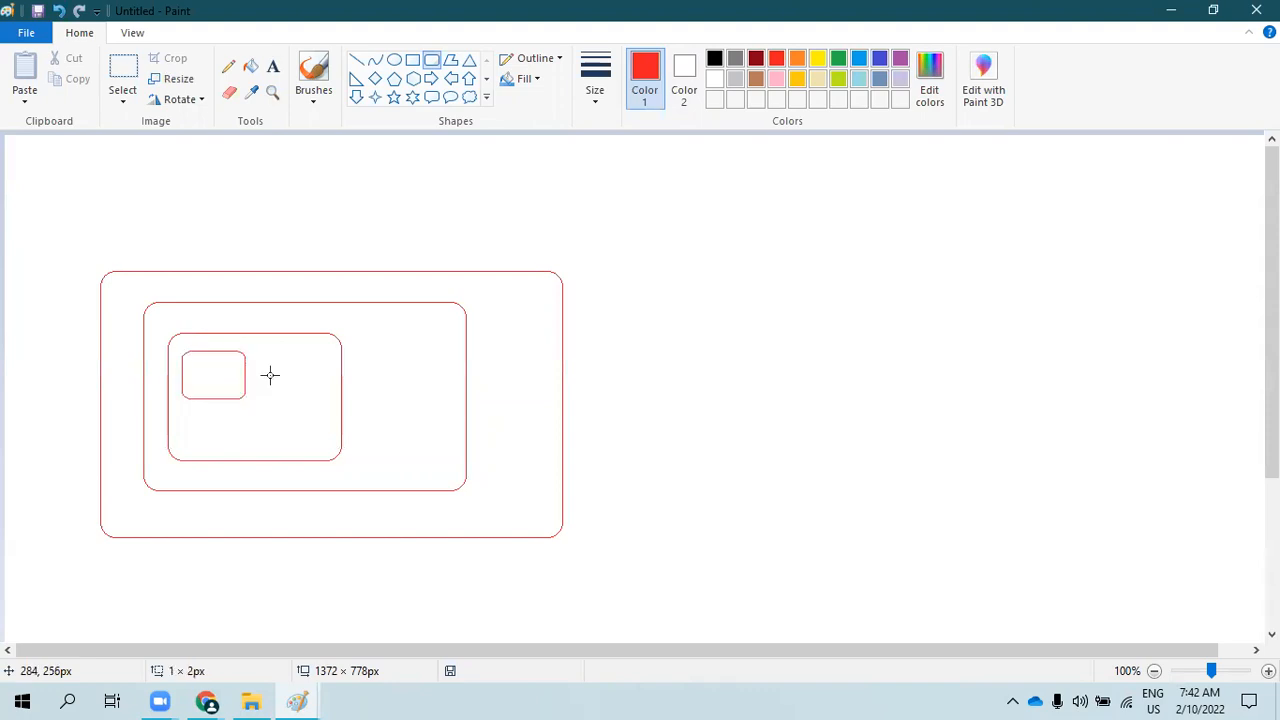
# - Draw a rounded rectangle about 67 × 53 px beside the small box in the innermost frame, and a diamond outside the nested frames
pyautogui.moveTo(257, 352); pyautogui.dragTo(320, 402)
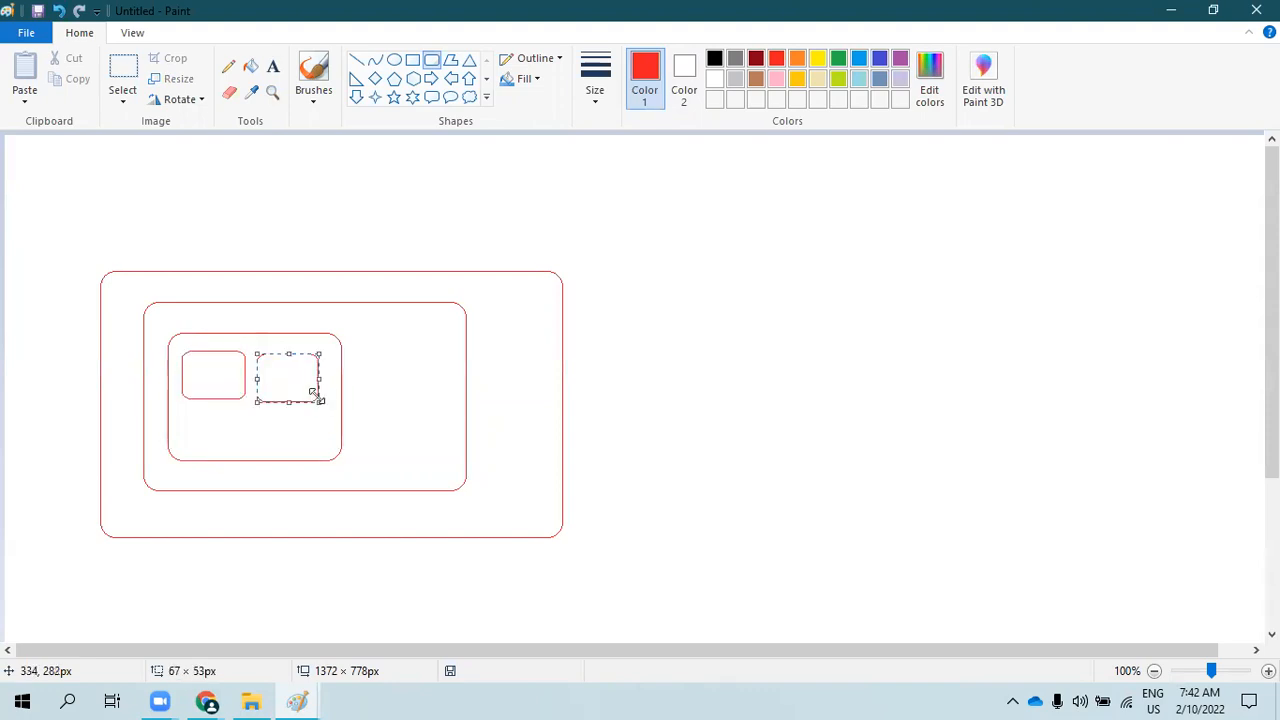
pyautogui.click(592, 322)
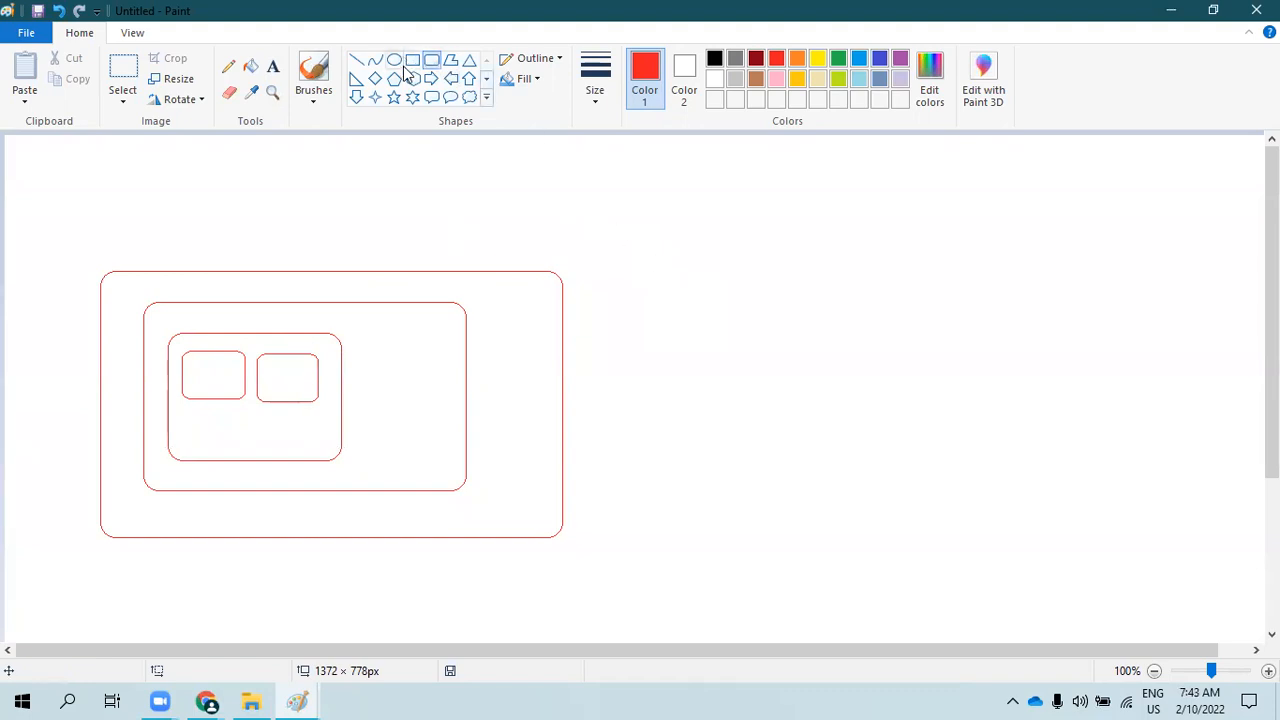
pyautogui.click(375, 79)
pyautogui.moveTo(803, 301); pyautogui.dragTo(680, 405)
pyautogui.click(651, 253)
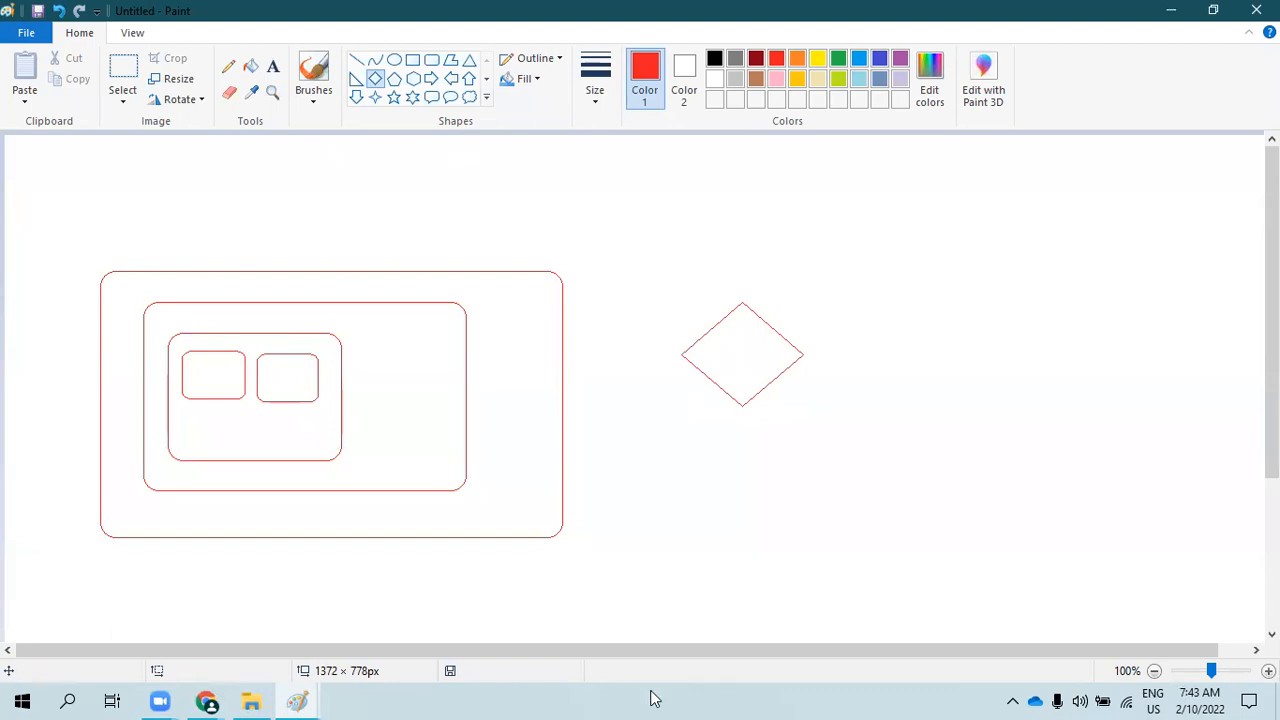
# - Add the text label "Azure subscription" above the outermost frame
pyautogui.click(273, 66)
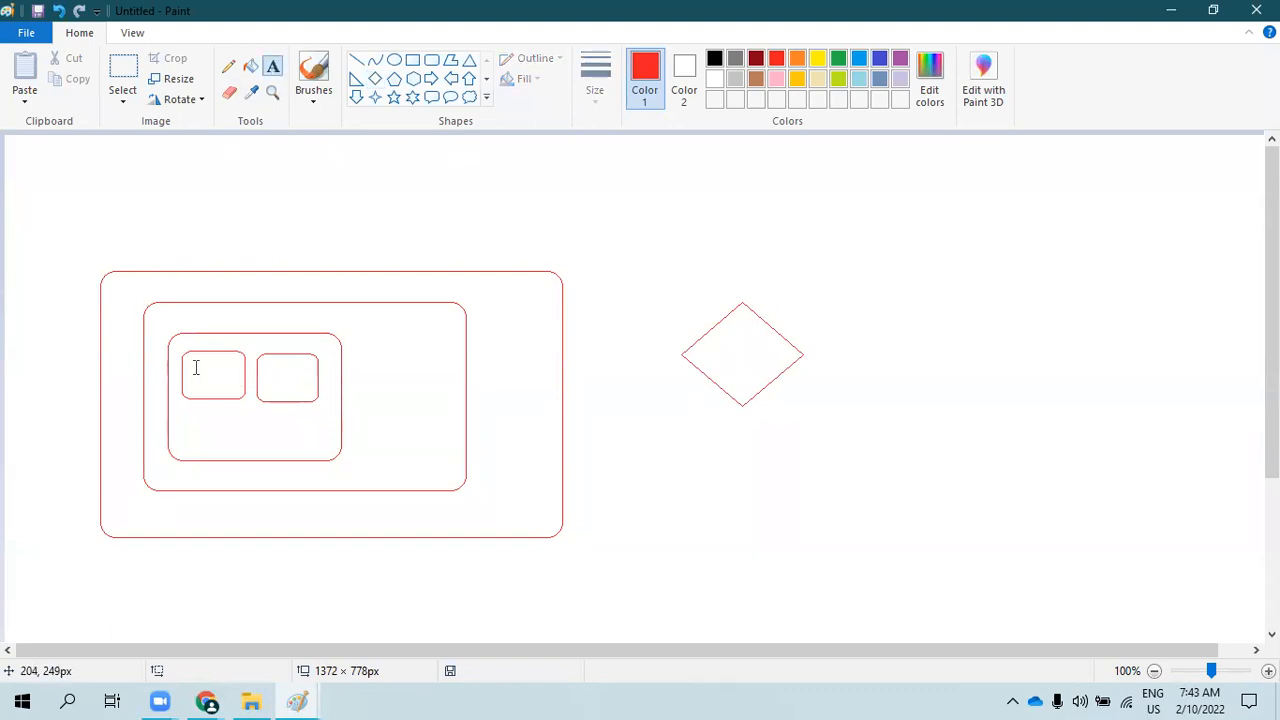
pyautogui.click(233, 244)
pyautogui.write('subscription')
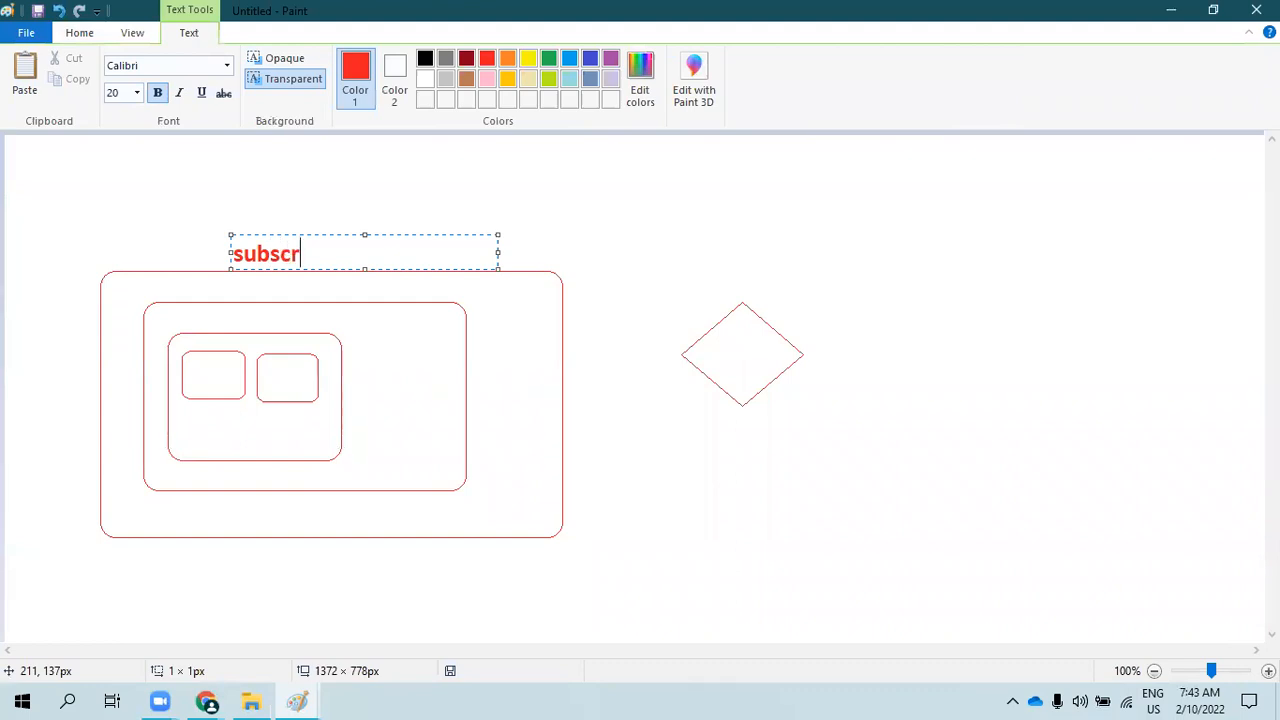
pyautogui.press('Home')
pyautogui.write('Azure')
# - Label the second frame "VNET" and the innermost frame "deafult"
pyautogui.click(189, 289)
pyautogui.click(190, 287)
pyautogui.write('VNET')
pyautogui.click(248, 315)
pyautogui.click(232, 306)
pyautogui.write('deafult')
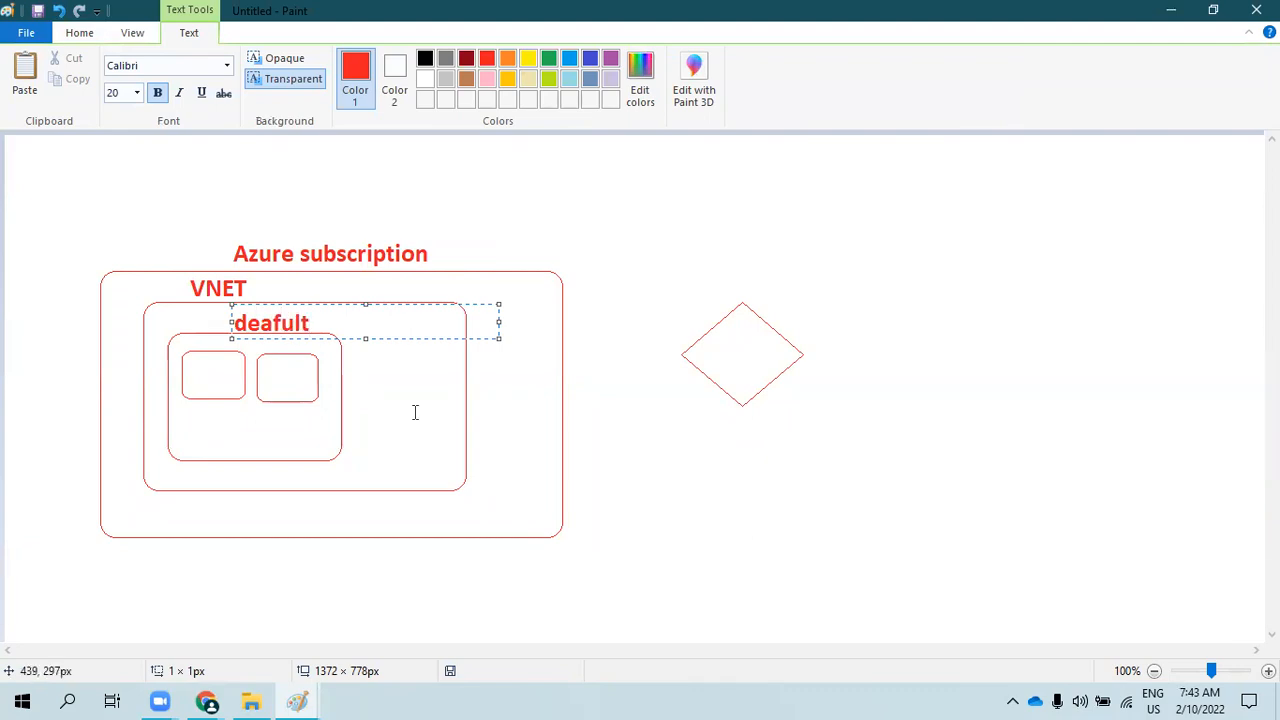
pyautogui.click(414, 409)
# - Label the two boxes inside the innermost frame "DC" and "VM" in font size 11
pyautogui.click(187, 356)
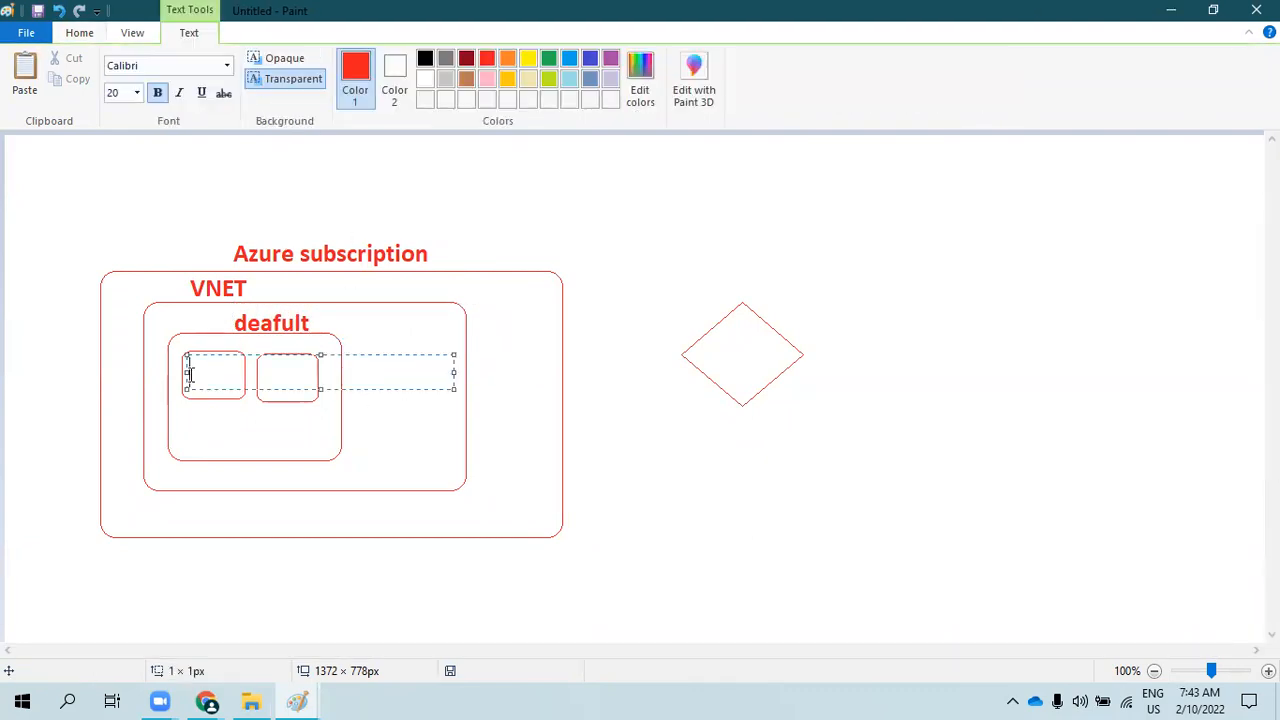
pyautogui.click(136, 92)
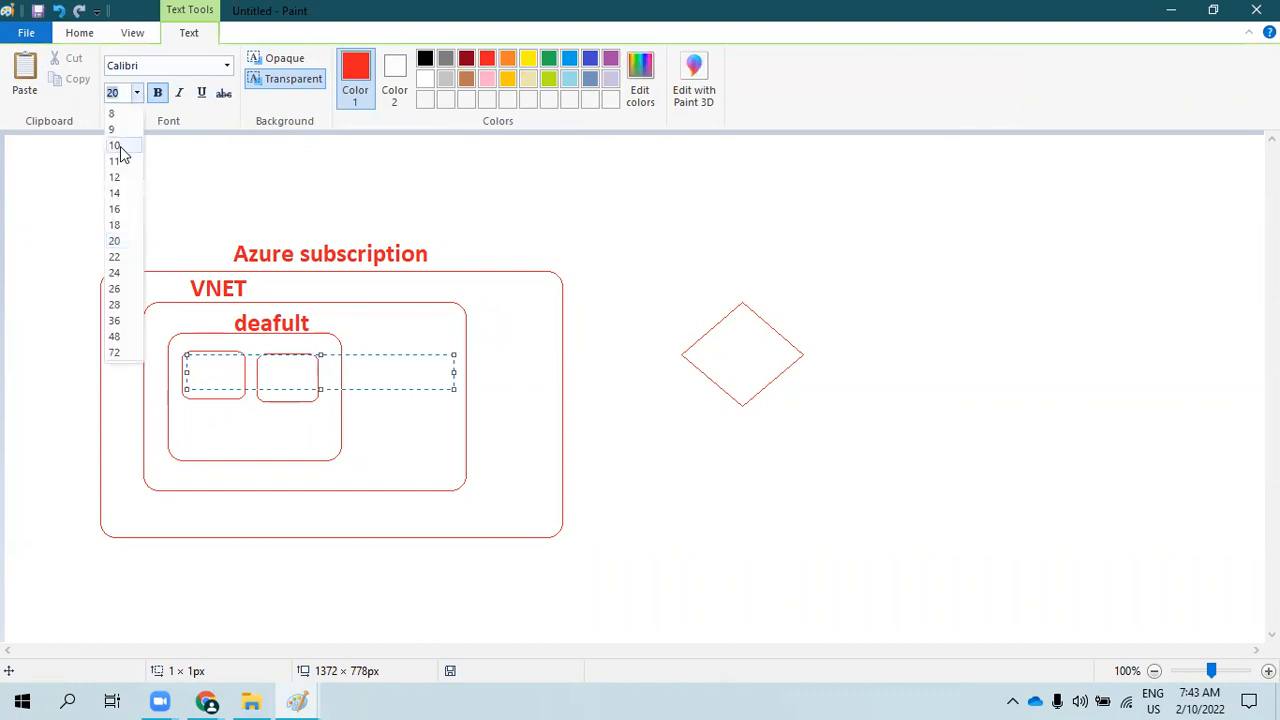
pyautogui.click(116, 161)
pyautogui.write('DC')
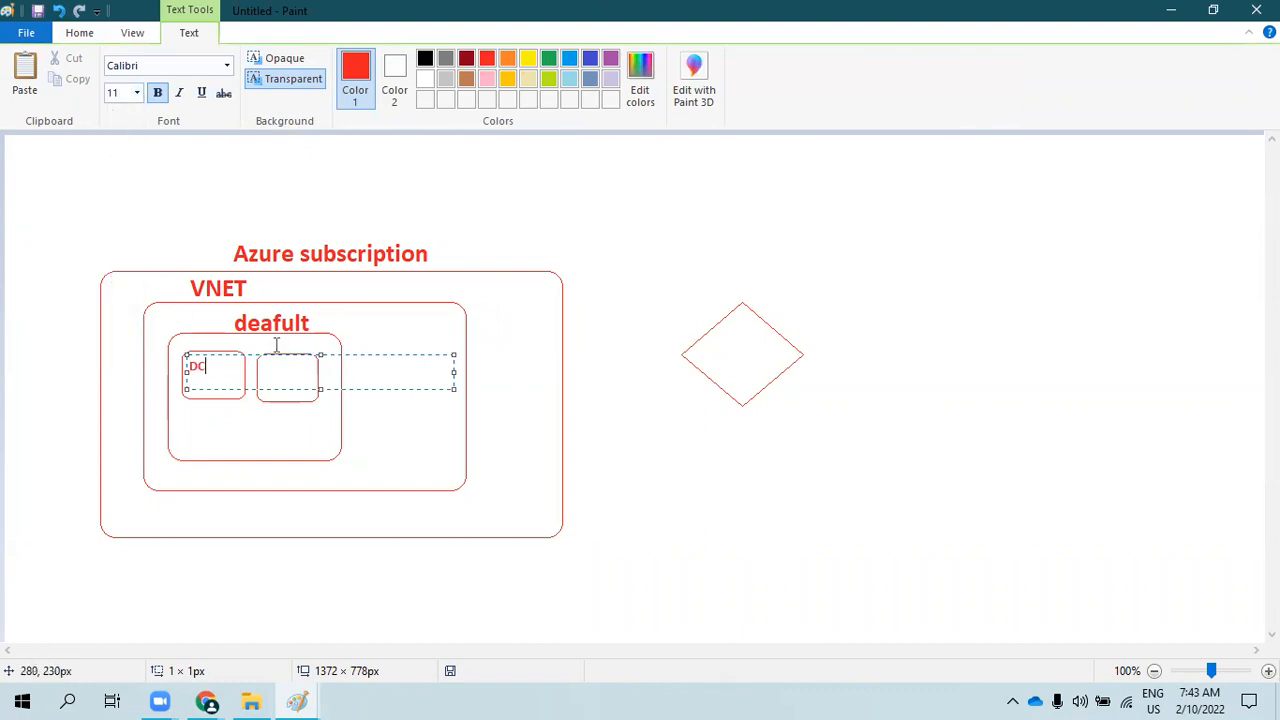
pyautogui.click(276, 343)
pyautogui.click(267, 371)
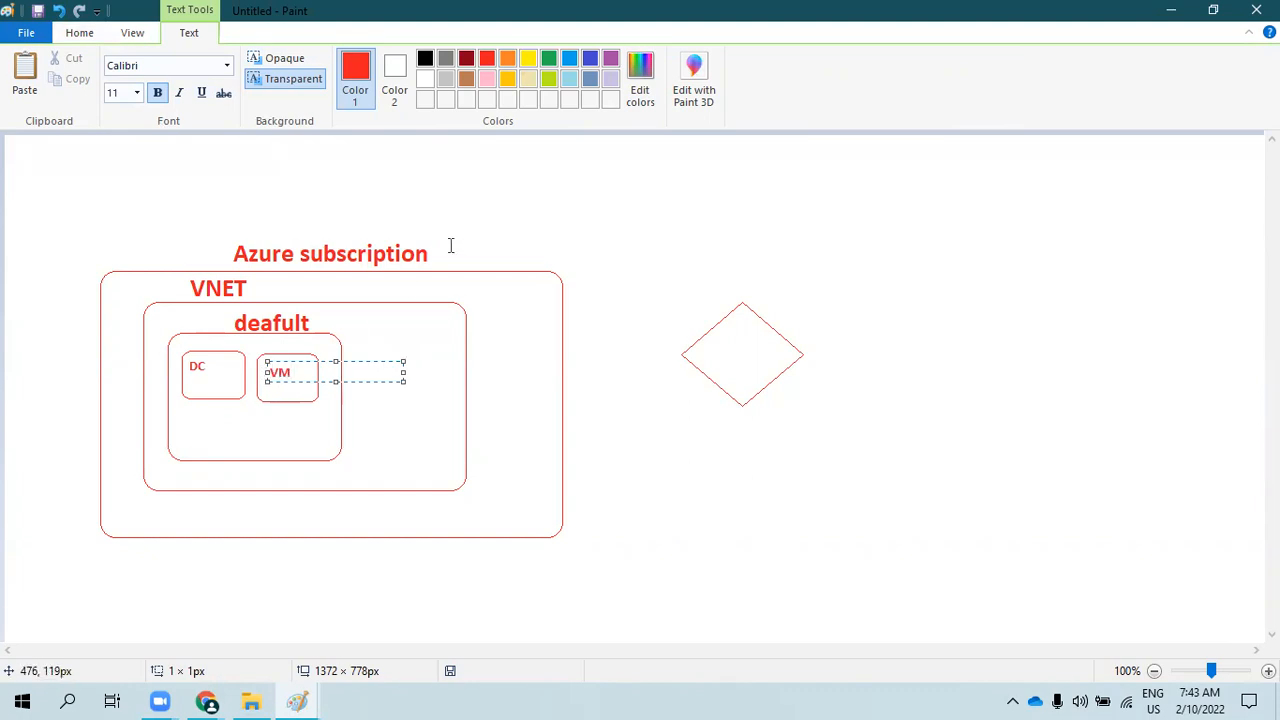
pyautogui.click(663, 365)
# - Label the diamond "Azure AD"
pyautogui.click(691, 357)
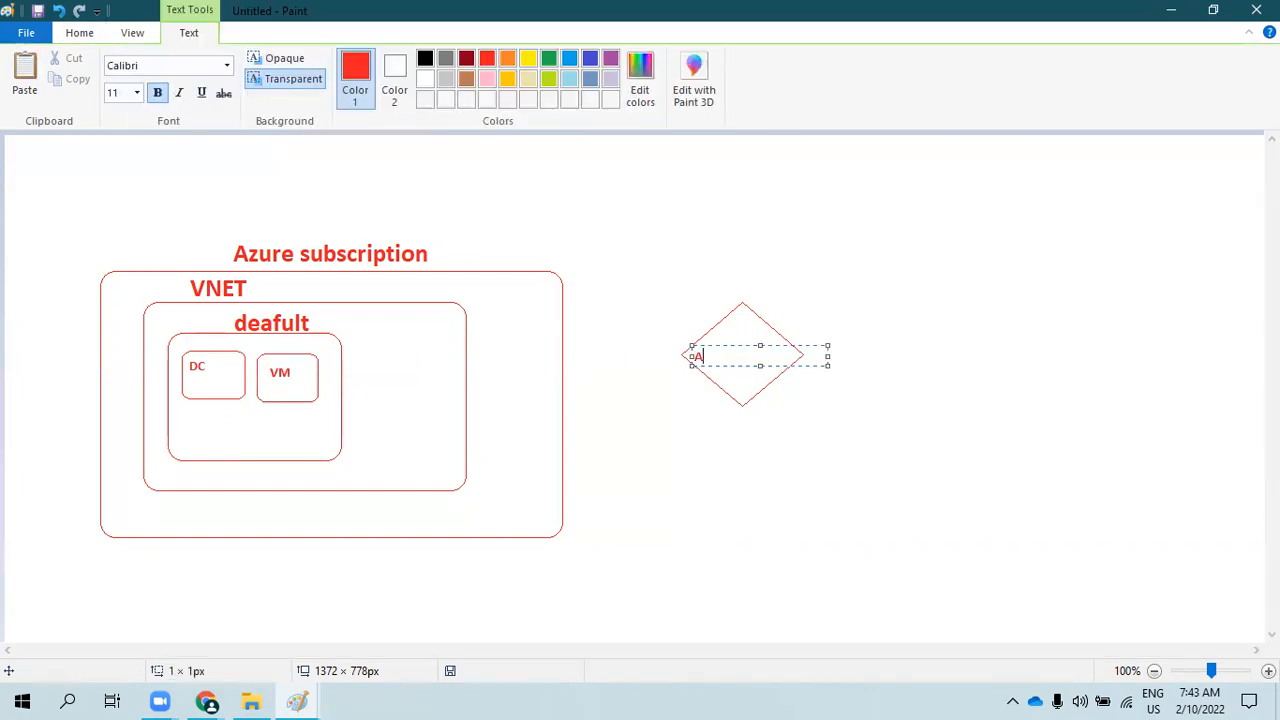
pyautogui.write('Azure AD')
pyautogui.click(500, 278)
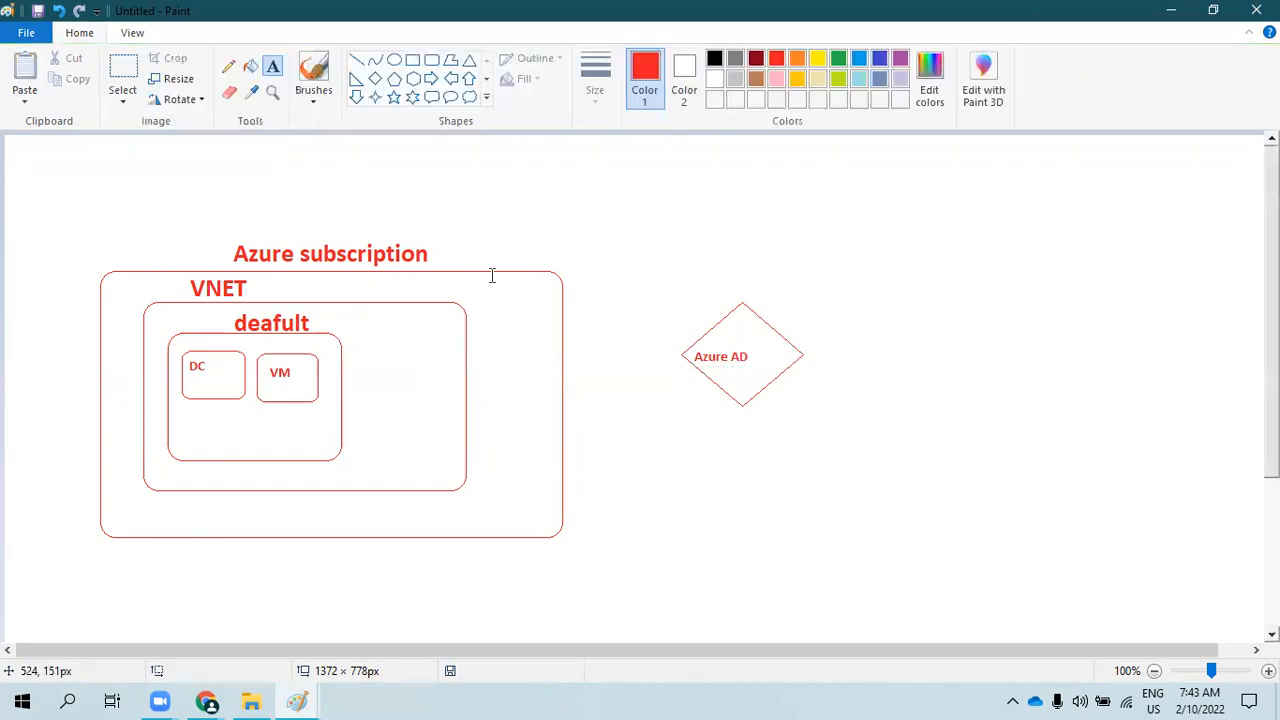
# - Add the text "AAD Connect" below the DC label and draw a freehand line from it to the Azure AD diamond
pyautogui.click(190, 380)
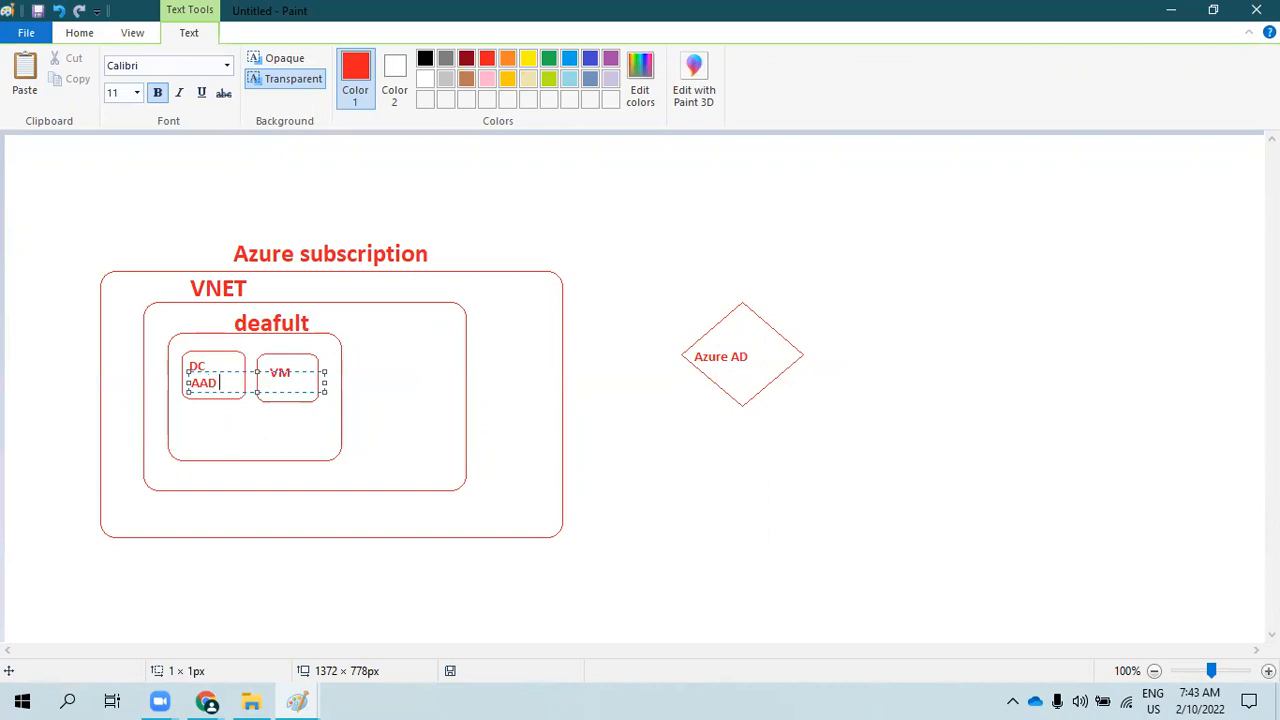
pyautogui.click(369, 186)
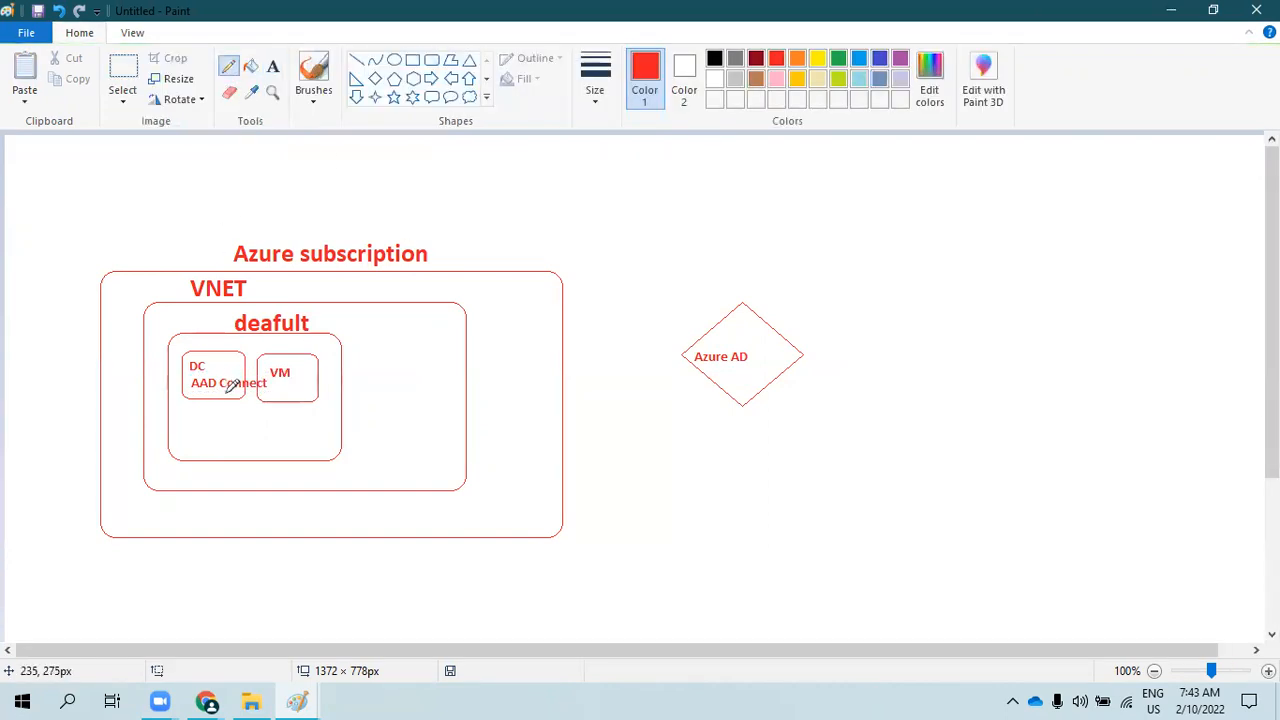
pyautogui.moveTo(230, 410); pyautogui.dragTo(665, 413)
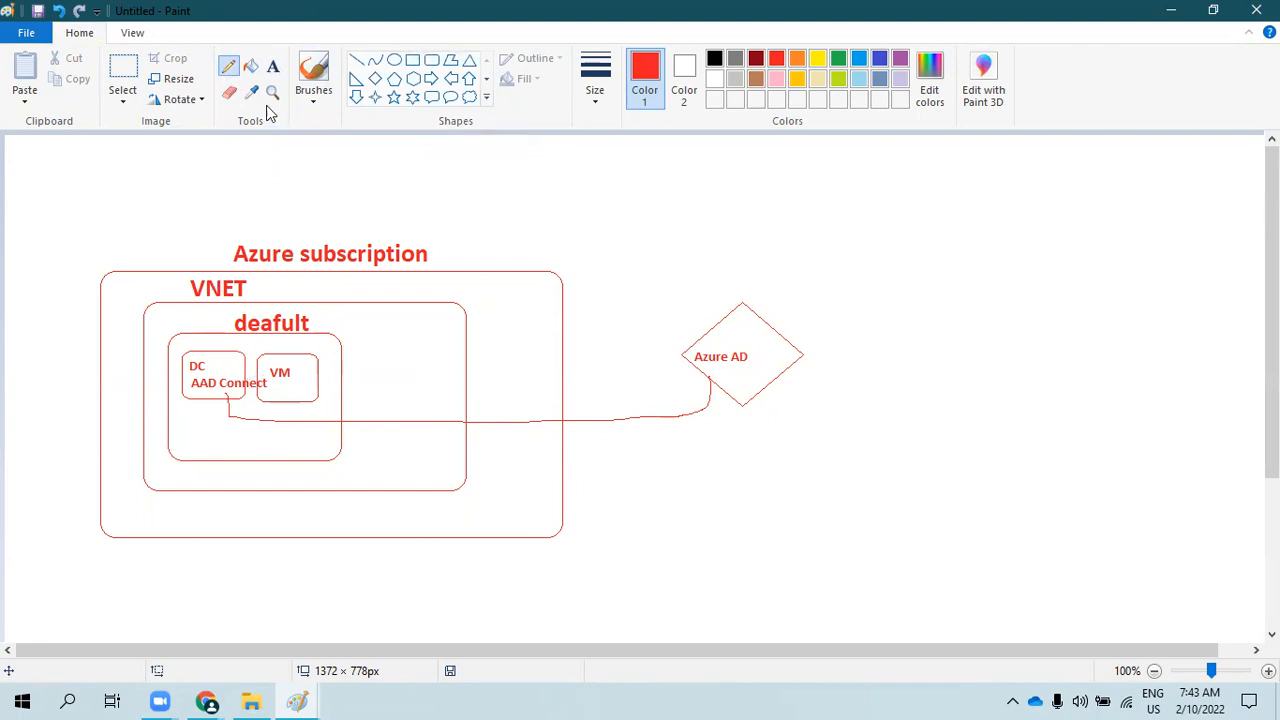
# - Draw two small rounded rectangles side by side below the DC box, undoing and redrawing the second one
pyautogui.click(431, 60)
pyautogui.moveTo(186, 430)
pyautogui.mouseDown()
pyautogui.moveTo(213, 453)
pyautogui.moveTo(229, 433)
pyautogui.moveTo(239, 443)
pyautogui.mouseUp()
pyautogui.click(240, 436)
pyautogui.click(287, 440)
pyautogui.hotkey('ctrl', 'z')
pyautogui.moveTo(224, 420); pyautogui.dragTo(260, 450)
pyautogui.click(286, 437)
# - Label the two small boxes "wvd" and "wvd vm2", copying the first label's text into the second
pyautogui.click(272, 66)
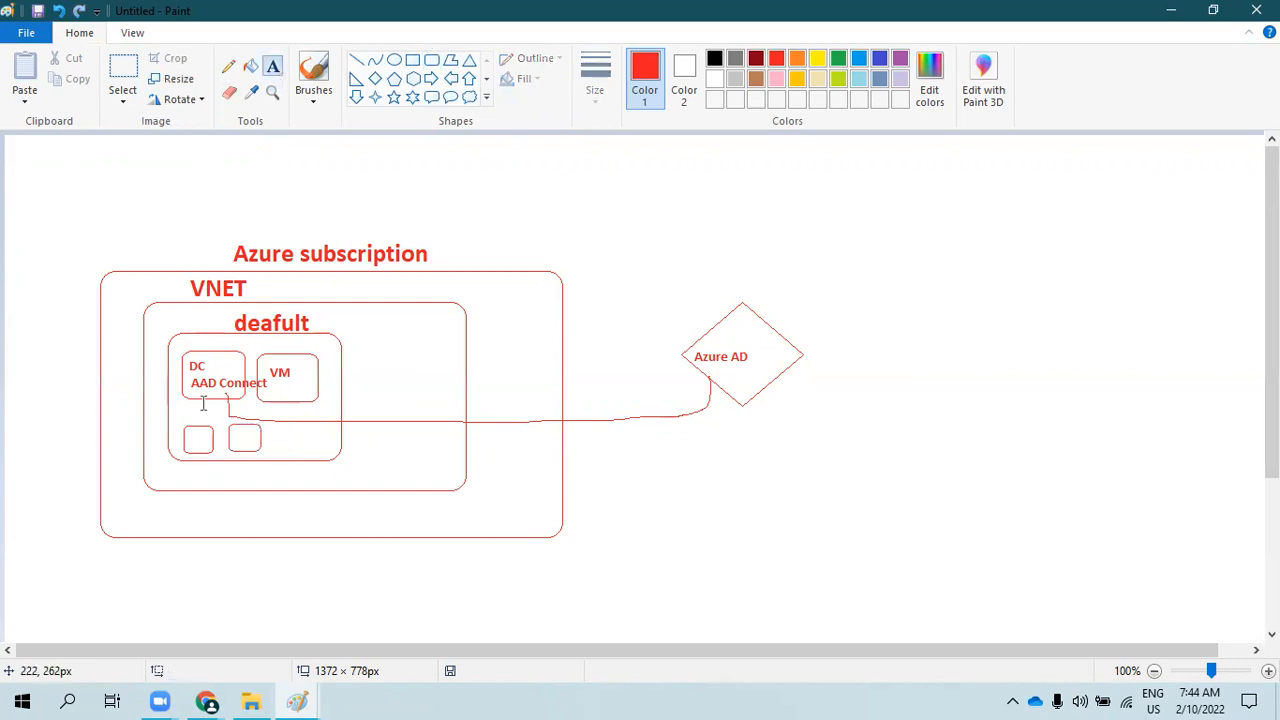
pyautogui.click(187, 438)
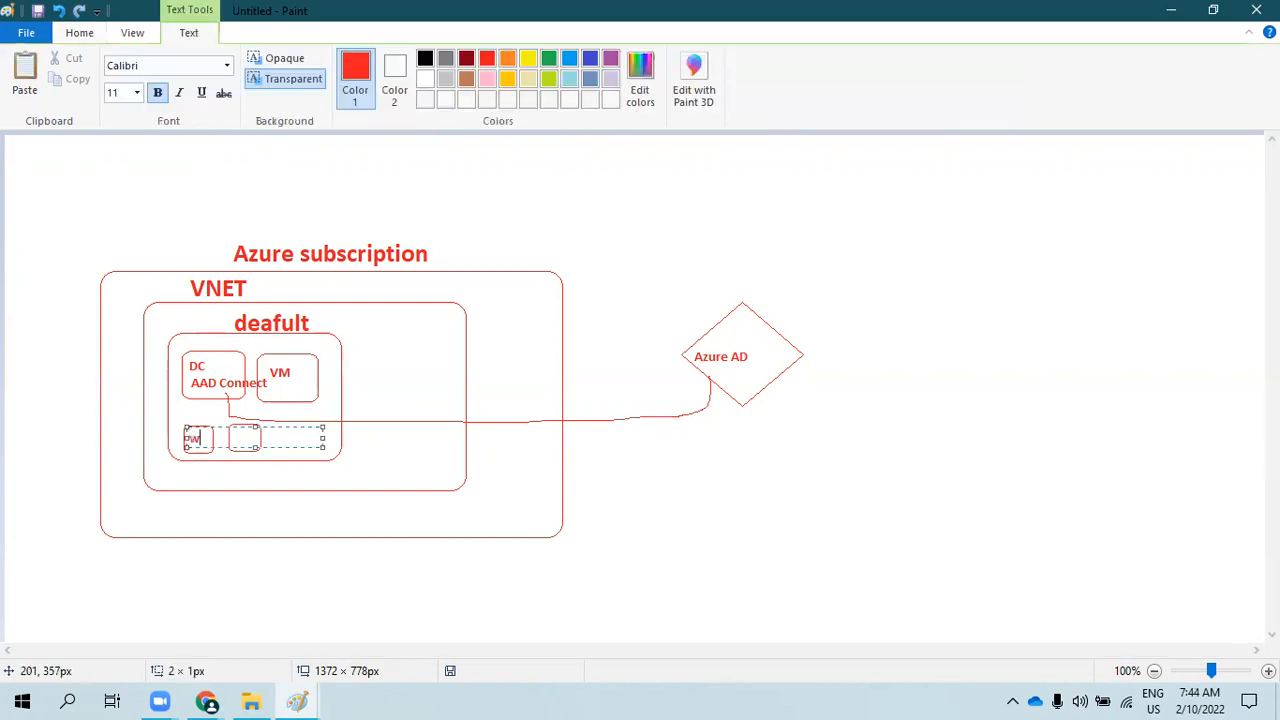
pyautogui.hotkey('ctrl', 'a')
pyautogui.hotkey('ctrl', 'c')
pyautogui.click(230, 440)
pyautogui.click(231, 436)
pyautogui.hotkey('ctrl', 'v')
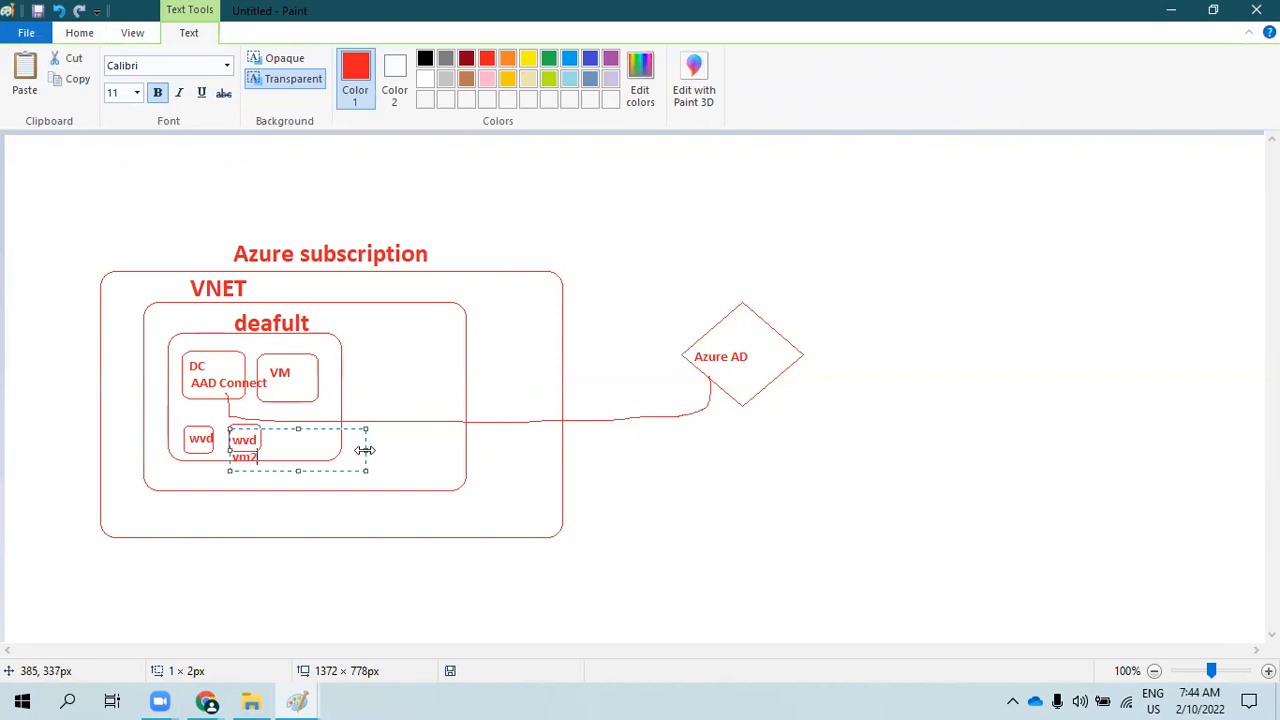
pyautogui.click(215, 515)
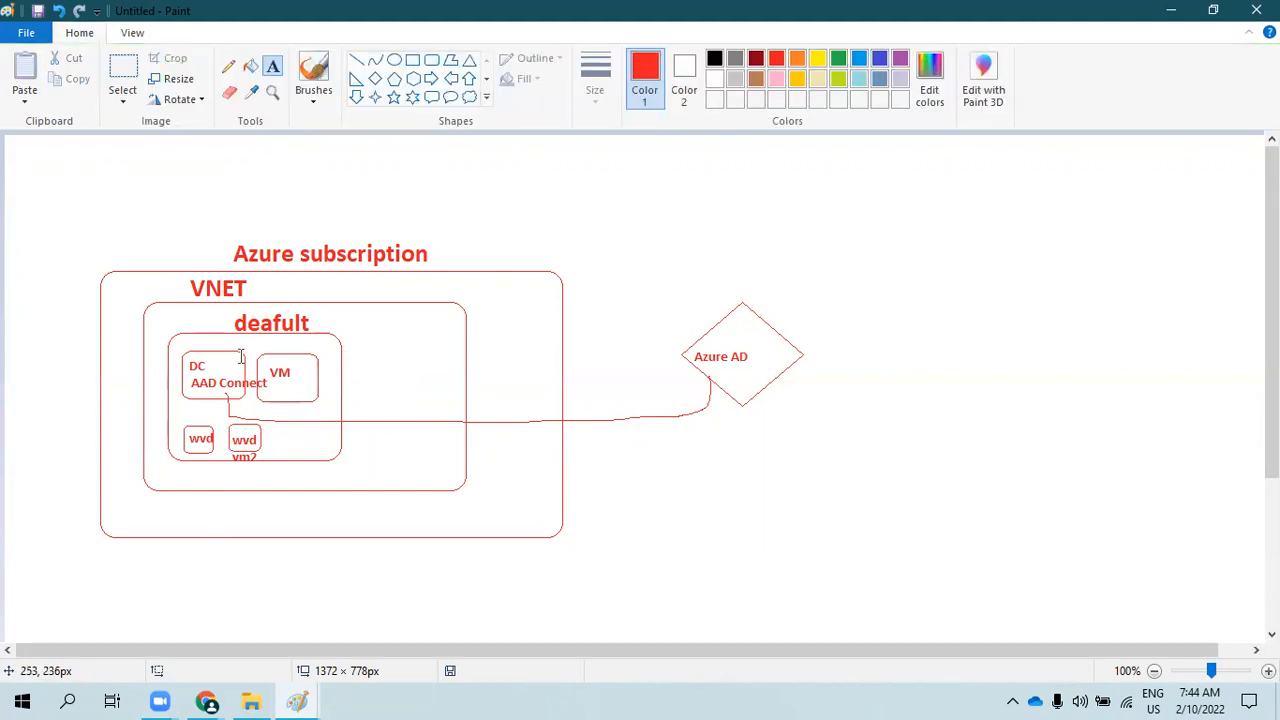
# - Draw a freehand curve connecting the first wvd box with the DC box
pyautogui.click(228, 66)
pyautogui.moveTo(195, 429); pyautogui.dragTo(173, 418)
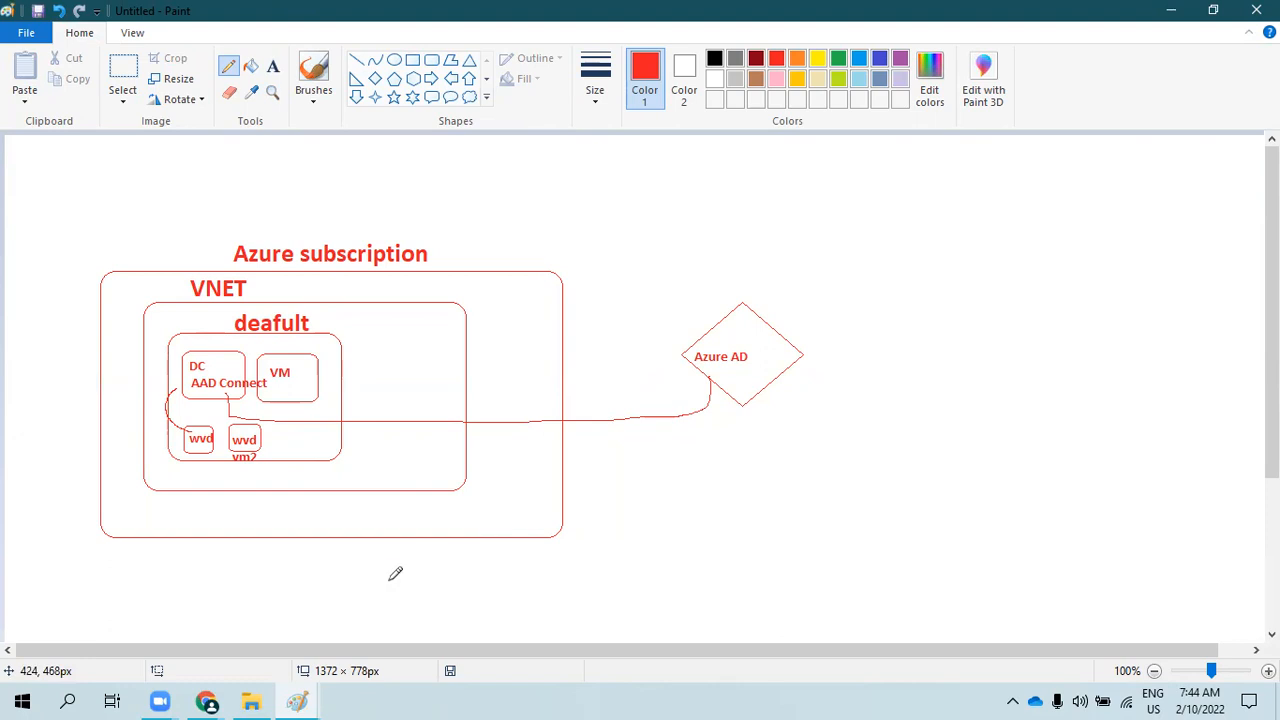
# - Switch to the Azure portal in Chrome and review the overview of the DCVM virtual machine
pyautogui.click(208, 701)
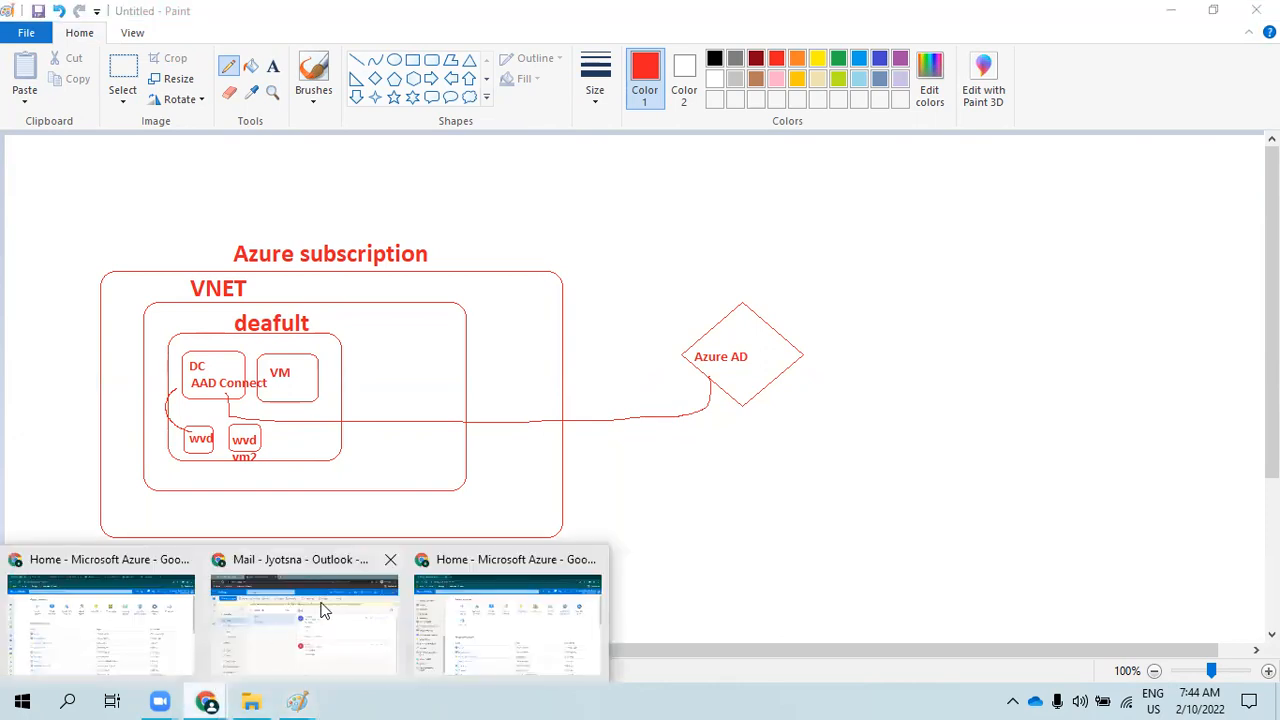
pyautogui.click(490, 615)
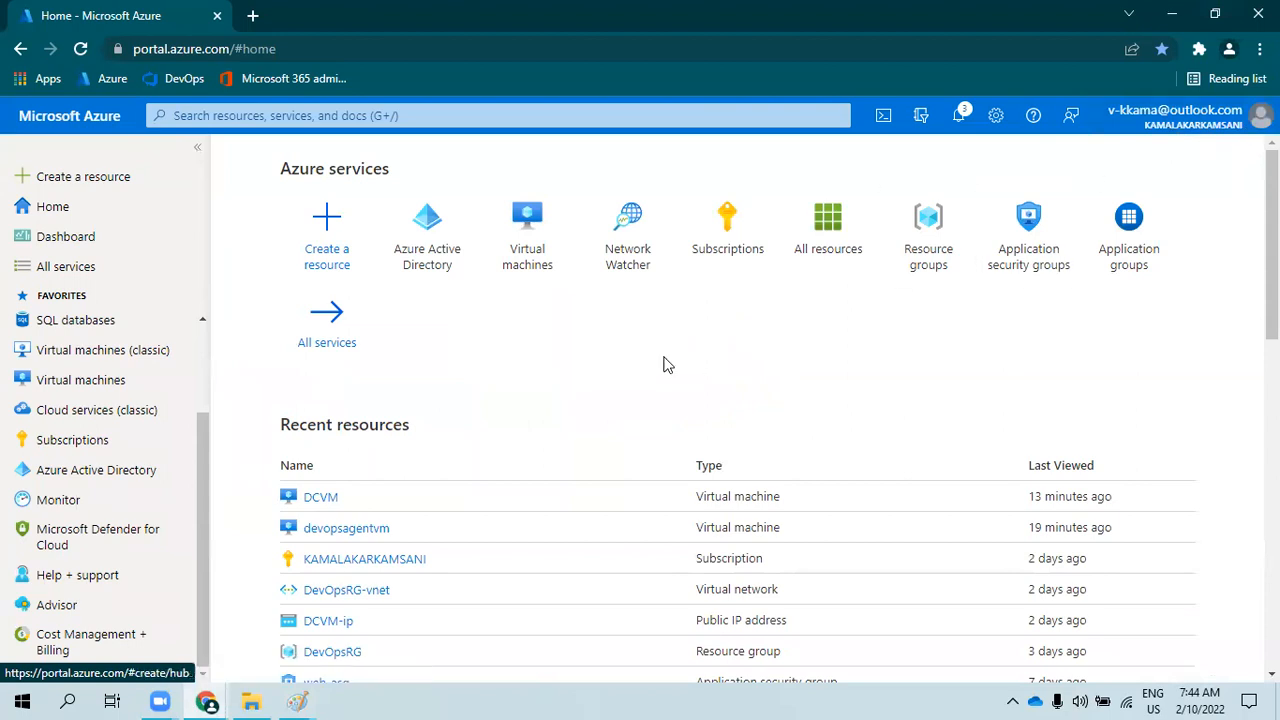
pyautogui.click(551, 246)
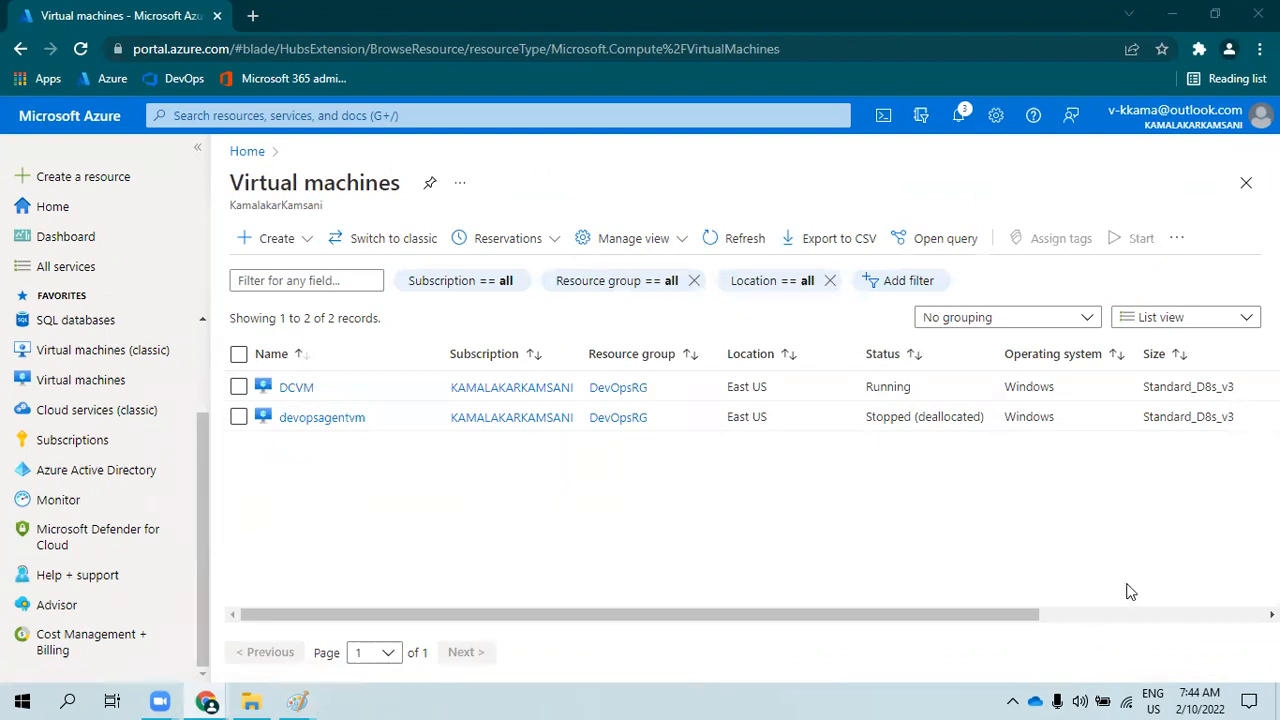
pyautogui.click(296, 388)
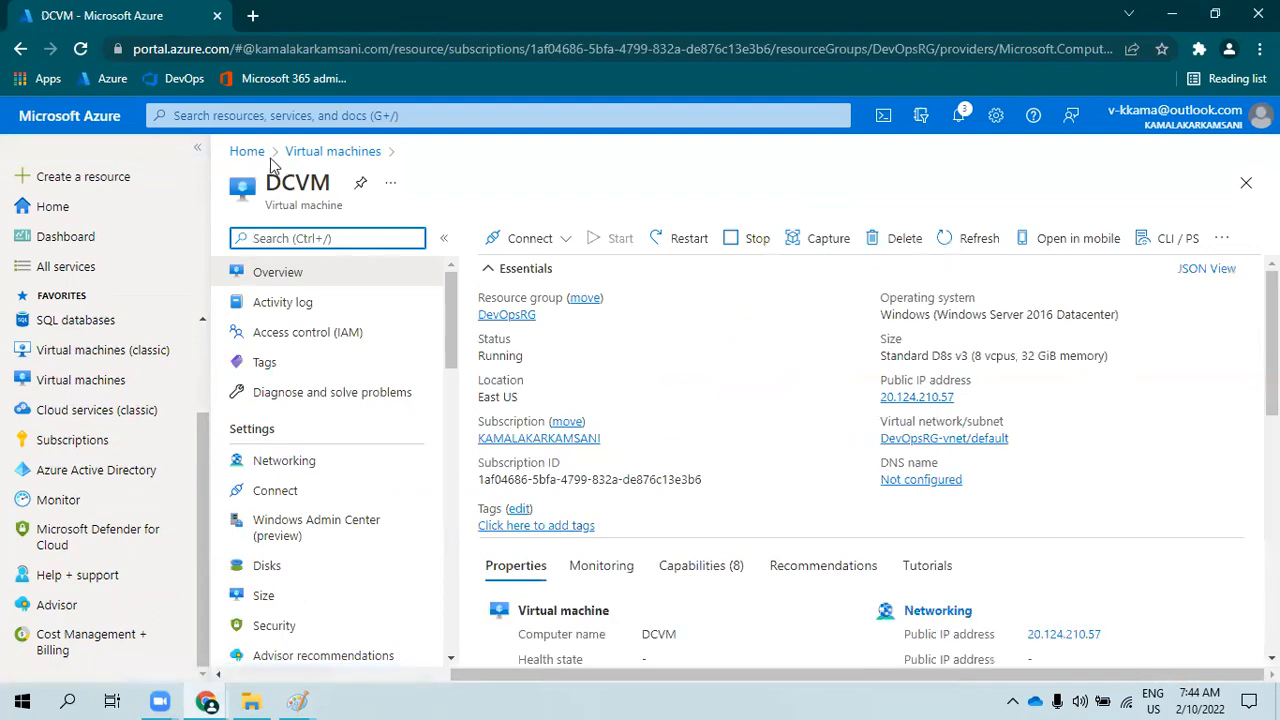
pyautogui.click(333, 151)
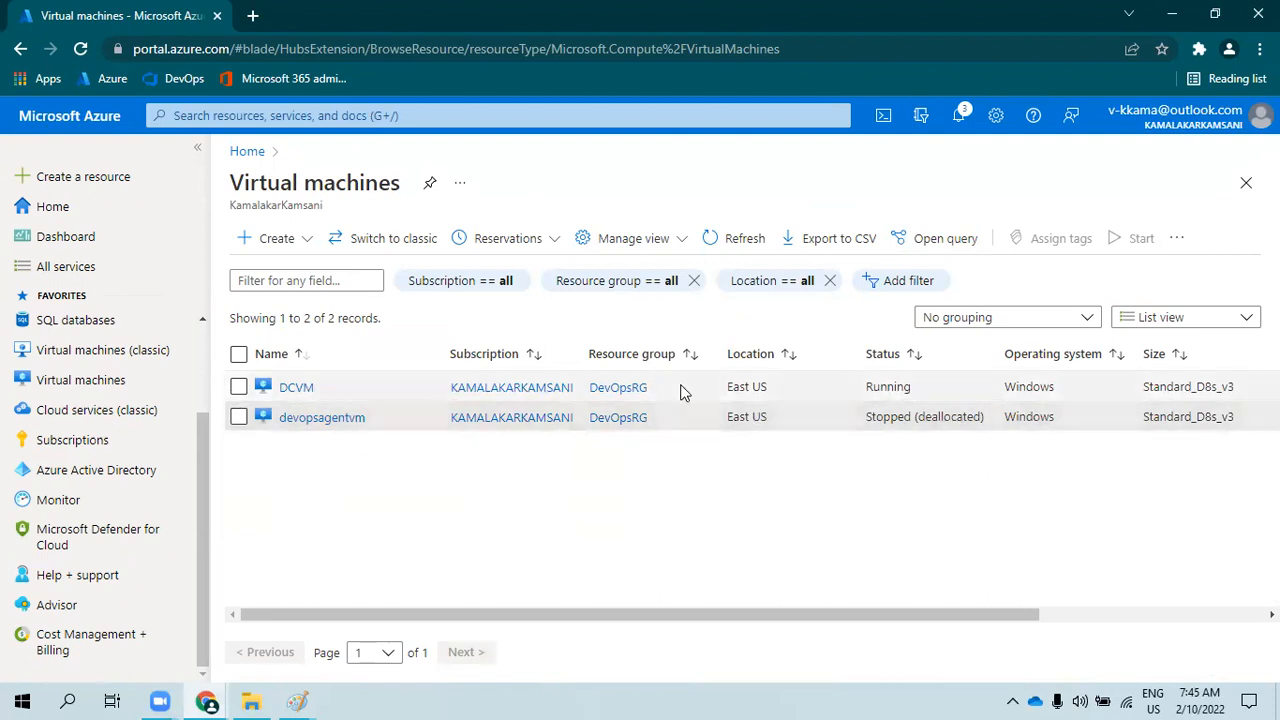
# - Open the Subscriptions page in a new browser tab and continue with the signed-in Outlook account
pyautogui.middleClick(70, 440)
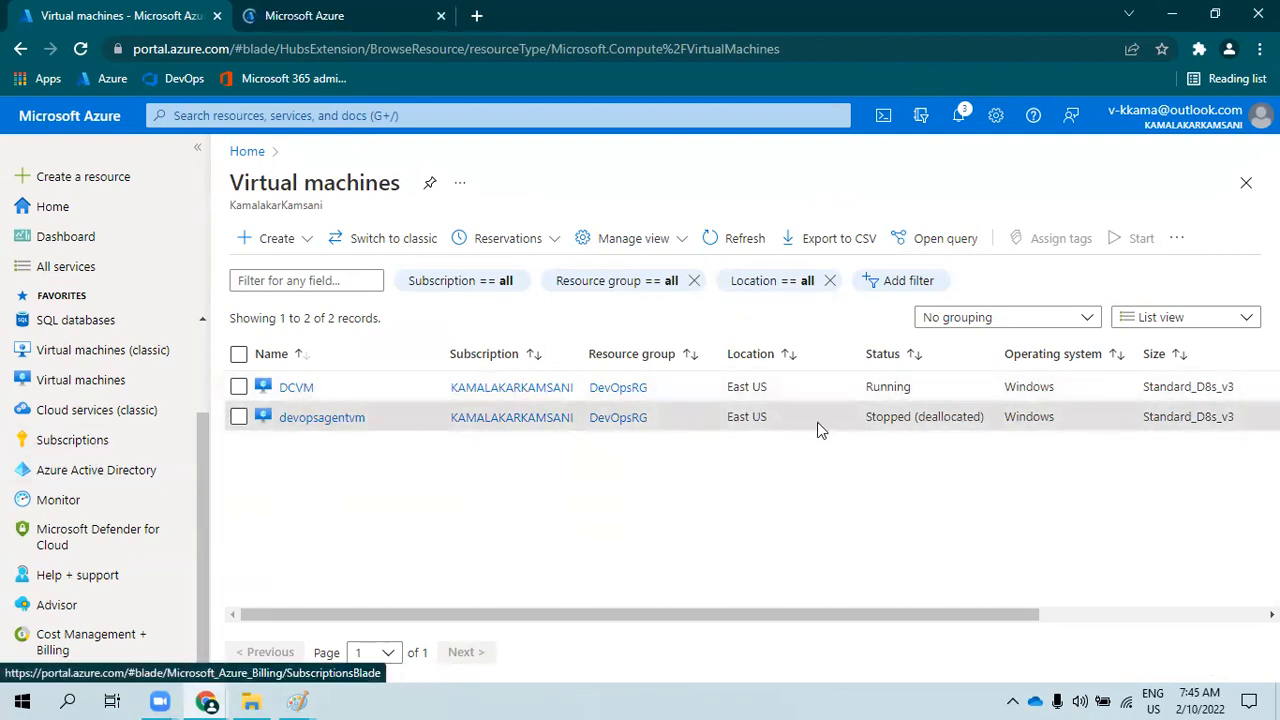
pyautogui.click(300, 388)
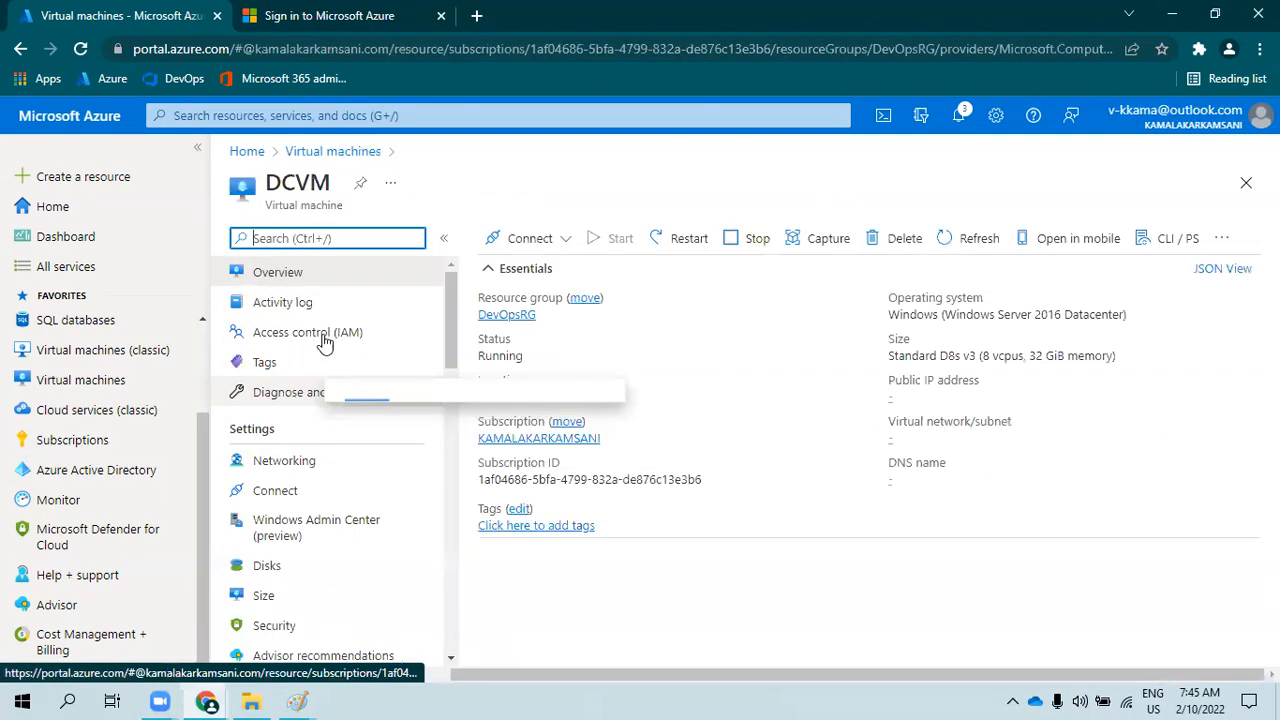
pyautogui.hotkey('ctrl', 'Tab')
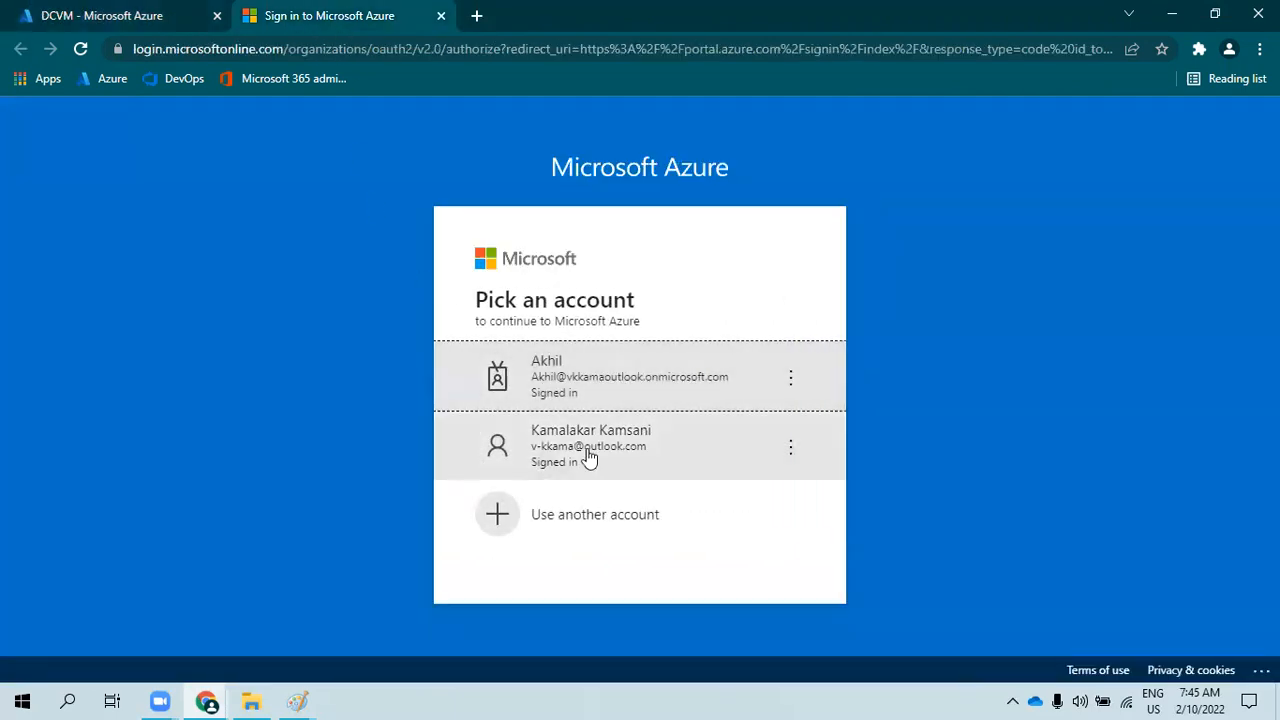
pyautogui.click(168, 12)
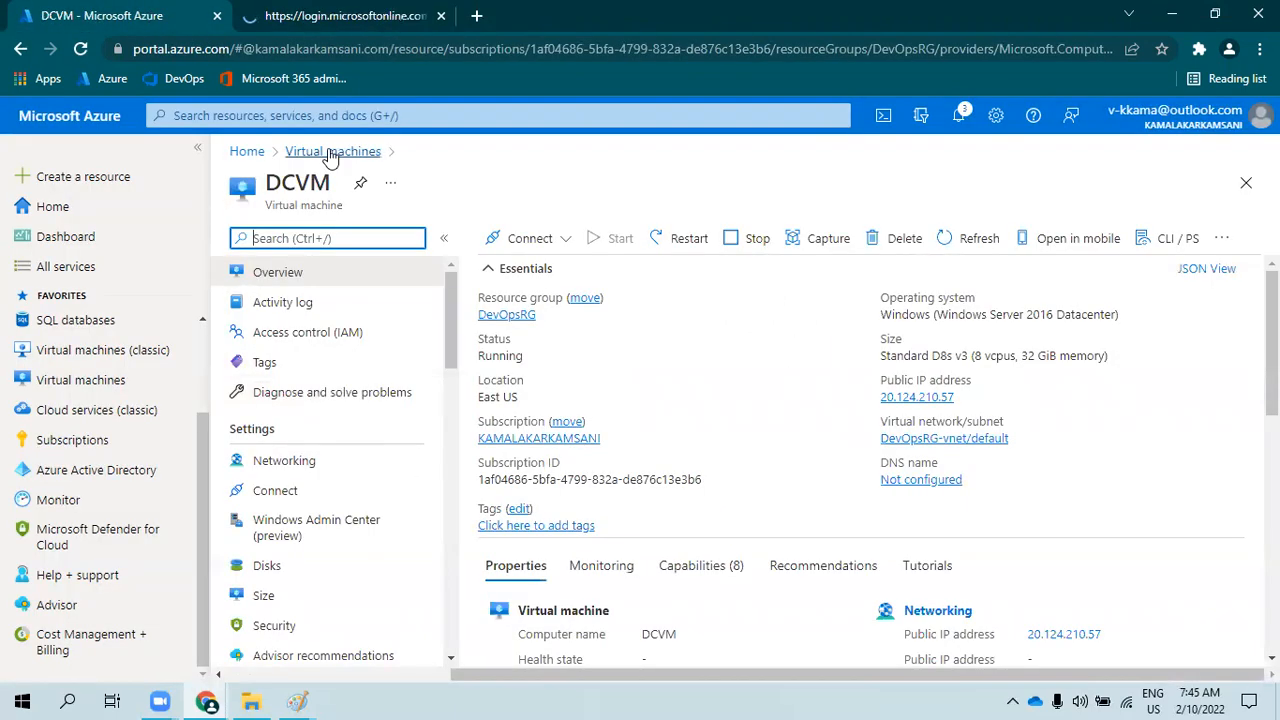
# - Return to the virtual machines list and look over the columns for DCVM and devopsagentvm
pyautogui.click(335, 151)
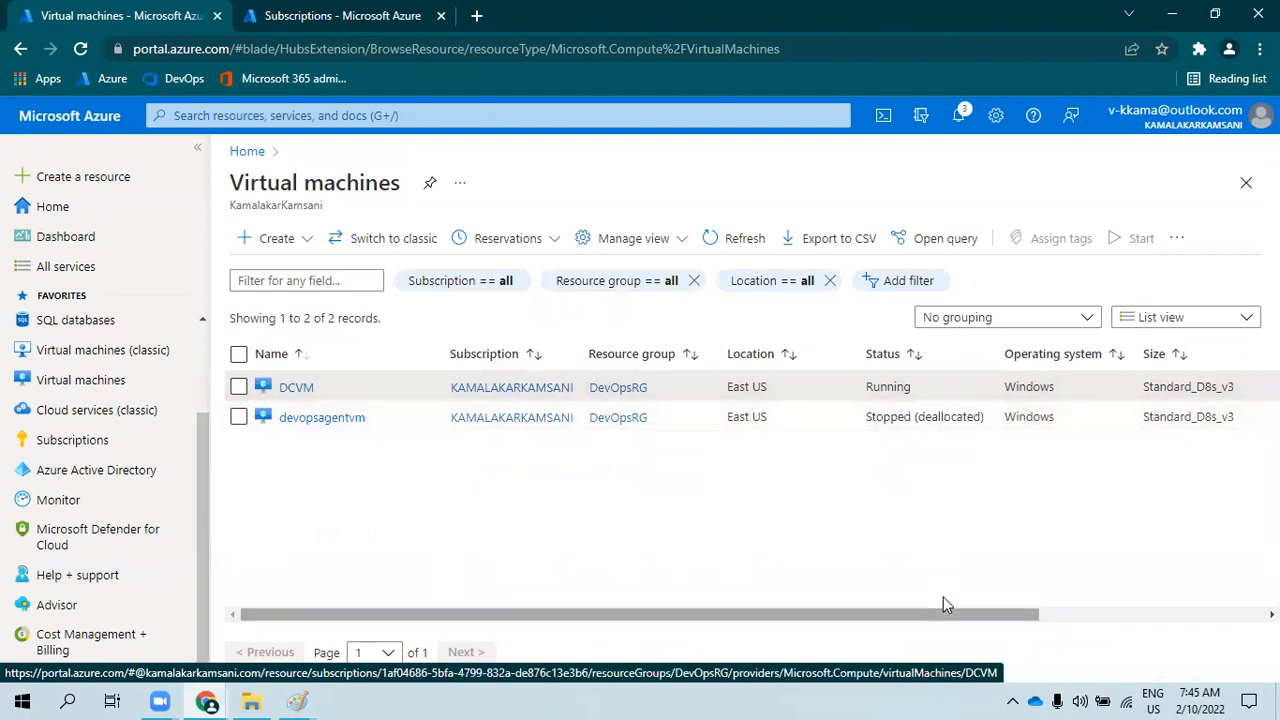
pyautogui.hscroll(1, 943, 597)
pyautogui.hscroll(2, 943, 598)
pyautogui.hscroll(-3, 851, 590)
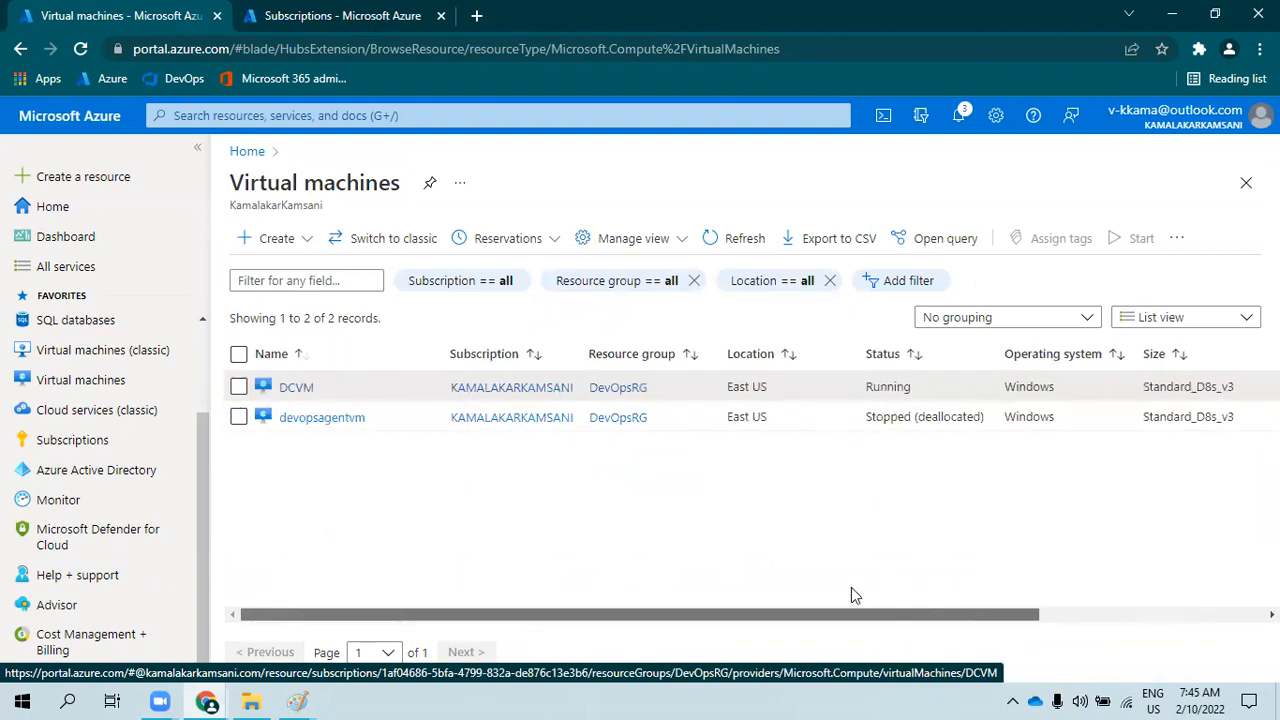
# - Open the subscription from the Subscriptions page and view its Usage + quotas
pyautogui.click(300, 16)
pyautogui.click(363, 468)
pyautogui.scroll(-2, 395, 360)
pyautogui.scroll(-5, 300, 480)
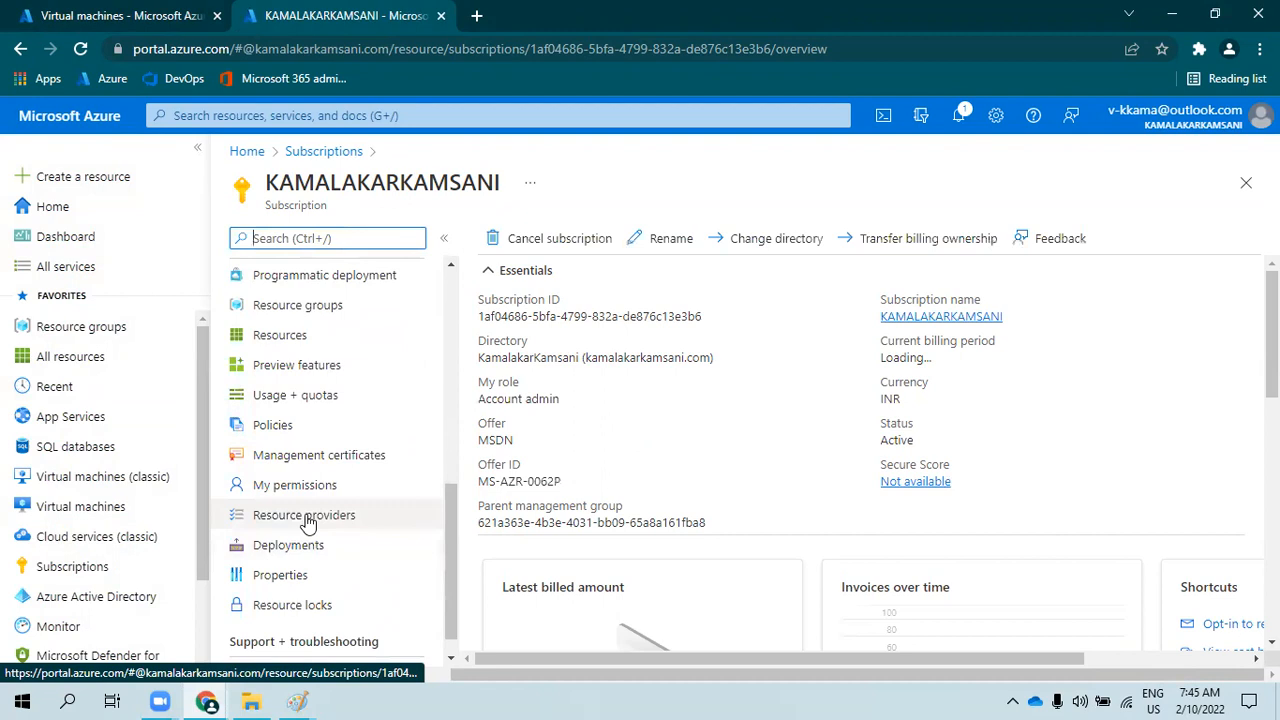
pyautogui.scroll(-1, 306, 525)
pyautogui.click(325, 367)
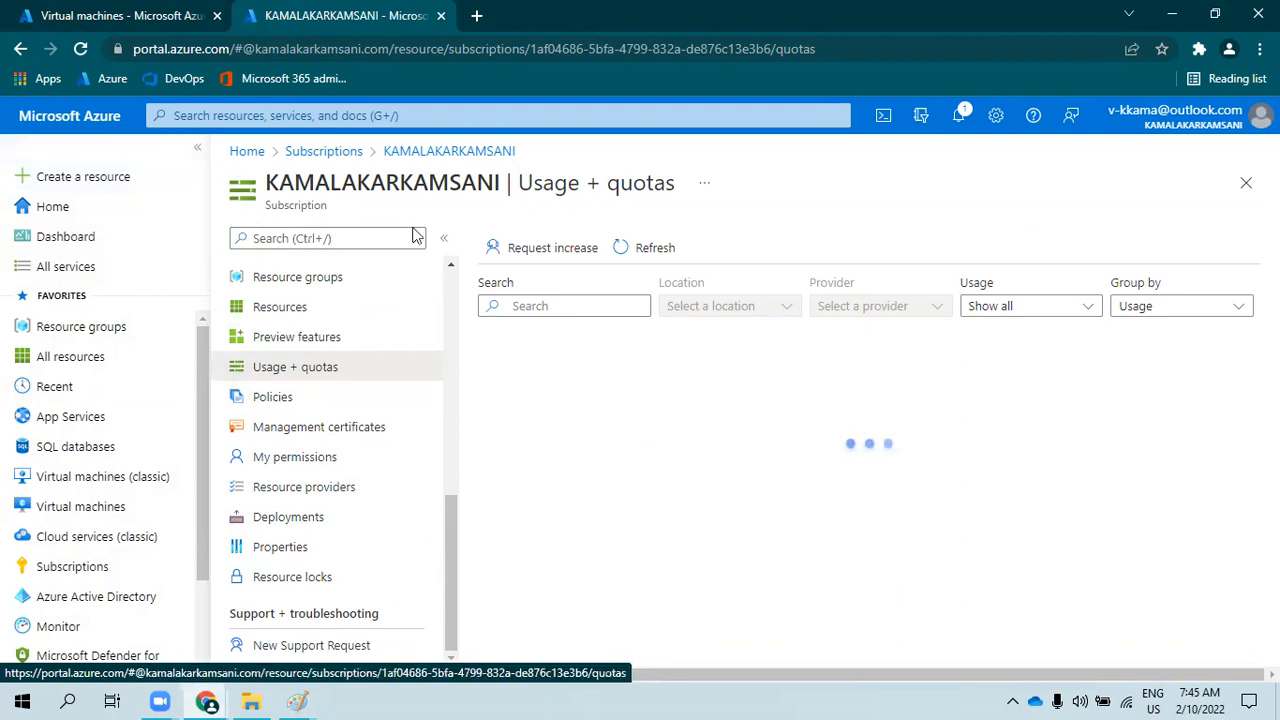
# - Compare the quota page's location filter with the virtual machines list and browse the available locations
pyautogui.click(713, 308)
pyautogui.click(135, 28)
pyautogui.click(313, 22)
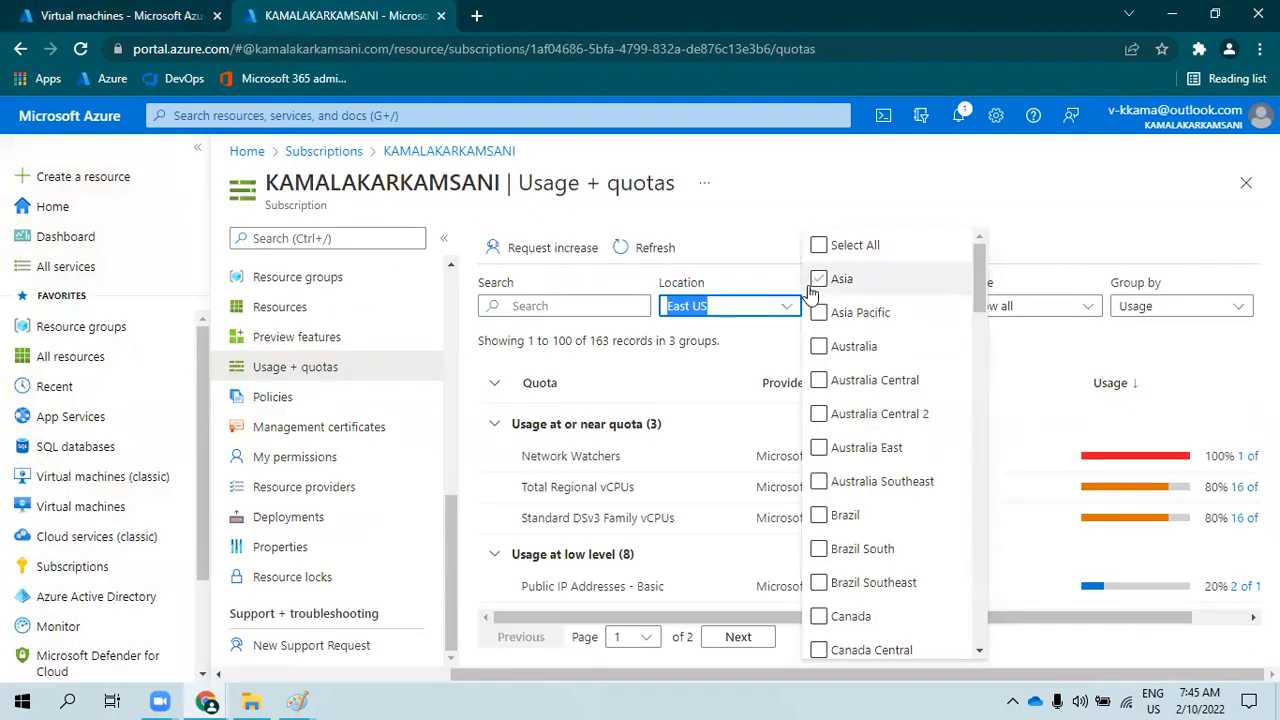
pyautogui.scroll(-3, 860, 385)
pyautogui.click(800, 200)
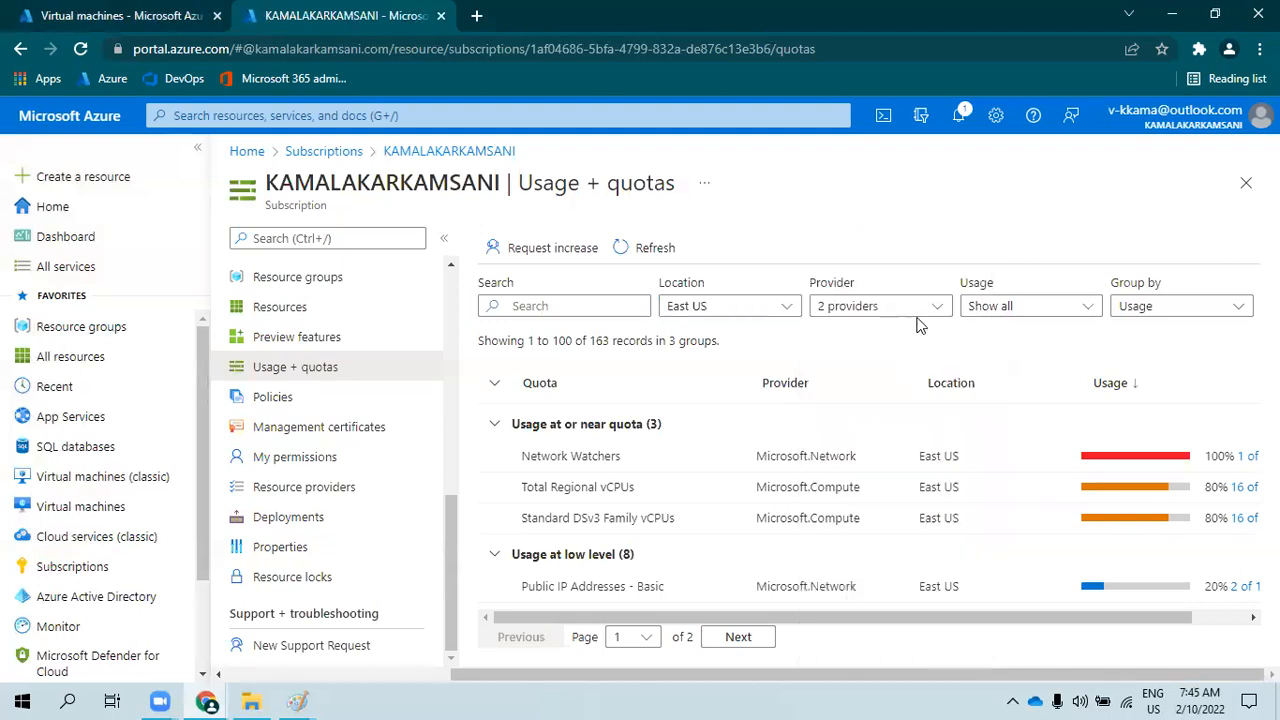
# - Filter the East US quota list to show only the Microsoft.Compute provider
pyautogui.click(914, 307)
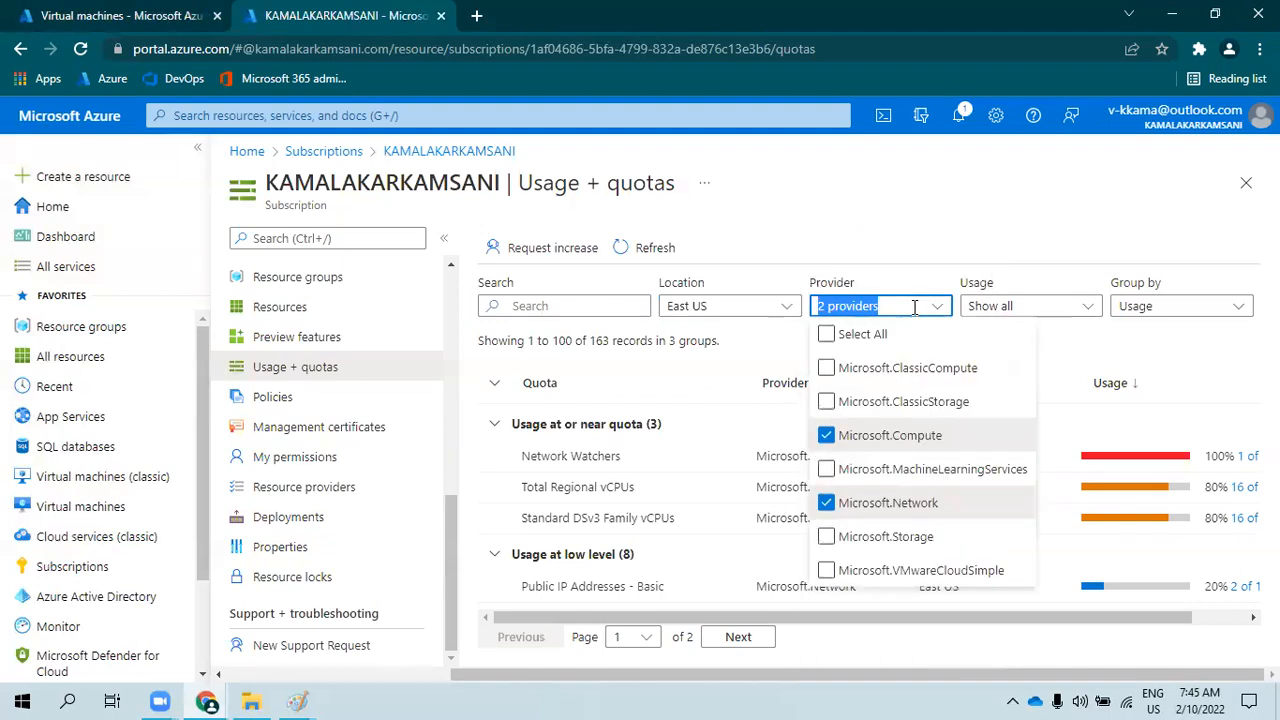
pyautogui.click(827, 502)
pyautogui.click(843, 187)
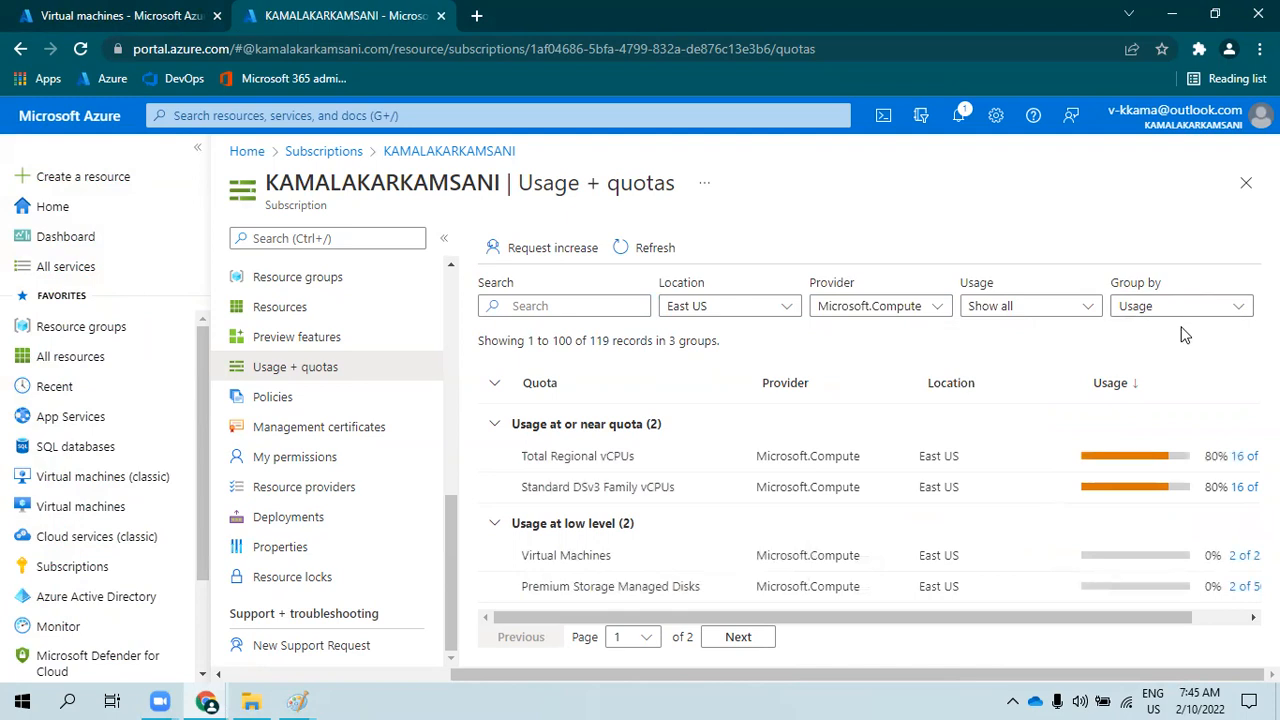
# - Request a new limit of 40 for the Total Regional vCPUs quota in East US and close the quota details
pyautogui.scroll(-2, 1230, 470)
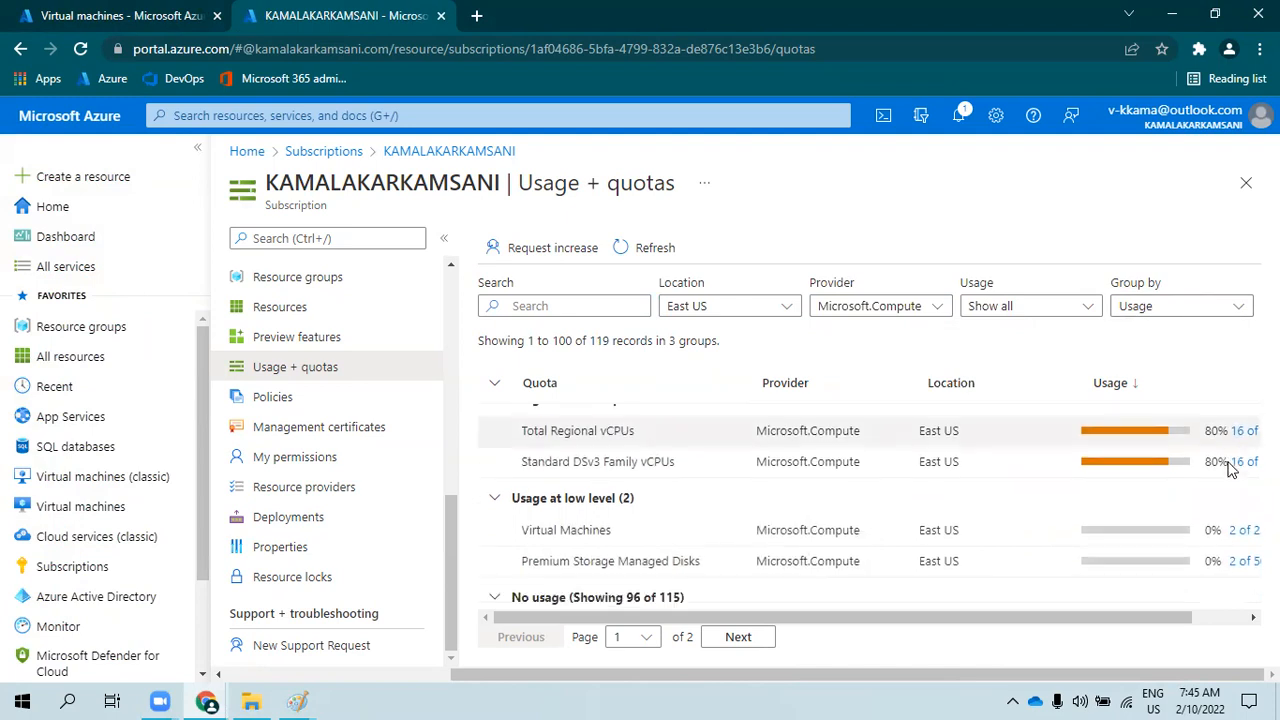
pyautogui.scroll(2, 1217, 457)
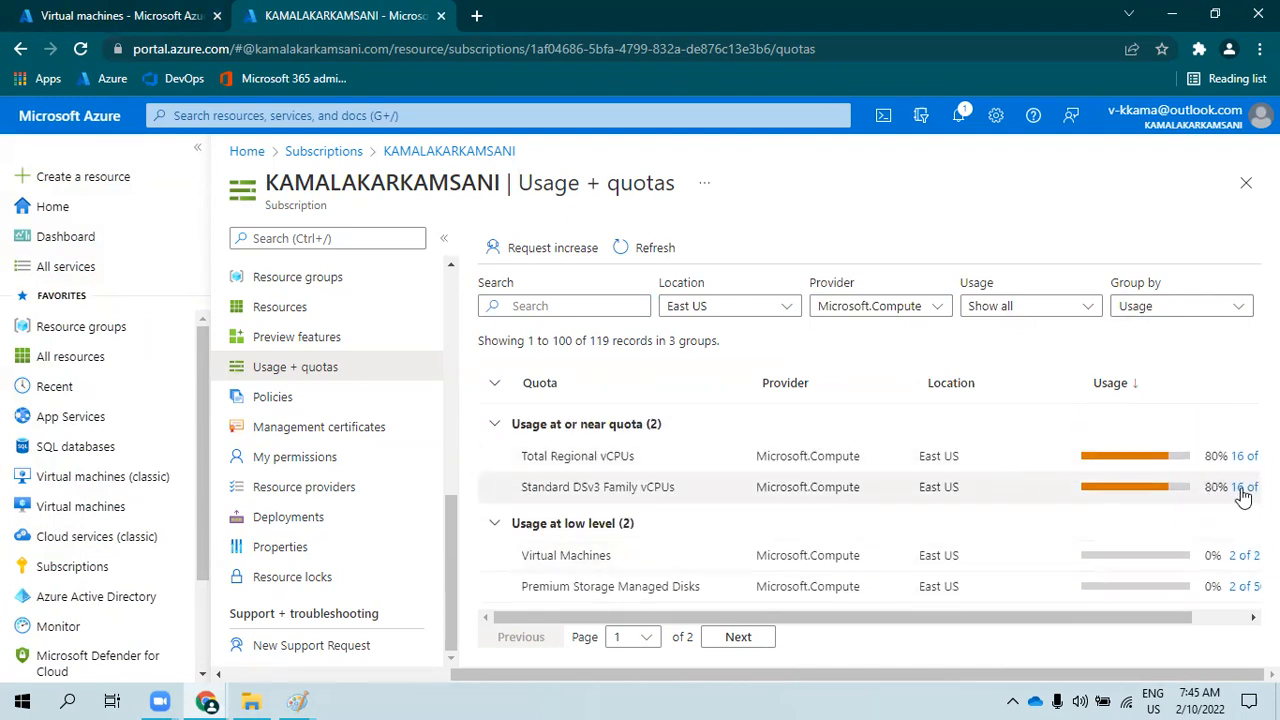
pyautogui.hscroll(1, 1094, 602)
pyautogui.hscroll(1, 1094, 605)
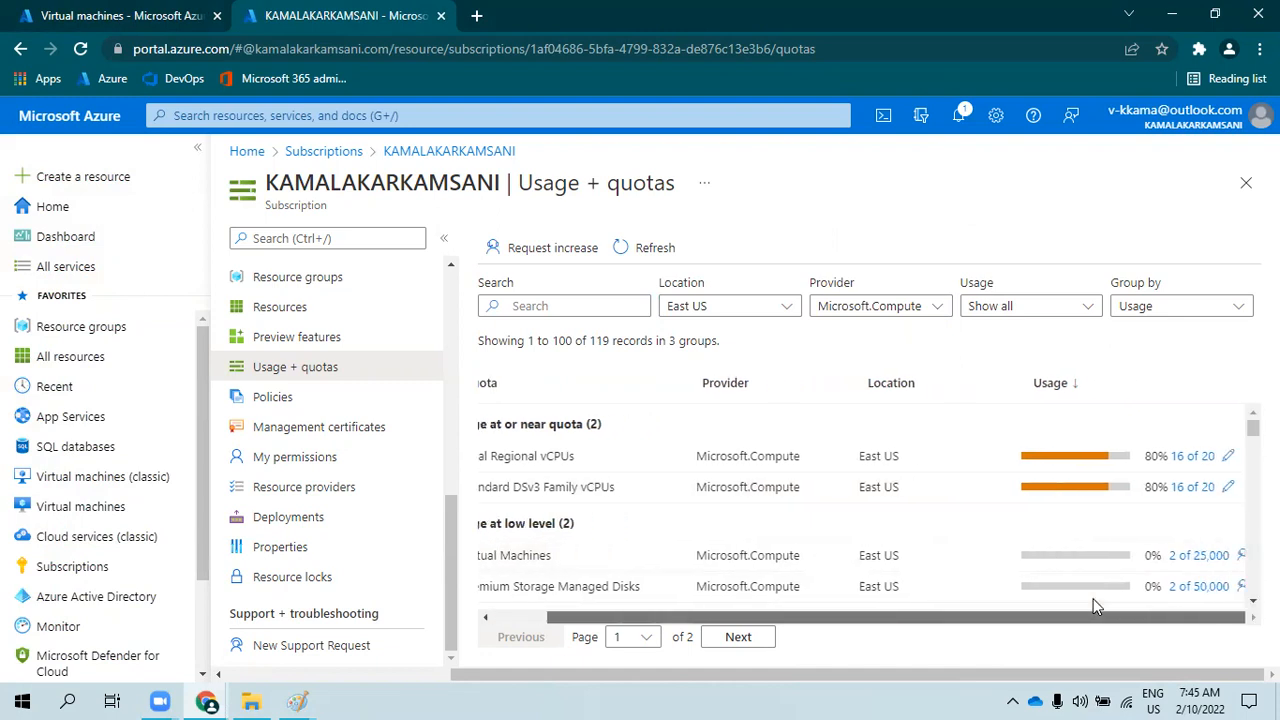
pyautogui.hscroll(-1, 1060, 605)
pyautogui.hscroll(1, 1023, 600)
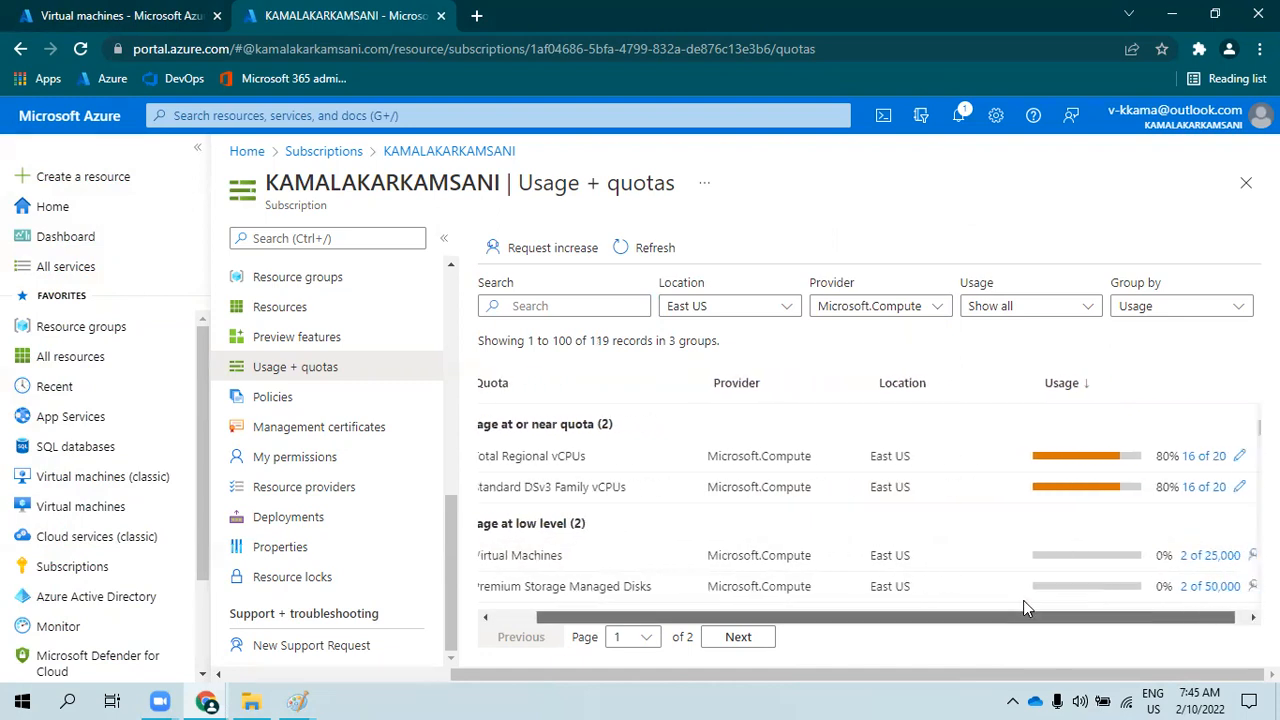
pyautogui.hscroll(-1, 1023, 600)
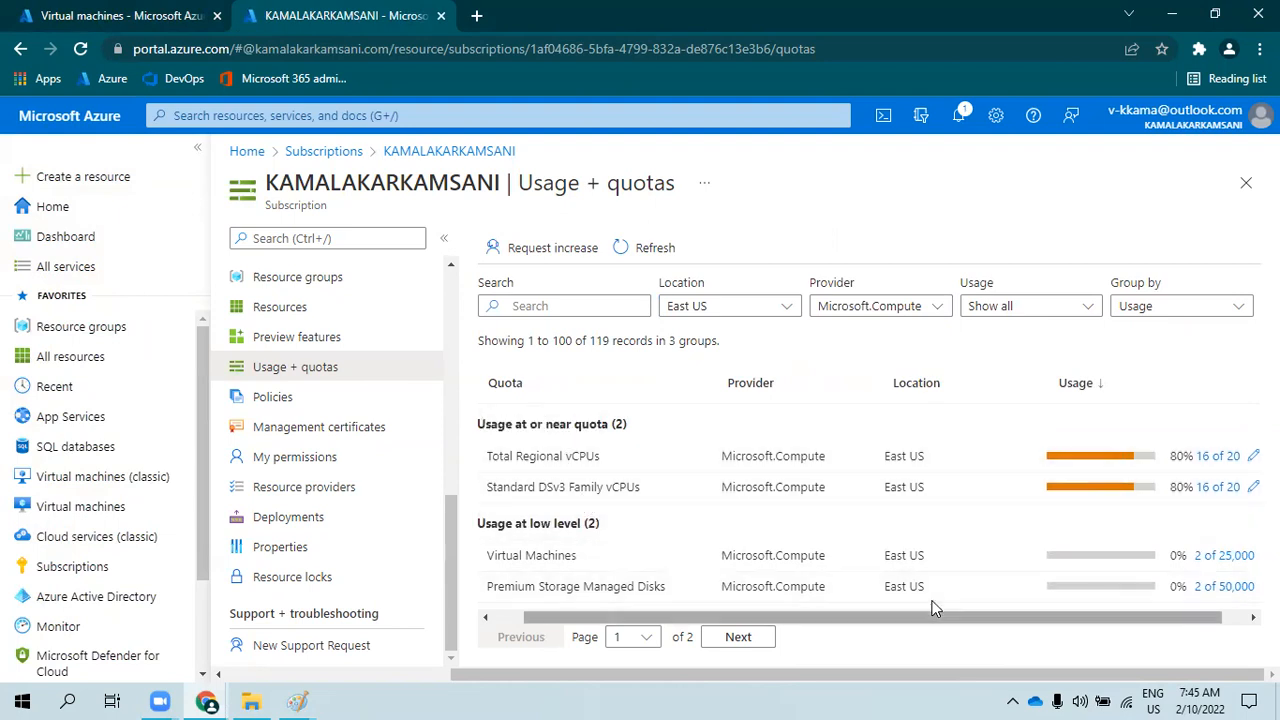
pyautogui.hscroll(1, 935, 605)
pyautogui.click(1227, 460)
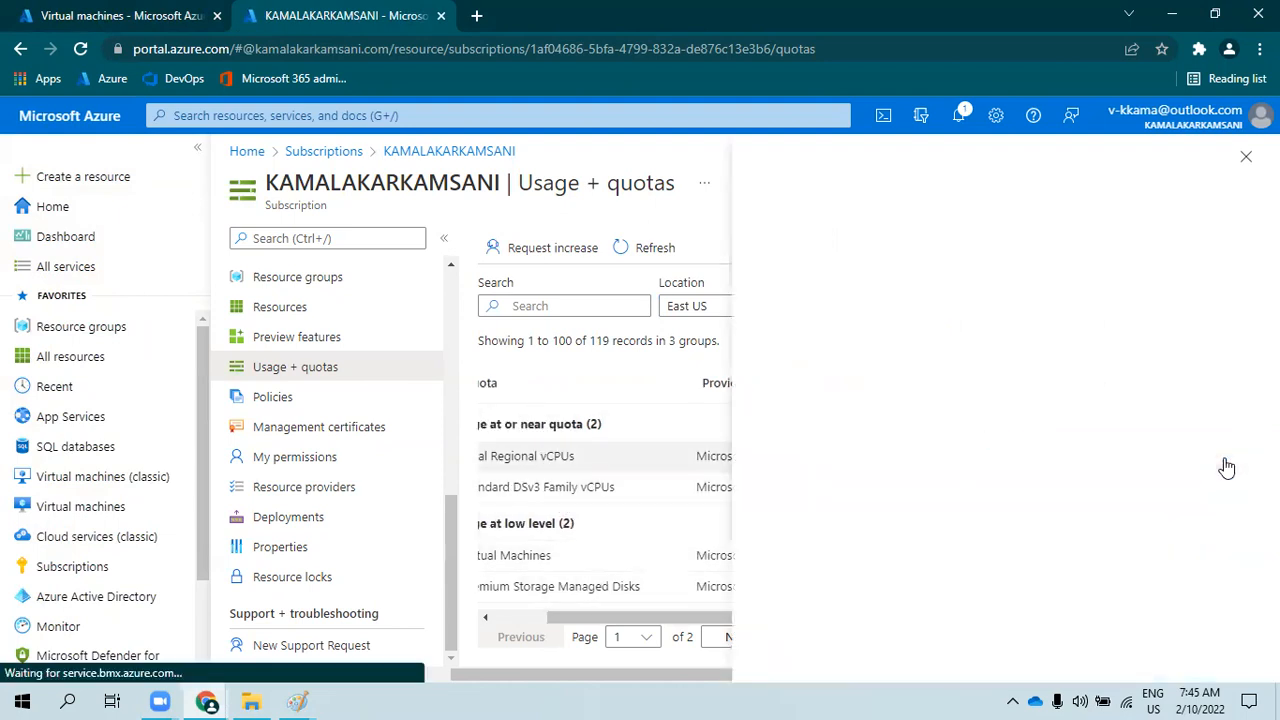
pyautogui.click(1190, 323)
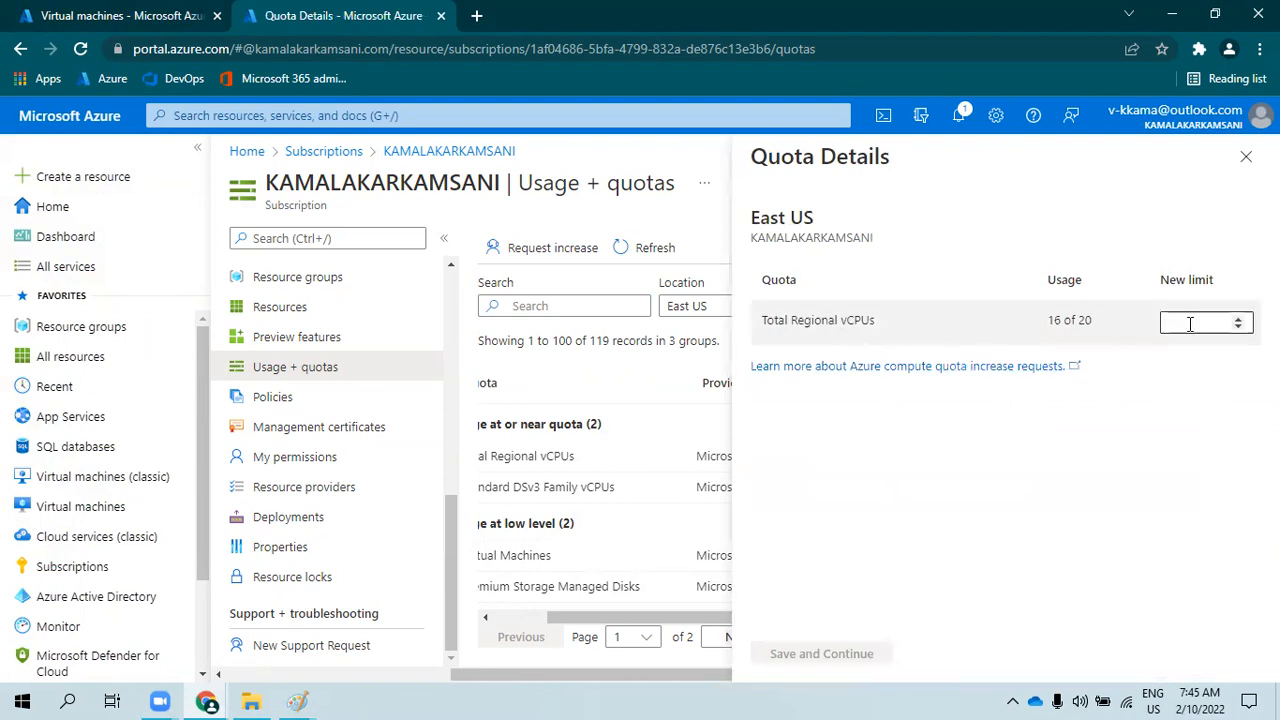
pyautogui.write('40')
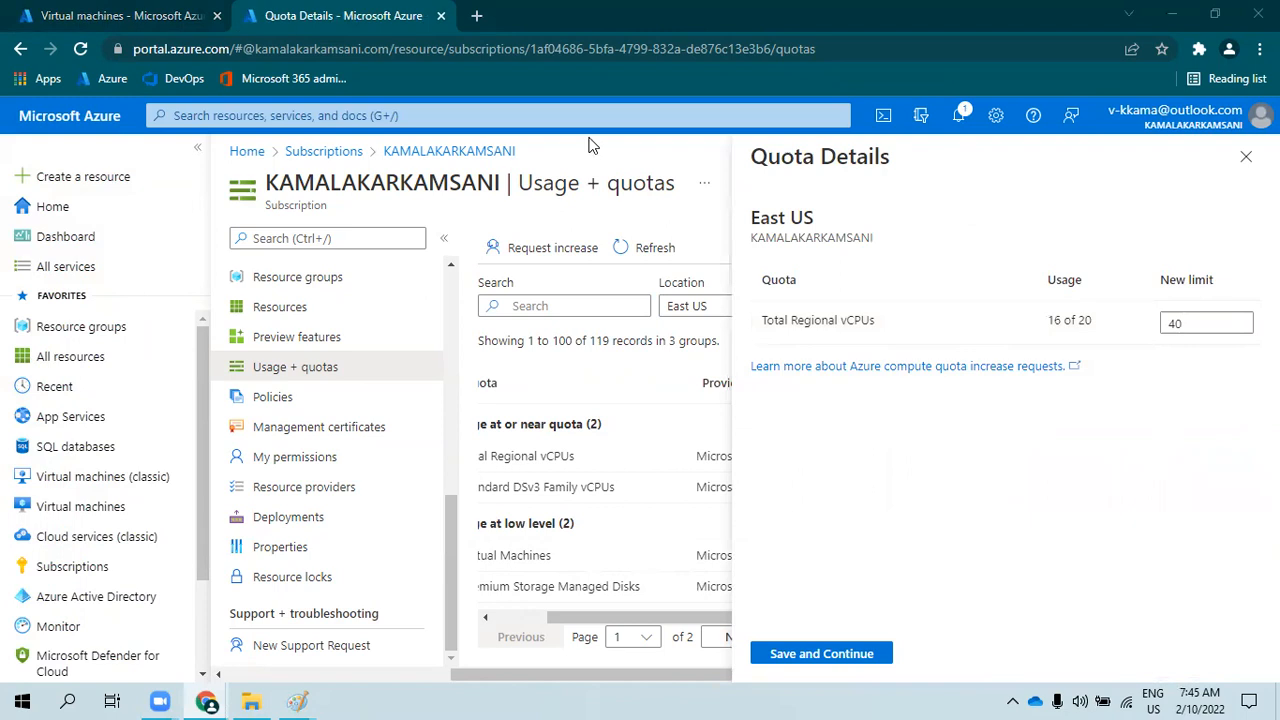
pyautogui.click(824, 650)
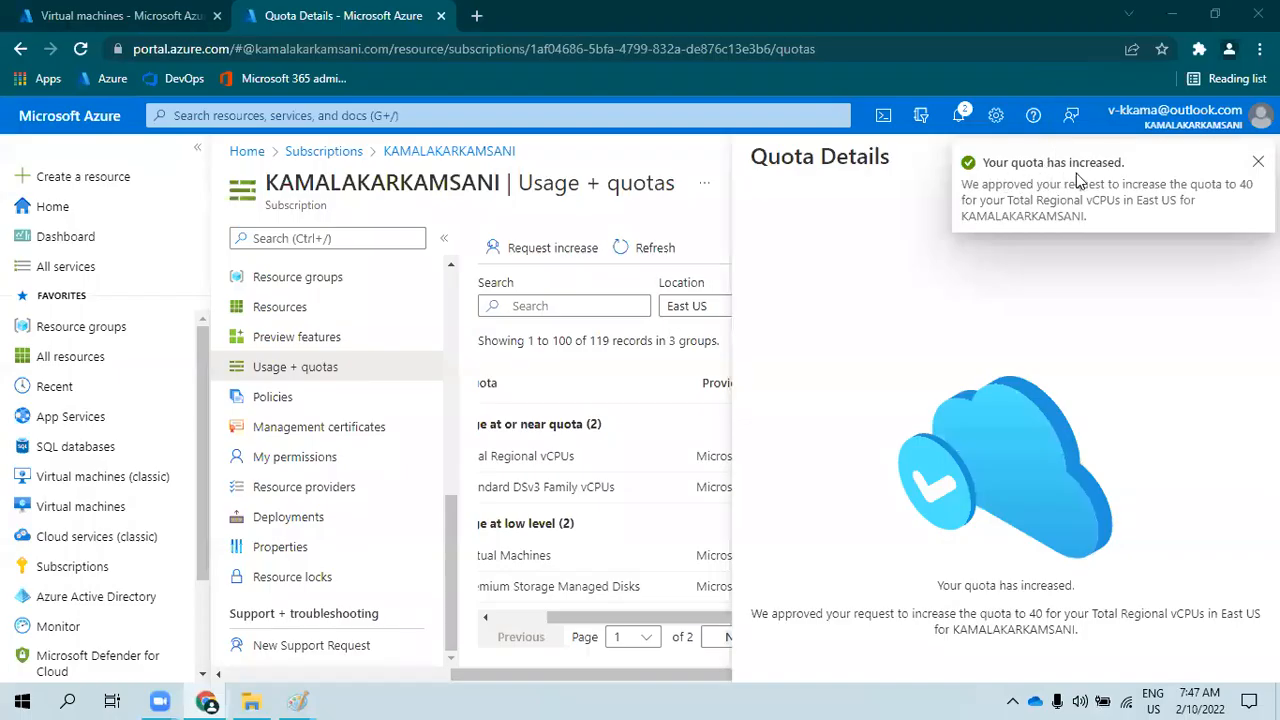
pyautogui.click(1246, 184)
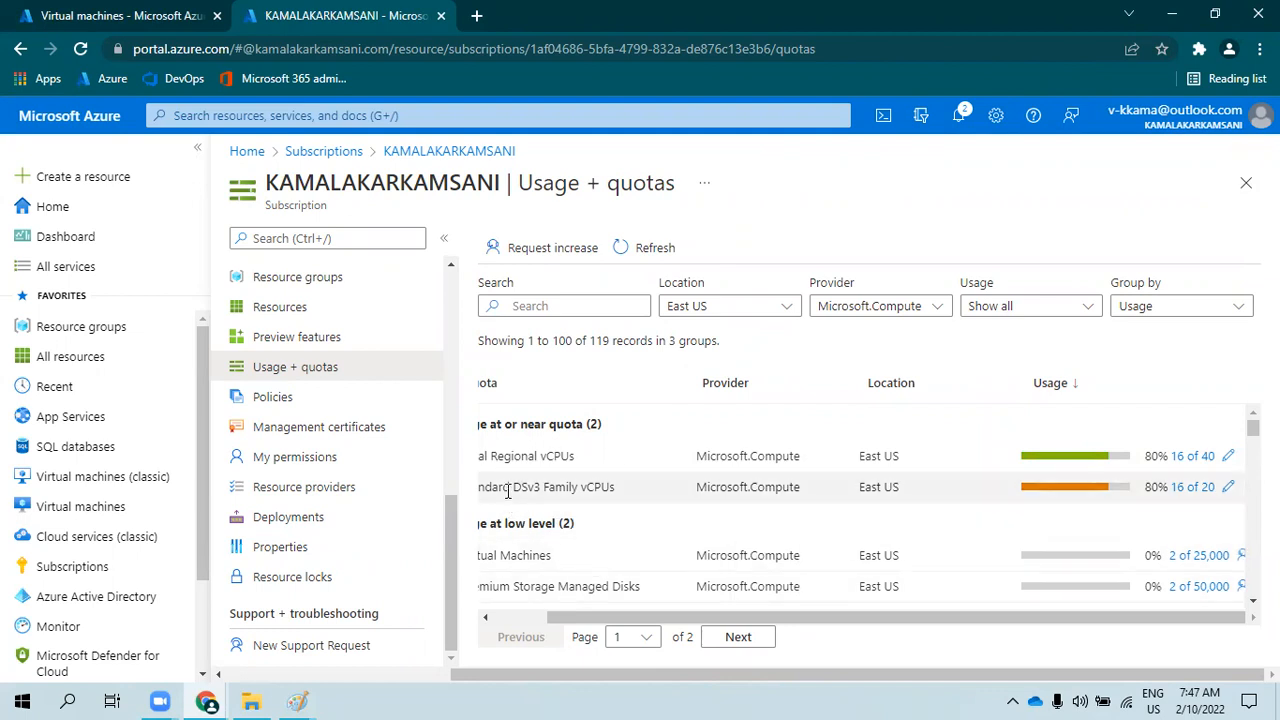
# - Request a new limit of 40 for the Standard DSv3 Family vCPUs quota in East US and dismiss the notification and details
pyautogui.moveTo(513, 489); pyautogui.dragTo(606, 490)
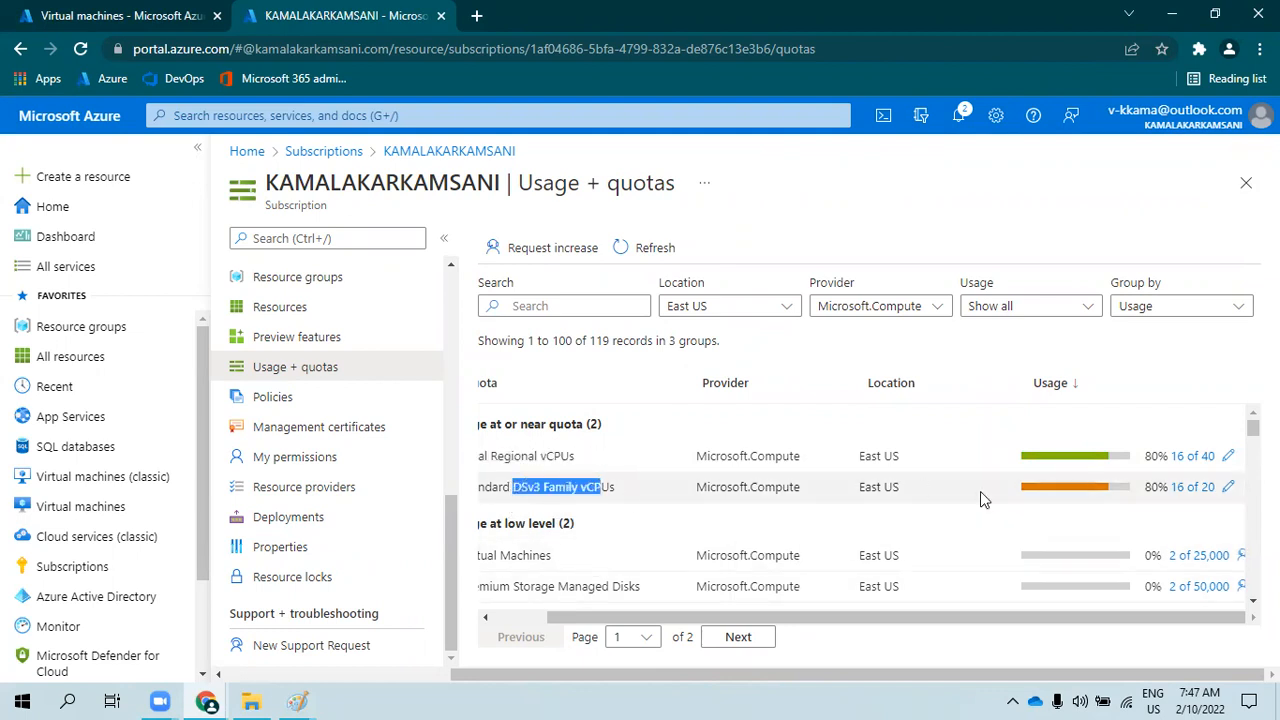
pyautogui.click(1227, 490)
pyautogui.click(1190, 324)
pyautogui.write('40')
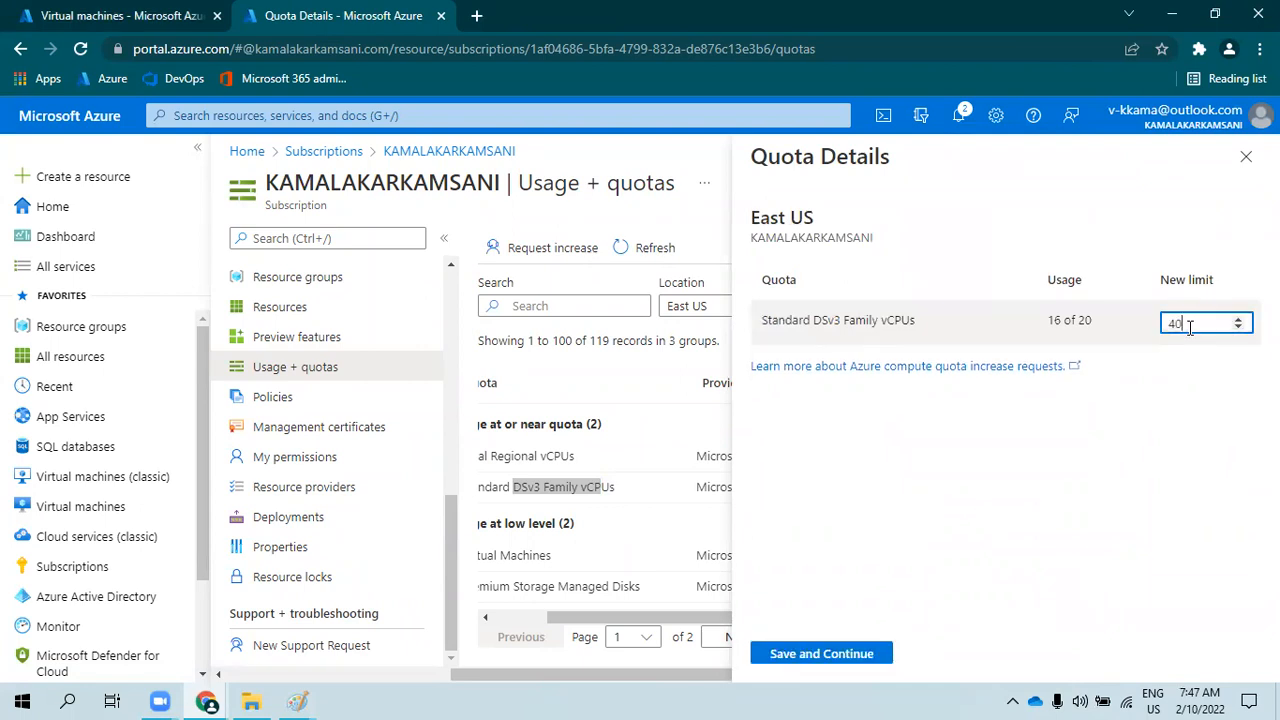
pyautogui.click(815, 654)
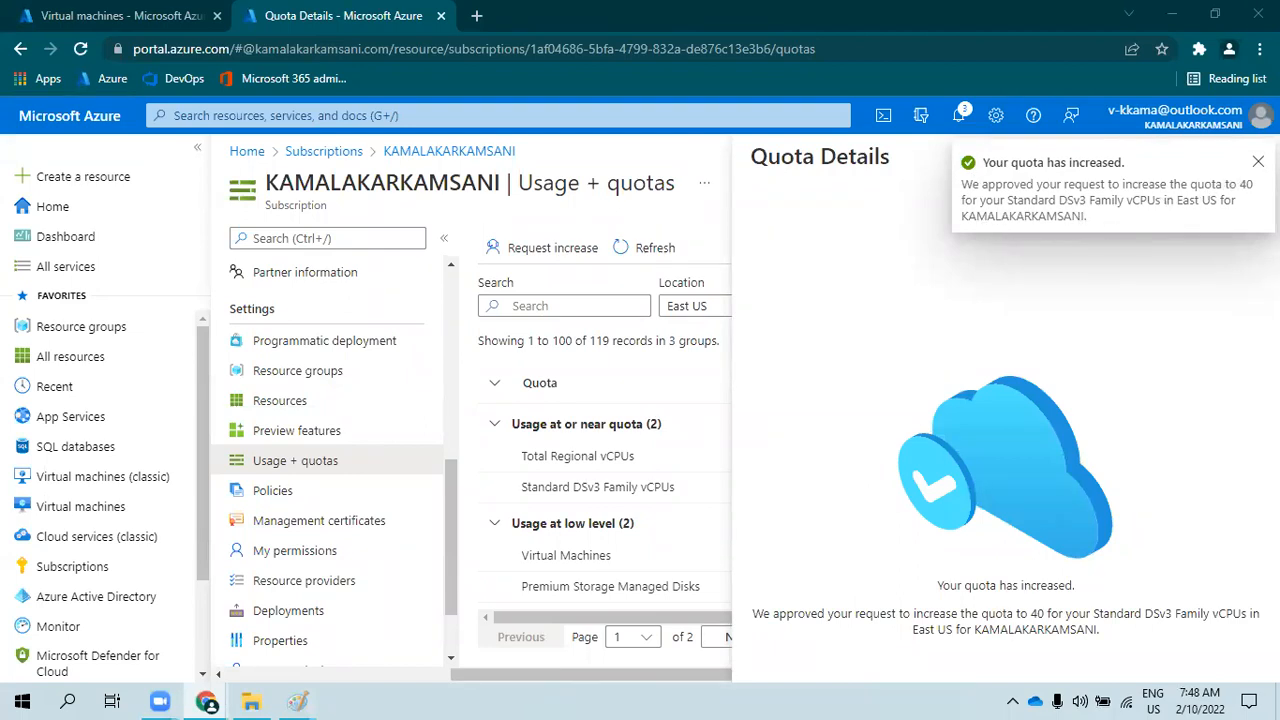
pyautogui.click(1256, 161)
pyautogui.click(1246, 156)
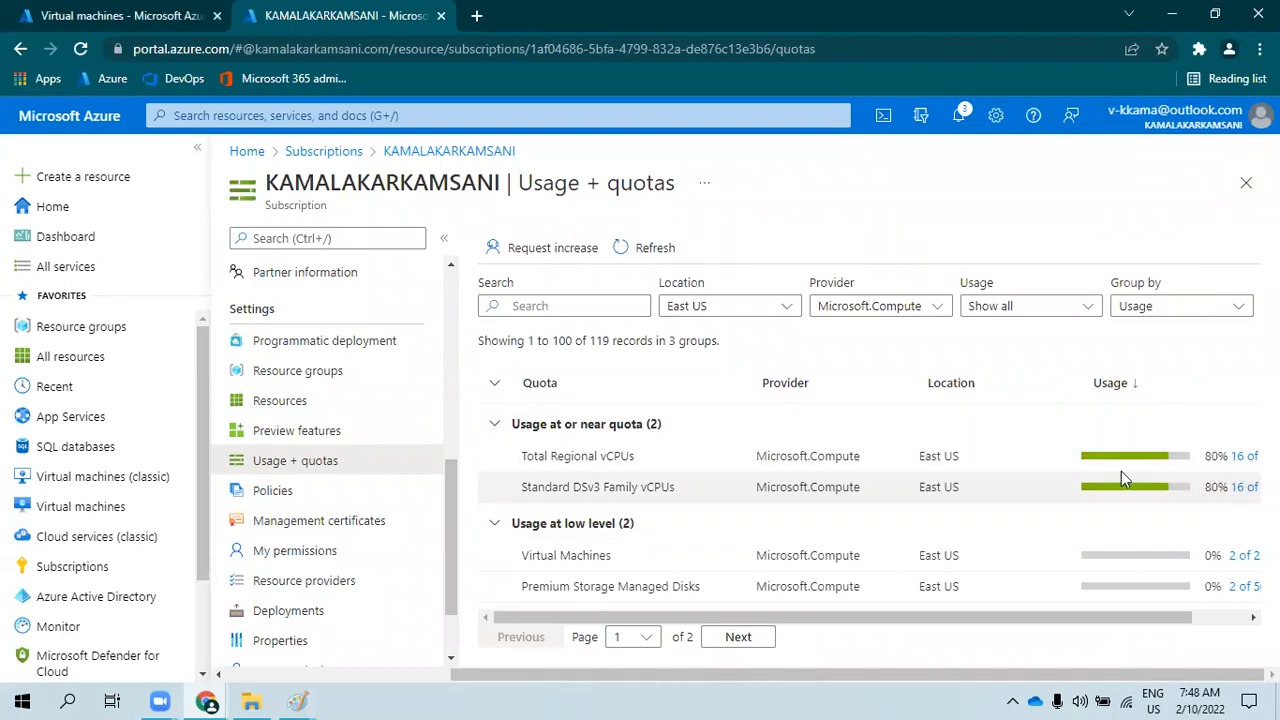
# - Return to the portal home in the virtual machines browser tab, find the Azure Virtual Desktop service and start creating a host pool
pyautogui.click(30, 12)
pyautogui.click(735, 244)
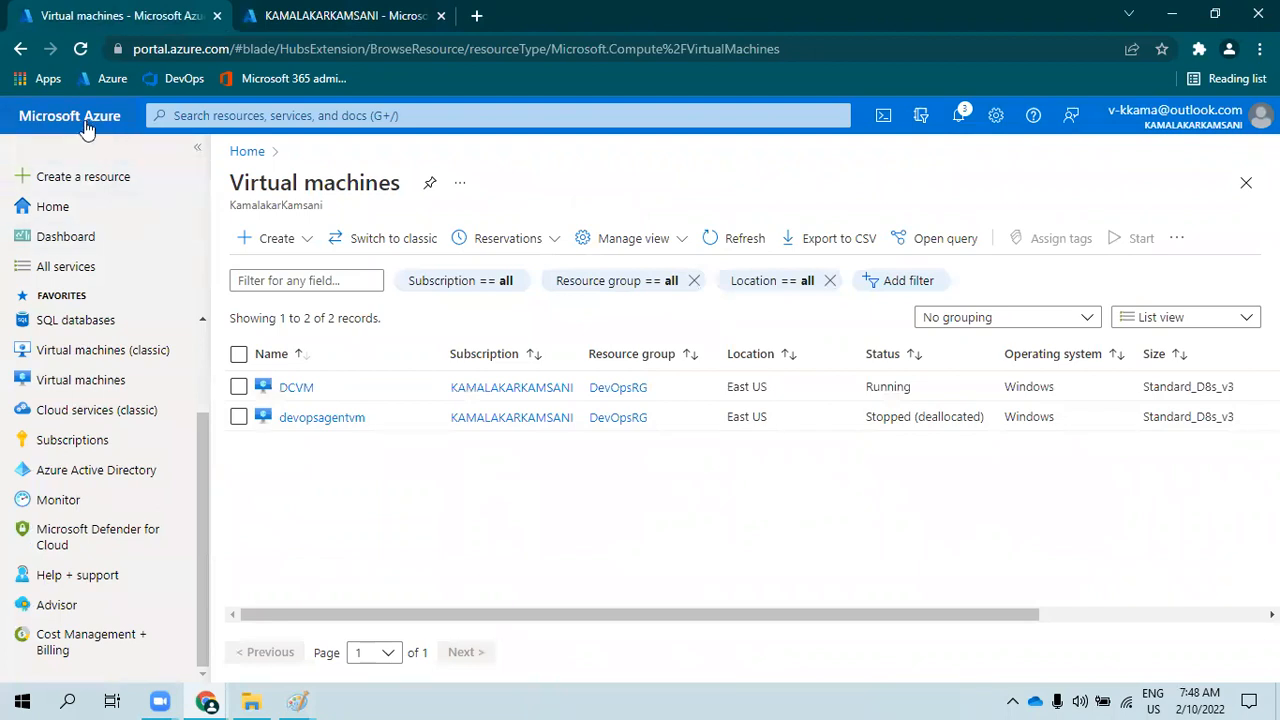
pyautogui.click(86, 125)
pyautogui.click(543, 117)
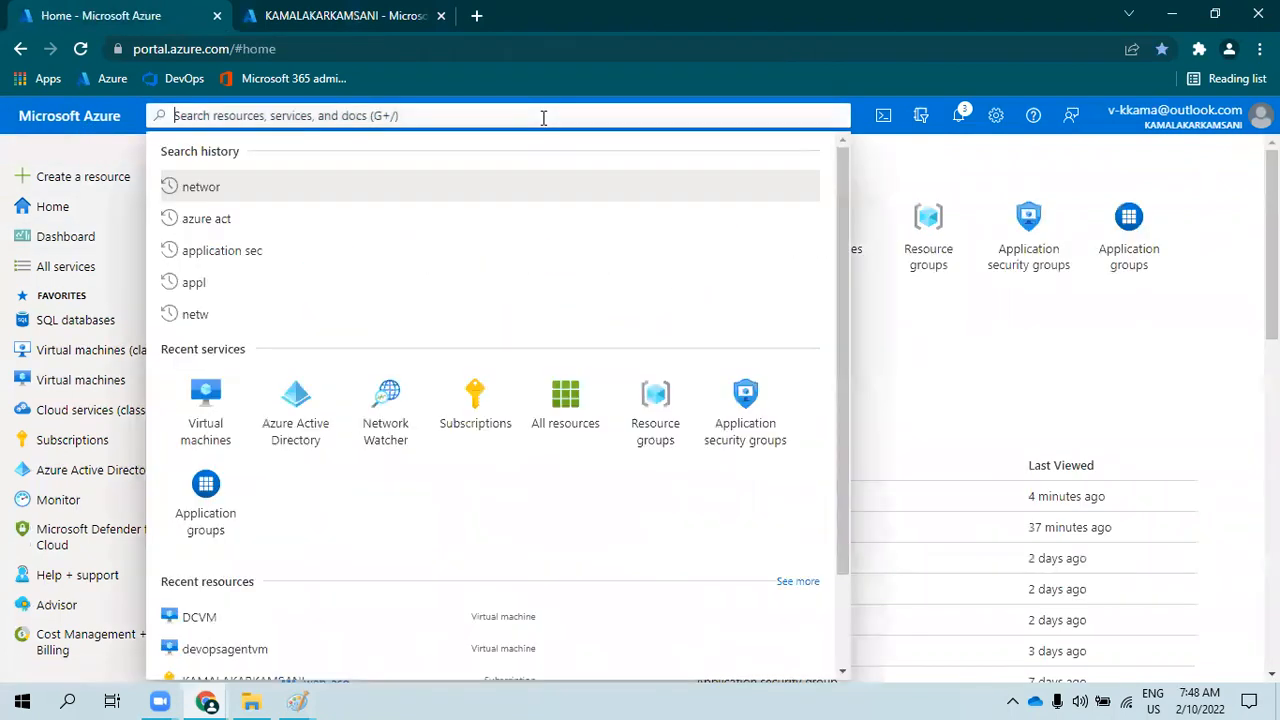
pyautogui.write('virtu')
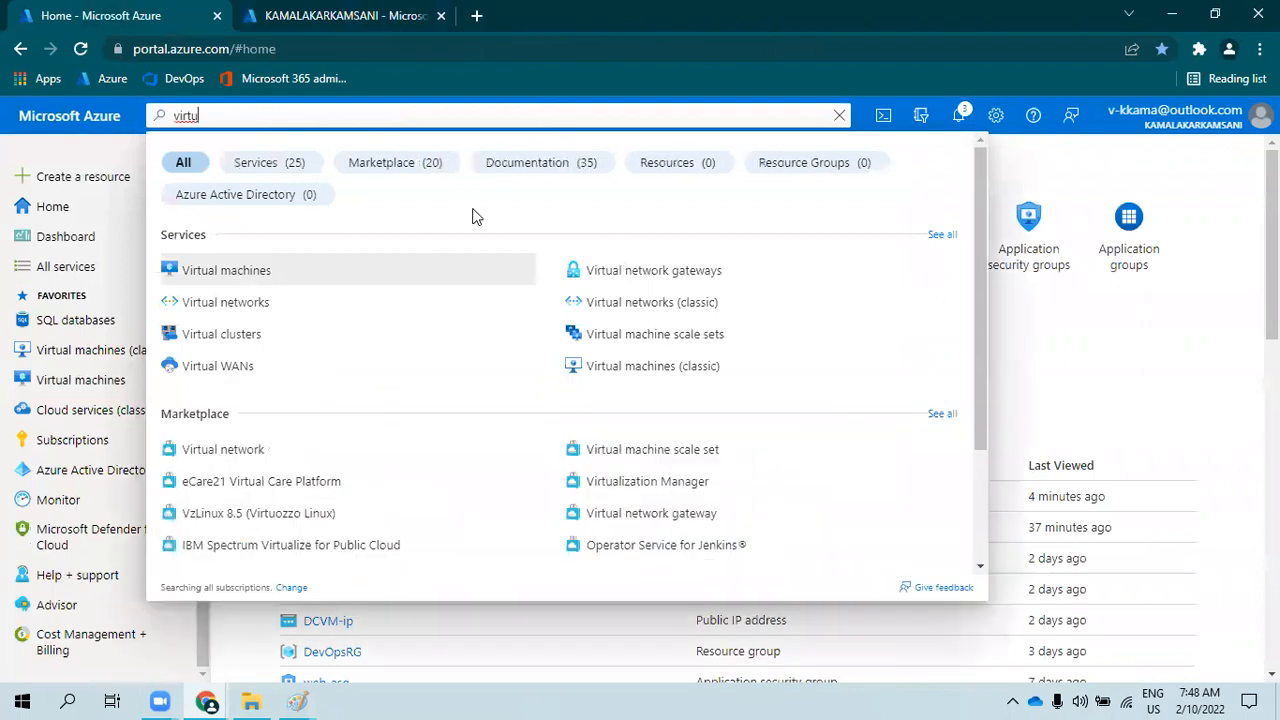
pyautogui.write('al de')
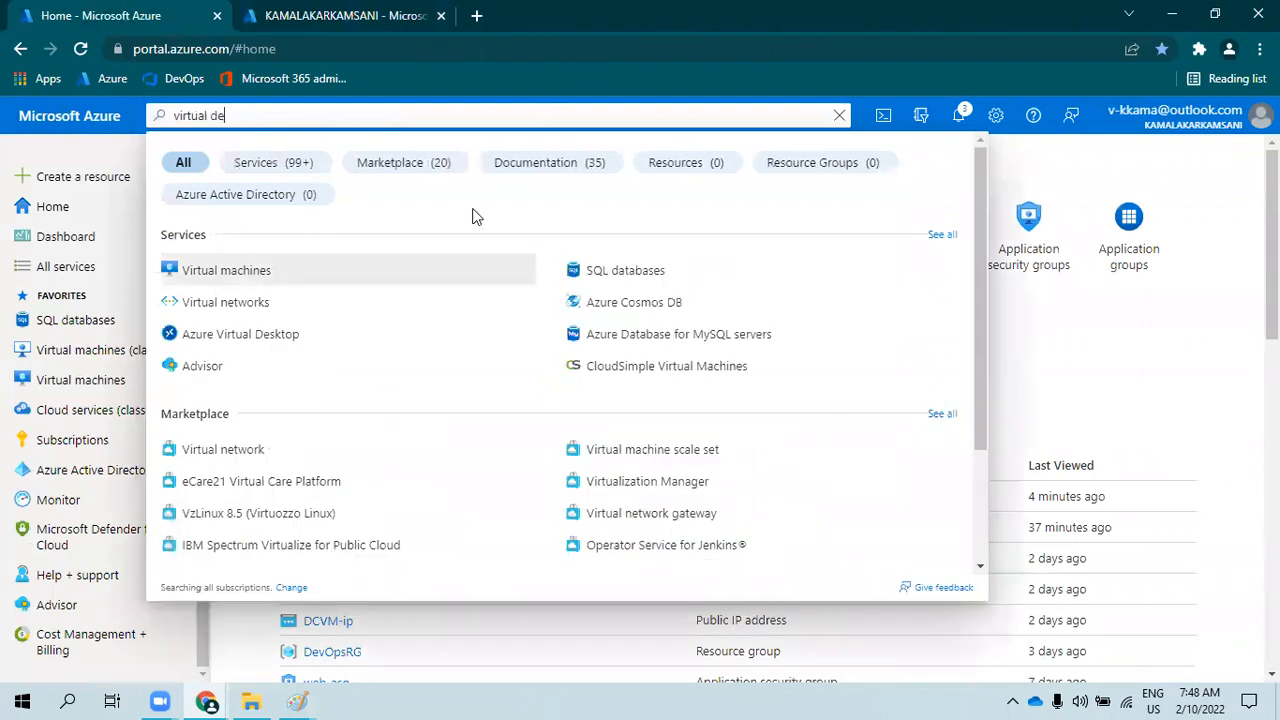
pyautogui.click(272, 336)
pyautogui.click(699, 333)
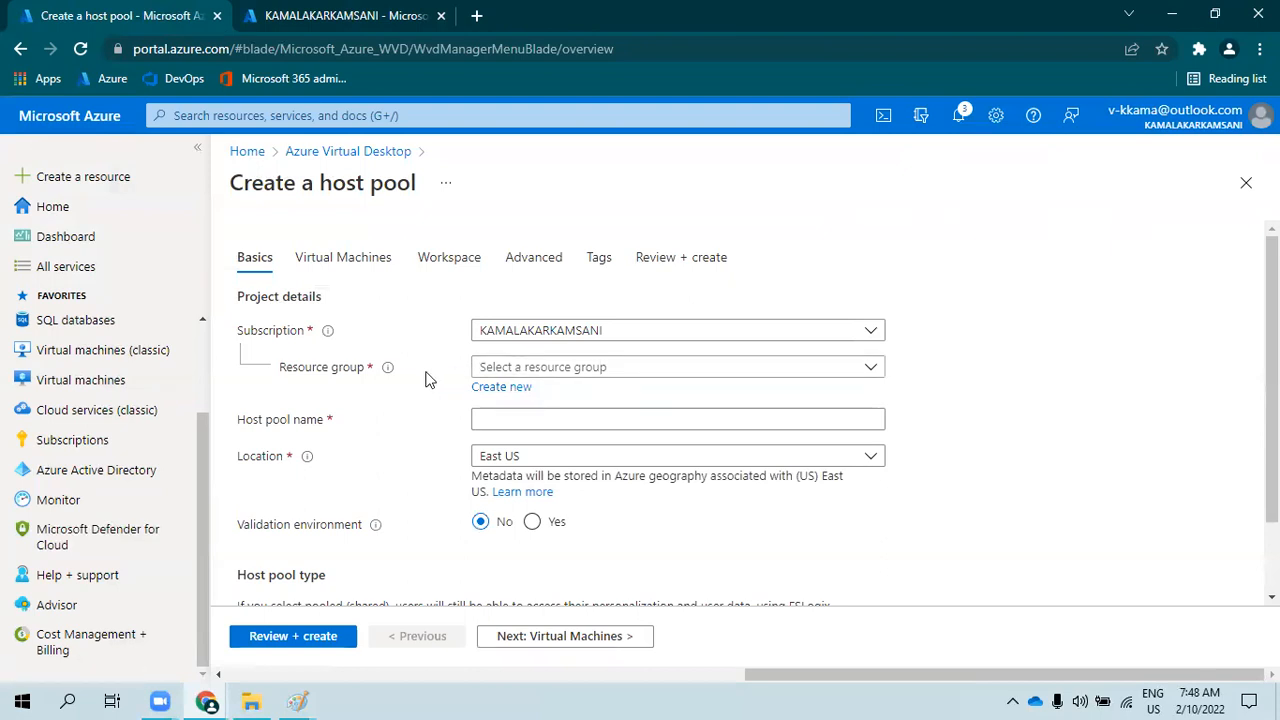
# - Assign the host pool to resource group DevOpsRG and name it wvdpool
pyautogui.click(543, 369)
pyautogui.click(507, 577)
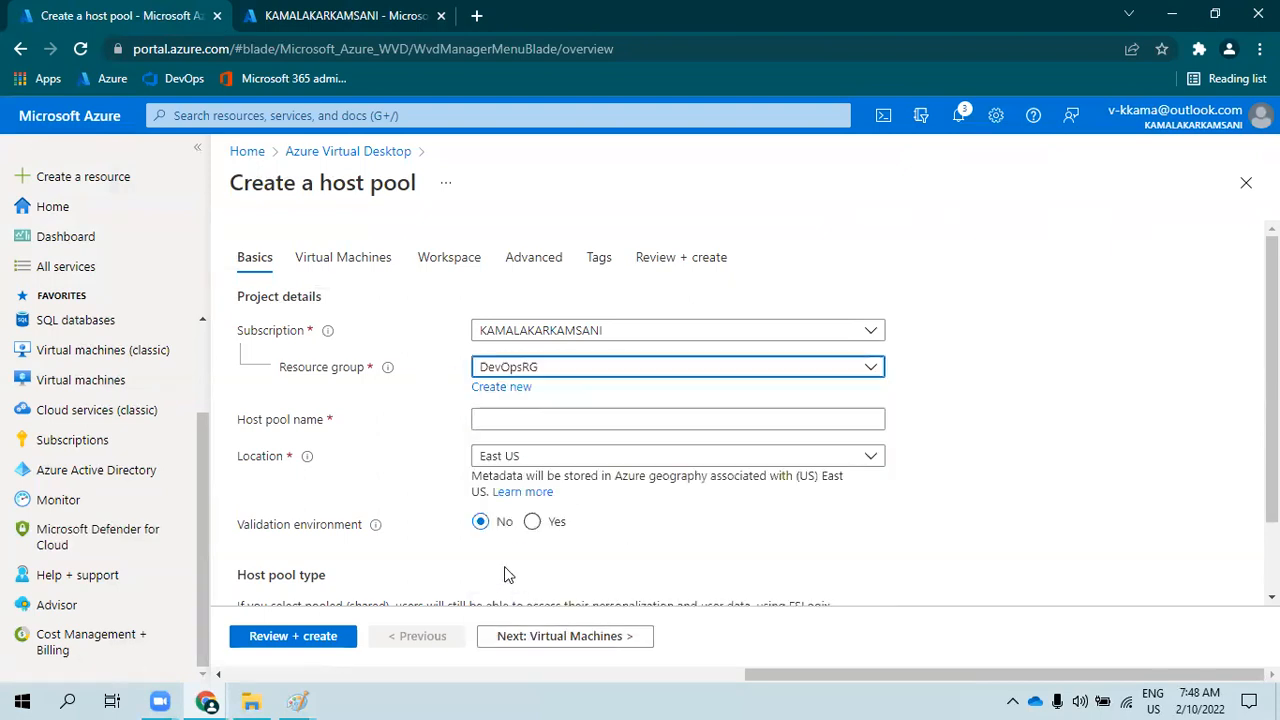
pyautogui.click(486, 418)
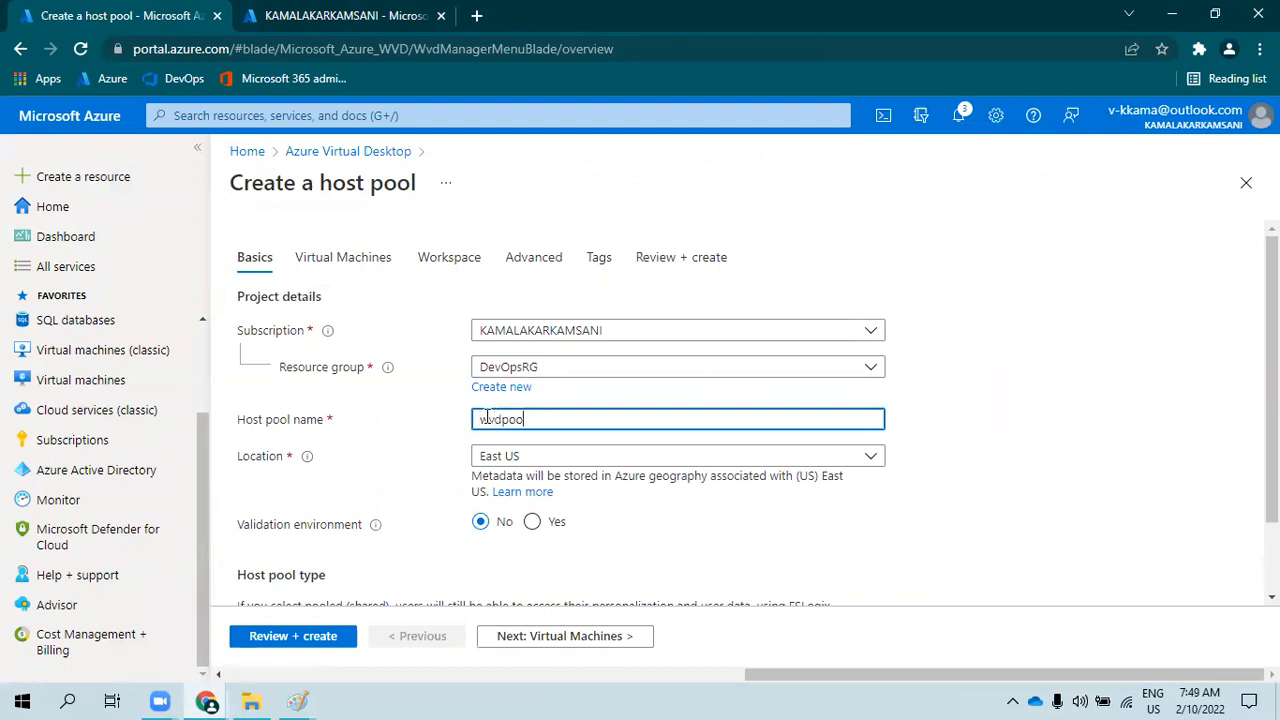
pyautogui.click(421, 444)
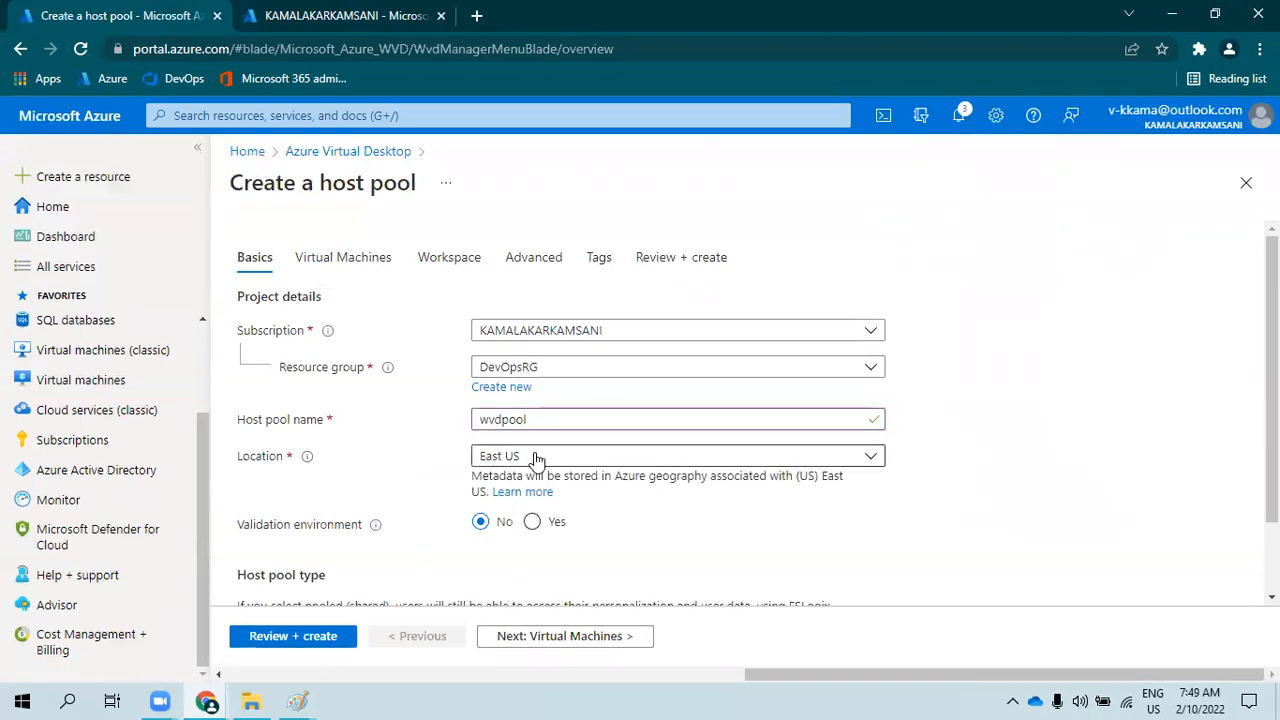
# - Set the host pool type to Pooled with a max session limit of 5
pyautogui.scroll(-2, 410, 495)
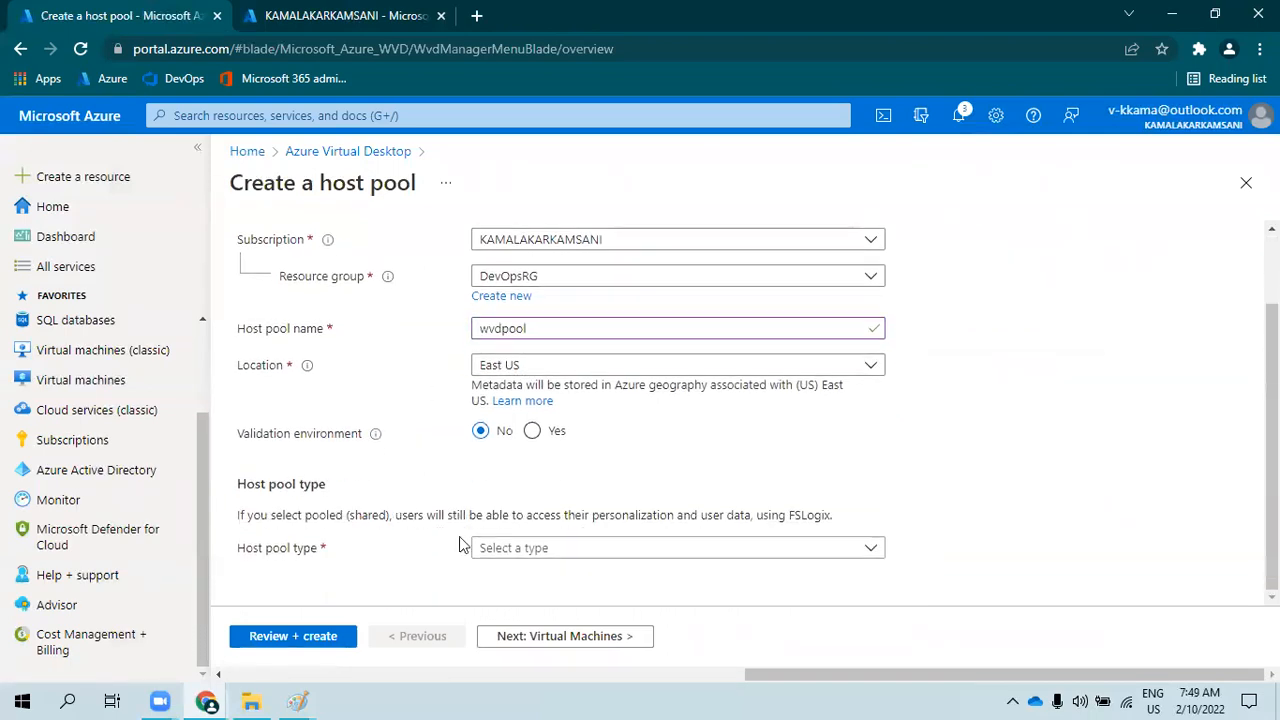
pyautogui.click(558, 556)
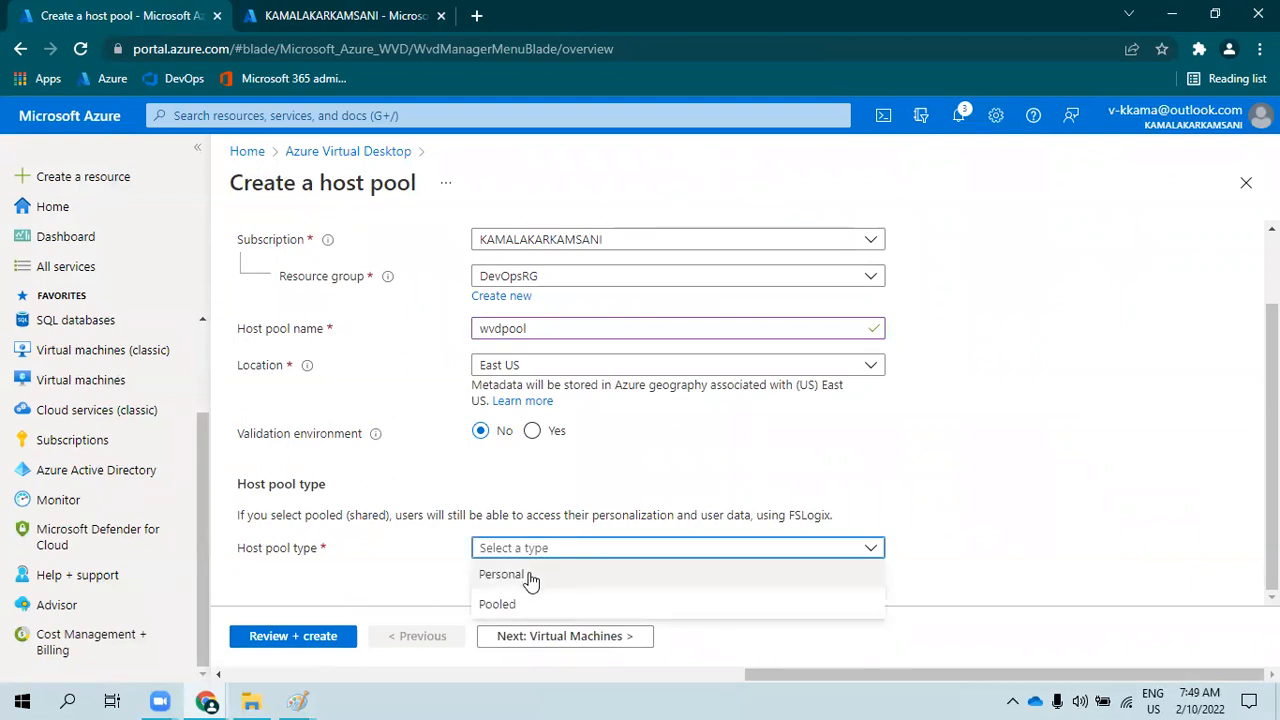
pyautogui.click(530, 576)
pyautogui.scroll(-1, 380, 557)
pyautogui.click(517, 510)
pyautogui.click(518, 567)
pyautogui.scroll(-1, 440, 548)
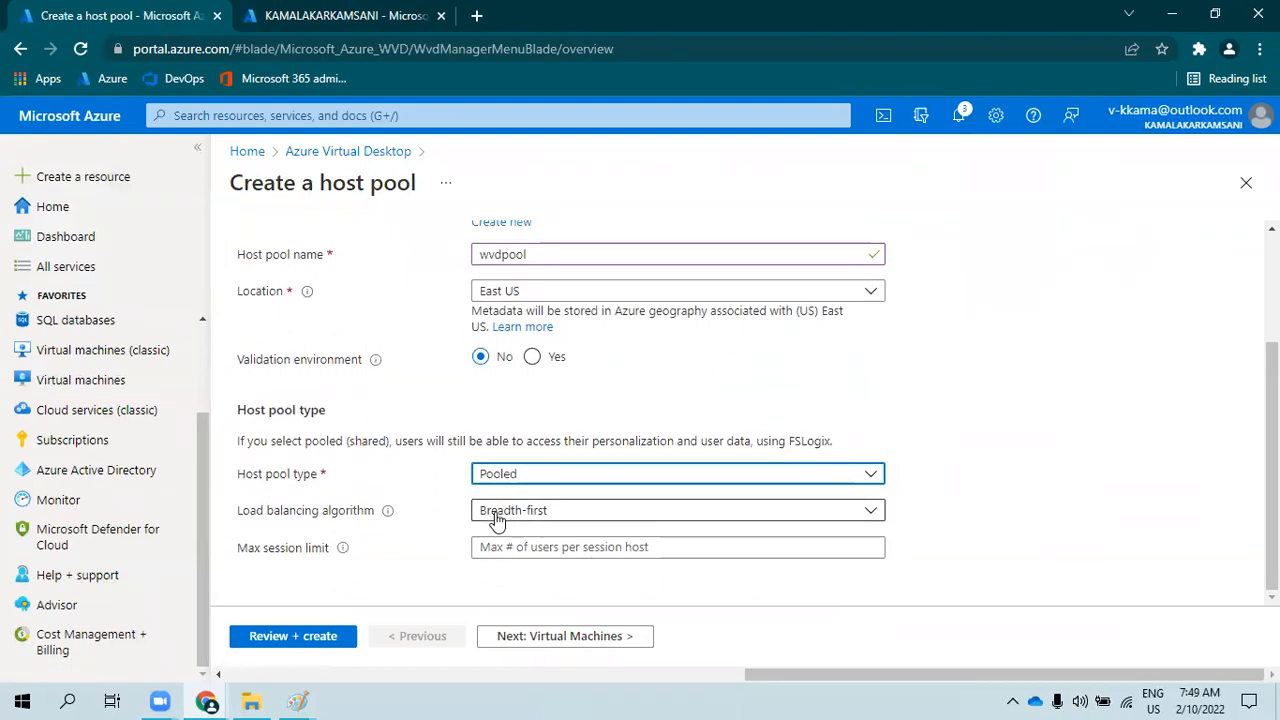
pyautogui.click(514, 549)
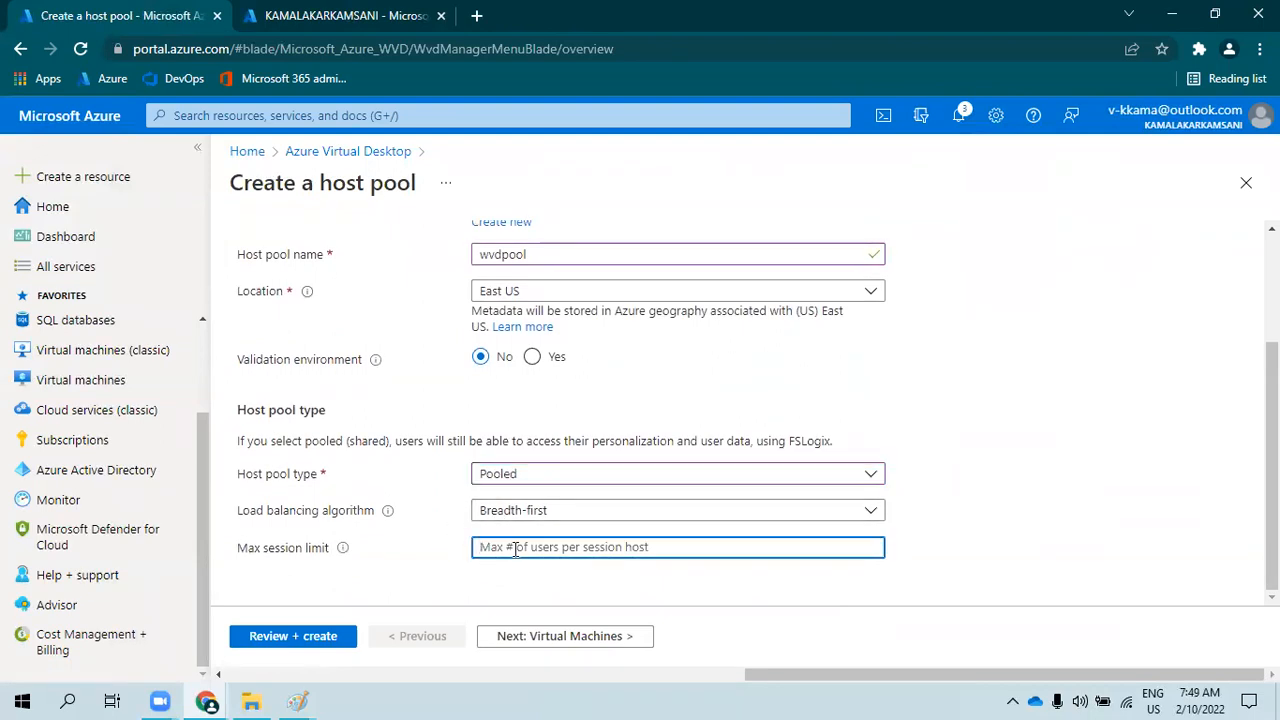
pyautogui.write('5')
pyautogui.click(429, 526)
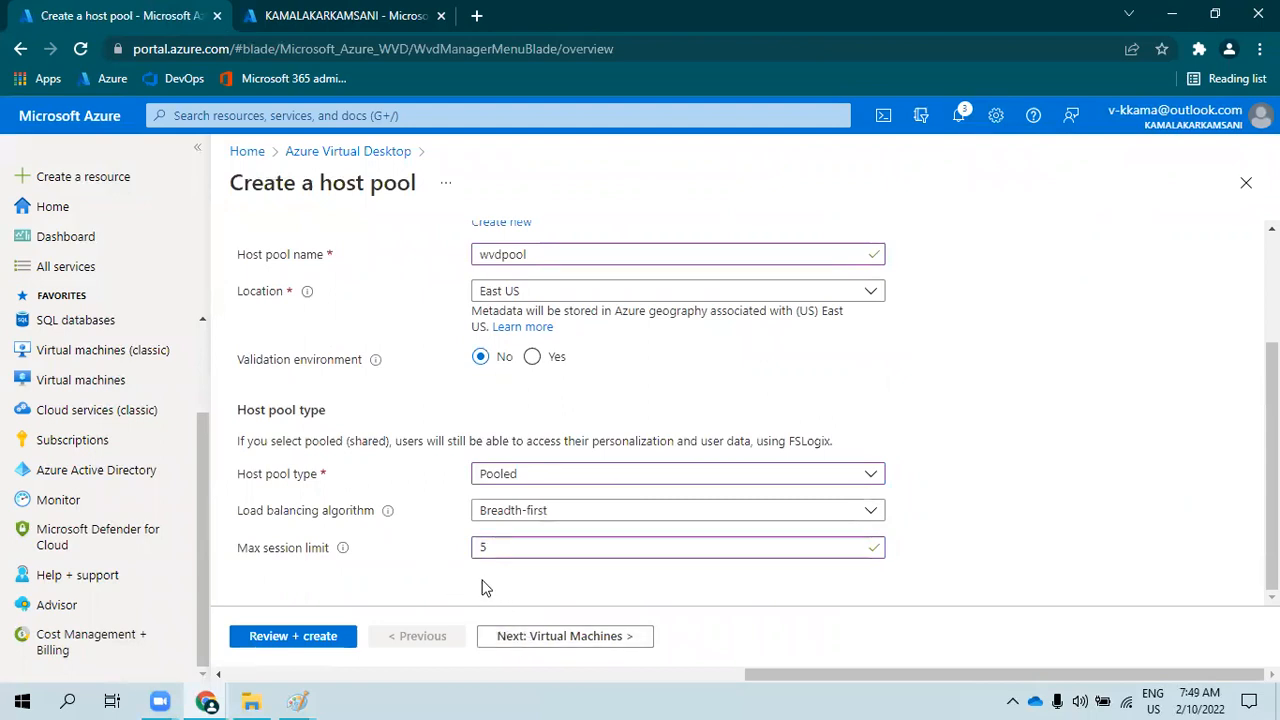
# - Continue to the virtual machine settings, choose to add Azure virtual machines and set the session host name prefix to wvdvm
pyautogui.click(557, 636)
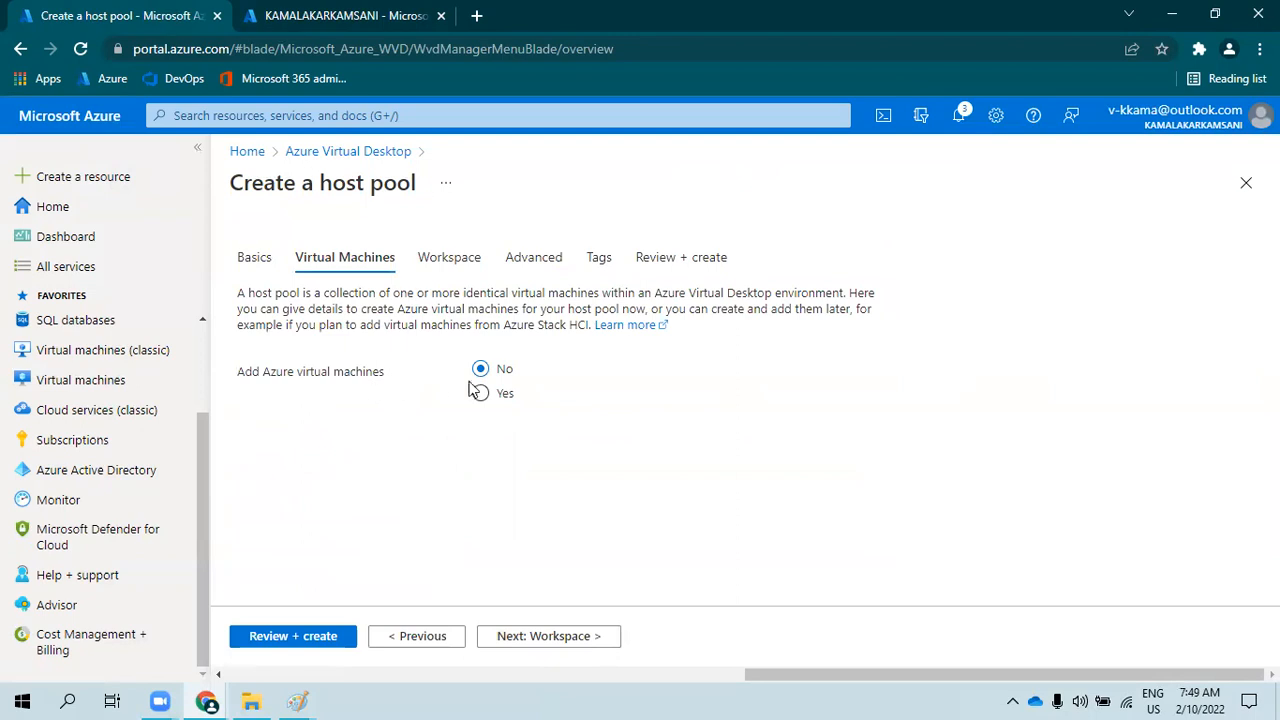
pyautogui.click(479, 392)
pyautogui.scroll(-1, 480, 410)
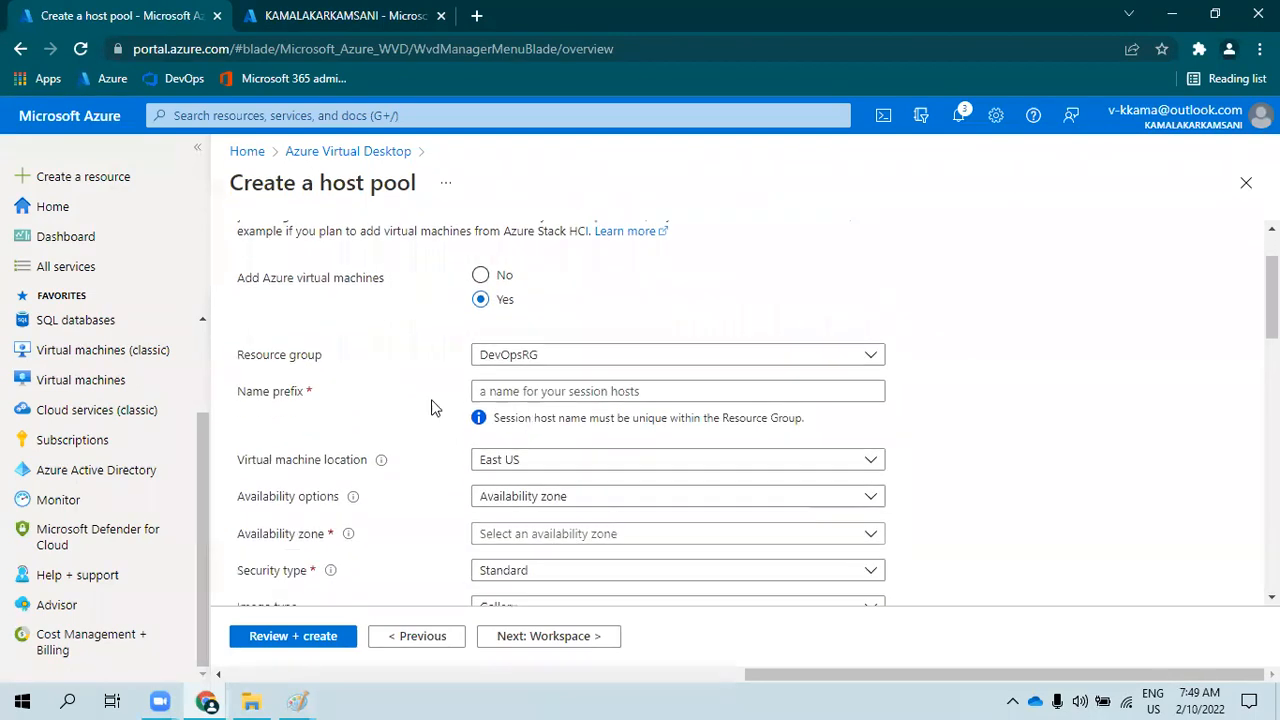
pyautogui.click(506, 391)
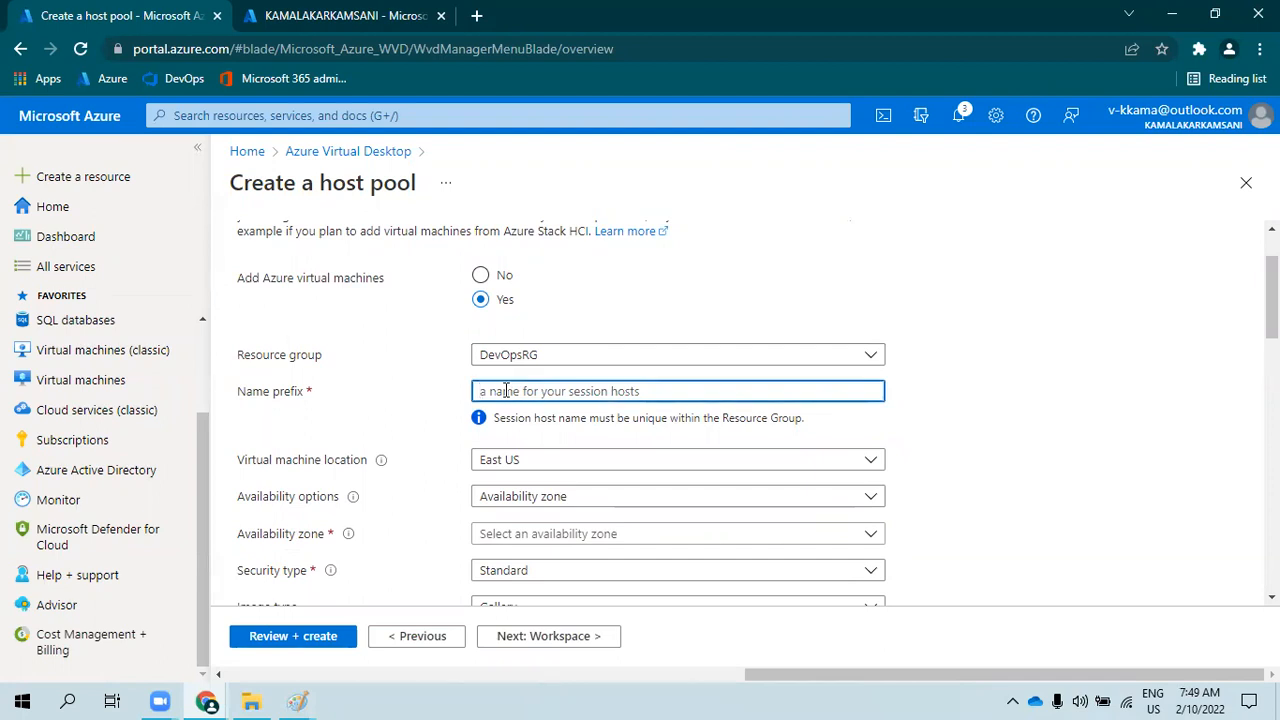
pyautogui.write('wvdvm')
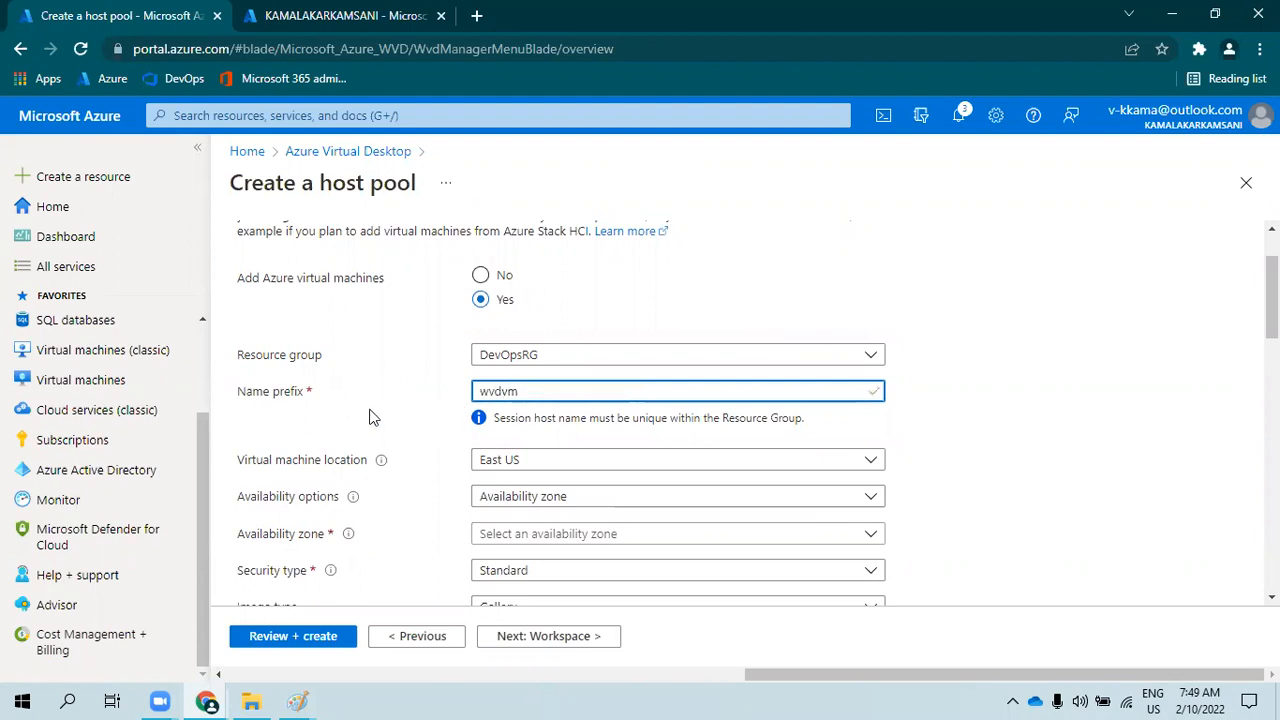
pyautogui.click(370, 411)
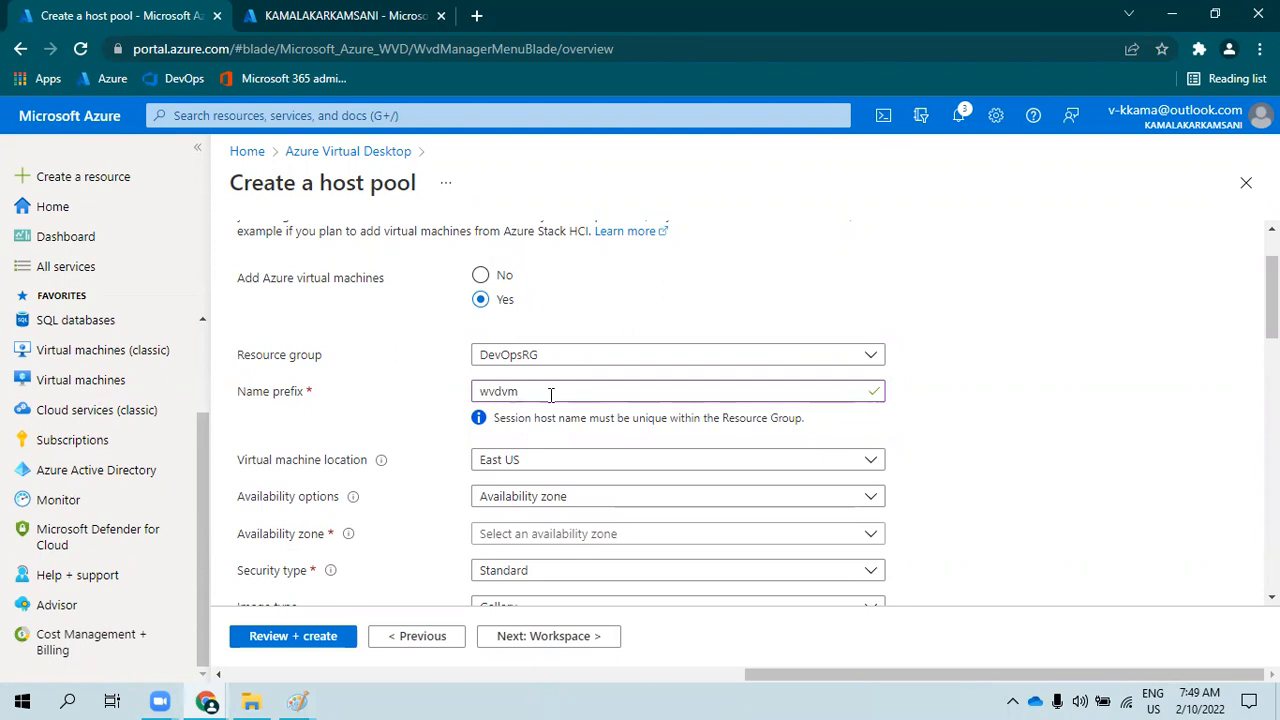
pyautogui.doubleClick(535, 391)
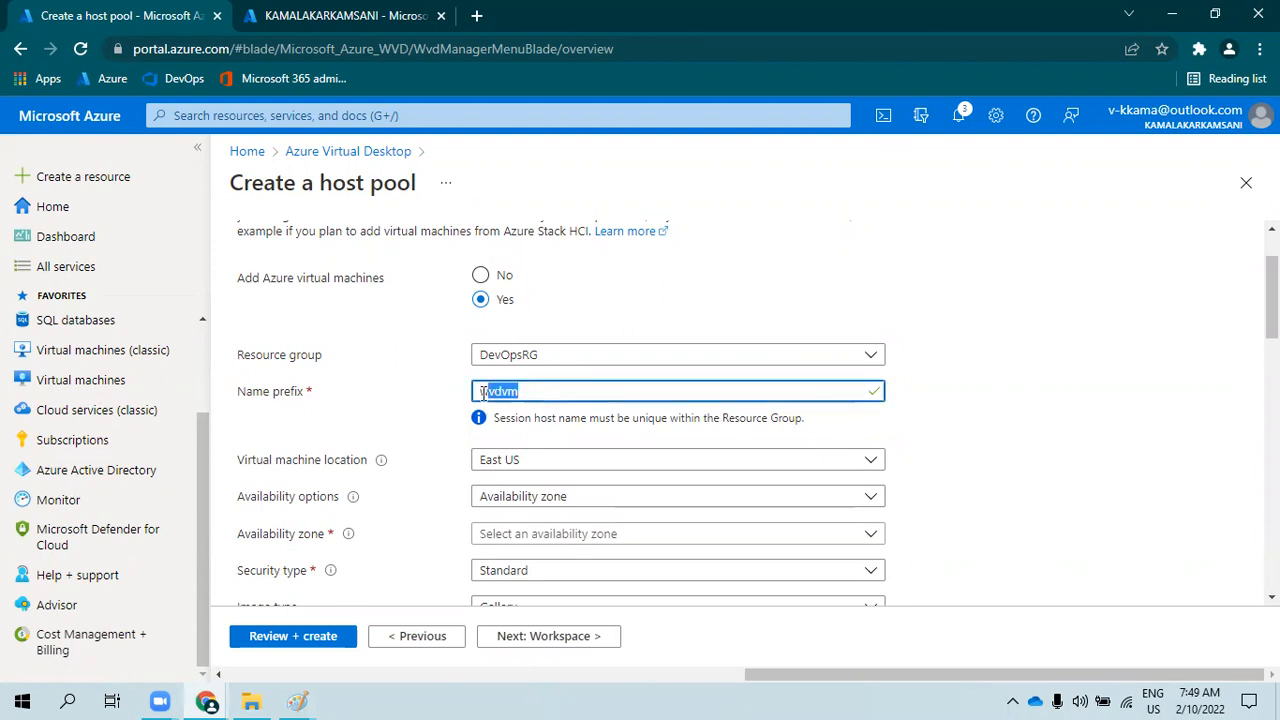
# - Set the session hosts' availability options to No infrastructure redundancy required
pyautogui.click(371, 417)
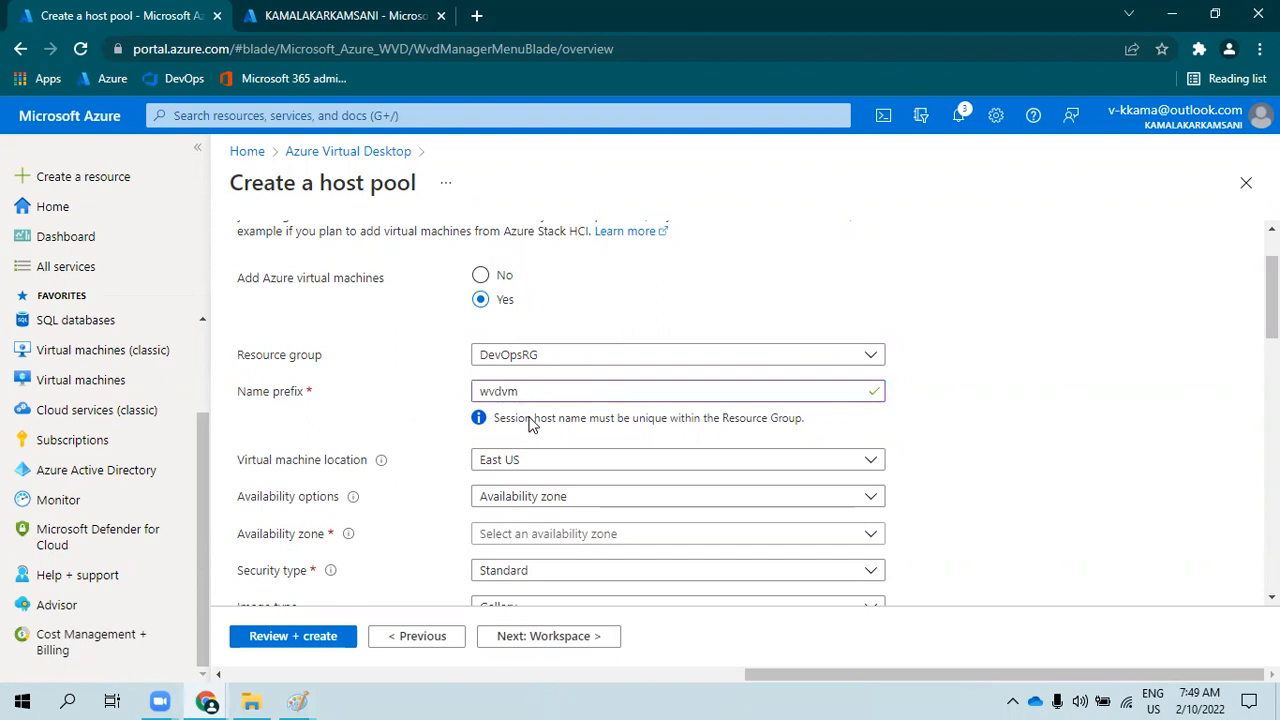
pyautogui.scroll(-2, 527, 422)
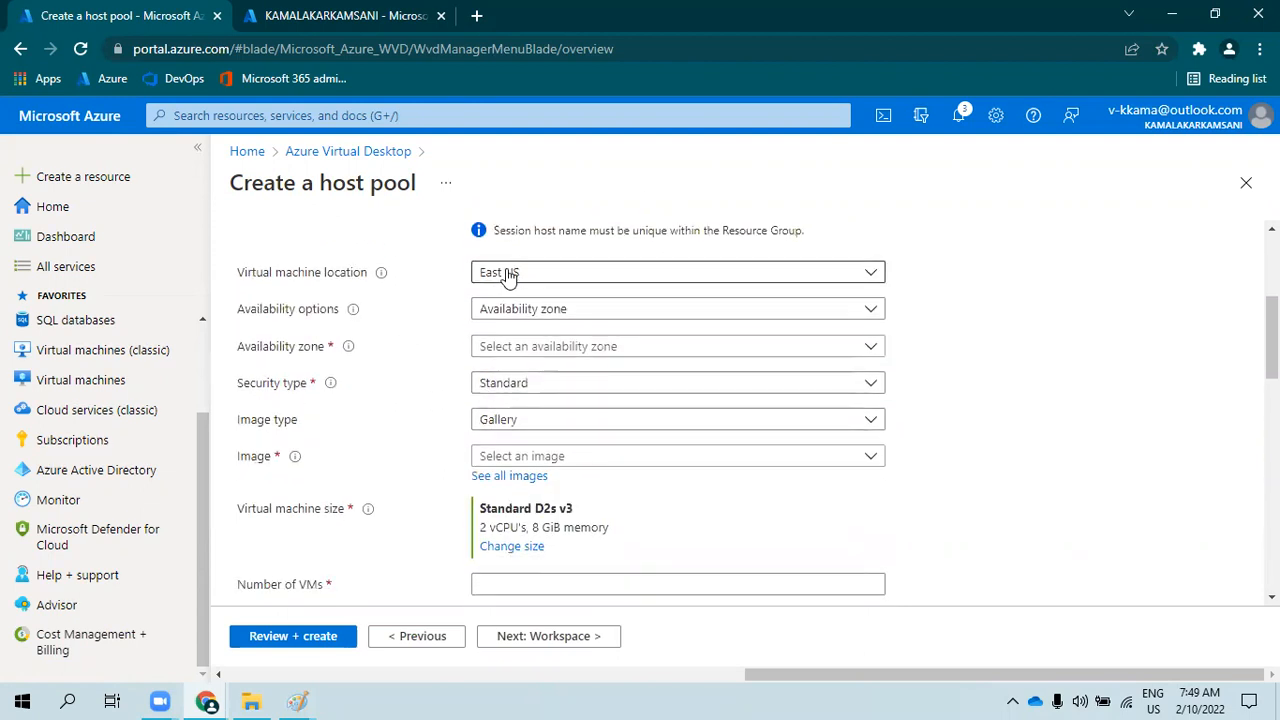
pyautogui.click(576, 314)
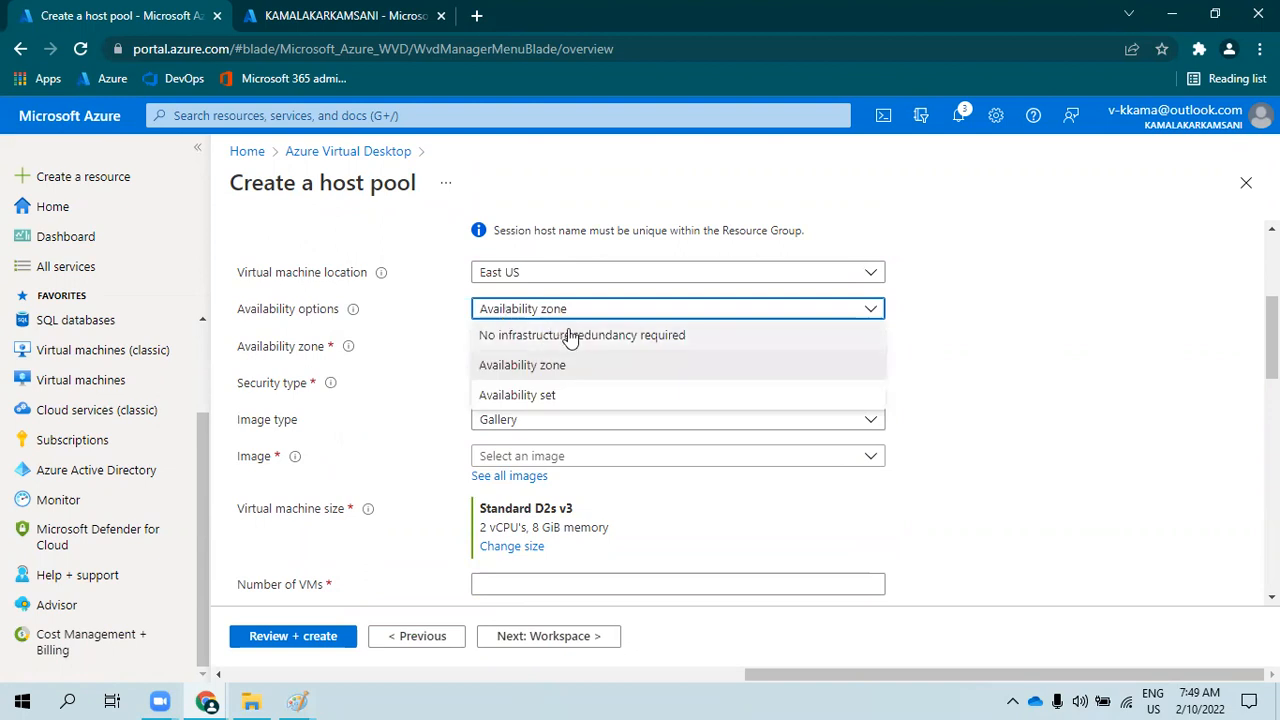
pyautogui.click(568, 340)
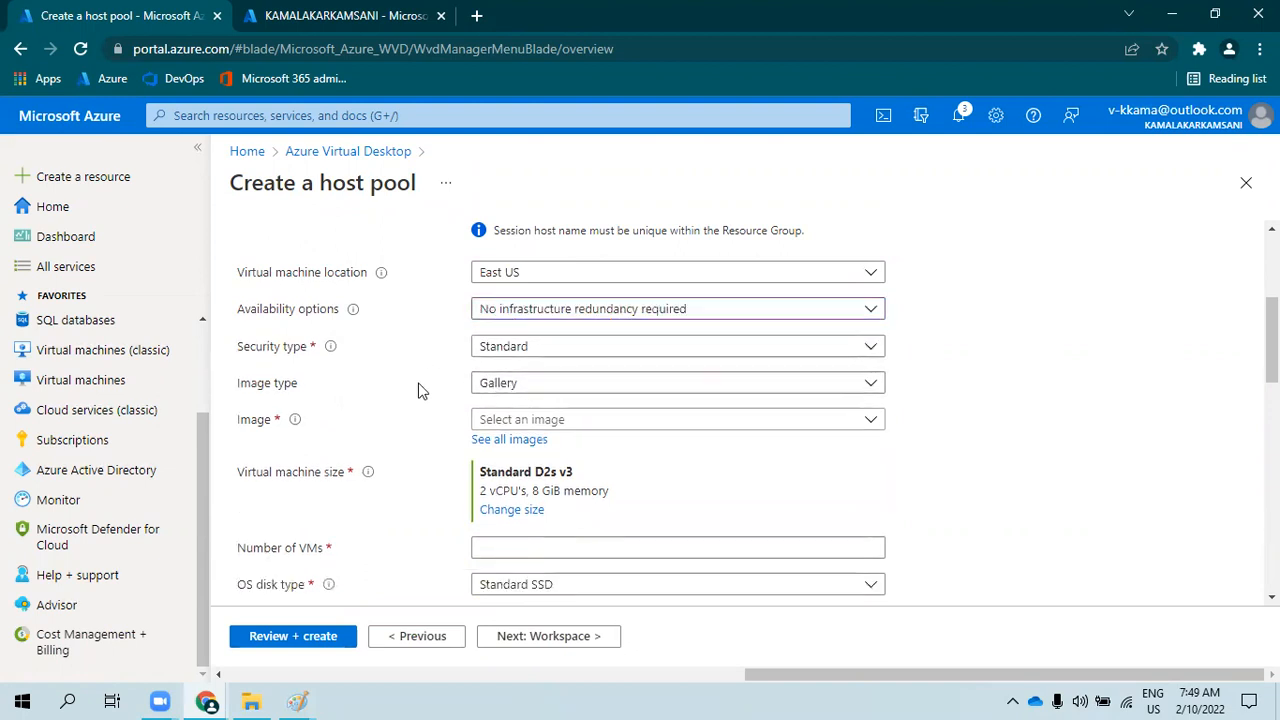
# - Choose the Windows 10 Enterprise multi-session, Version 2004 + Microsoft 365 Apps image for the session hosts
pyautogui.scroll(-1, 523, 389)
pyautogui.click(572, 338)
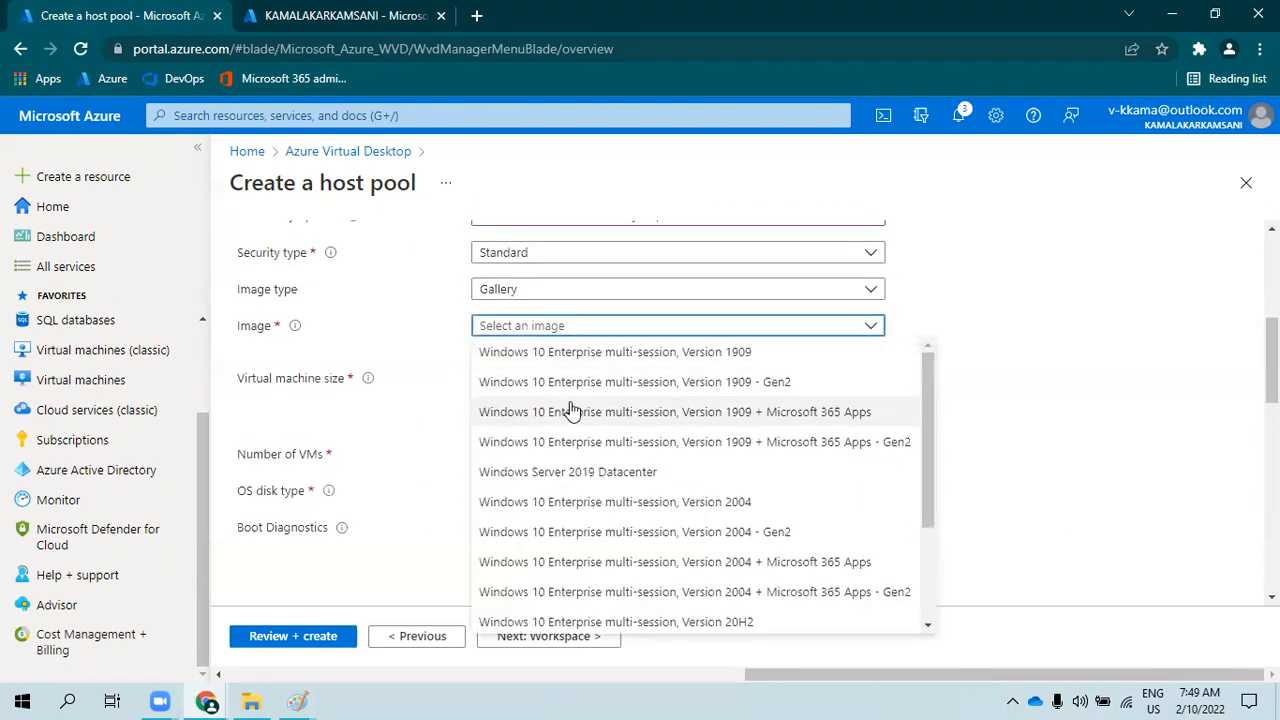
pyautogui.scroll(-3, 586, 430)
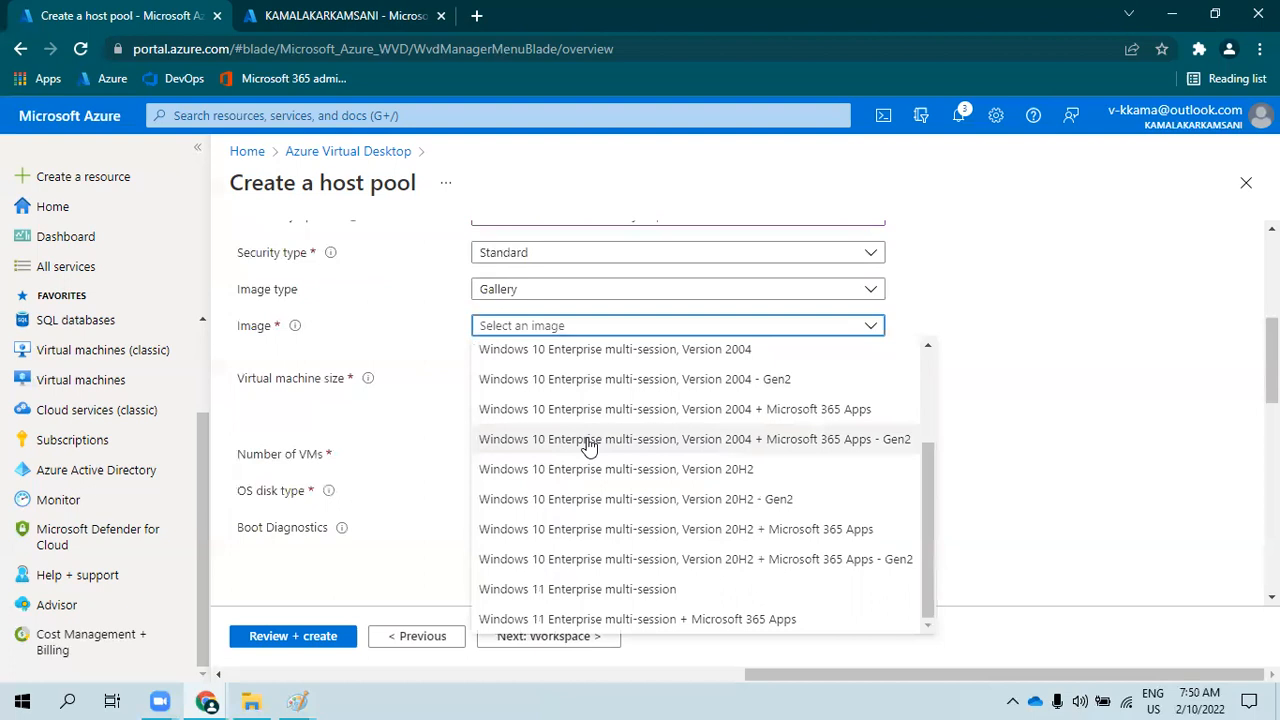
pyautogui.scroll(3, 705, 615)
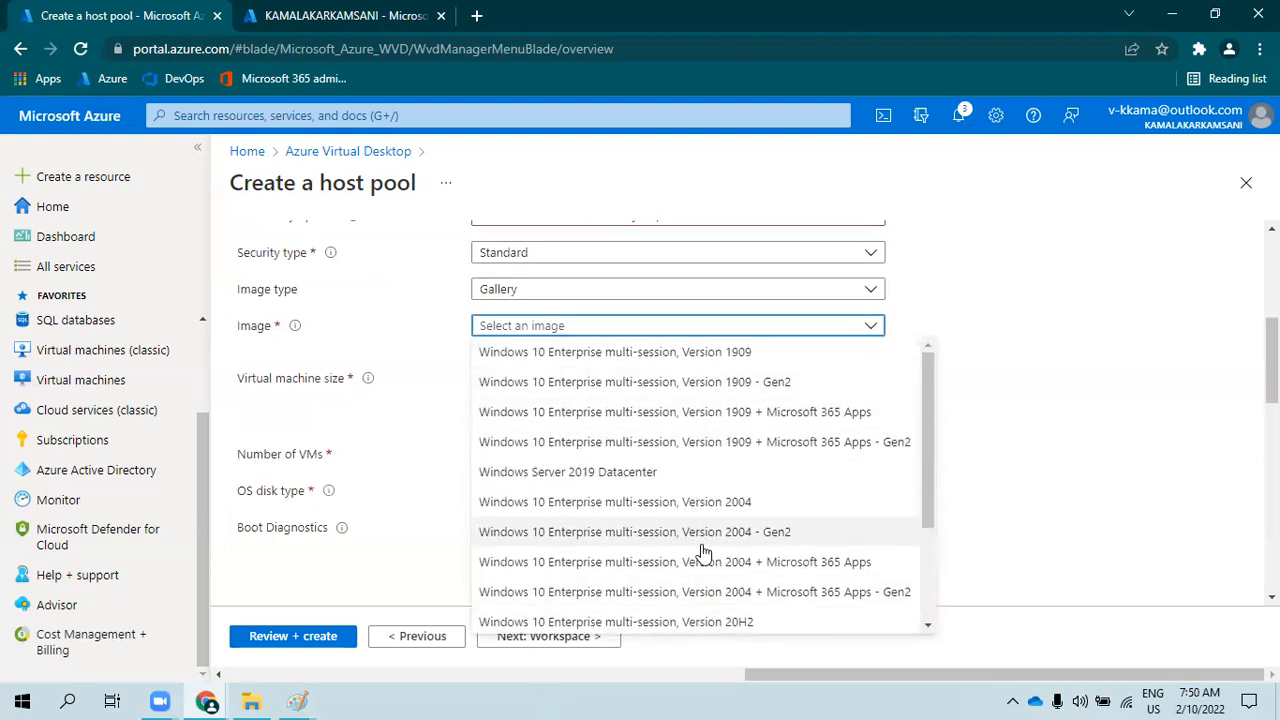
pyautogui.scroll(-2, 705, 552)
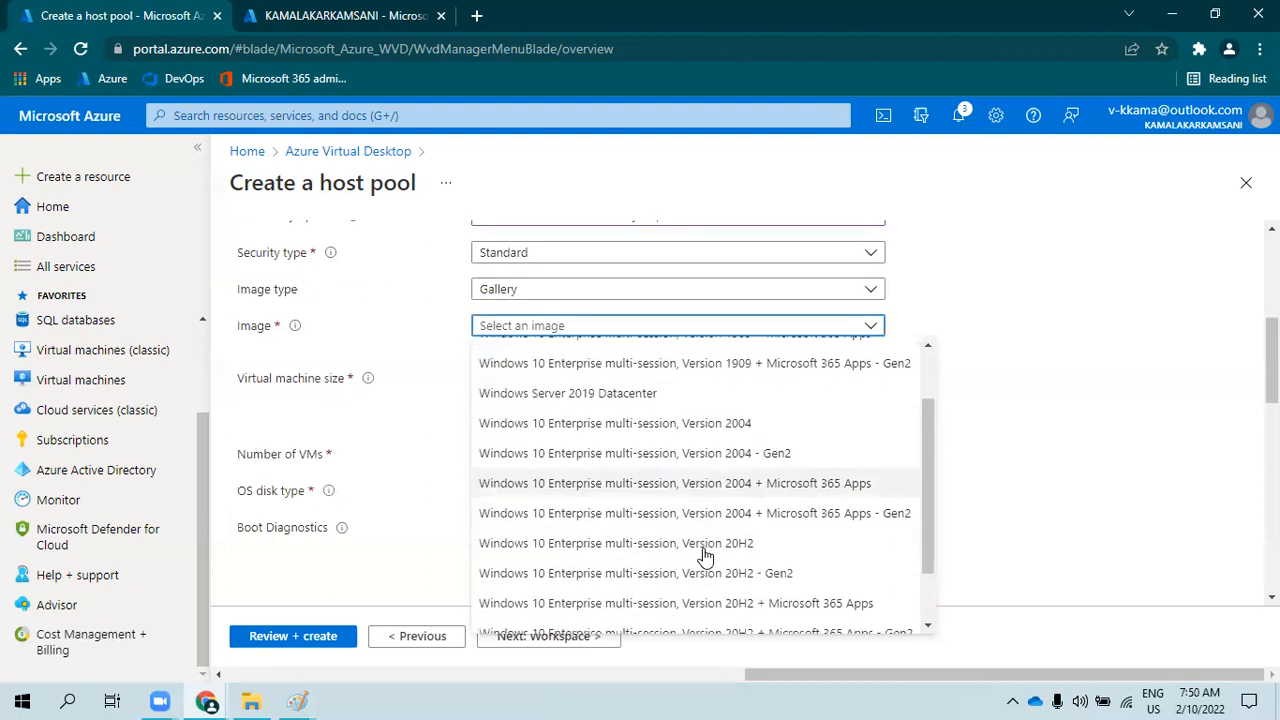
pyautogui.click(707, 470)
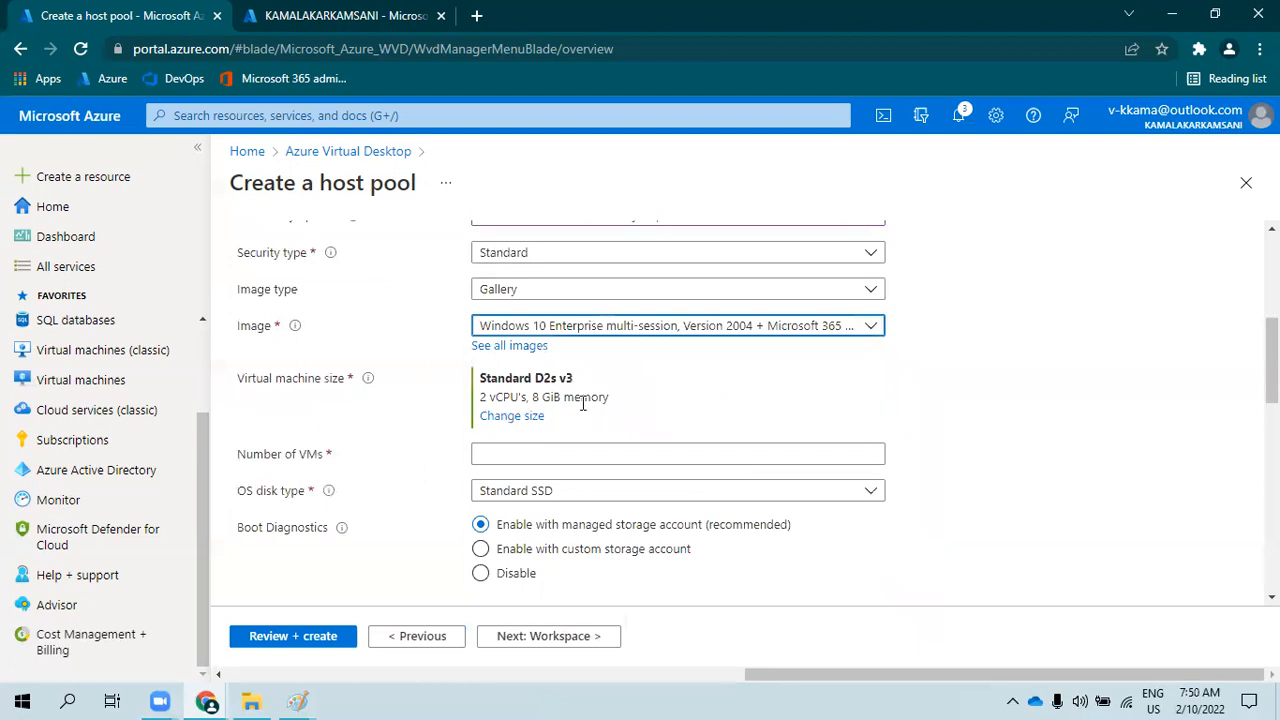
# - Change the virtual machine size to B4ms and set the number of VMs to 2
pyautogui.click(517, 418)
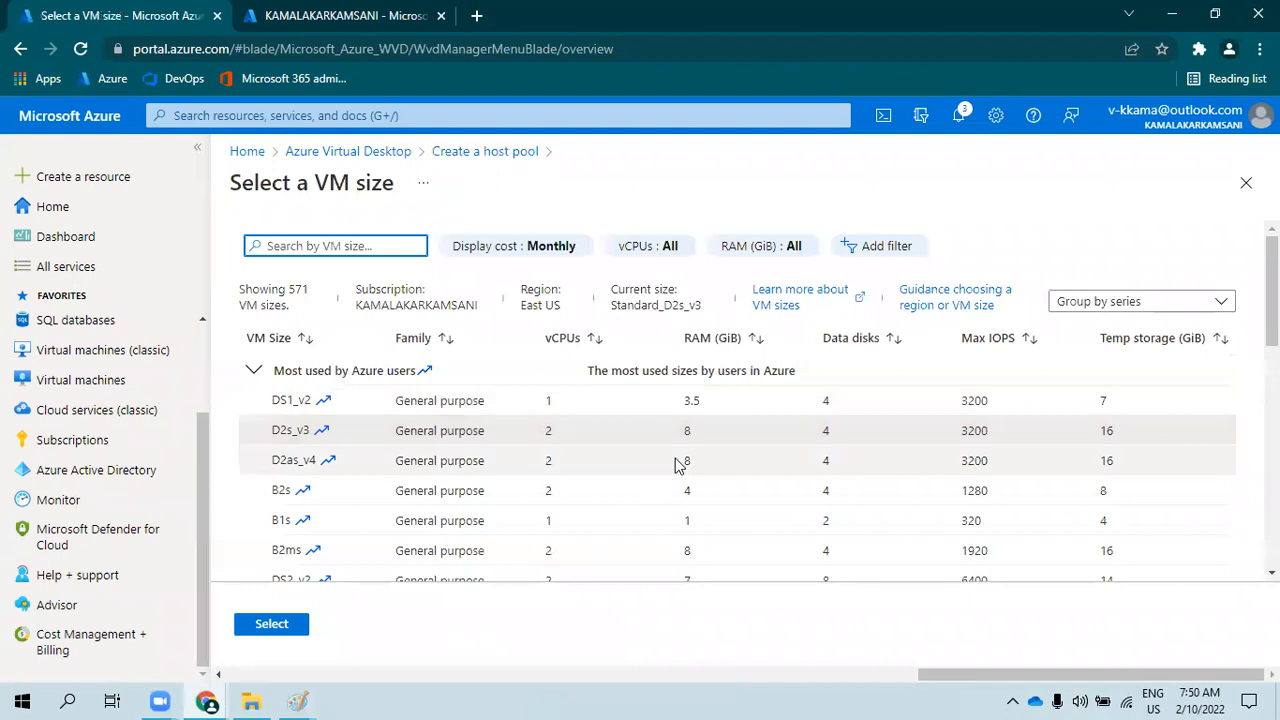
pyautogui.scroll(-2, 709, 474)
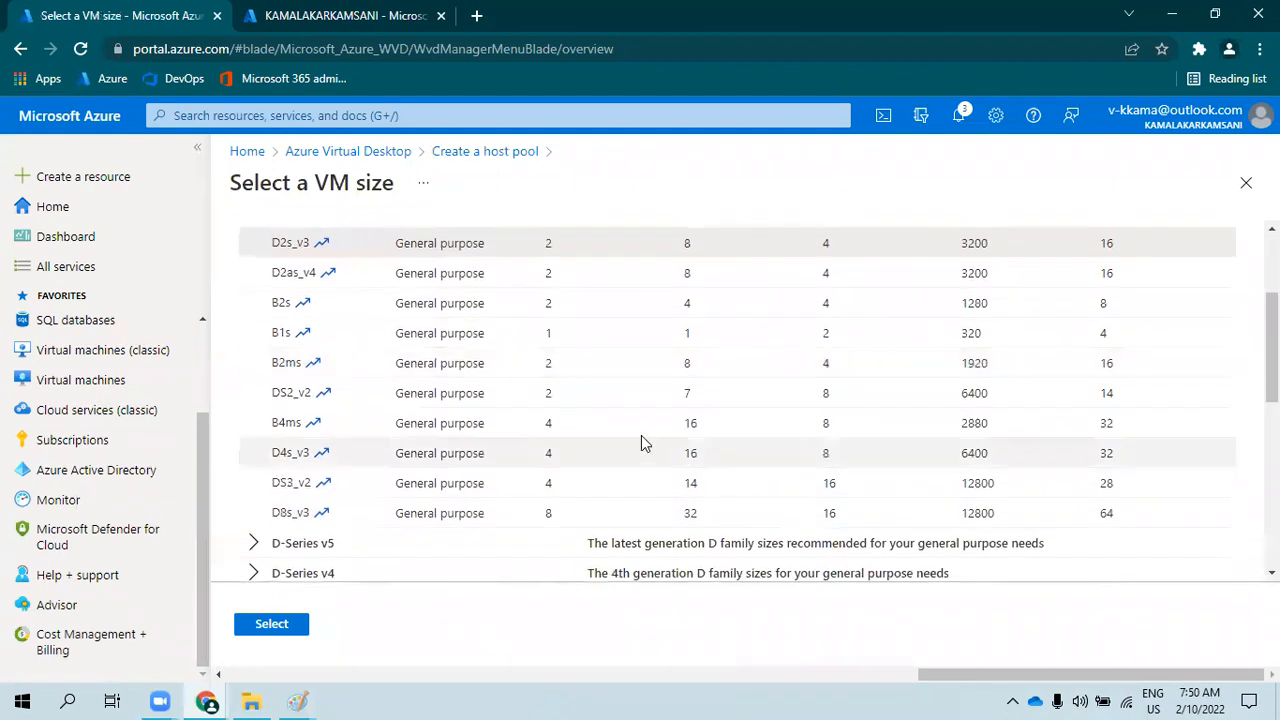
pyautogui.click(611, 422)
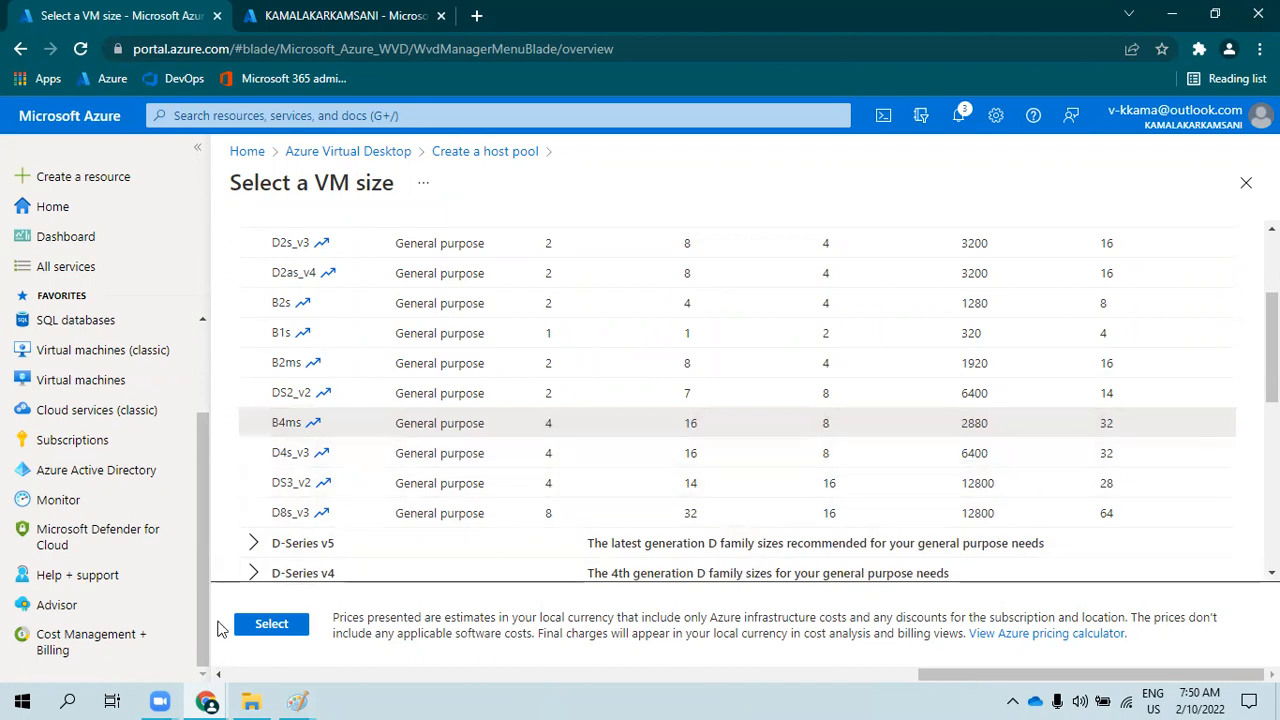
pyautogui.click(262, 627)
pyautogui.click(486, 451)
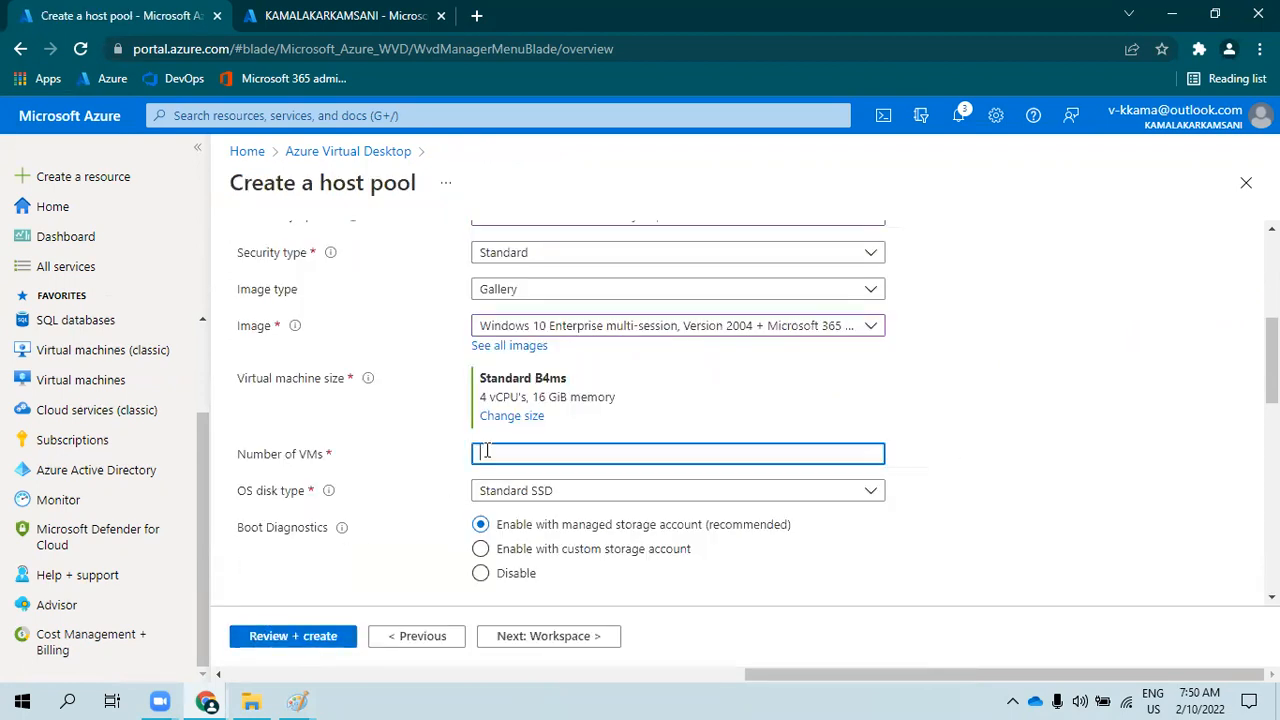
pyautogui.click(457, 480)
pyautogui.scroll(-2, 523, 489)
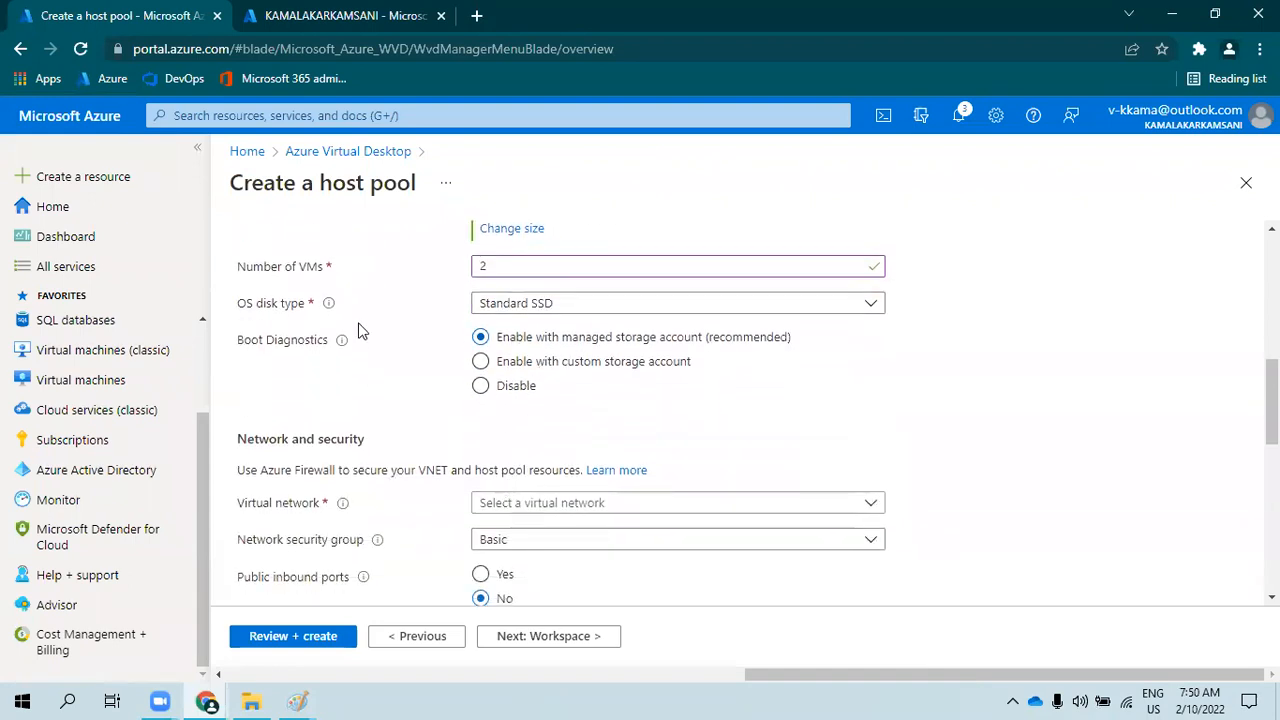
# - Keep Standard SSD as the OS disk type and boot diagnostics enabled with the managed storage account
pyautogui.click(597, 305)
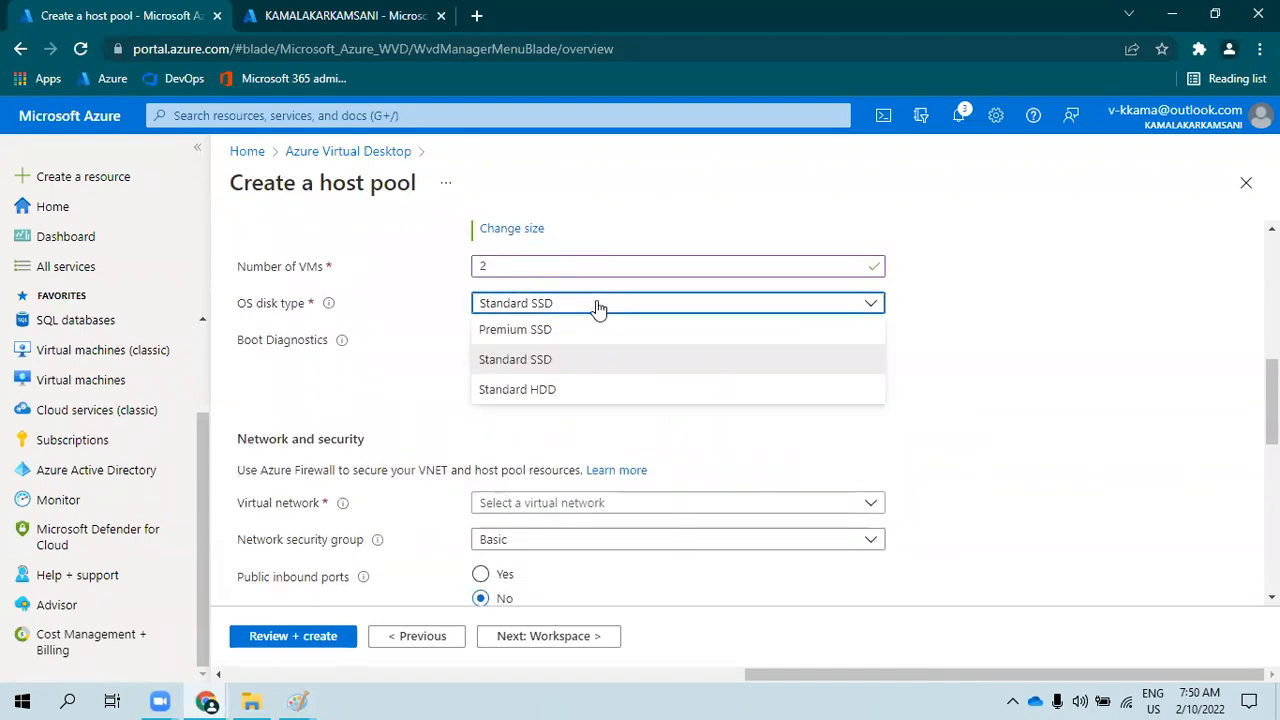
pyautogui.click(596, 306)
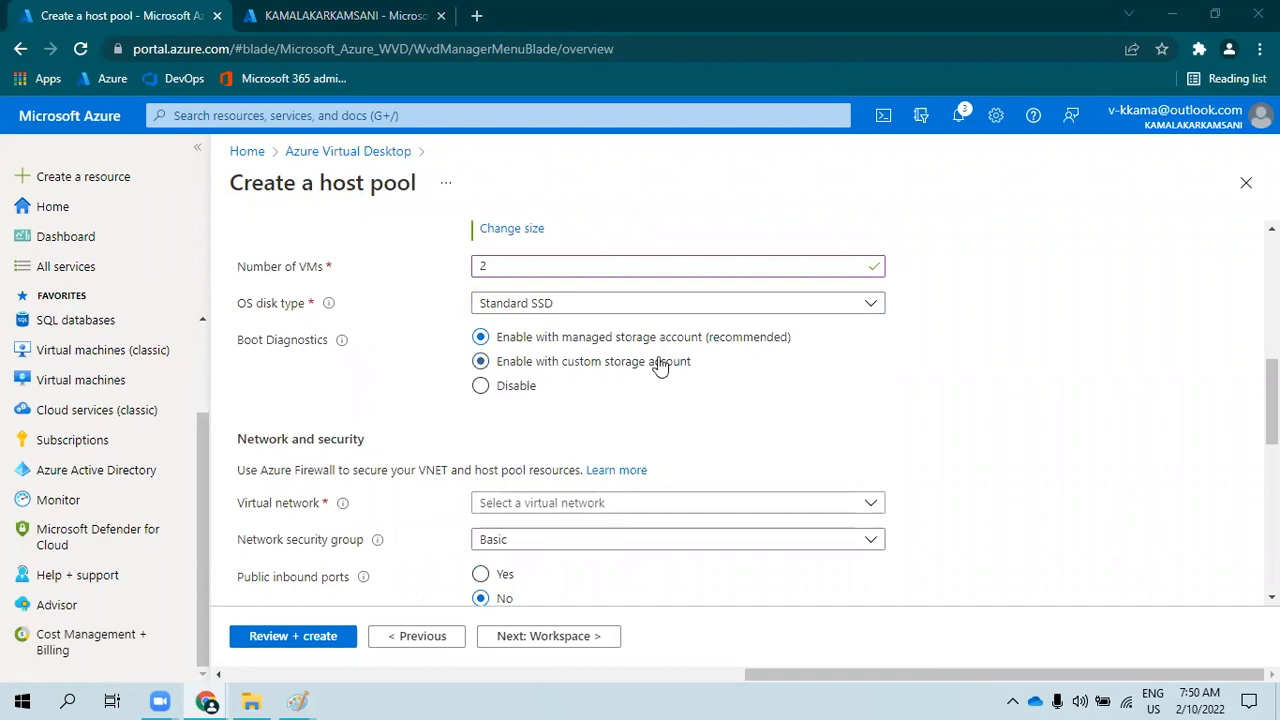
pyautogui.click(594, 362)
pyautogui.click(481, 337)
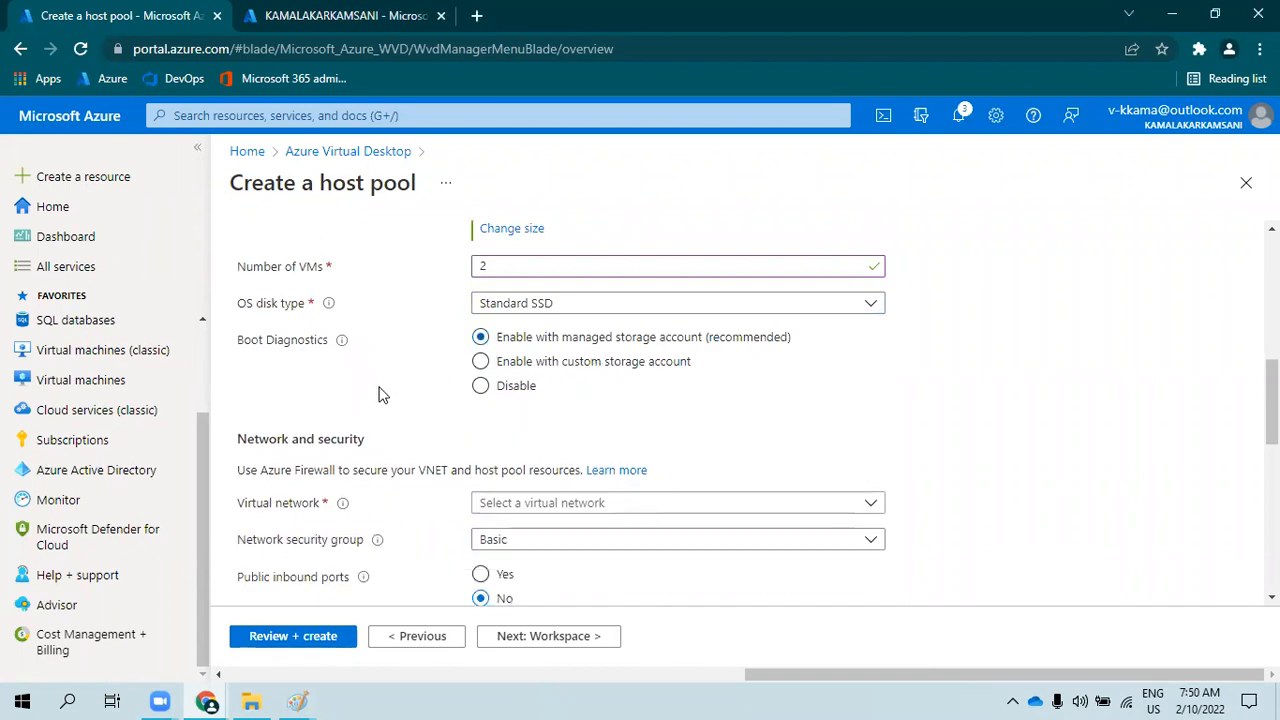
# - Select DevOpsRG-vnet as the virtual network for the session hosts
pyautogui.scroll(-1, 378, 394)
pyautogui.click(525, 418)
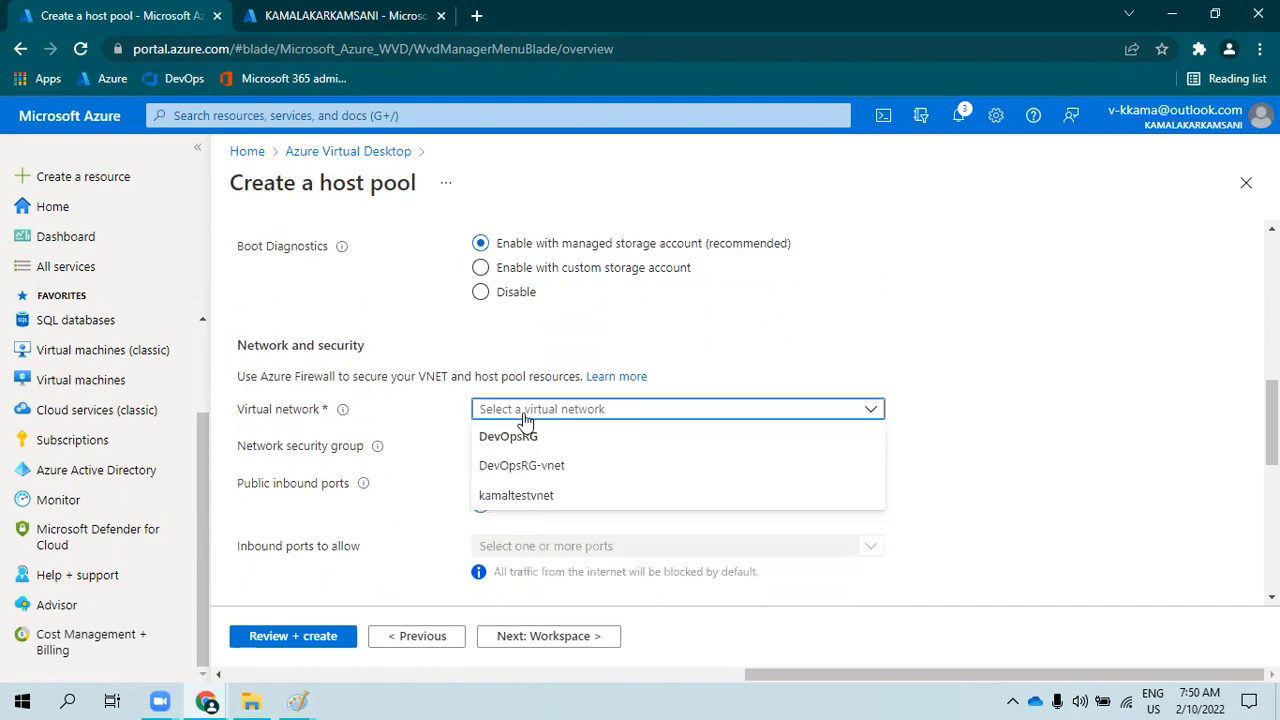
pyautogui.click(522, 466)
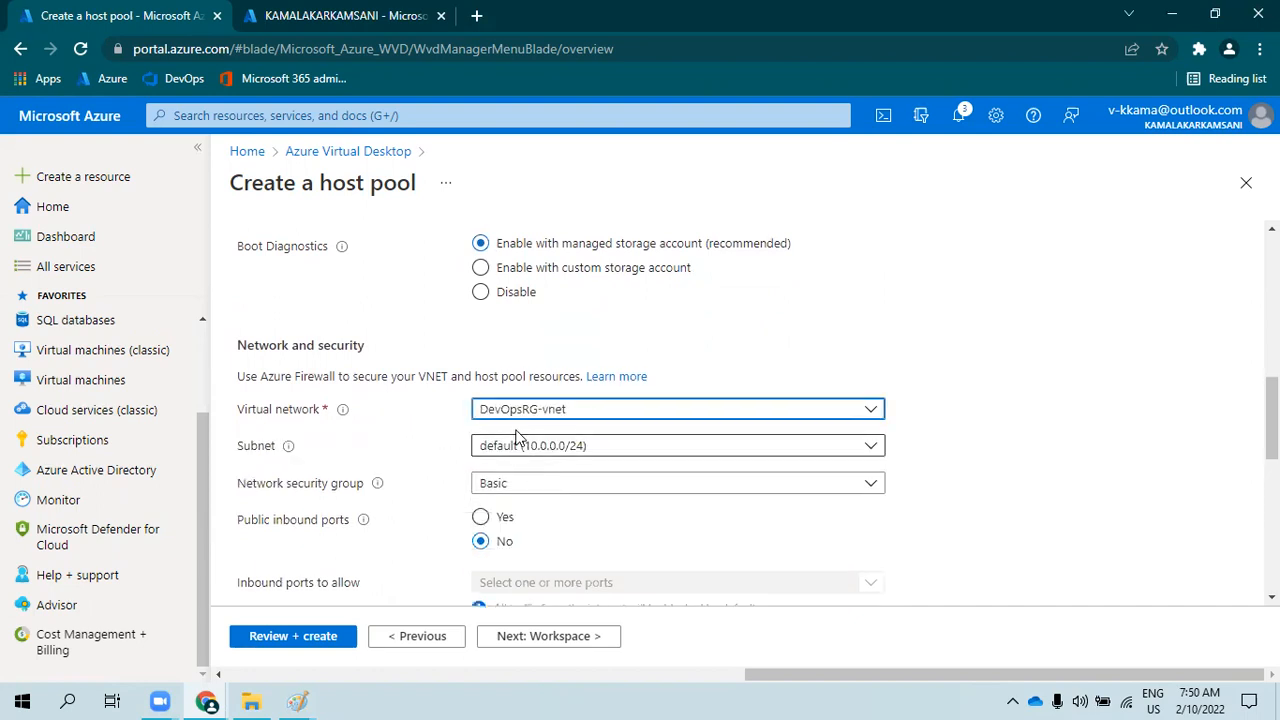
pyautogui.click(529, 418)
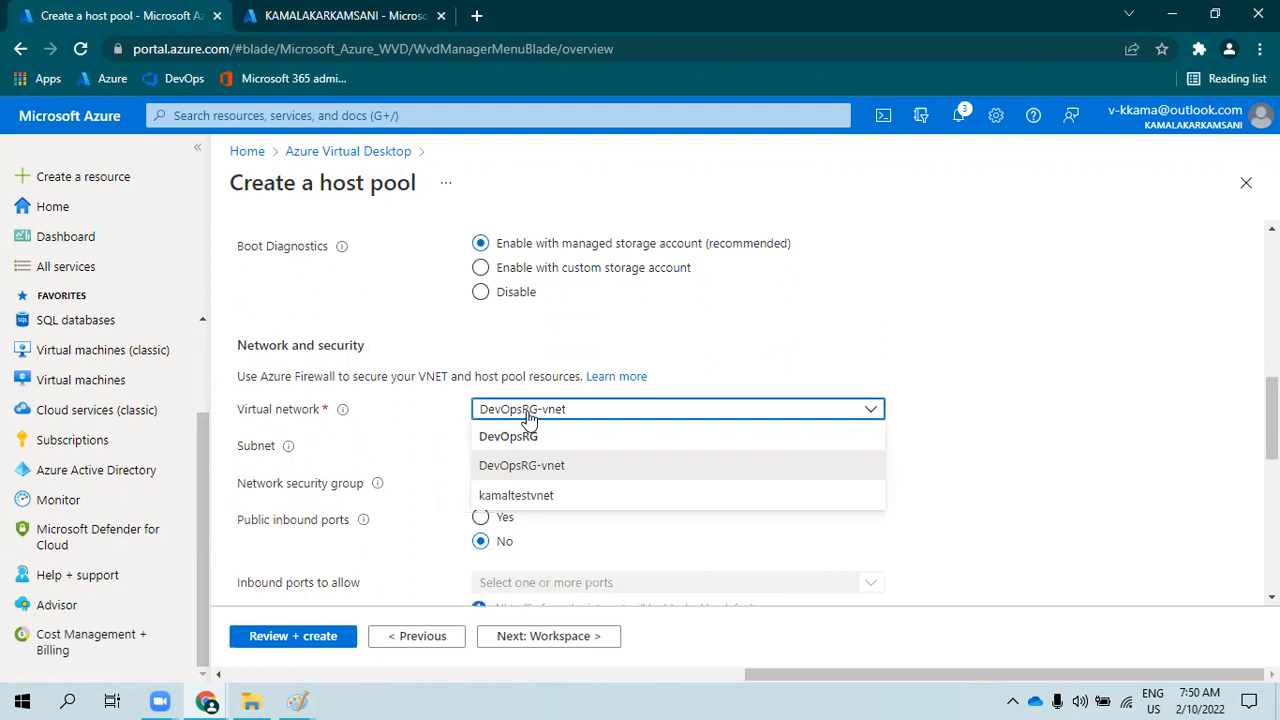
pyautogui.click(529, 418)
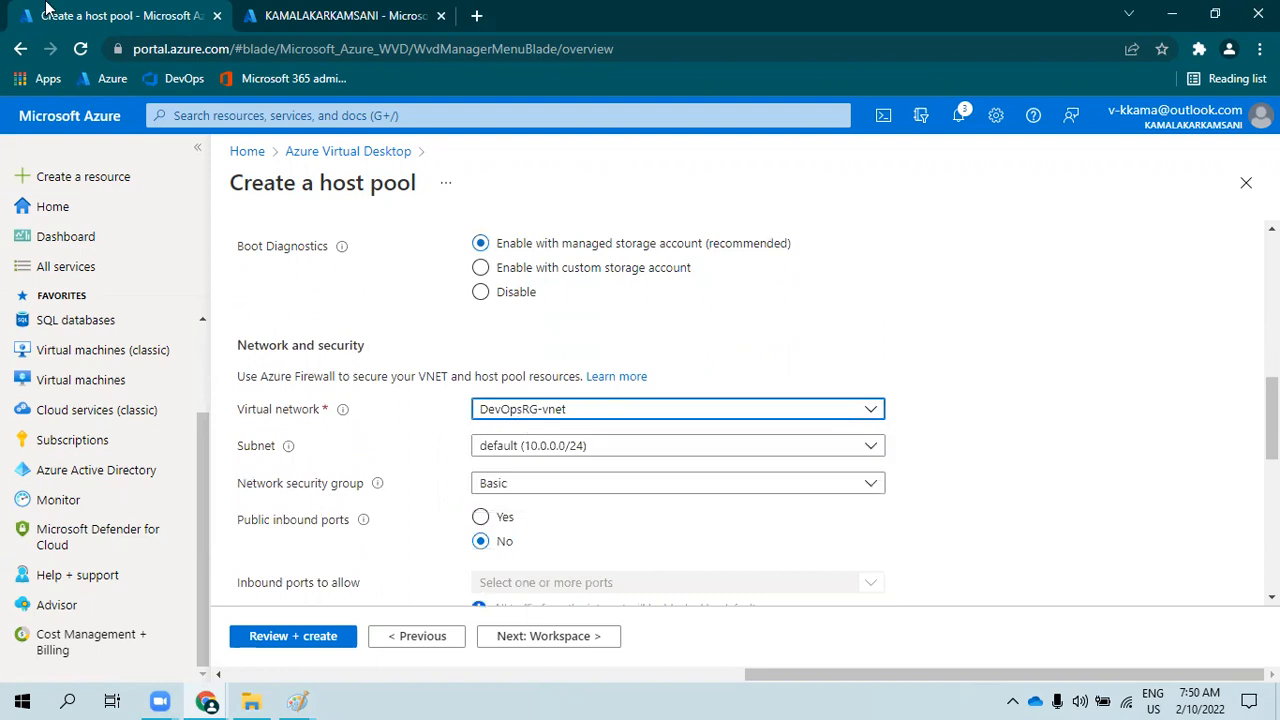
# - Open the DCVM virtual machine's overview in the other browser tab to check its virtual network and subnet
pyautogui.hotkey('ctrl', 'Tab')
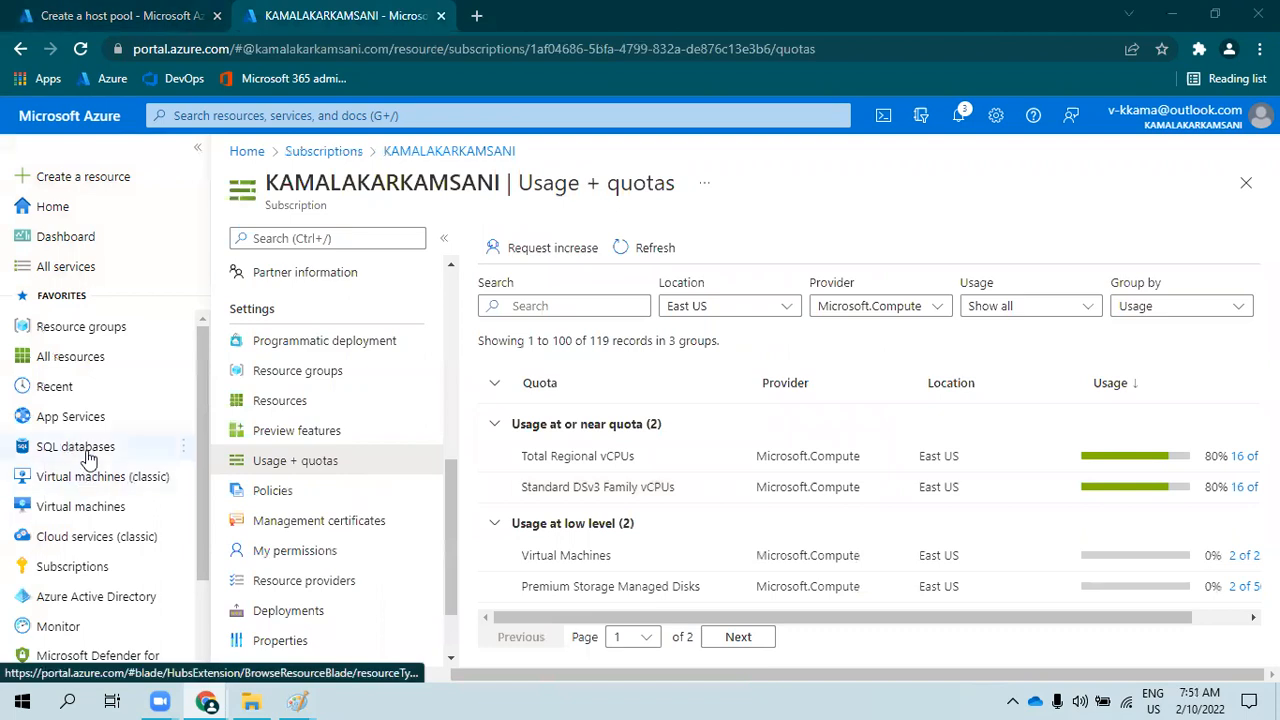
pyautogui.scroll(-1, 85, 463)
pyautogui.scroll(1, 106, 464)
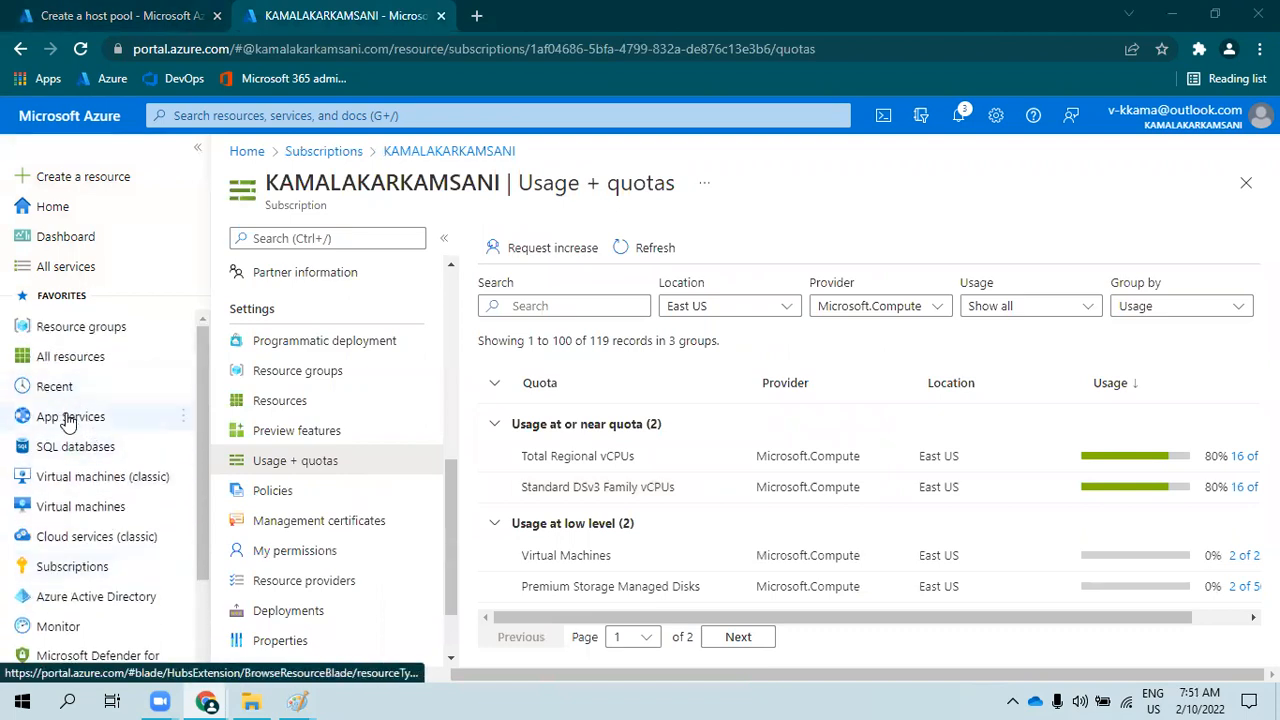
pyautogui.click(84, 120)
pyautogui.click(435, 243)
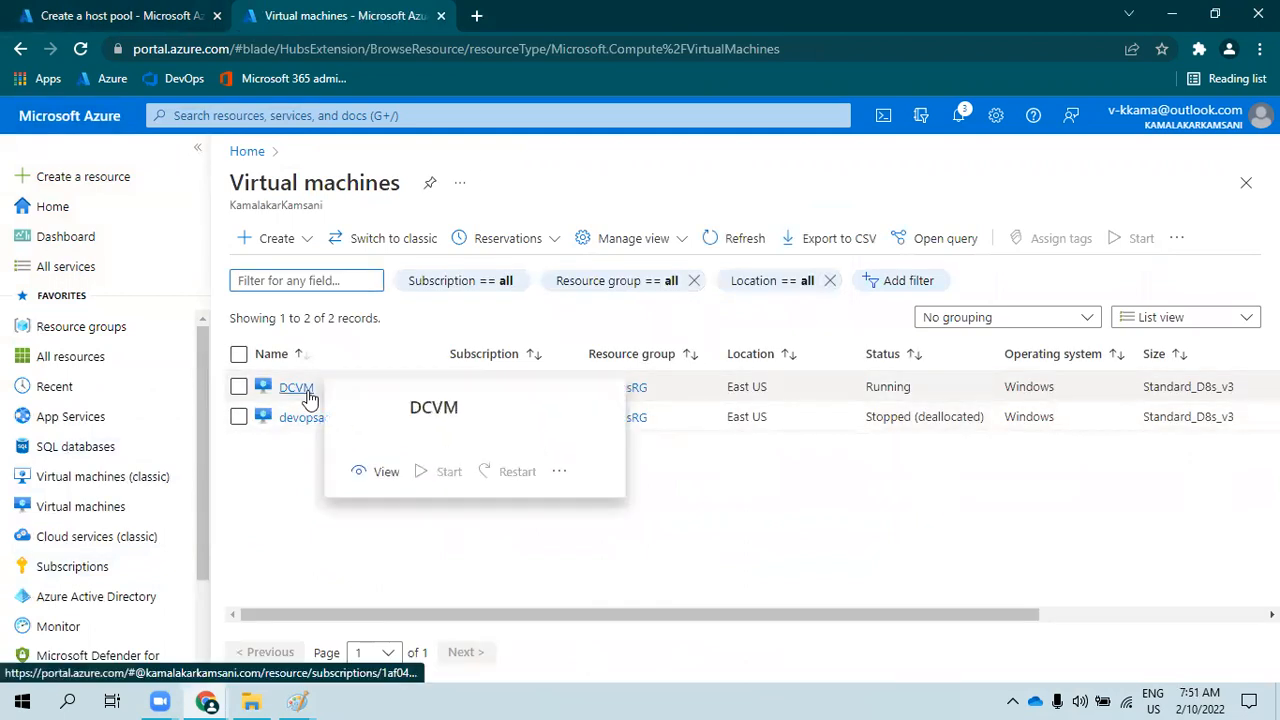
pyautogui.click(300, 389)
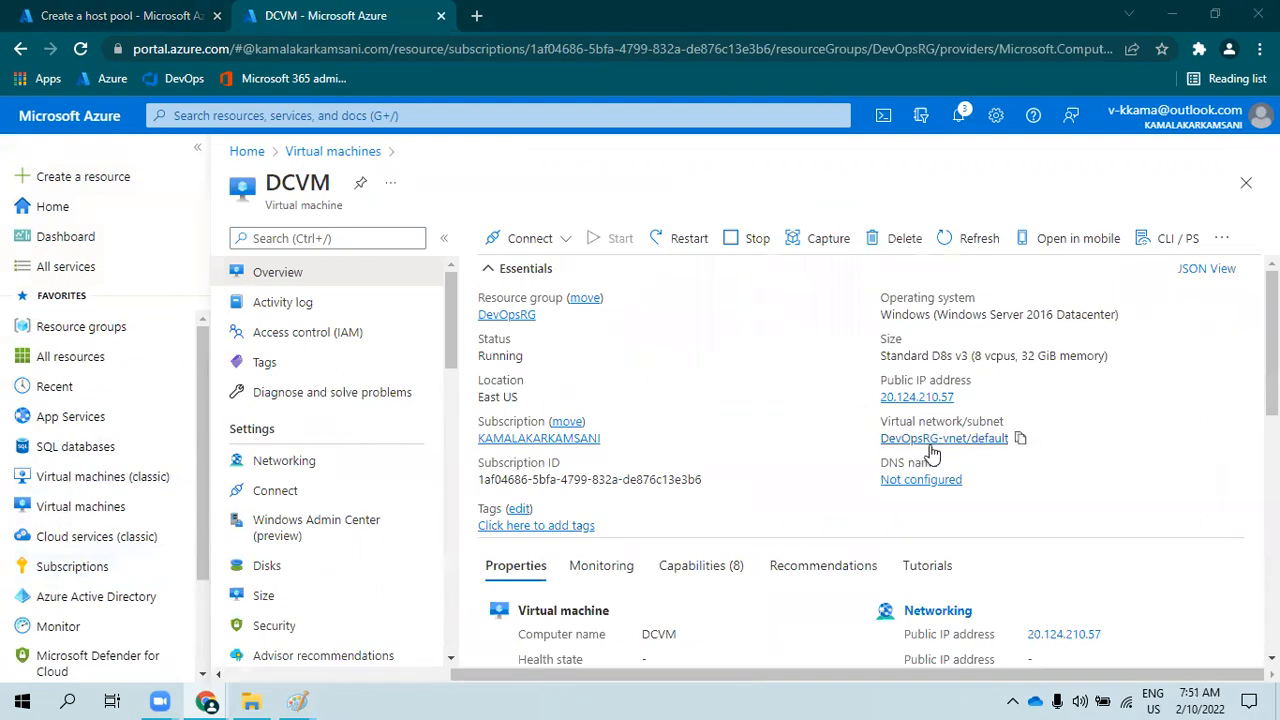
# - Return to the host pool tab, keep the default (10.0.0.0/24) subnet and set the network security group to None
pyautogui.click(72, 20)
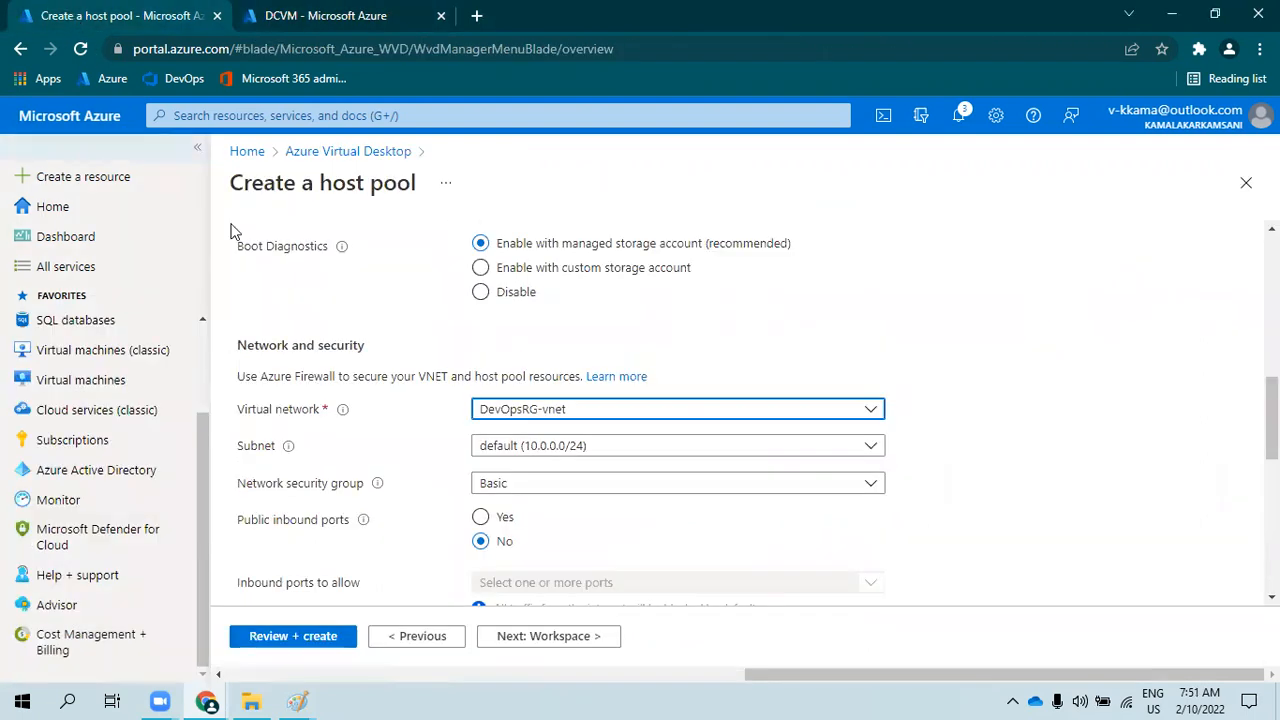
pyautogui.click(517, 452)
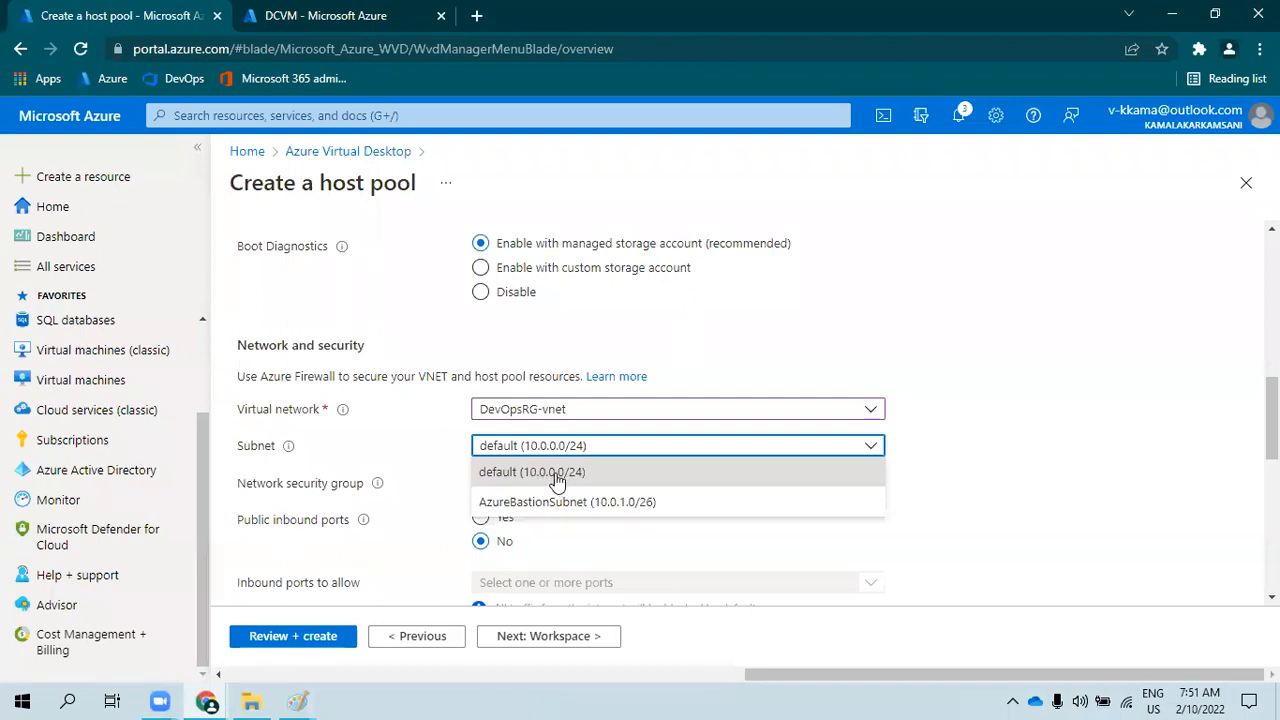
pyautogui.click(399, 456)
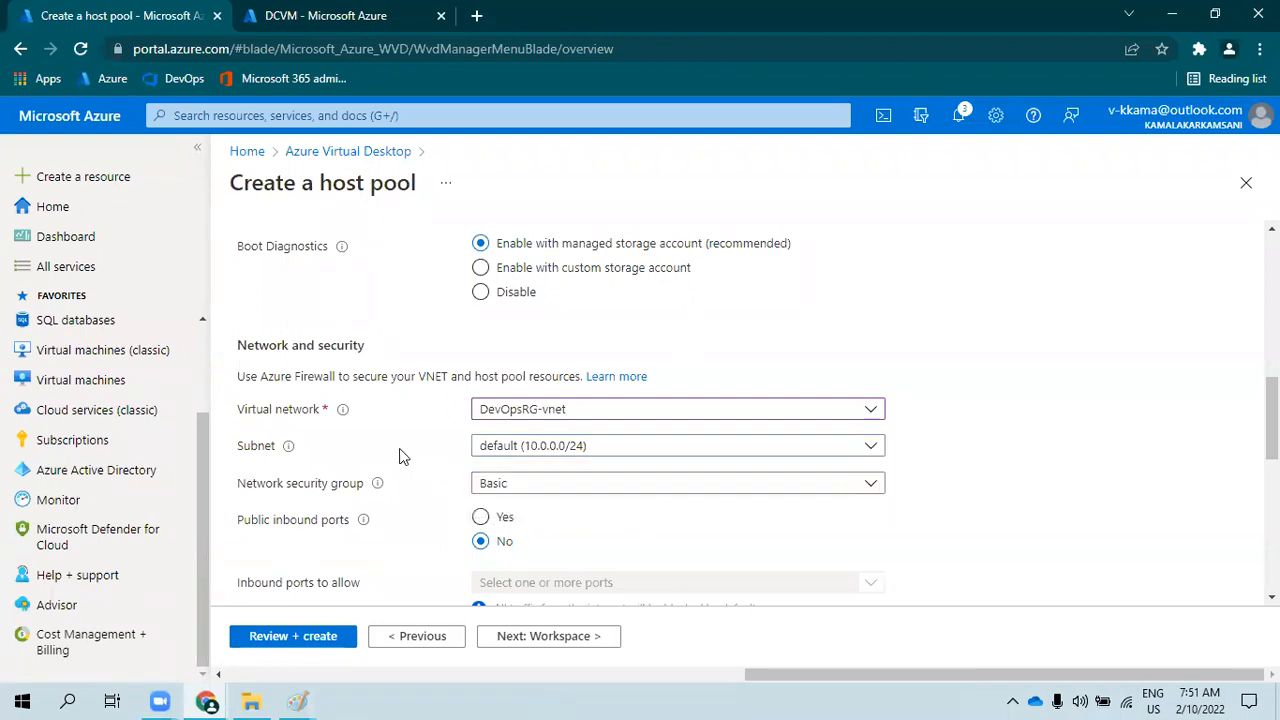
pyautogui.scroll(-1, 399, 449)
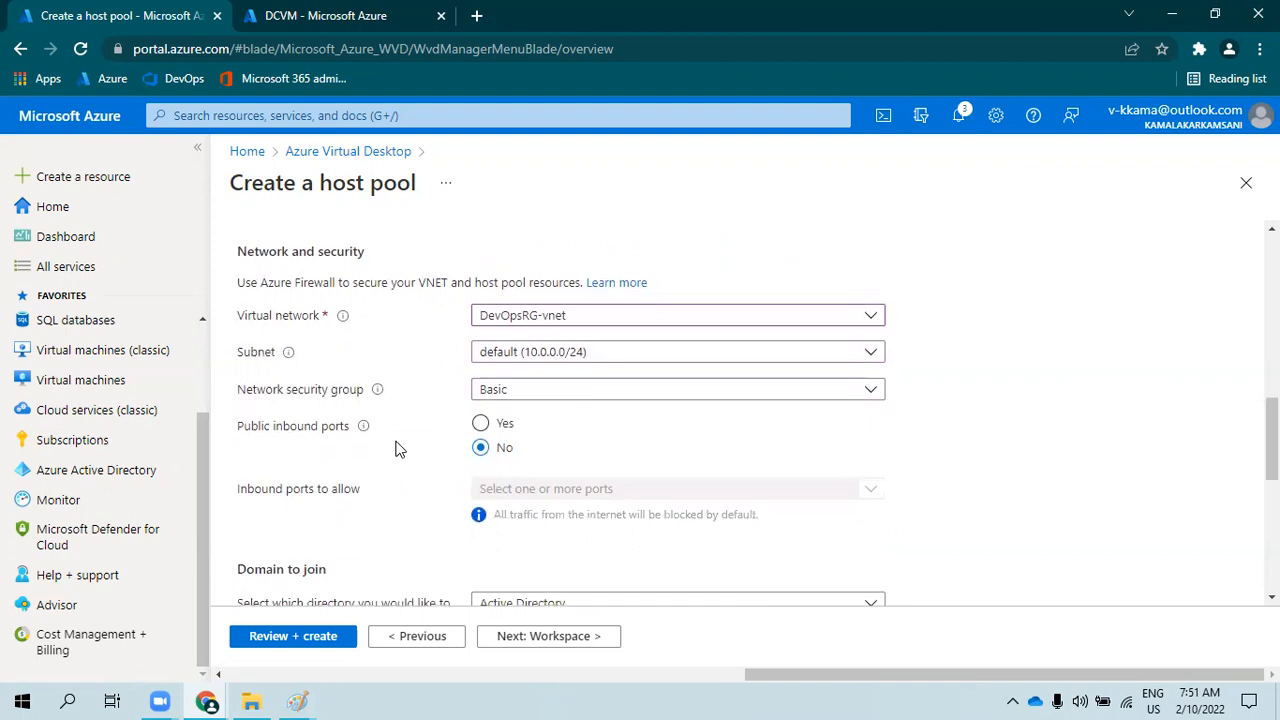
pyautogui.click(540, 405)
pyautogui.click(514, 419)
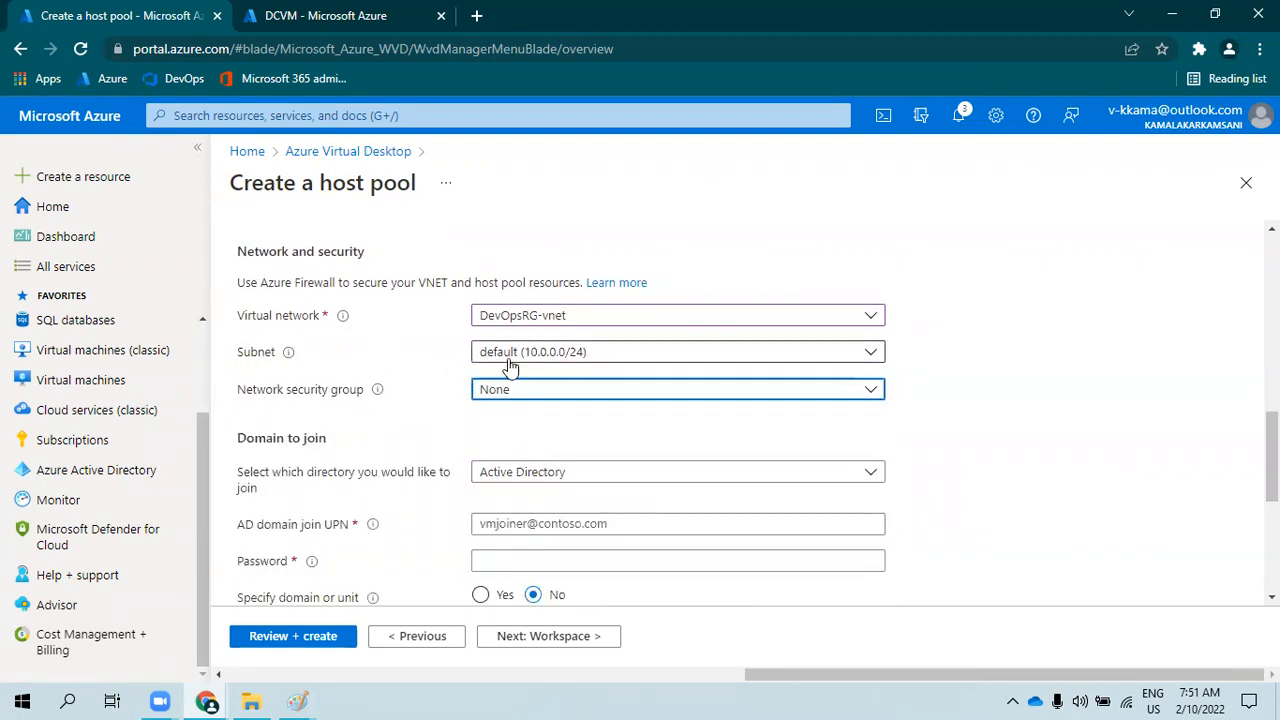
# - Choose Active Directory as the directory for the session hosts to join
pyautogui.scroll(-1, 322, 393)
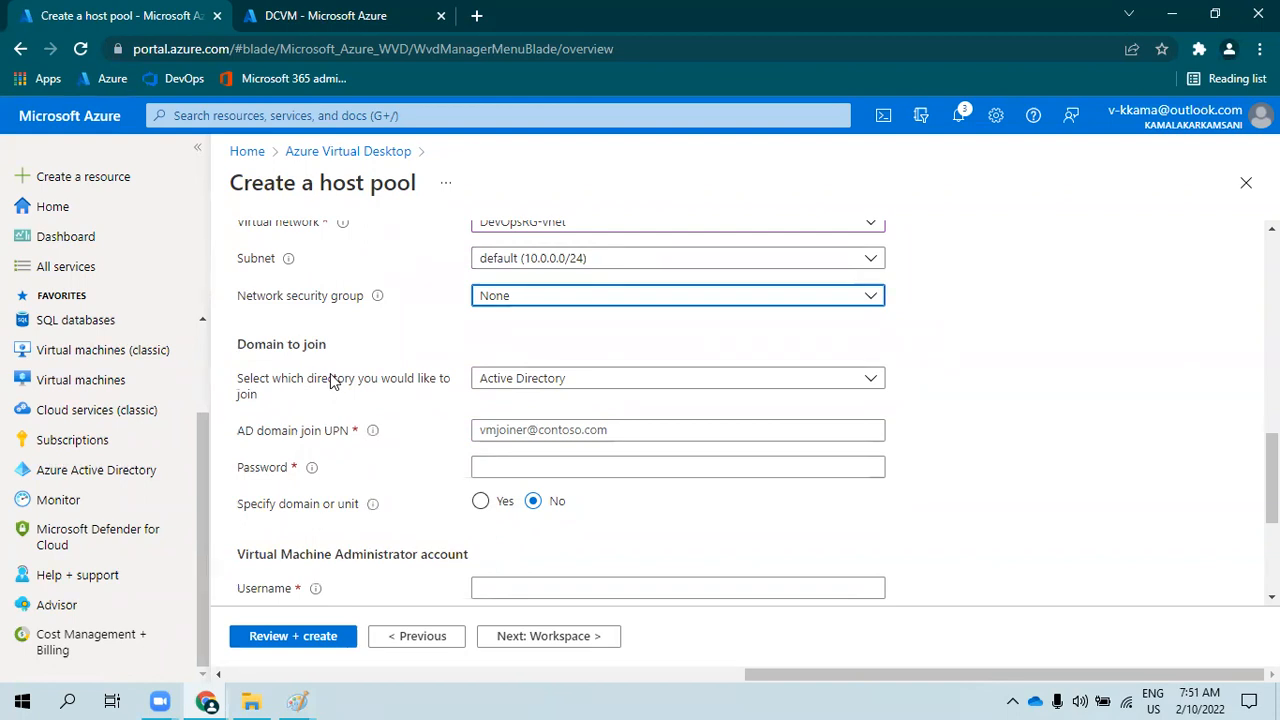
pyautogui.scroll(-1, 287, 391)
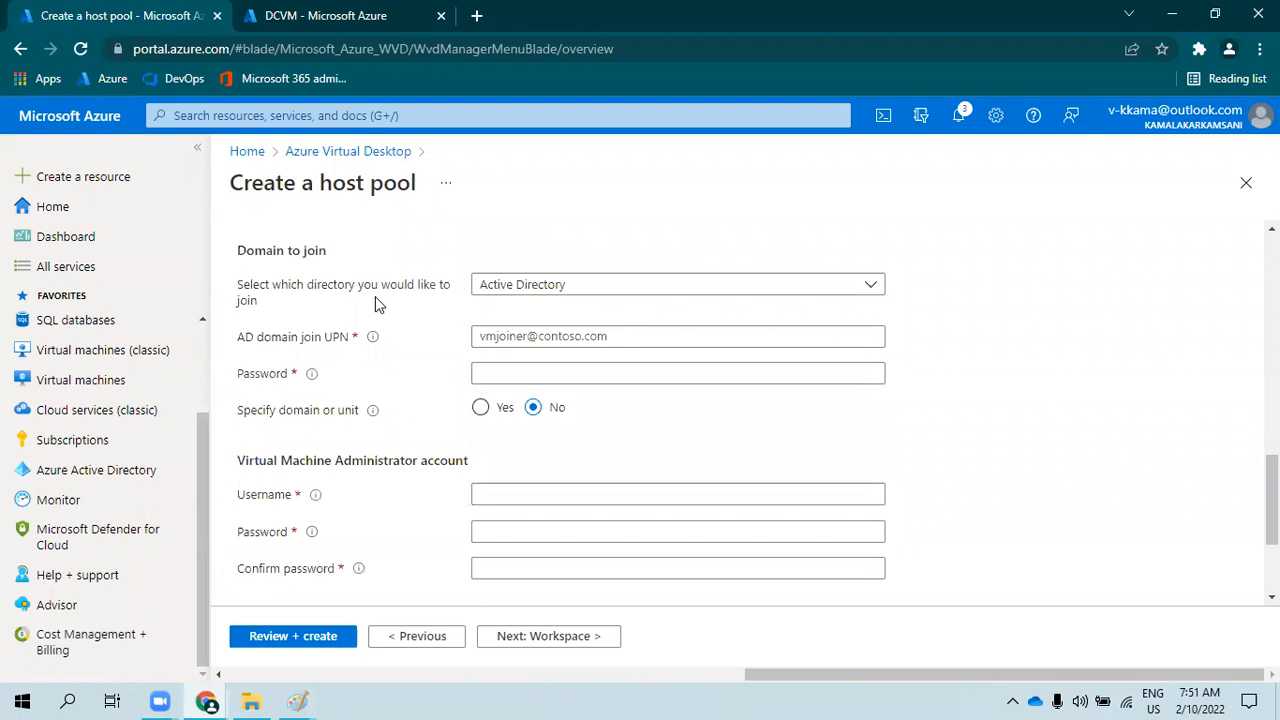
pyautogui.click(505, 295)
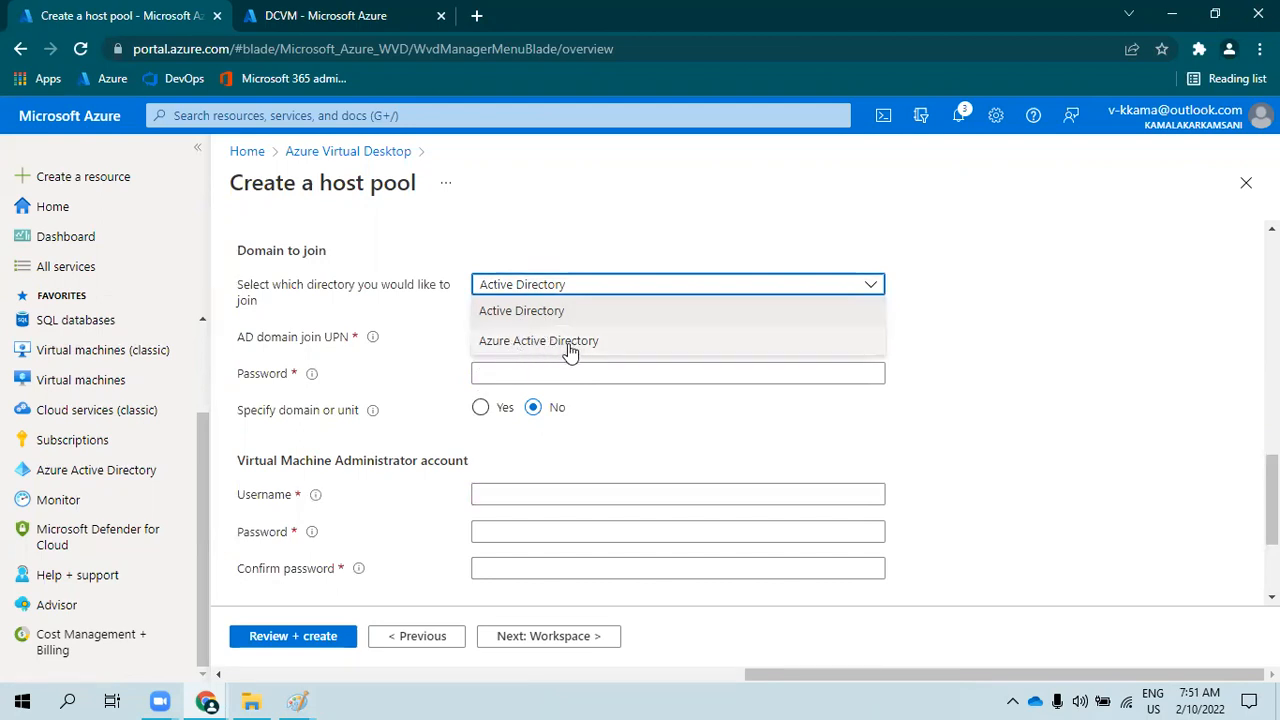
pyautogui.click(518, 318)
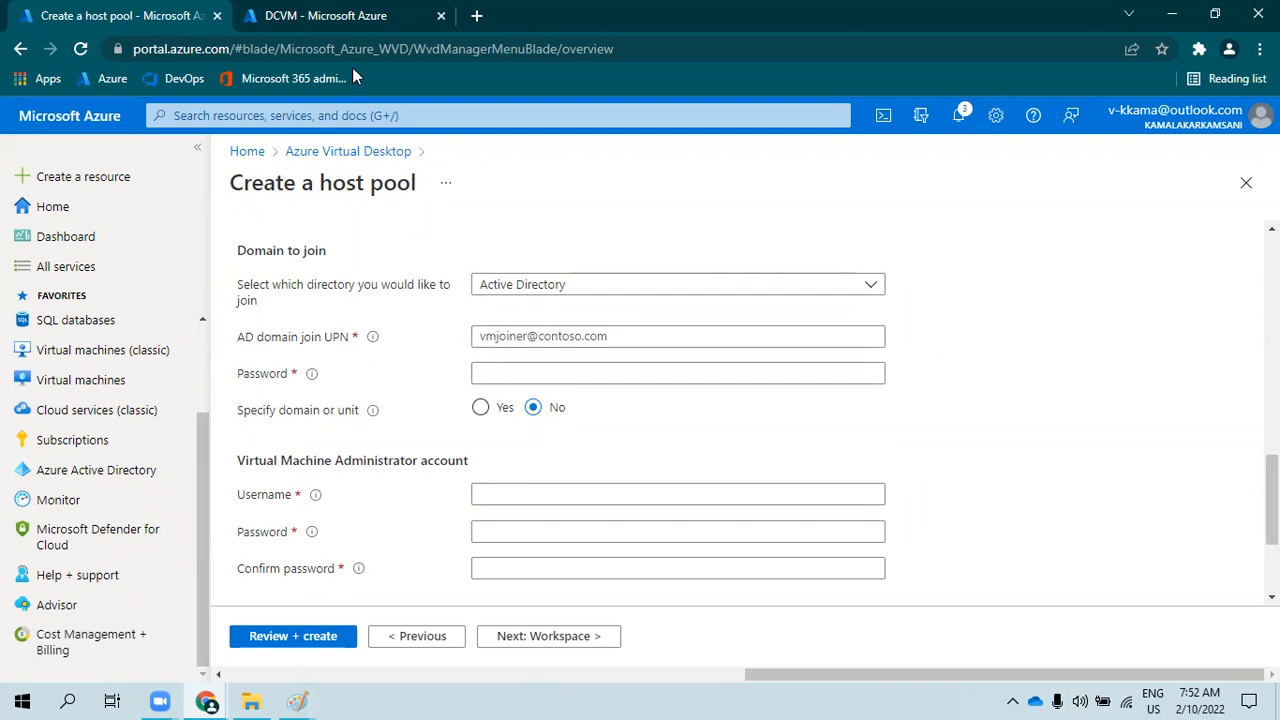
# - In the other browser tab, open the Azure Active Directory user list and check the last listed user's assigned roles and profile
pyautogui.click(340, 22)
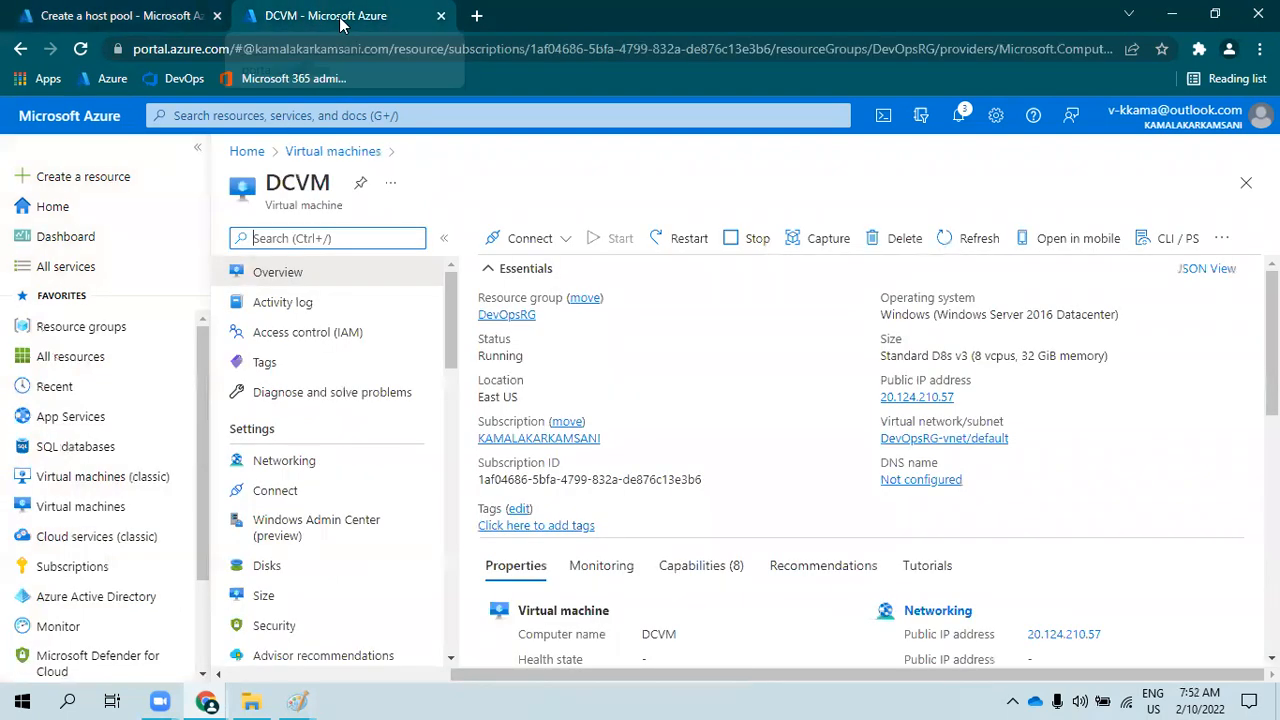
pyautogui.click(78, 598)
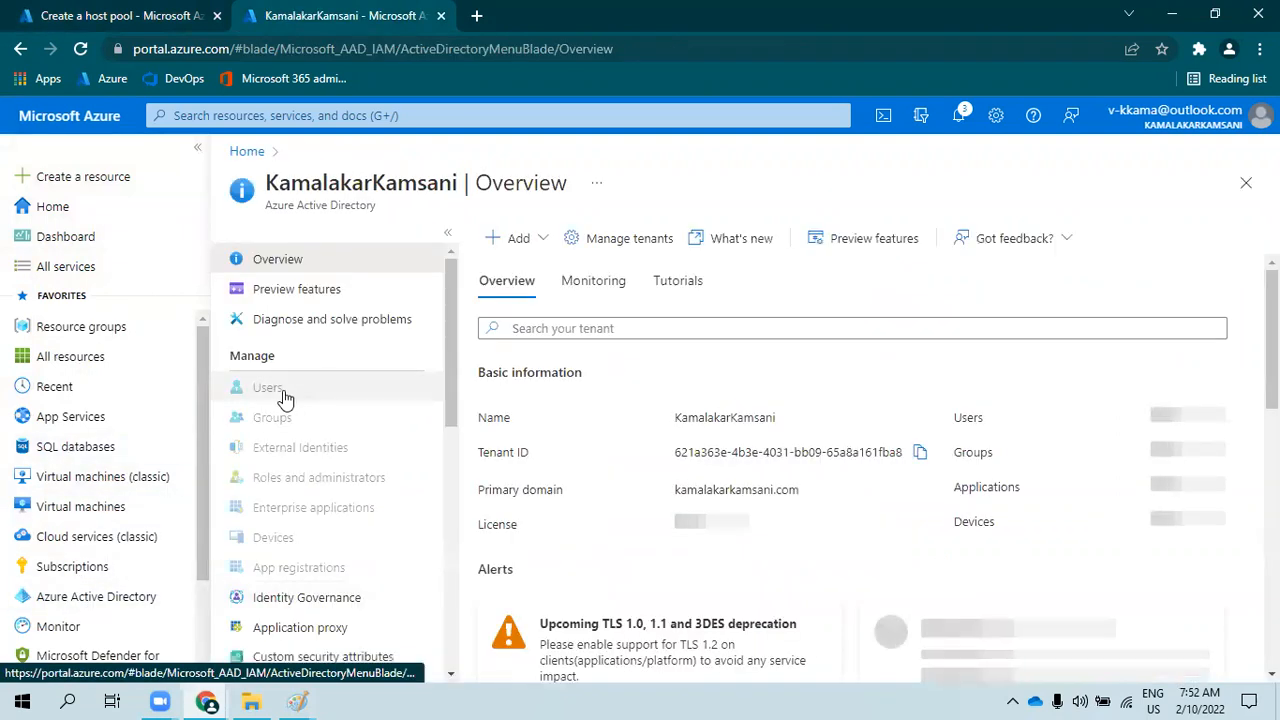
pyautogui.click(267, 390)
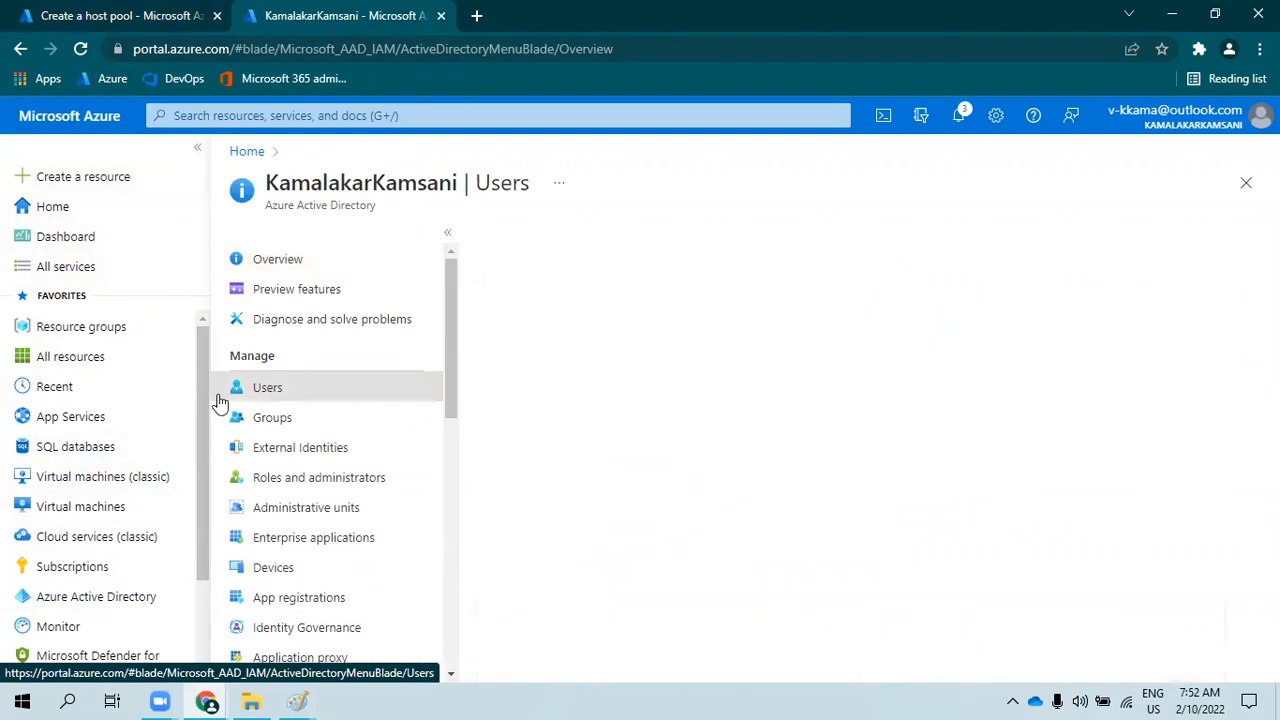
pyautogui.scroll(-3, 595, 450)
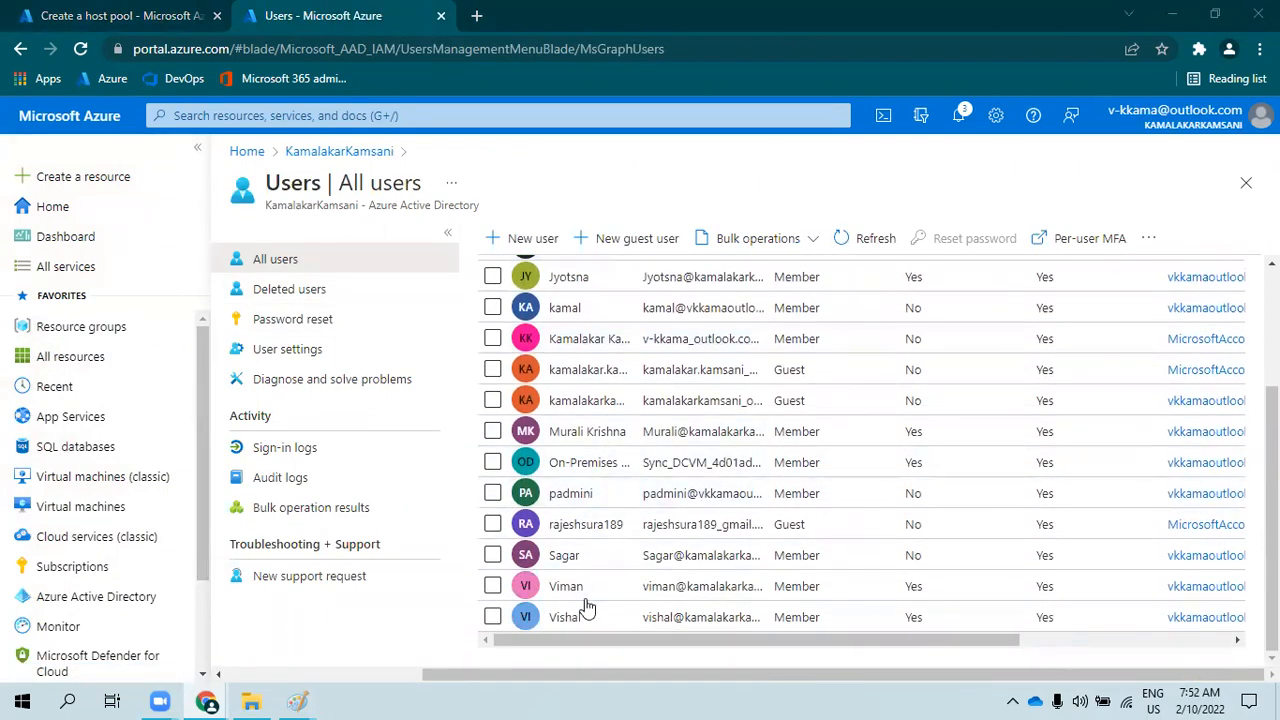
pyautogui.click(578, 617)
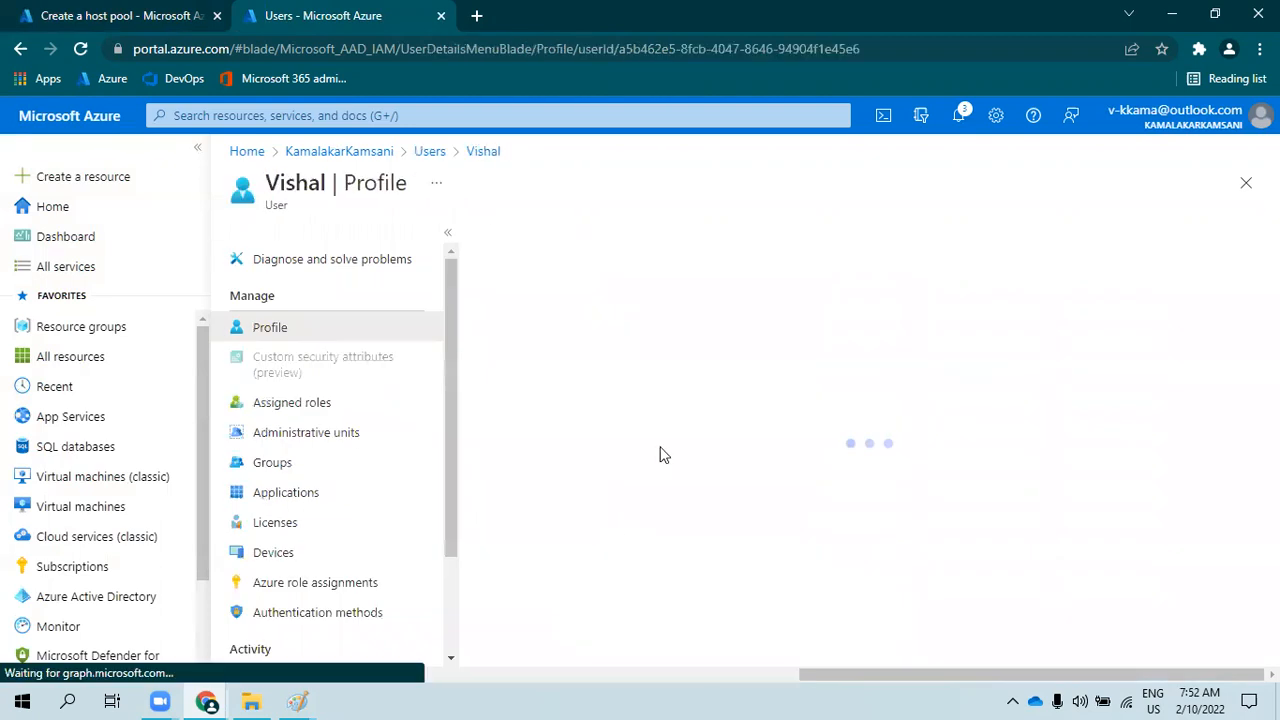
pyautogui.click(307, 405)
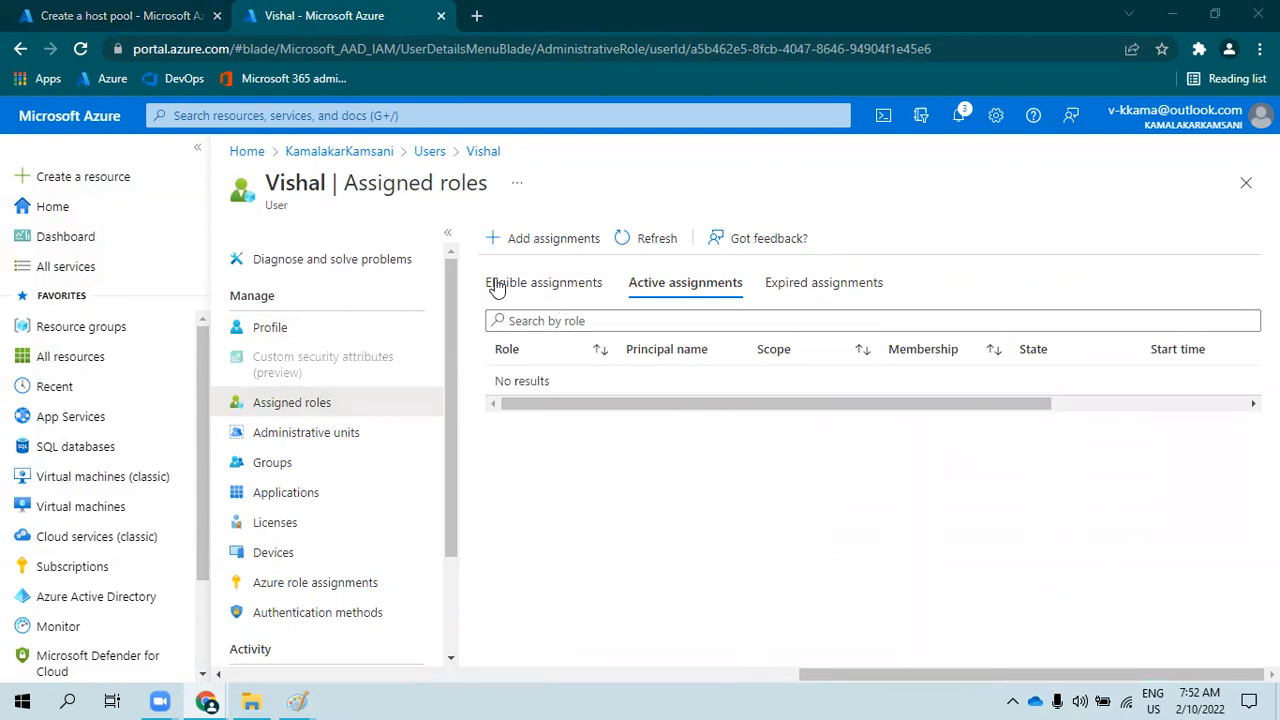
pyautogui.click(272, 329)
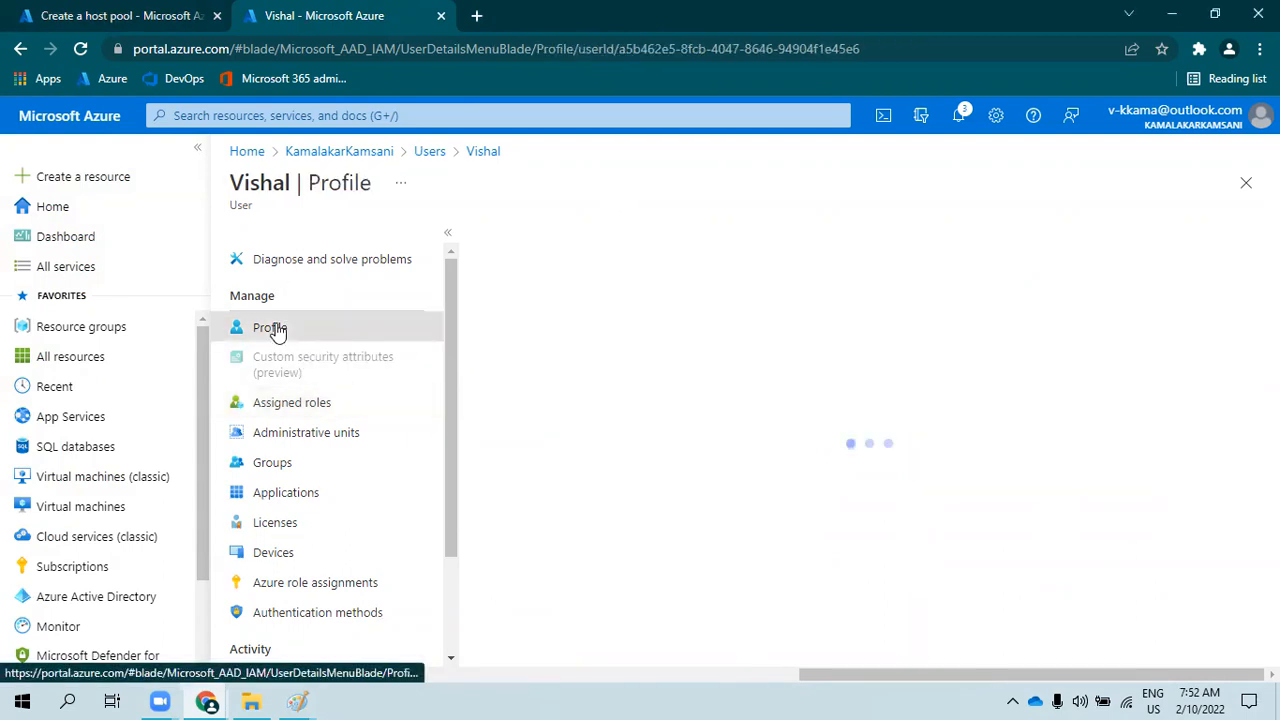
# - Open the DCVM virtual machine in a new Azure portal tab and choose Bastion as its connection method
pyautogui.click(476, 15)
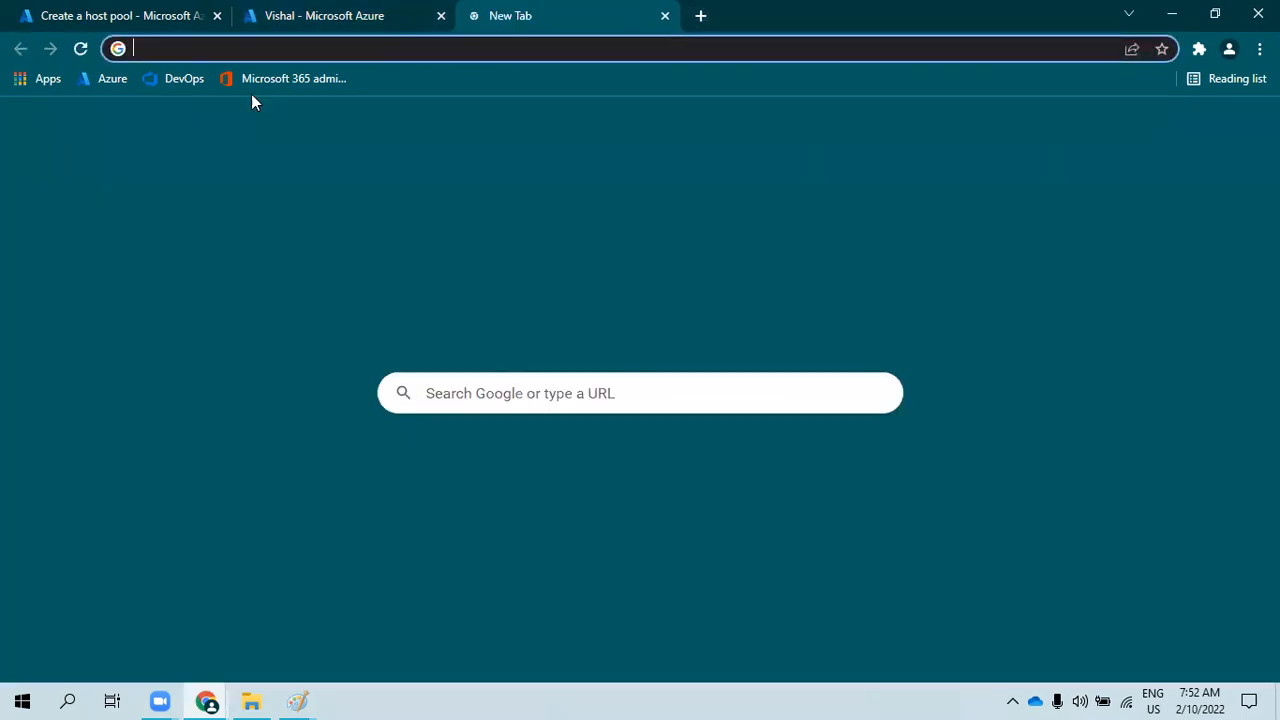
pyautogui.click(112, 80)
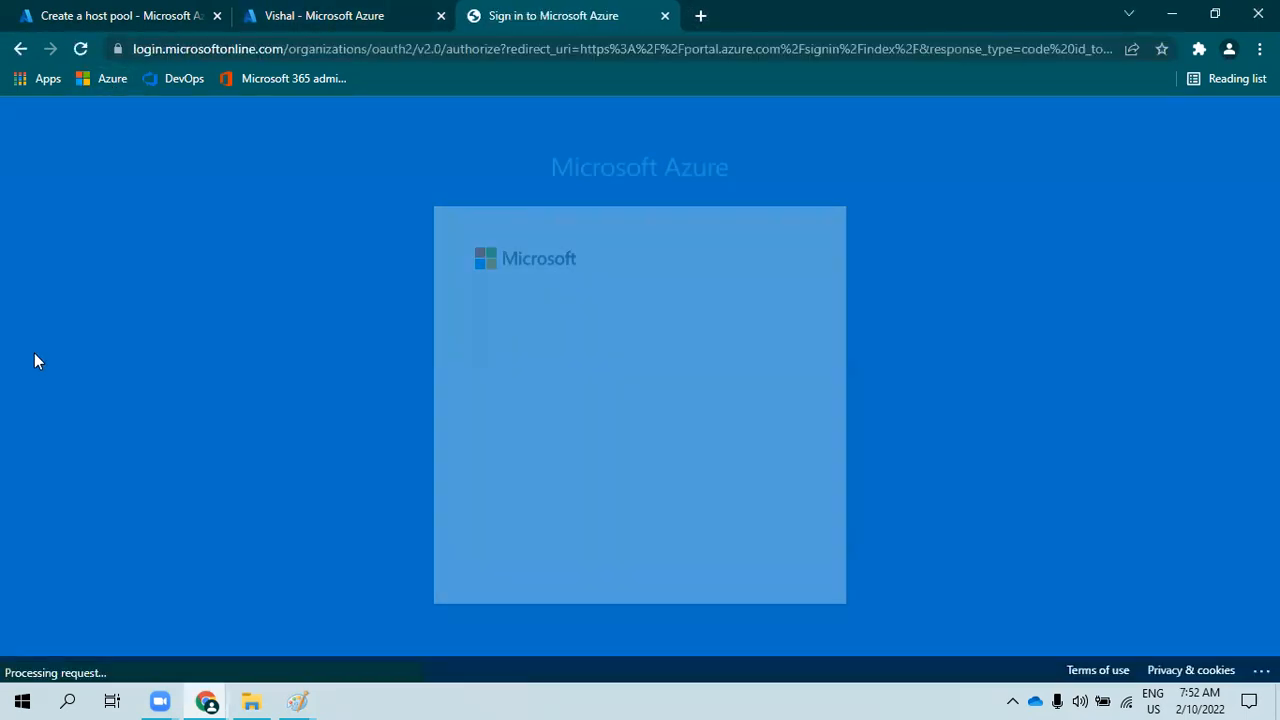
pyautogui.click(566, 400)
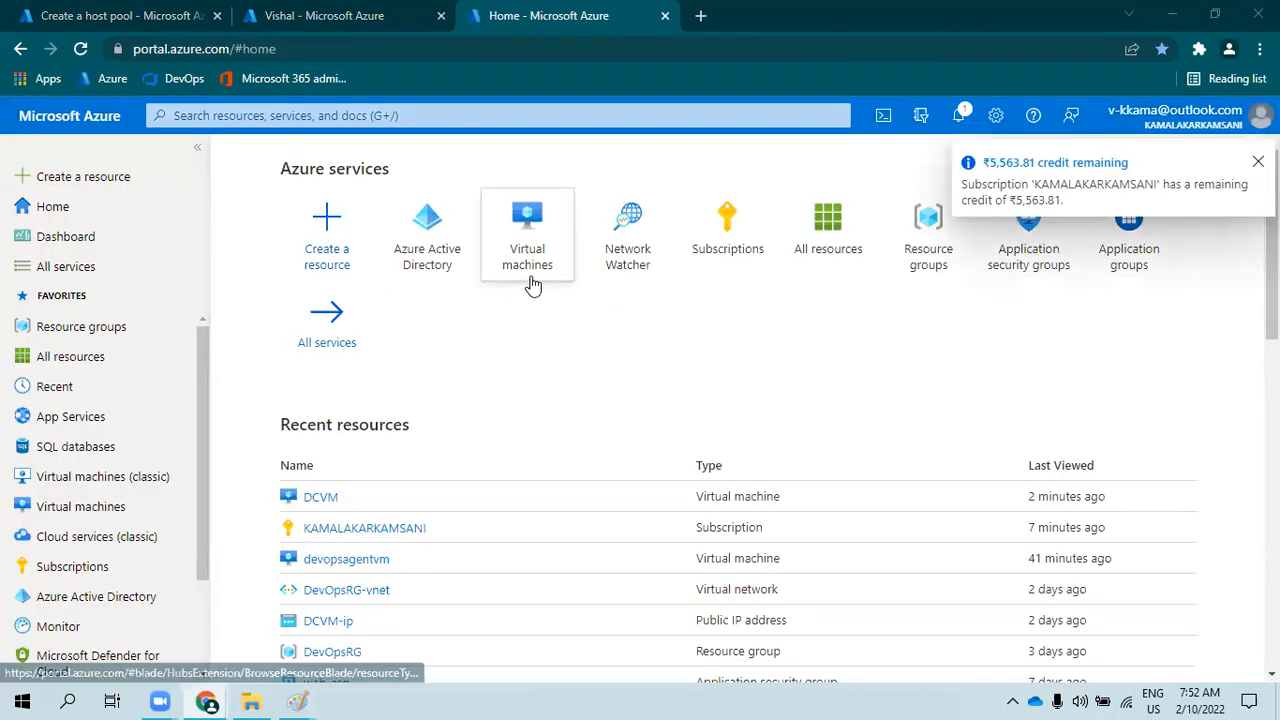
pyautogui.click(523, 270)
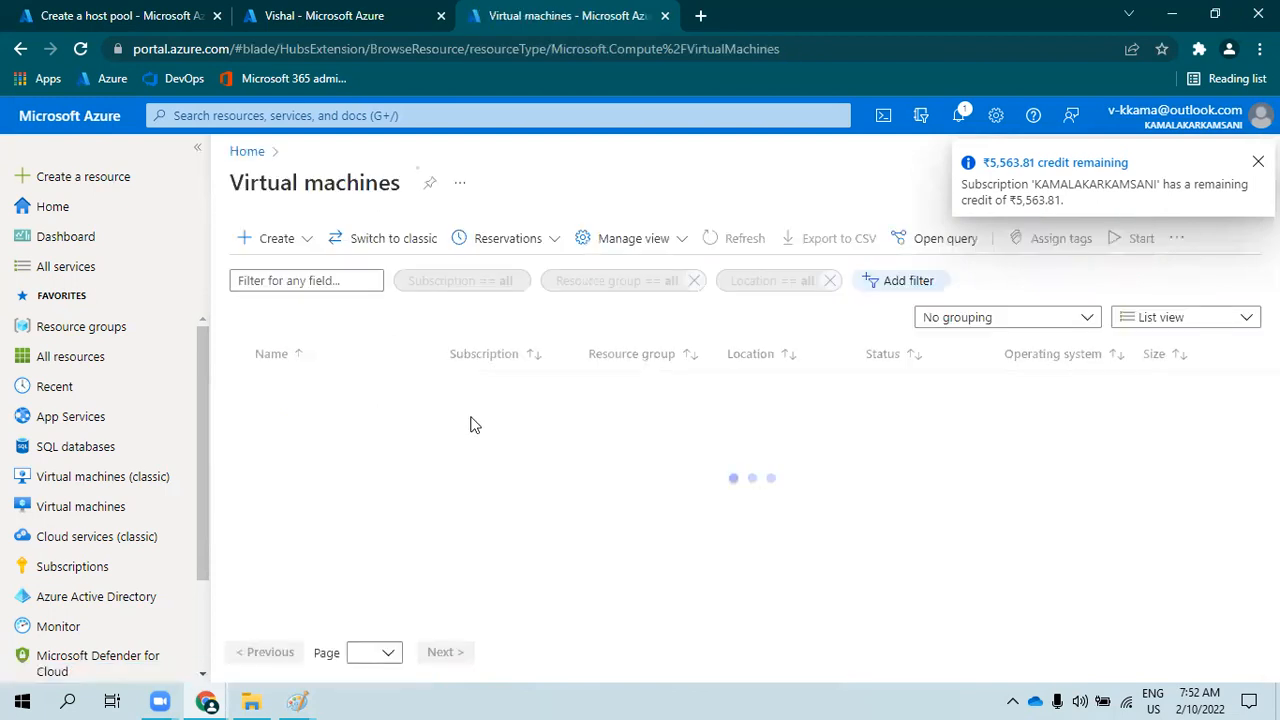
pyautogui.click(323, 389)
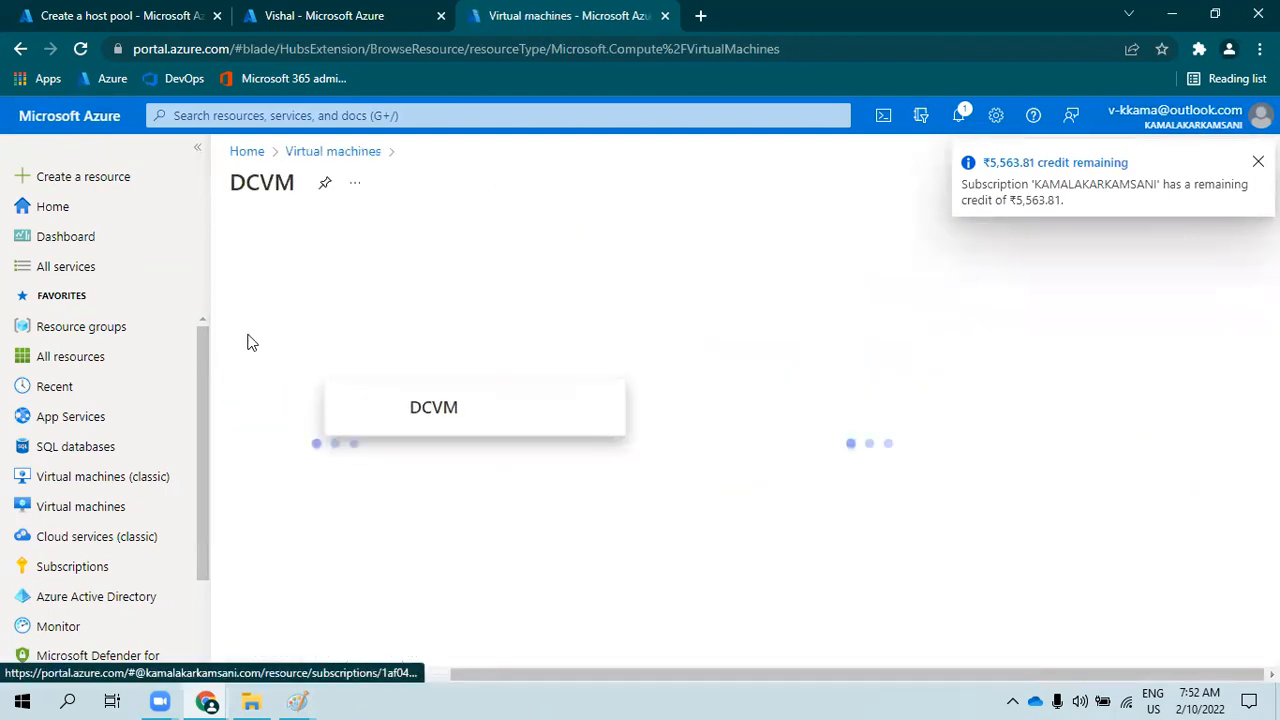
pyautogui.click(195, 152)
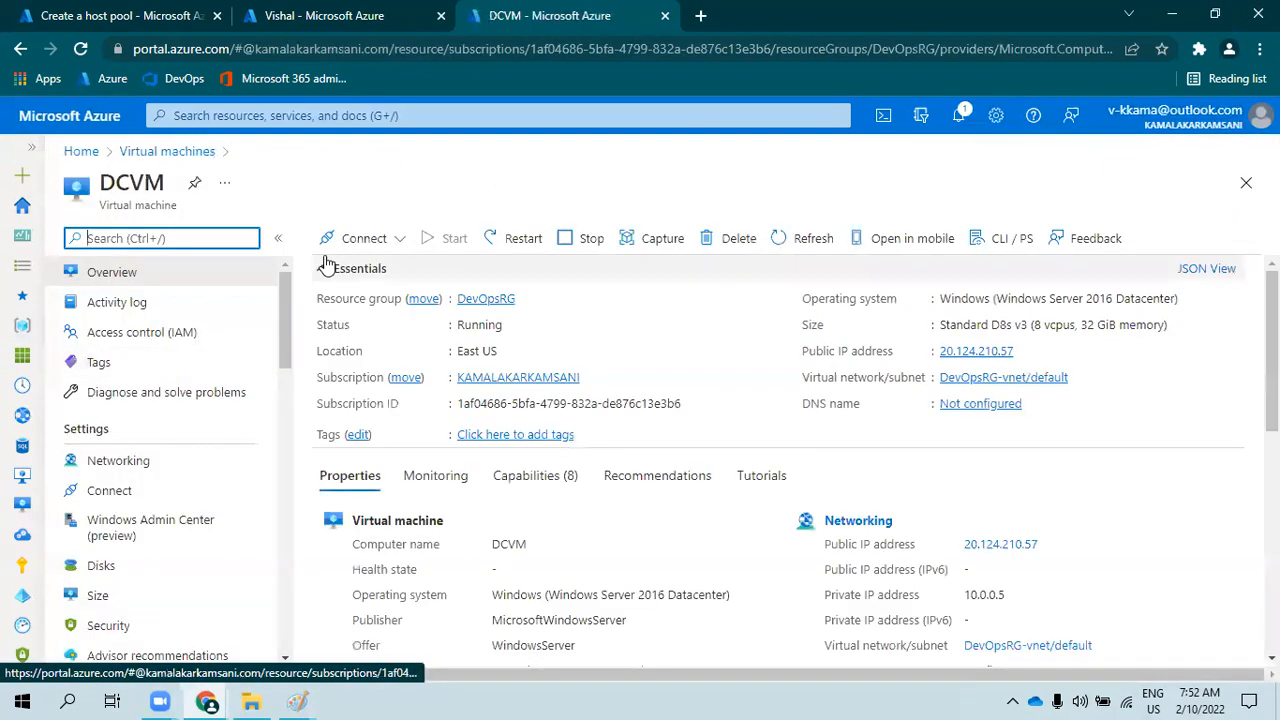
pyautogui.click(364, 240)
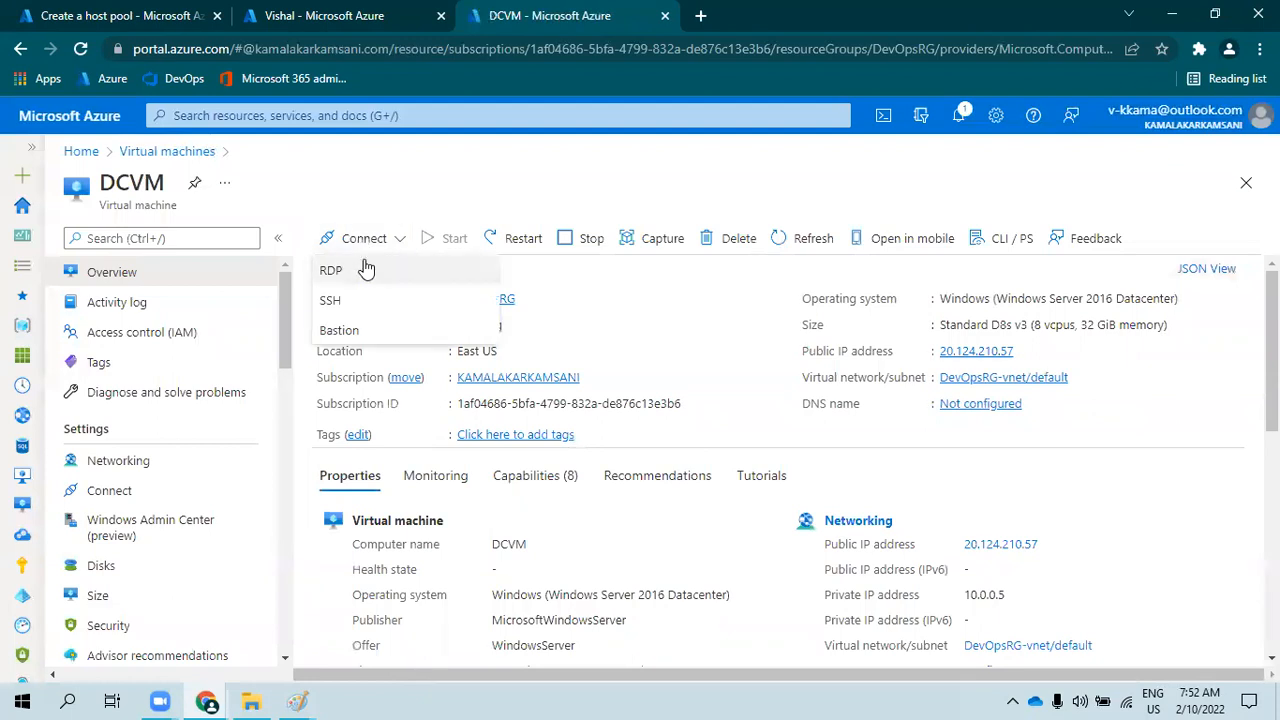
pyautogui.click(340, 330)
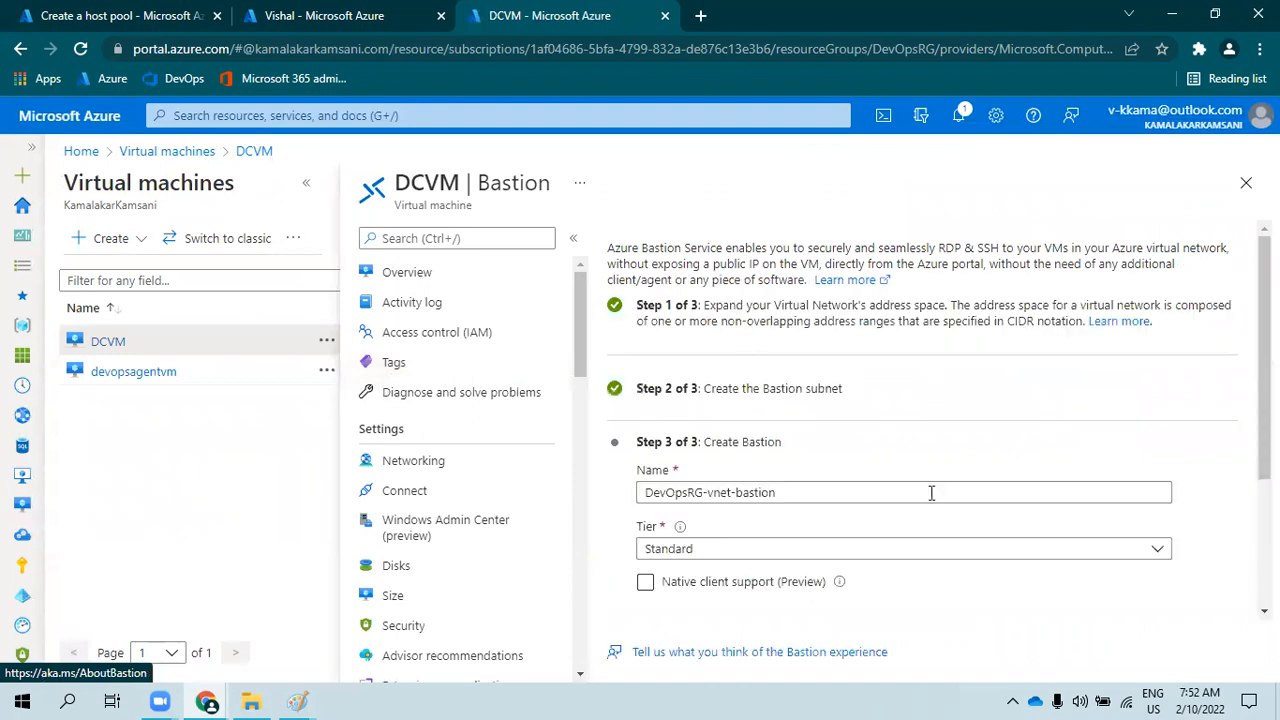
# - Review the Bastion settings for DCVM and create DevOpsRG-vnet-bastion using the defaults
pyautogui.scroll(-1, 712, 498)
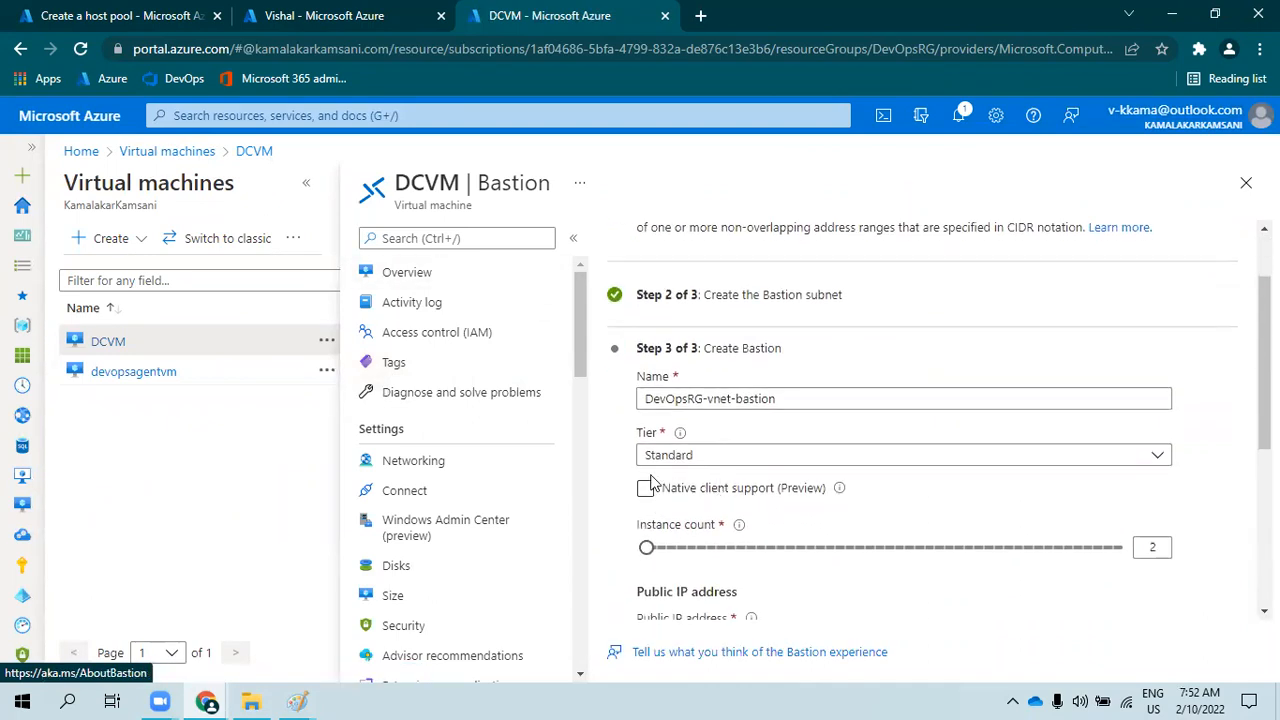
pyautogui.scroll(-2, 652, 484)
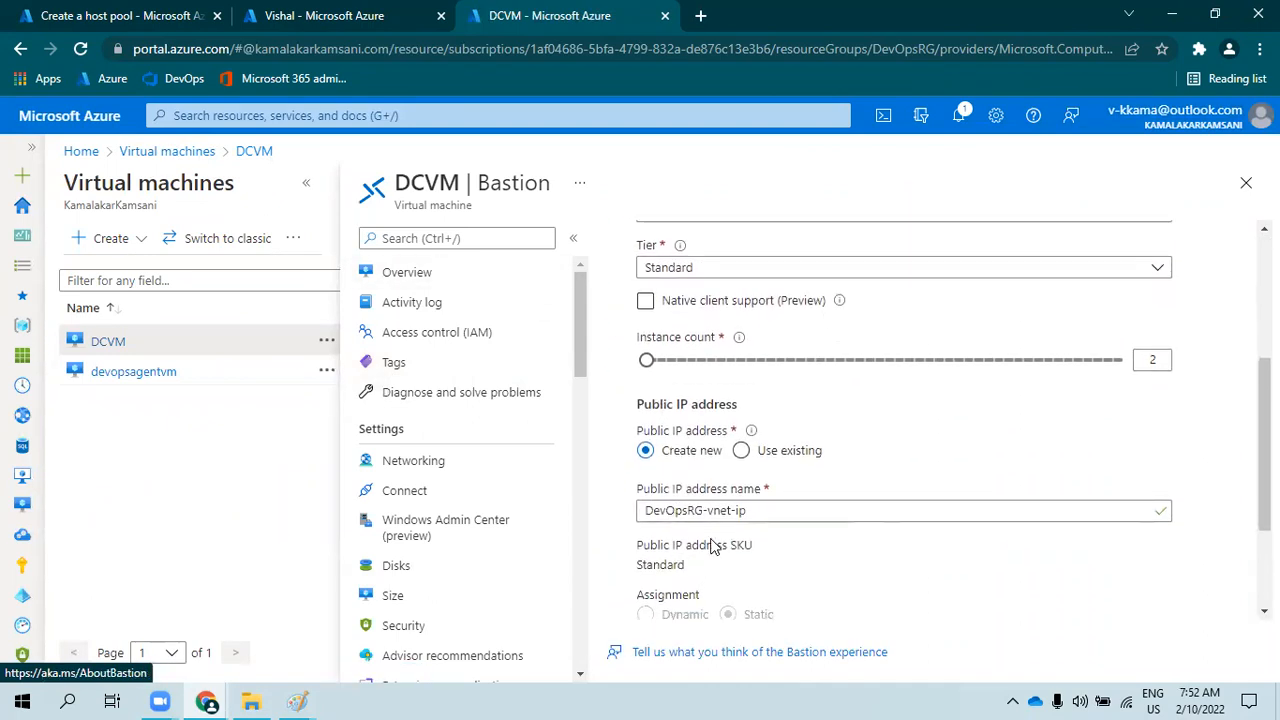
pyautogui.scroll(-2, 712, 545)
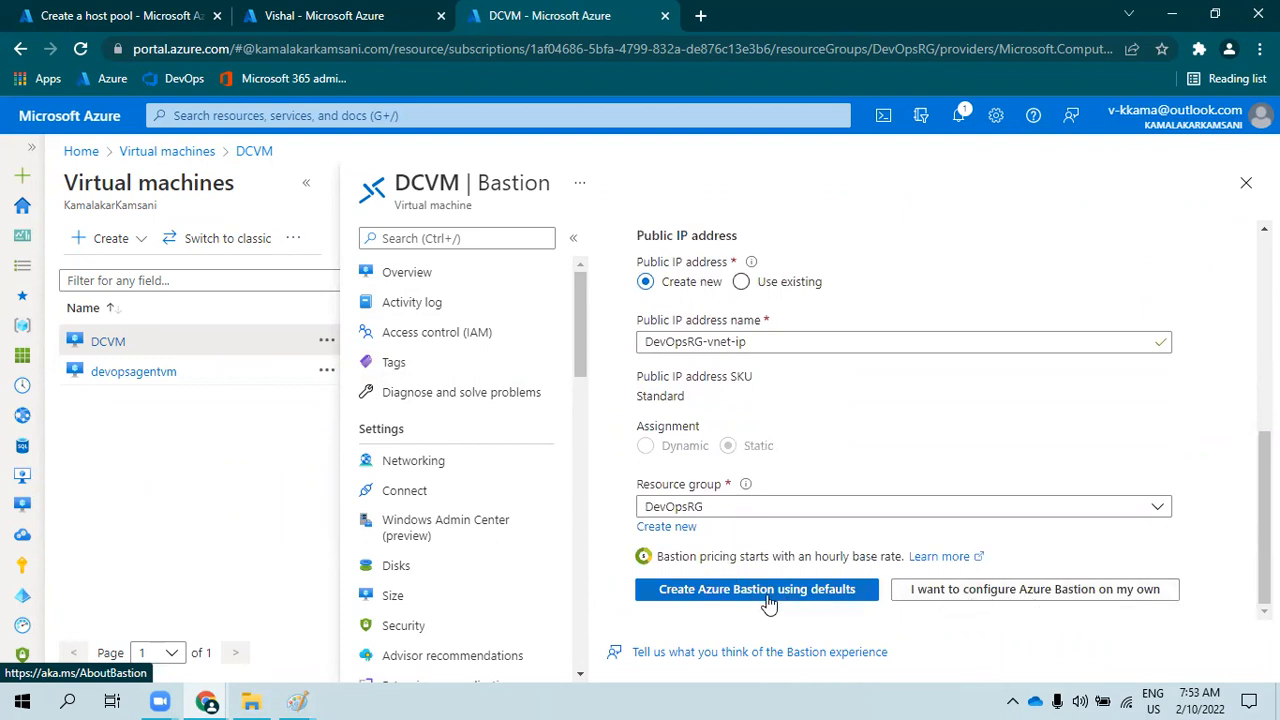
pyautogui.scroll(3, 734, 526)
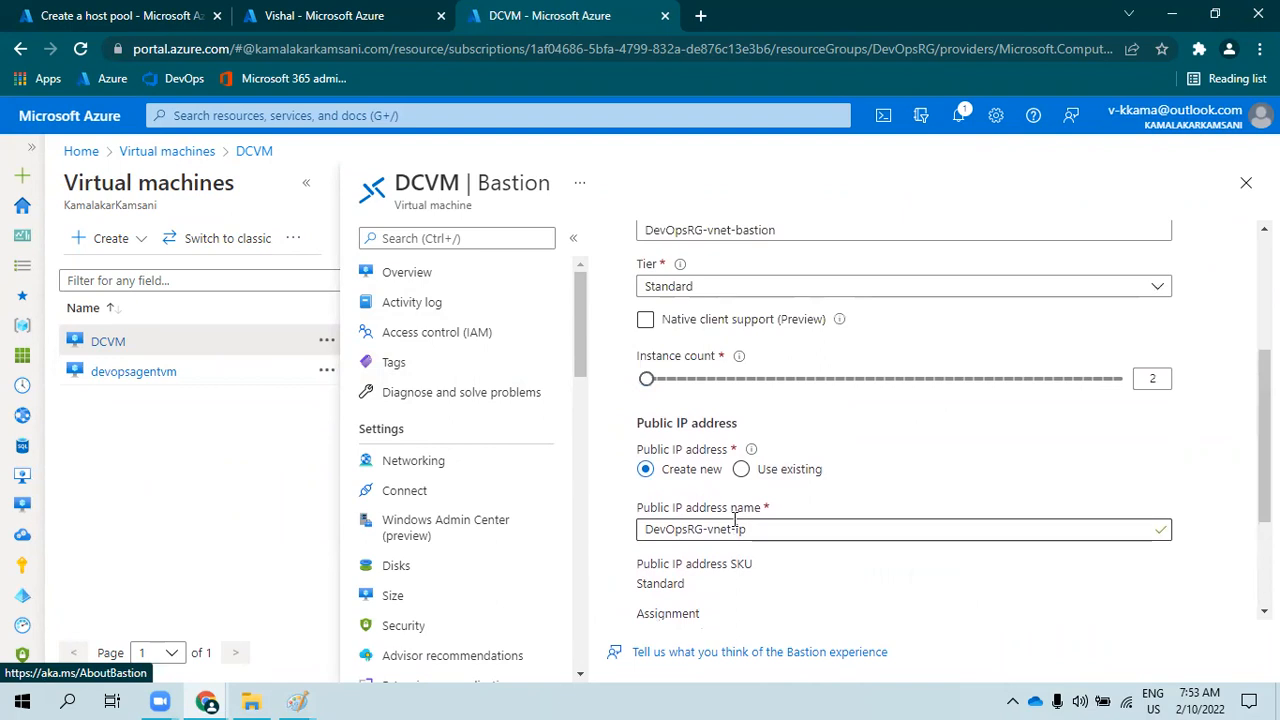
pyautogui.scroll(1, 734, 526)
pyautogui.scroll(1, 688, 348)
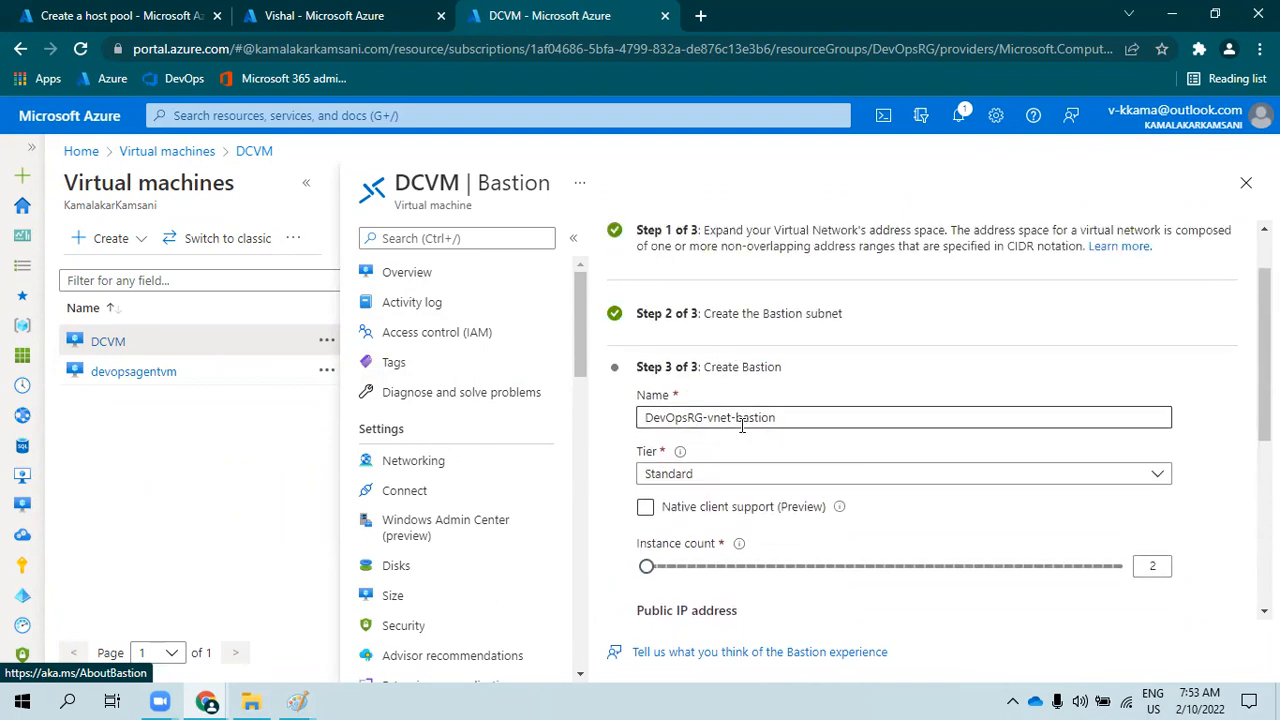
pyautogui.scroll(-2, 730, 440)
pyautogui.scroll(-2, 706, 507)
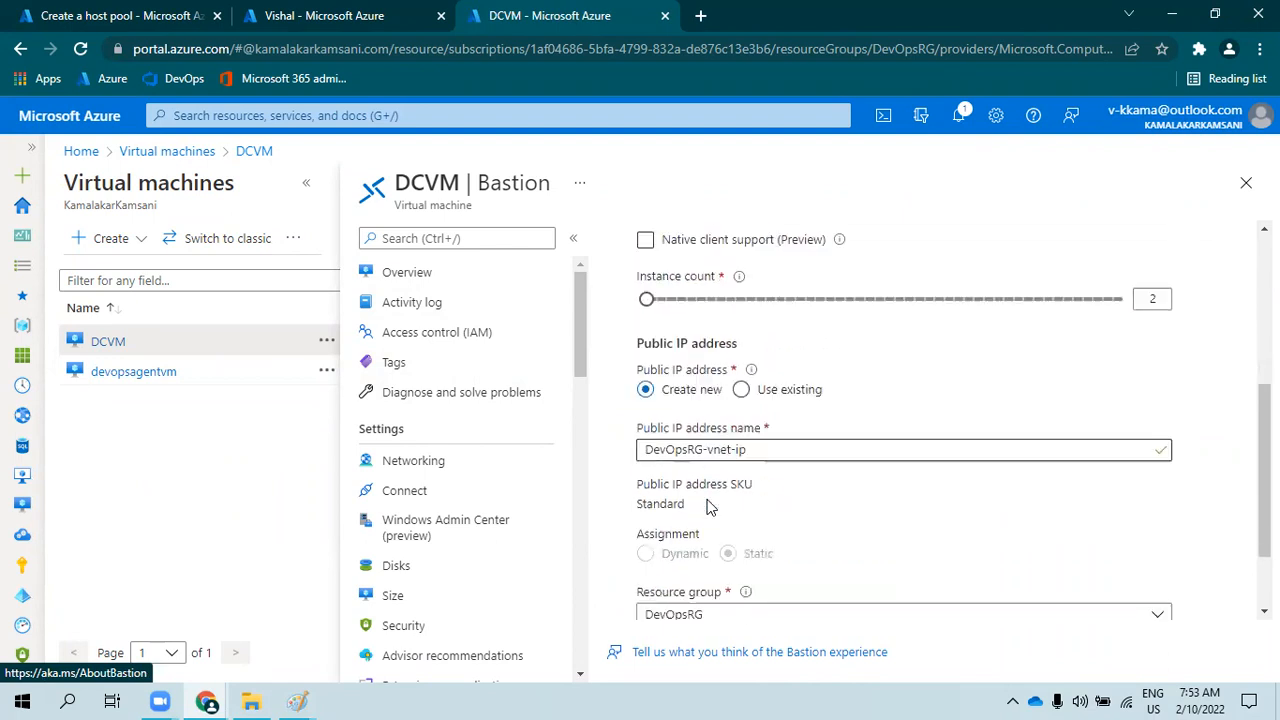
pyautogui.click(686, 594)
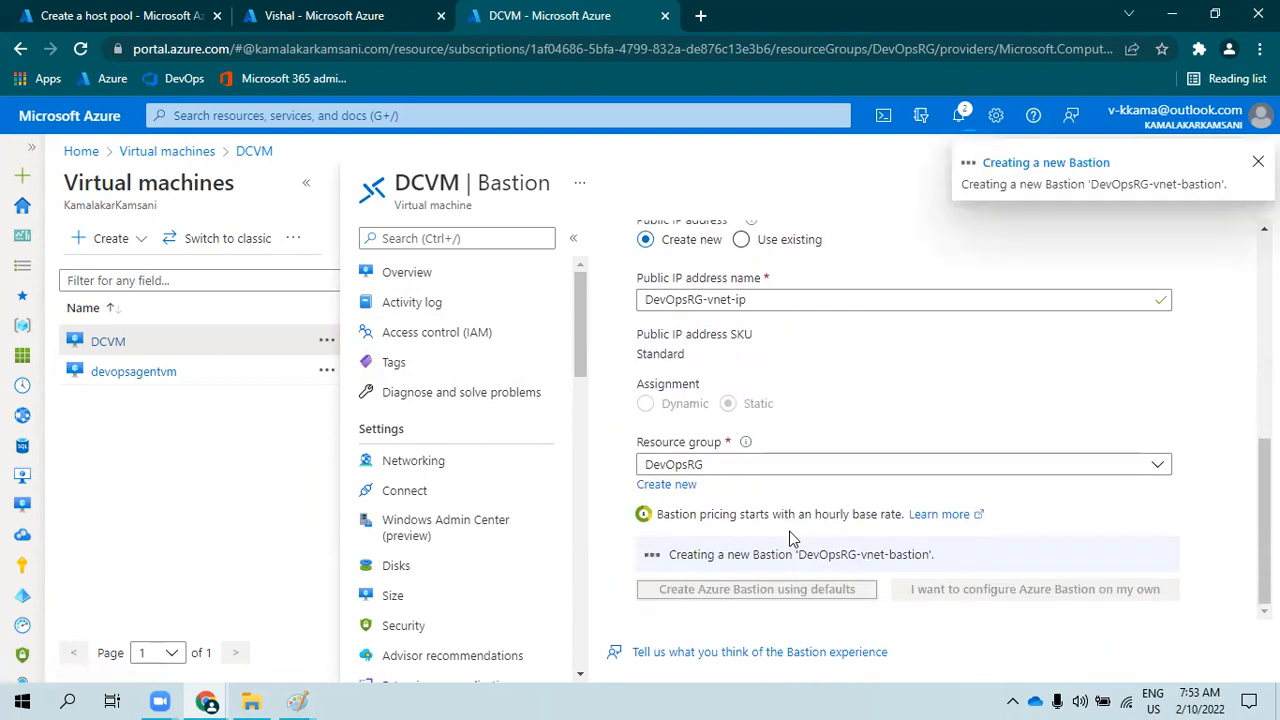
pyautogui.scroll(6, 806, 507)
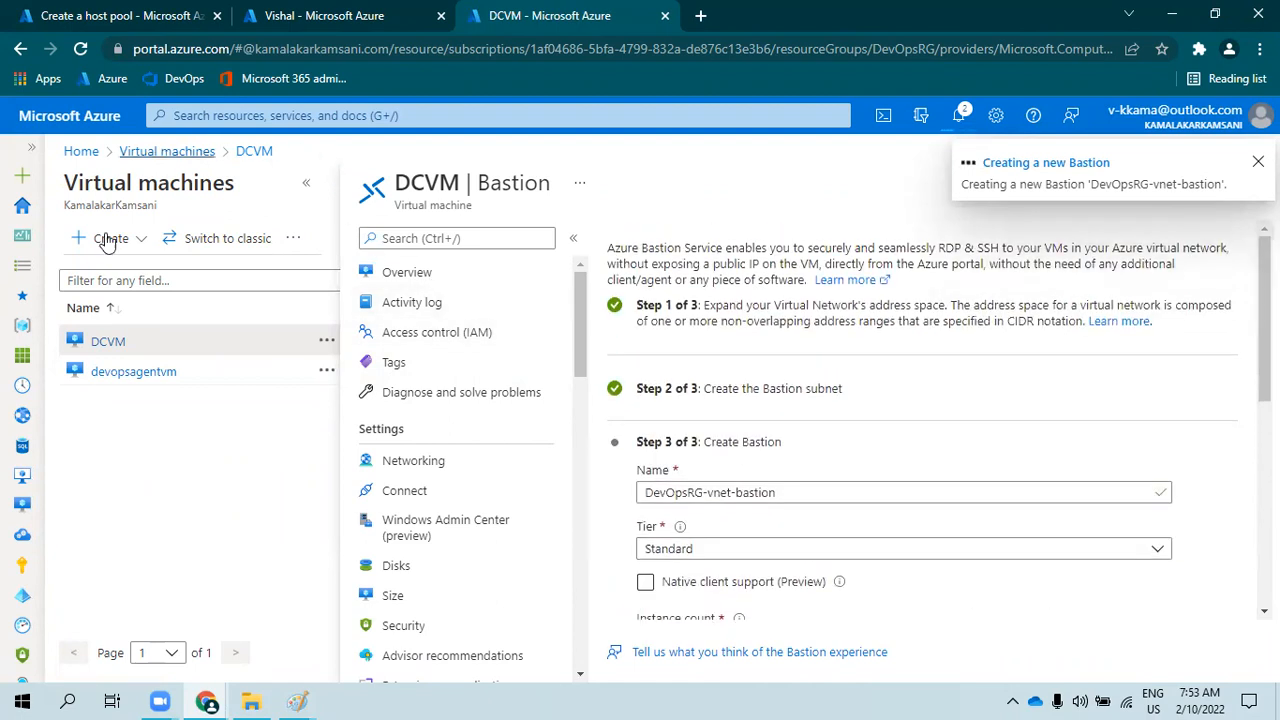
# - Open the DCVM virtual machine's overview in a separate browser tab, signing in with the existing account
pyautogui.keyDown('ctrl'); pyautogui.click(117, 343); pyautogui.keyUp('ctrl')
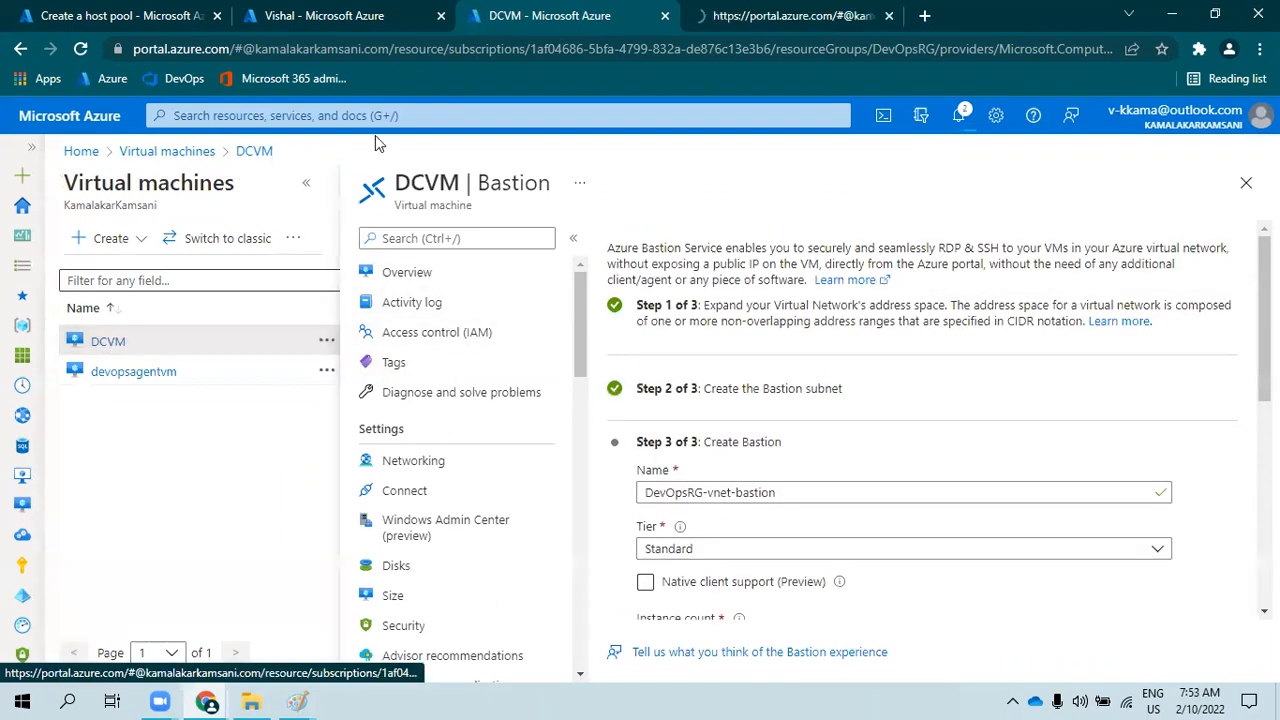
pyautogui.click(795, 9)
pyautogui.click(574, 357)
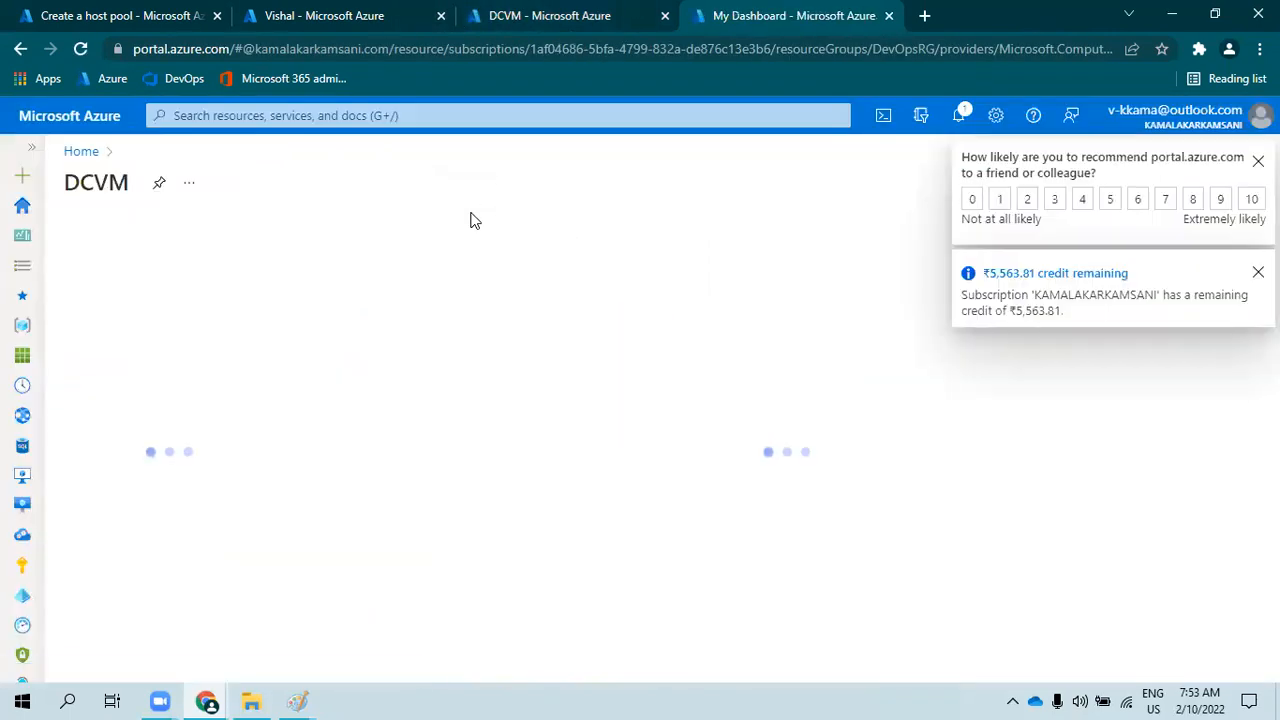
# - Start Remote Desktop Connection with mstsc and connect to 20.124.210.57, entering the account password and accepting the certificate
pyautogui.press('super+r')
pyautogui.write('mstsc')
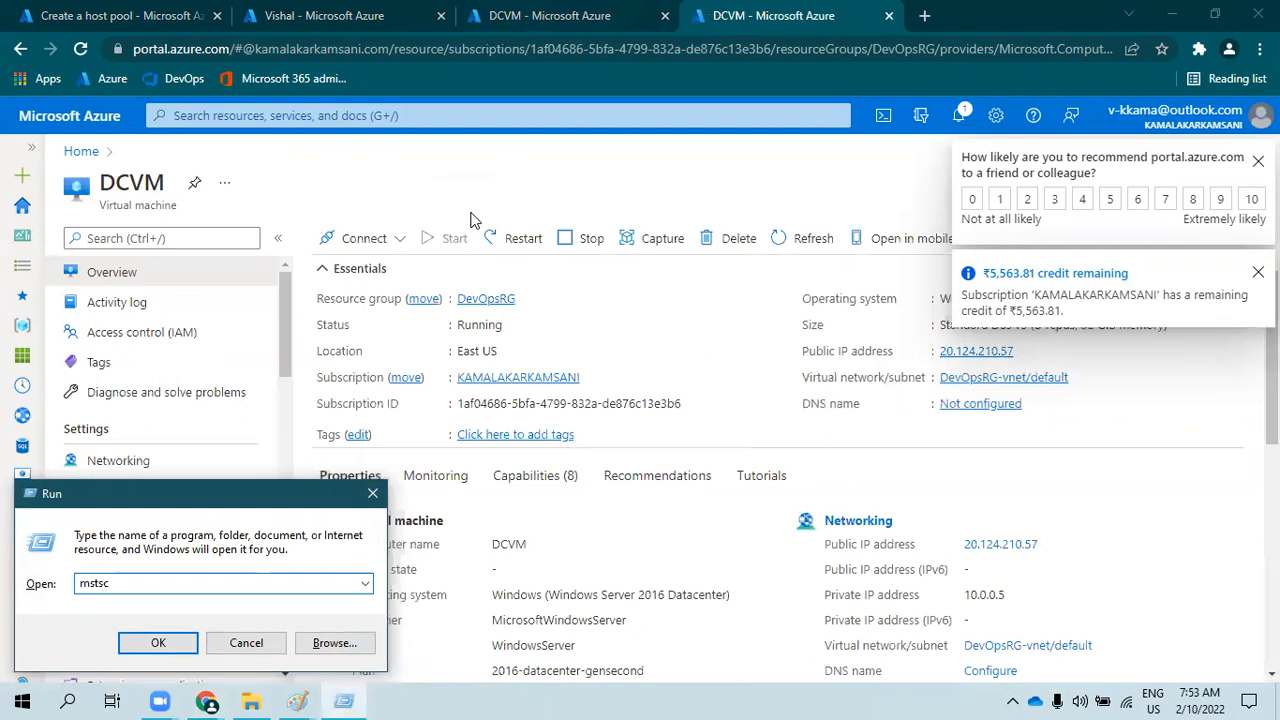
pyautogui.press('Return')
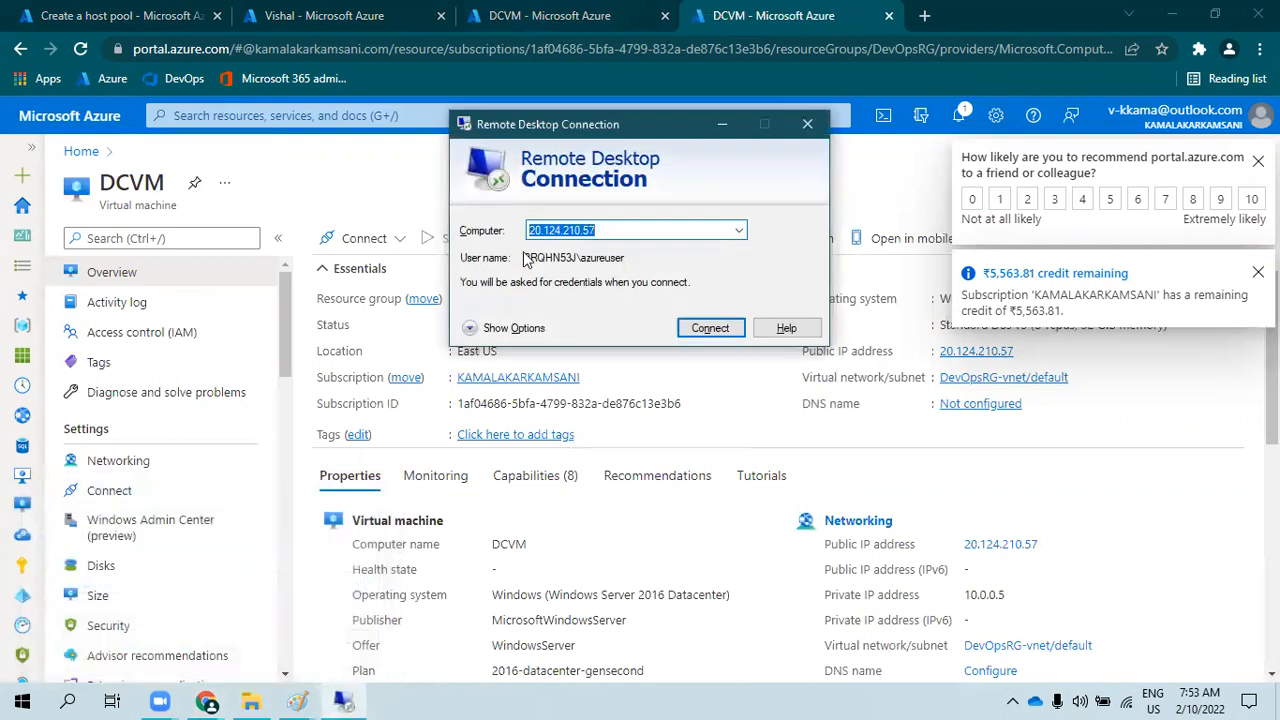
pyautogui.click(697, 330)
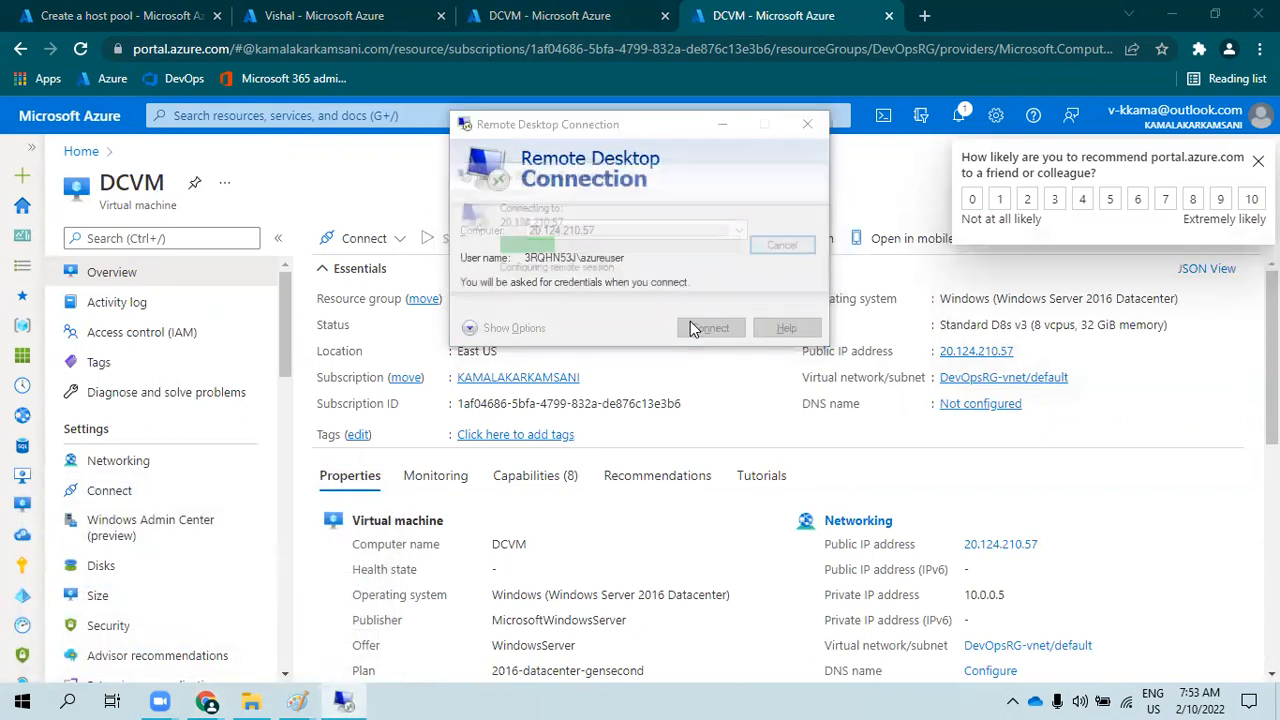
pyautogui.write('••••••••••')
pyautogui.press('Return')
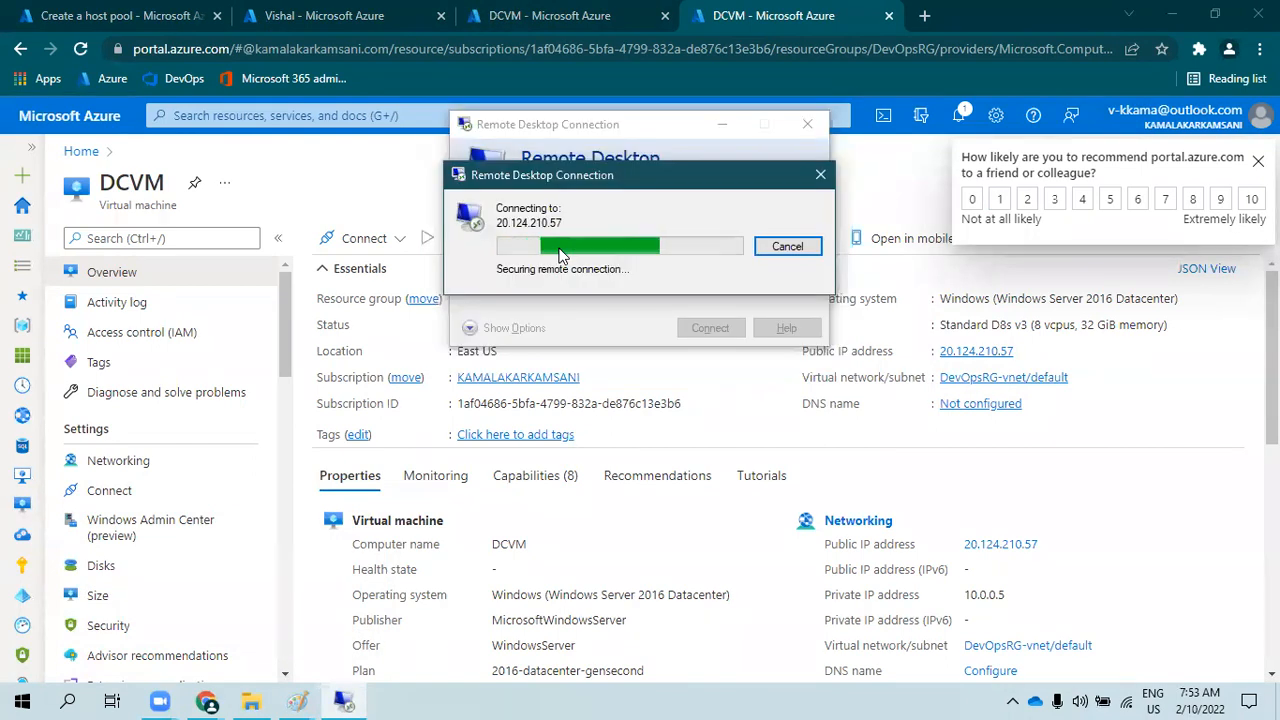
pyautogui.press('y')
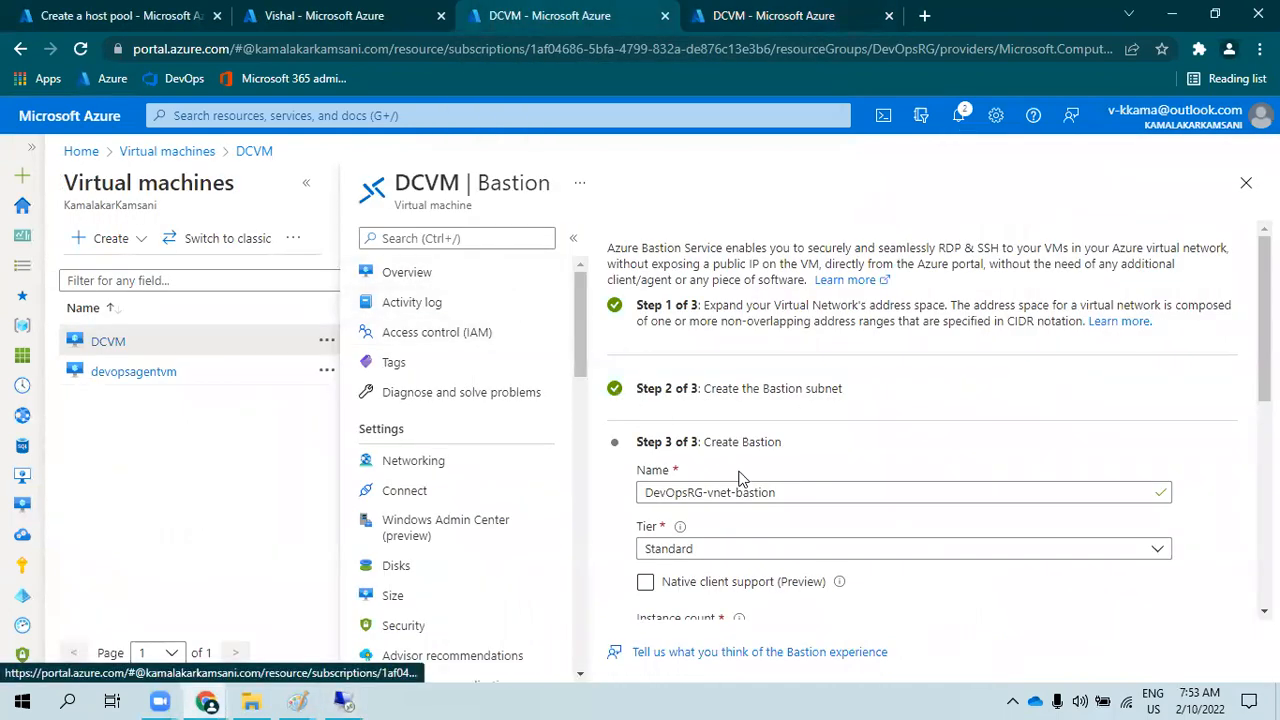
# - Check the Bastion creation page for DCVM again and return to the virtual machine's overview tab
pyautogui.scroll(-5, 663, 486)
pyautogui.scroll(5, 855, 335)
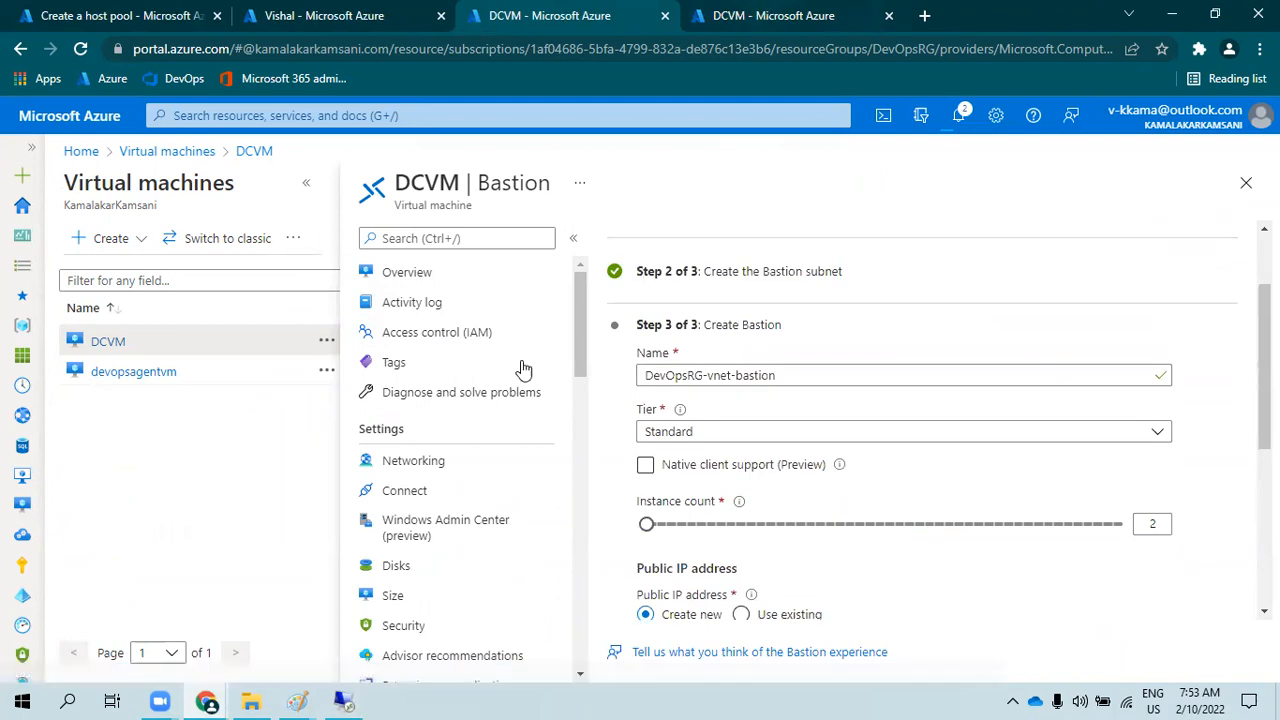
pyautogui.click(766, 14)
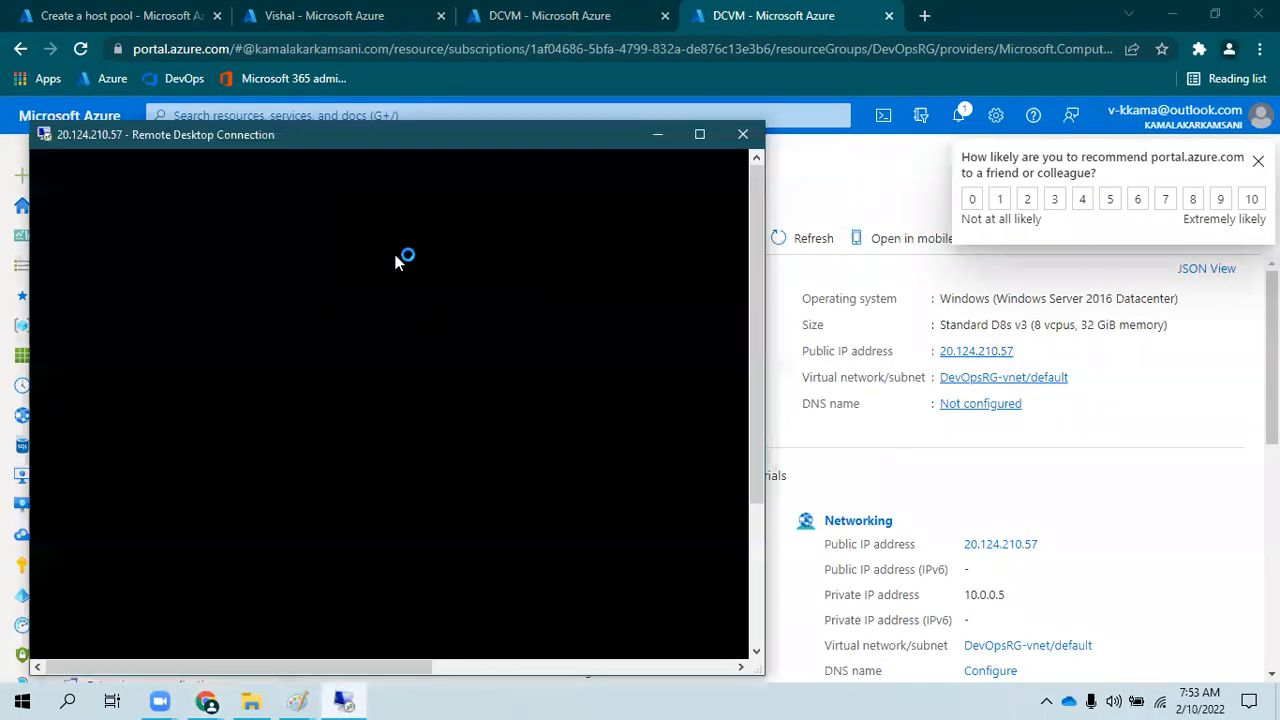
# - Maximize the remote session and run dsa.msc on the domain controller
pyautogui.click(701, 141)
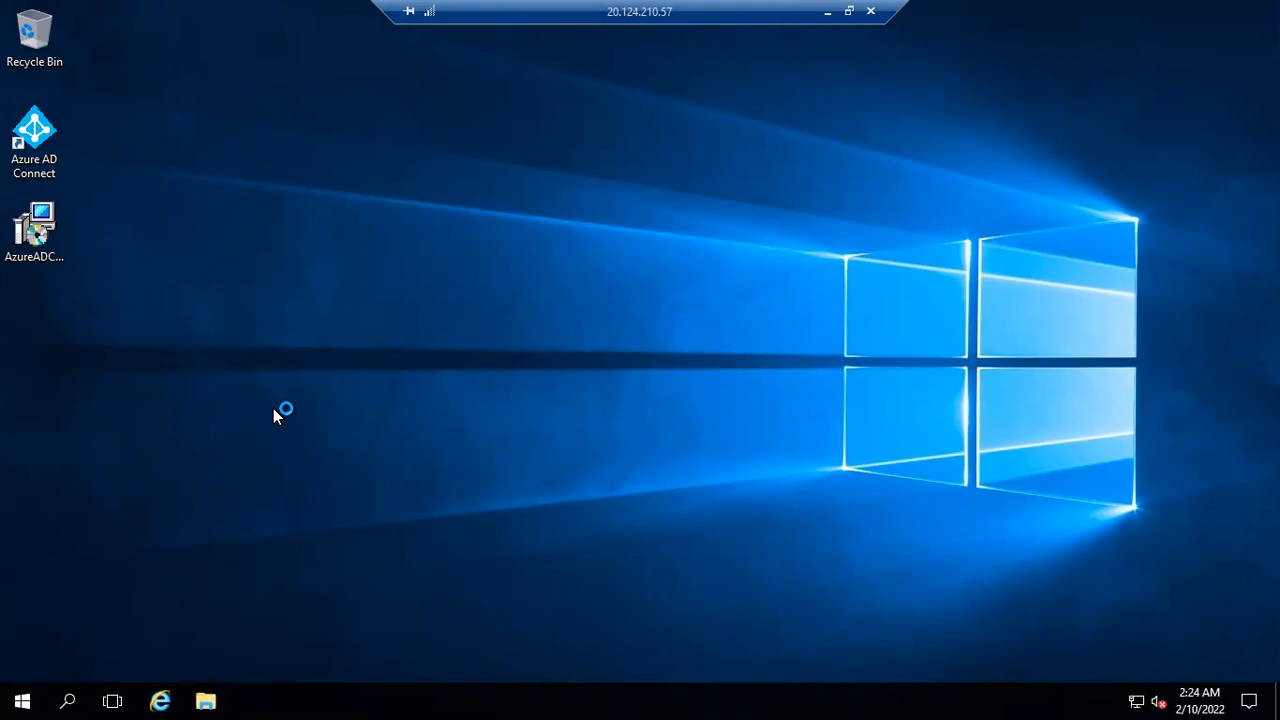
pyautogui.press('super+r')
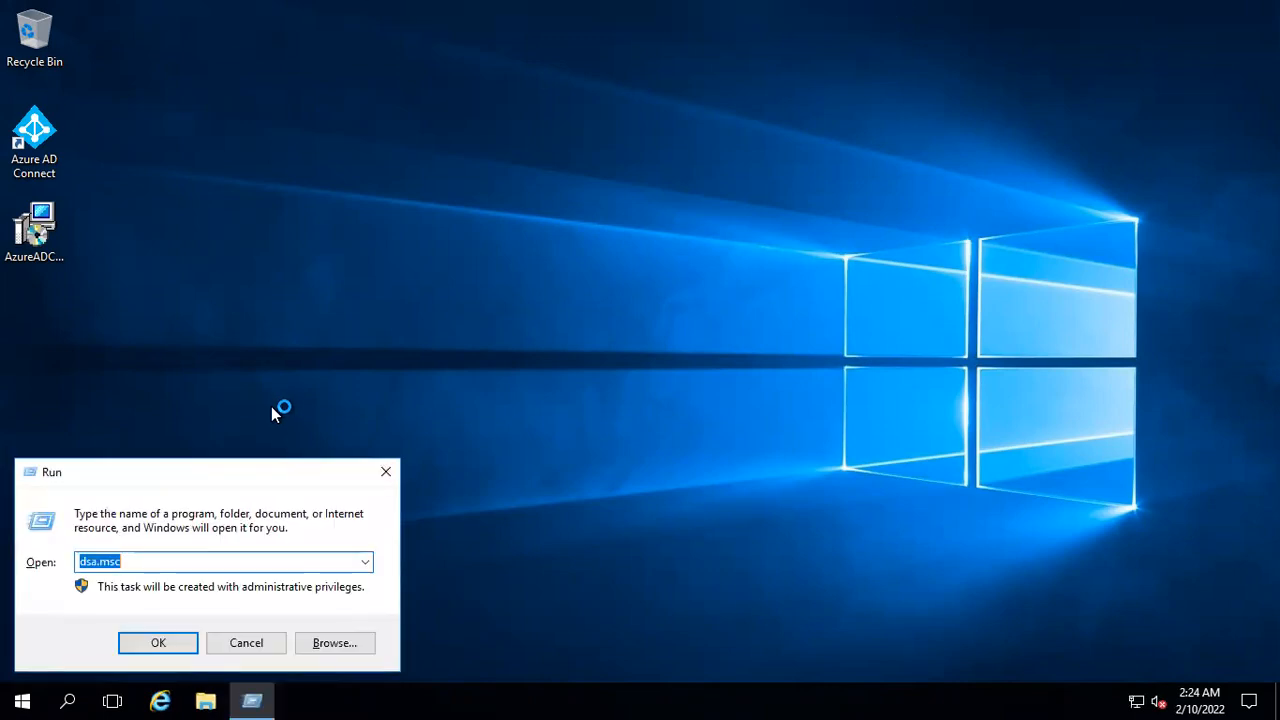
pyautogui.press('Return')
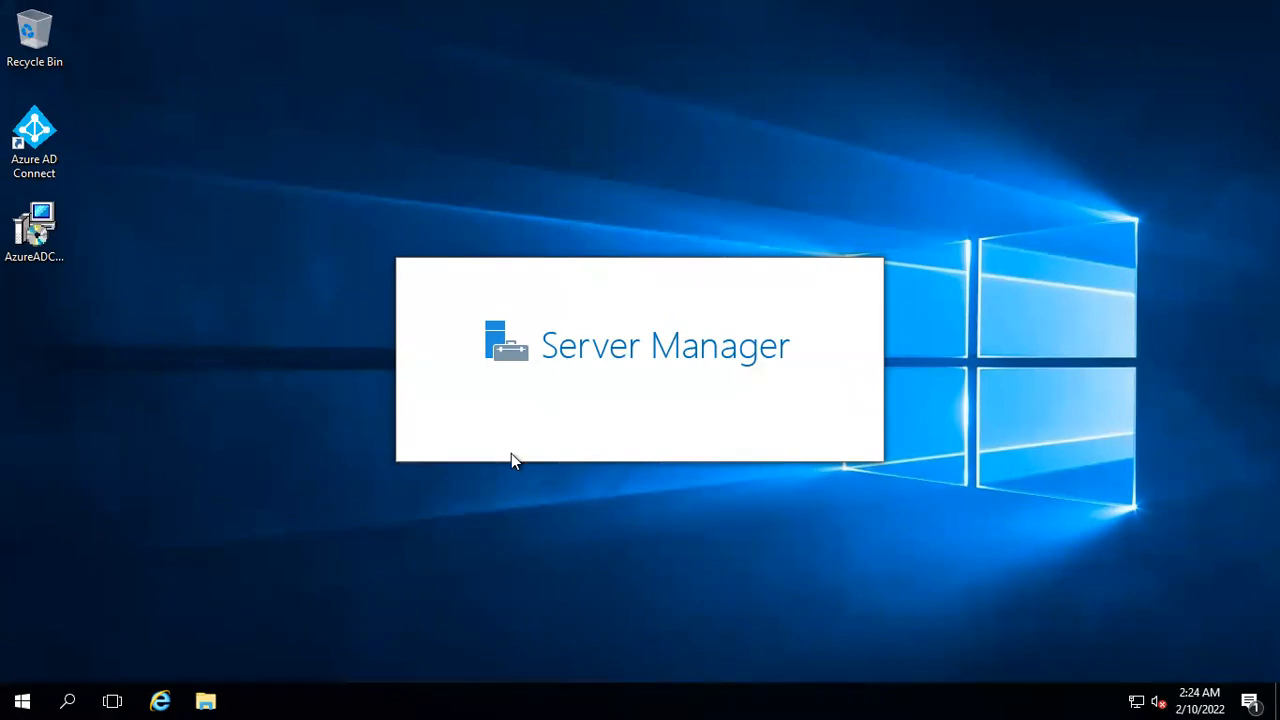
# - Launch Active Directory Users and Computers again on the domain controller and refresh the desktop
pyautogui.rightClick(1172, 451)
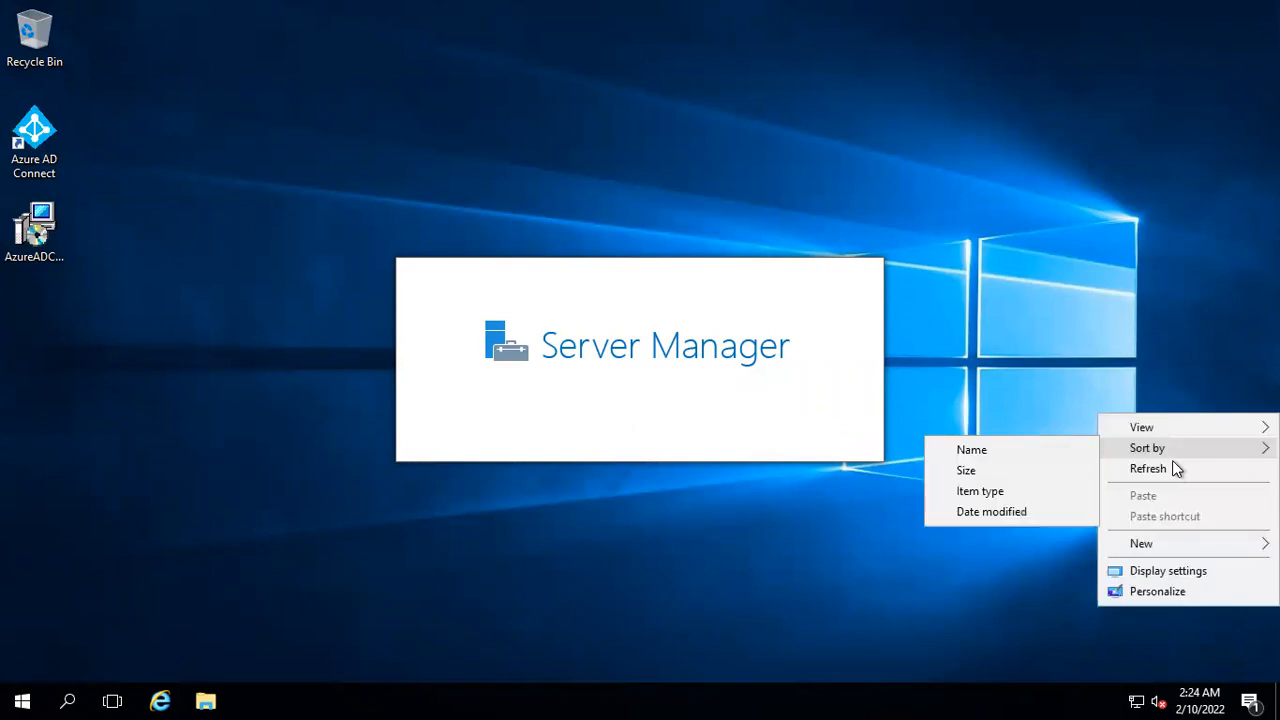
pyautogui.click(1173, 466)
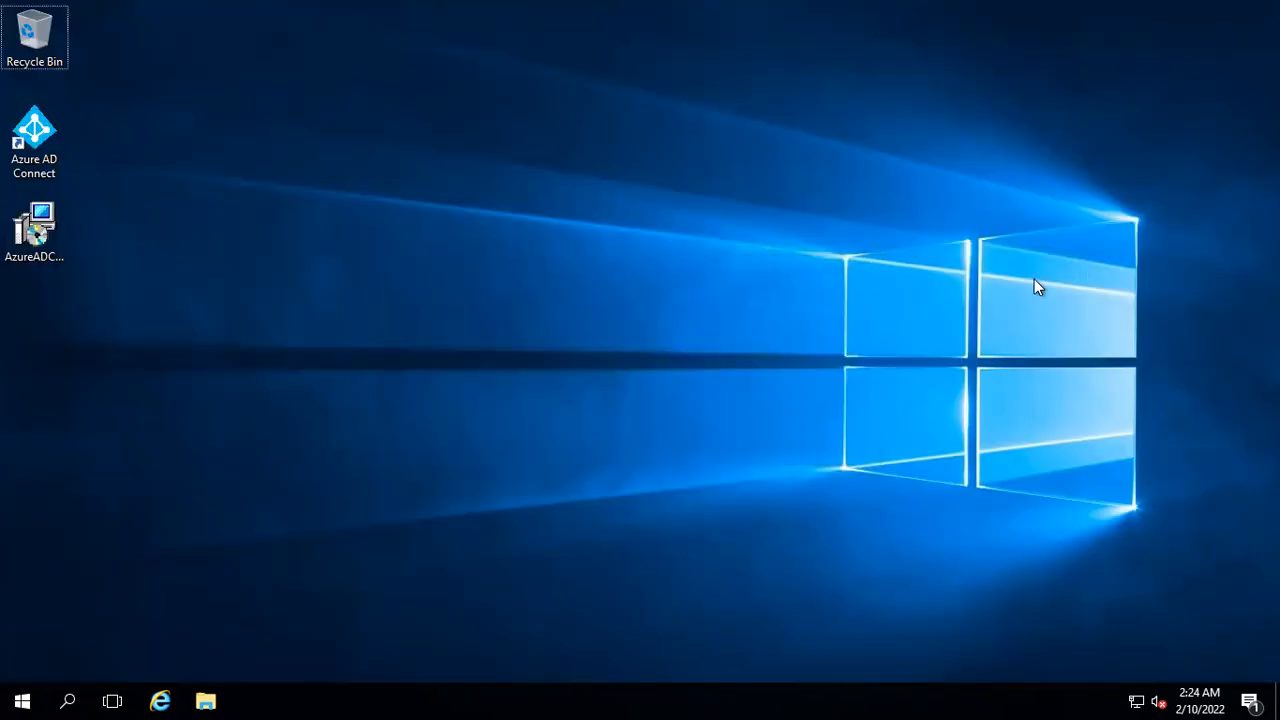
pyautogui.press('super+r')
pyautogui.click(157, 645)
pyautogui.rightClick(400, 453)
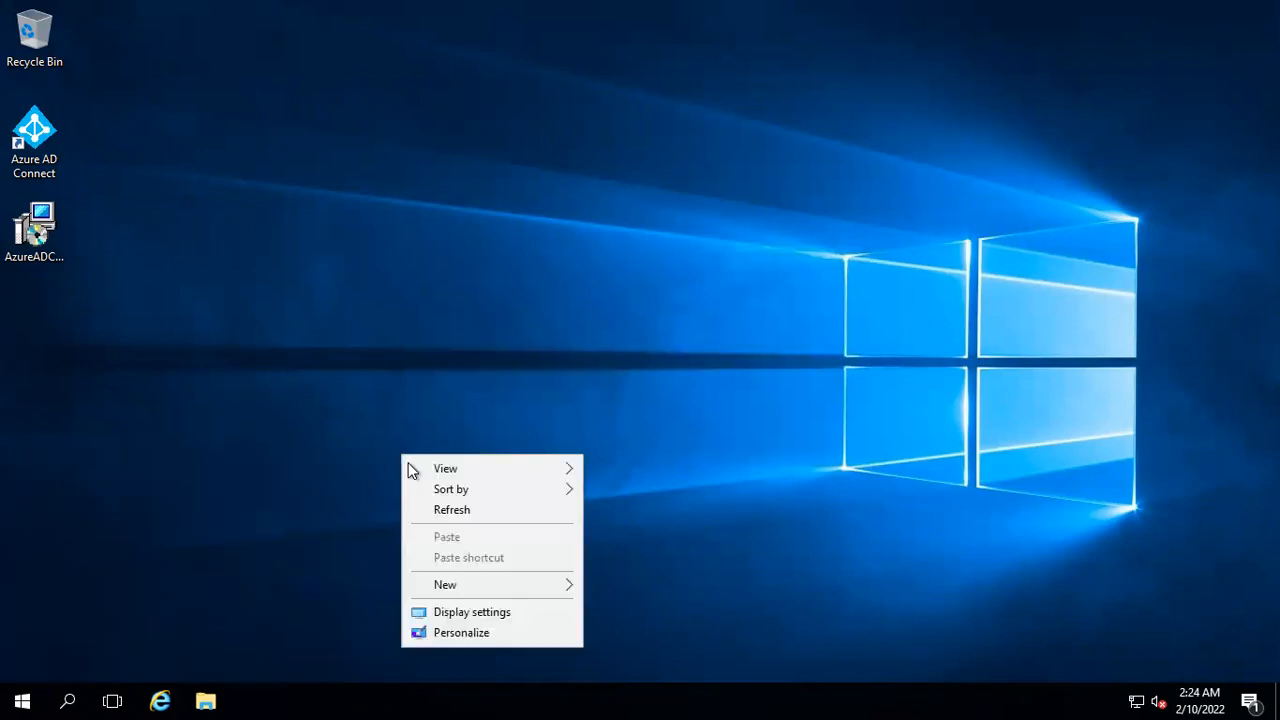
pyautogui.click(446, 512)
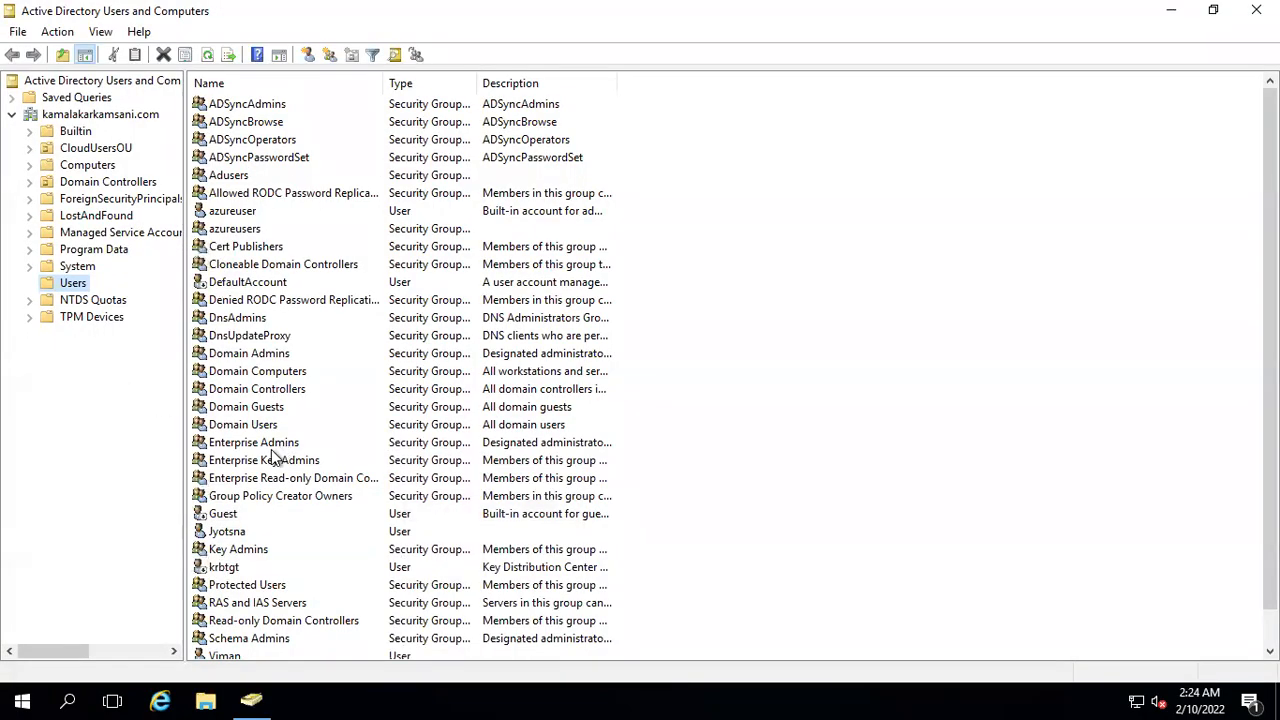
# - Open the properties of the user listed just below Guest and add the Domain Admins group to its memberships
pyautogui.click(265, 462)
pyautogui.click(245, 528)
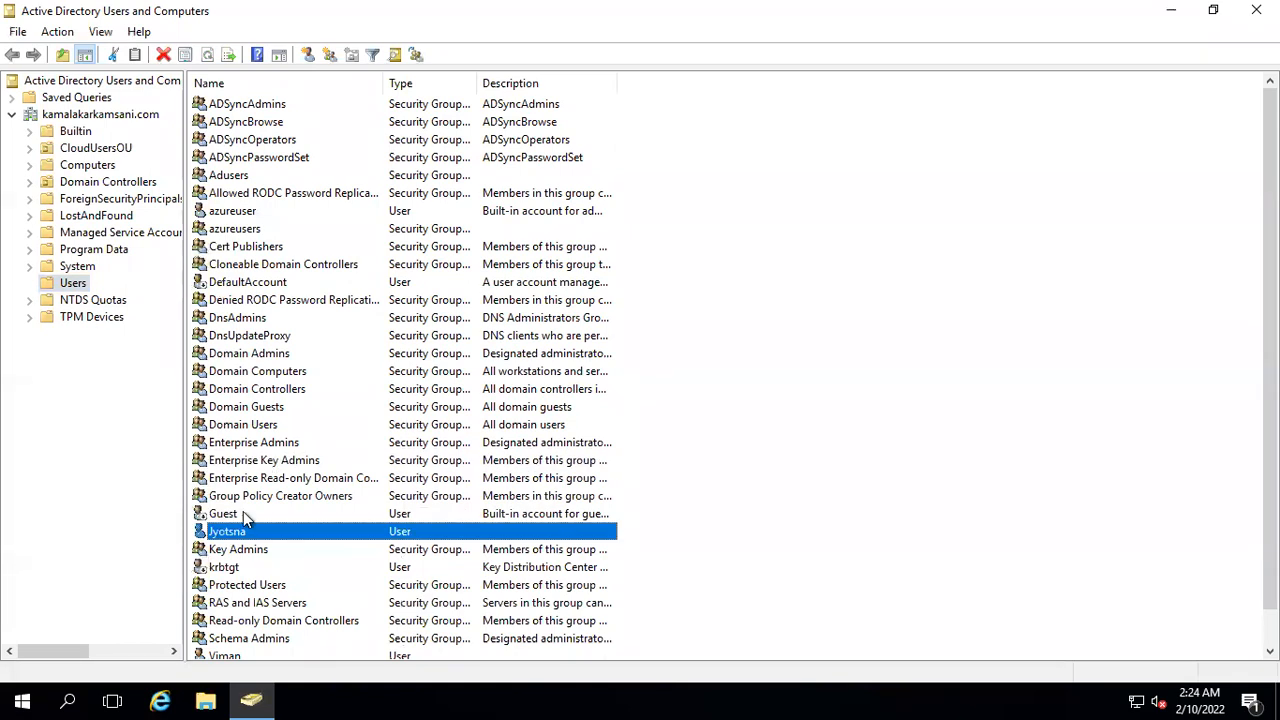
pyautogui.doubleClick(408, 528)
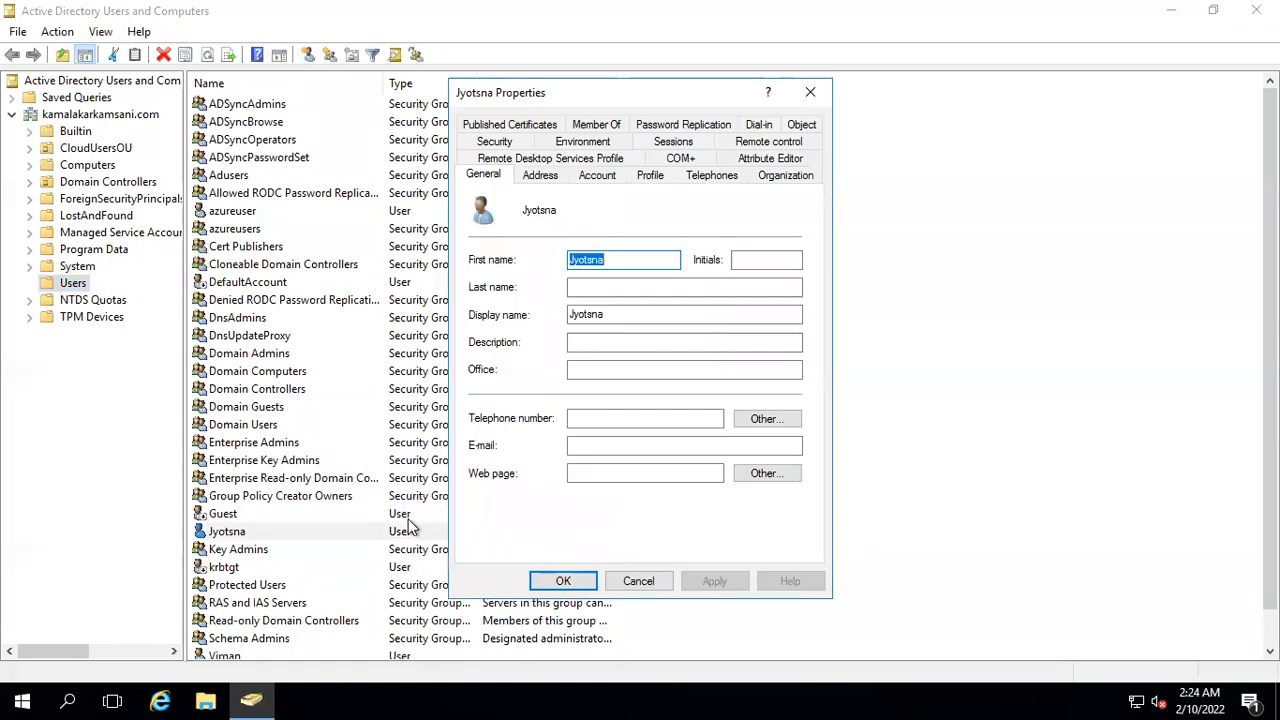
pyautogui.click(599, 125)
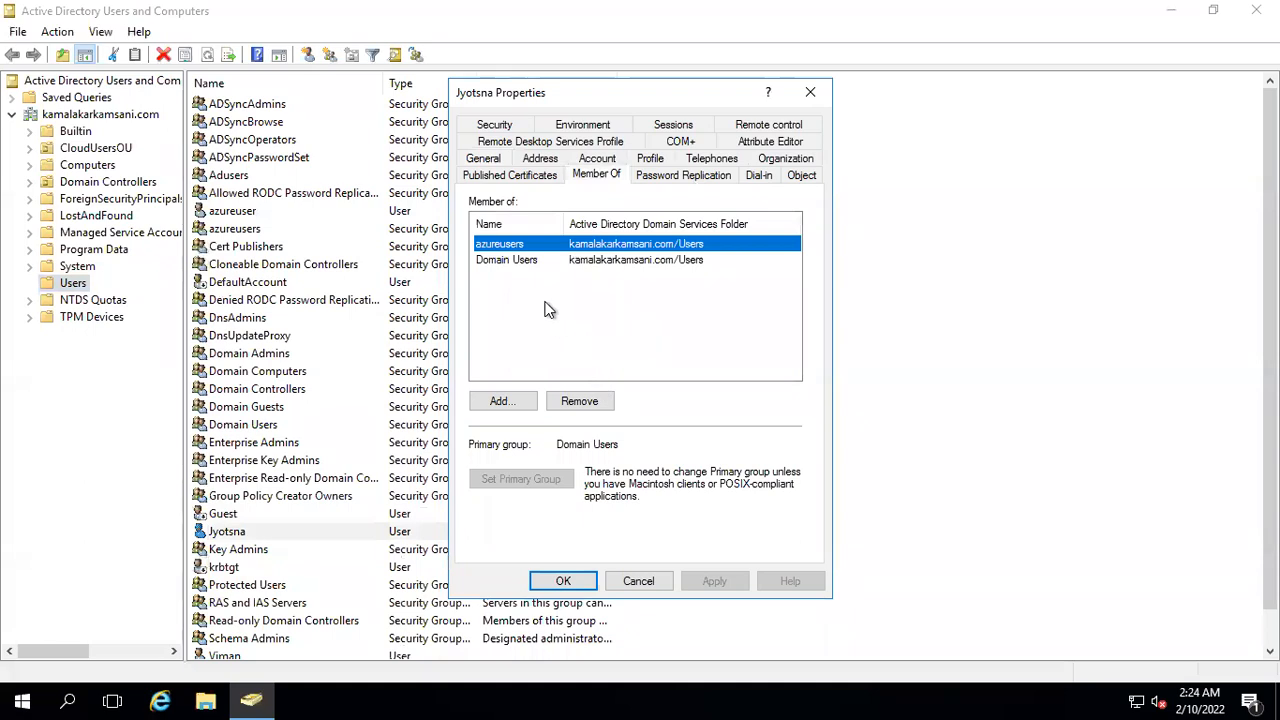
pyautogui.click(501, 401)
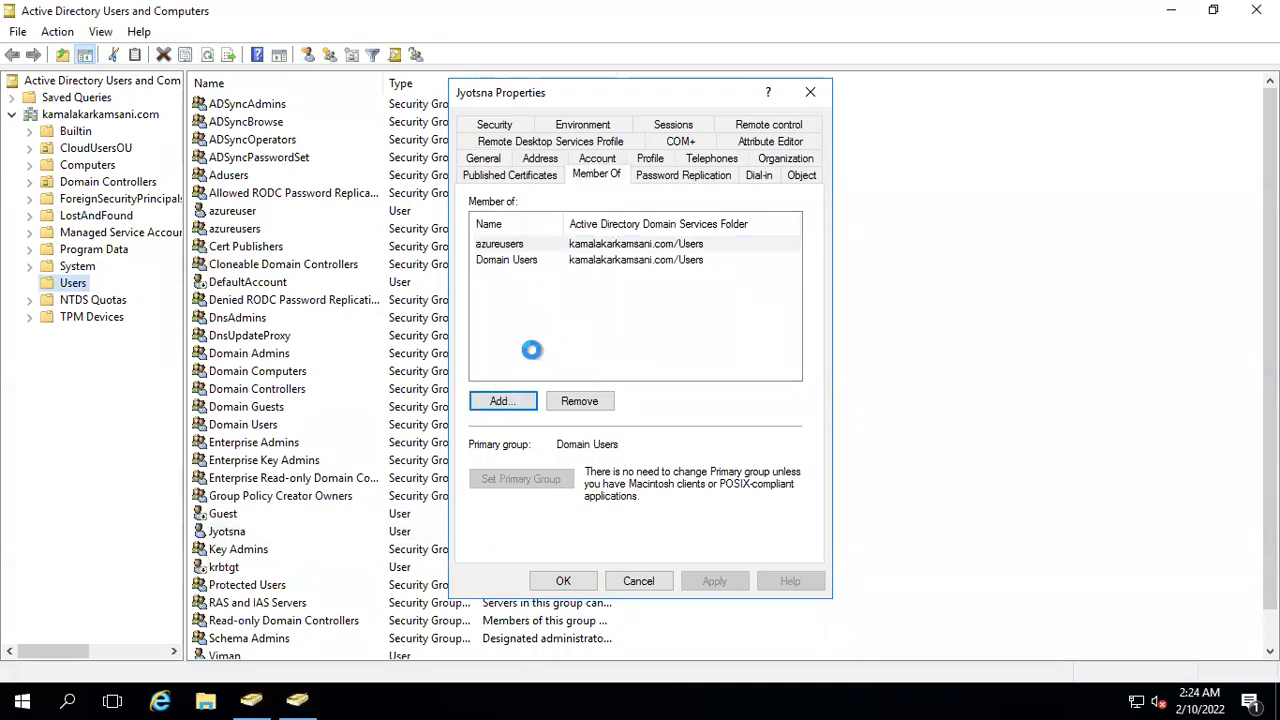
pyautogui.write('domain adm')
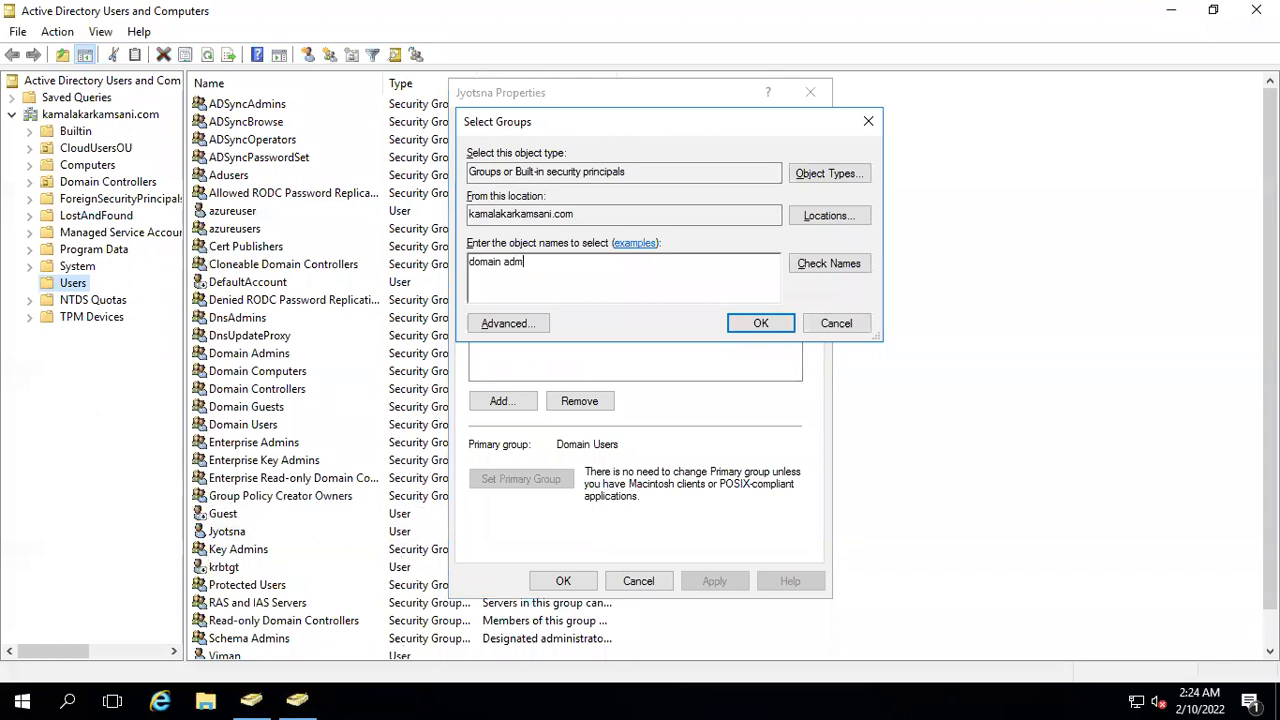
pyautogui.hotkey('ctrl', 'k')
pyautogui.click(772, 324)
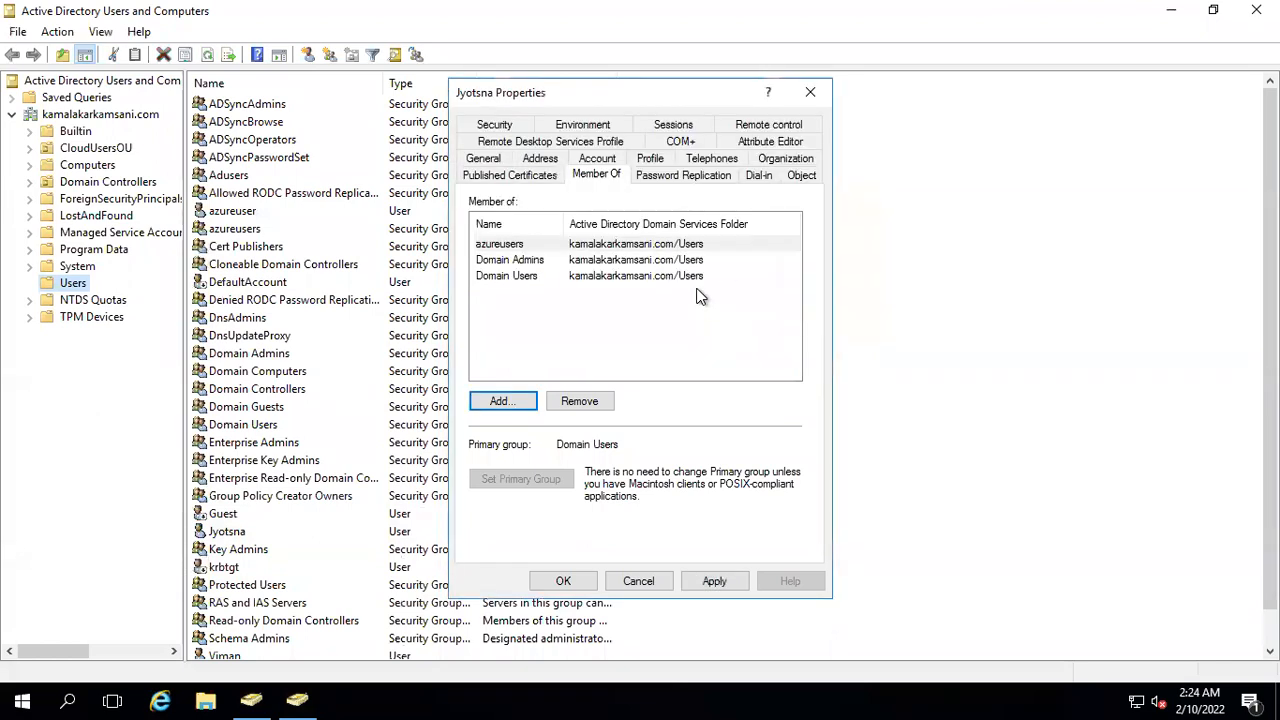
# - Add the Enterprise Admins group to the same user's memberships, choosing it from the matching names
pyautogui.click(503, 400)
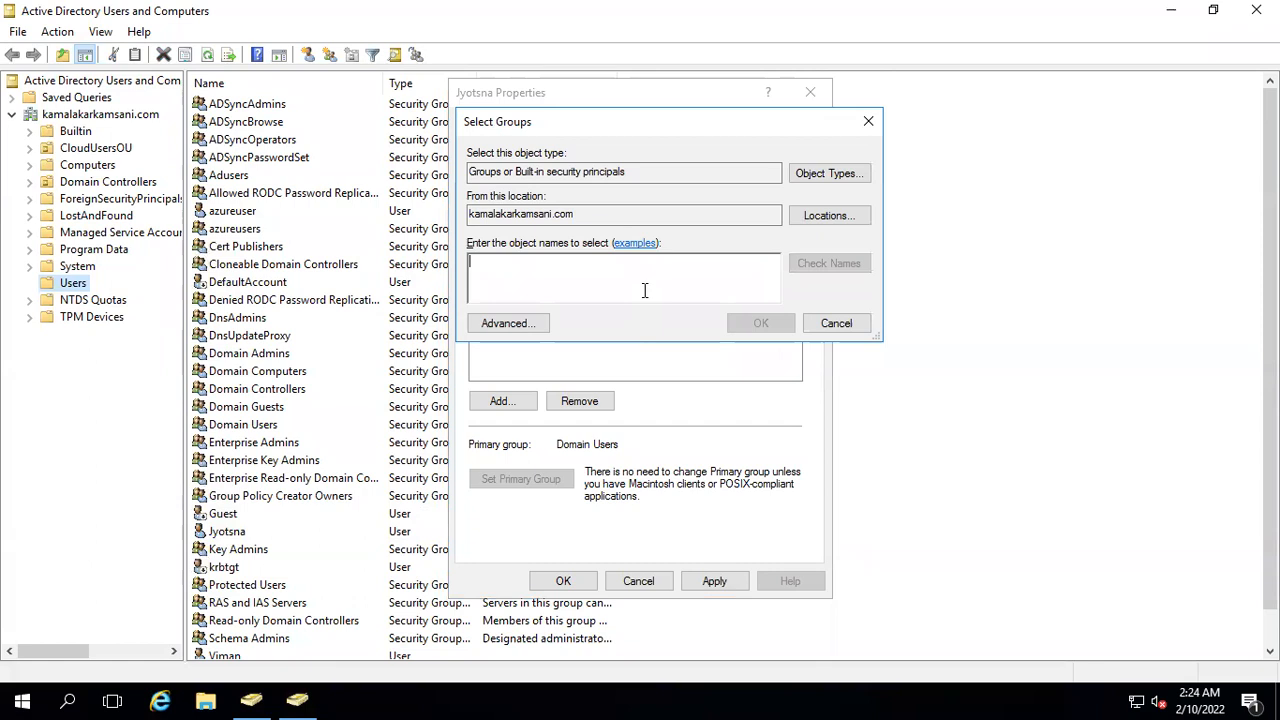
pyautogui.write('ente')
pyautogui.press('Return')
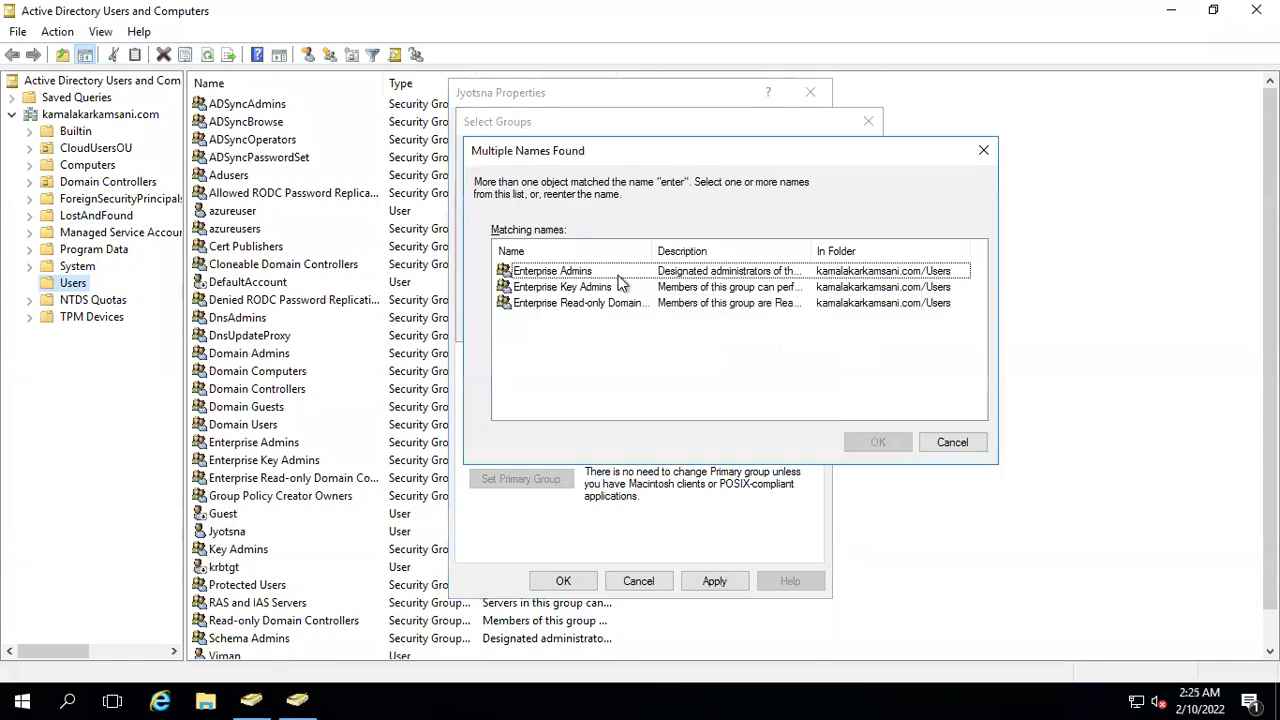
pyautogui.click(618, 276)
pyautogui.click(876, 443)
pyautogui.click(755, 325)
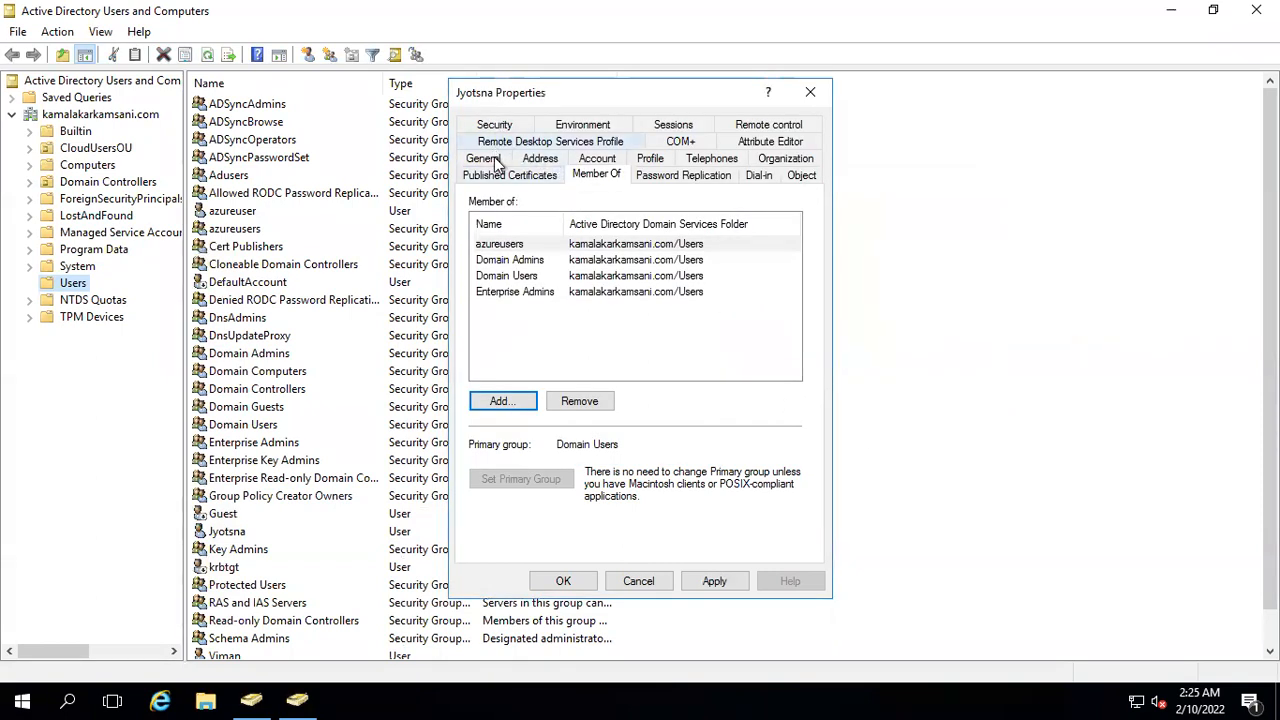
# - Check the user's general details and logon name, and save the account's property changes
pyautogui.click(484, 159)
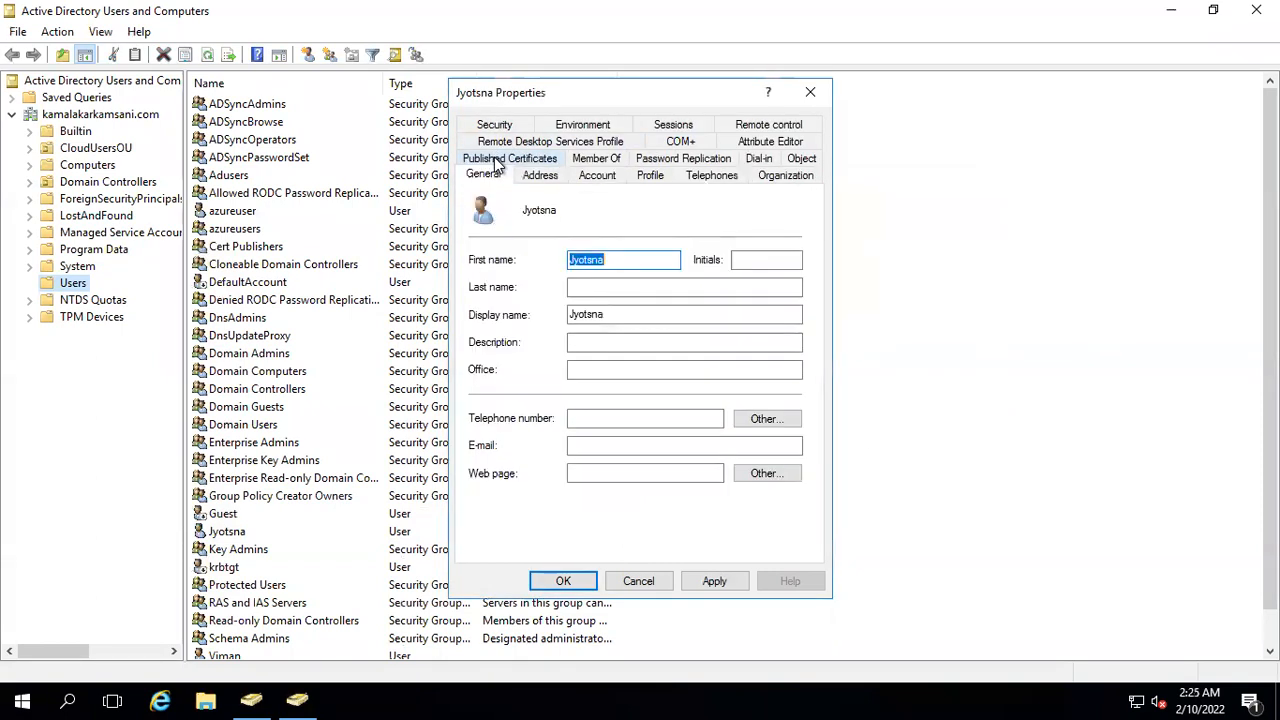
pyautogui.click(594, 178)
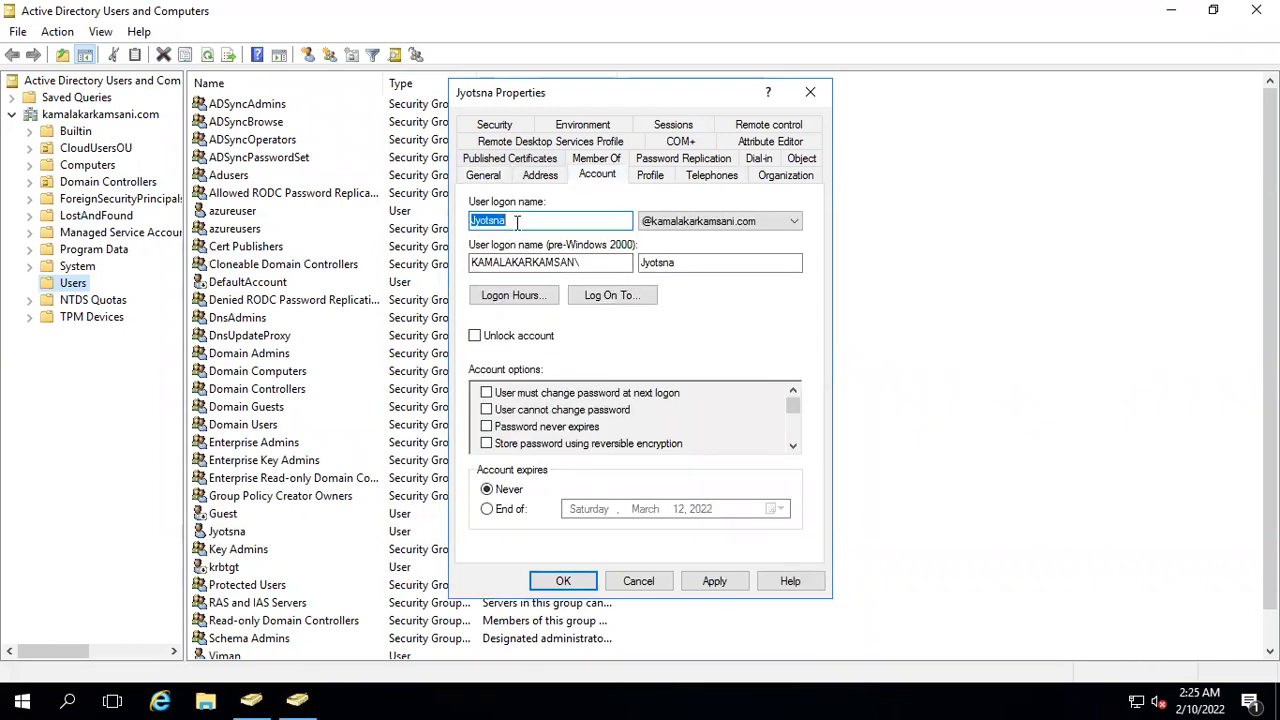
pyautogui.click(563, 581)
# - Examine the group memberships of the last user in the Users container and close its properties without changes
pyautogui.moveTo(930, 12)
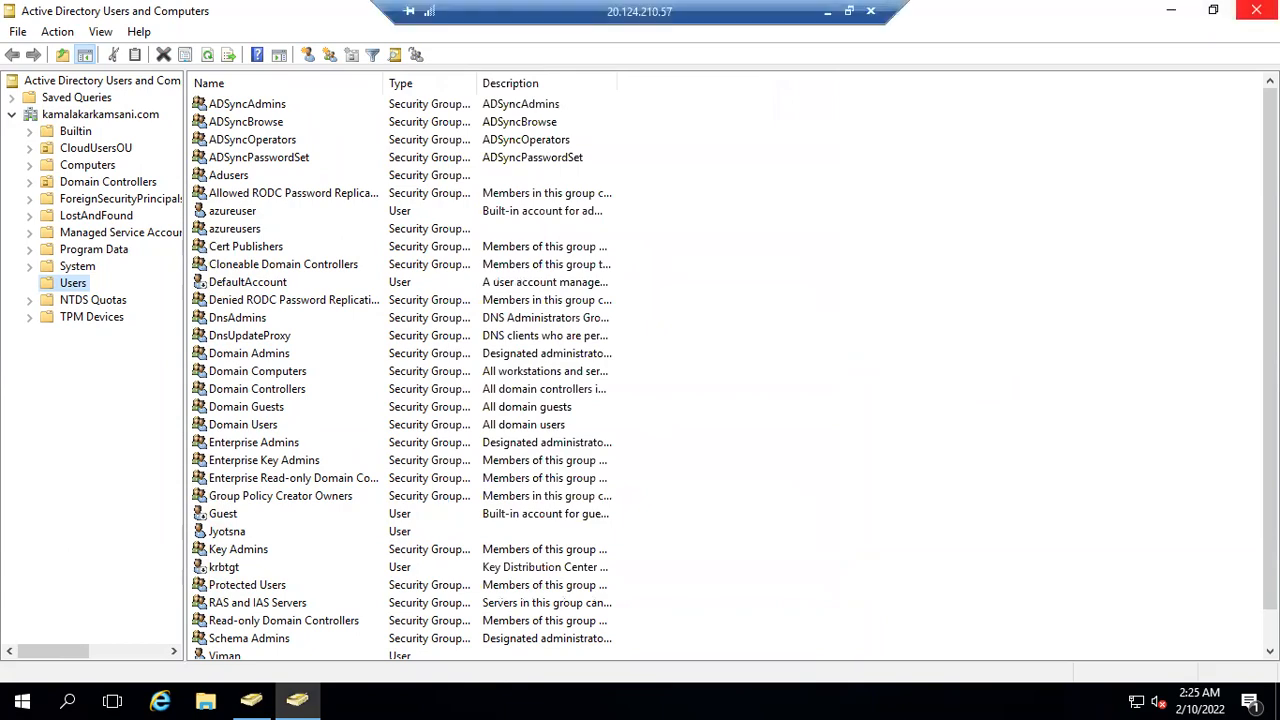
pyautogui.click(813, 10)
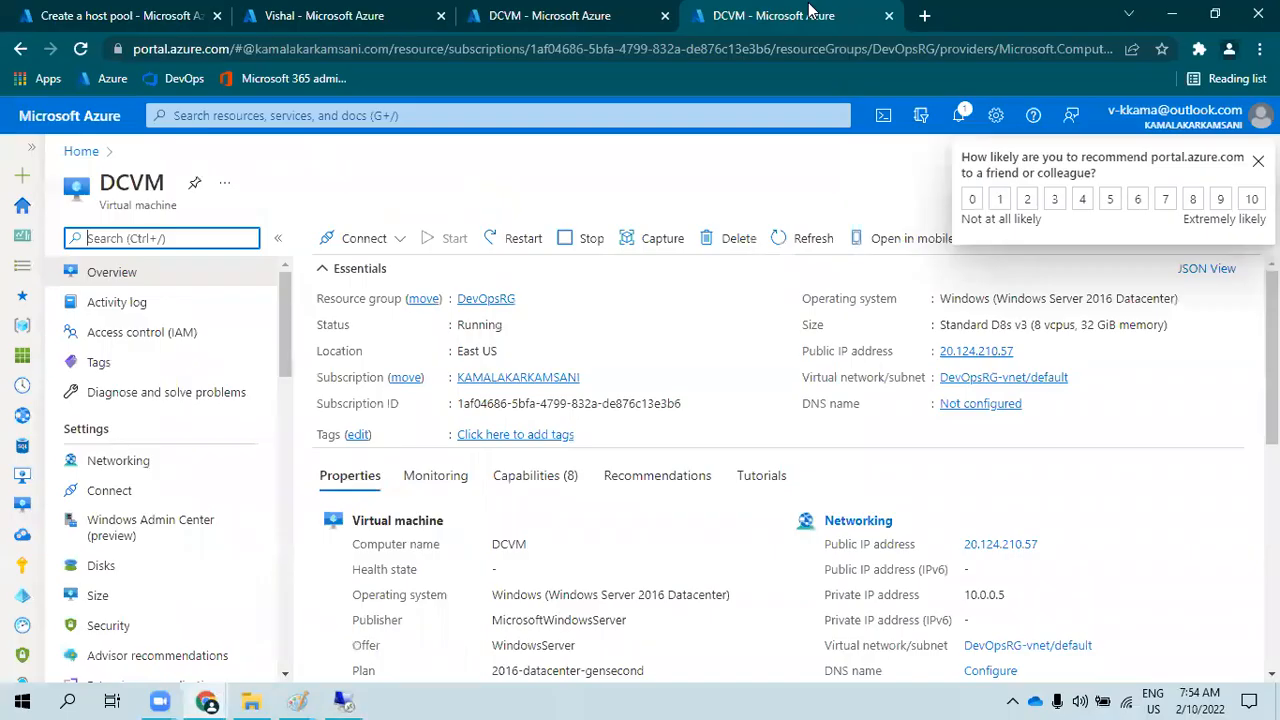
pyautogui.click(343, 701)
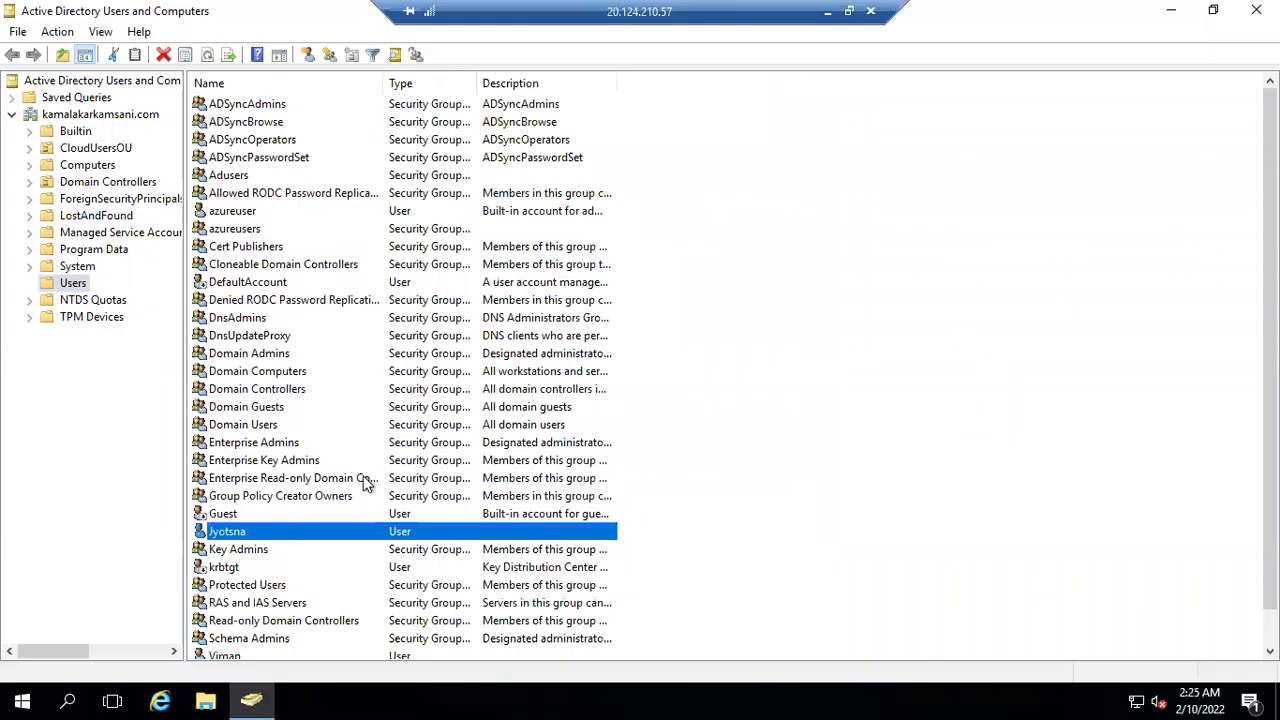
pyautogui.click(226, 588)
pyautogui.press('v')
pyautogui.press('Down')
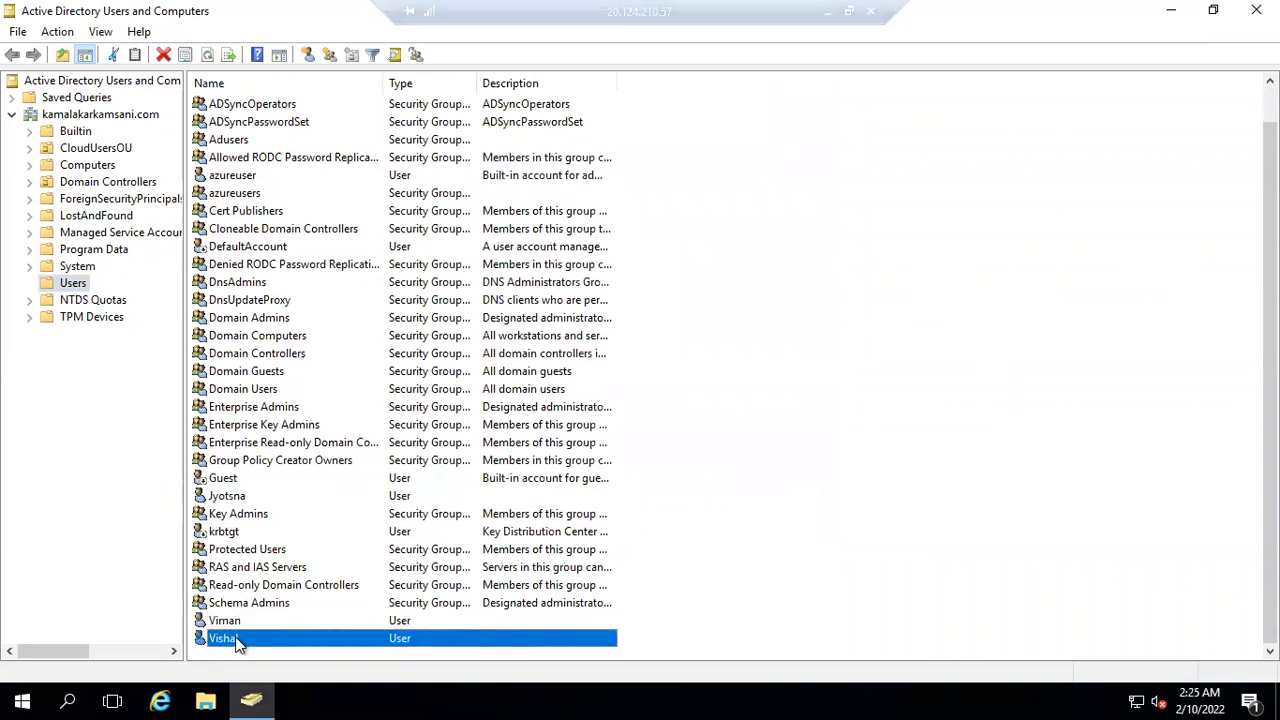
pyautogui.doubleClick(241, 633)
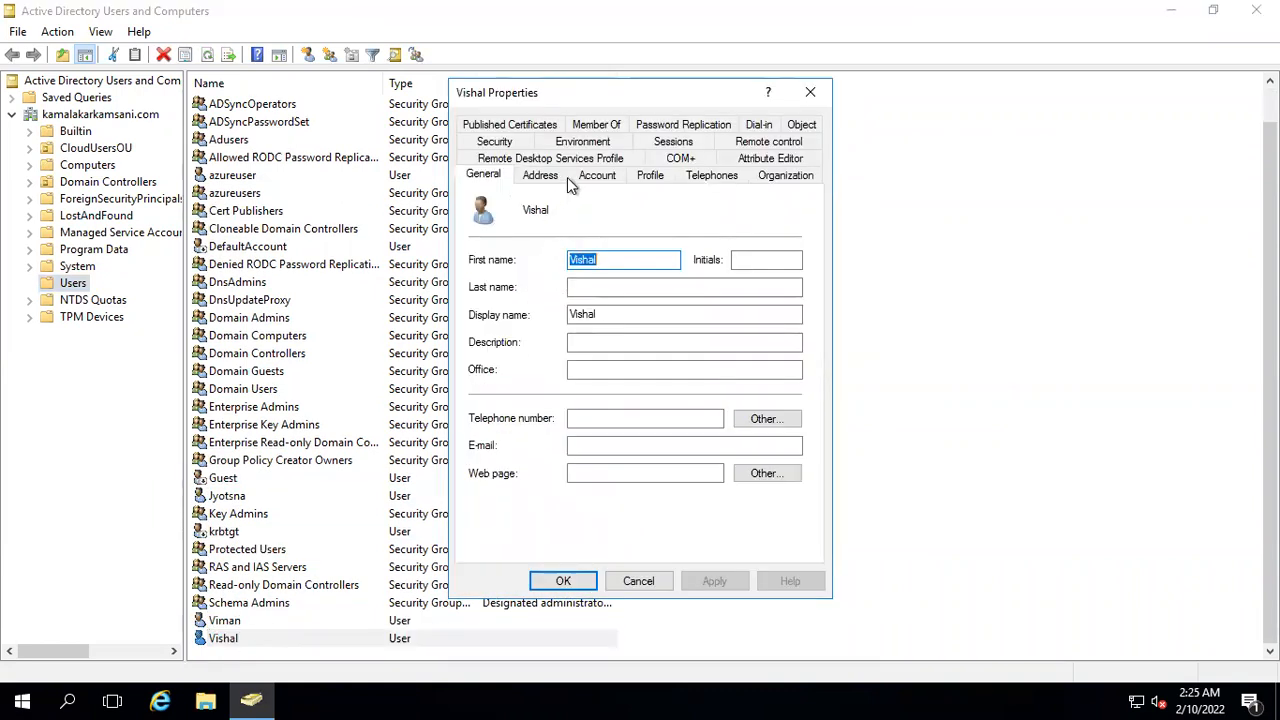
pyautogui.click(598, 127)
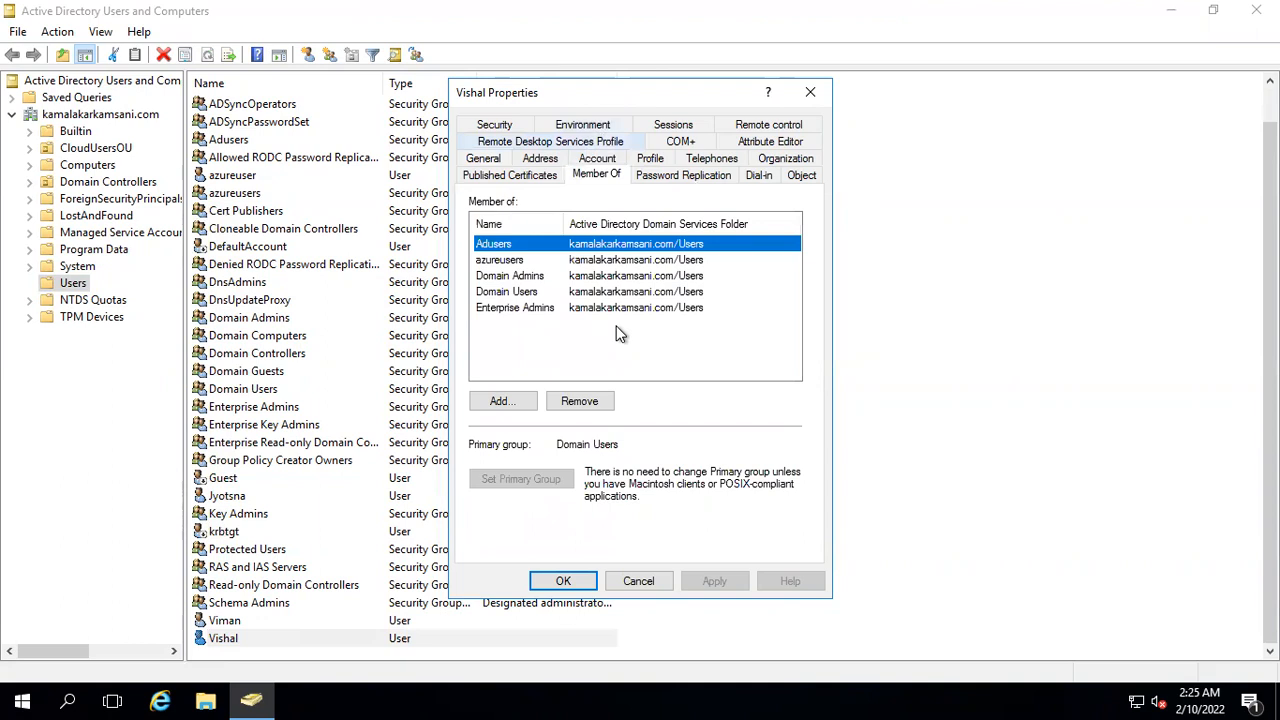
pyautogui.click(622, 582)
# - Minimize the remote session and copy the user principal name from the user's profile page in the Azure portal
pyautogui.moveTo(615, 10)
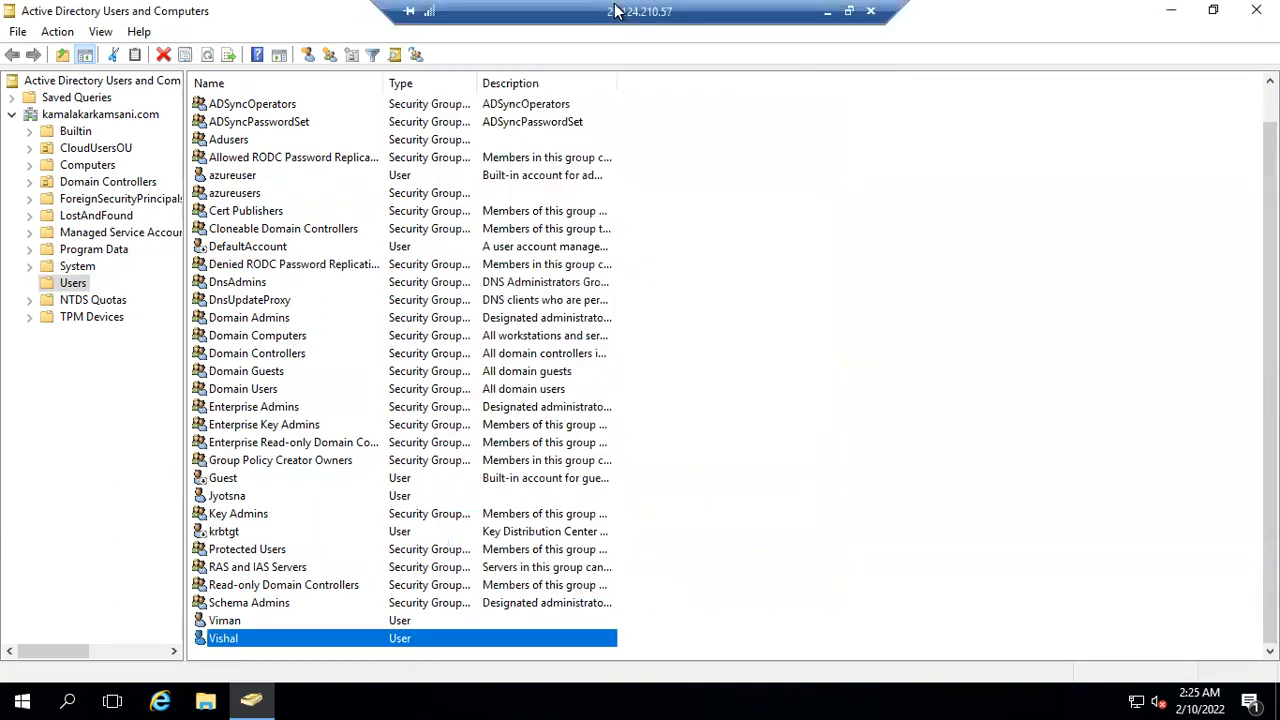
pyautogui.click(827, 11)
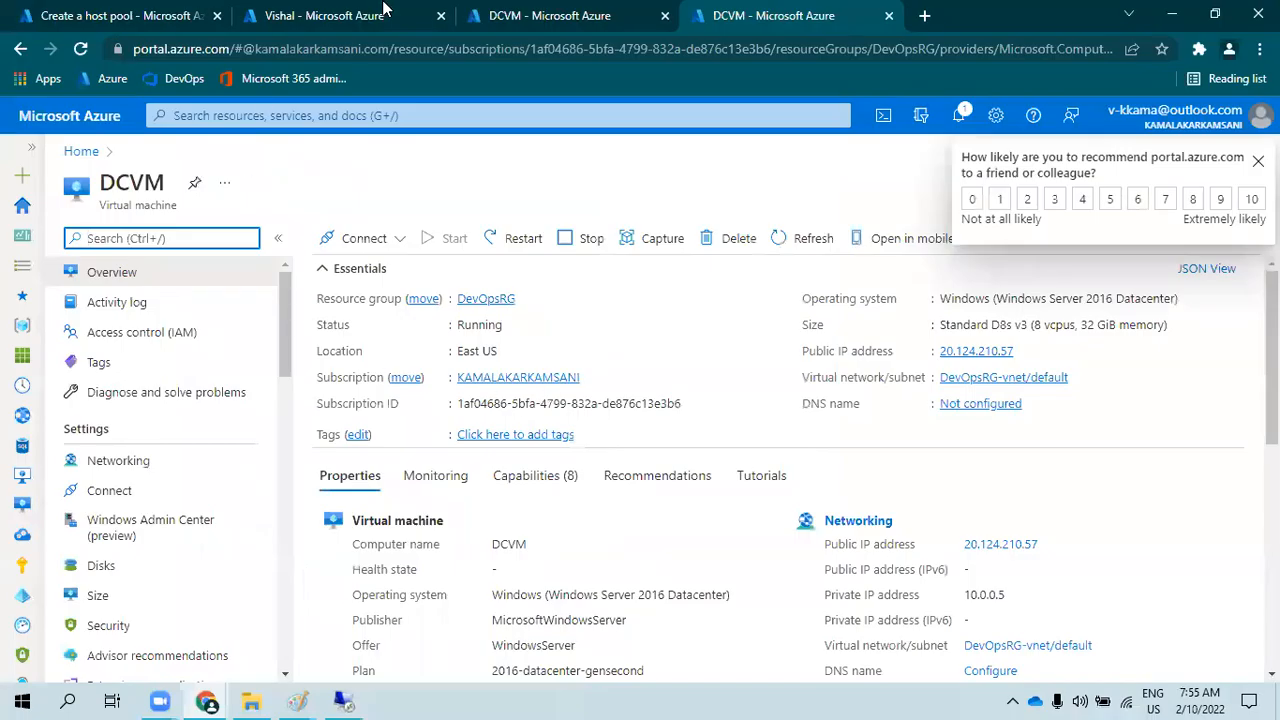
pyautogui.click(519, 10)
pyautogui.click(331, 10)
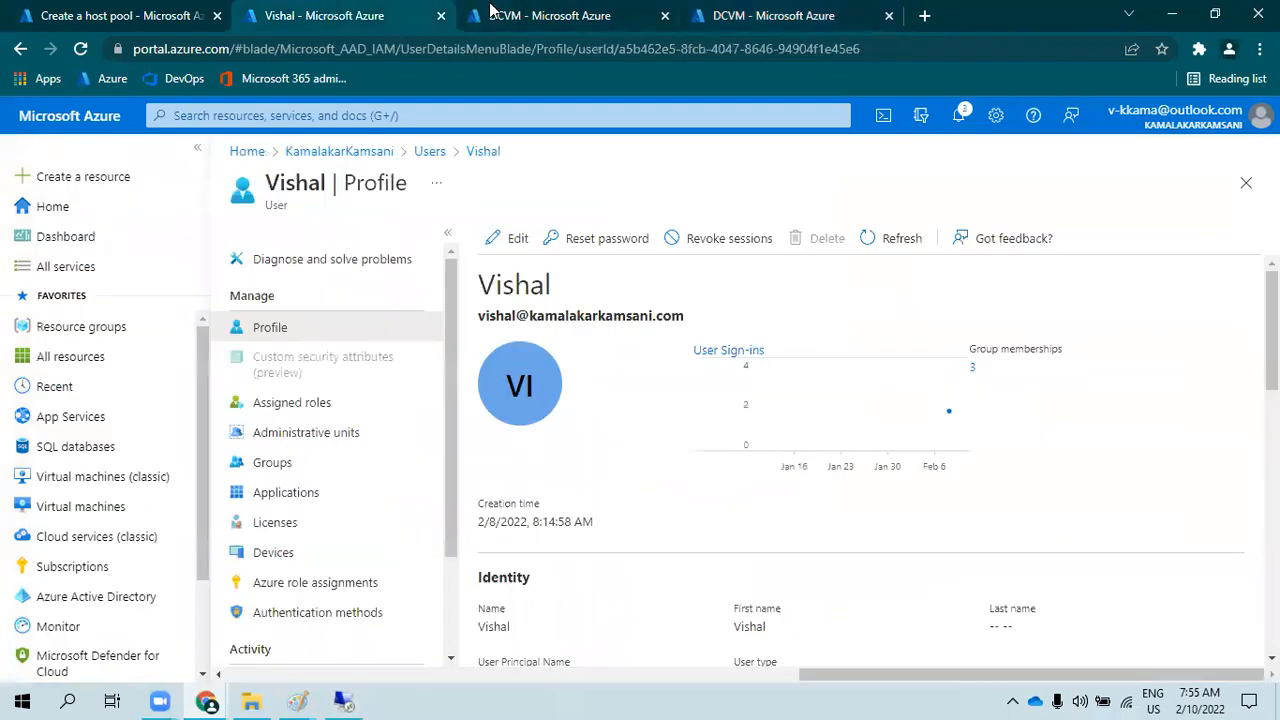
pyautogui.tripleClick(594, 318)
pyautogui.hotkey('ctrl', 'c')
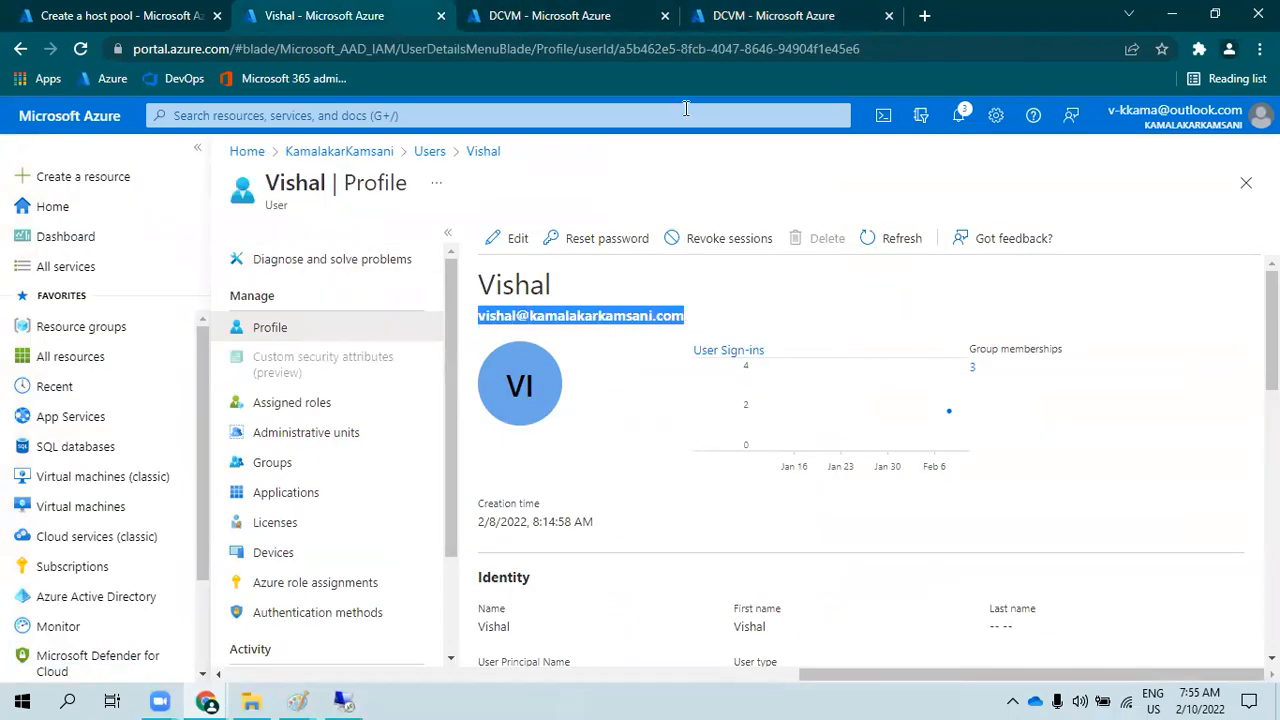
# - On the host pool creation form, paste the copied account as the AD domain join UPN and enter its password
pyautogui.click(771, 12)
pyautogui.click(110, 14)
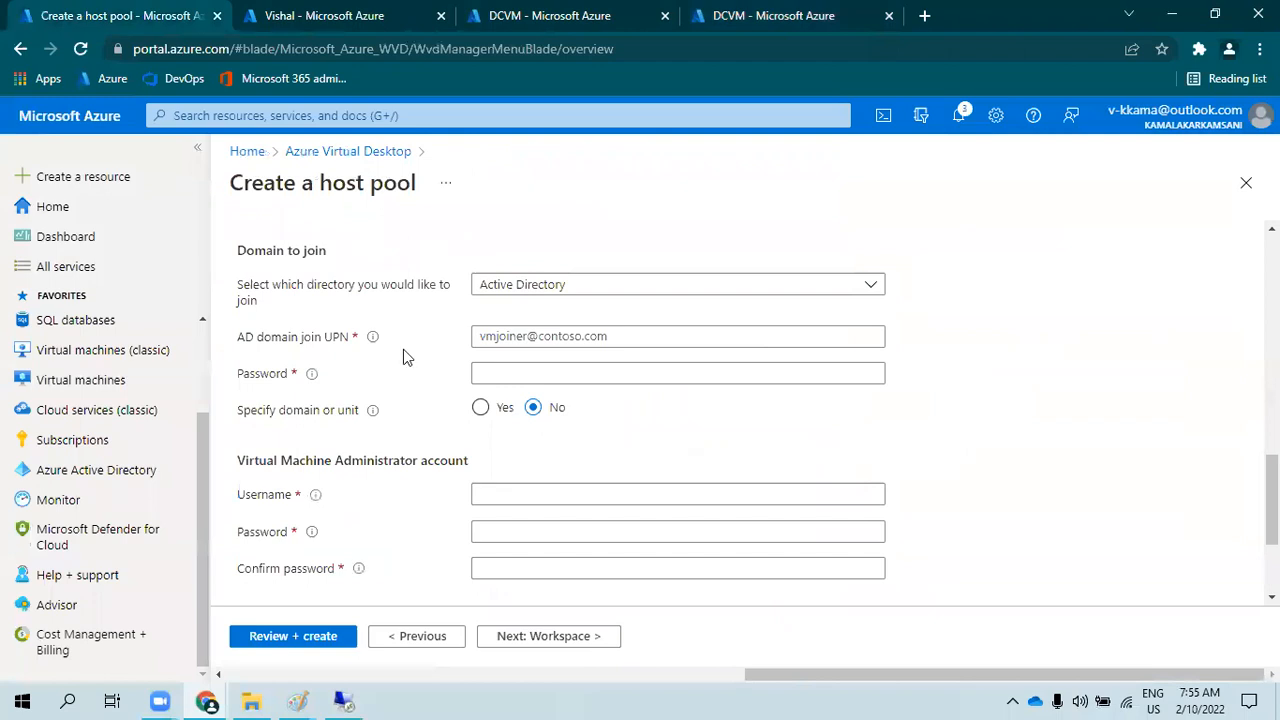
pyautogui.click(511, 338)
pyautogui.hotkey('ctrl', 'v')
pyautogui.click(535, 373)
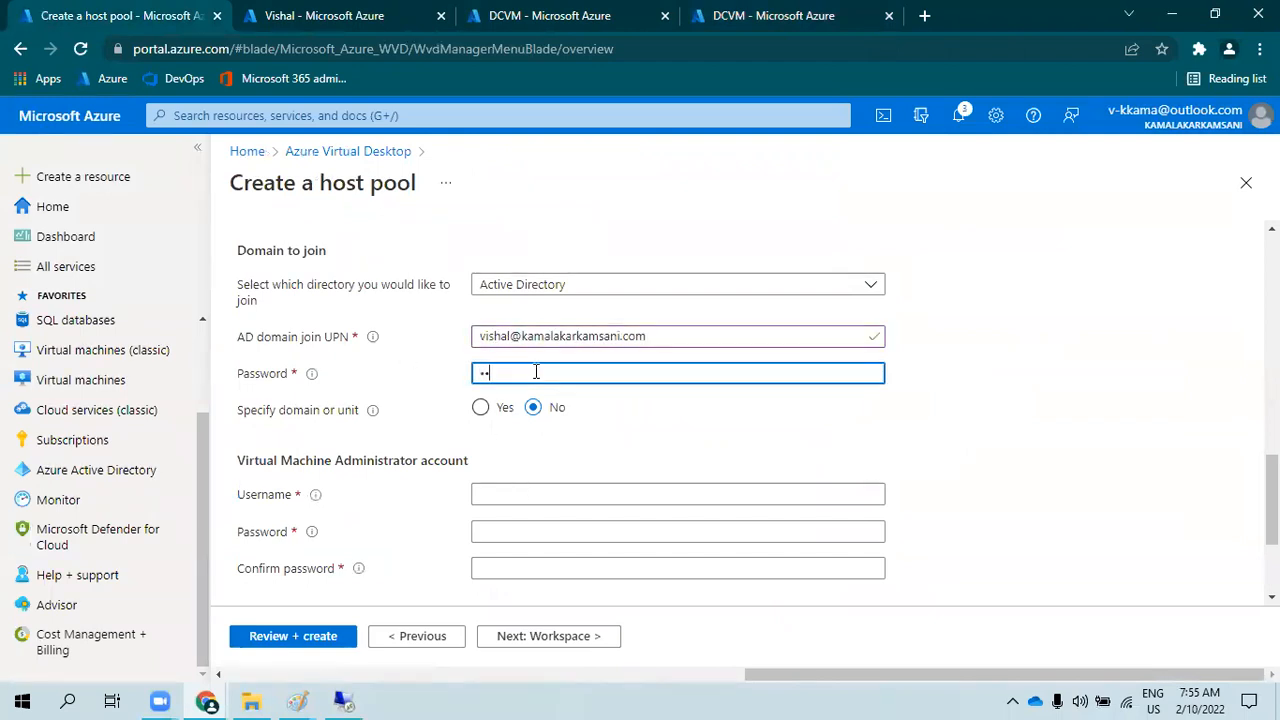
pyautogui.write('••••••••••')
pyautogui.click(417, 458)
# - Set the Virtual Machine Administrator account's username to azureuser, and enter and confirm the account password
pyautogui.scroll(-1, 417, 458)
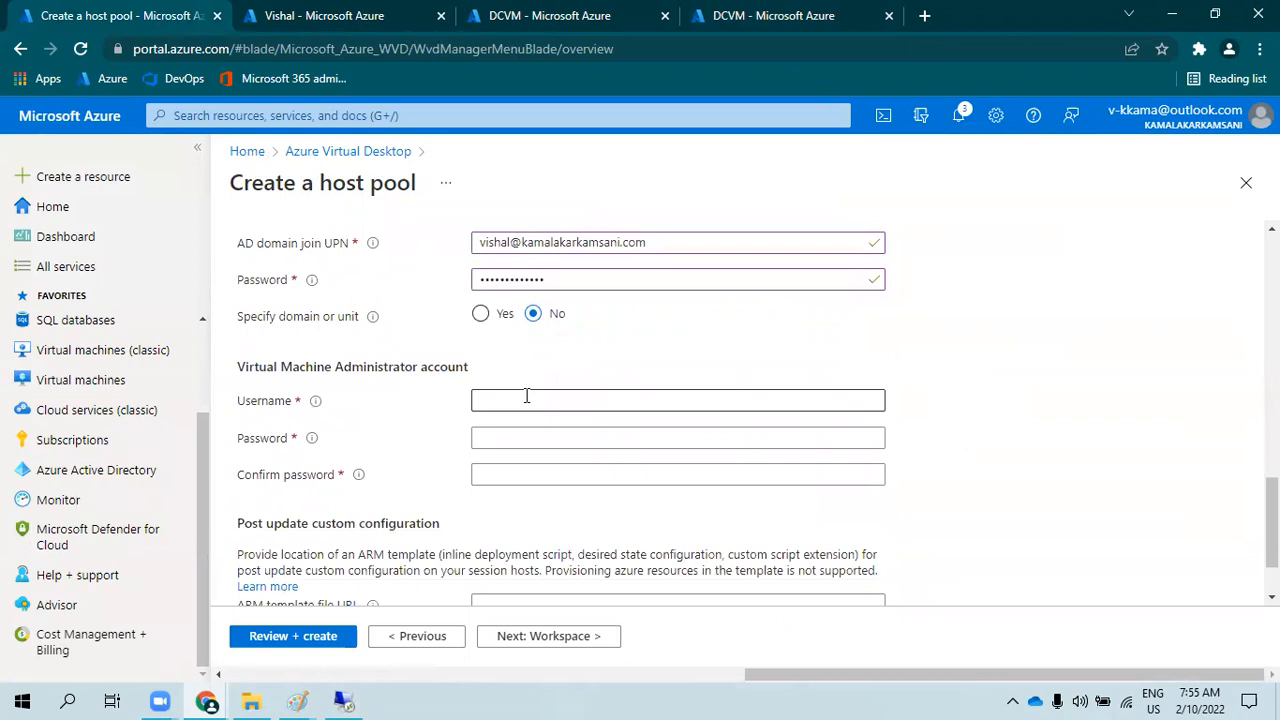
pyautogui.moveTo(266, 367); pyautogui.dragTo(437, 368)
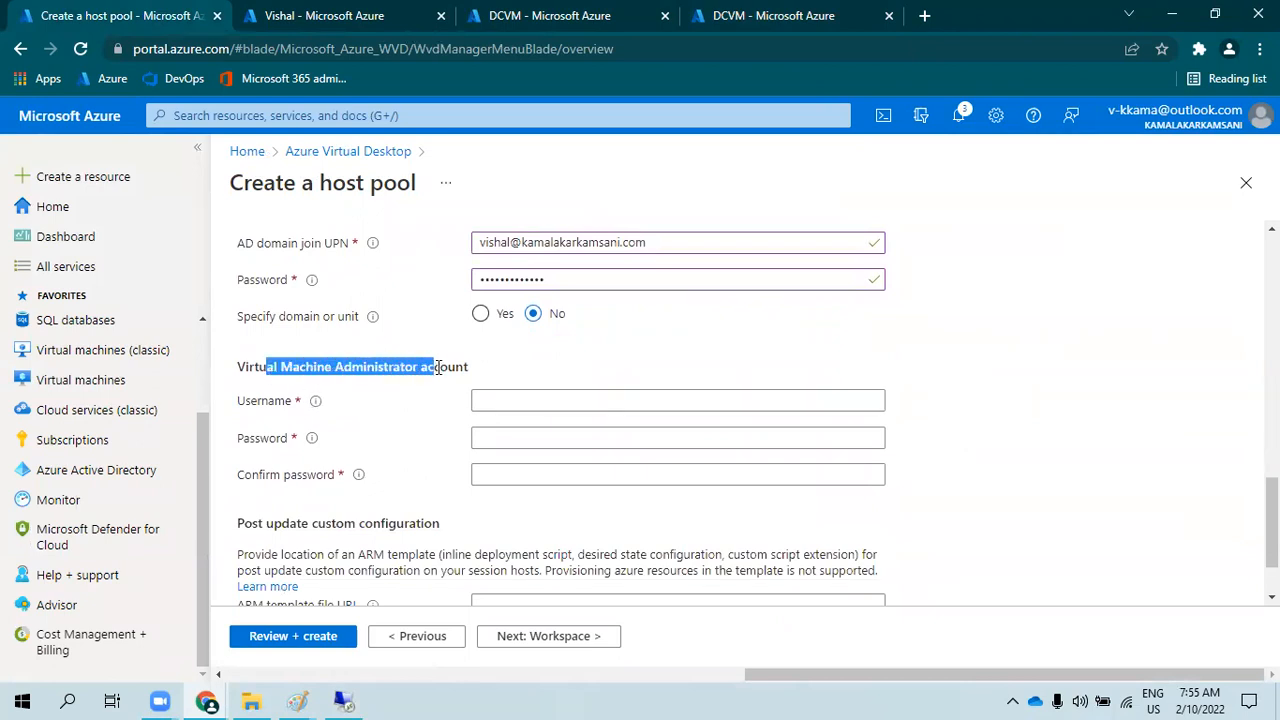
pyautogui.click(480, 398)
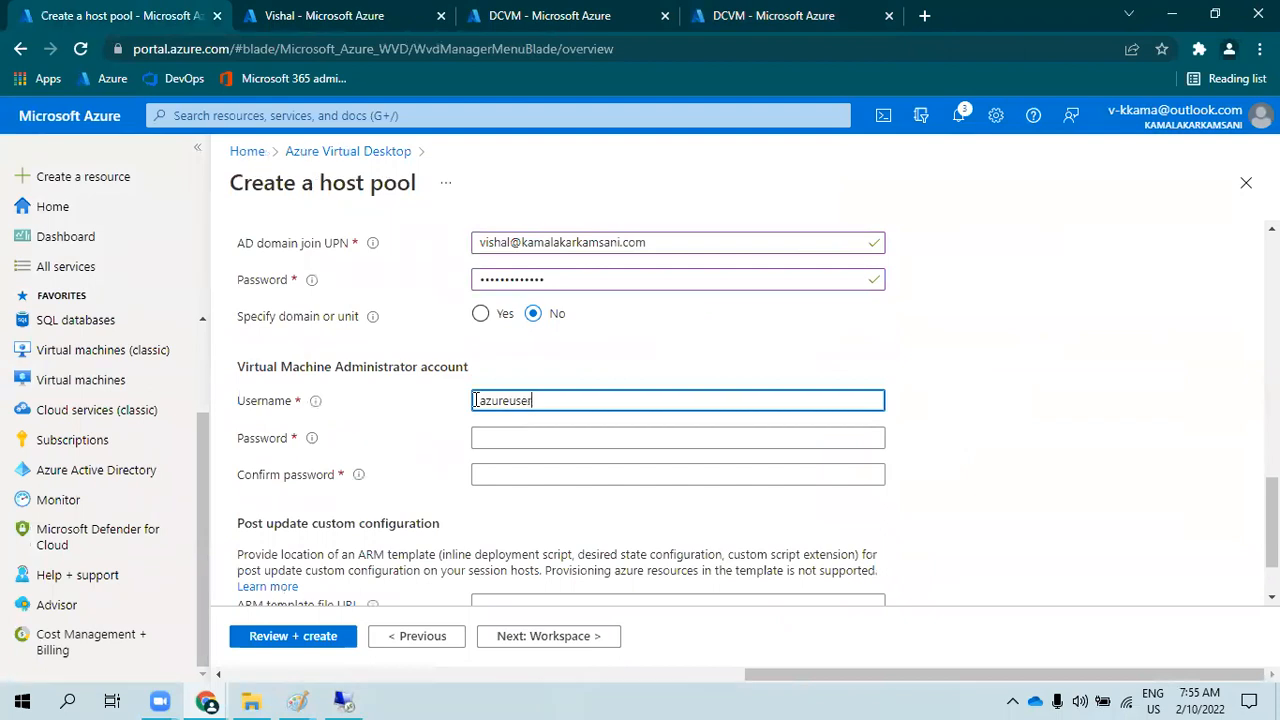
pyautogui.press('Tab')
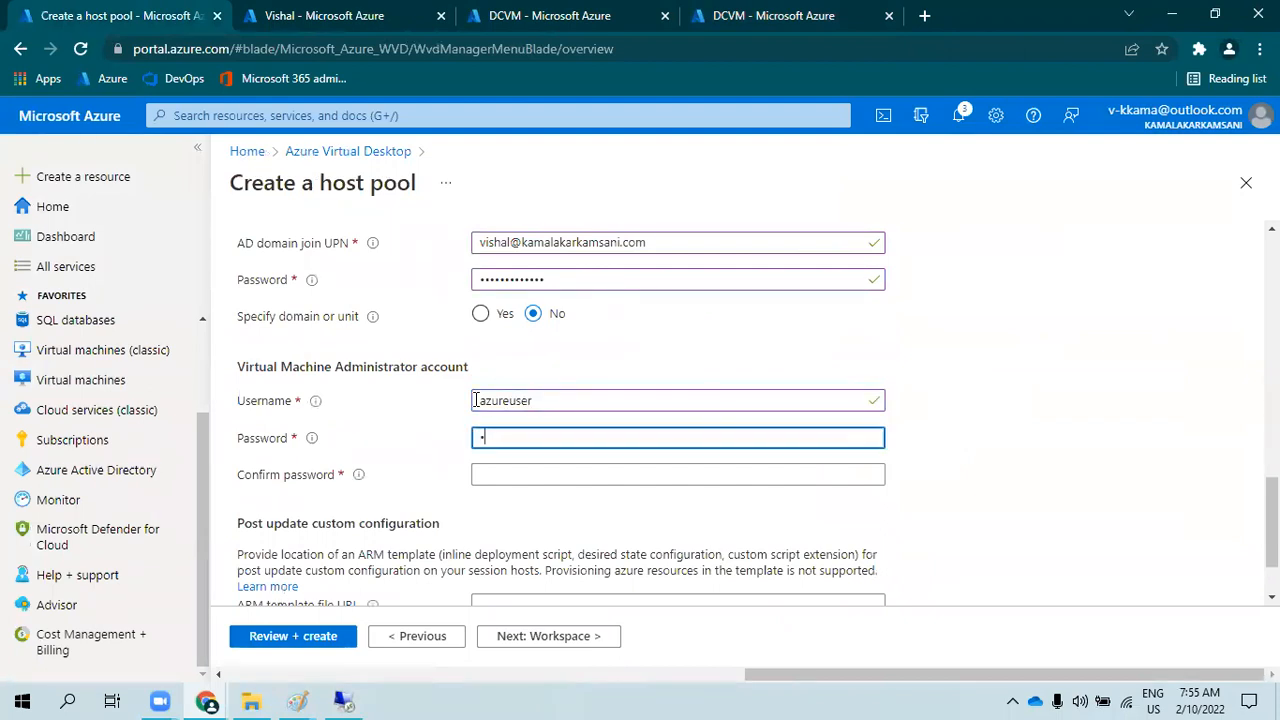
pyautogui.write('•••••••••••')
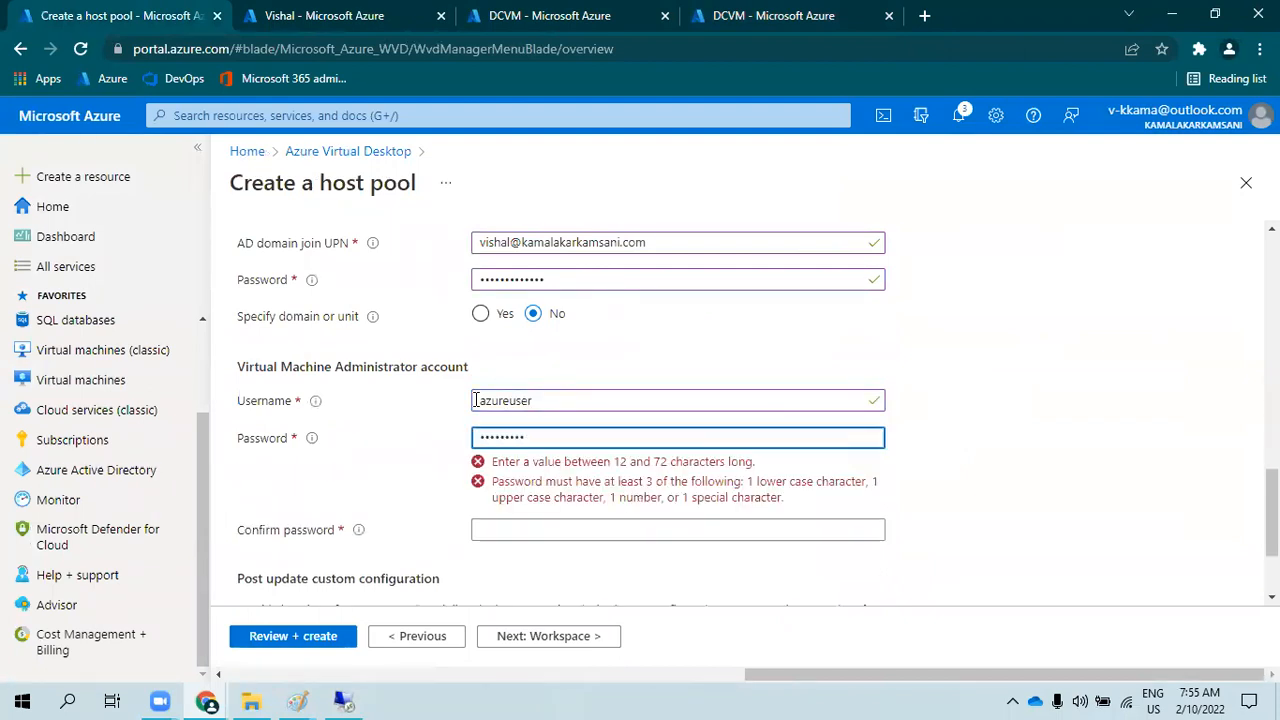
pyautogui.press('Tab')
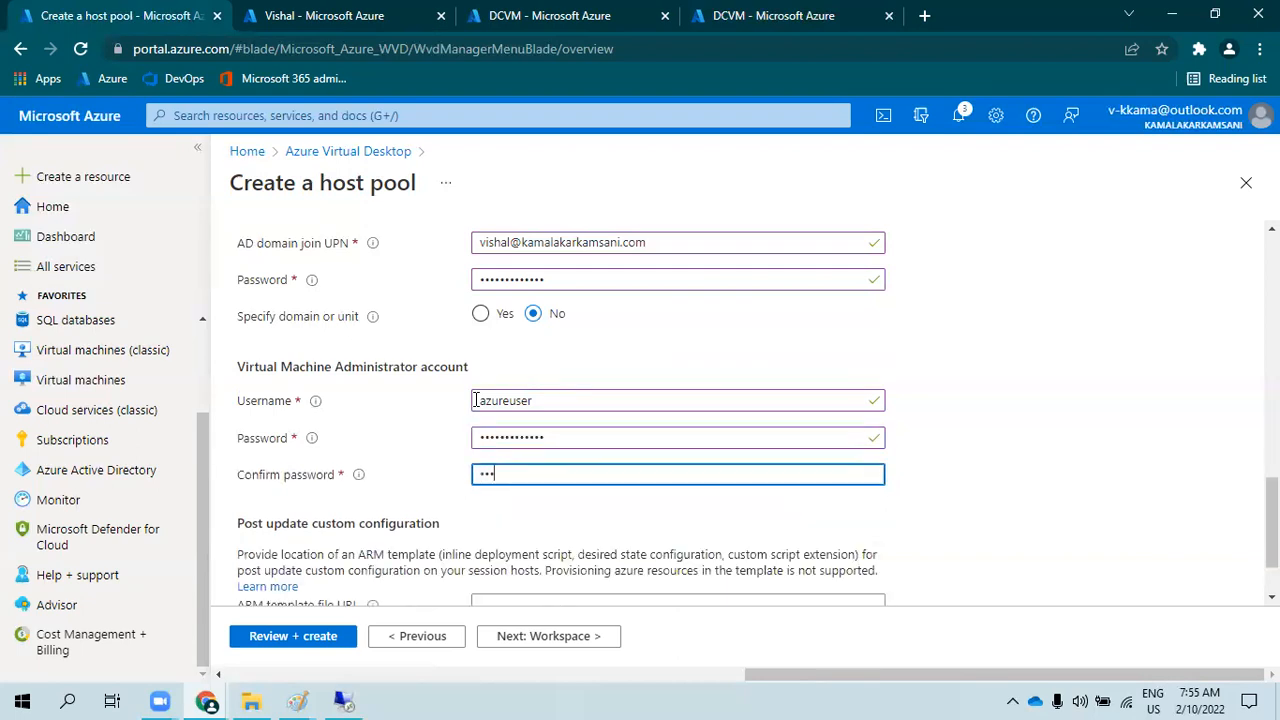
pyautogui.write('••••••••••')
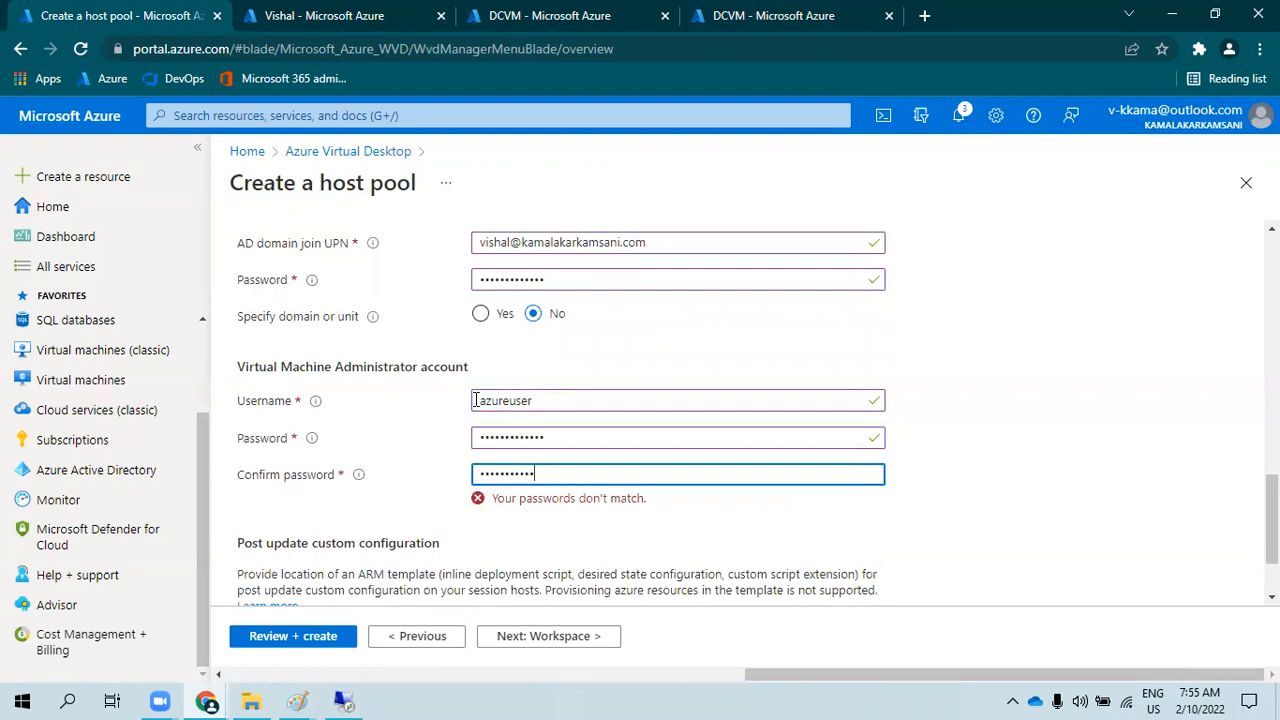
pyautogui.write('•')
pyautogui.scroll(-1, 431, 420)
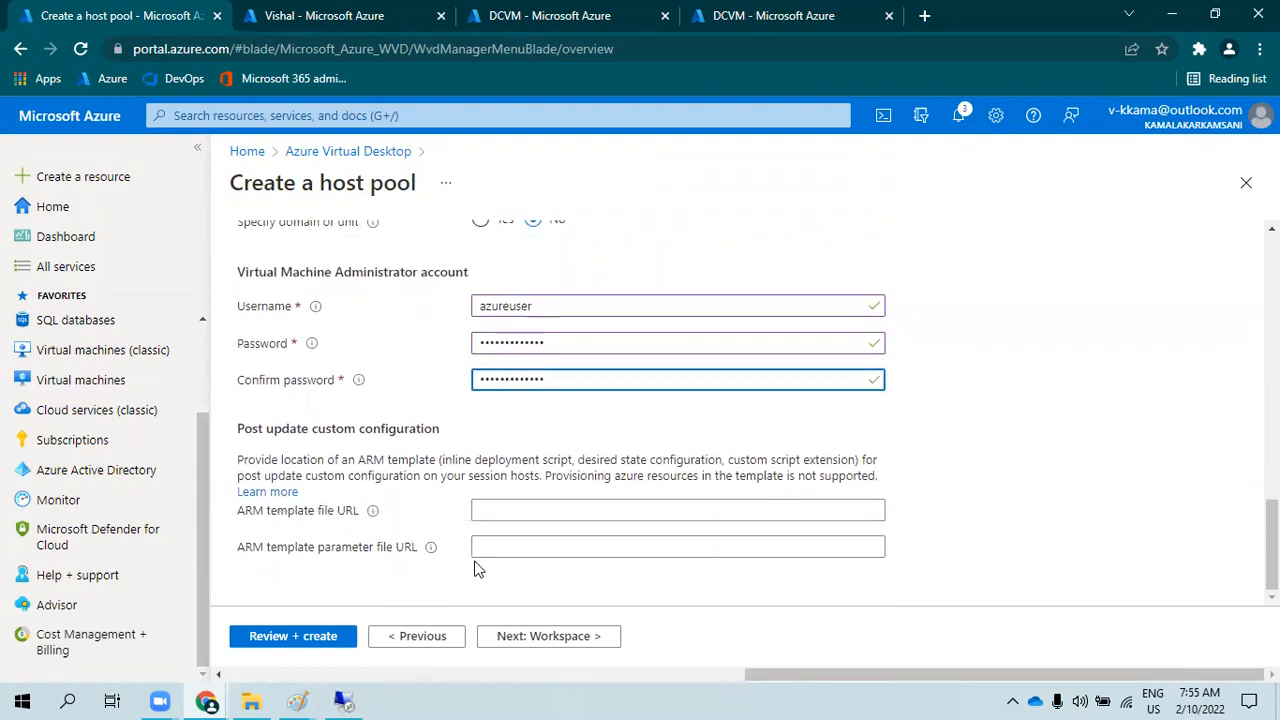
# - Register the desktop app group with a new workspace named wvdworkspace, and proceed to the host pool's Advanced settings
pyautogui.click(563, 636)
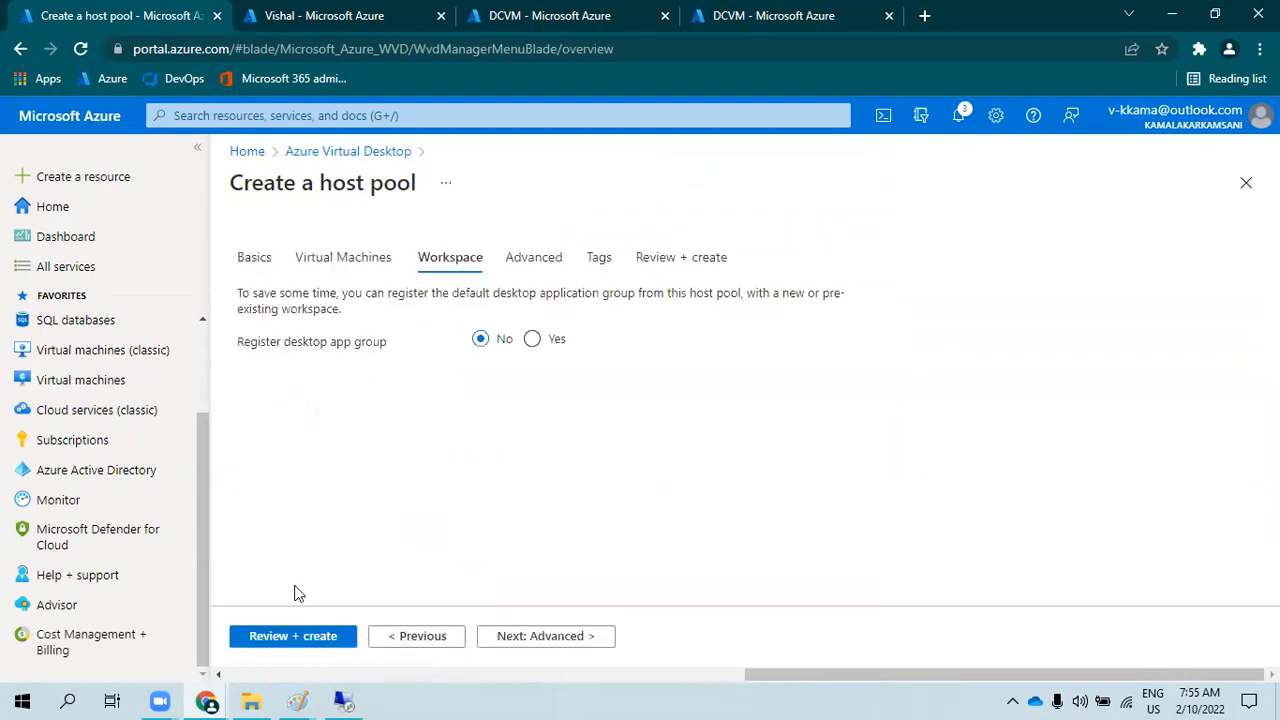
pyautogui.click(532, 340)
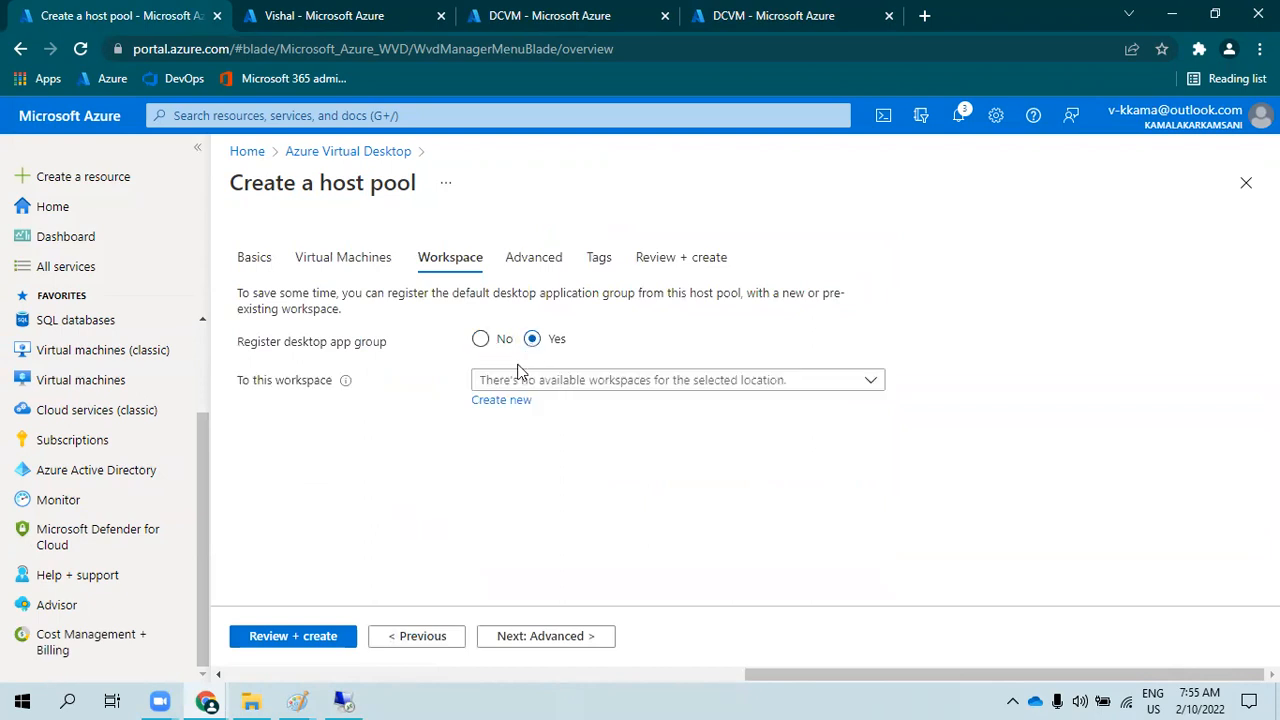
pyautogui.click(507, 400)
pyautogui.write('wvdworks')
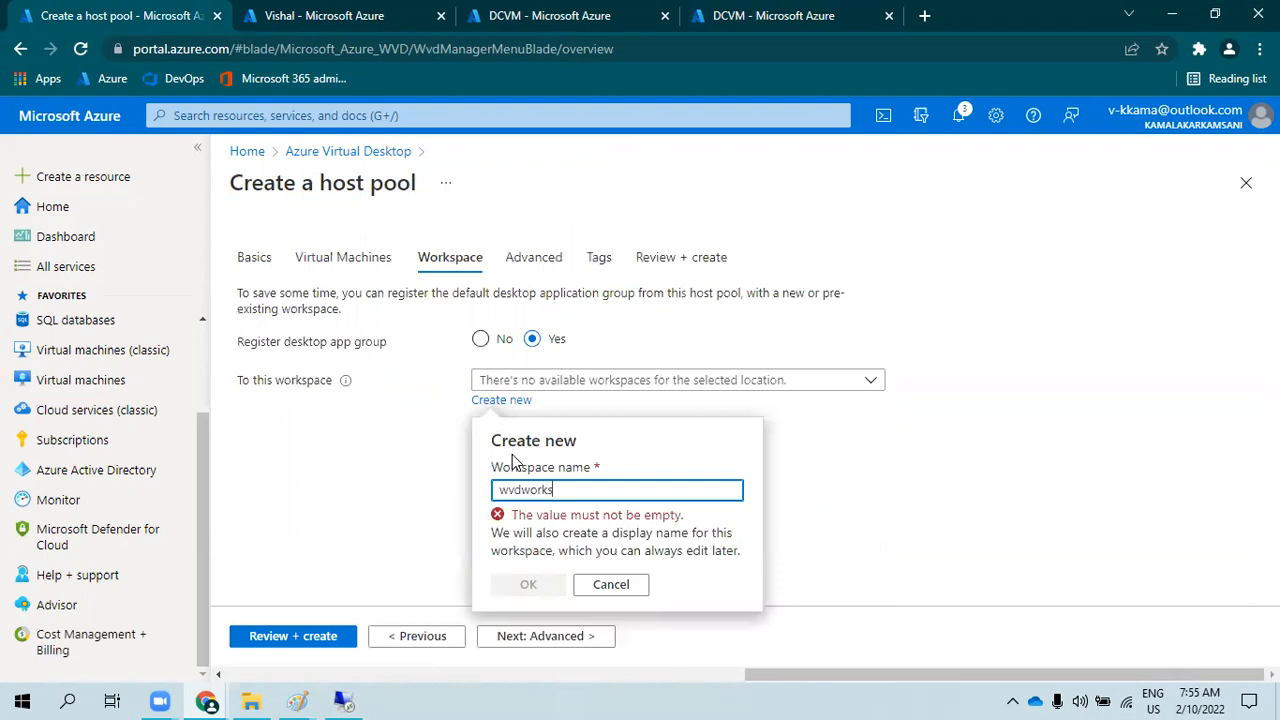
pyautogui.write('pace')
pyautogui.click(540, 565)
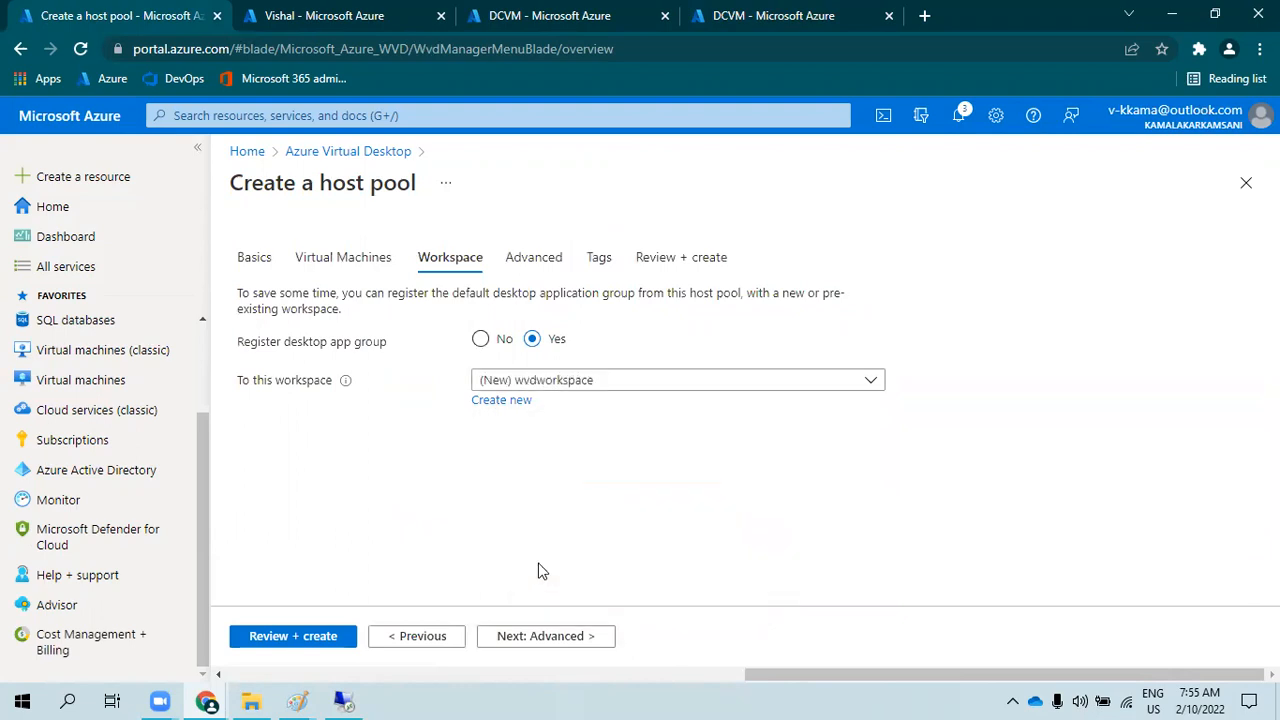
pyautogui.click(557, 638)
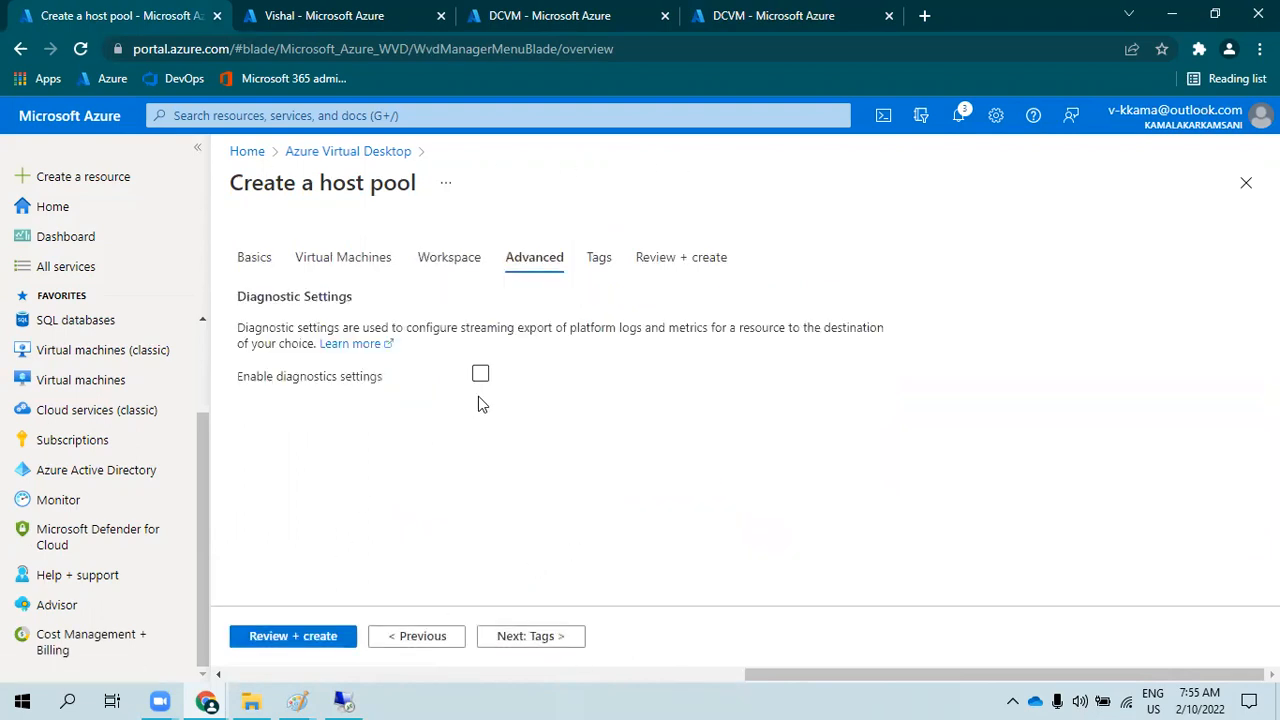
pyautogui.click(479, 376)
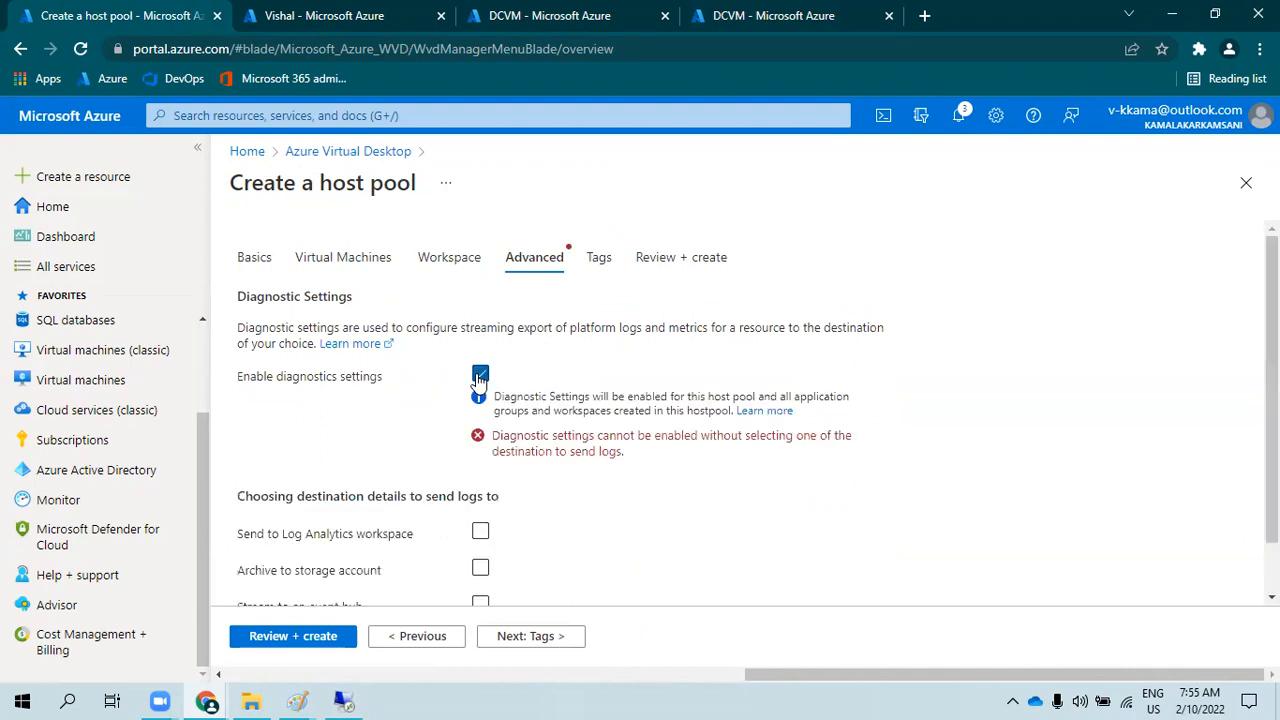
pyautogui.scroll(-1, 506, 514)
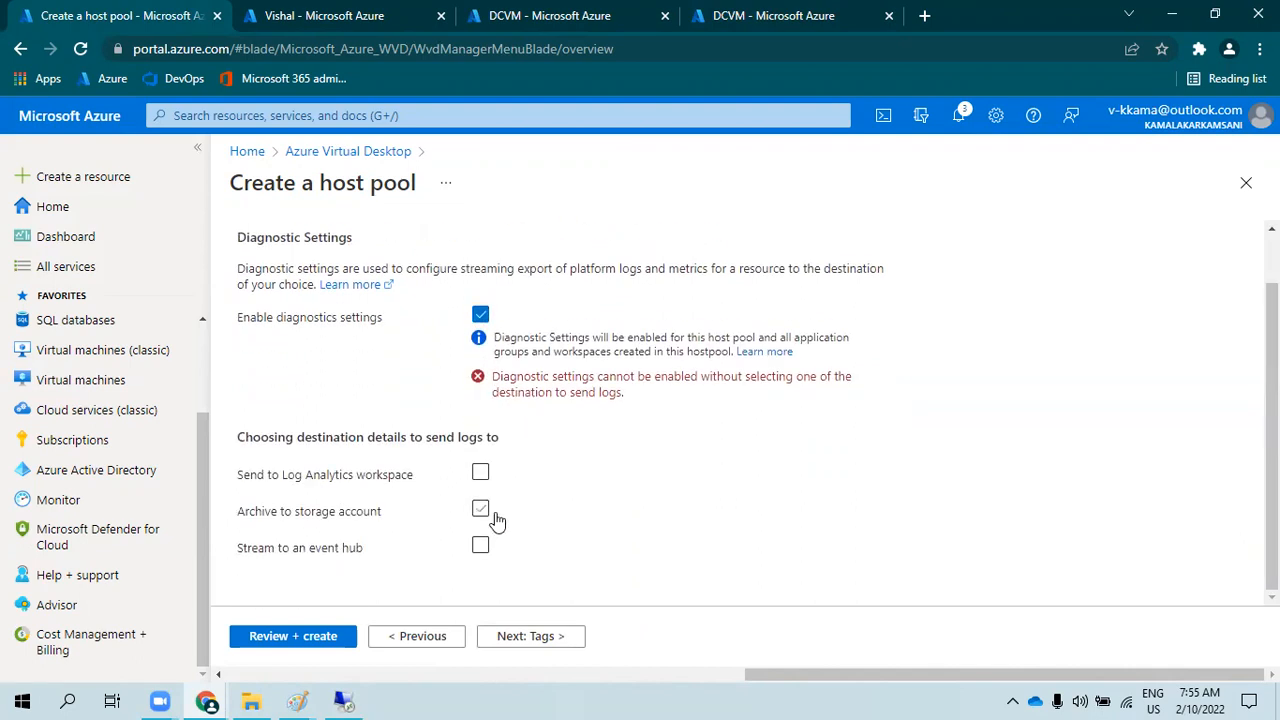
pyautogui.click(479, 474)
pyautogui.click(497, 521)
pyautogui.click(482, 317)
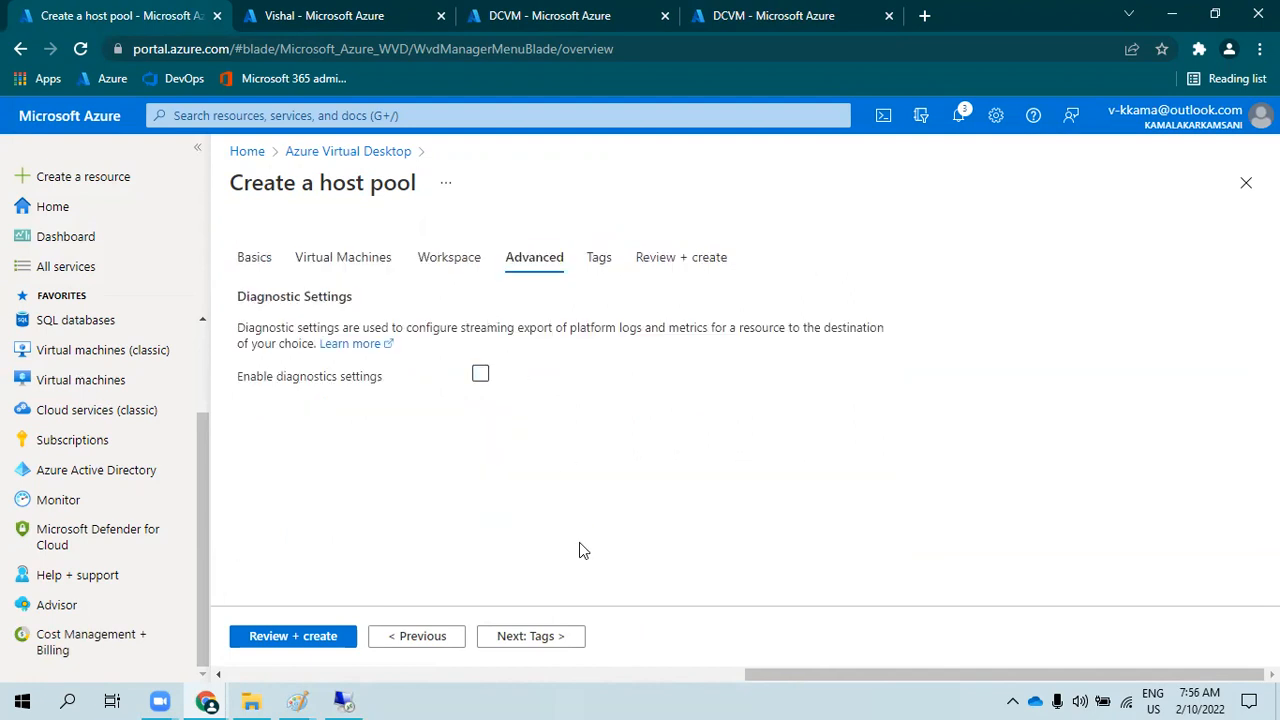
# - Leave the tags empty, review the host pool summary and create the host pool
pyautogui.click(551, 638)
pyautogui.click(551, 638)
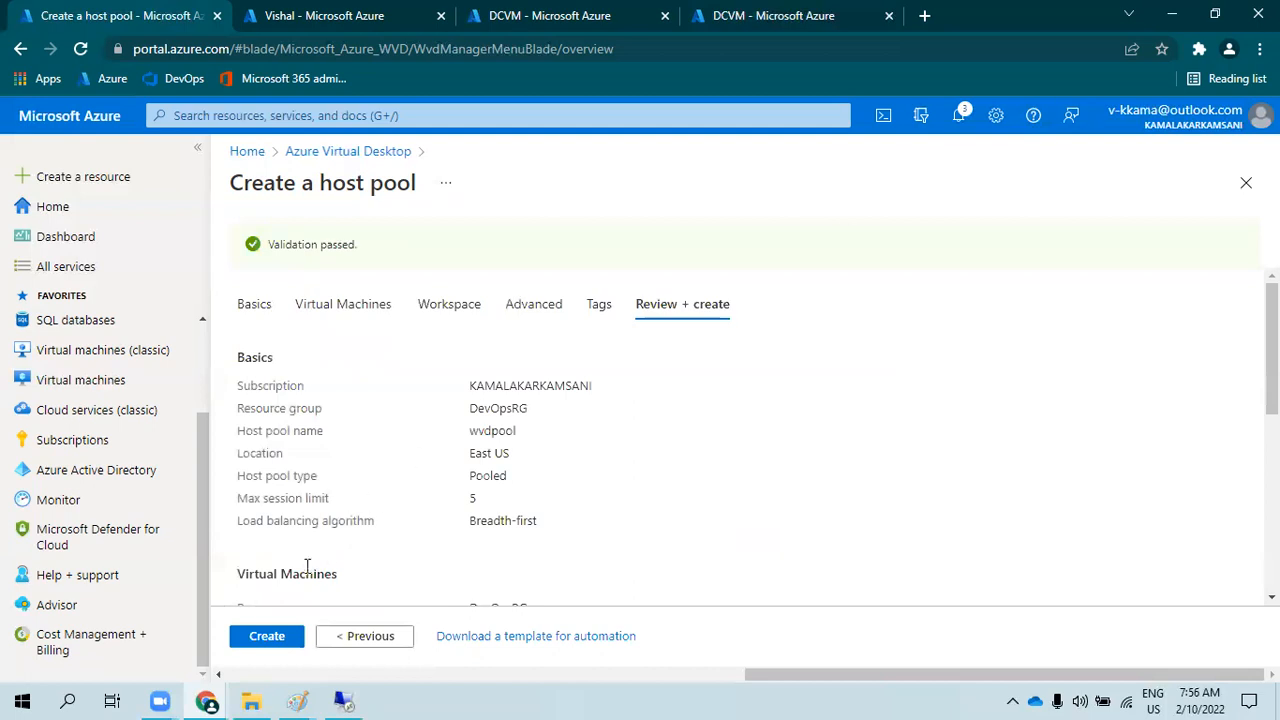
pyautogui.scroll(-10, 347, 545)
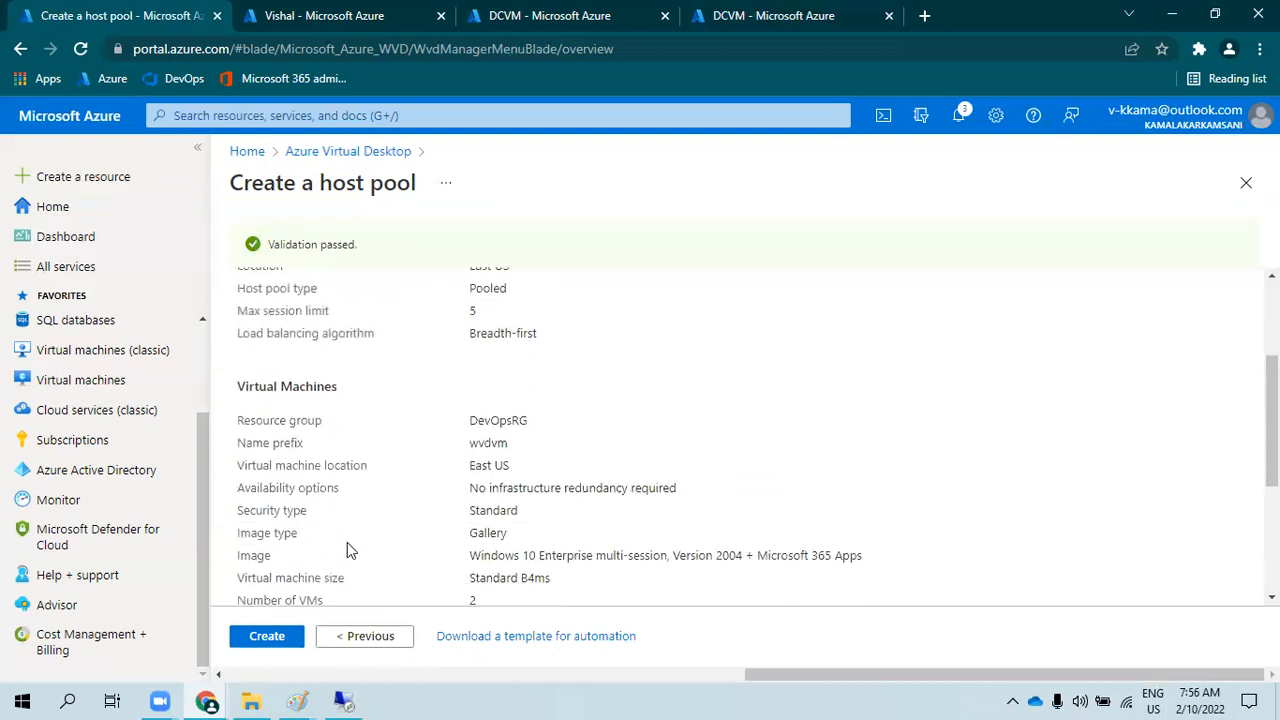
pyautogui.click(252, 640)
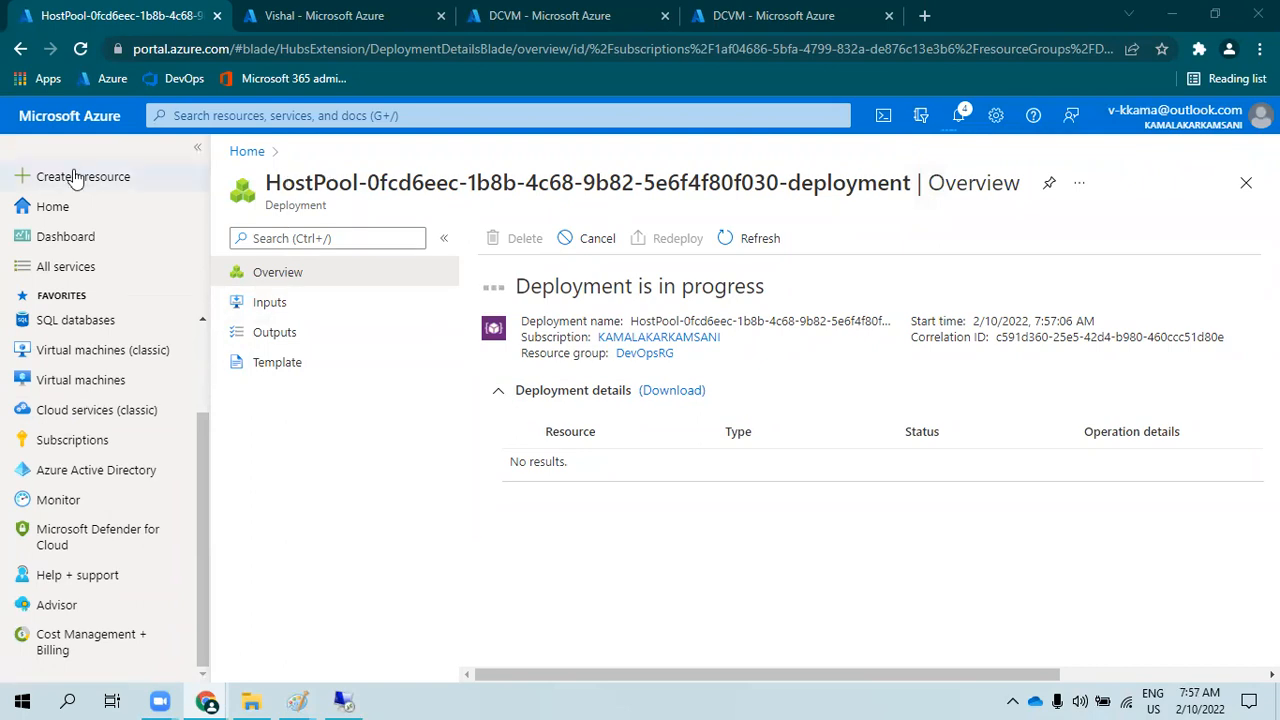
# - Open the Azure Active Directory licenses and list all licensed products
pyautogui.click(83, 474)
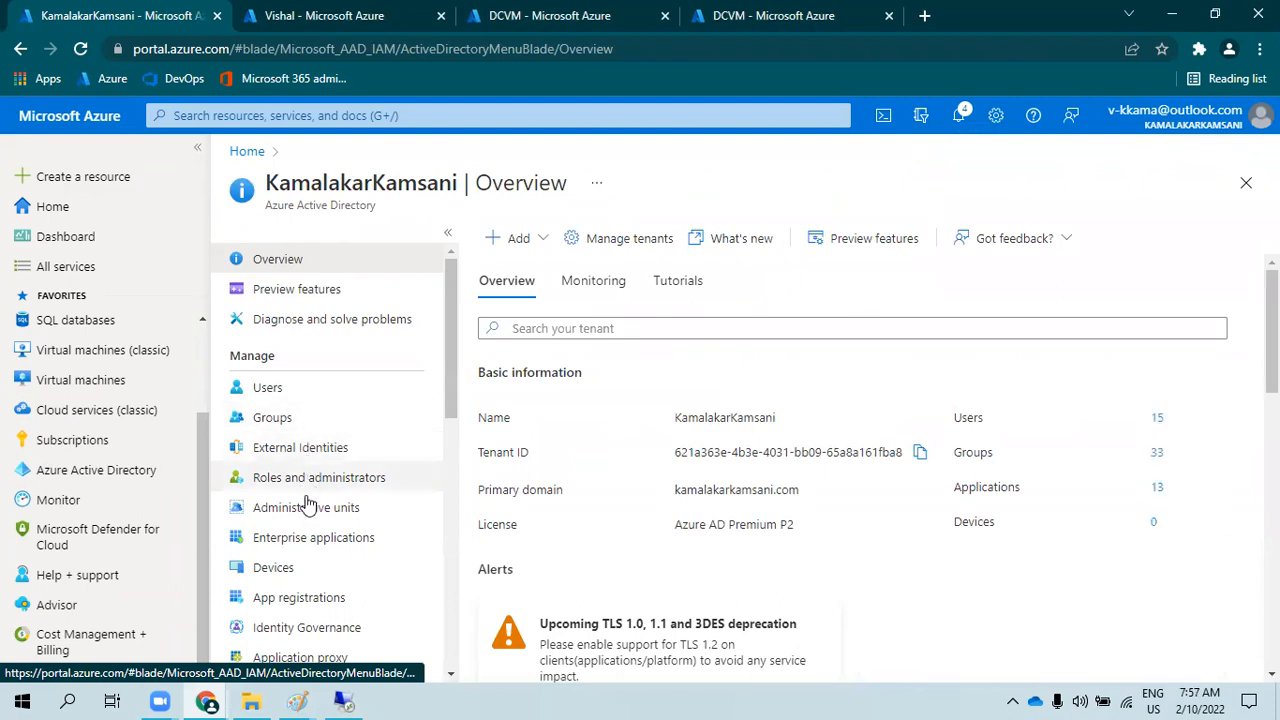
pyautogui.scroll(-3, 318, 565)
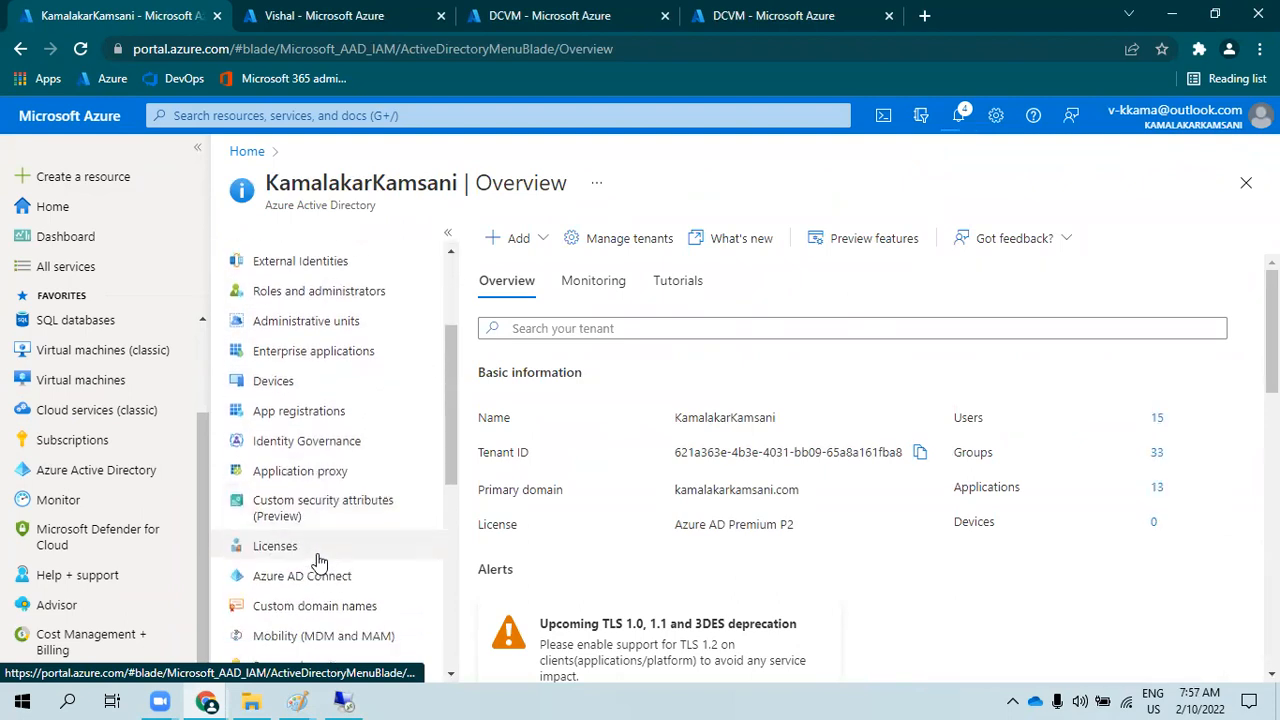
pyautogui.click(314, 550)
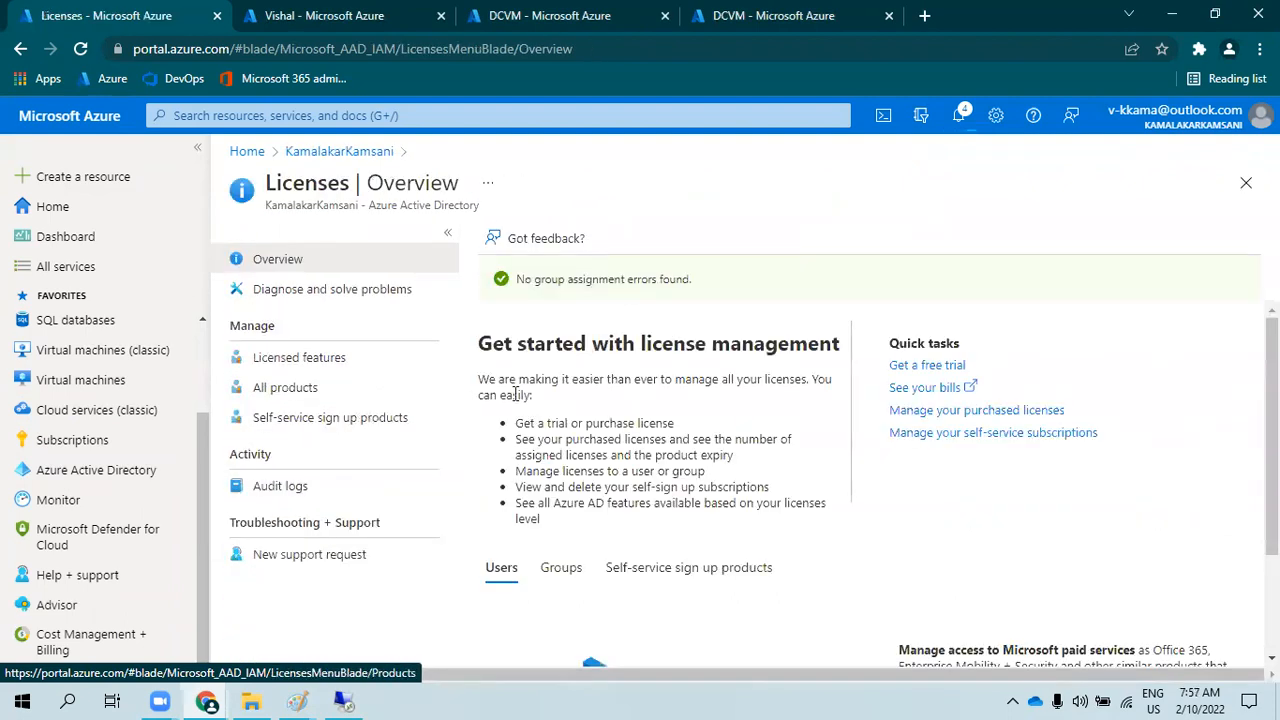
pyautogui.click(314, 387)
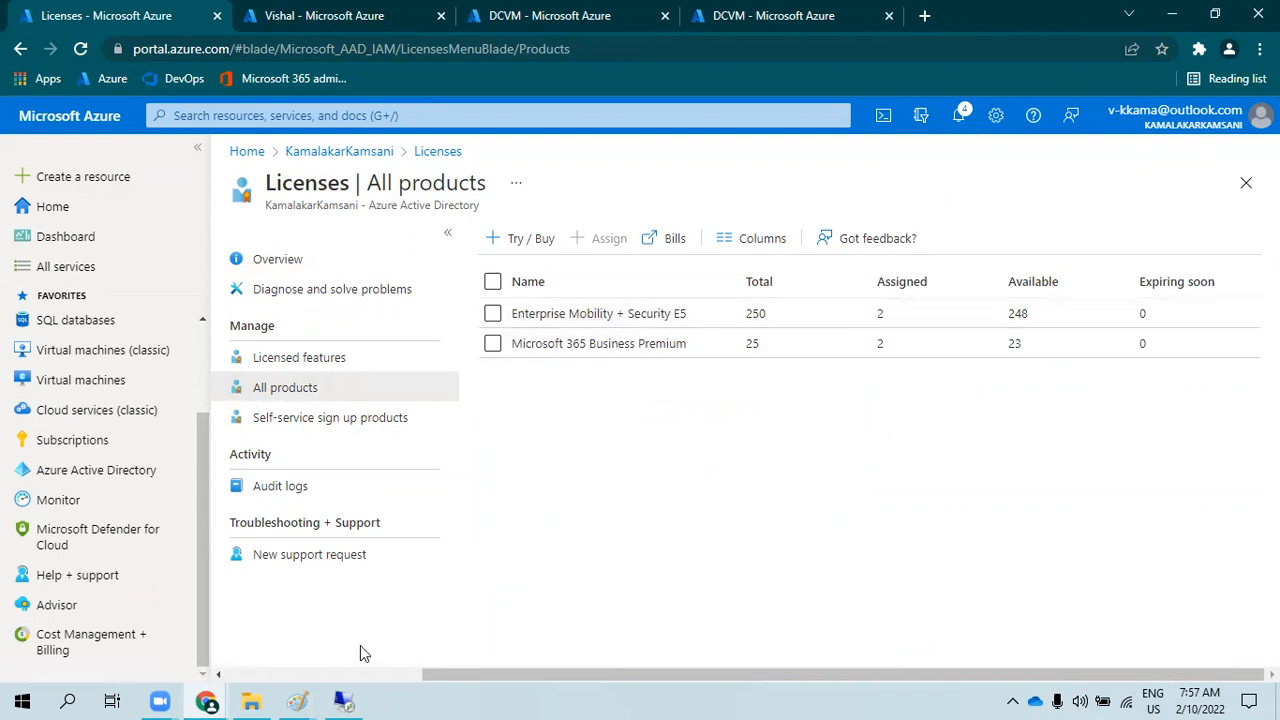
# - Switch to Paint, draw a freehand box around the Azure AD diamond in the diagram, and minimize Paint
pyautogui.moveTo(318, 697)
pyautogui.click(409, 629)
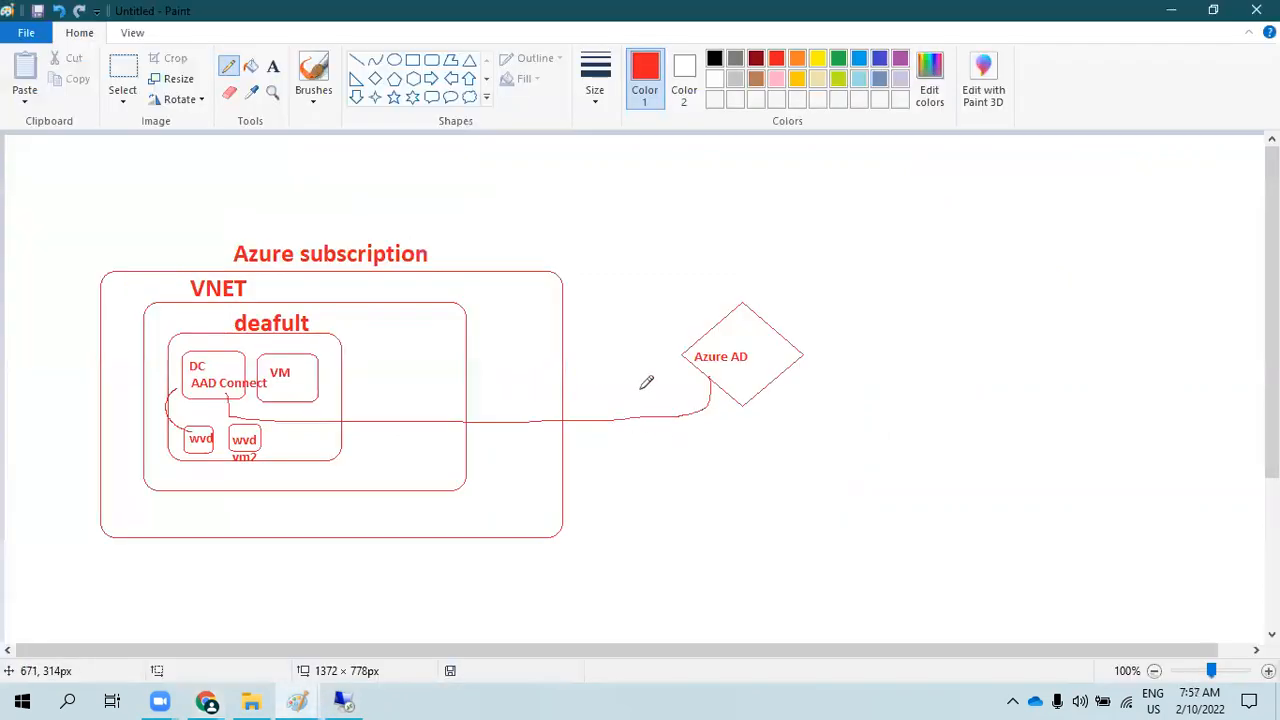
pyautogui.moveTo(675, 294)
pyautogui.mouseDown()
pyautogui.moveTo(880, 383)
pyautogui.moveTo(686, 423)
pyautogui.moveTo(667, 363)
pyautogui.moveTo(678, 292)
pyautogui.mouseUp()
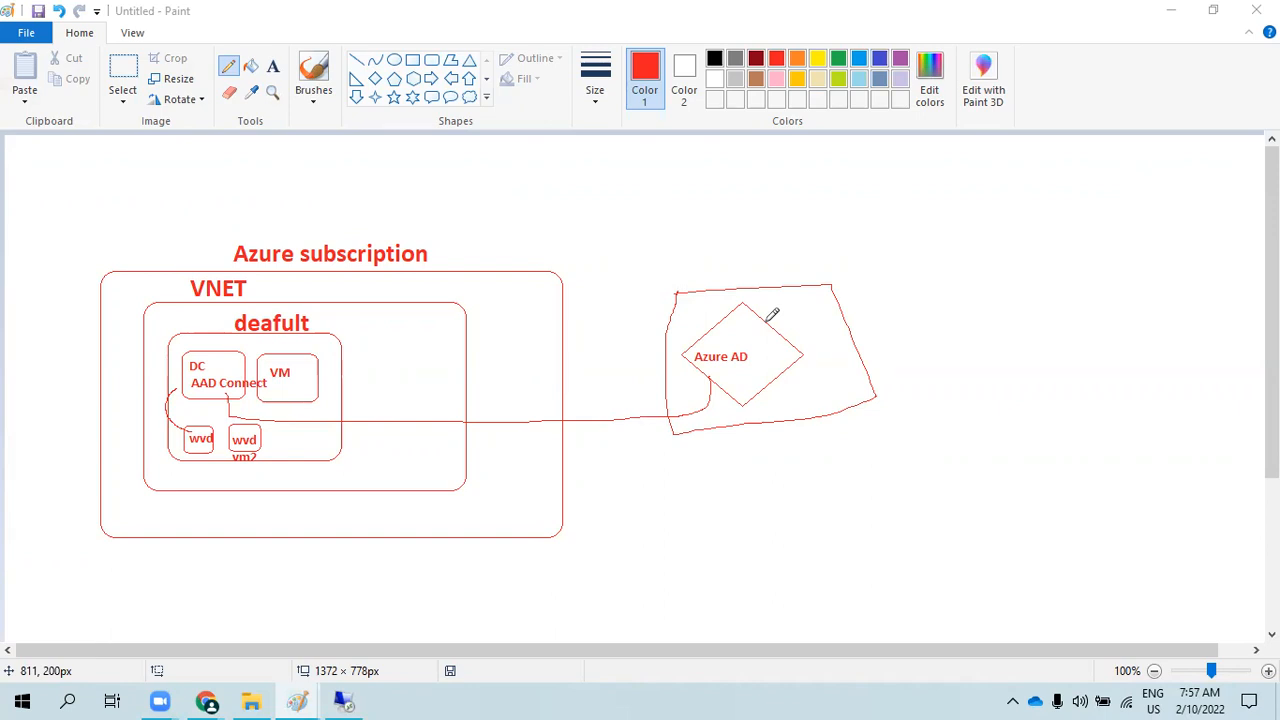
pyautogui.click(1171, 17)
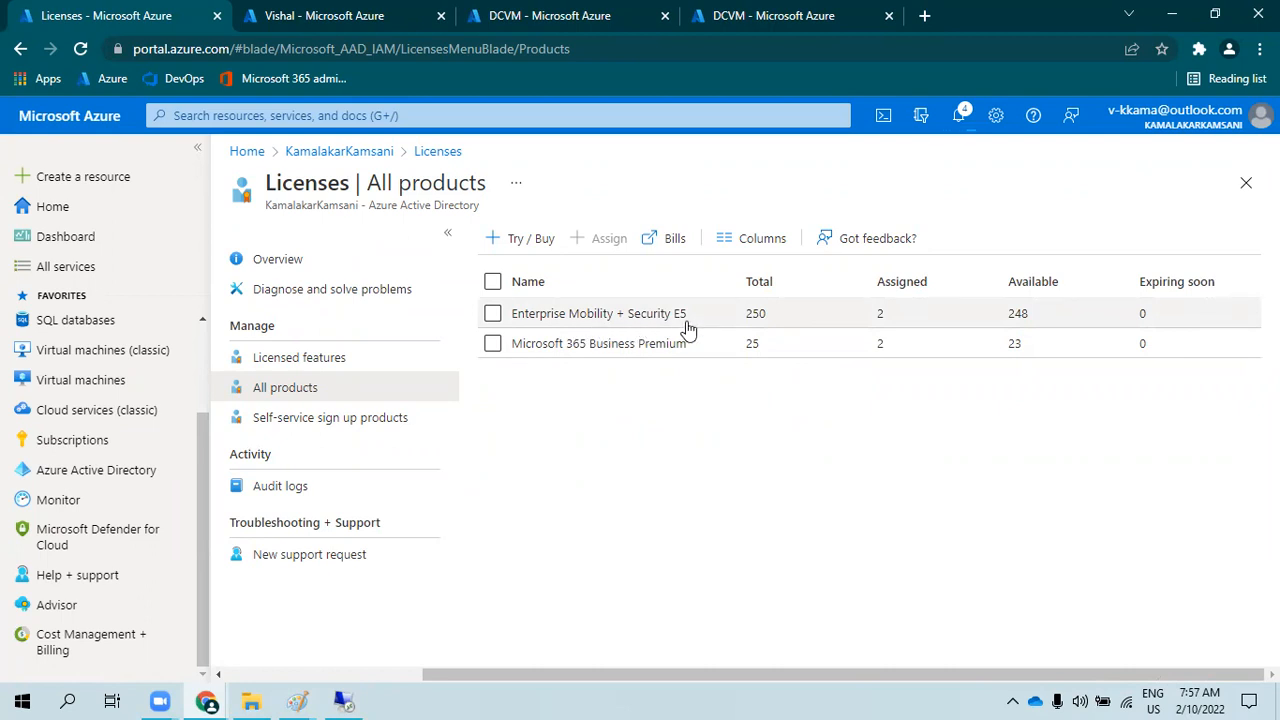
# - Examine the totals of the licensed products and the users licensed for Enterprise Mobility + Security E5, and return to the product list
pyautogui.doubleClick(755, 313)
pyautogui.click(723, 414)
pyautogui.moveTo(712, 352); pyautogui.dragTo(523, 350)
pyautogui.click(660, 396)
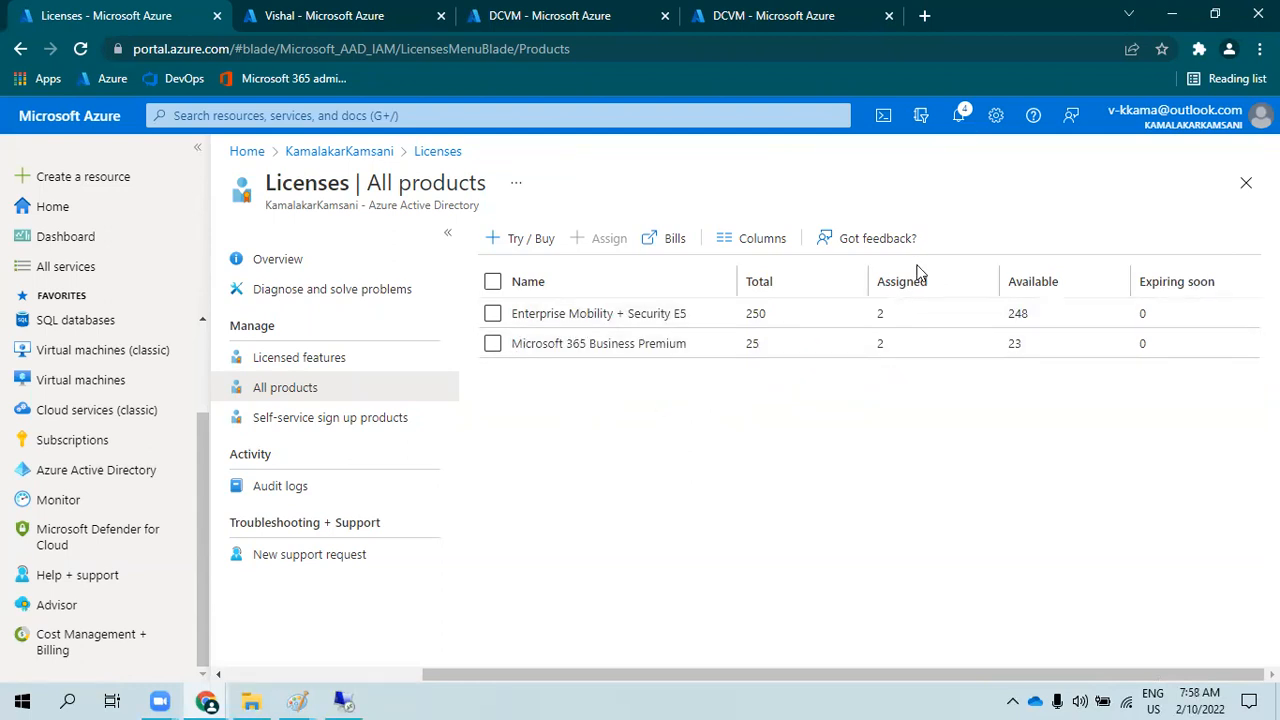
pyautogui.click(642, 318)
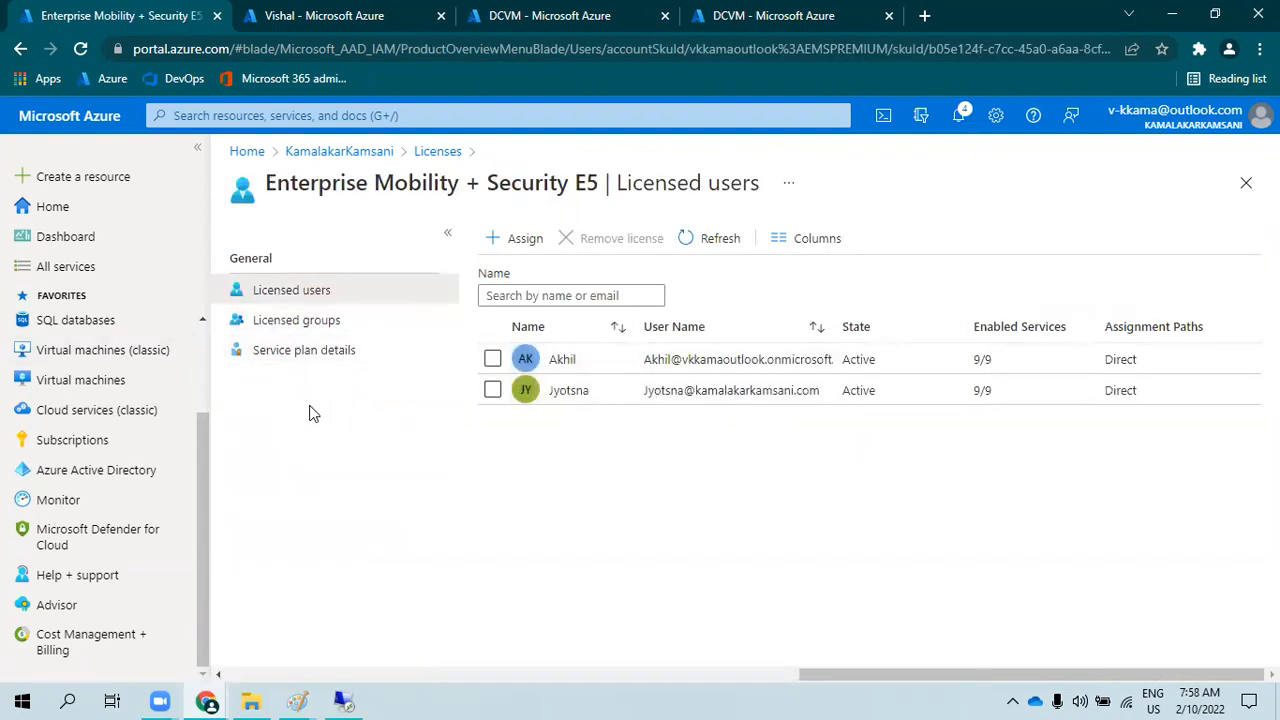
pyautogui.click(449, 153)
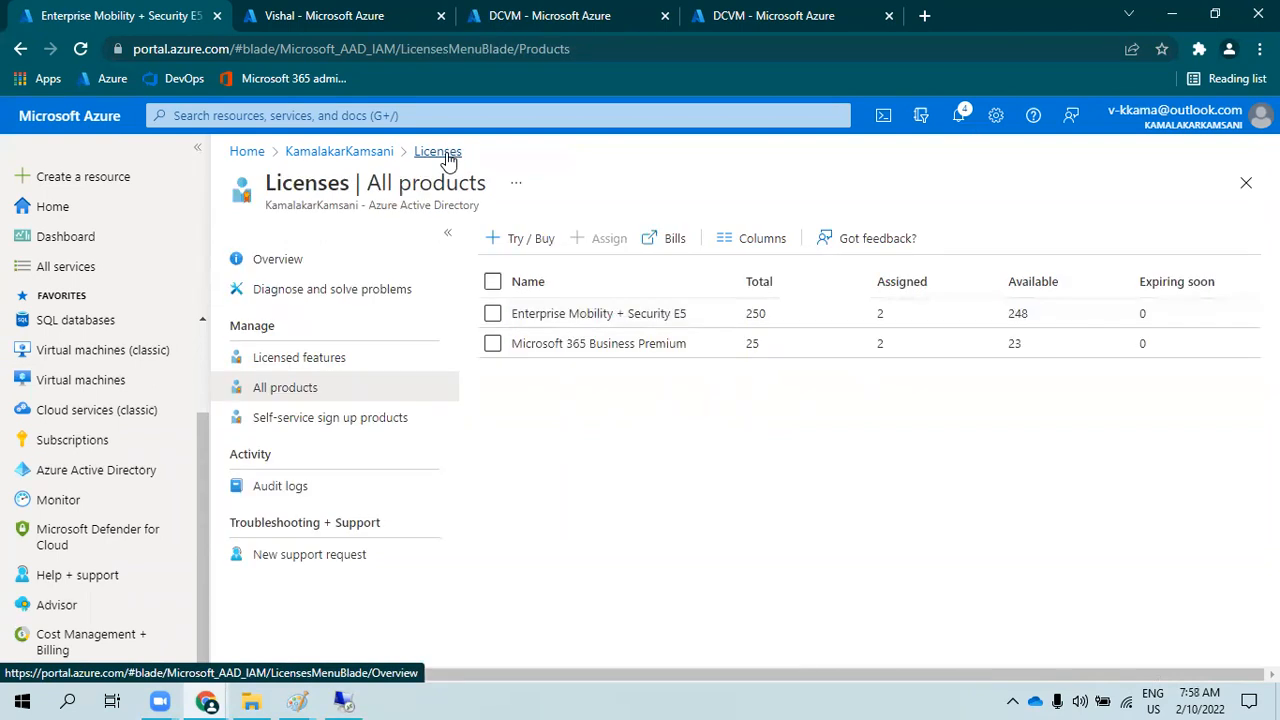
# - Start a Microsoft 365 Business Premium license assignment for the azureusers and cloud_readers groups and proceed to its assignment options
pyautogui.click(640, 345)
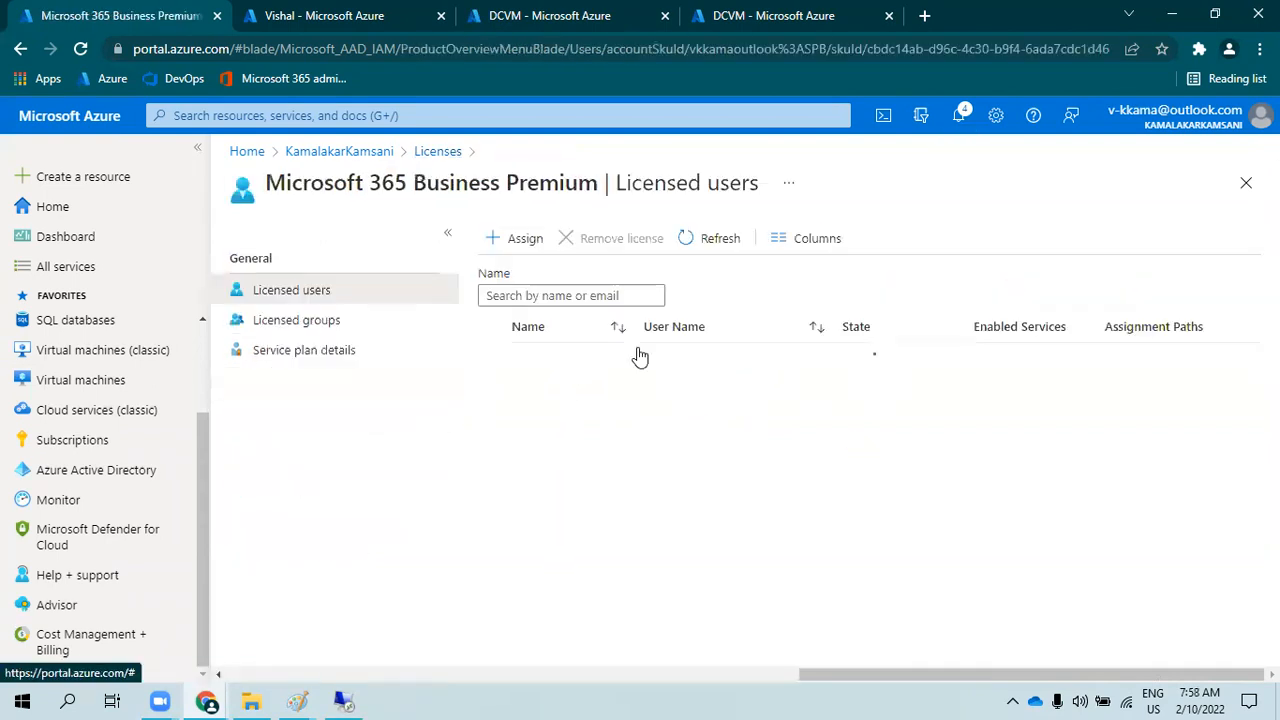
pyautogui.click(509, 244)
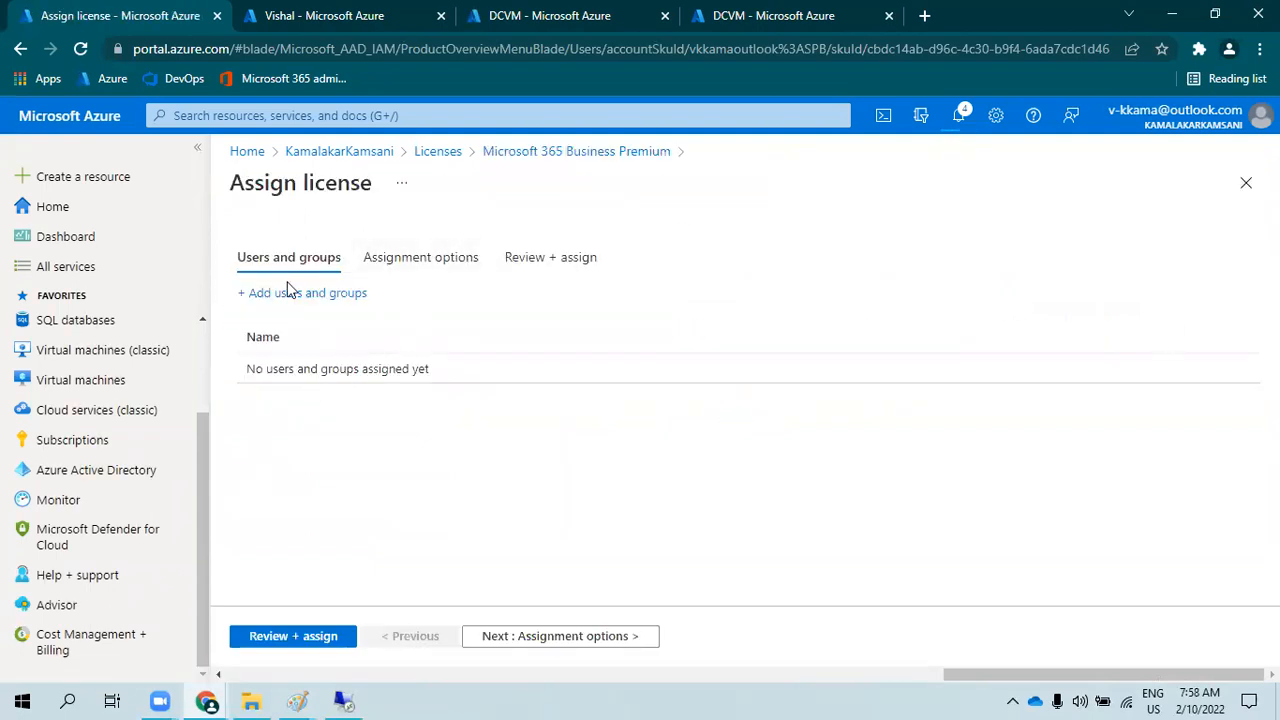
pyautogui.click(292, 293)
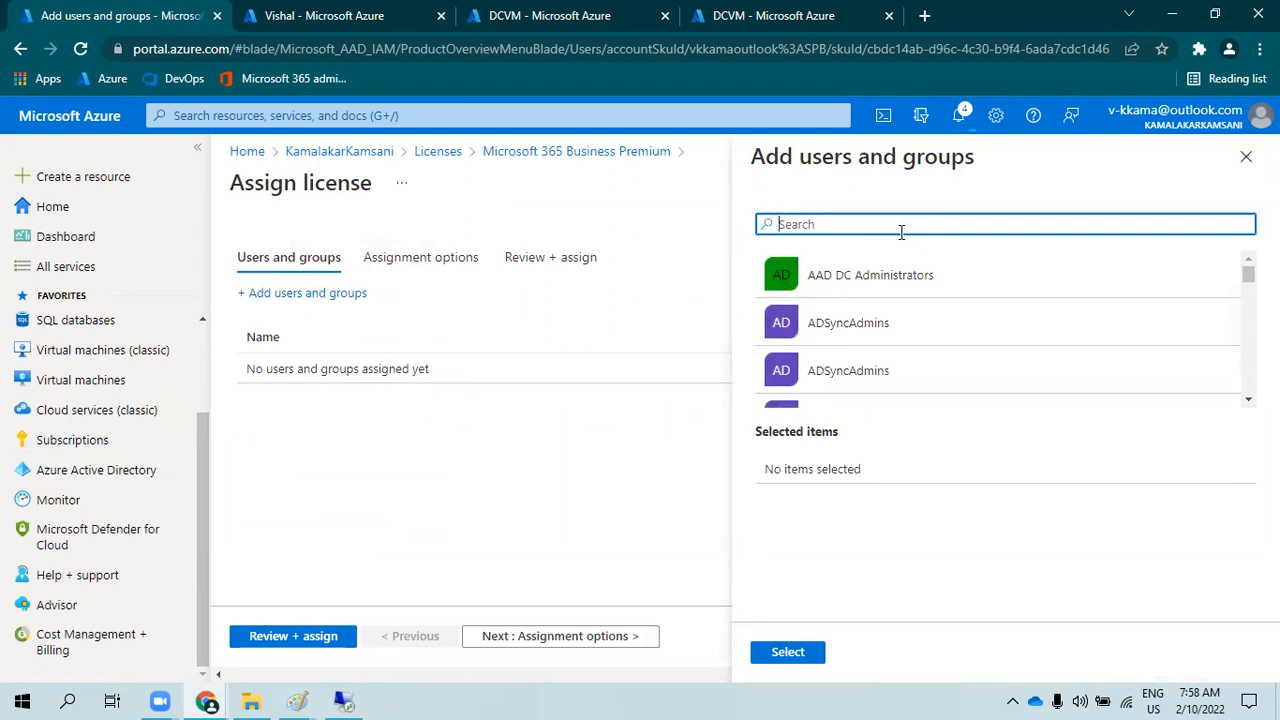
pyautogui.scroll(-5, 880, 353)
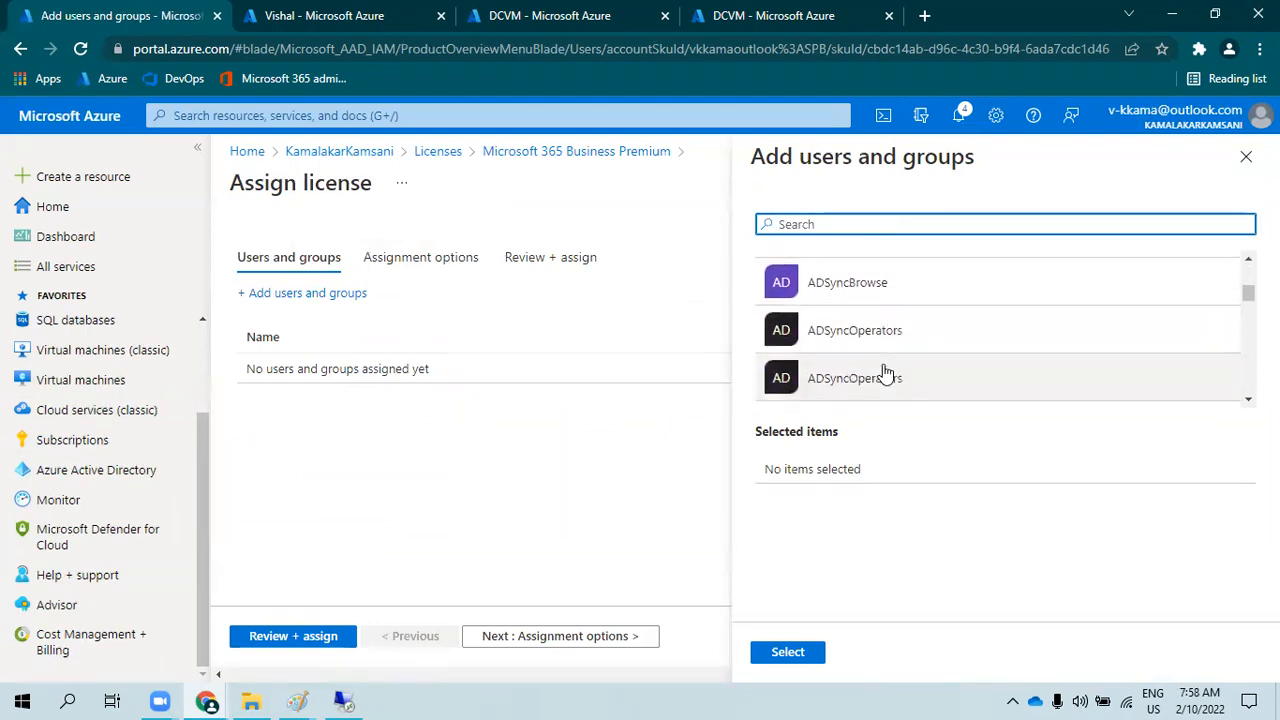
pyautogui.scroll(-3, 885, 372)
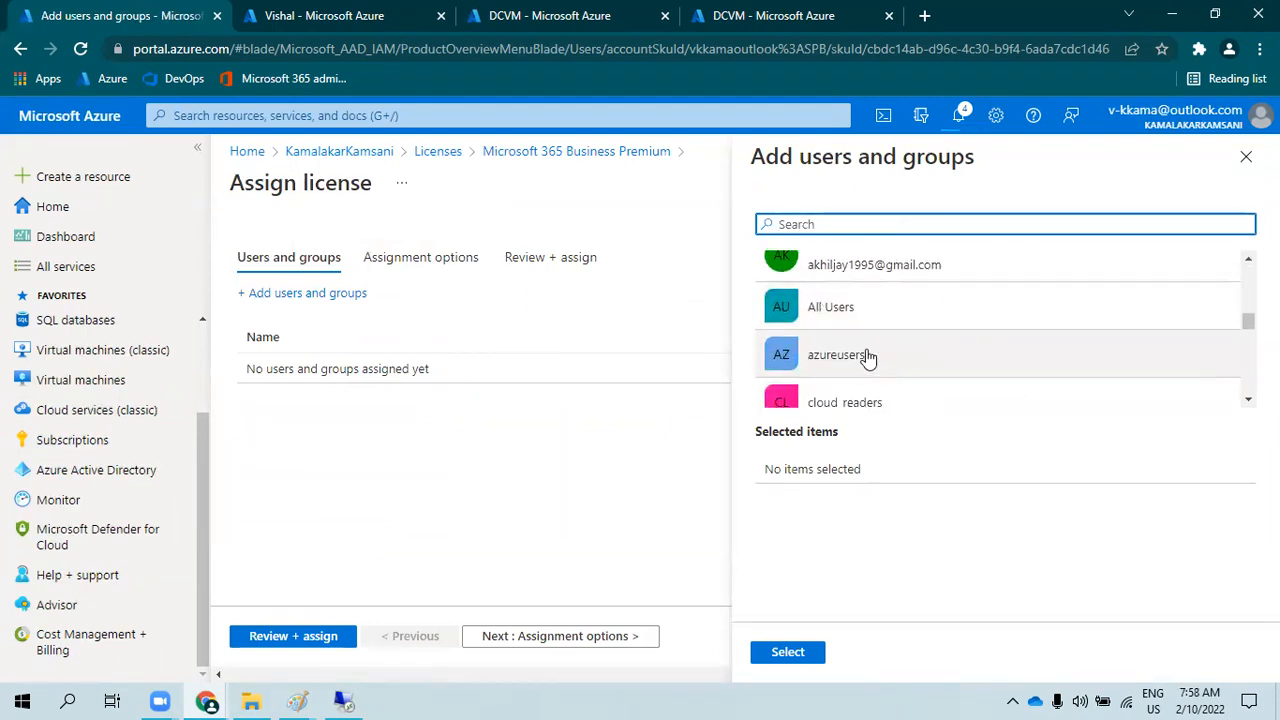
pyautogui.click(871, 363)
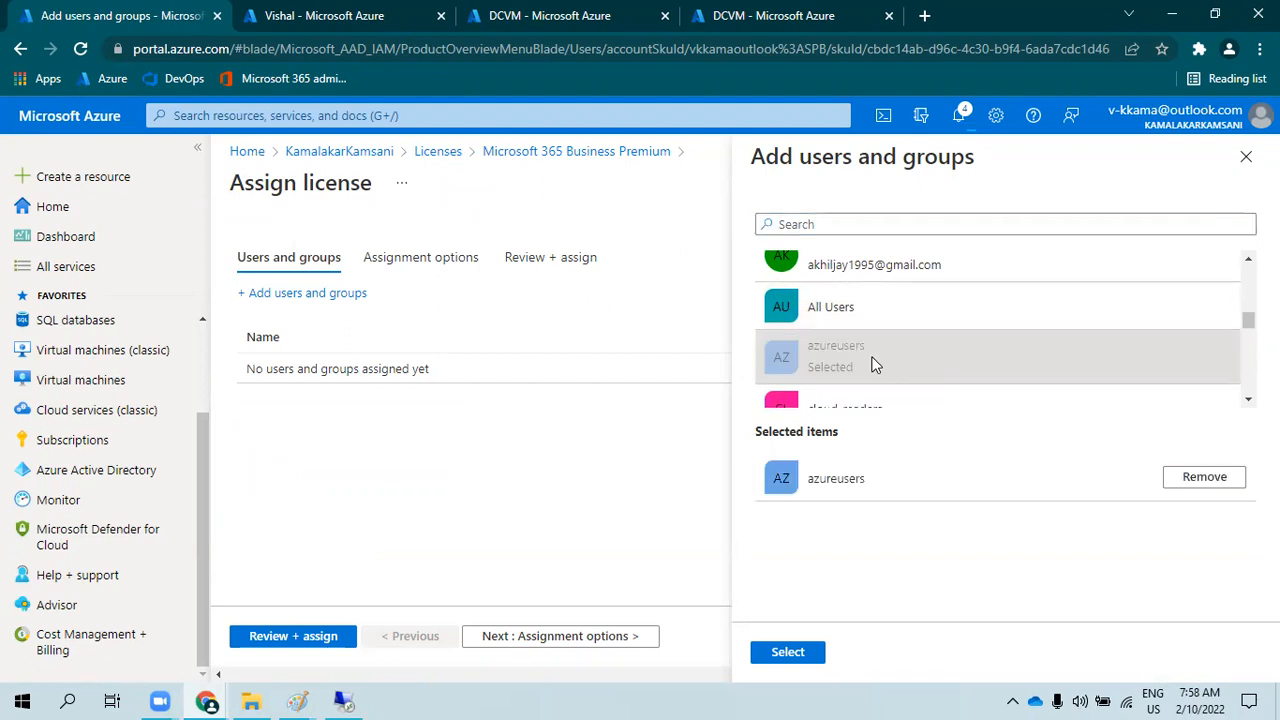
pyautogui.scroll(-1, 873, 365)
pyautogui.click(864, 326)
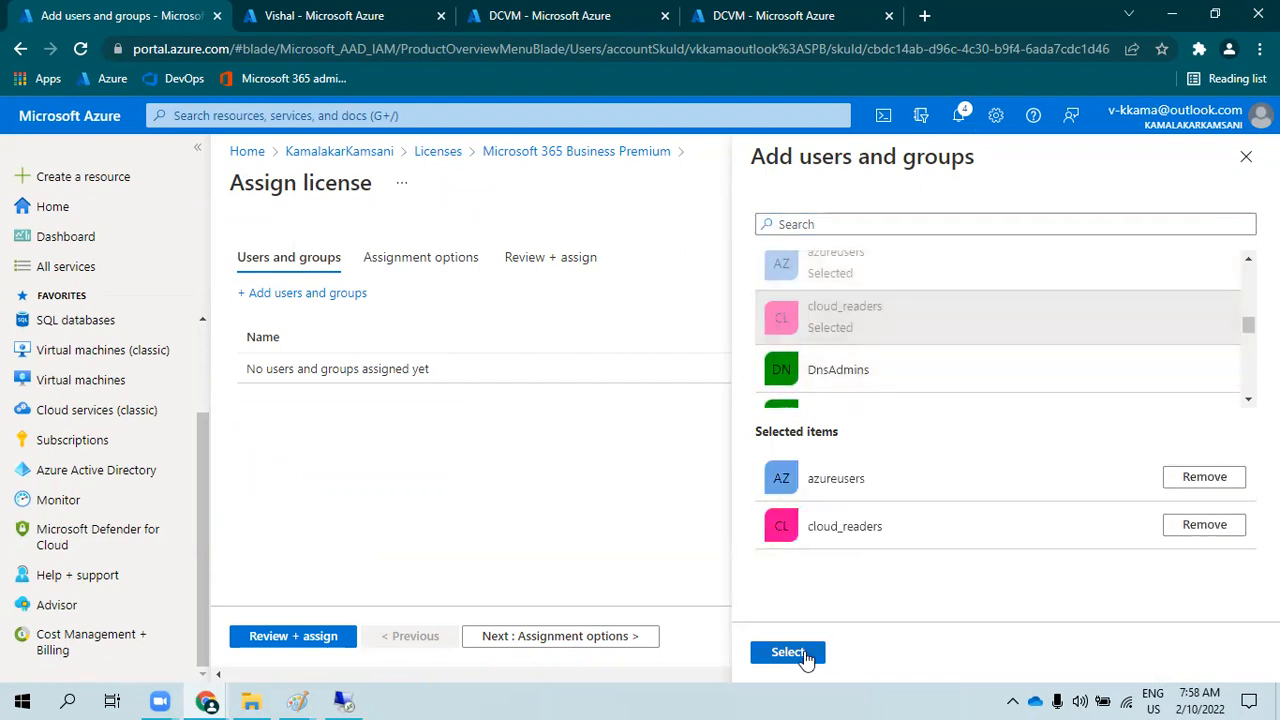
pyautogui.click(805, 654)
pyautogui.click(620, 636)
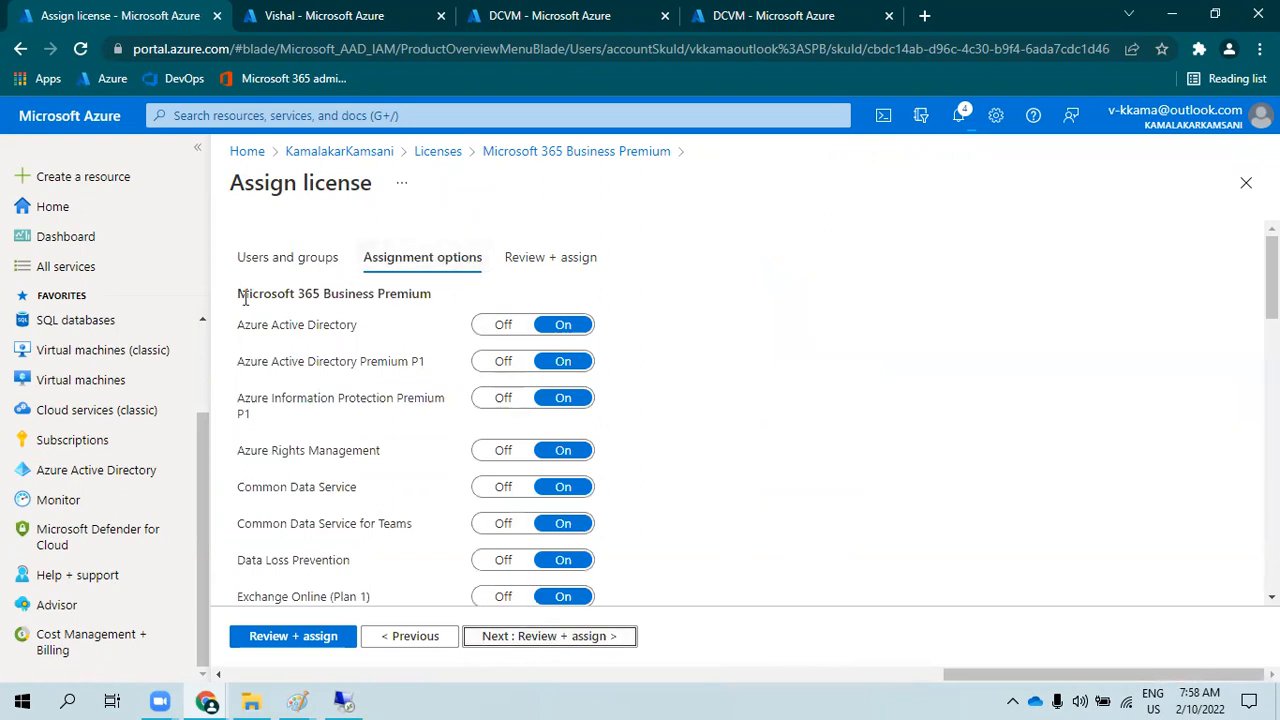
# - Examine the services included in the Microsoft 365 Business Premium assignment options, switching Microsoft Teams off and back on
pyautogui.moveTo(240, 294); pyautogui.dragTo(365, 293)
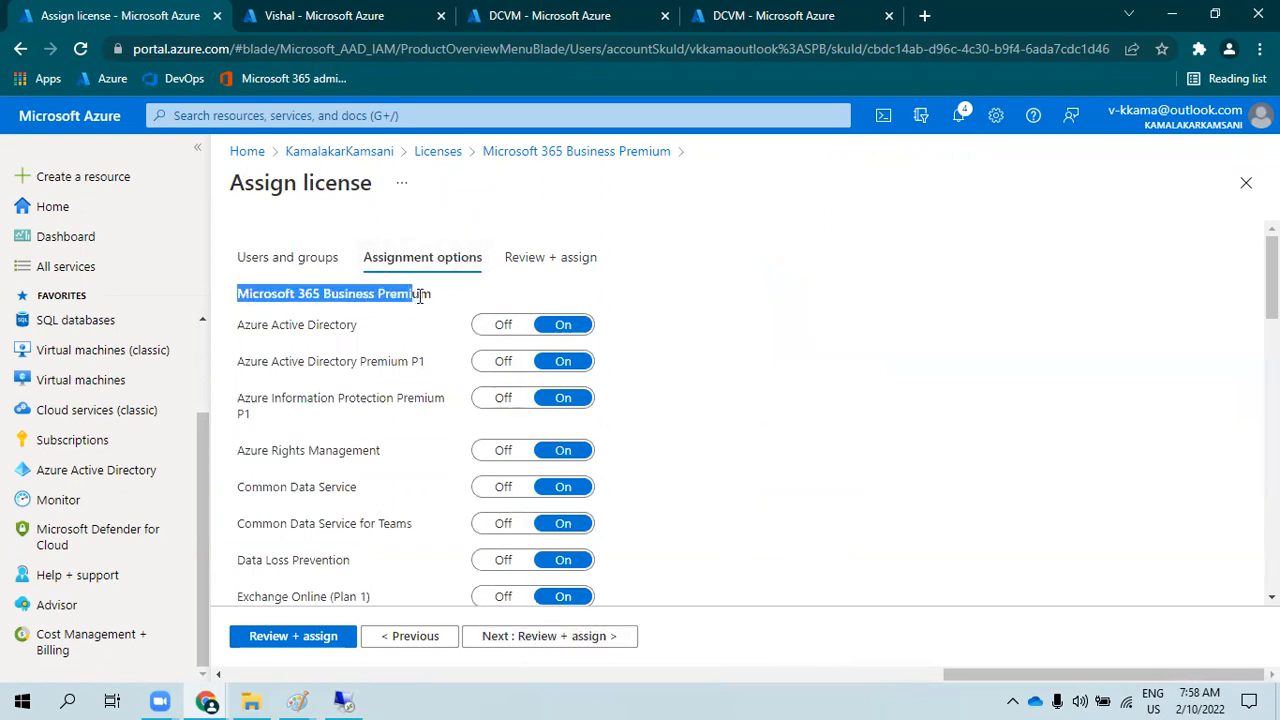
pyautogui.click(266, 333)
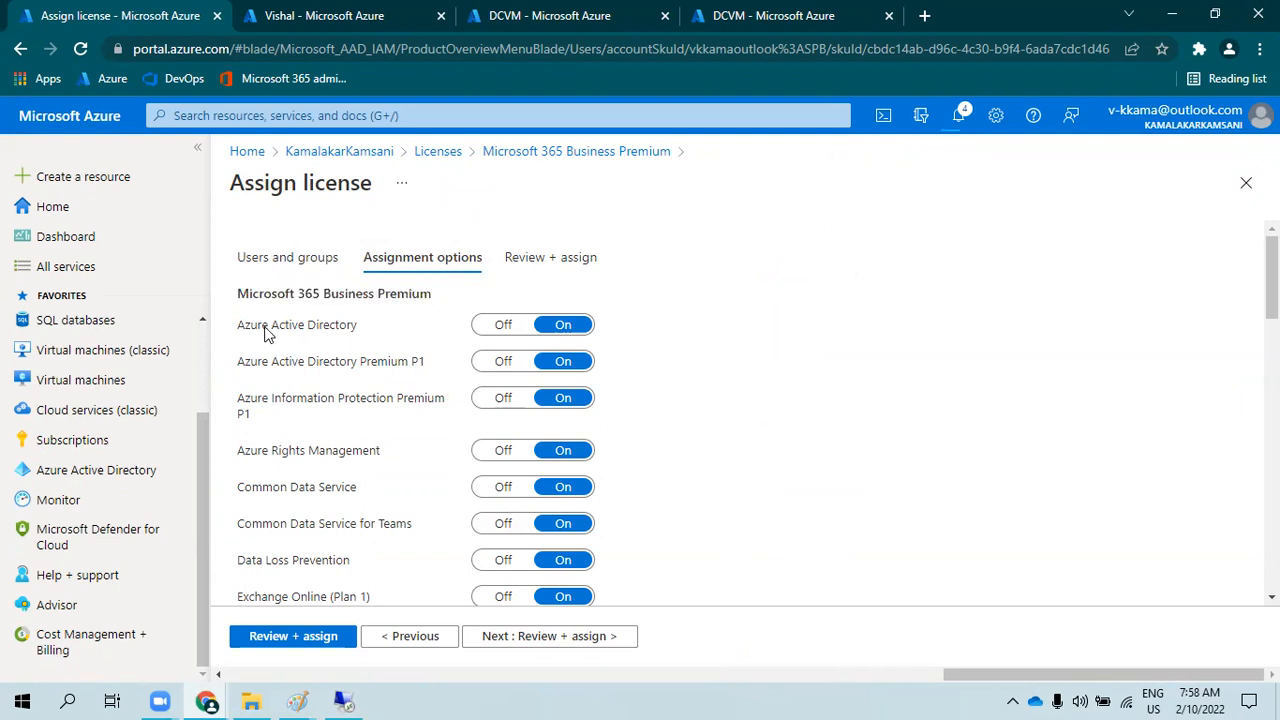
pyautogui.scroll(-3, 287, 398)
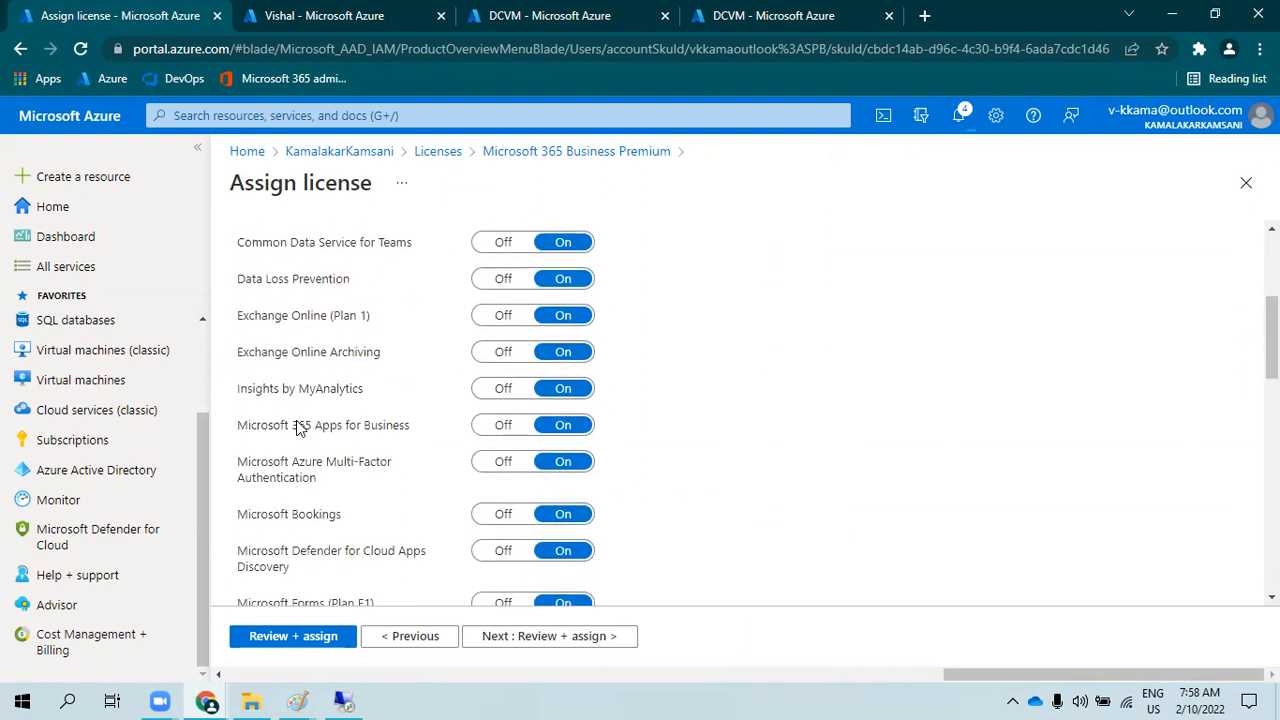
pyautogui.scroll(-2, 297, 428)
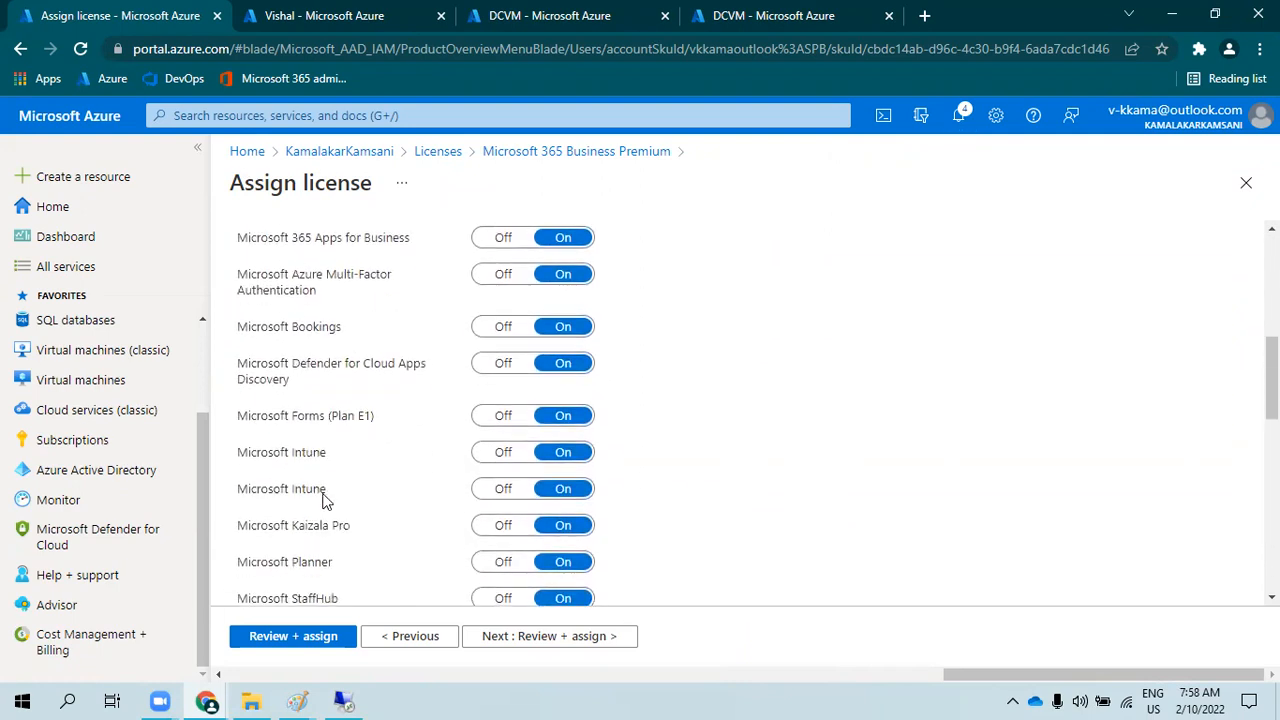
pyautogui.scroll(-3, 323, 500)
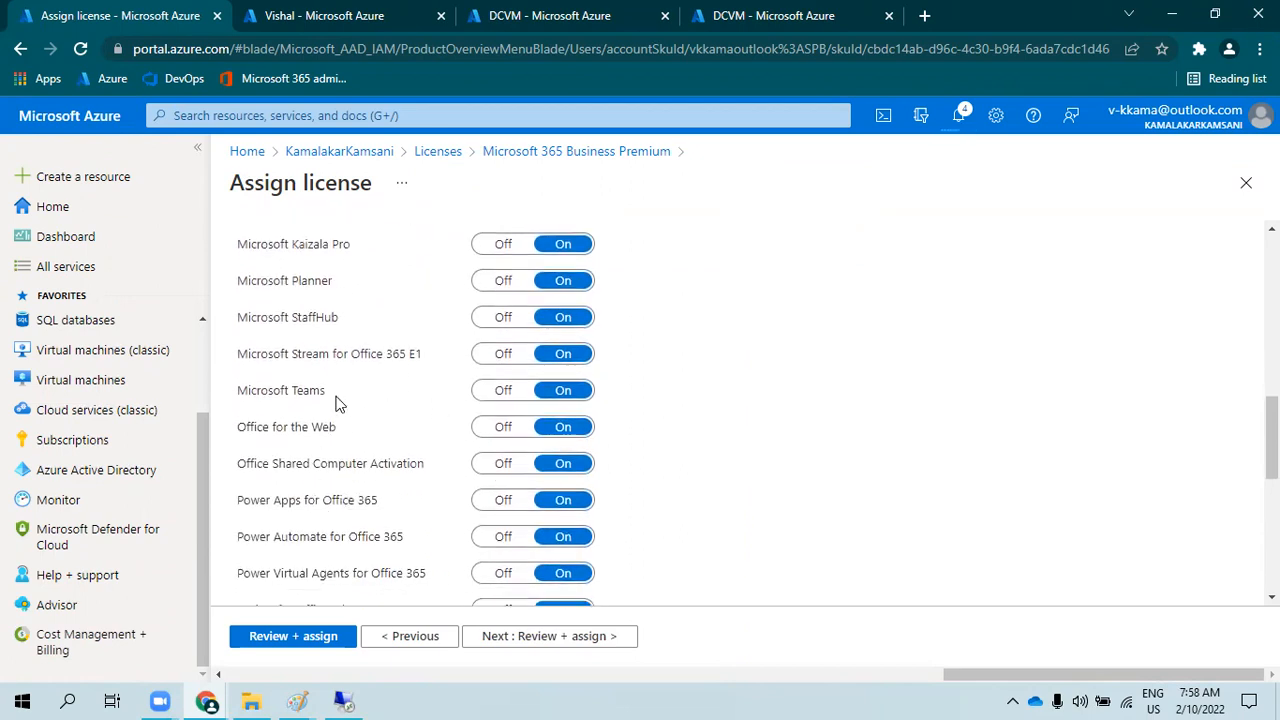
pyautogui.click(479, 393)
pyautogui.click(565, 394)
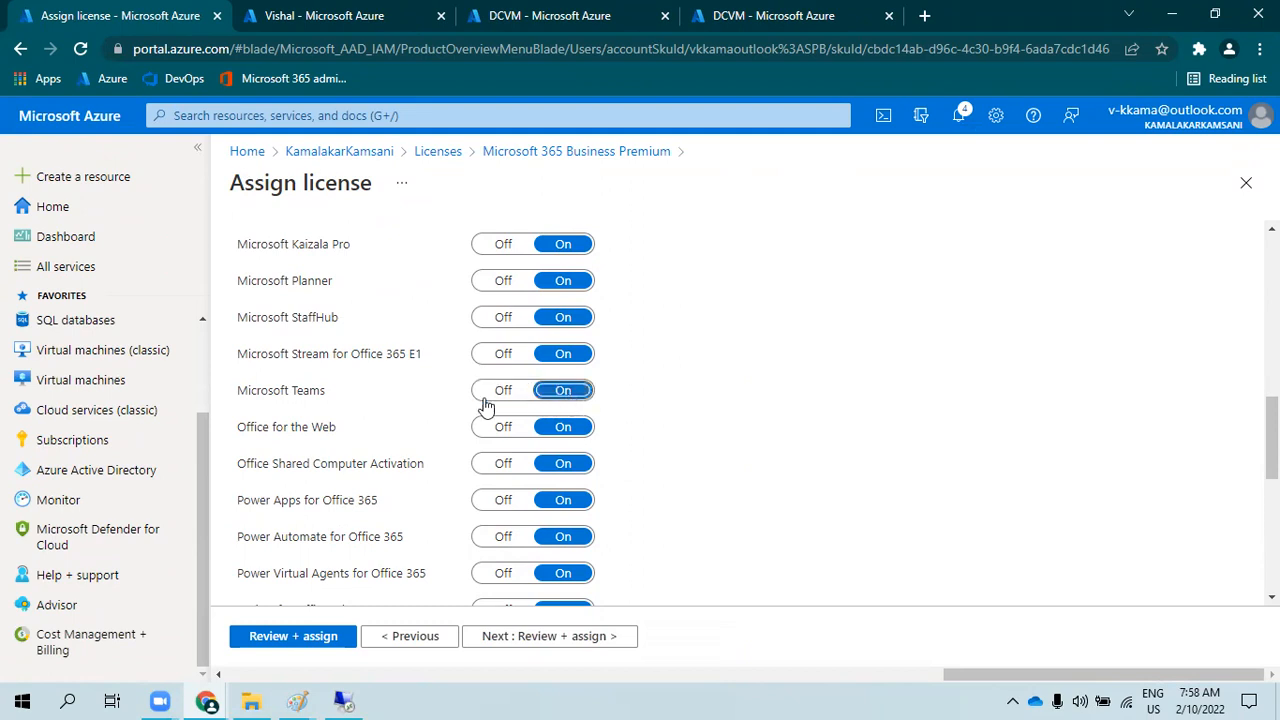
# - Review and submit the Microsoft 365 Business Premium license assignment for the two selected groups, and open the list of all directory users
pyautogui.click(545, 640)
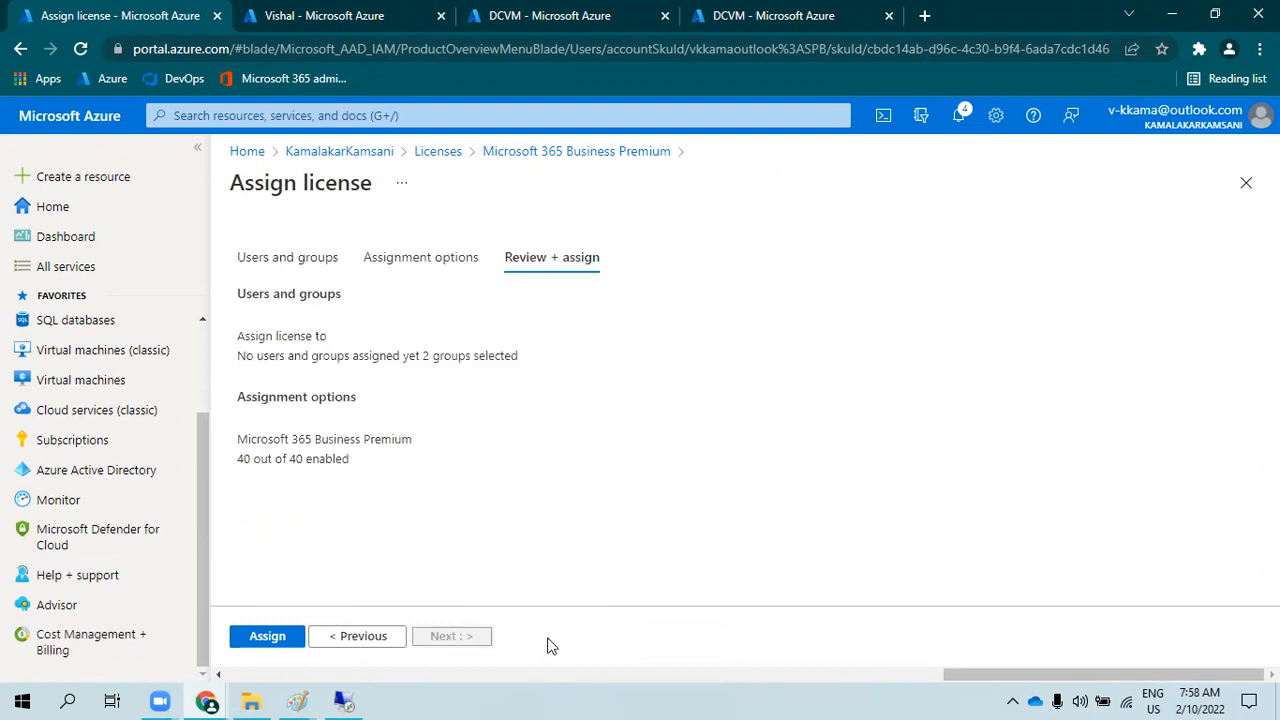
pyautogui.click(287, 640)
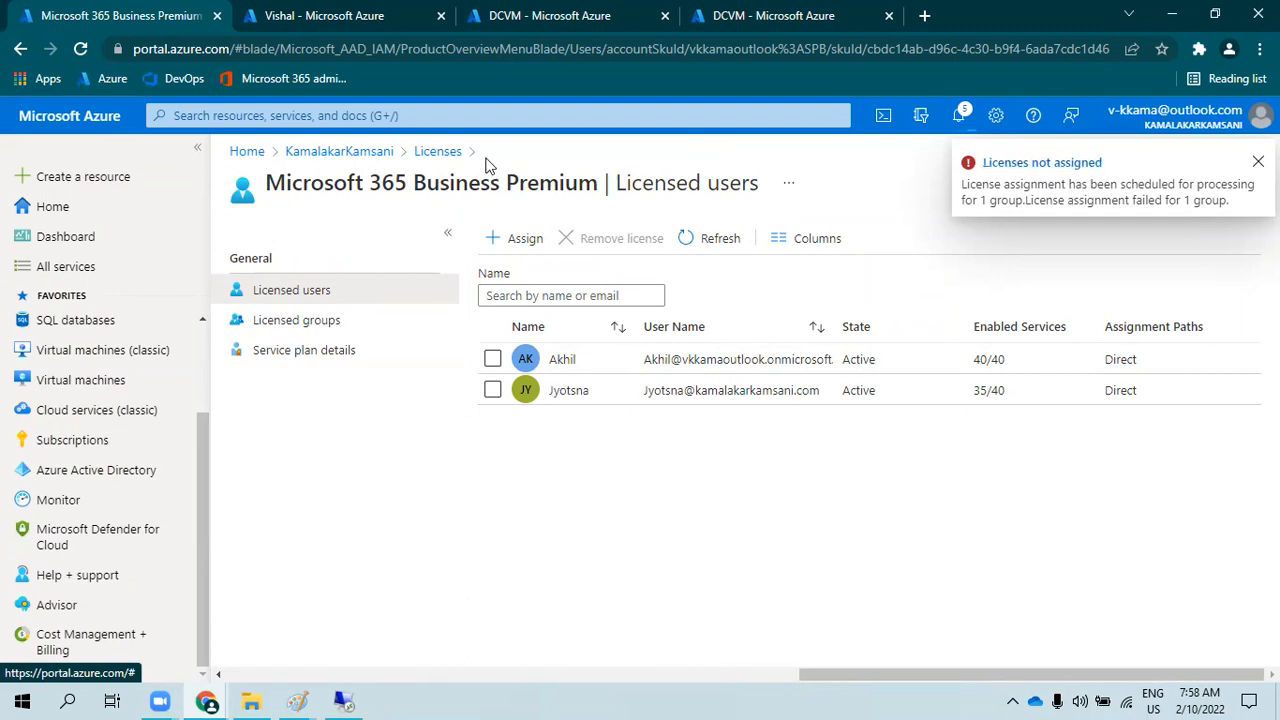
pyautogui.click(372, 153)
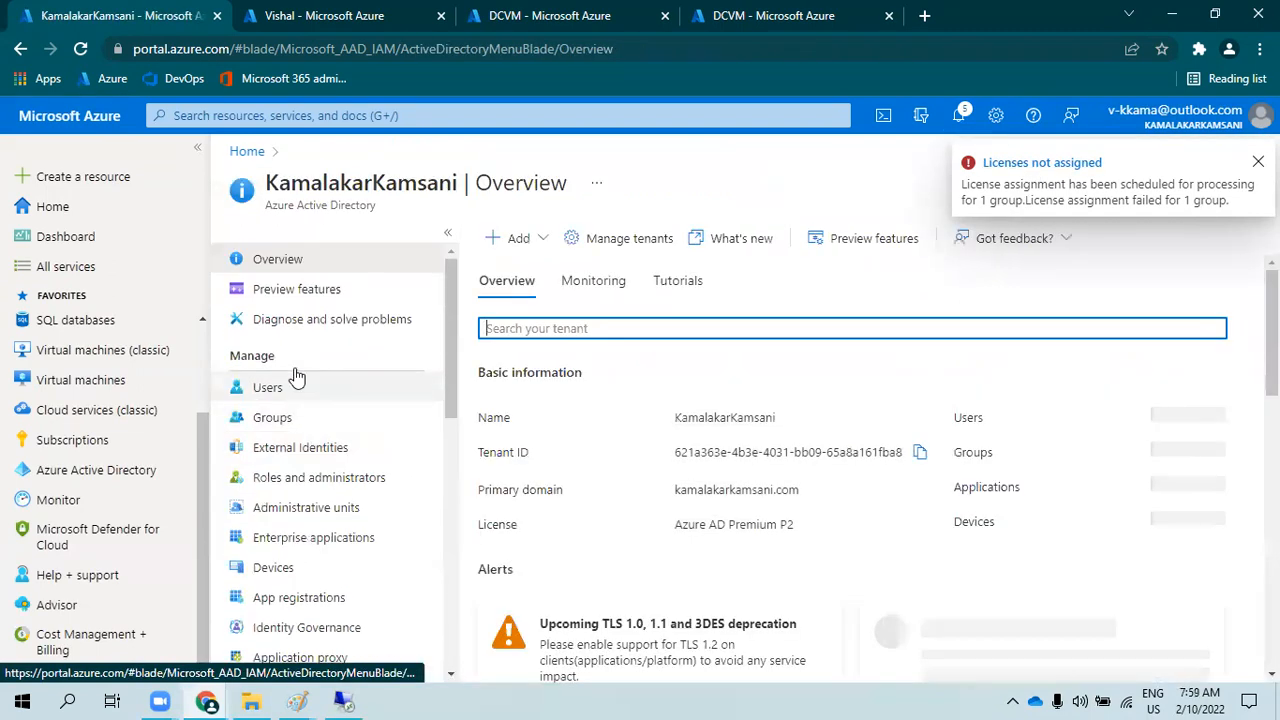
pyautogui.click(278, 392)
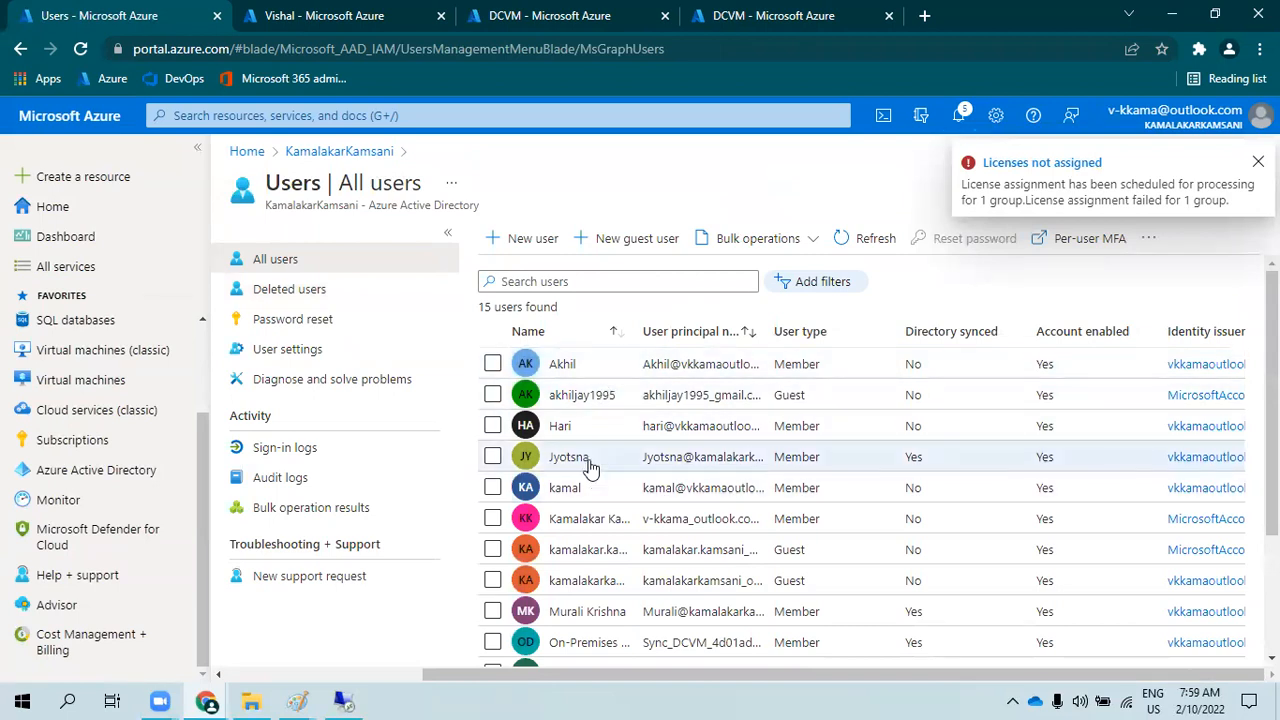
# - Set the usage location of the last user in the list to India and save the profile
pyautogui.scroll(-3, 587, 543)
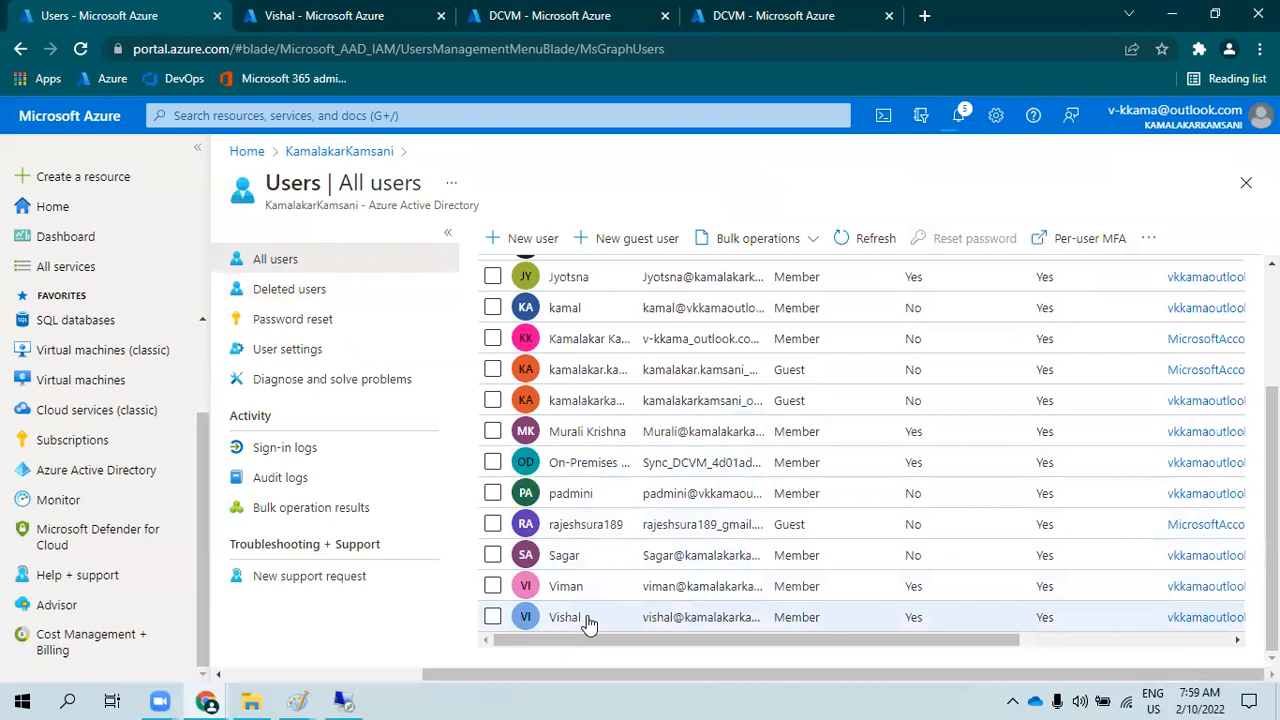
pyautogui.click(566, 617)
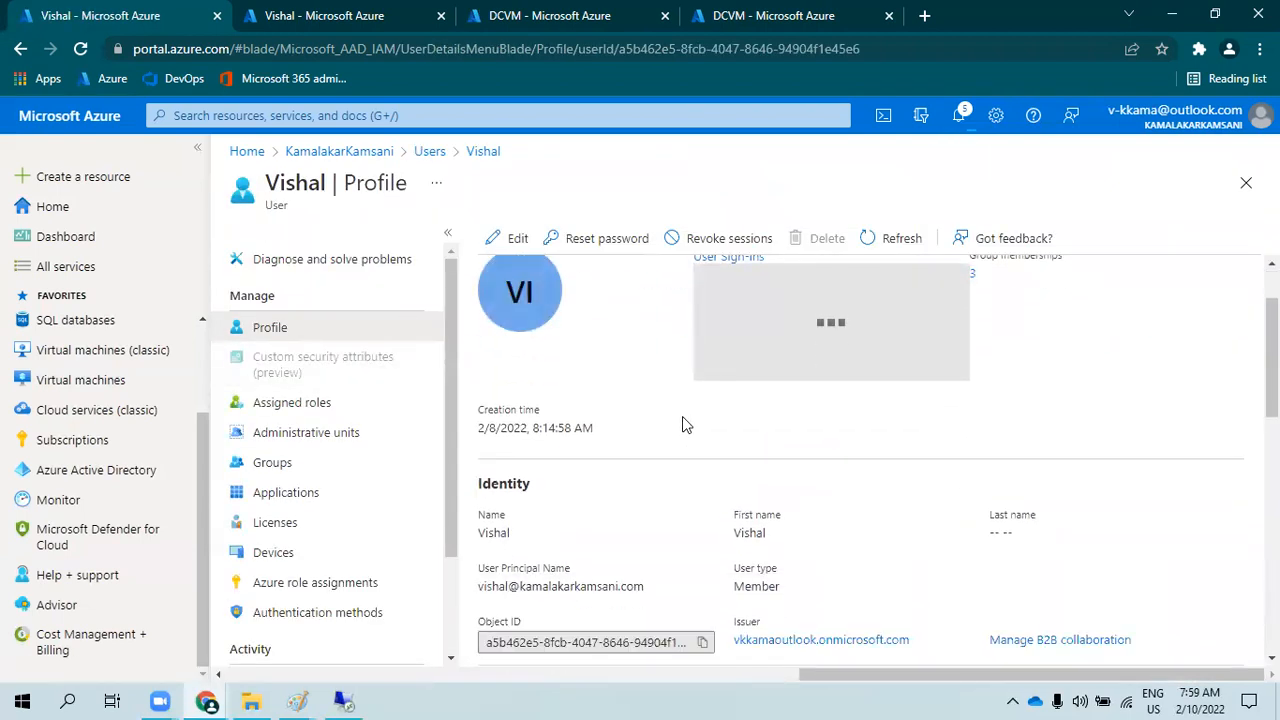
pyautogui.click(512, 238)
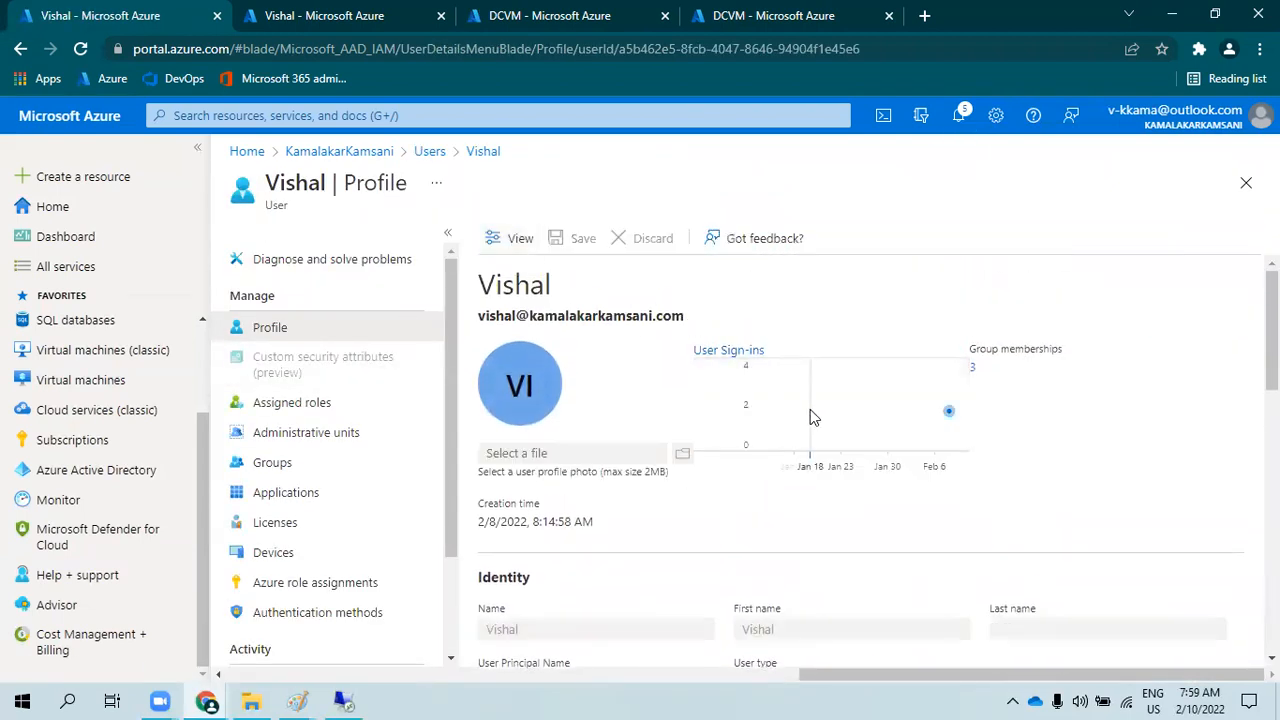
pyautogui.scroll(-3, 811, 417)
pyautogui.scroll(-2, 930, 570)
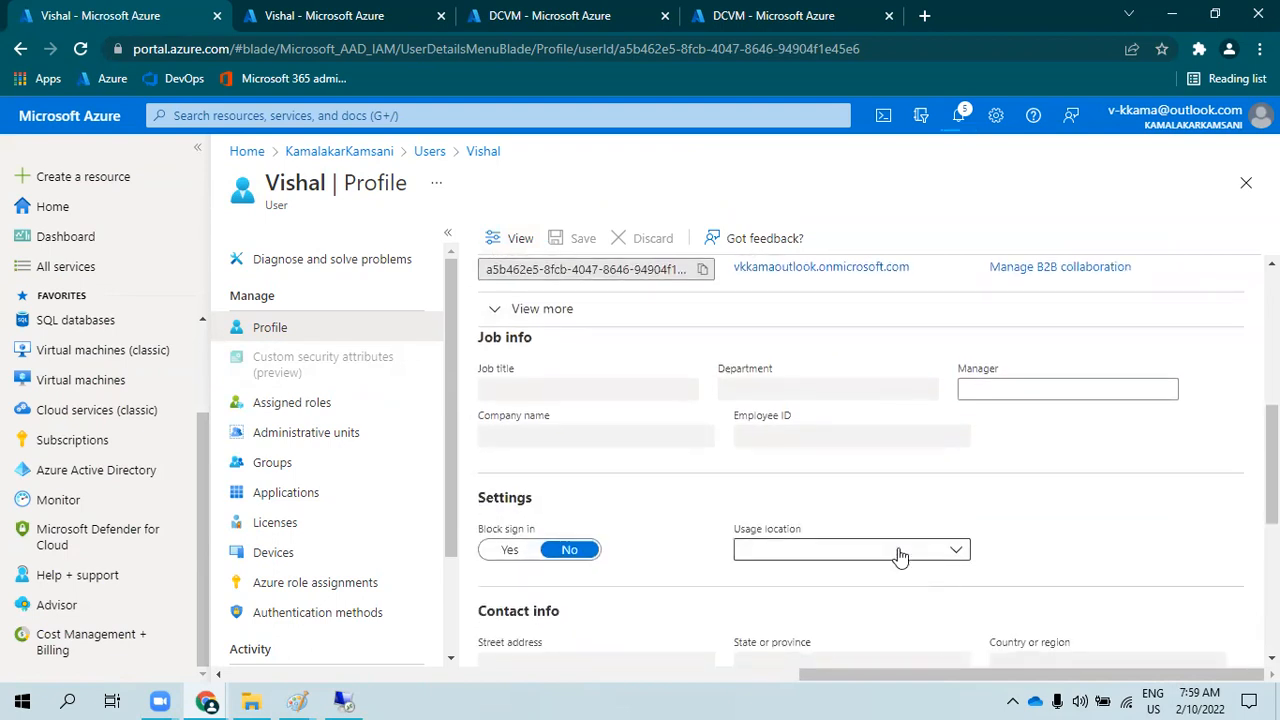
pyautogui.click(848, 553)
pyautogui.write('ind')
pyautogui.click(760, 456)
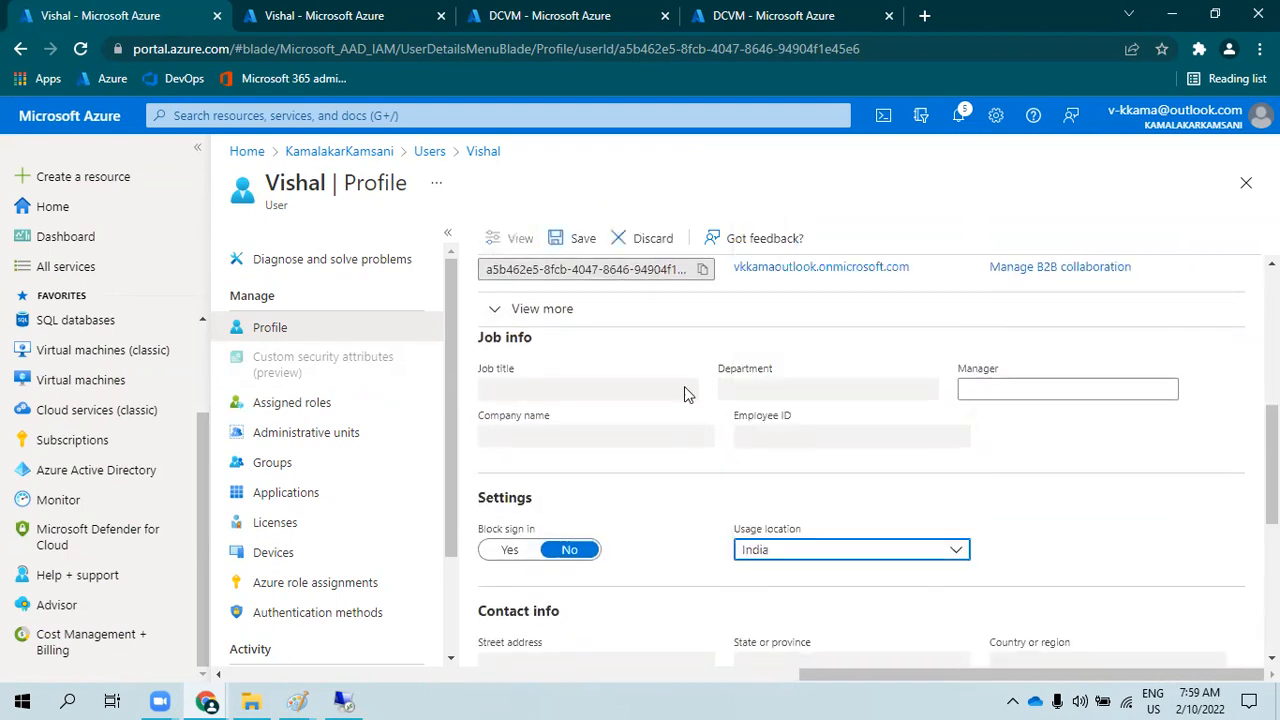
pyautogui.click(565, 252)
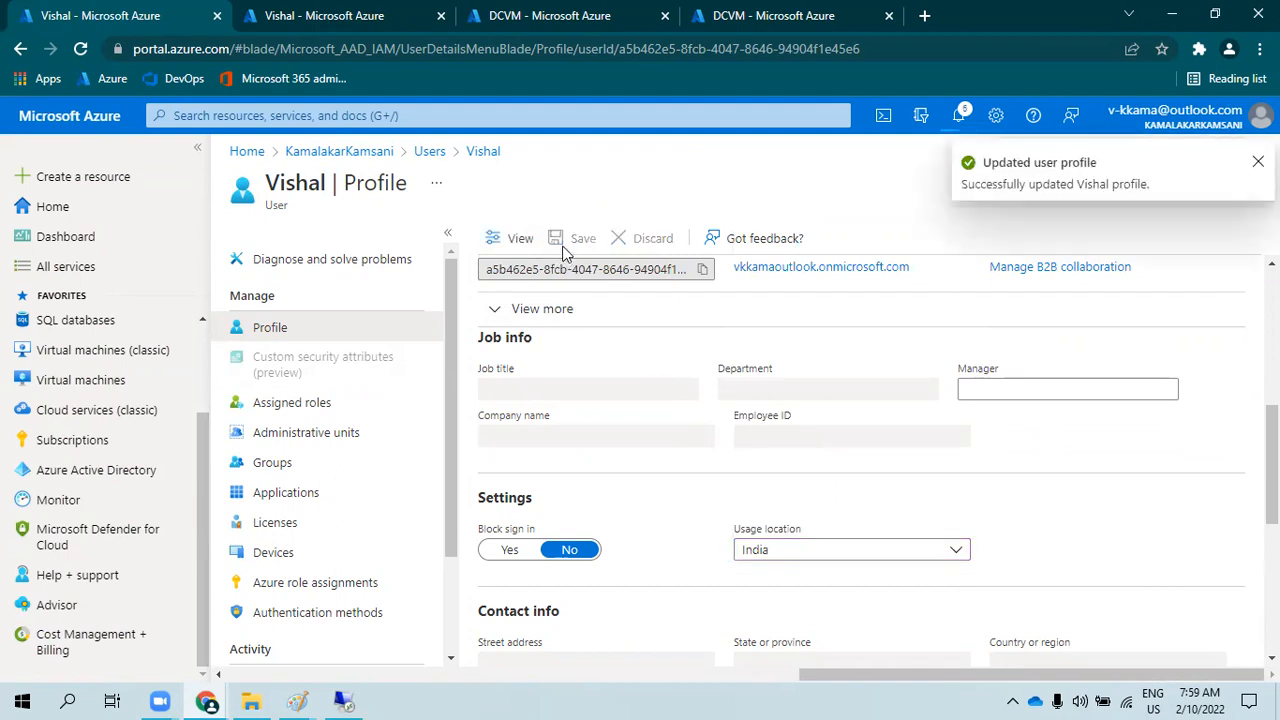
# - Open the same user's license assignments and select Enterprise Mobility + Security E5 and Microsoft 365 Business Premium
pyautogui.click(311, 410)
pyautogui.click(302, 523)
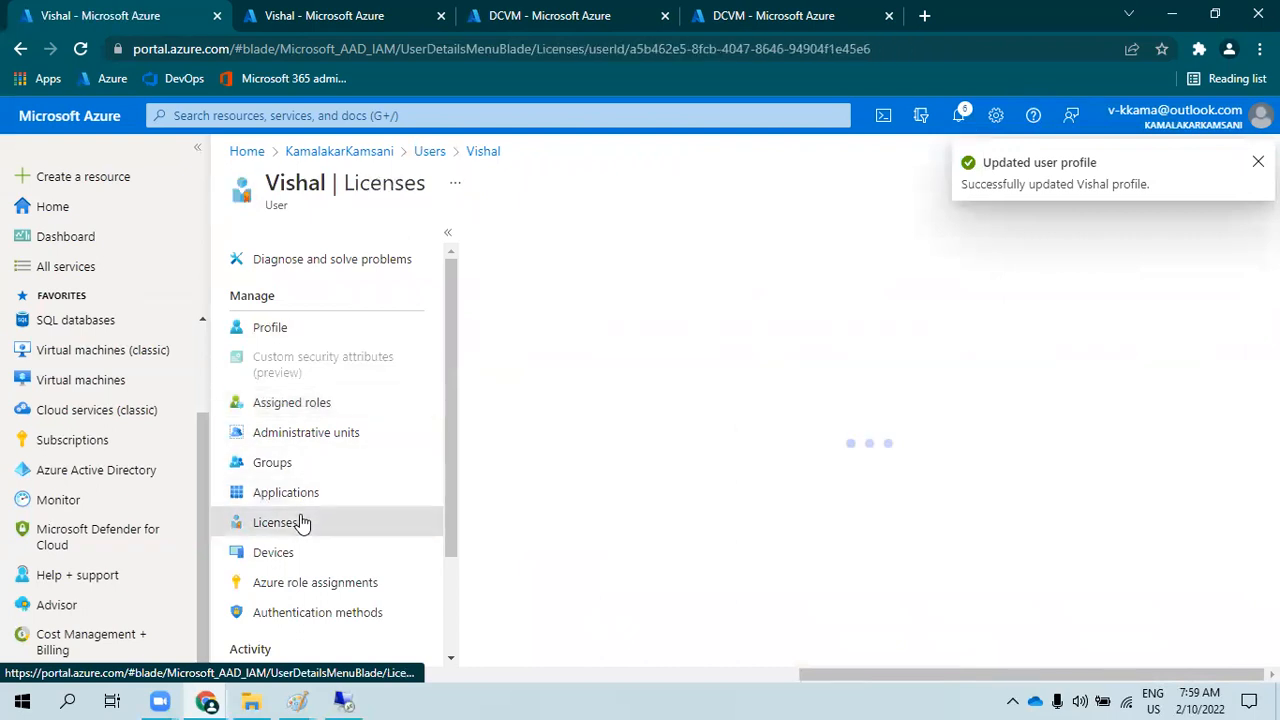
pyautogui.click(541, 245)
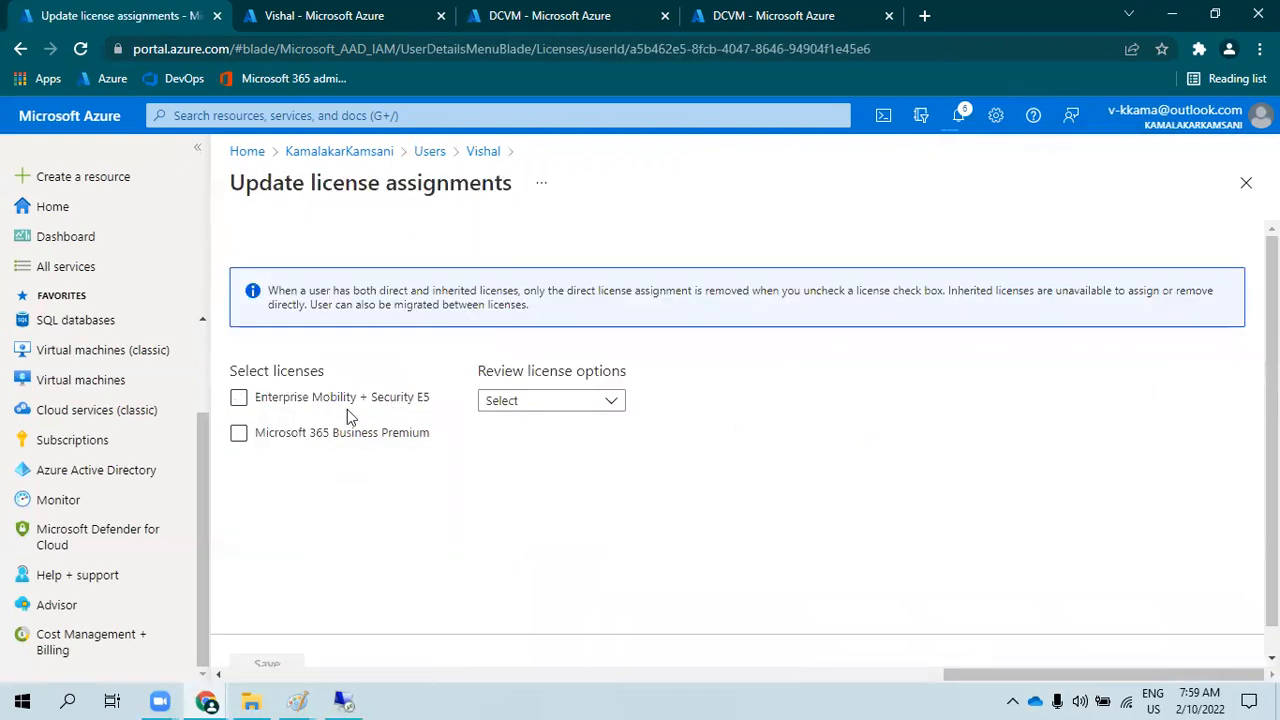
pyautogui.click(238, 432)
pyautogui.click(238, 397)
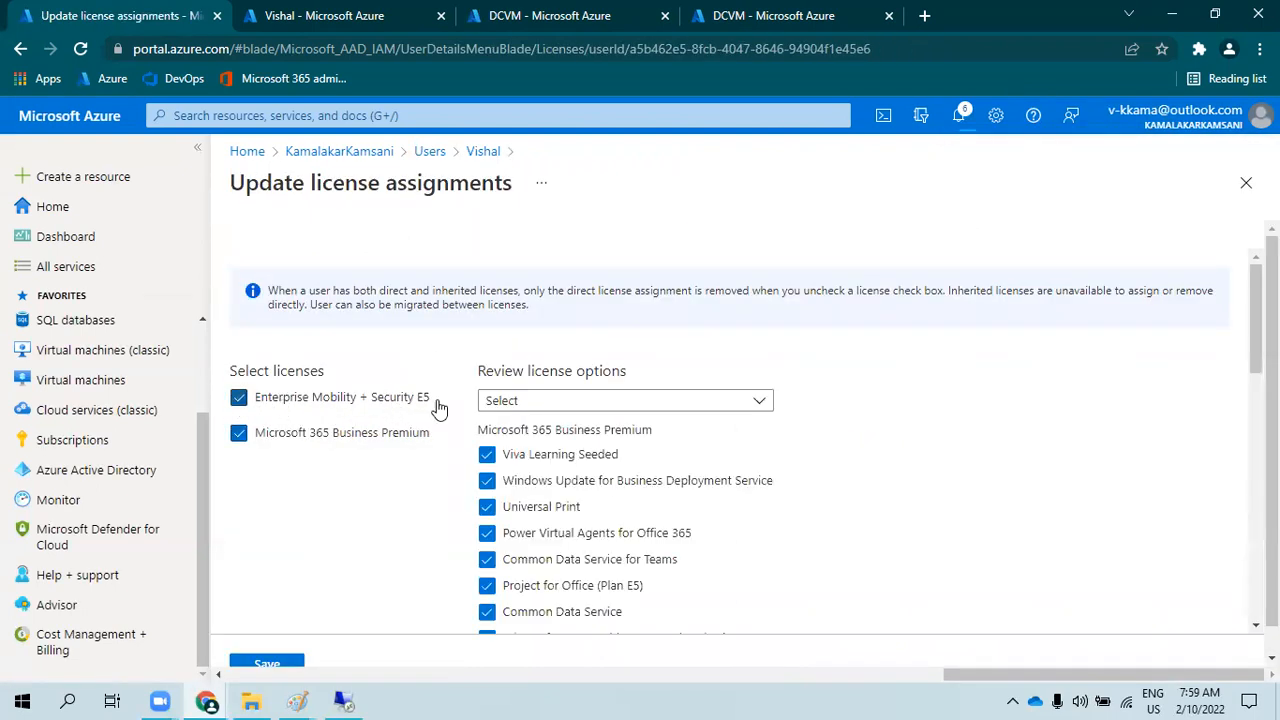
# - Review the service options of the selected licenses, filtered to Microsoft 365 Business Premium, and save the user's license assignments
pyautogui.scroll(-2, 330, 560)
pyautogui.scroll(-5, 313, 617)
pyautogui.scroll(10, 326, 555)
pyautogui.scroll(-5, 326, 555)
pyautogui.scroll(3, 532, 355)
pyautogui.scroll(1, 532, 355)
pyautogui.click(528, 403)
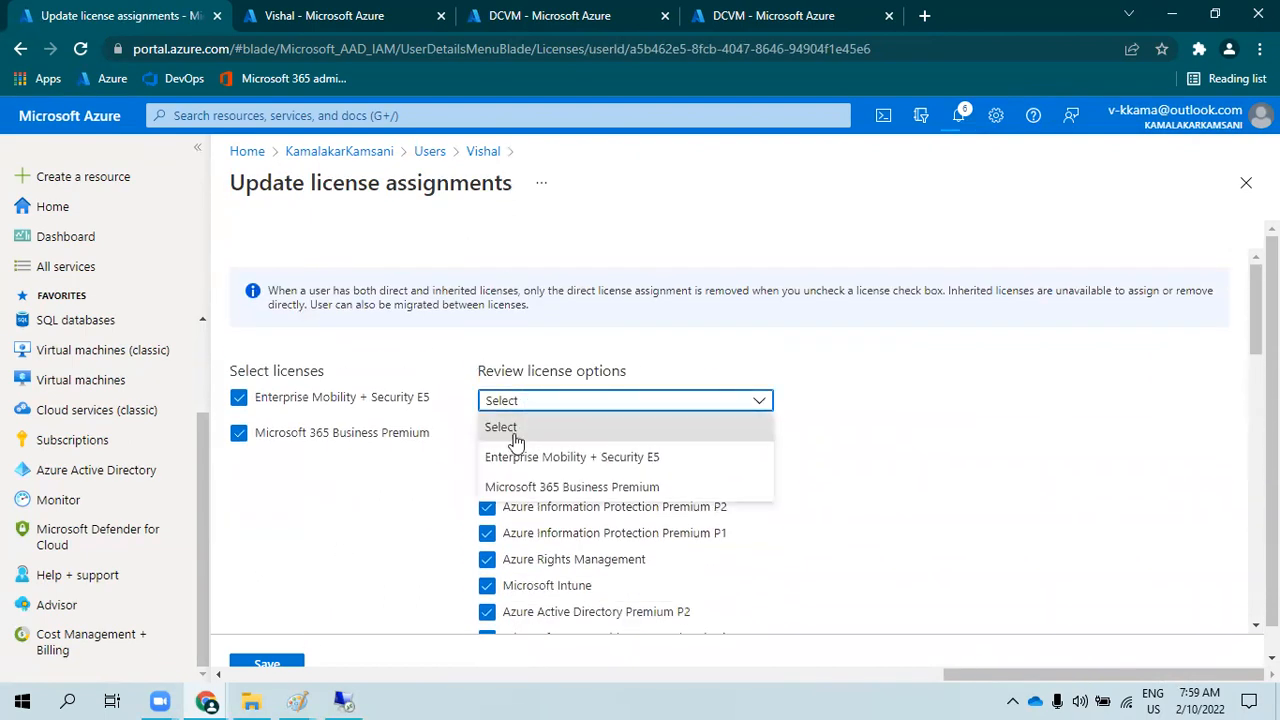
pyautogui.click(575, 487)
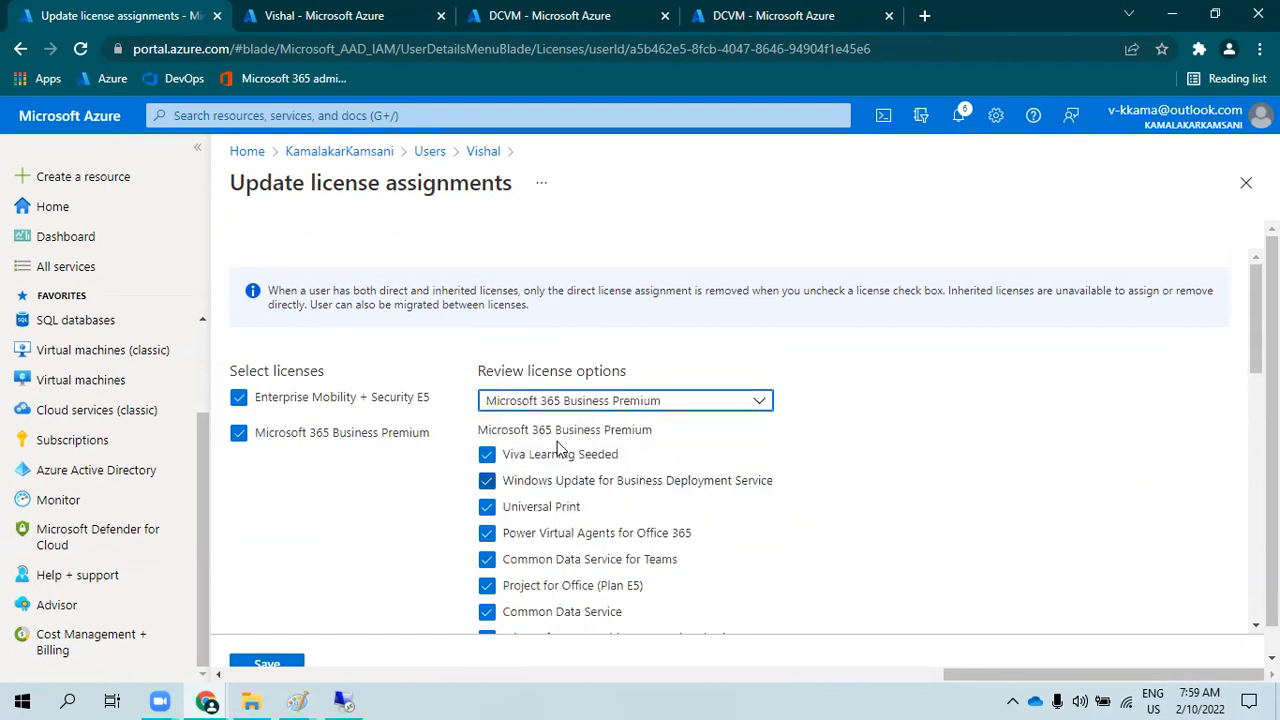
pyautogui.scroll(-12, 298, 514)
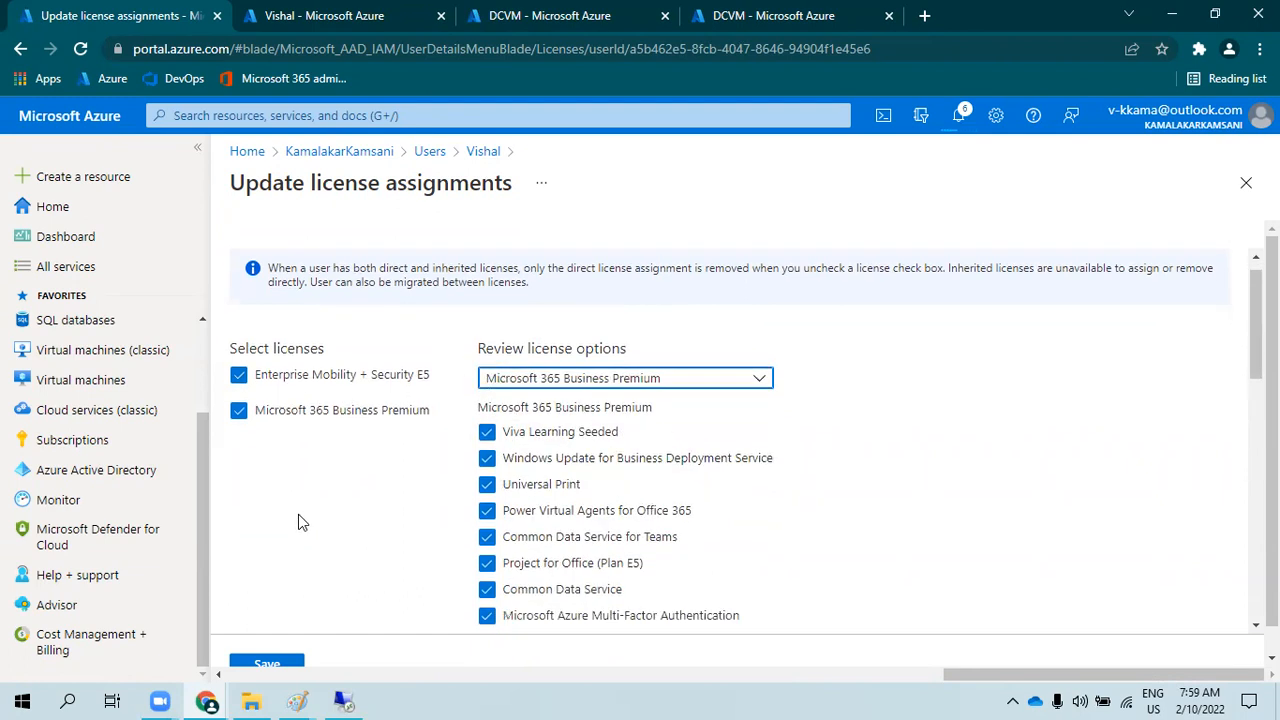
pyautogui.click(267, 665)
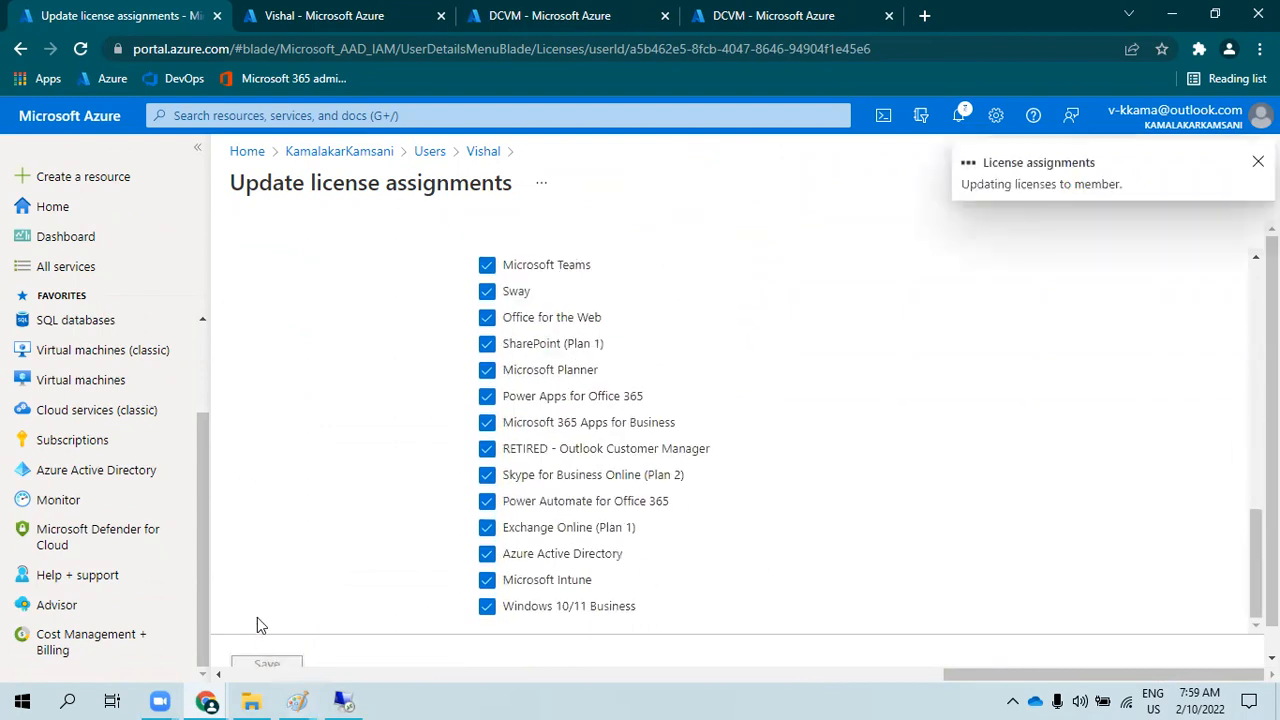
# - Examine the usage location in the profile of the user with initials JY and return to the user list
pyautogui.click(476, 154)
pyautogui.click(433, 156)
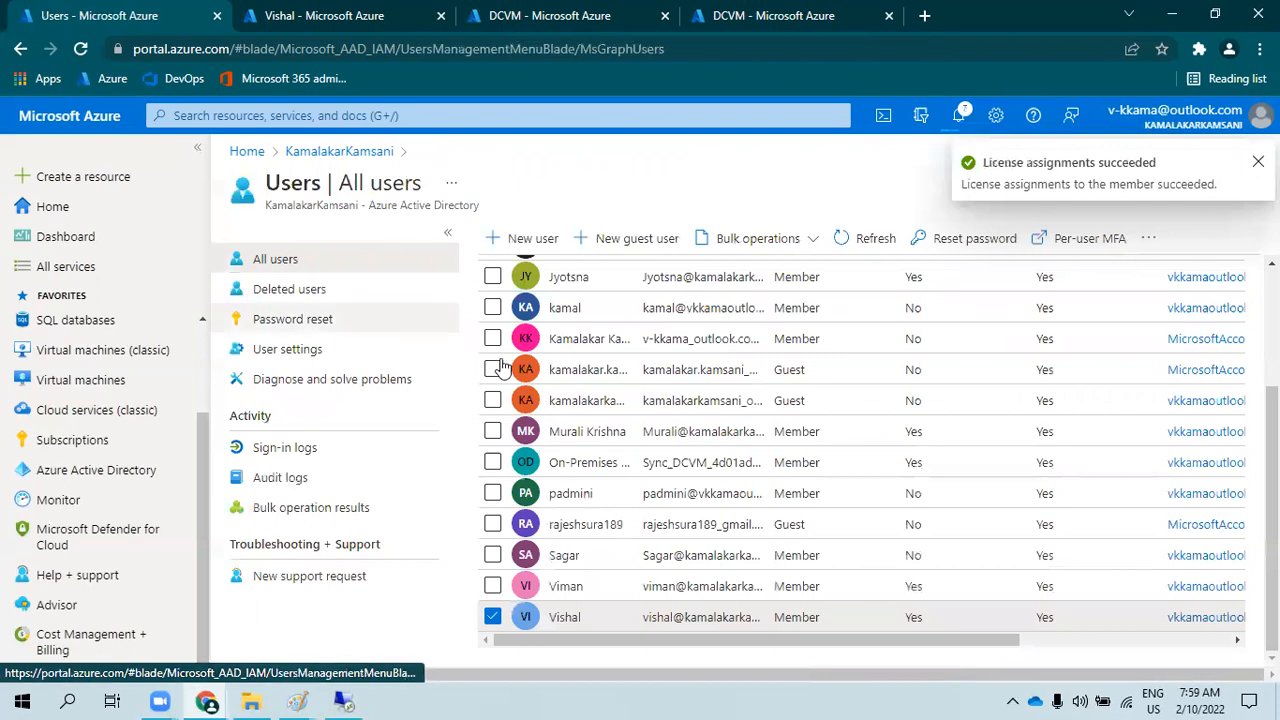
pyautogui.click(589, 284)
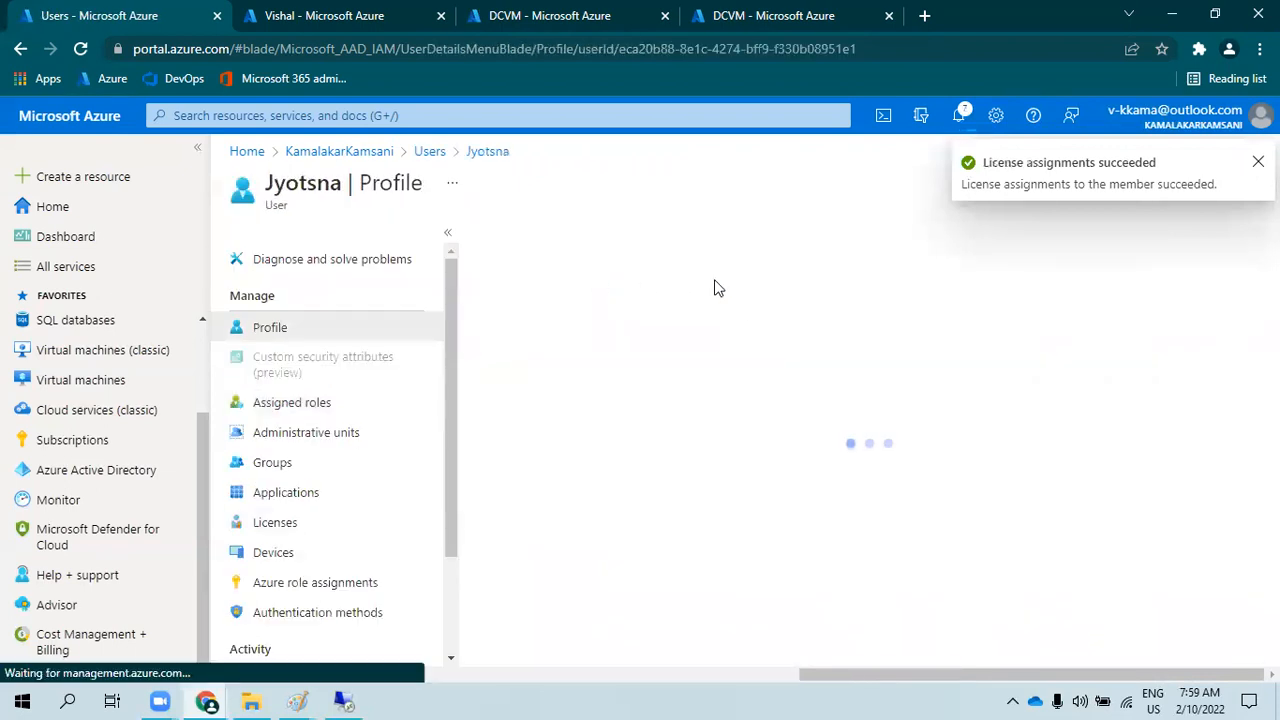
pyautogui.click(515, 240)
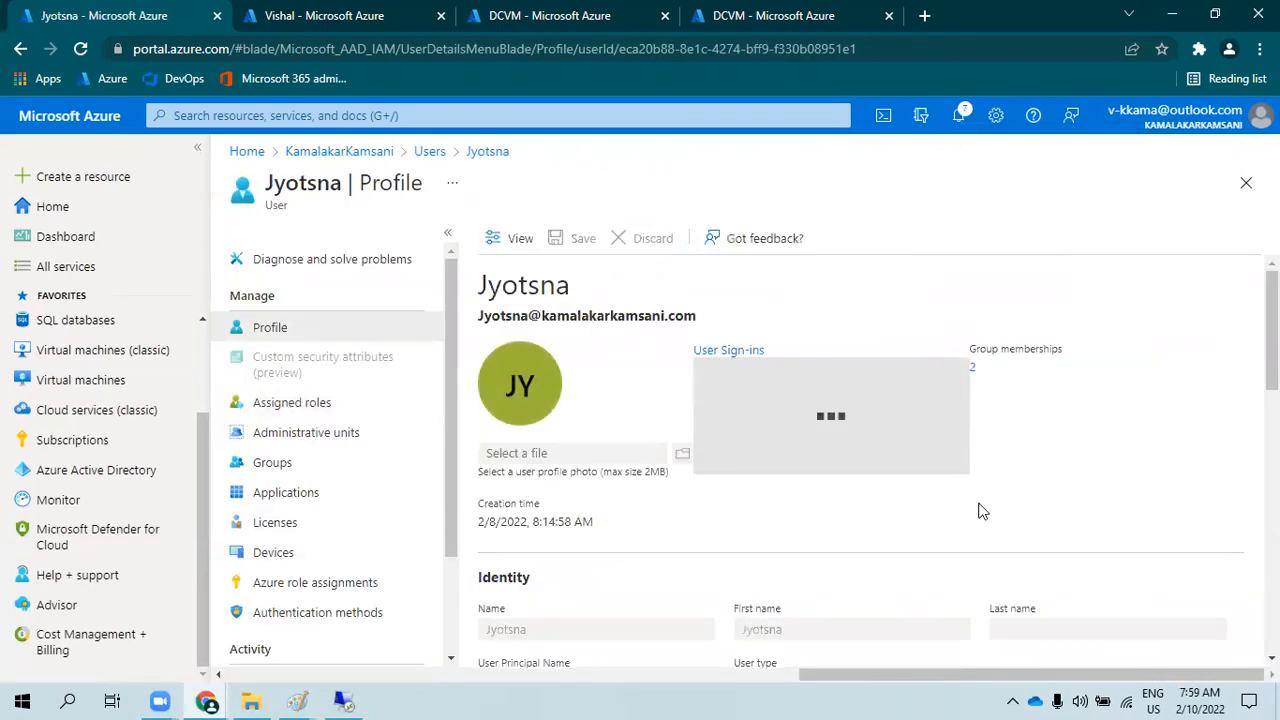
pyautogui.scroll(-5, 979, 512)
pyautogui.scroll(3, 717, 391)
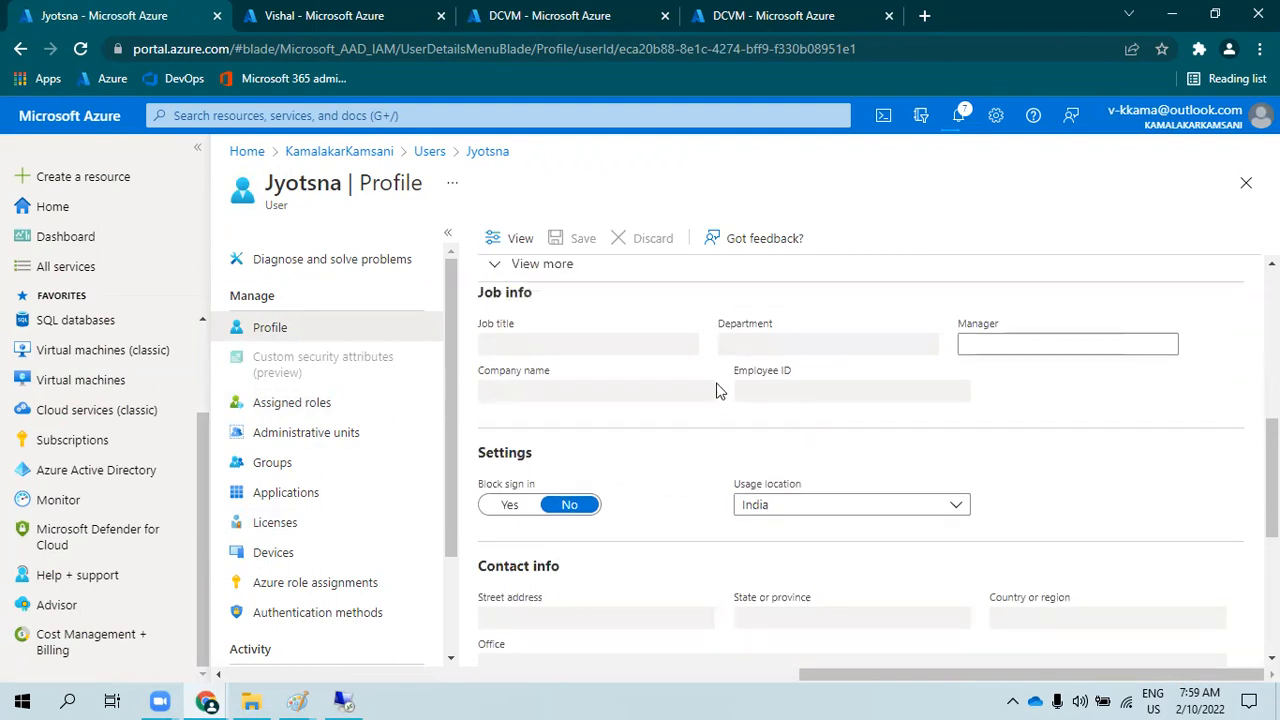
pyautogui.scroll(-2, 826, 537)
pyautogui.scroll(3, 600, 400)
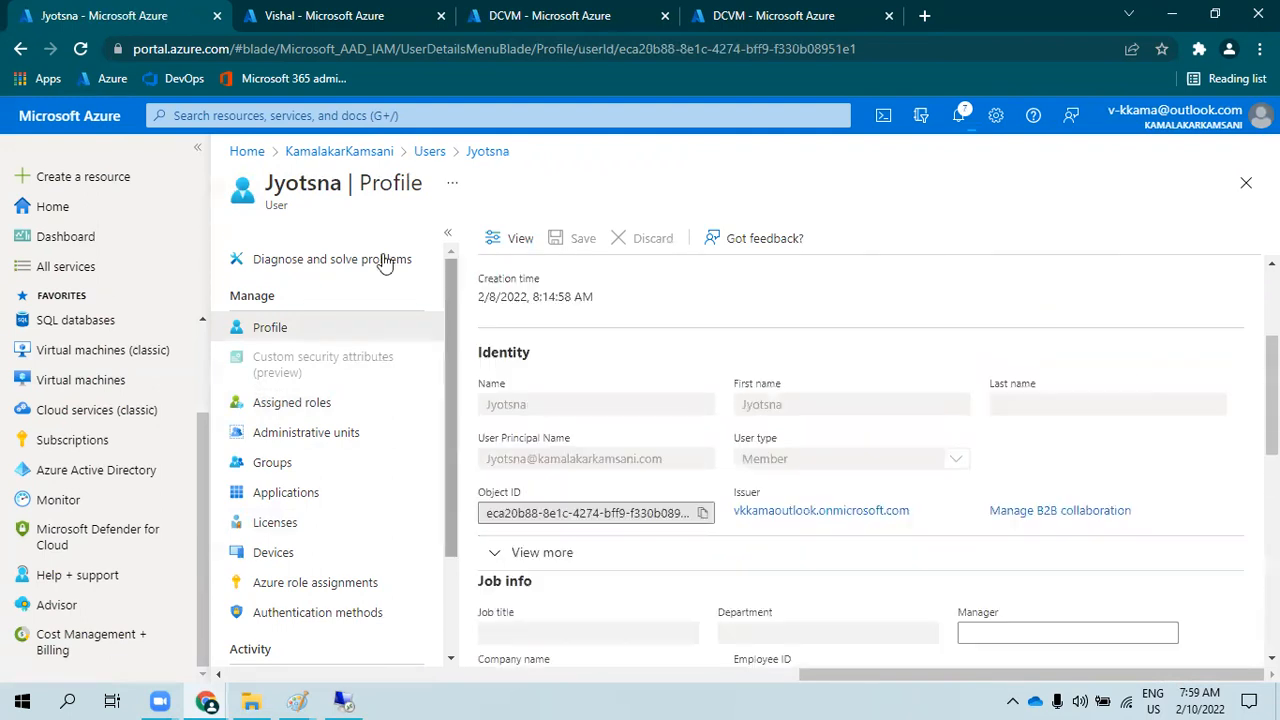
pyautogui.click(369, 256)
pyautogui.click(440, 158)
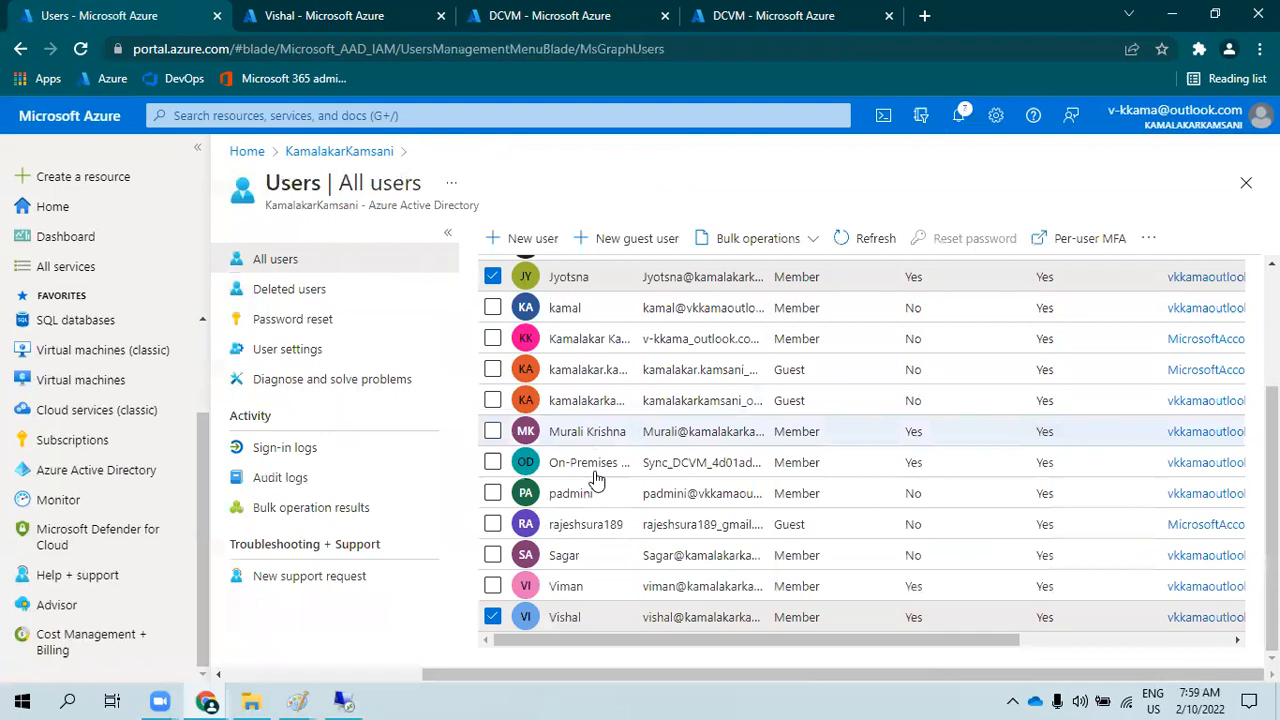
# - Deselect the last listed user, check the usage location in the second-to-last user's profile, and open that profile for editing
pyautogui.click(491, 619)
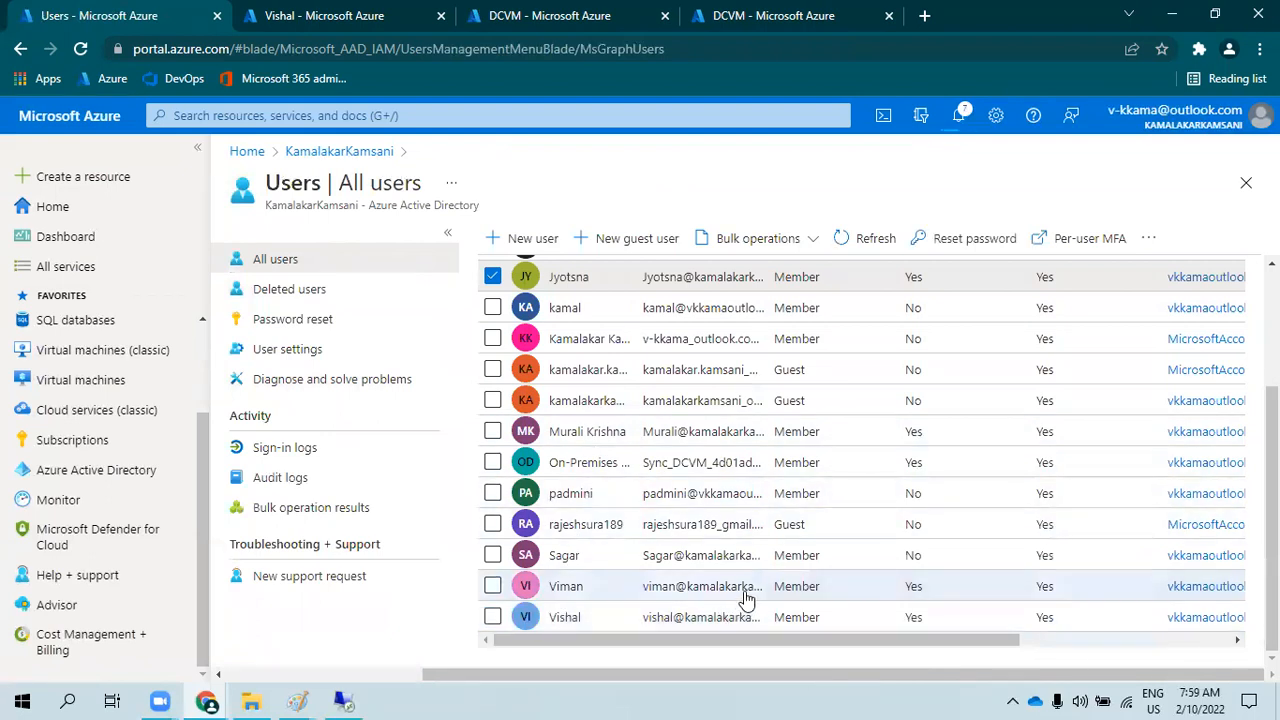
pyautogui.click(913, 592)
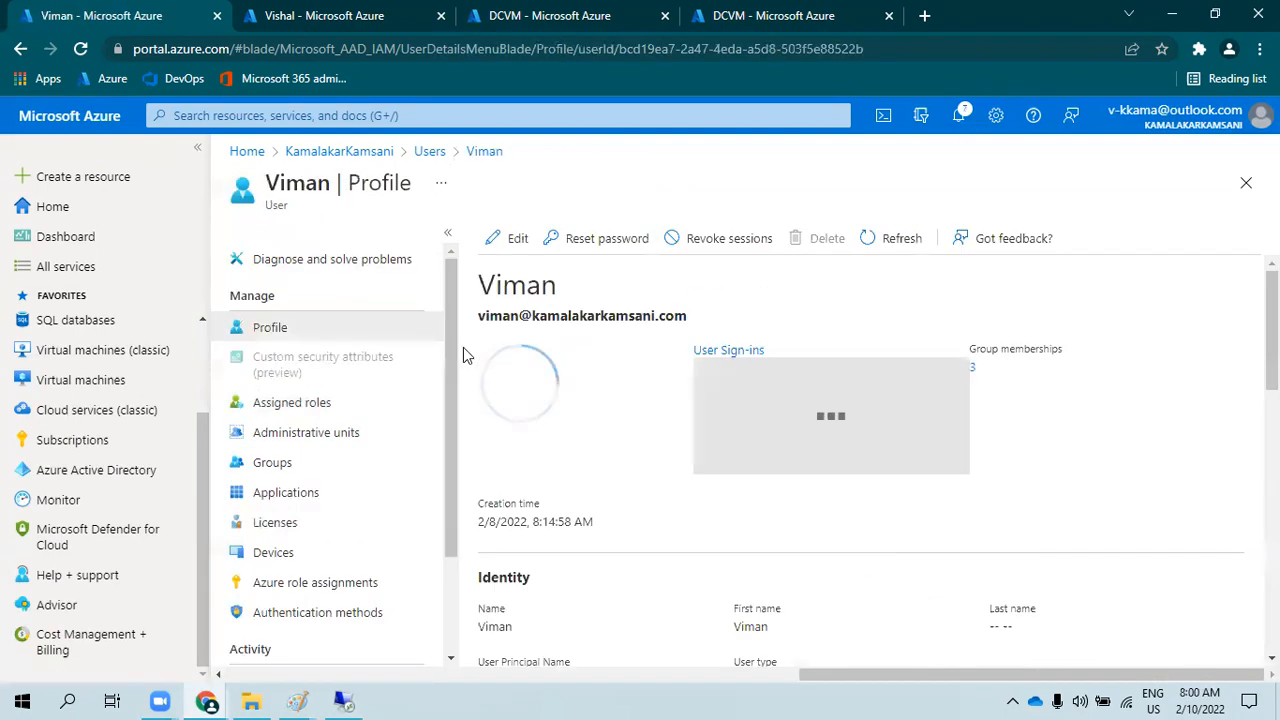
pyautogui.scroll(-3, 700, 484)
pyautogui.scroll(-5, 697, 486)
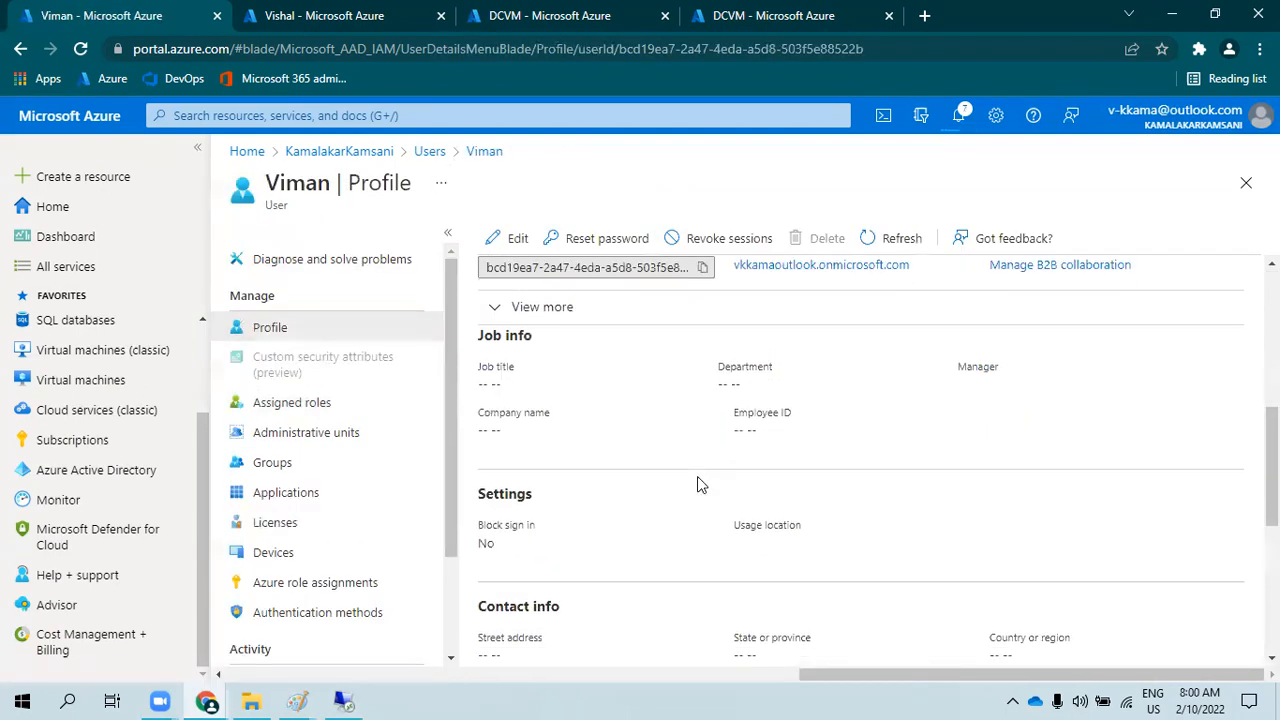
pyautogui.scroll(4, 697, 486)
pyautogui.click(512, 238)
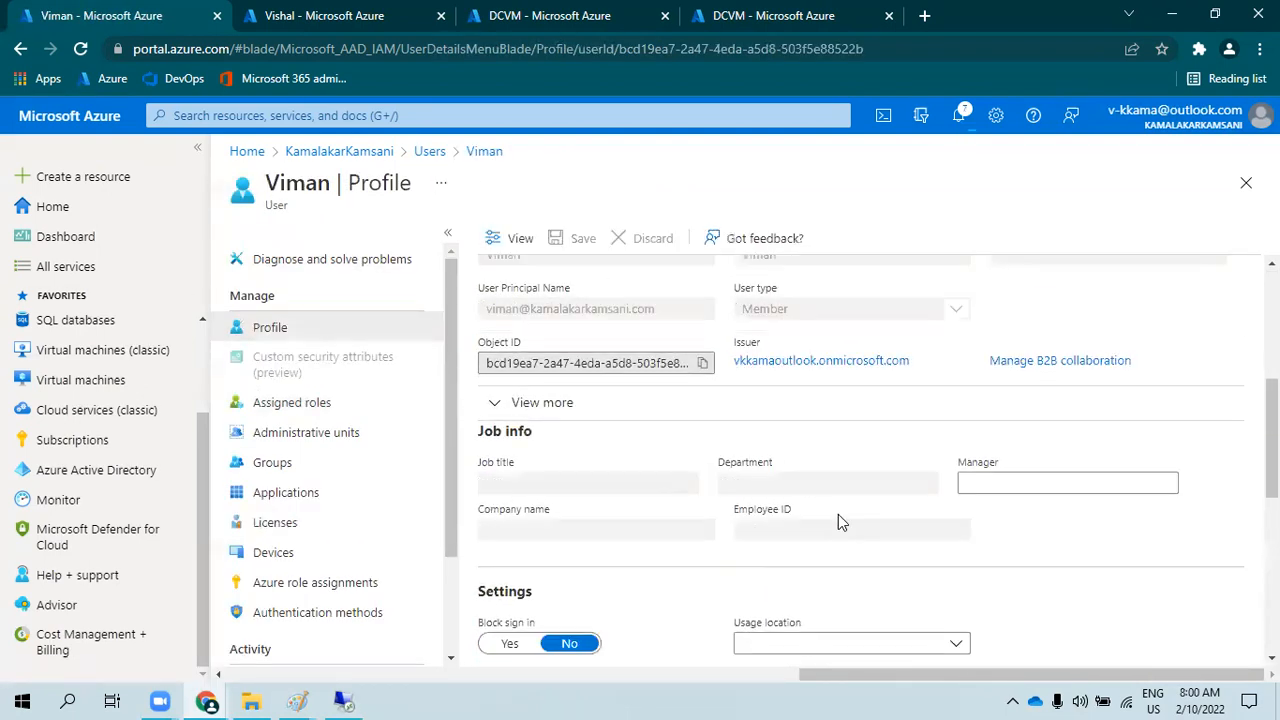
# - Set the user's usage location to India in the profile settings and save the profile
pyautogui.scroll(-3, 838, 514)
pyautogui.click(812, 366)
pyautogui.write('ind')
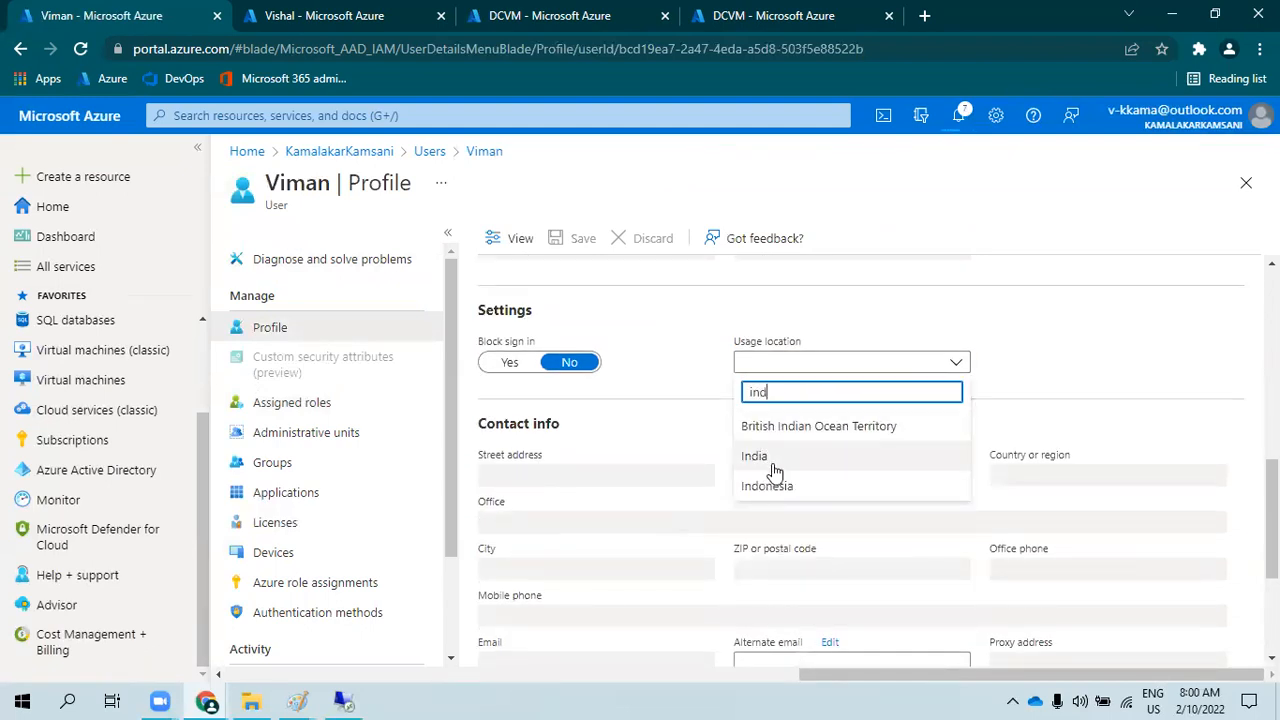
pyautogui.click(770, 458)
pyautogui.click(564, 238)
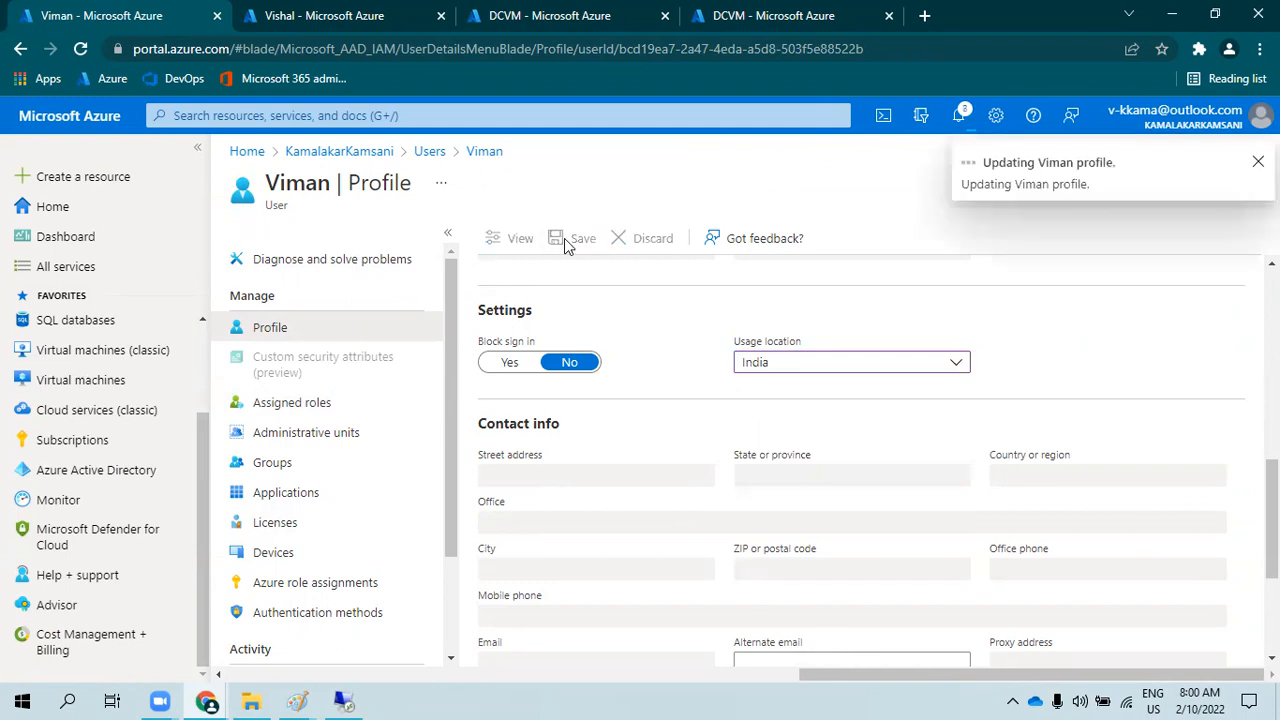
# - Assign the Enterprise Mobility + Security E5 and Microsoft 365 Business Premium licenses to the user, save, and check the notifications
pyautogui.click(297, 524)
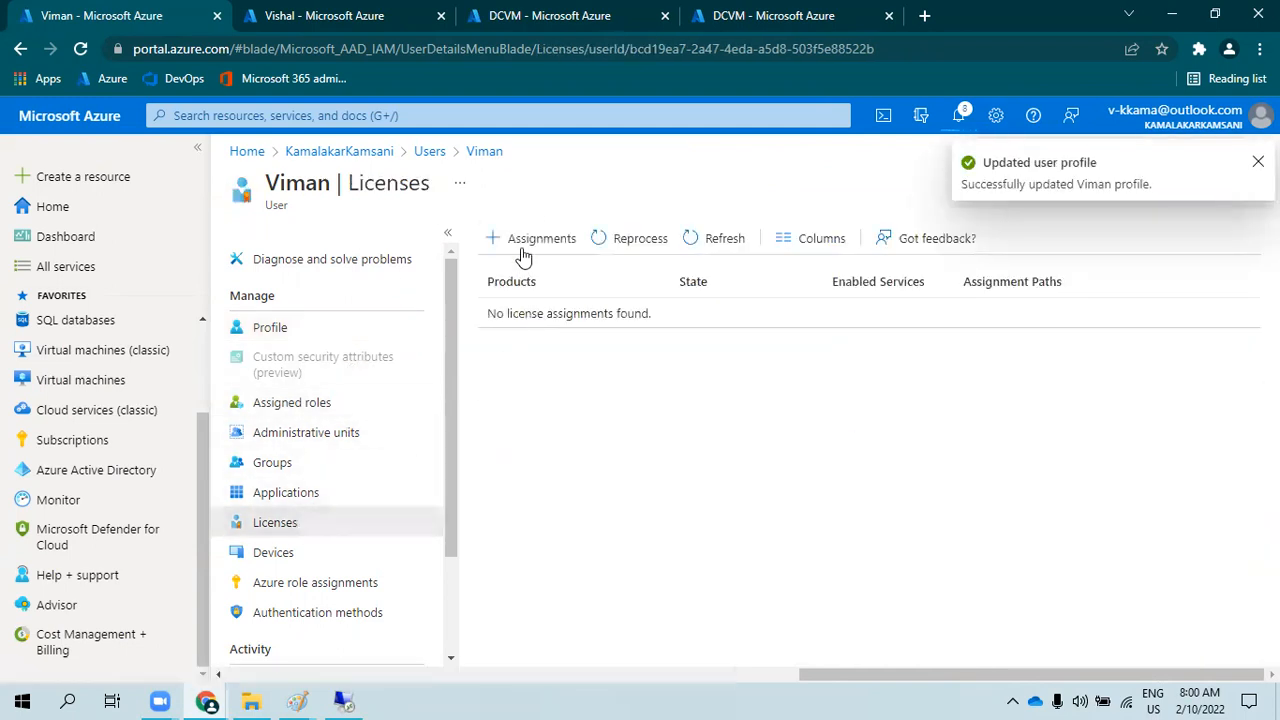
pyautogui.click(521, 240)
pyautogui.click(239, 398)
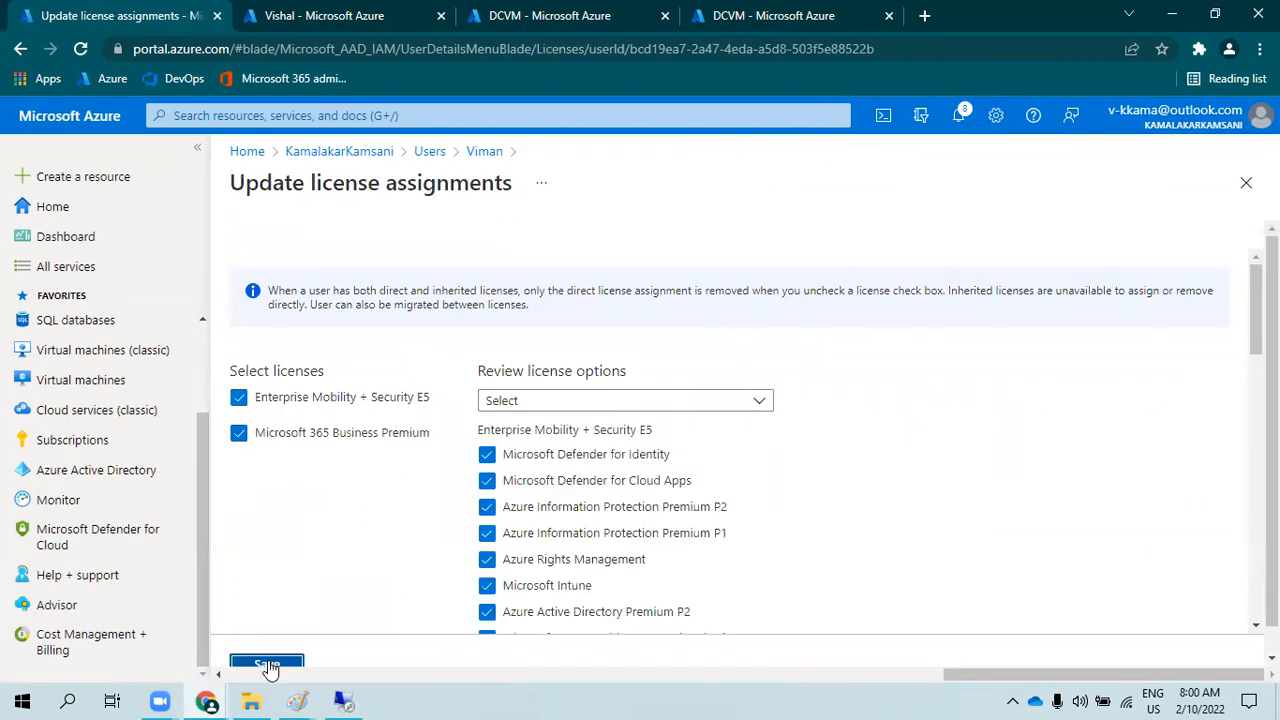
pyautogui.click(260, 664)
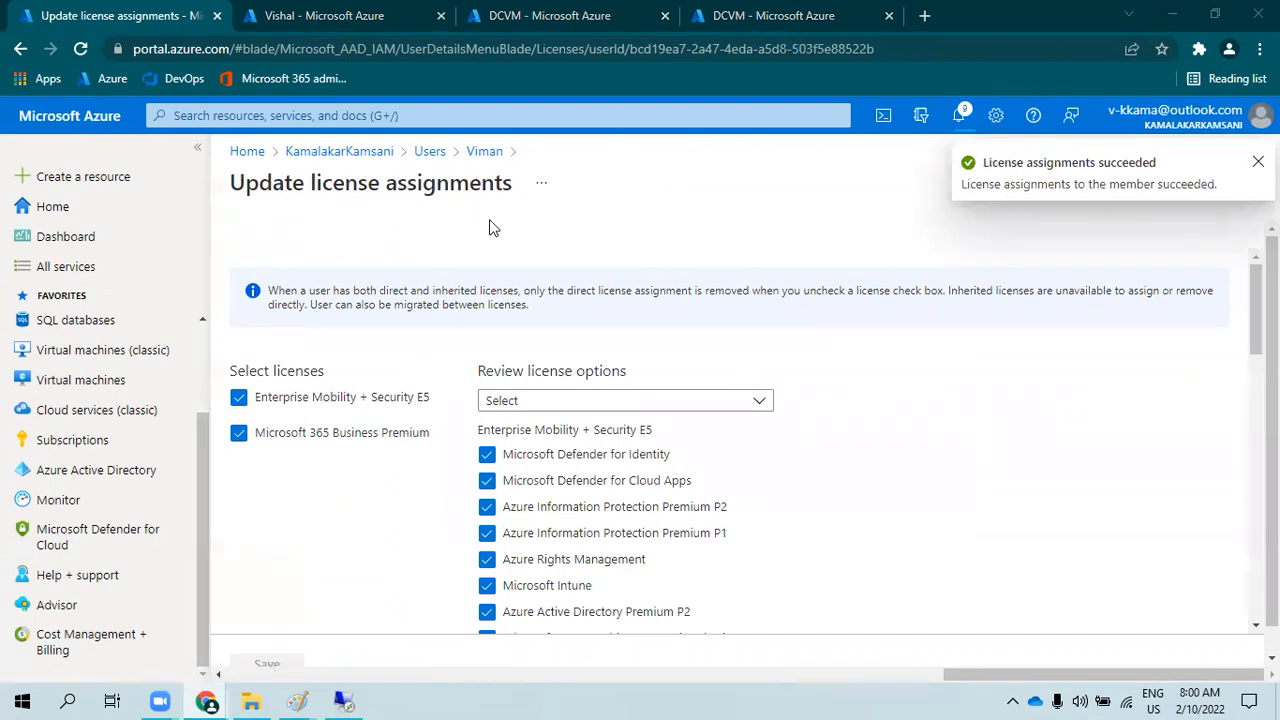
pyautogui.click(958, 117)
pyautogui.click(958, 117)
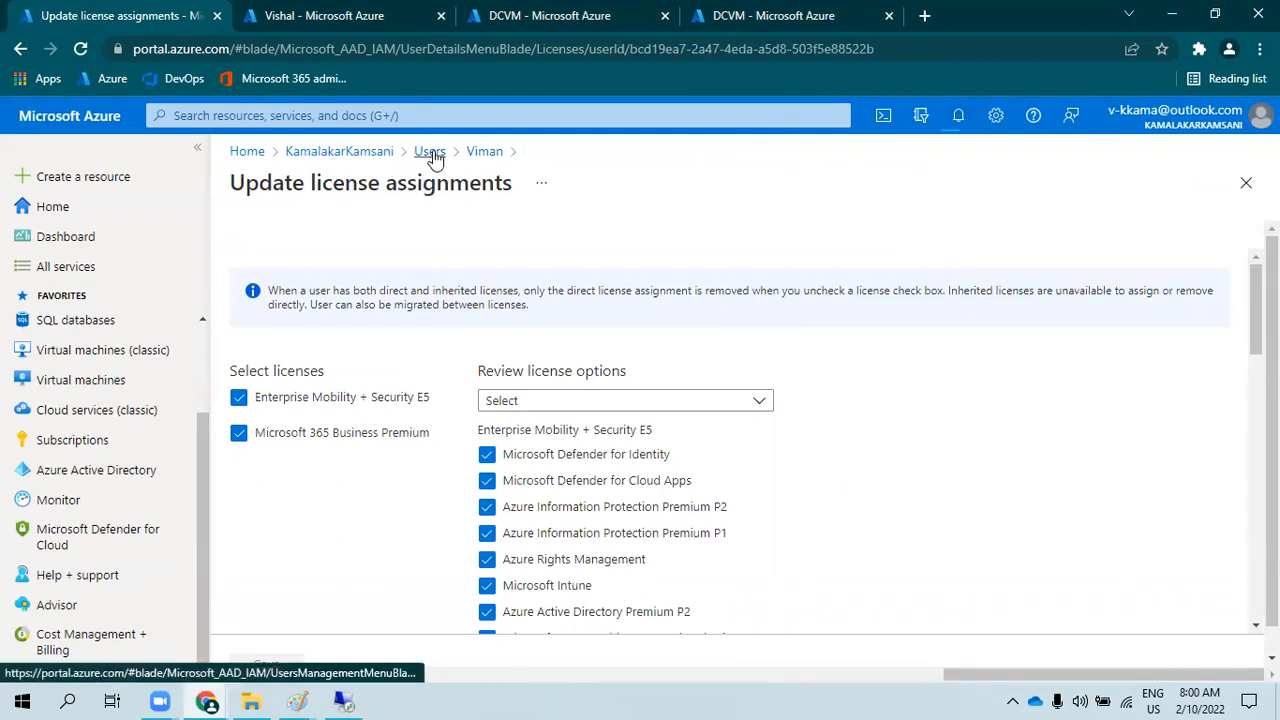
# - Switch to the Microsoft 365 admin center in the other browser window and open the active users list
pyautogui.click(430, 152)
pyautogui.click(332, 152)
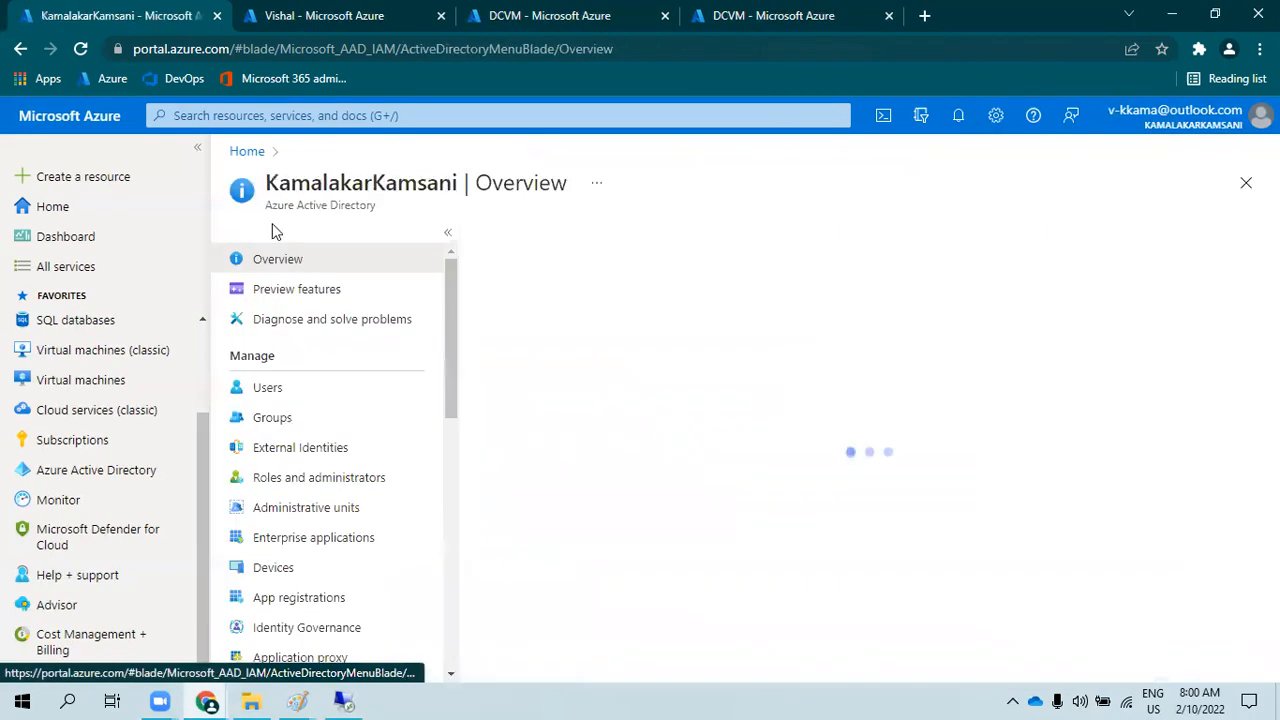
pyautogui.click(216, 700)
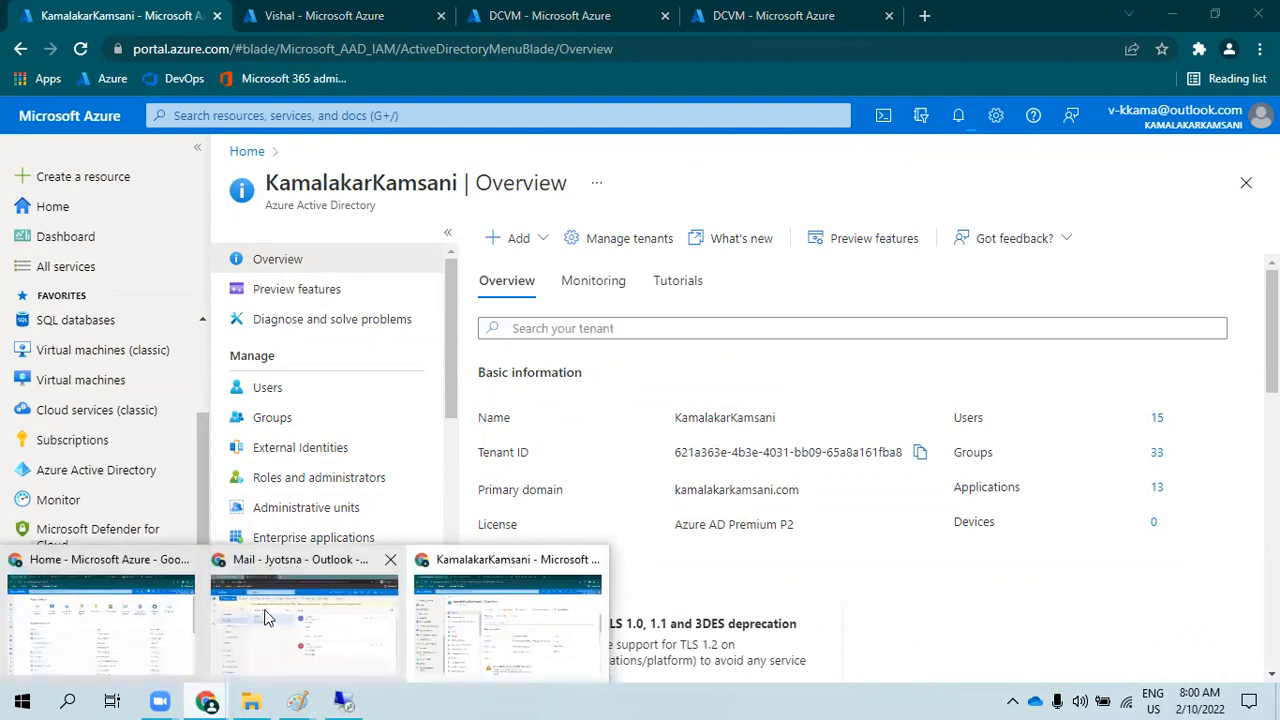
pyautogui.click(137, 614)
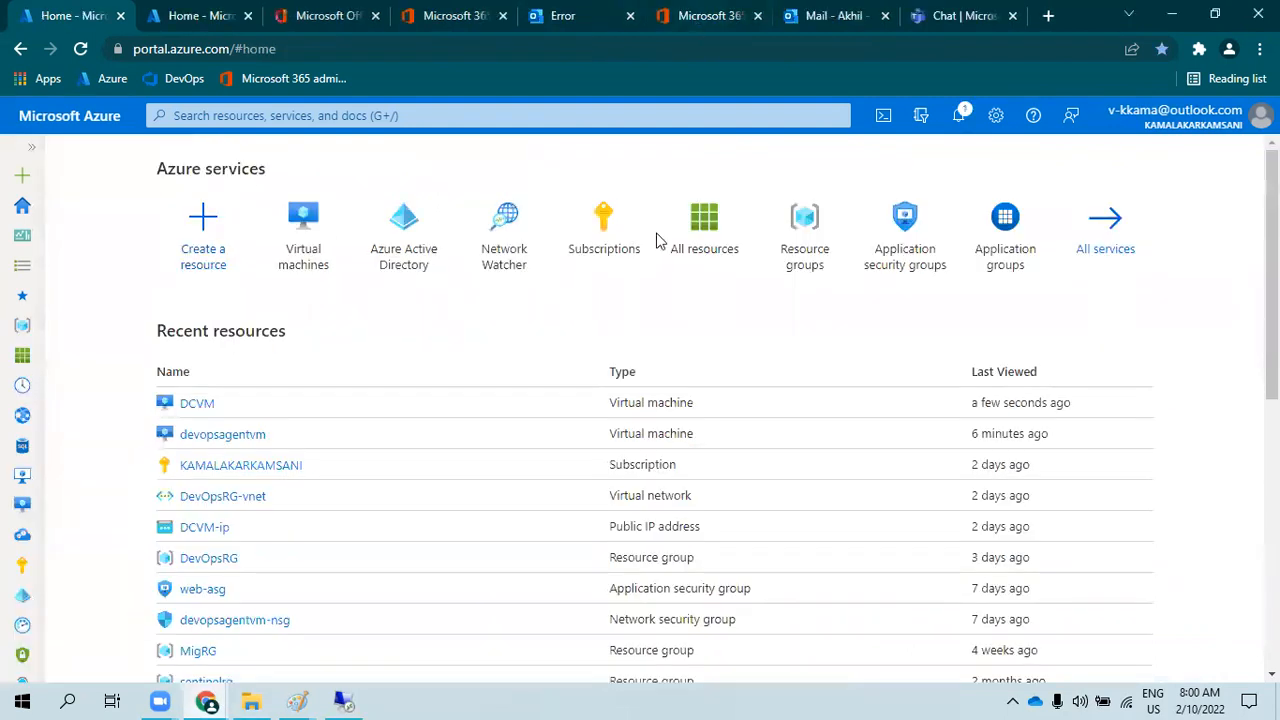
pyautogui.click(322, 15)
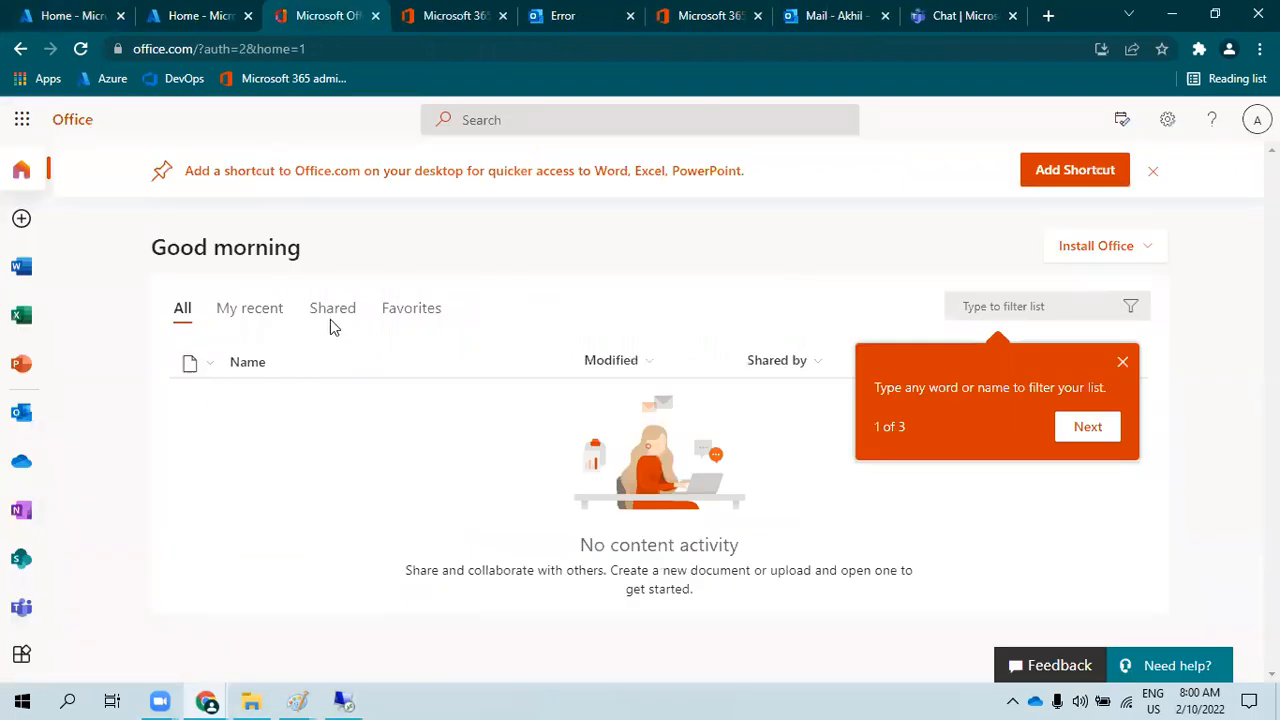
pyautogui.click(427, 7)
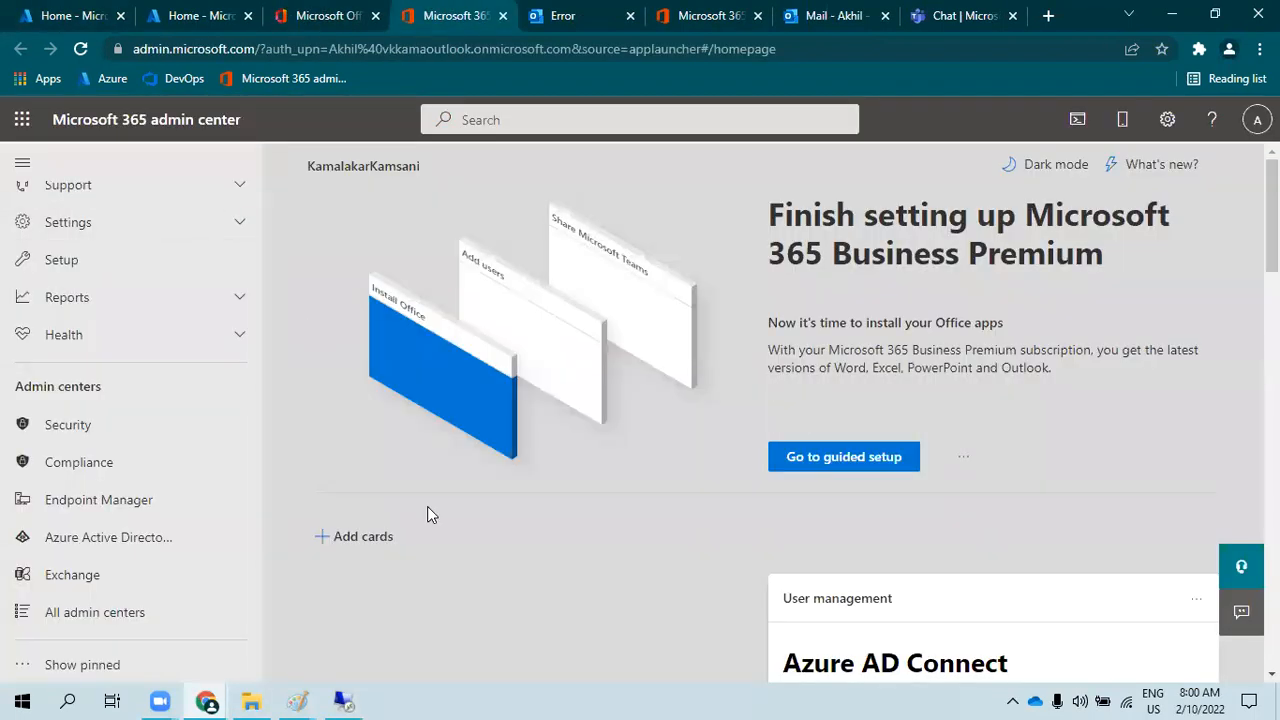
pyautogui.scroll(3, 57, 290)
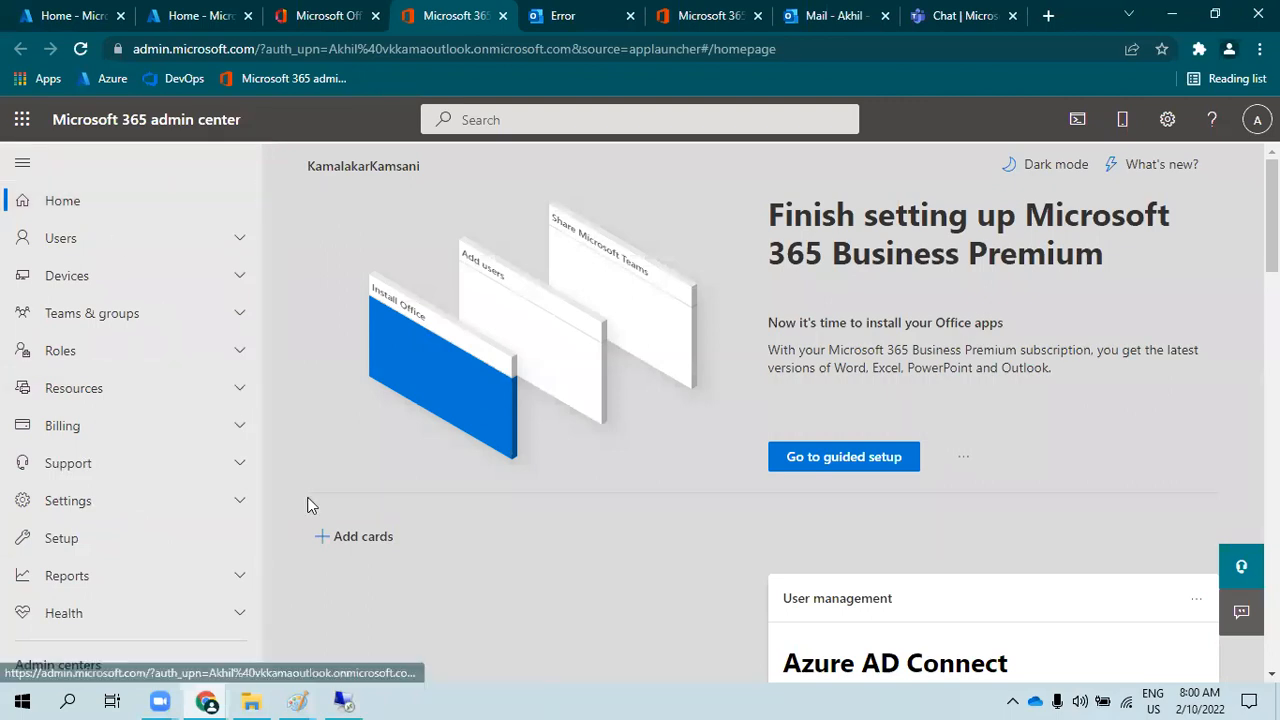
pyautogui.click(57, 238)
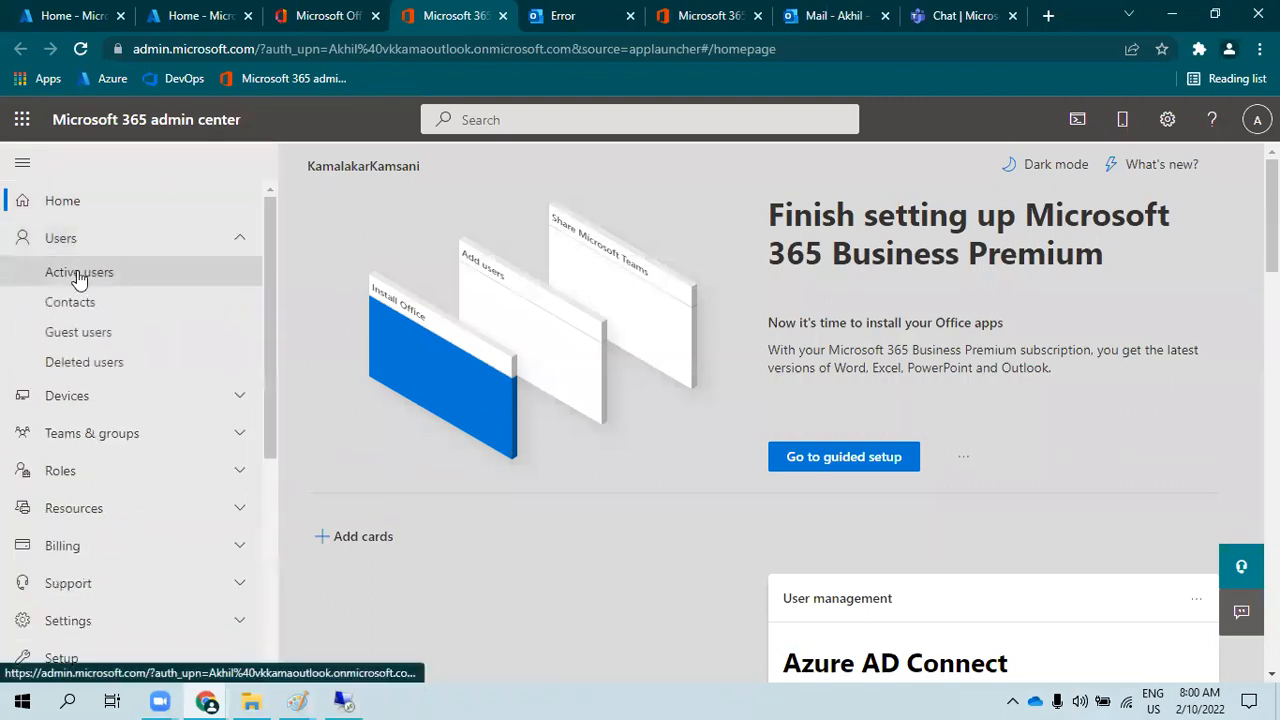
pyautogui.click(79, 272)
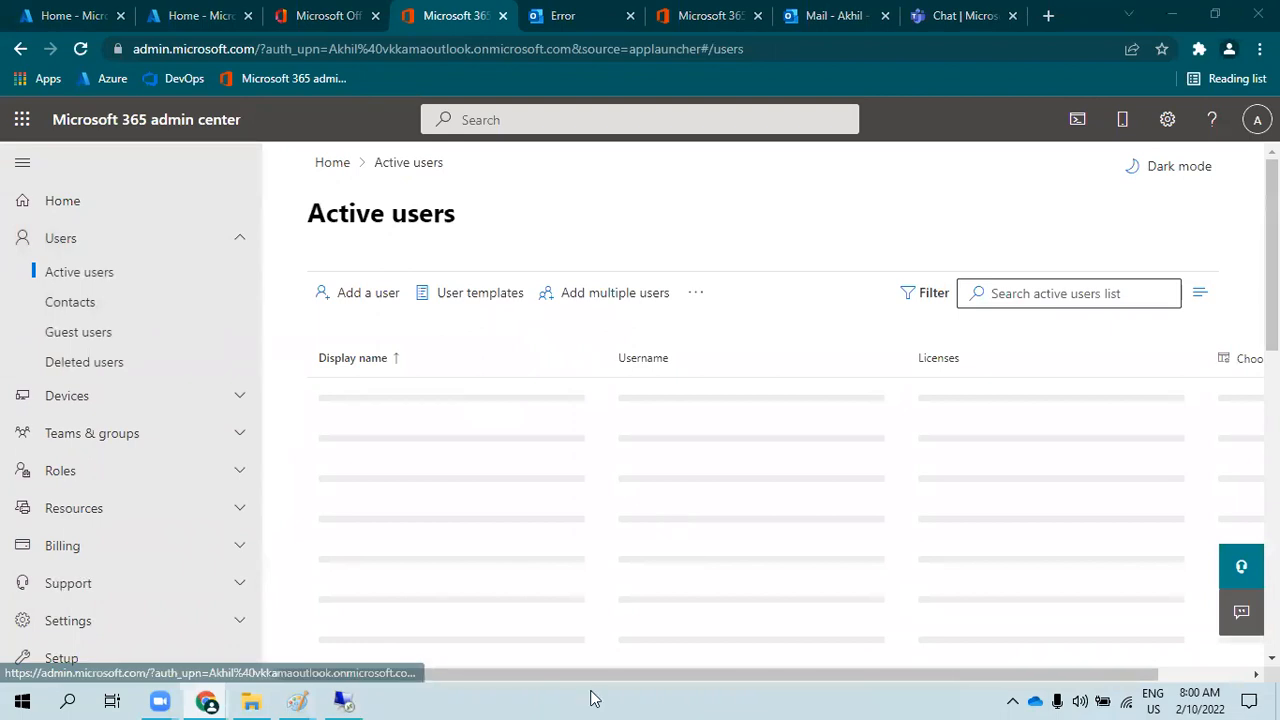
# - Look over the licenses in the active users list and briefly open the first user's details
pyautogui.scroll(-2, 710, 346)
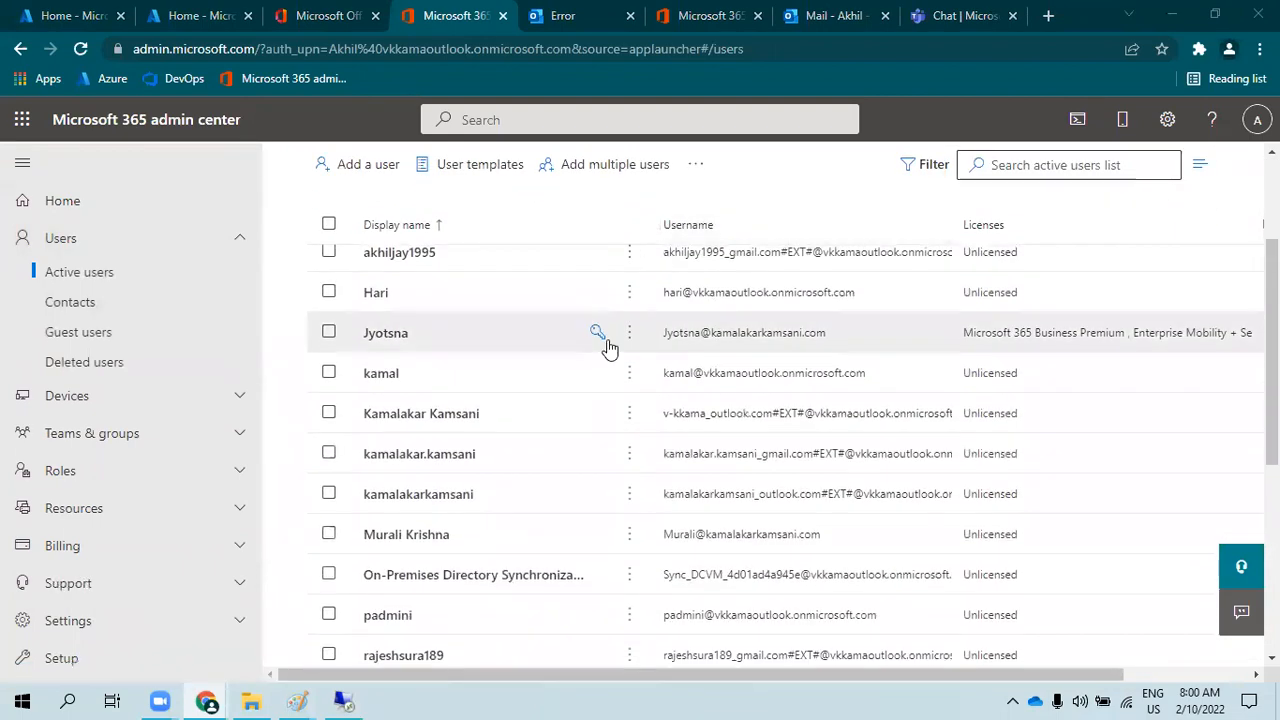
pyautogui.scroll(1, 609, 346)
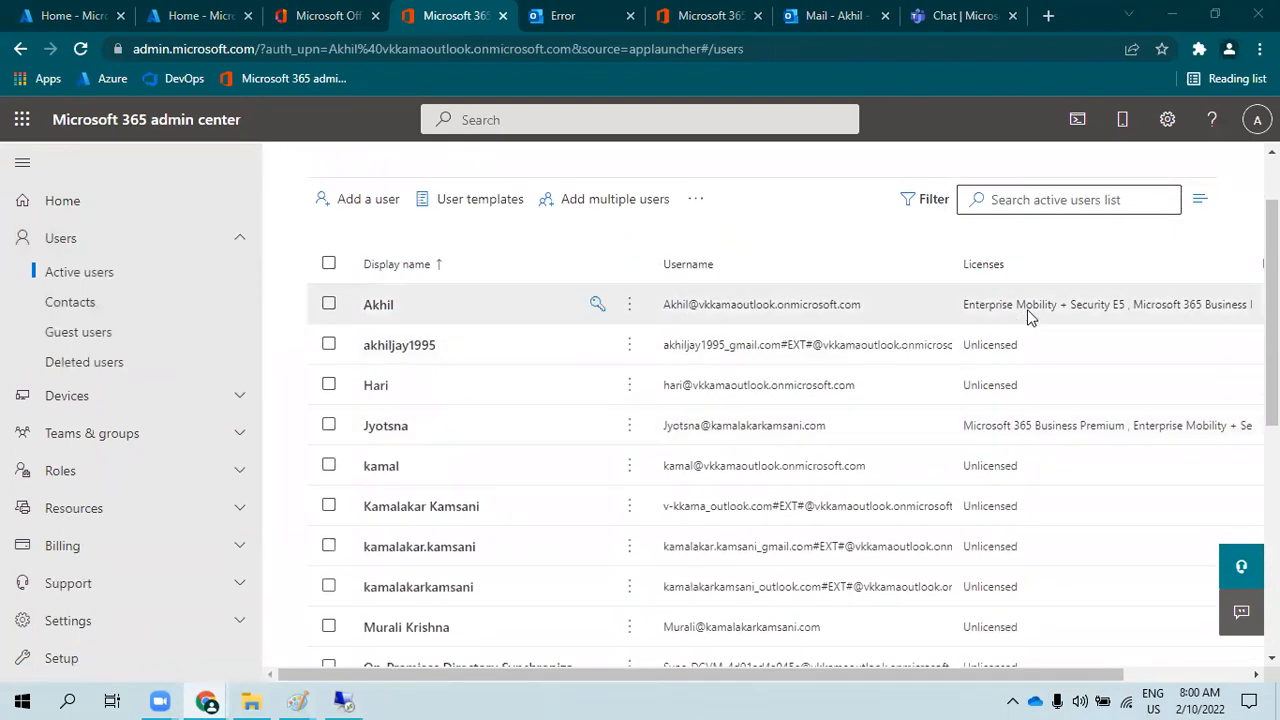
pyautogui.click(1098, 314)
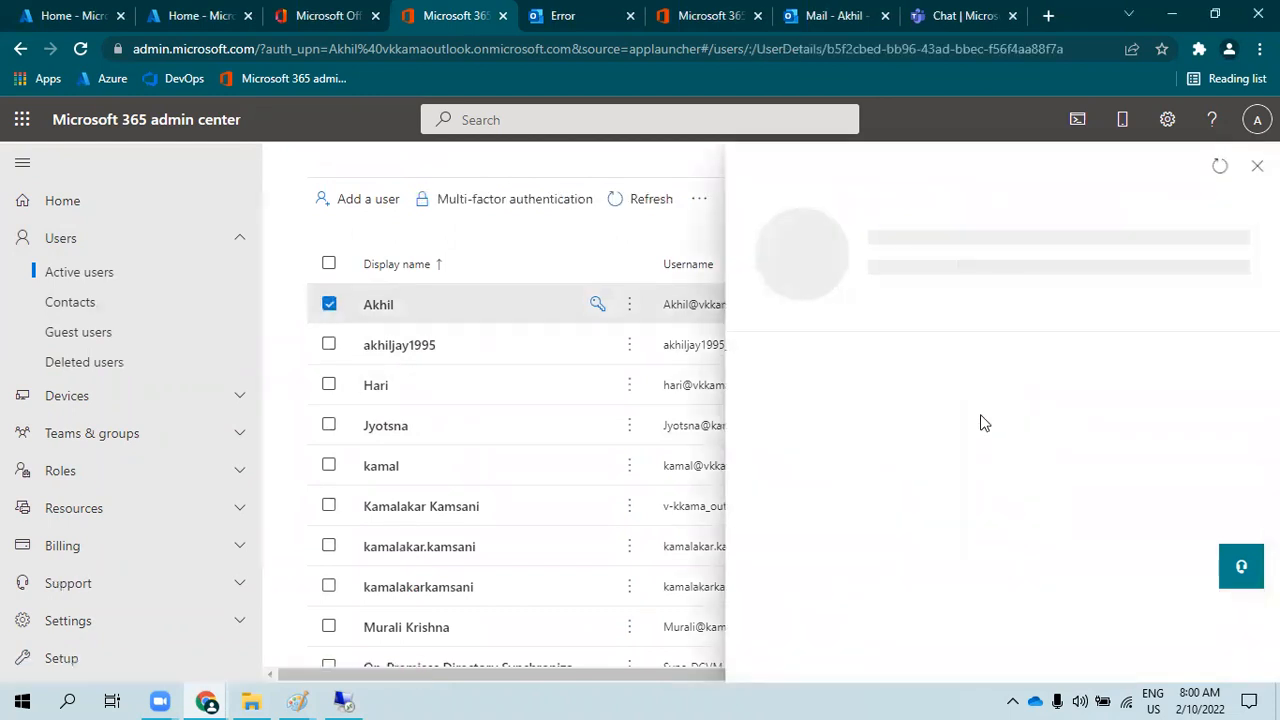
pyautogui.click(1257, 165)
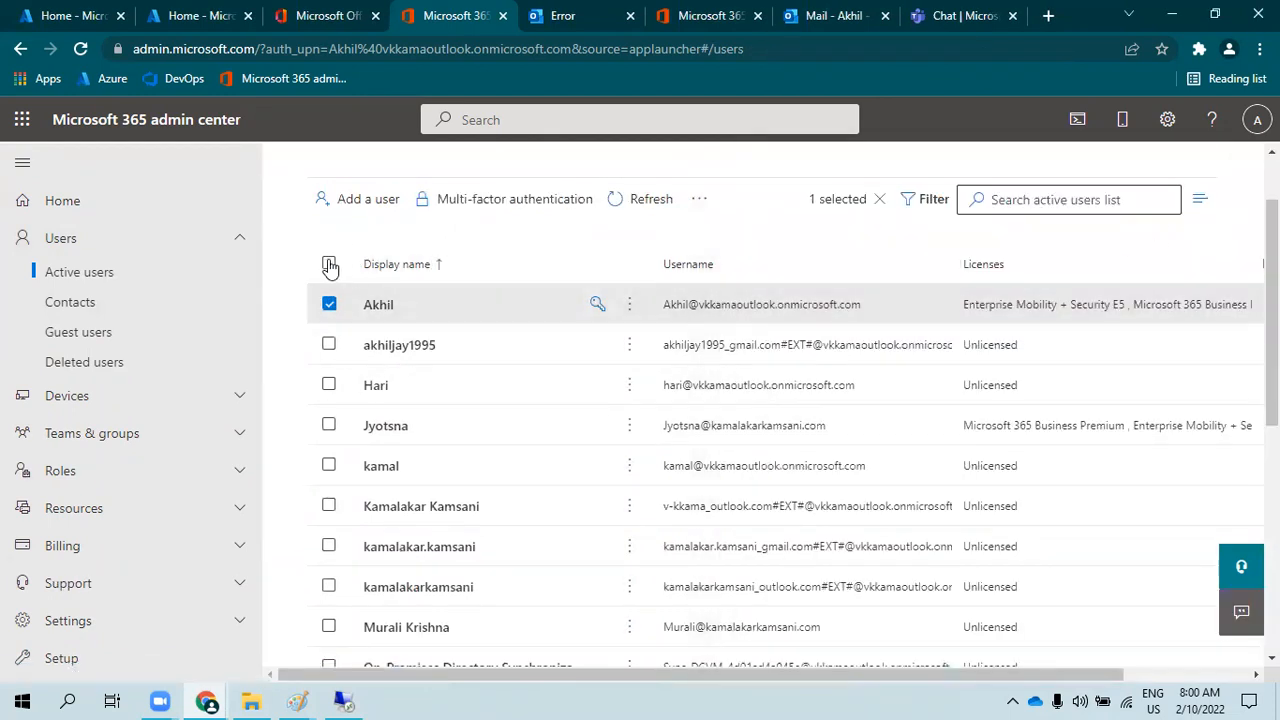
# - Assign Enterprise Mobility + Security E5 and Microsoft 365 Business Premium to all active users, keeping their existing licenses
pyautogui.click(329, 264)
pyautogui.click(697, 201)
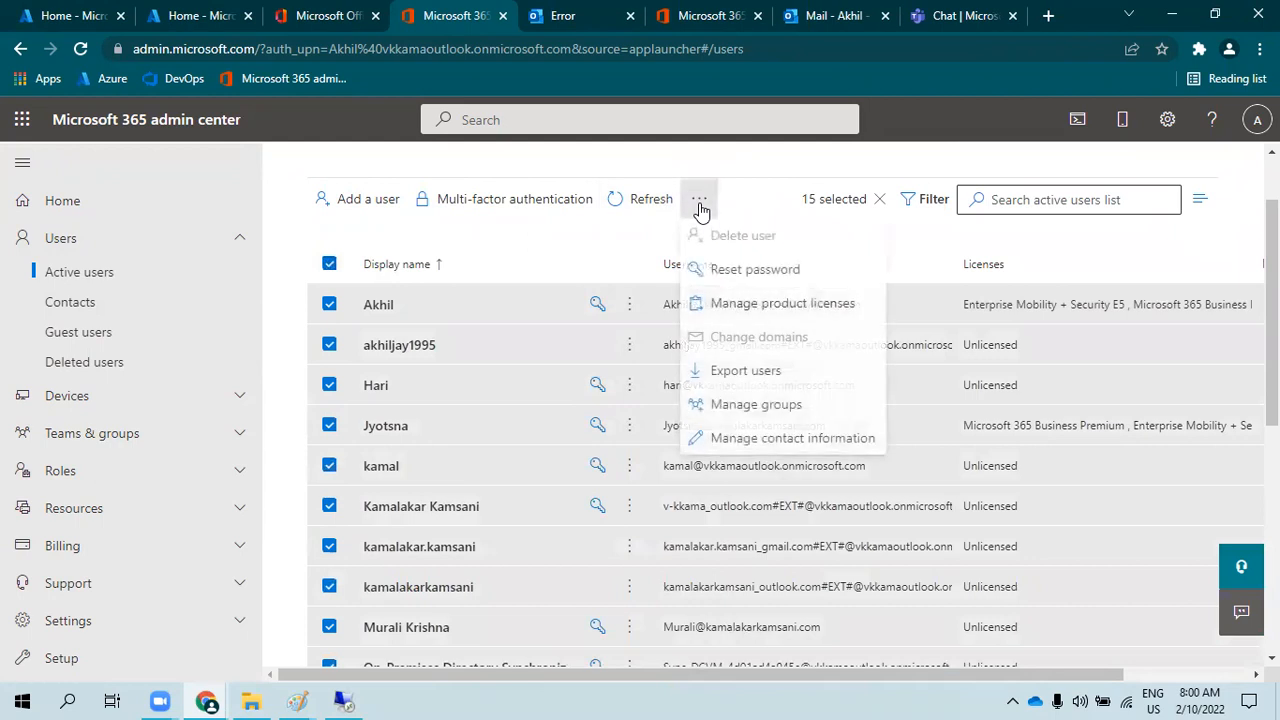
pyautogui.click(780, 307)
pyautogui.click(766, 316)
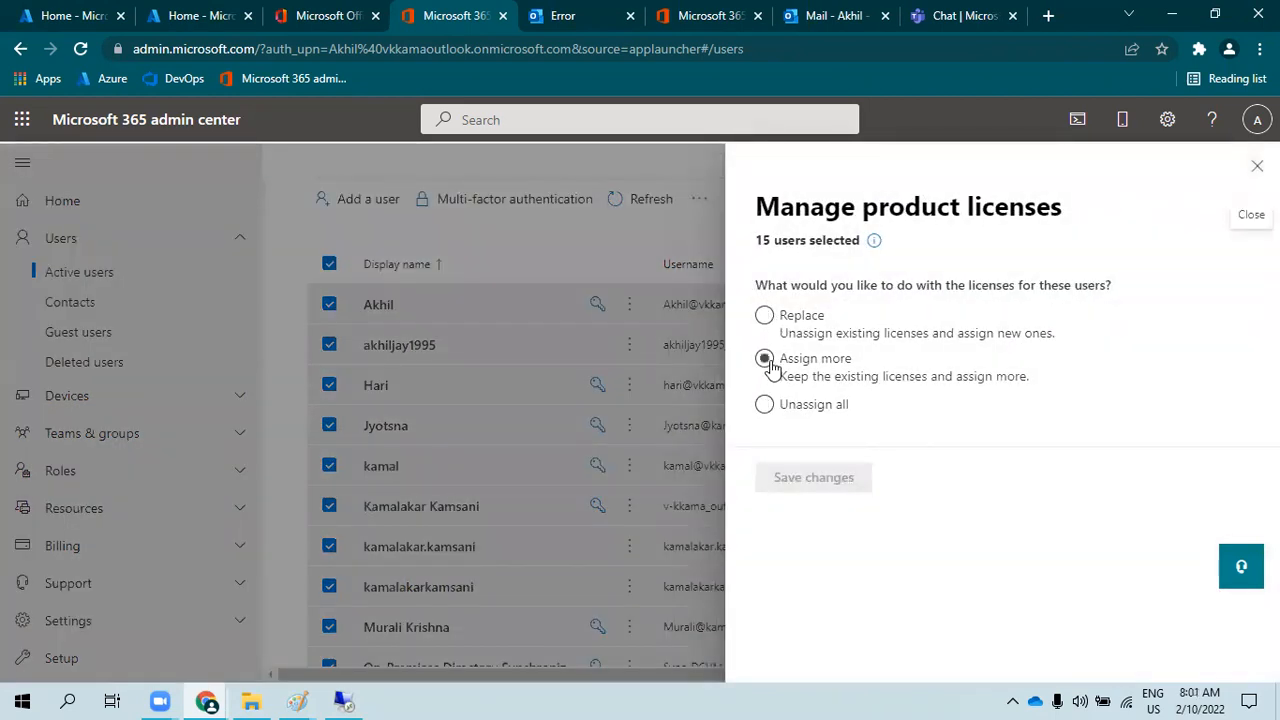
pyautogui.click(766, 360)
pyautogui.click(764, 492)
pyautogui.click(764, 542)
pyautogui.scroll(-1, 1080, 526)
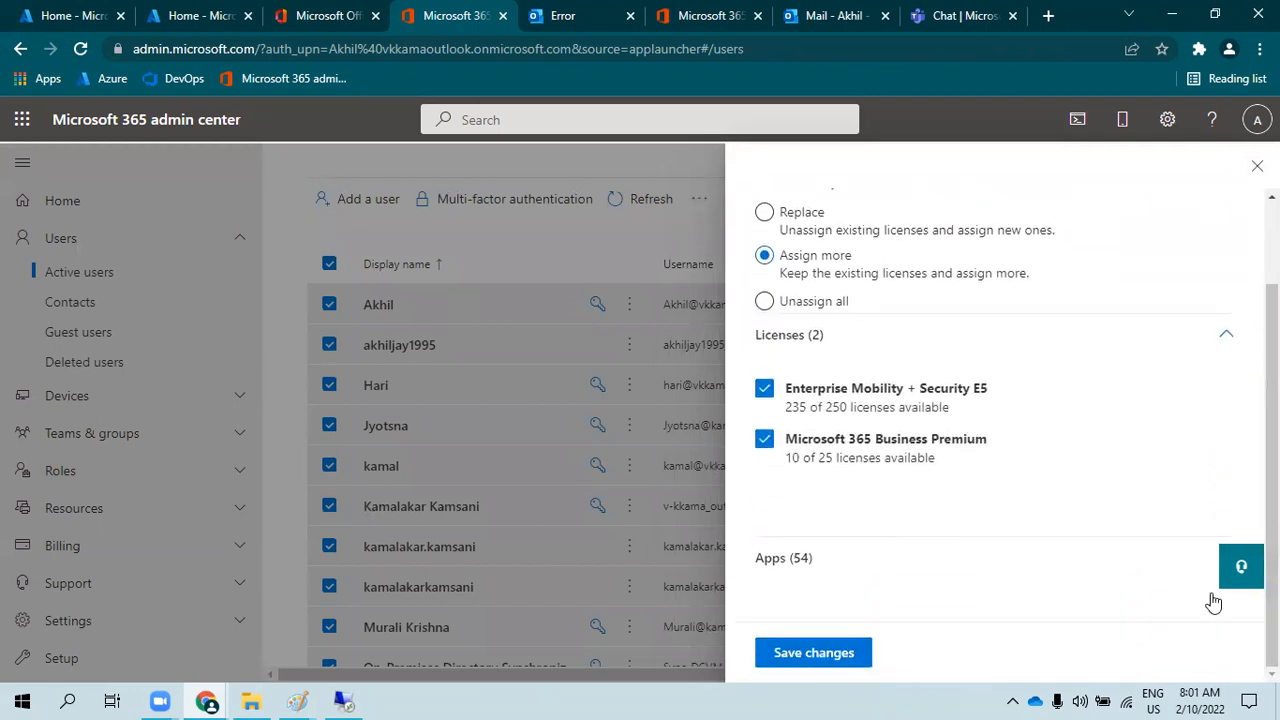
pyautogui.click(833, 665)
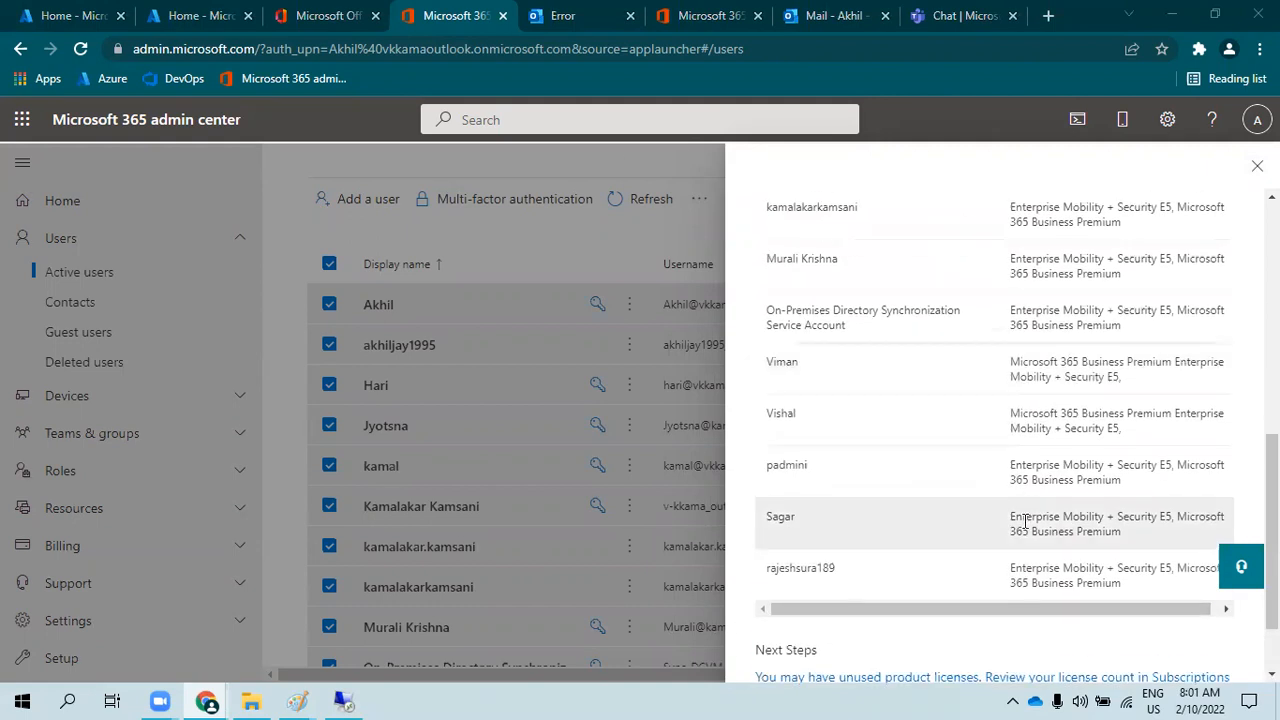
pyautogui.click(789, 653)
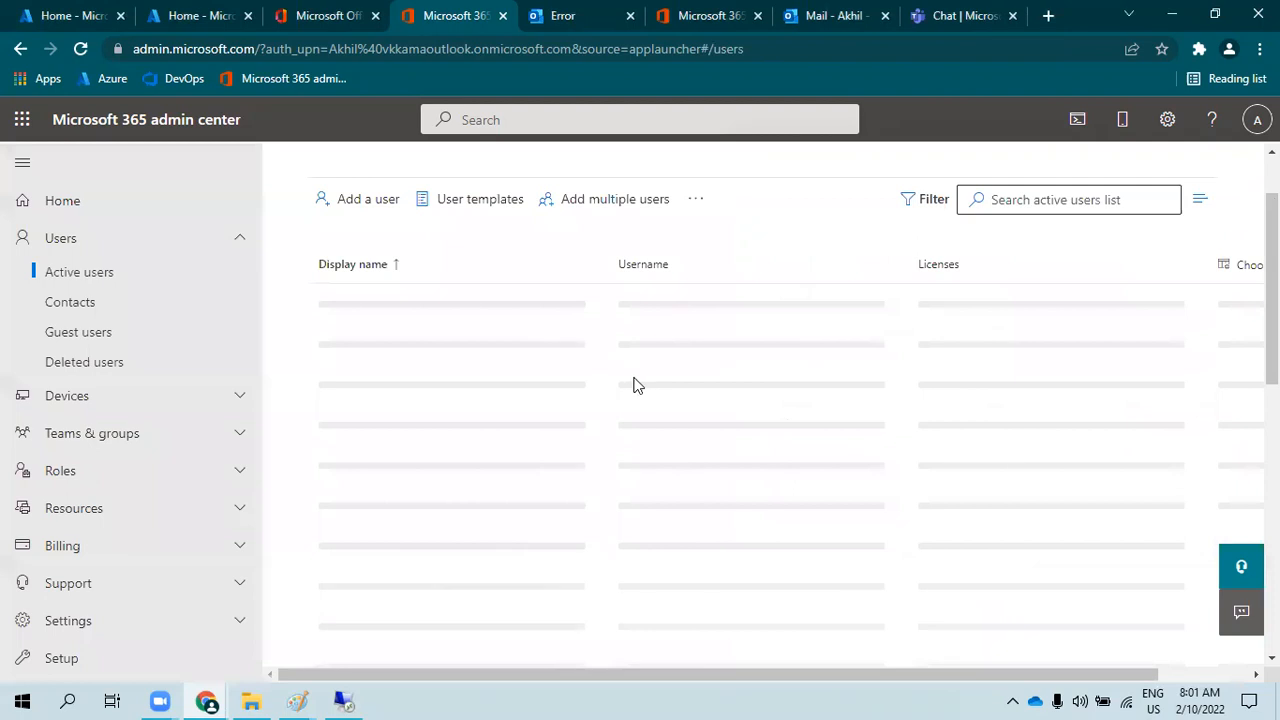
# - Check the licenses of every account in the refreshed active users list
pyautogui.scroll(-10, 1090, 400)
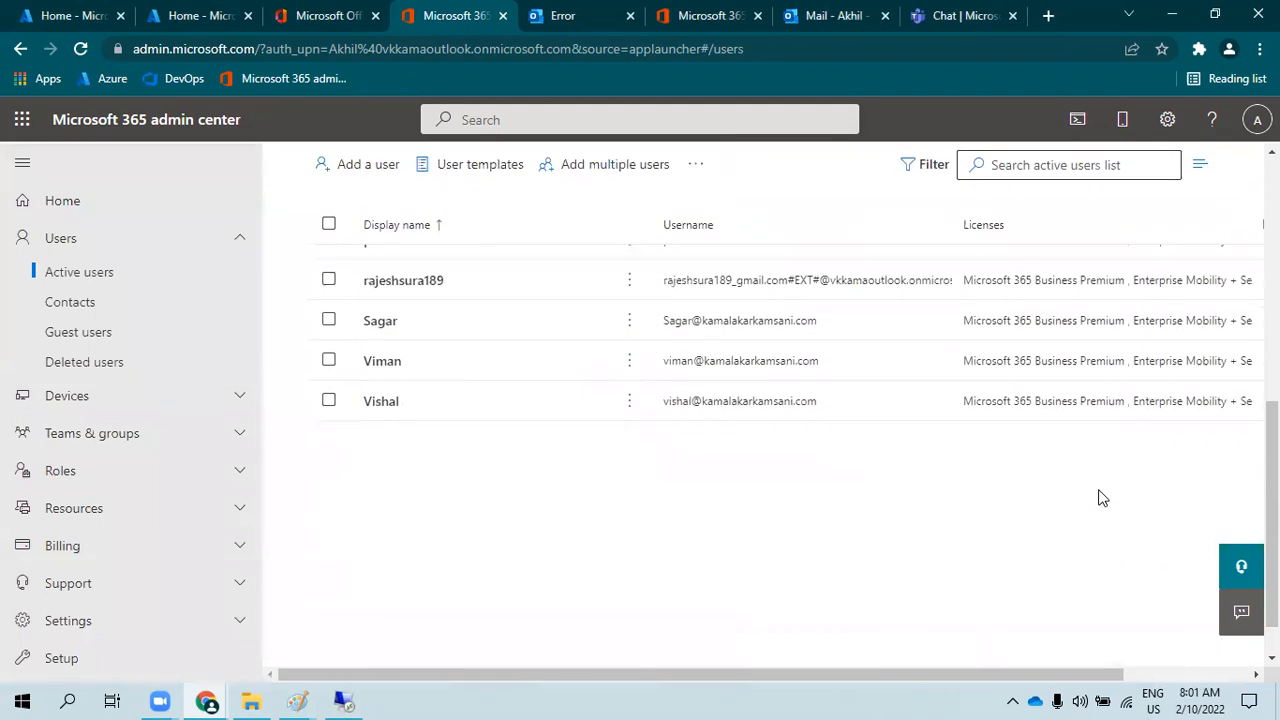
pyautogui.scroll(5, 1100, 500)
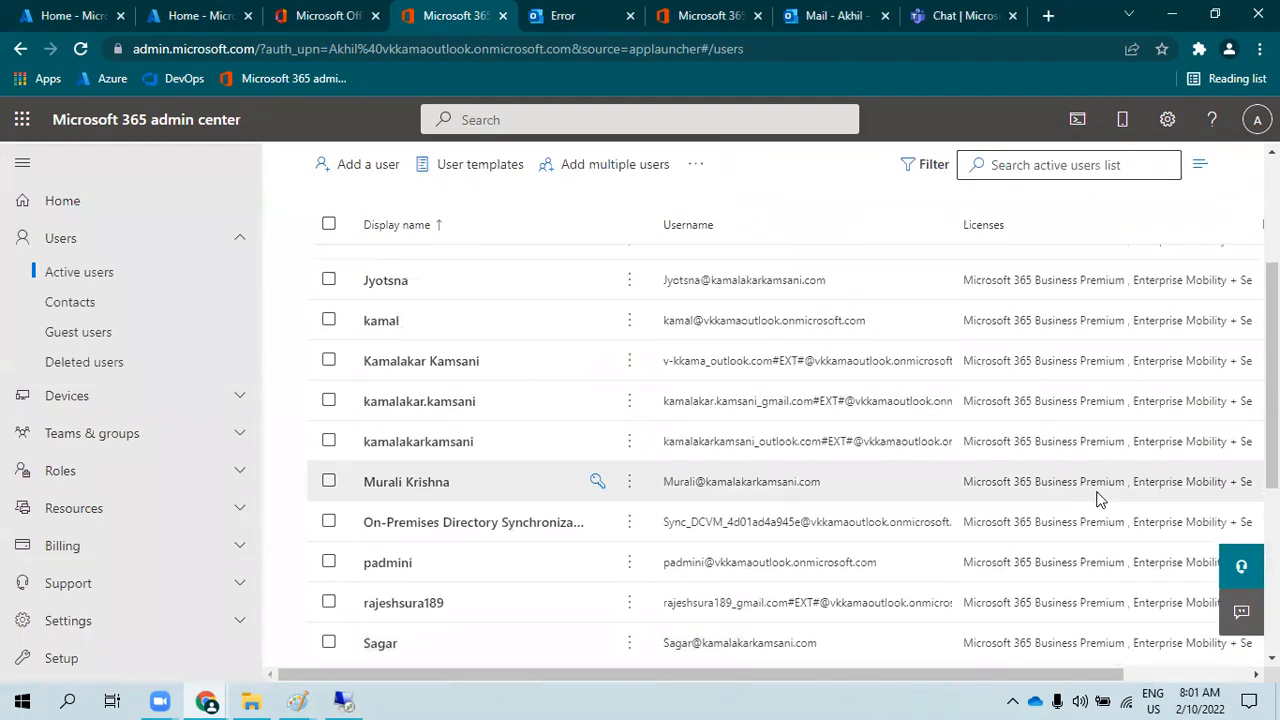
pyautogui.scroll(3, 725, 475)
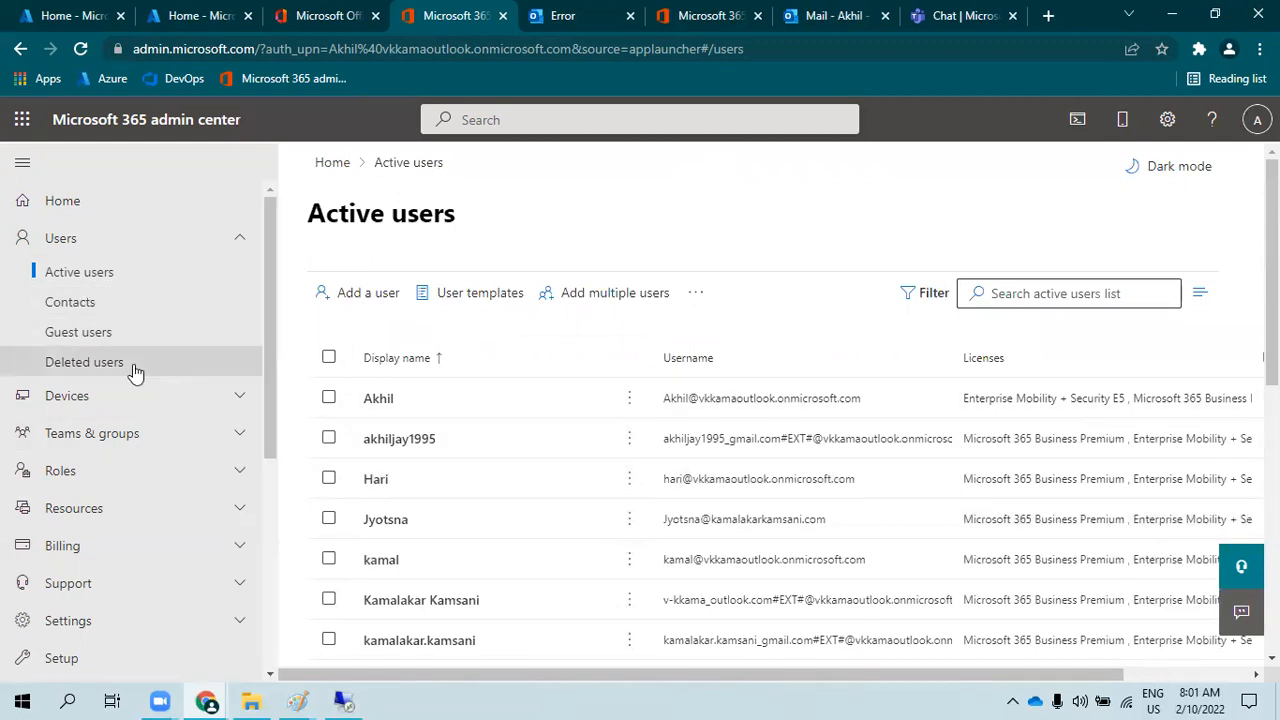
# - Examine the billing section's purchase services and the organization's own products, including the assigned licenses for Enterprise Mobility + Security E5 Trial
pyautogui.scroll(-1, 104, 480)
pyautogui.click(108, 455)
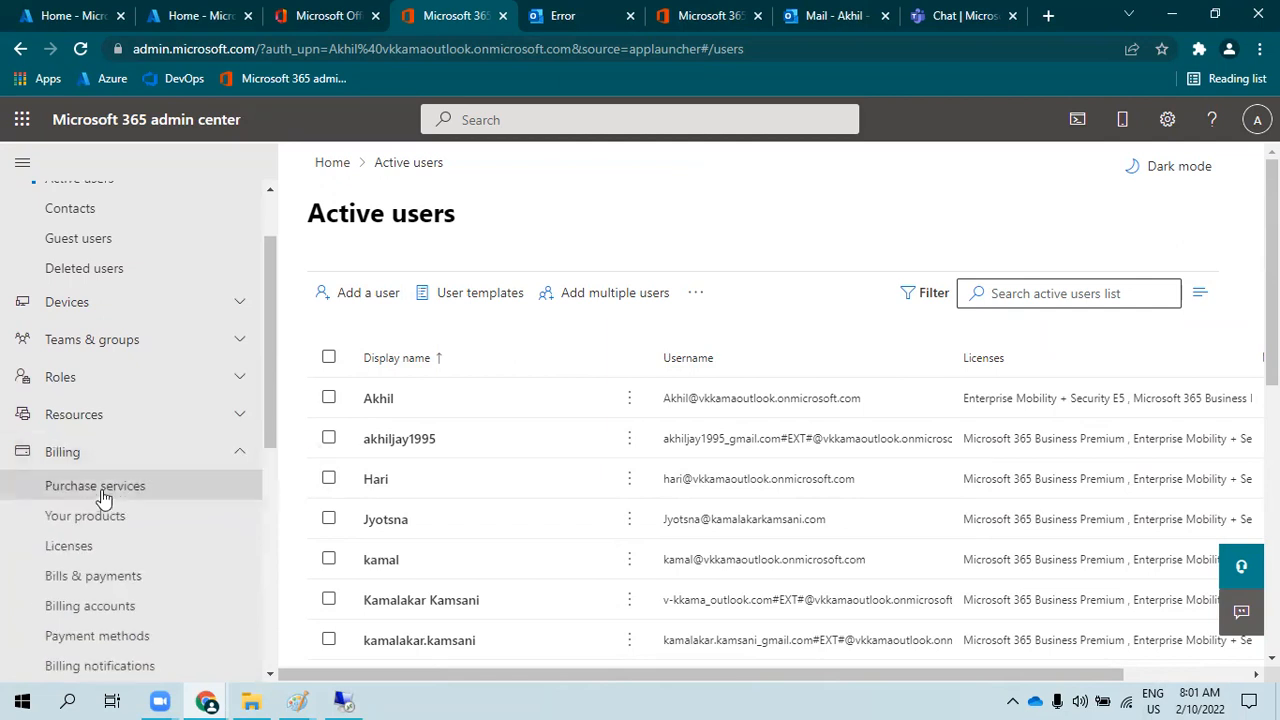
pyautogui.click(104, 490)
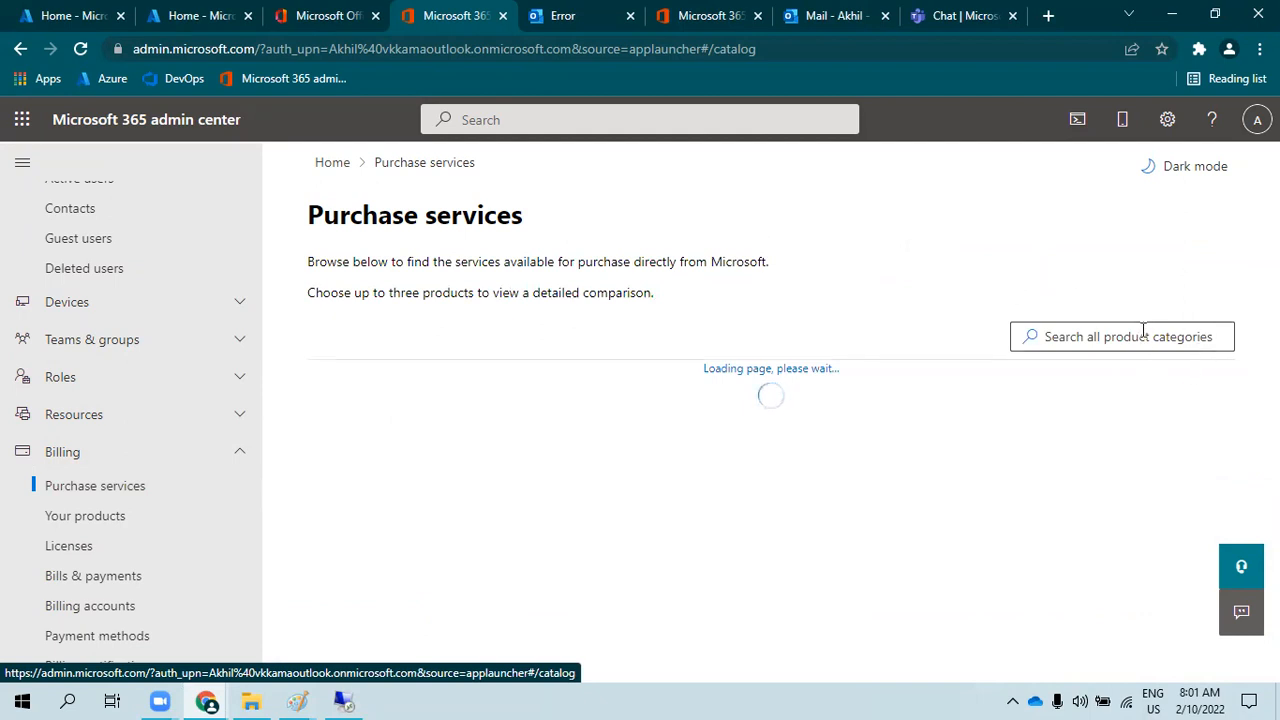
pyautogui.click(92, 516)
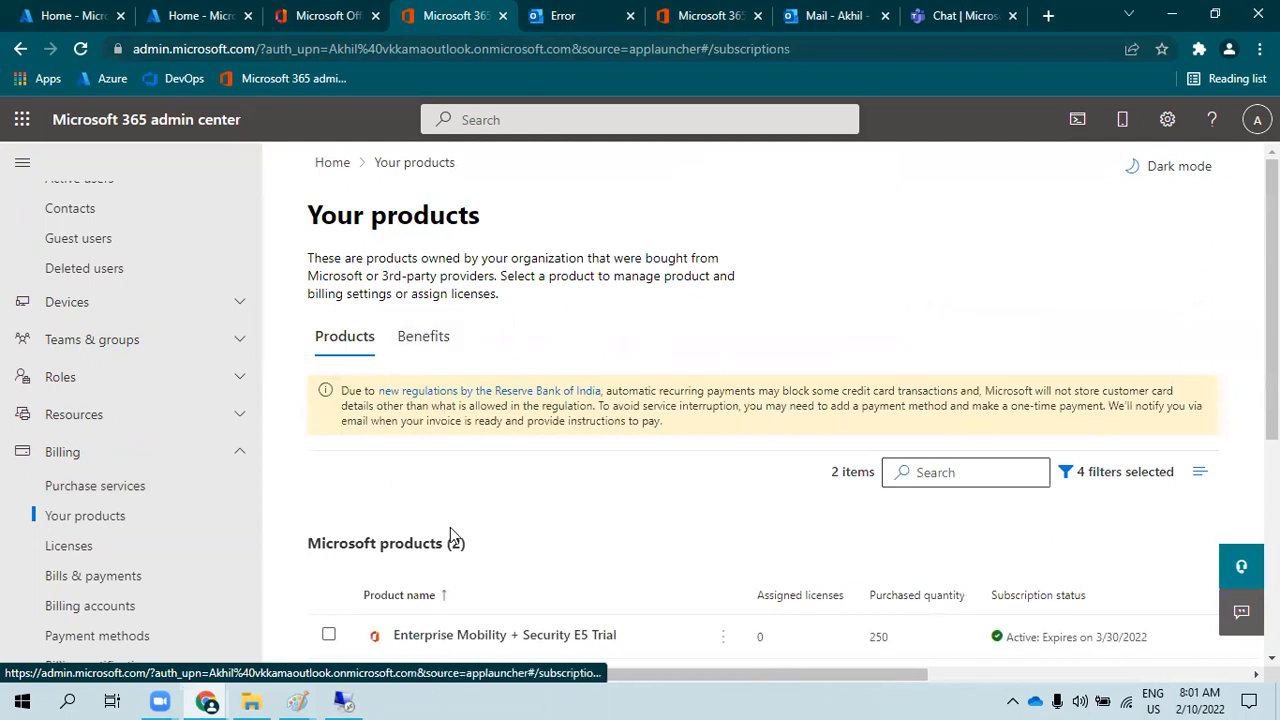
pyautogui.scroll(-3, 450, 527)
pyautogui.scroll(2, 1043, 373)
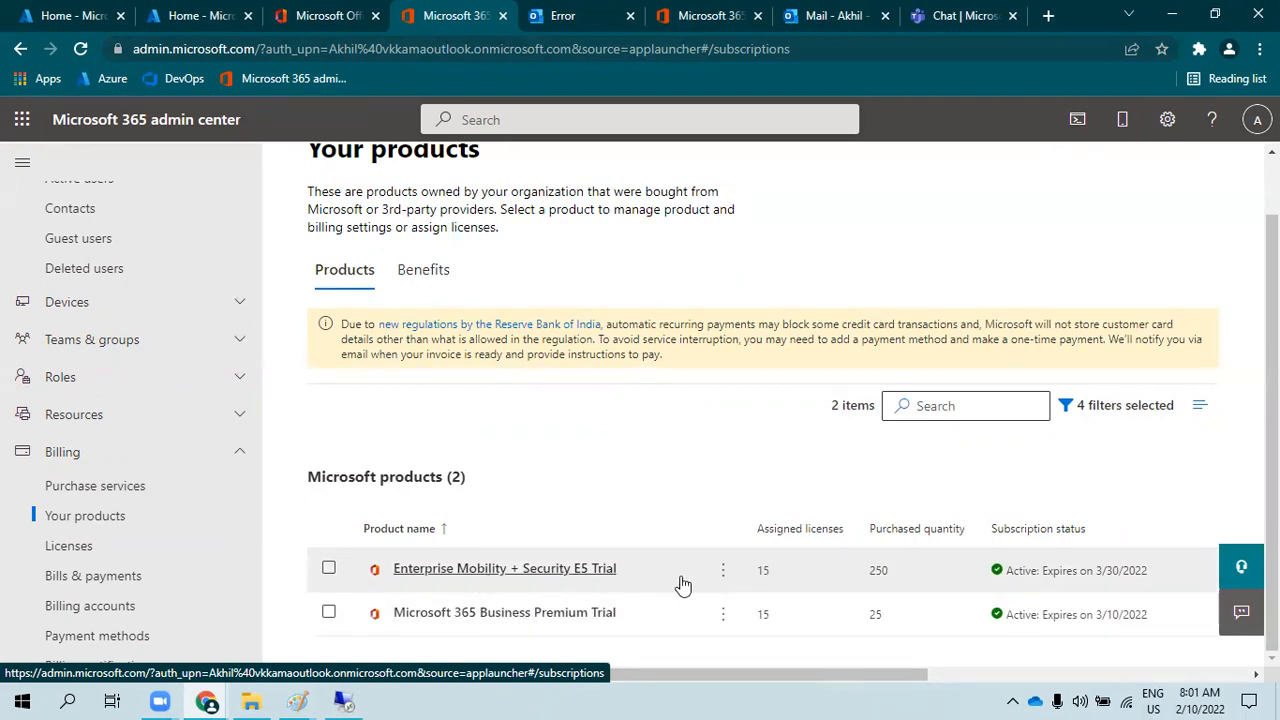
pyautogui.moveTo(751, 580); pyautogui.dragTo(772, 582)
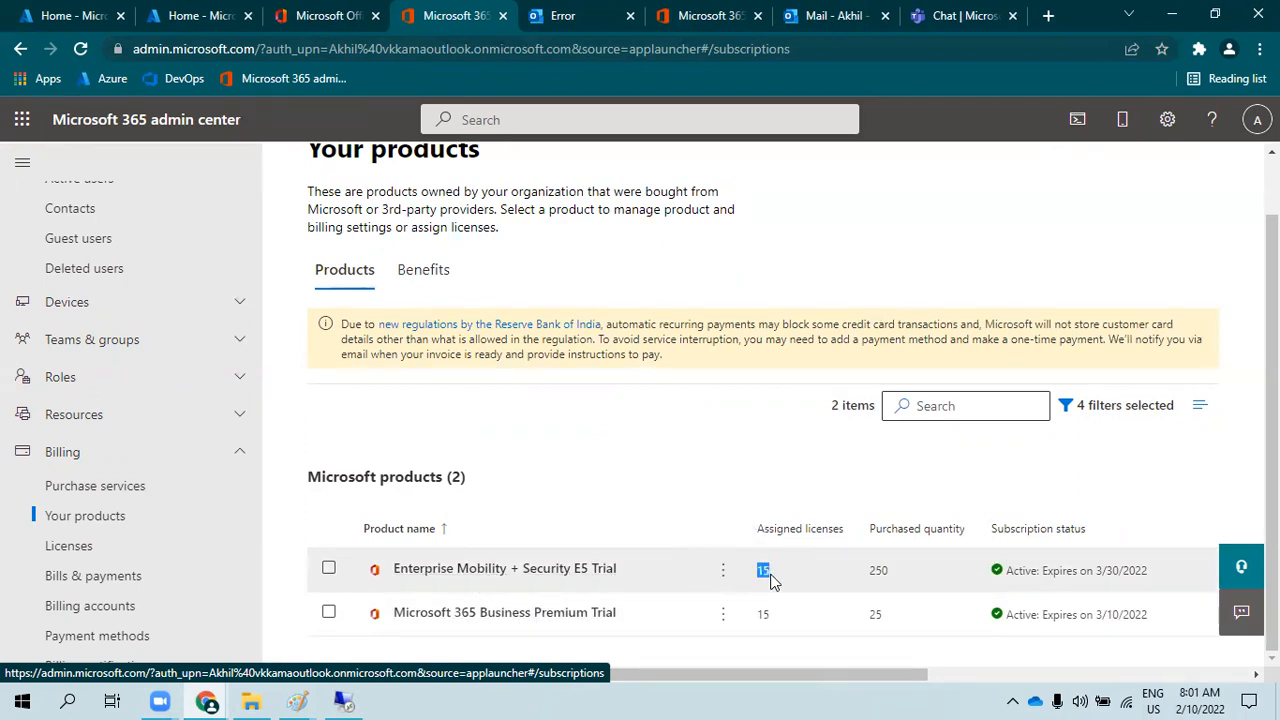
pyautogui.click(772, 582)
# - View the billing pages for licenses, bills and payments, payment methods, and billing notifications
pyautogui.click(92, 555)
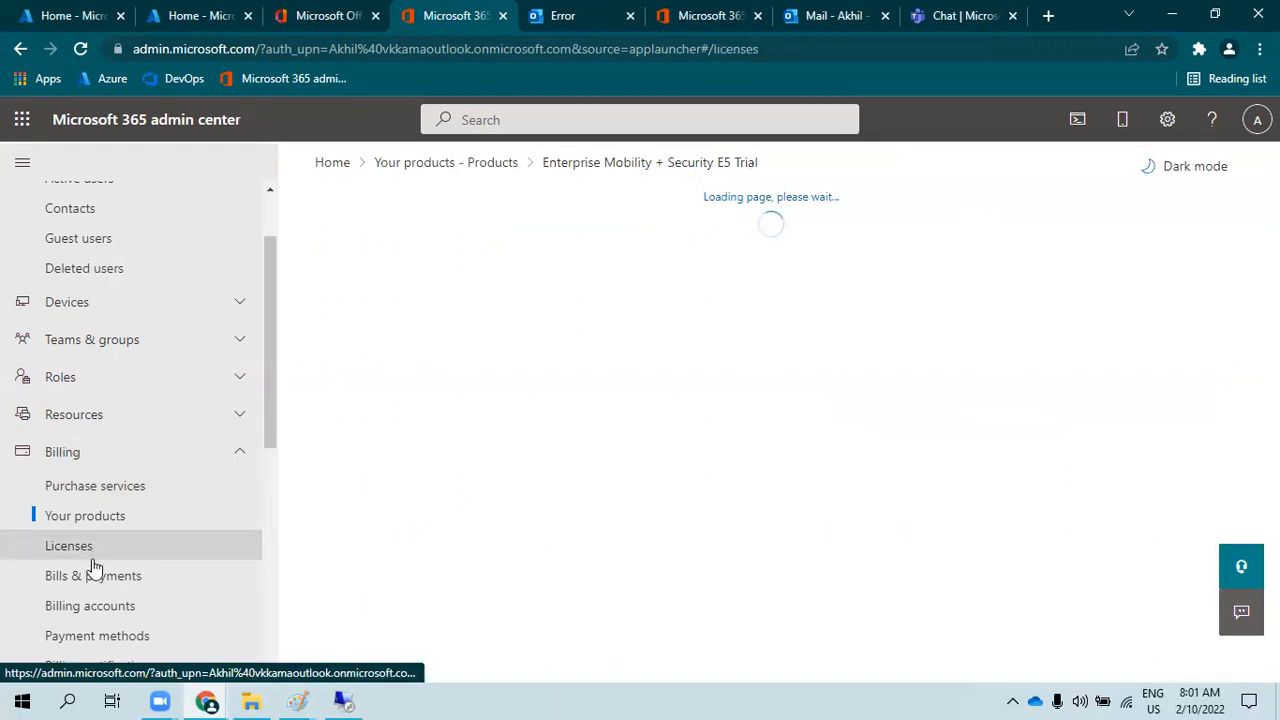
pyautogui.click(95, 578)
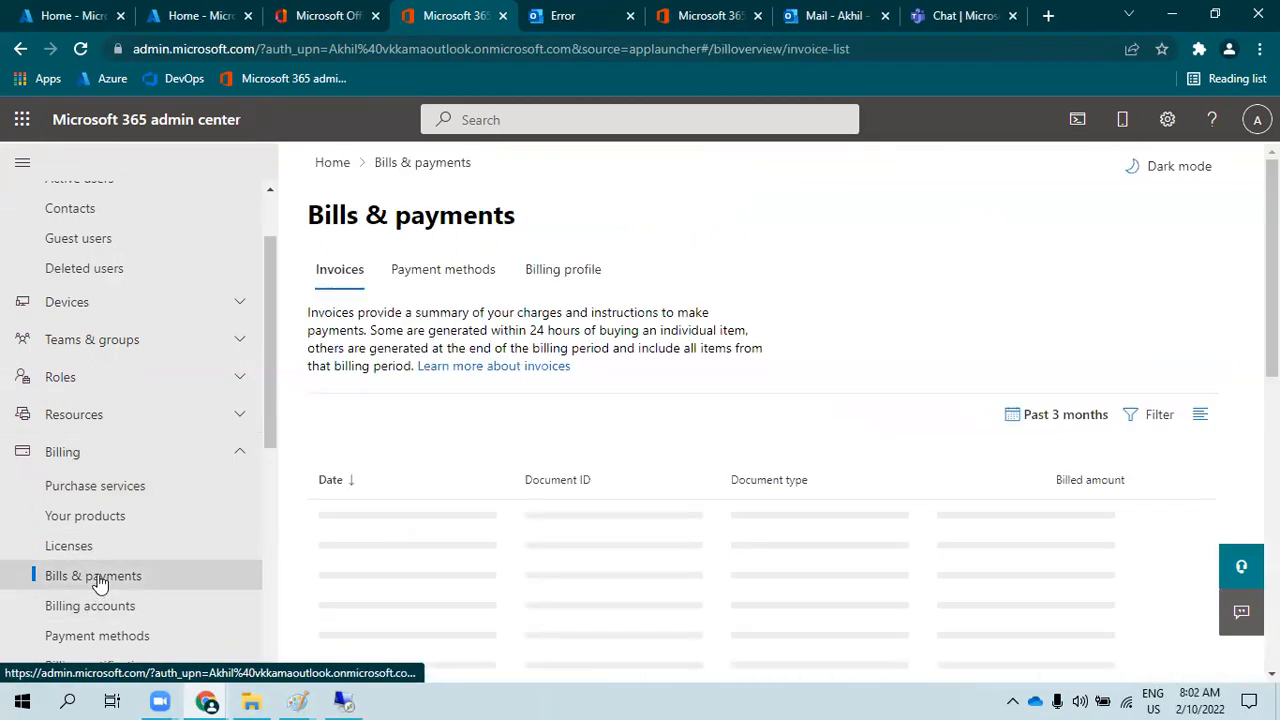
pyautogui.scroll(-3, 118, 500)
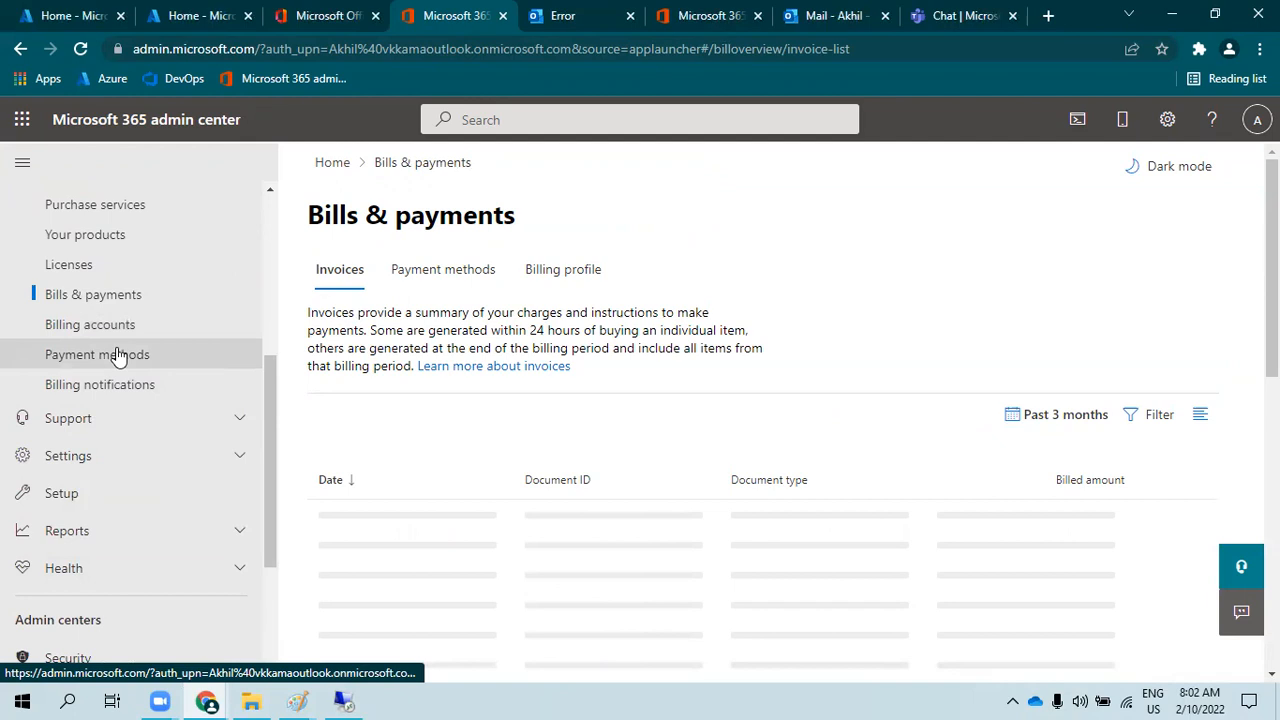
pyautogui.click(118, 355)
pyautogui.click(114, 384)
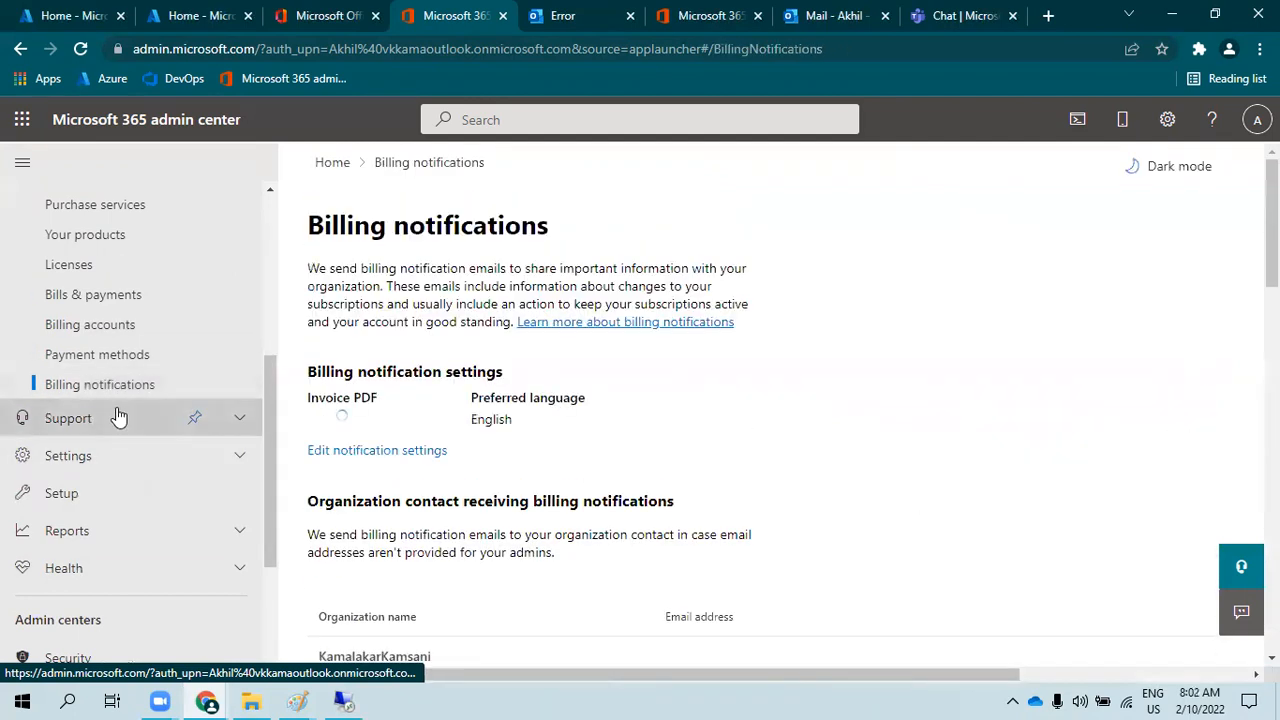
# - View the new service request help pane, close it, and look through the list of all admin centers
pyautogui.click(116, 418)
pyautogui.click(103, 453)
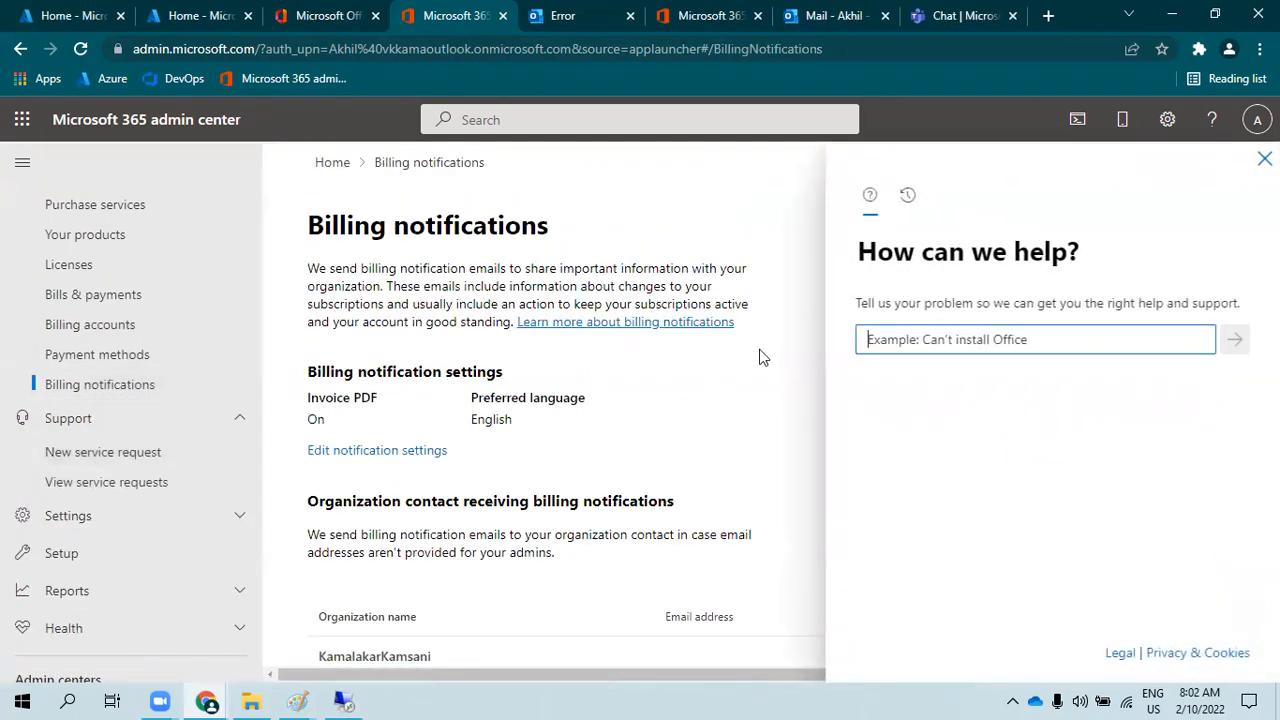
pyautogui.scroll(-2, 110, 530)
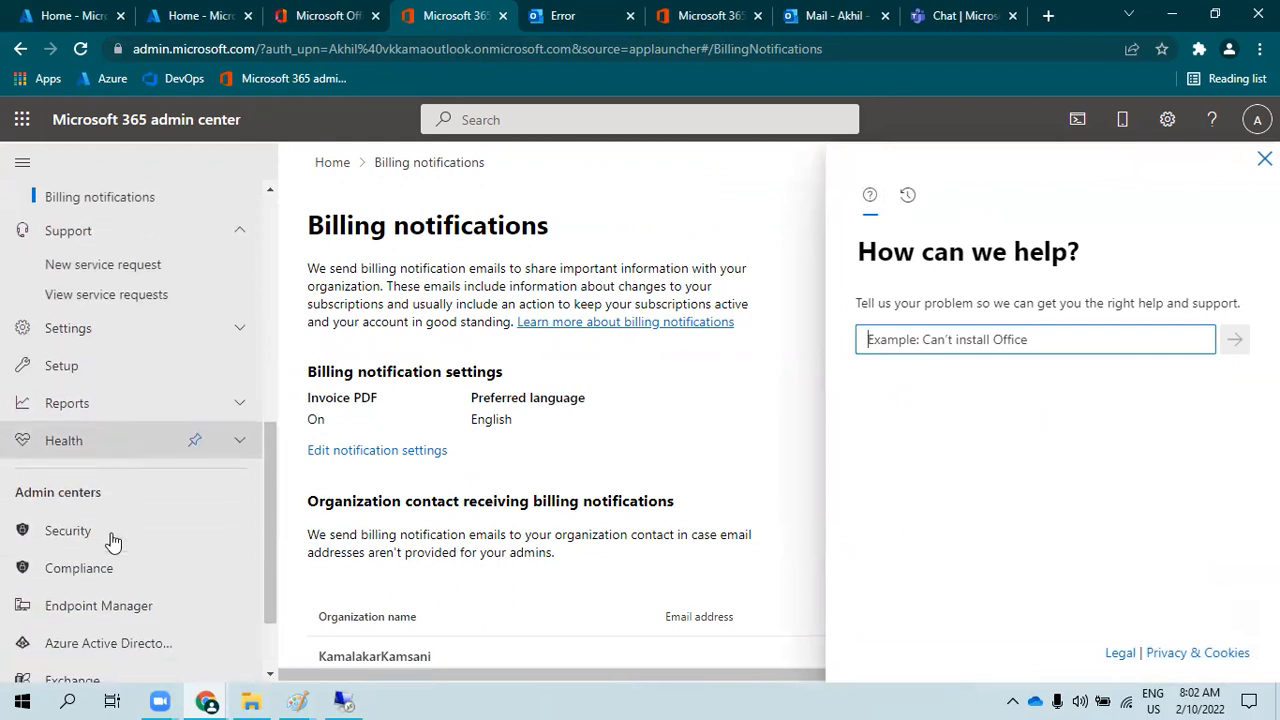
pyautogui.scroll(-1, 97, 505)
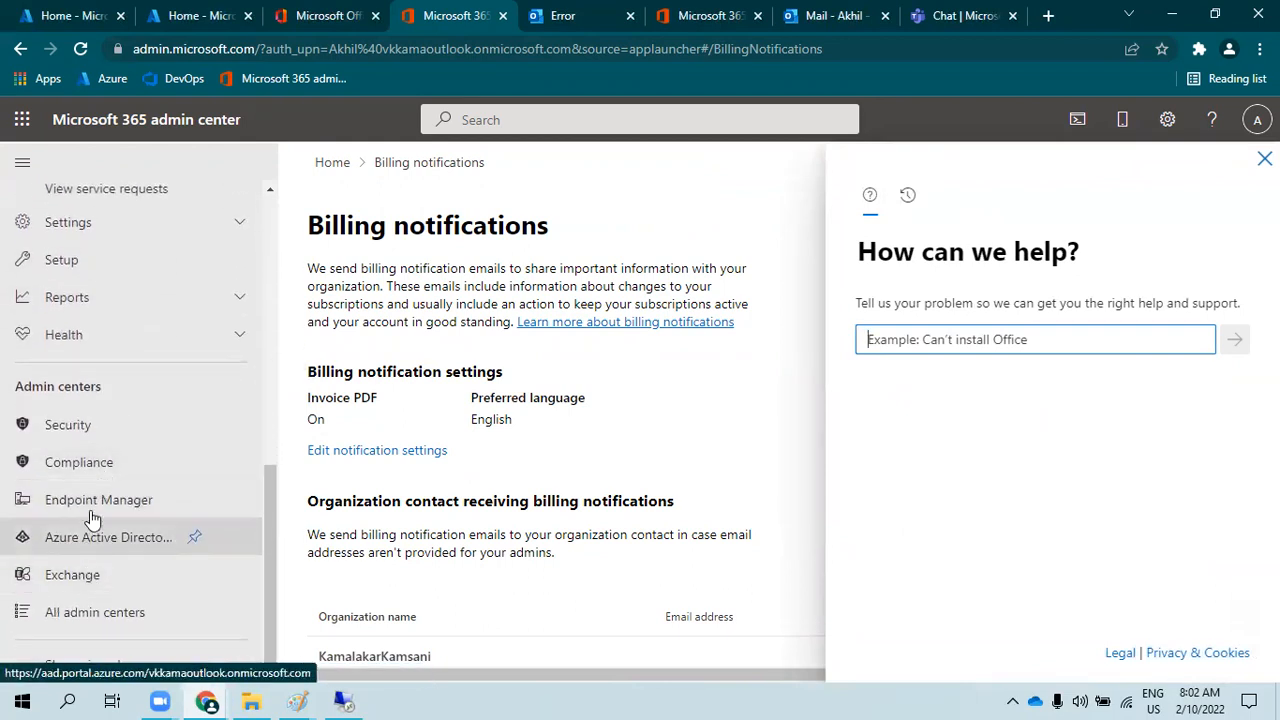
pyautogui.click(91, 612)
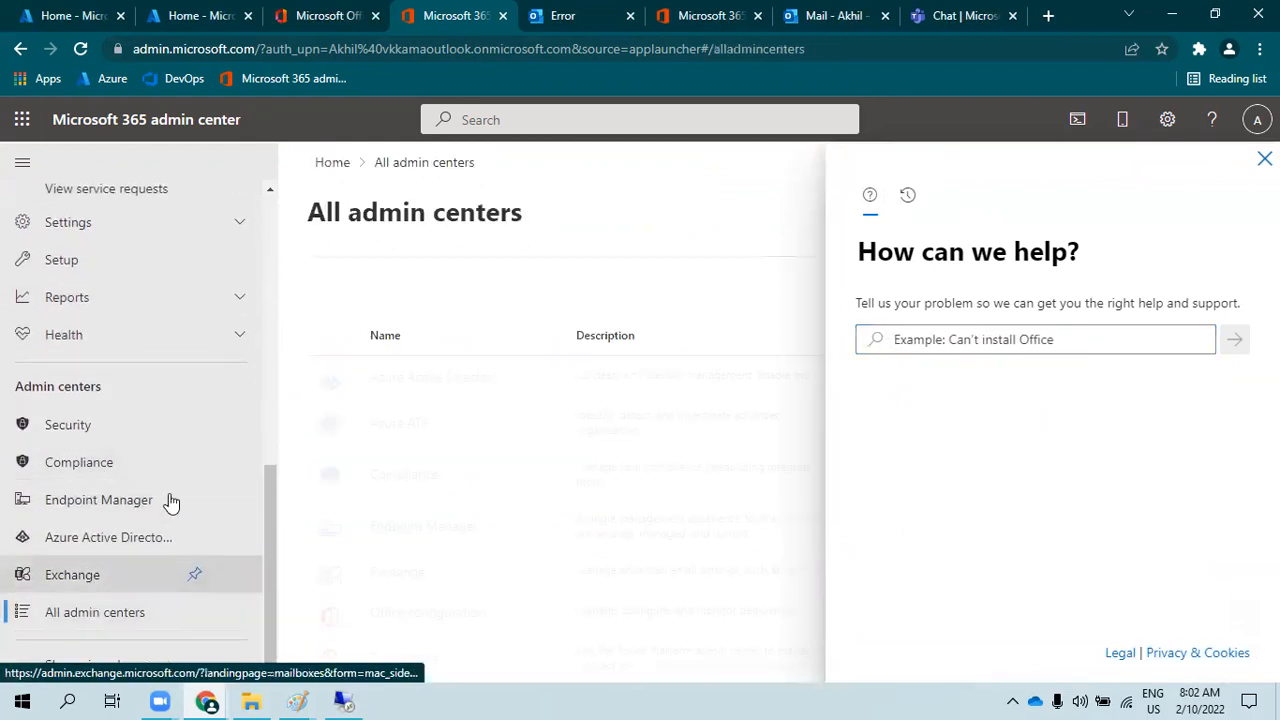
pyautogui.click(1264, 158)
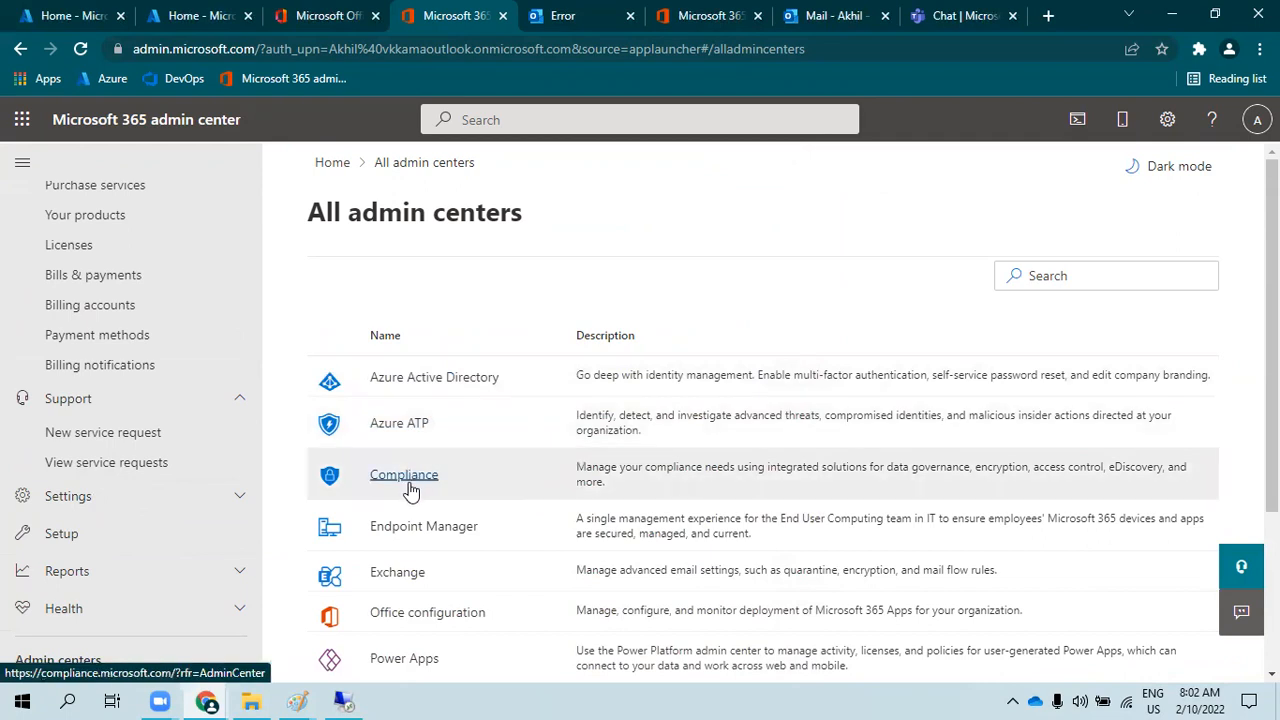
pyautogui.scroll(-1, 418, 480)
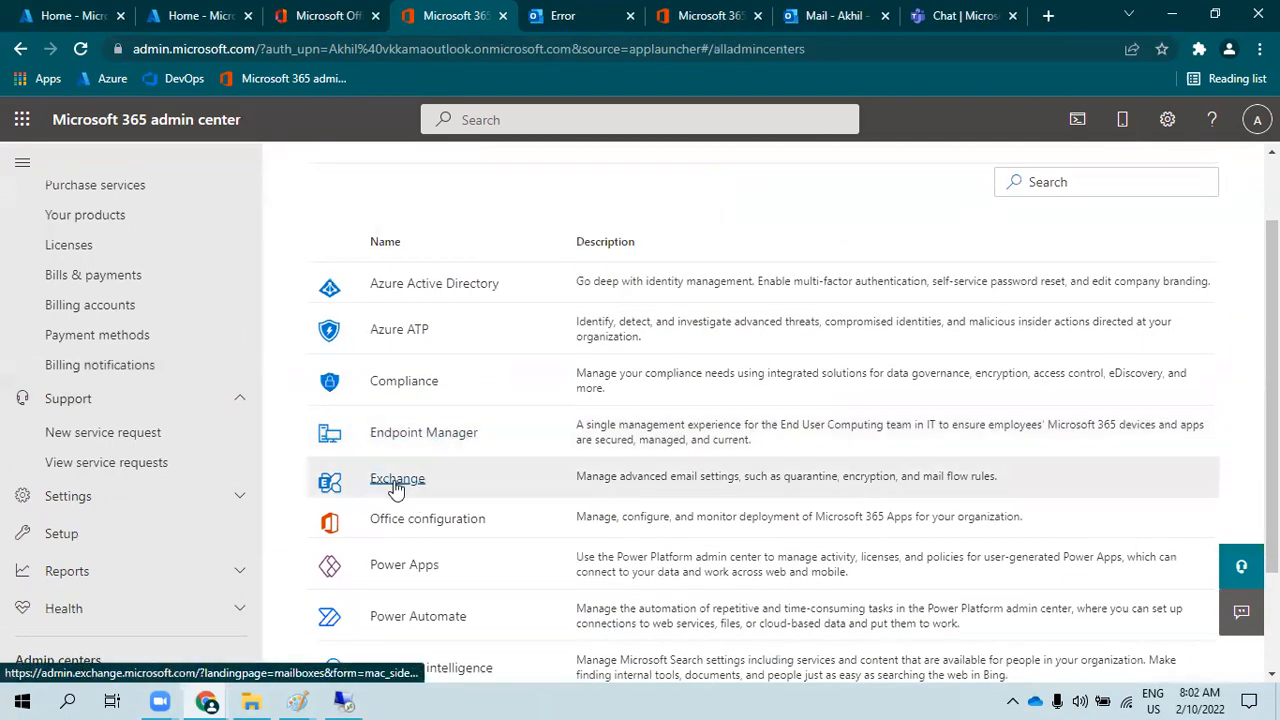
# - Open the Exchange admin center and review the mailboxes list and its other management sections
pyautogui.click(399, 490)
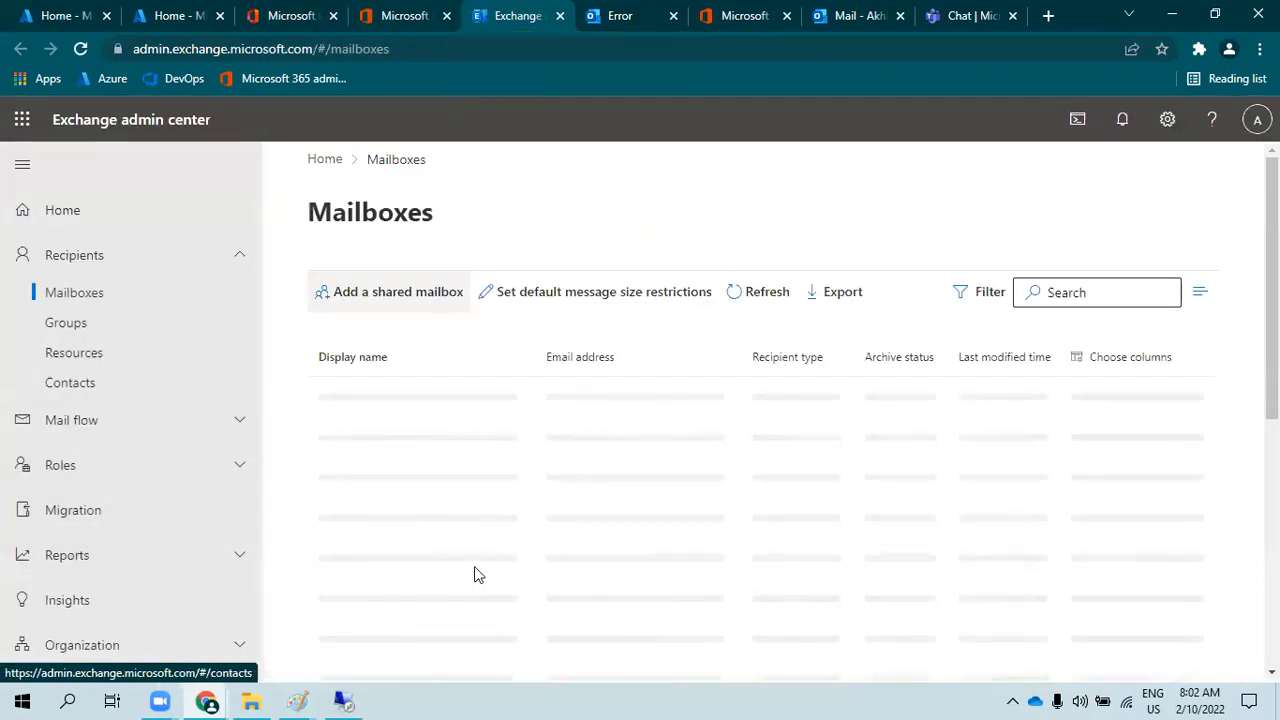
pyautogui.scroll(-1, 152, 512)
pyautogui.scroll(-2, 152, 512)
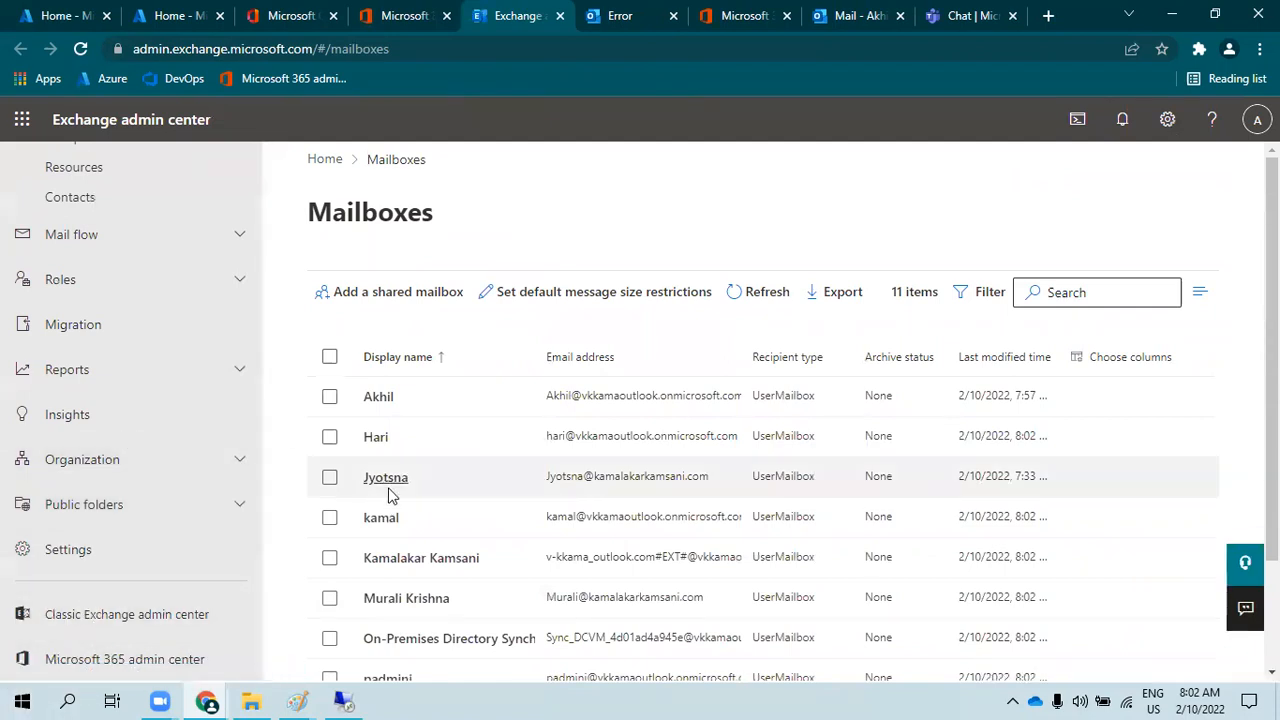
pyautogui.scroll(3, 171, 517)
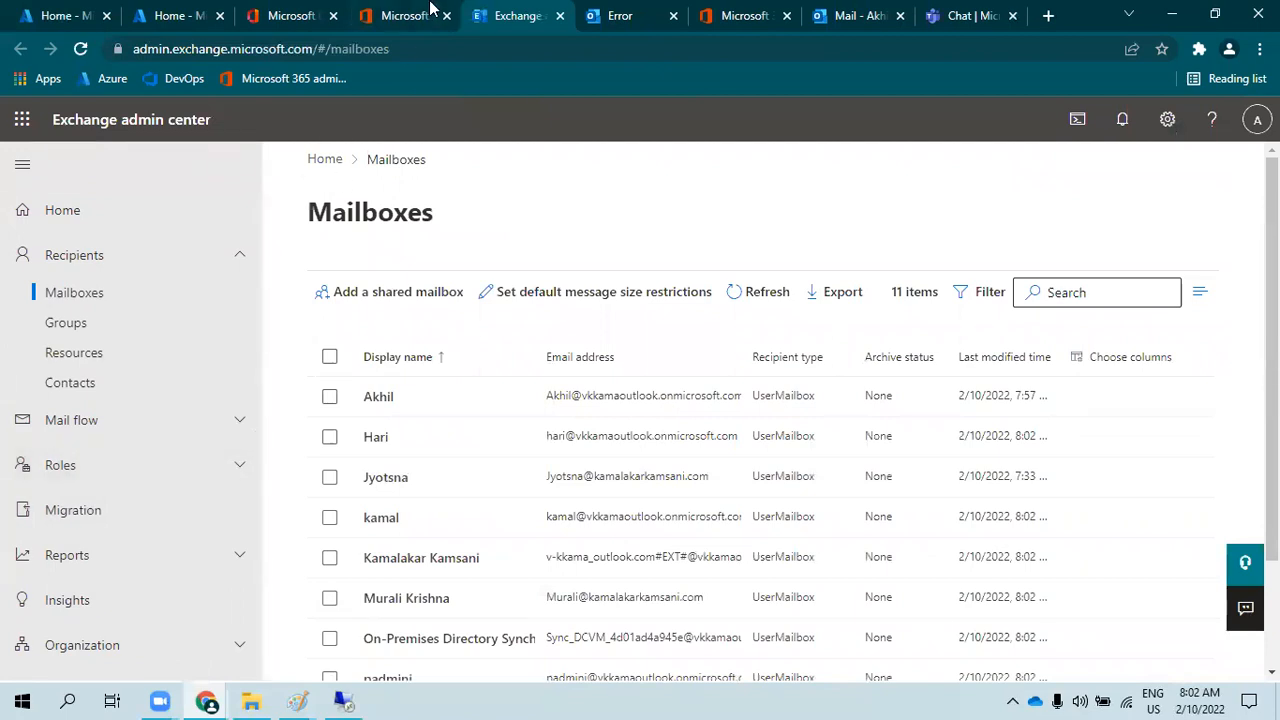
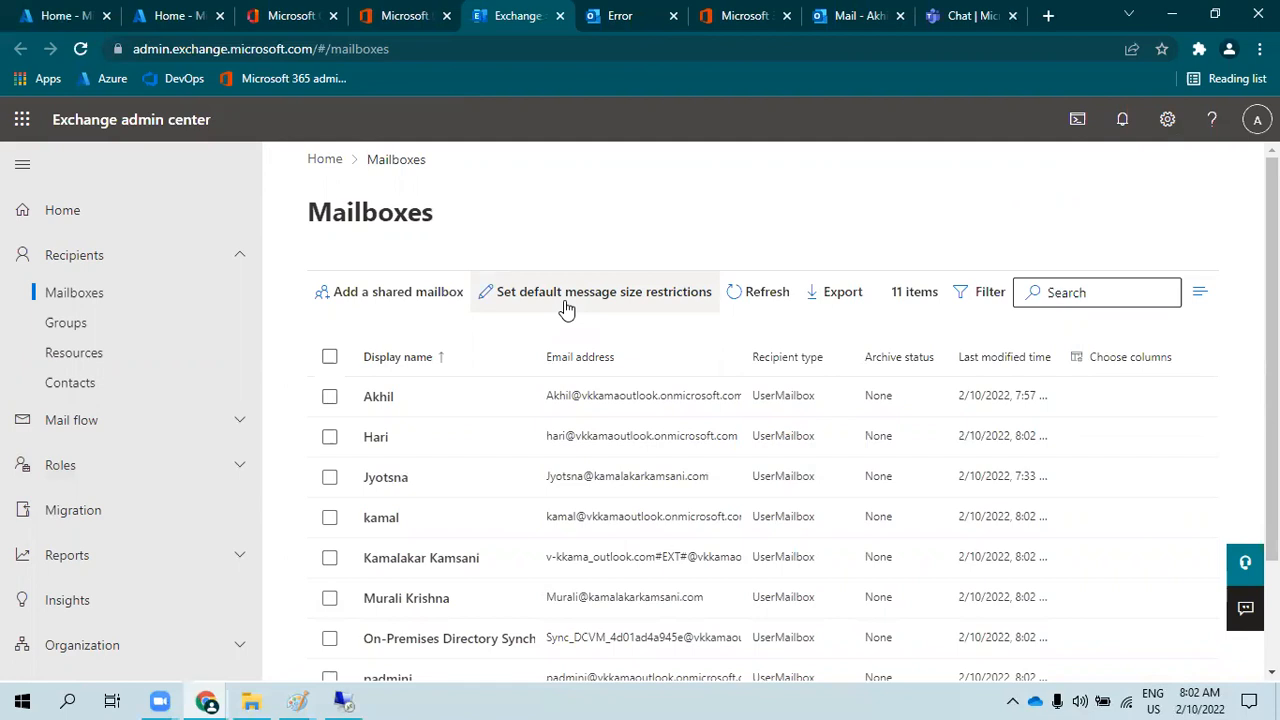
# - Return to the Microsoft 365 admin center, look through the remaining admin centers, and go to its home page
pyautogui.click(379, 9)
pyautogui.scroll(-2, 380, 600)
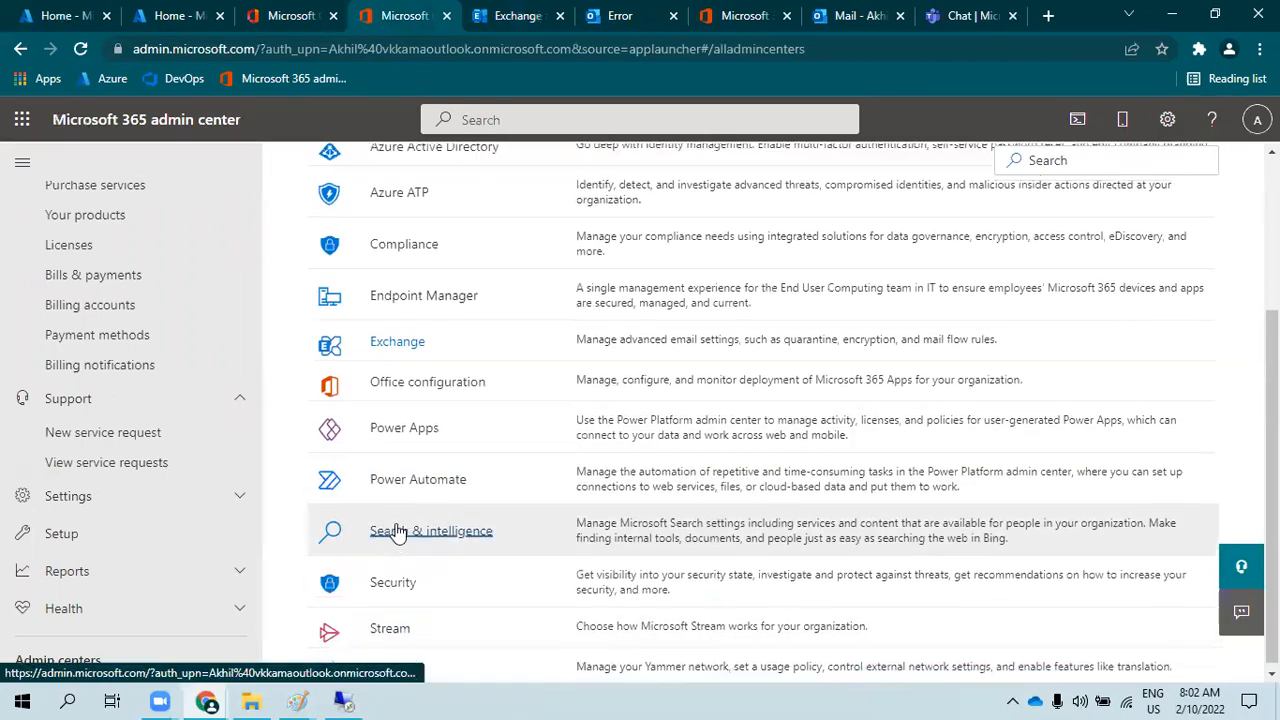
pyautogui.scroll(3, 365, 400)
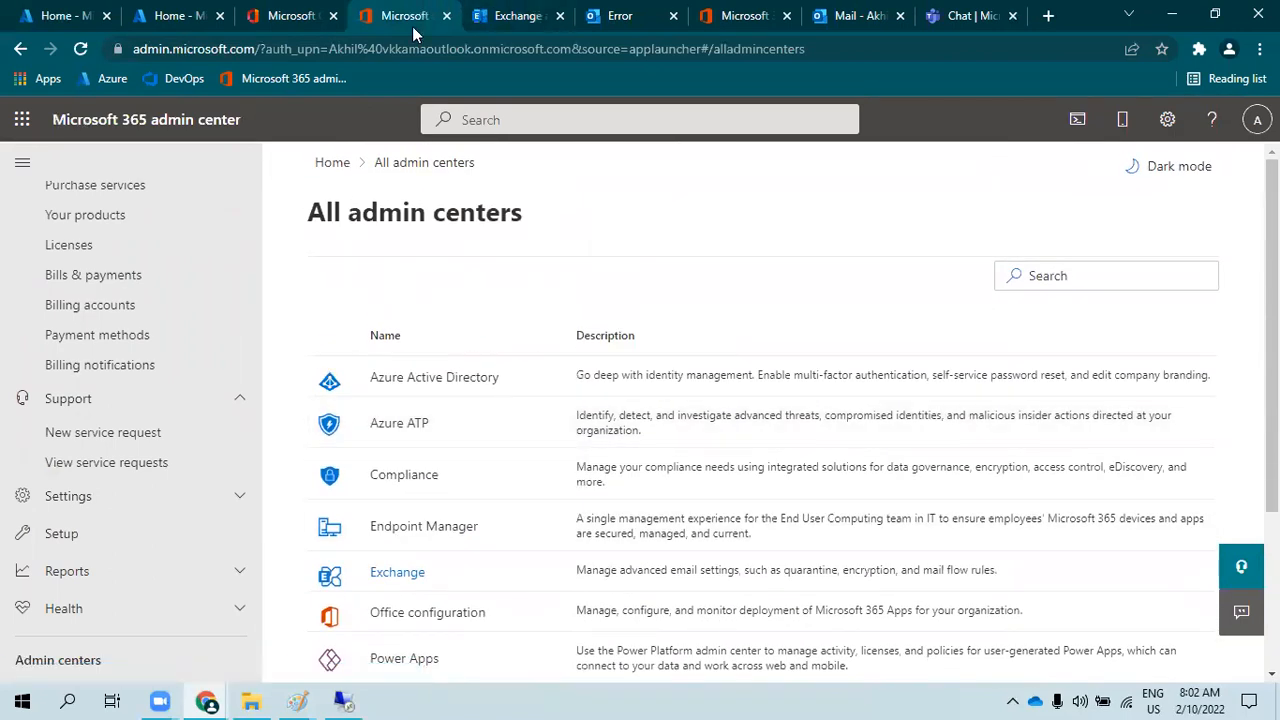
pyautogui.click(95, 121)
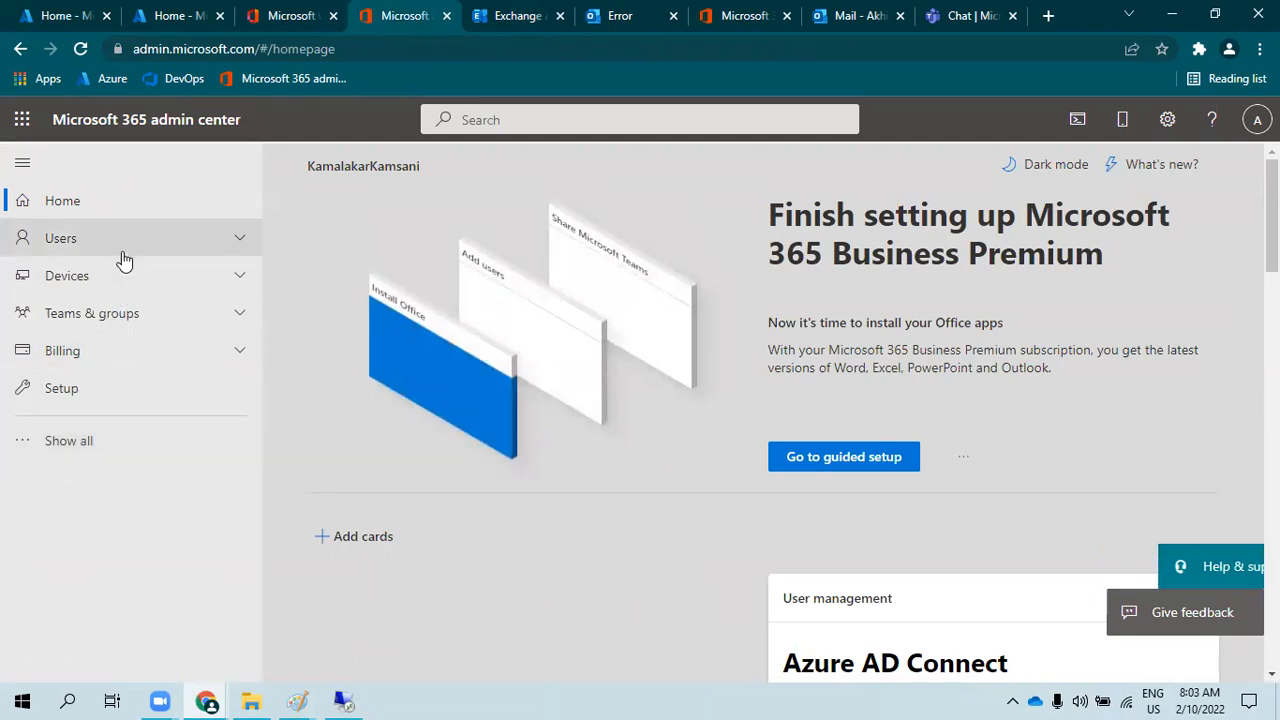
# - Switch to the Outlook mailbox, reload it, and expand the "test" conversation to show both messages
pyautogui.click(845, 15)
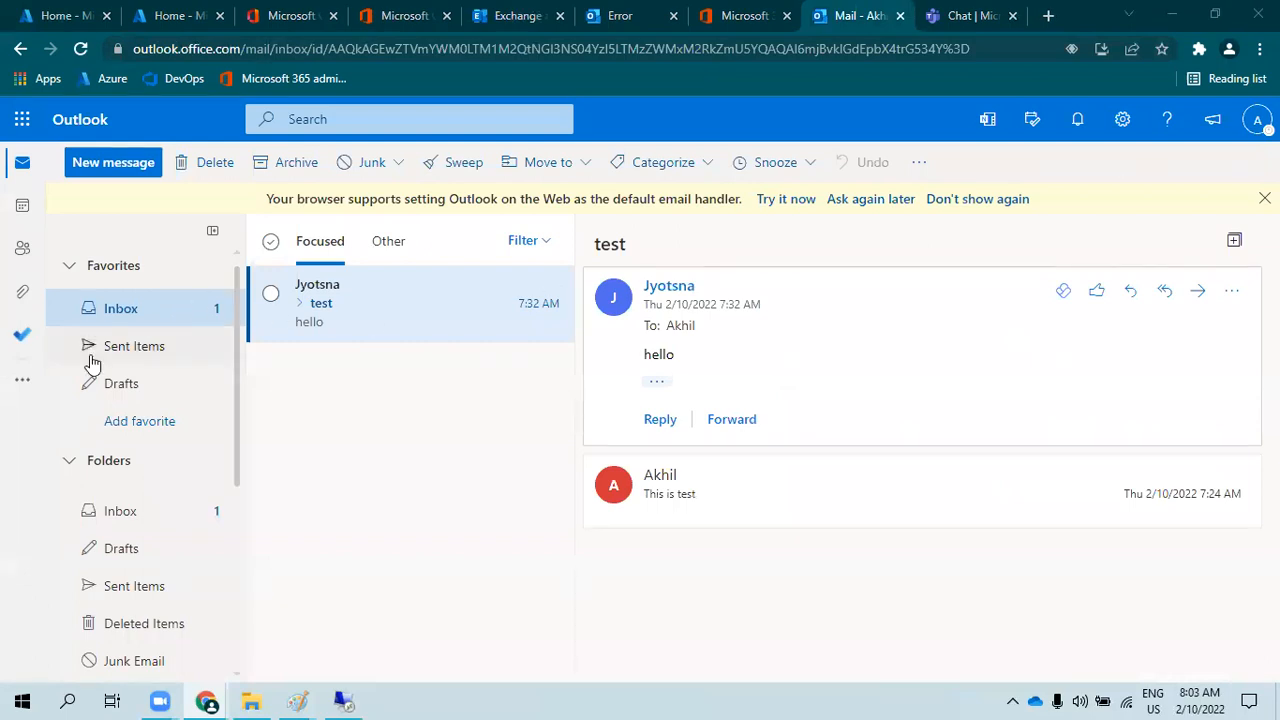
pyautogui.click(170, 49)
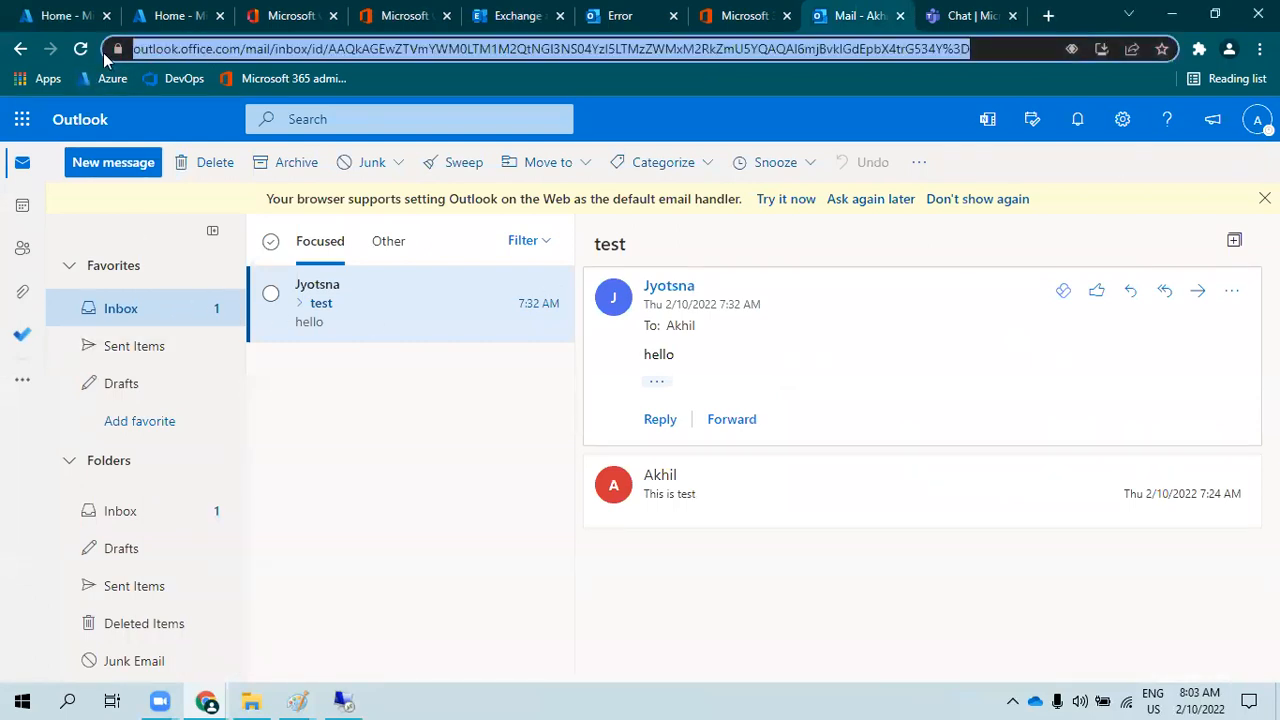
pyautogui.click(80, 48)
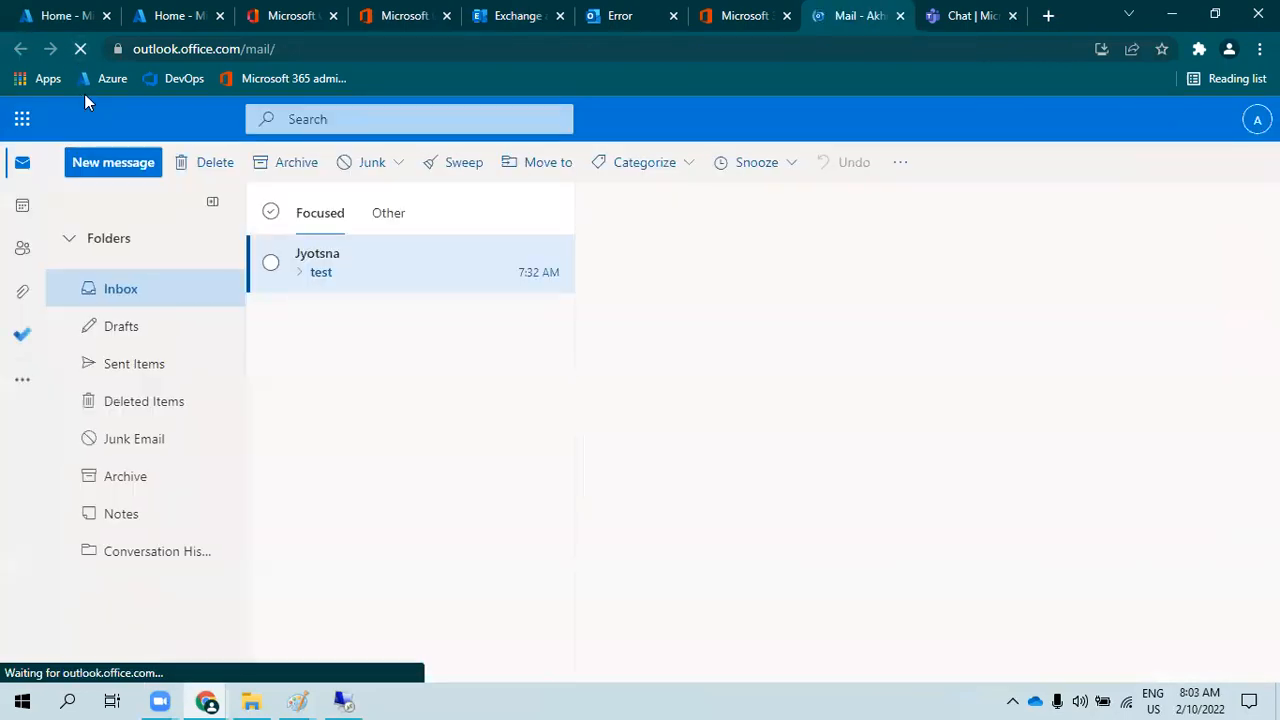
pyautogui.click(299, 272)
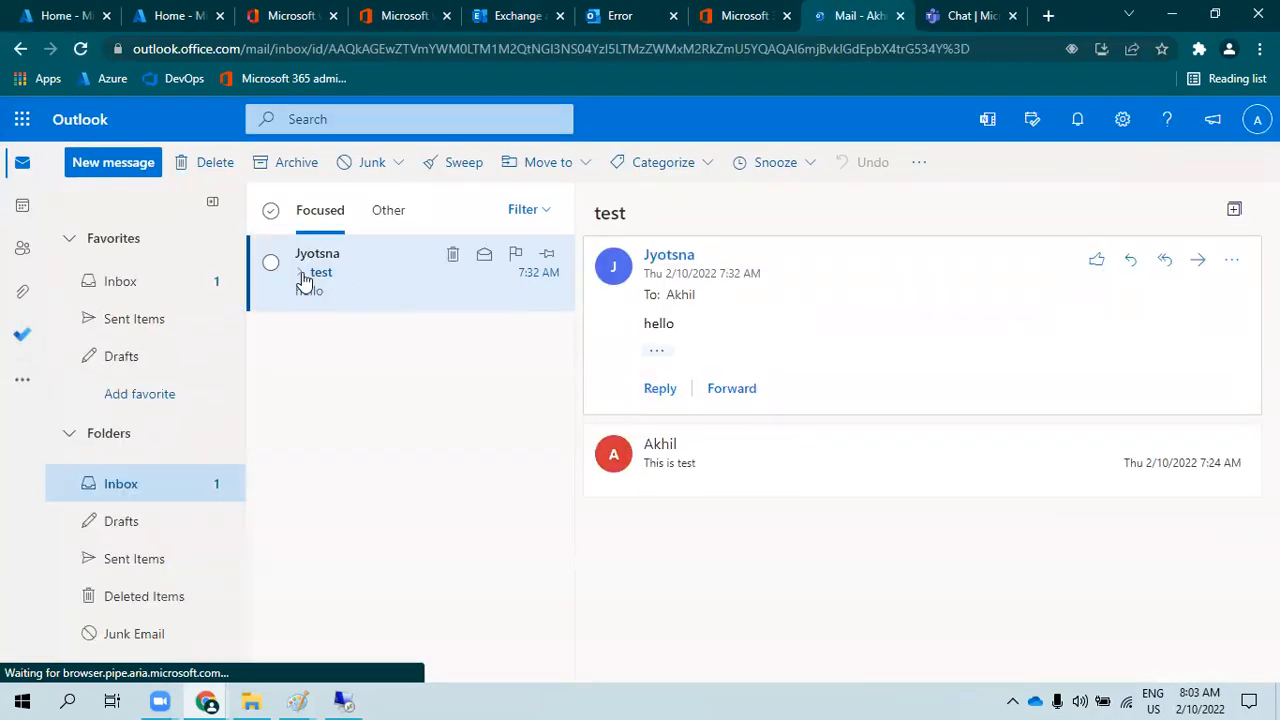
pyautogui.click(354, 403)
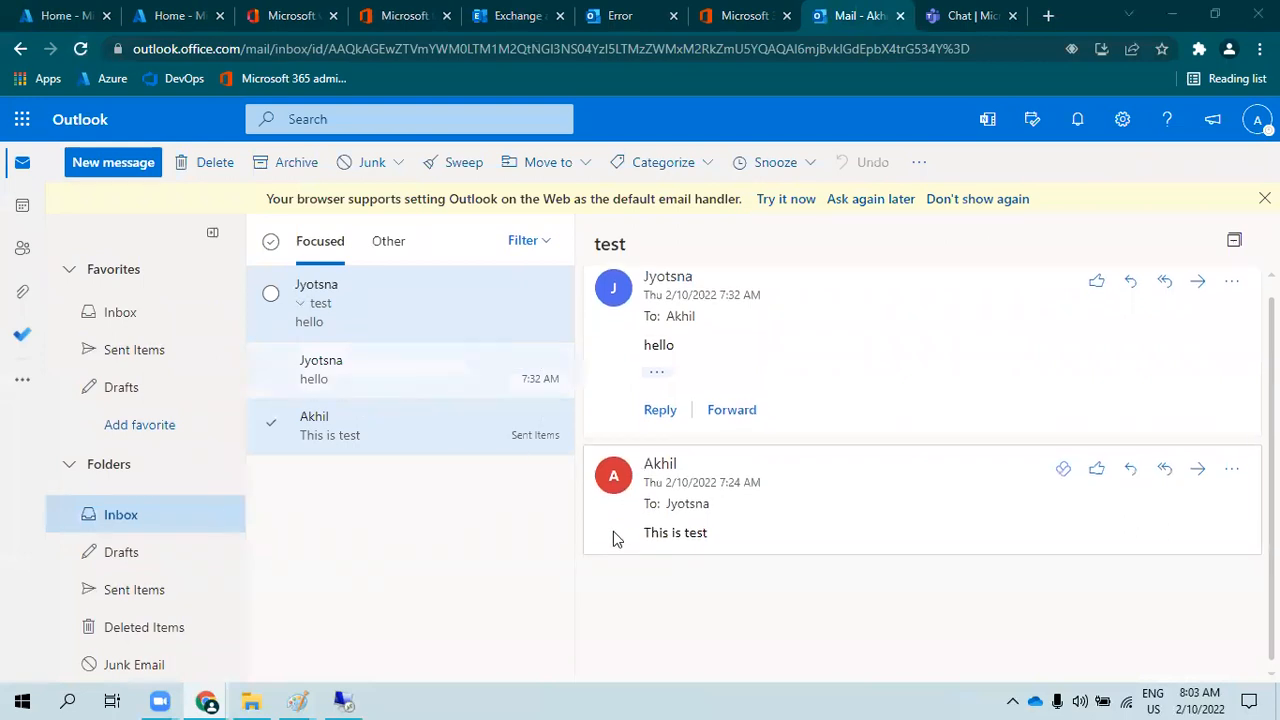
# - Examine the contact card of the sent message's recipient, close it, and open the "hello" reply in the conversation
pyautogui.click(700, 513)
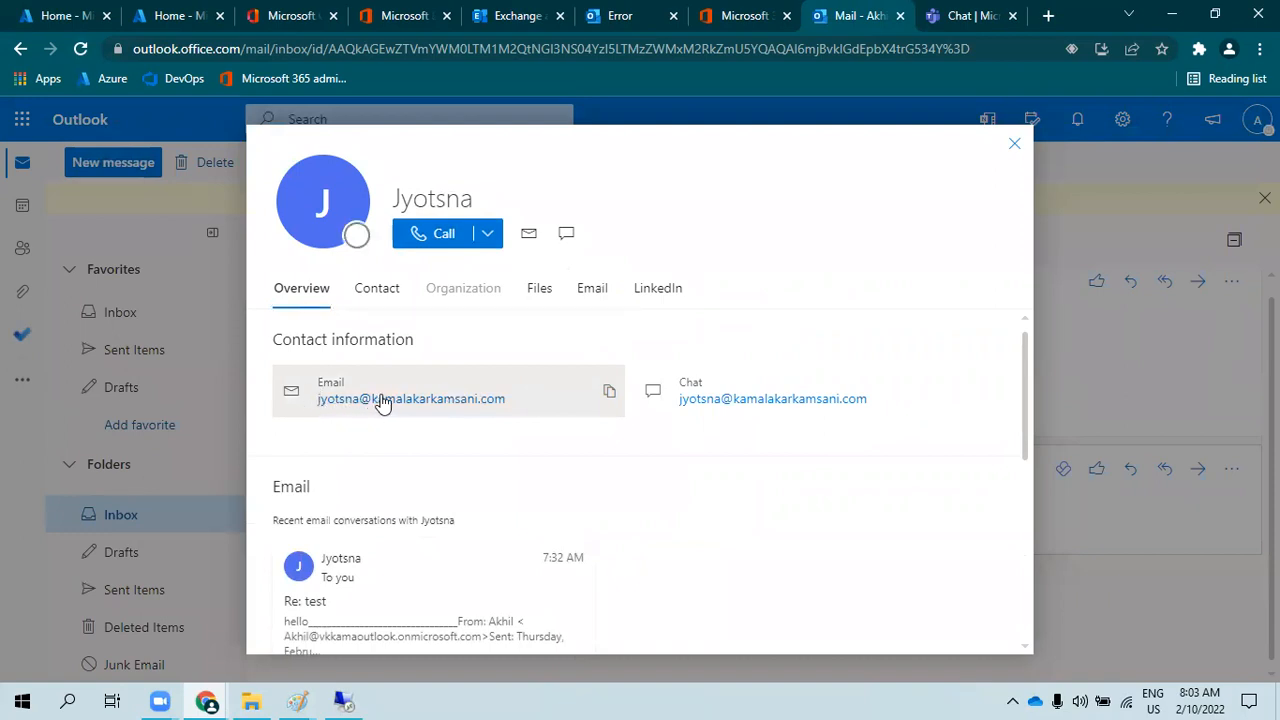
pyautogui.scroll(-5, 380, 400)
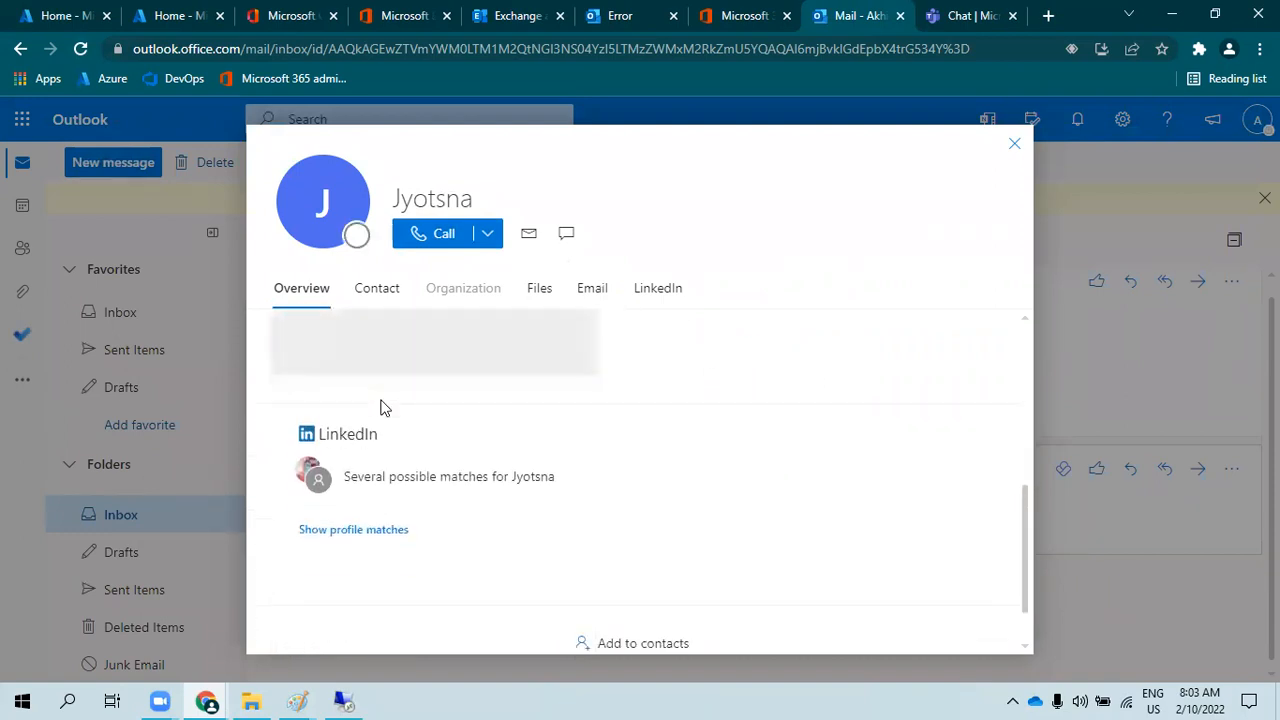
pyautogui.click(380, 297)
pyautogui.click(312, 290)
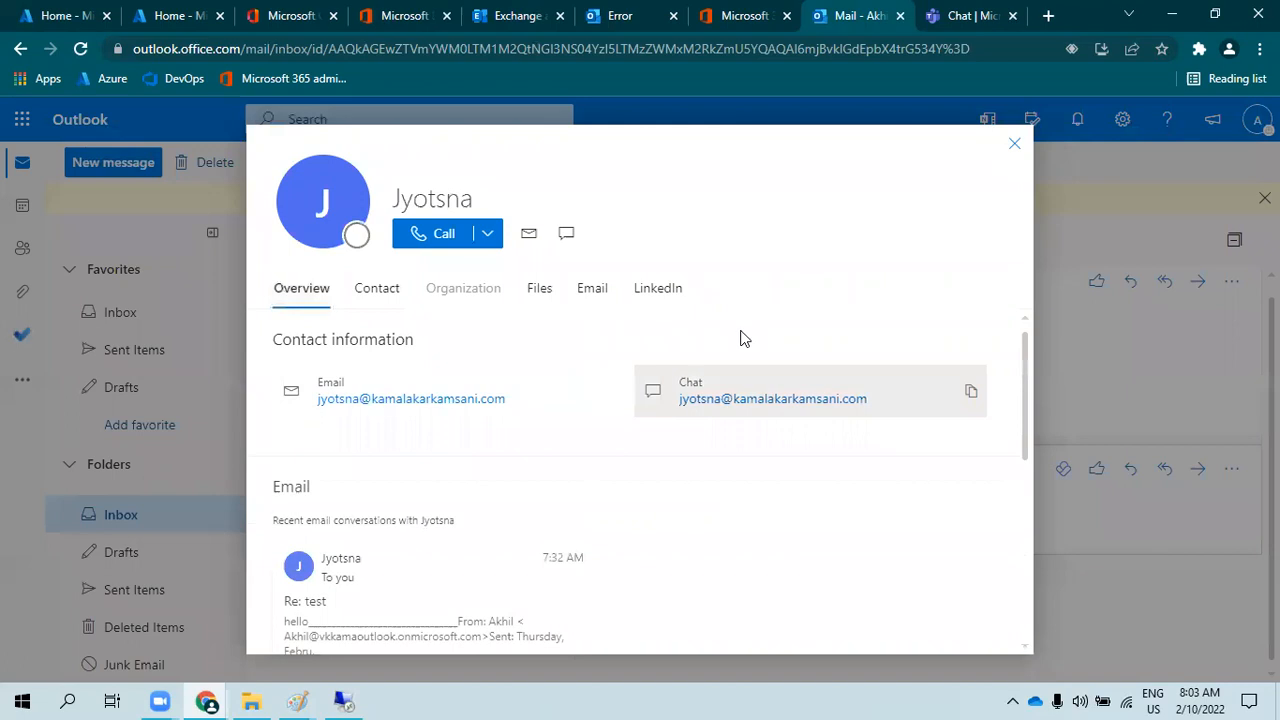
pyautogui.click(1014, 143)
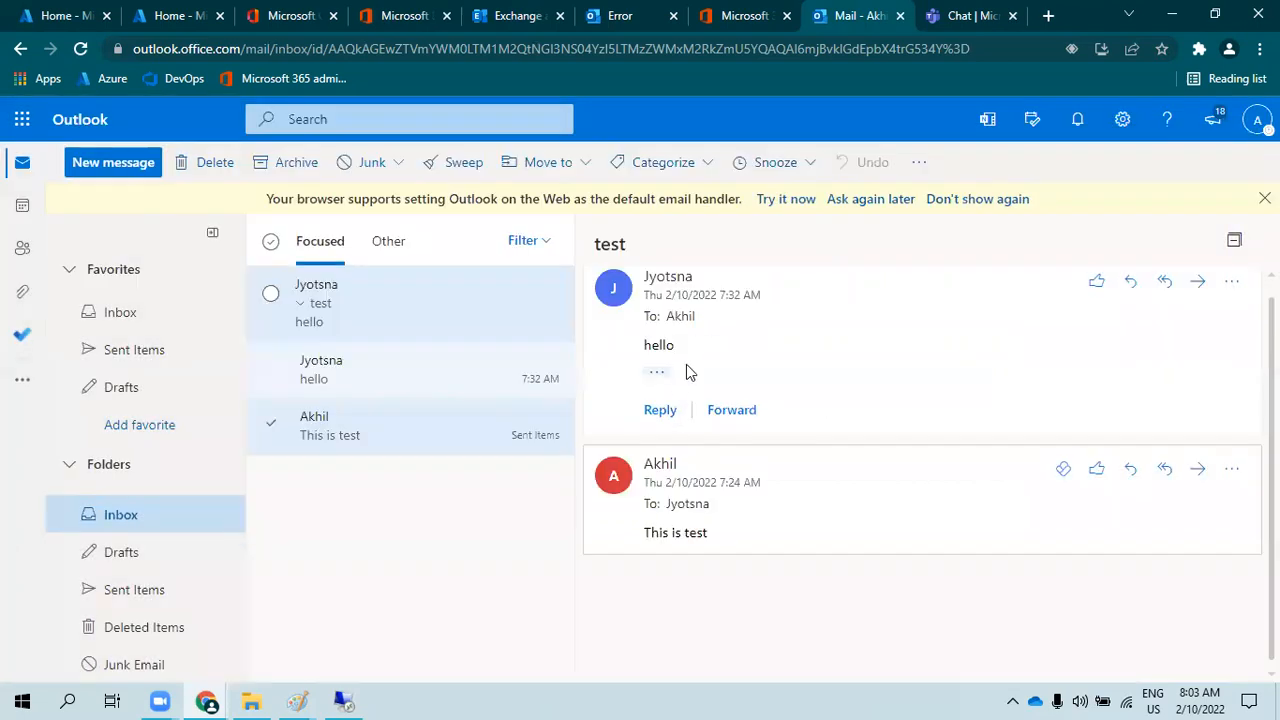
pyautogui.click(363, 372)
# - Switch to Microsoft Teams and try to search for the email contact by the start of their name
pyautogui.click(976, 10)
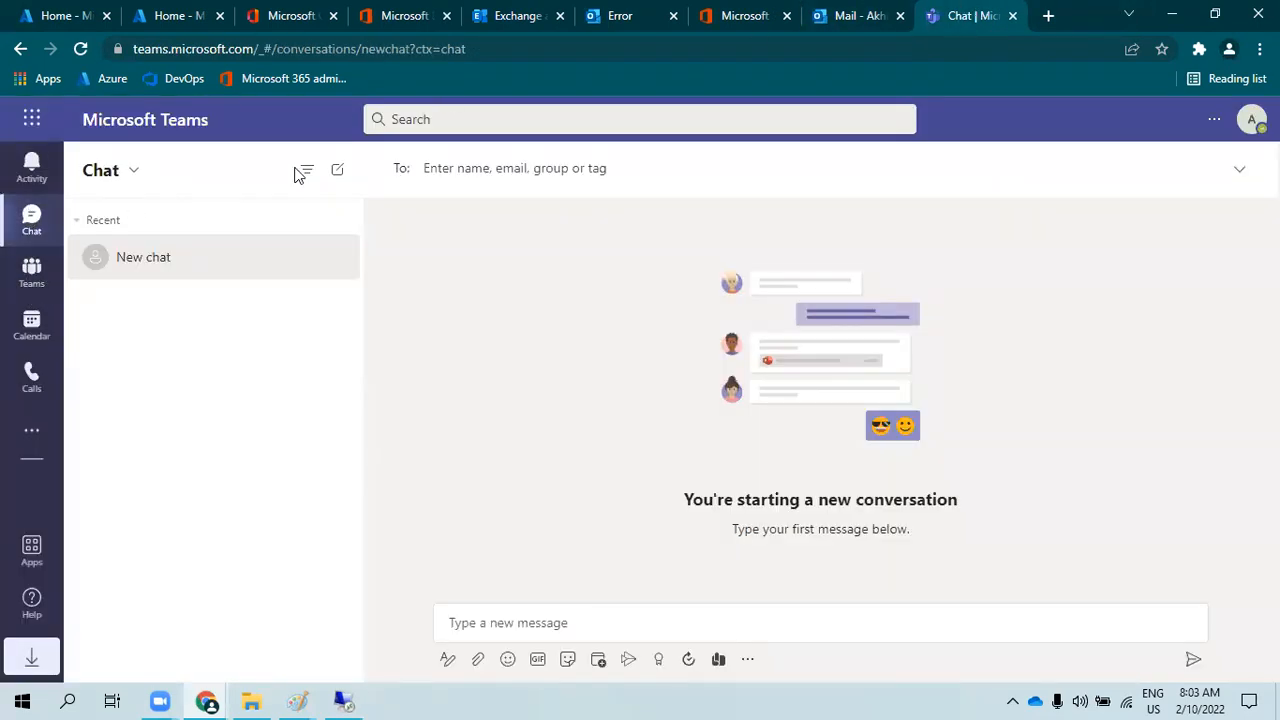
pyautogui.click(447, 120)
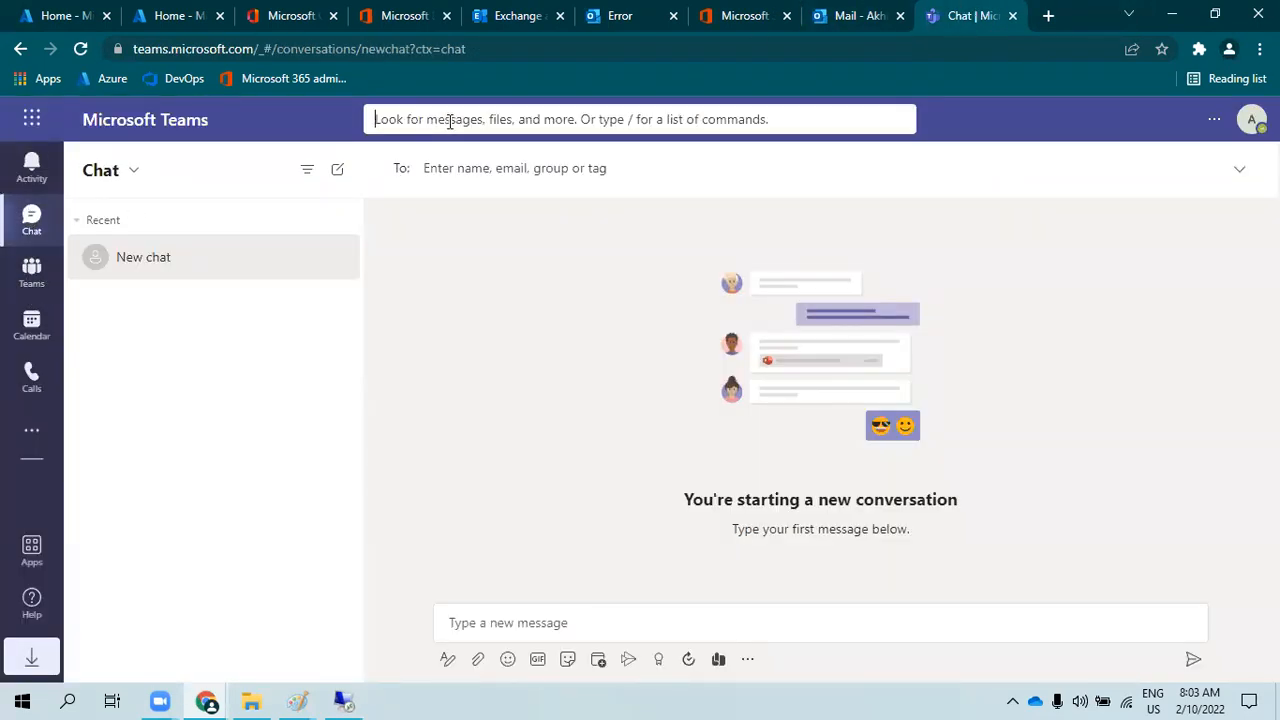
pyautogui.write('jy')
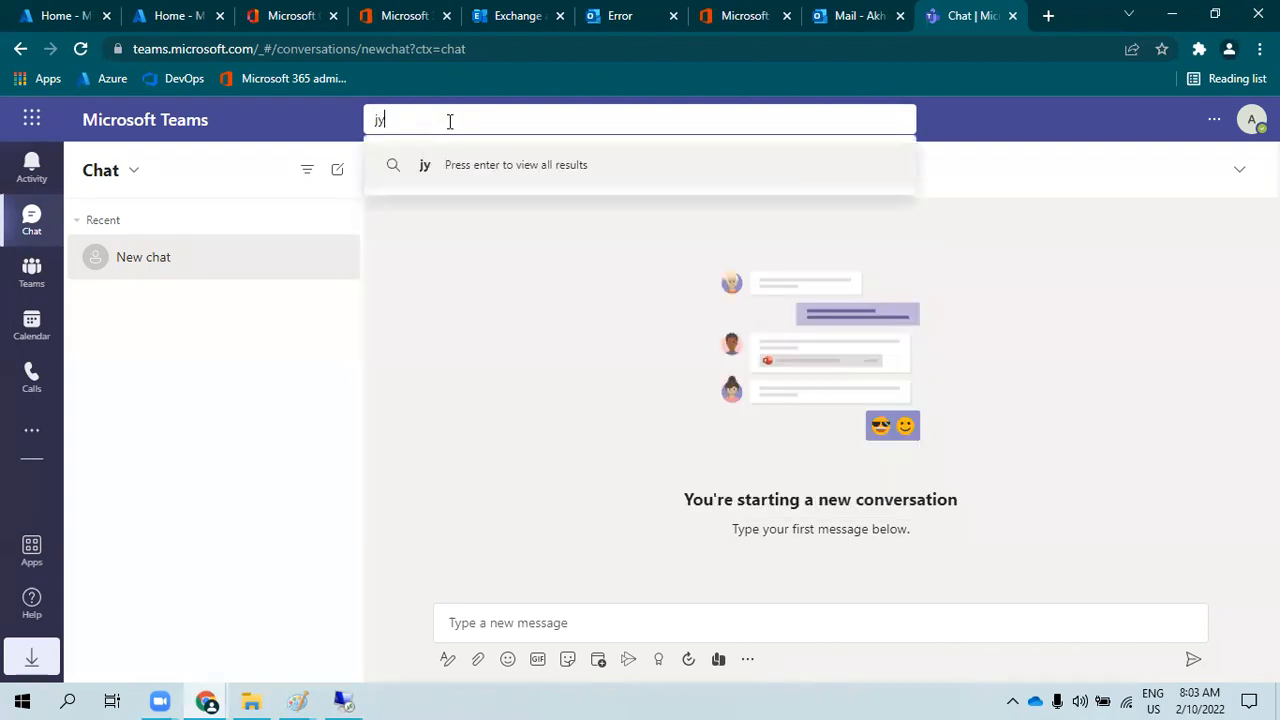
# - Copy the contact's email address from their Outlook contact card and search for it in Microsoft Teams
pyautogui.click(840, 14)
pyautogui.click(670, 288)
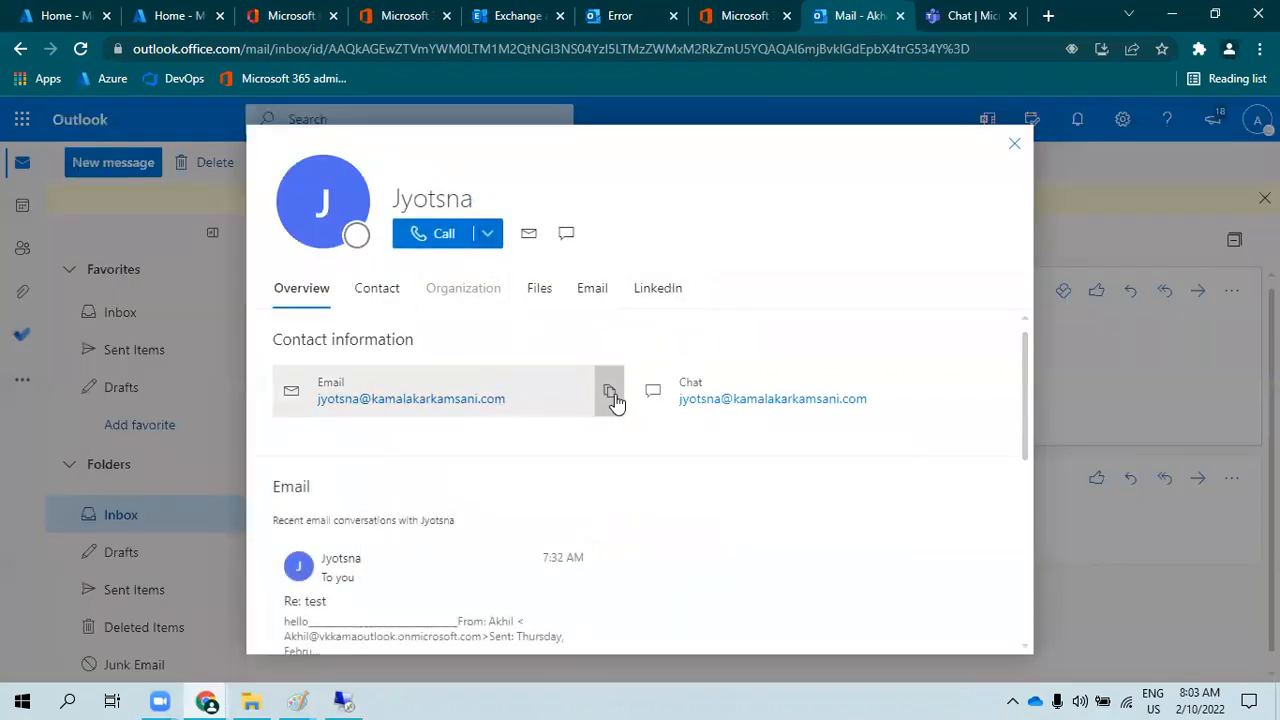
pyautogui.click(970, 15)
pyautogui.click(643, 120)
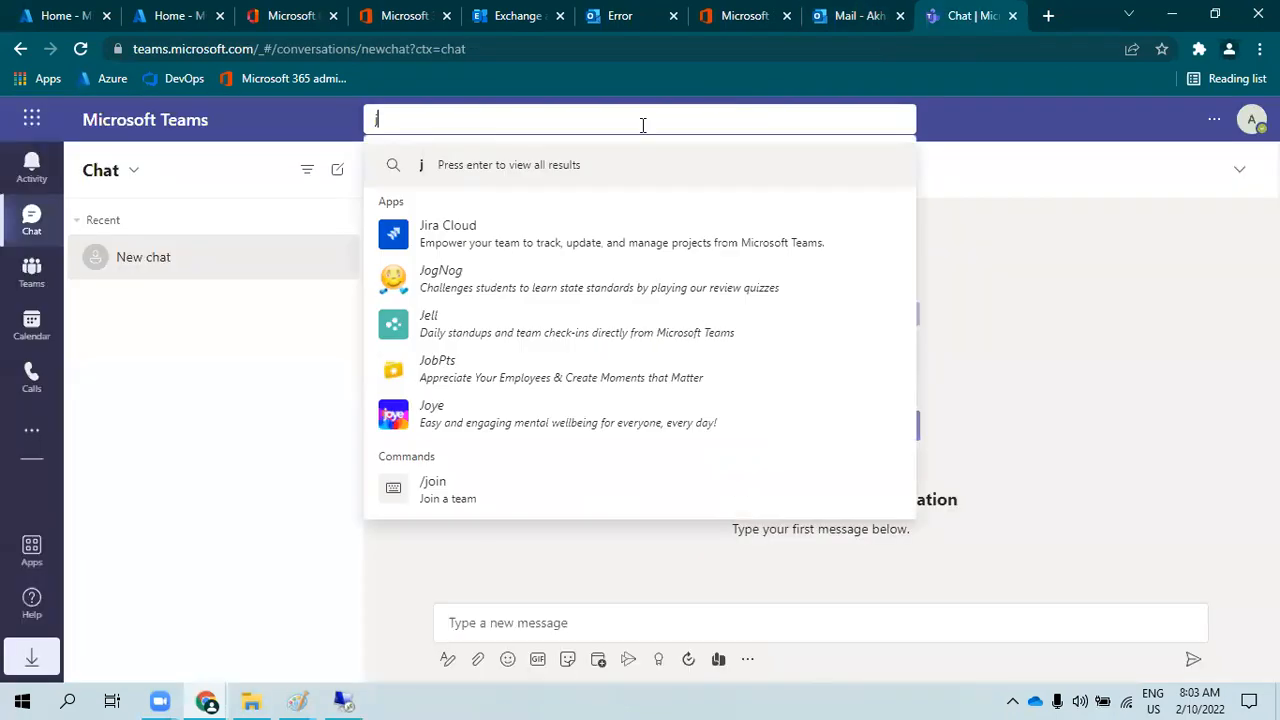
pyautogui.hotkey('ctrl', 'v')
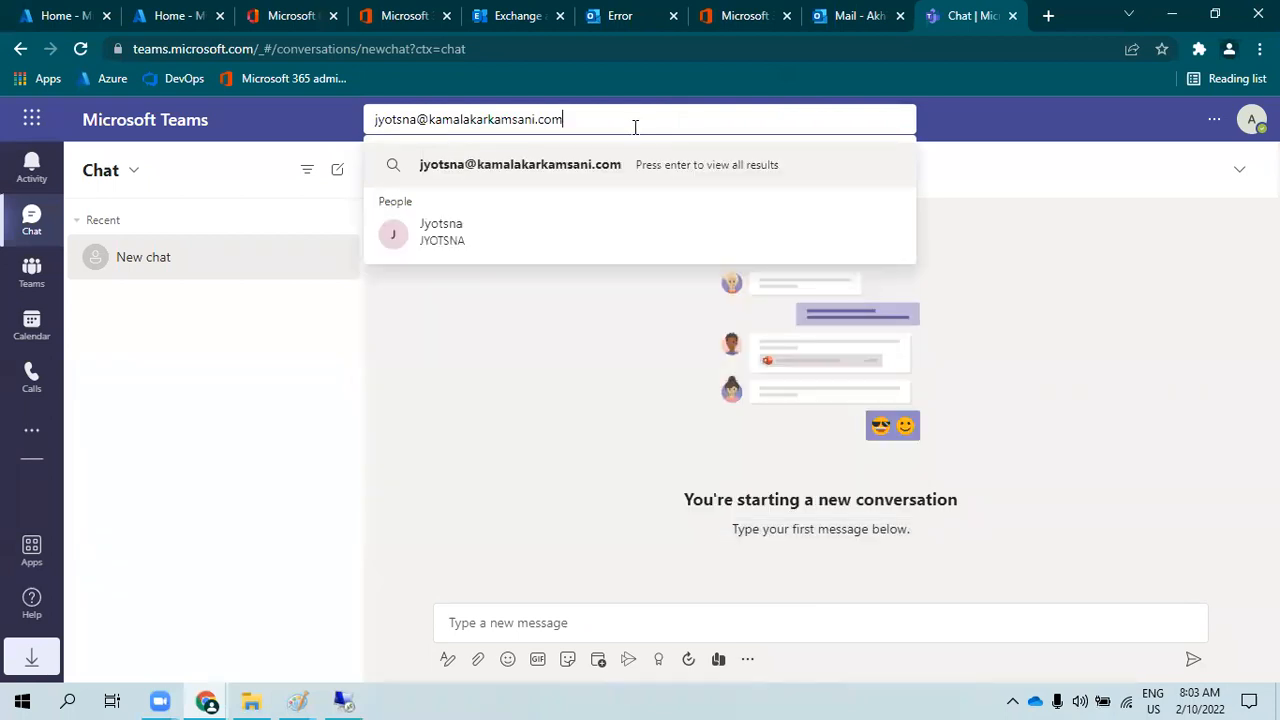
# - Open a Teams chat with the matching person and send them the message "Hi"
pyautogui.click(475, 253)
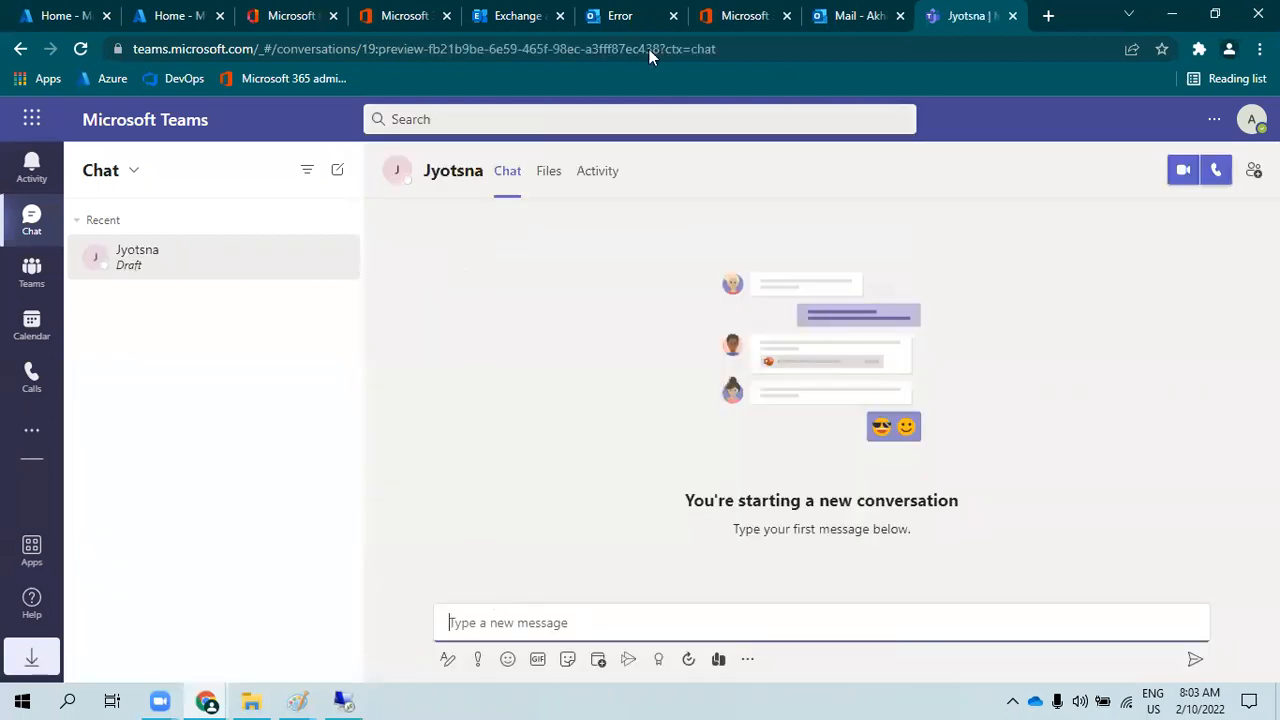
pyautogui.write('Hi')
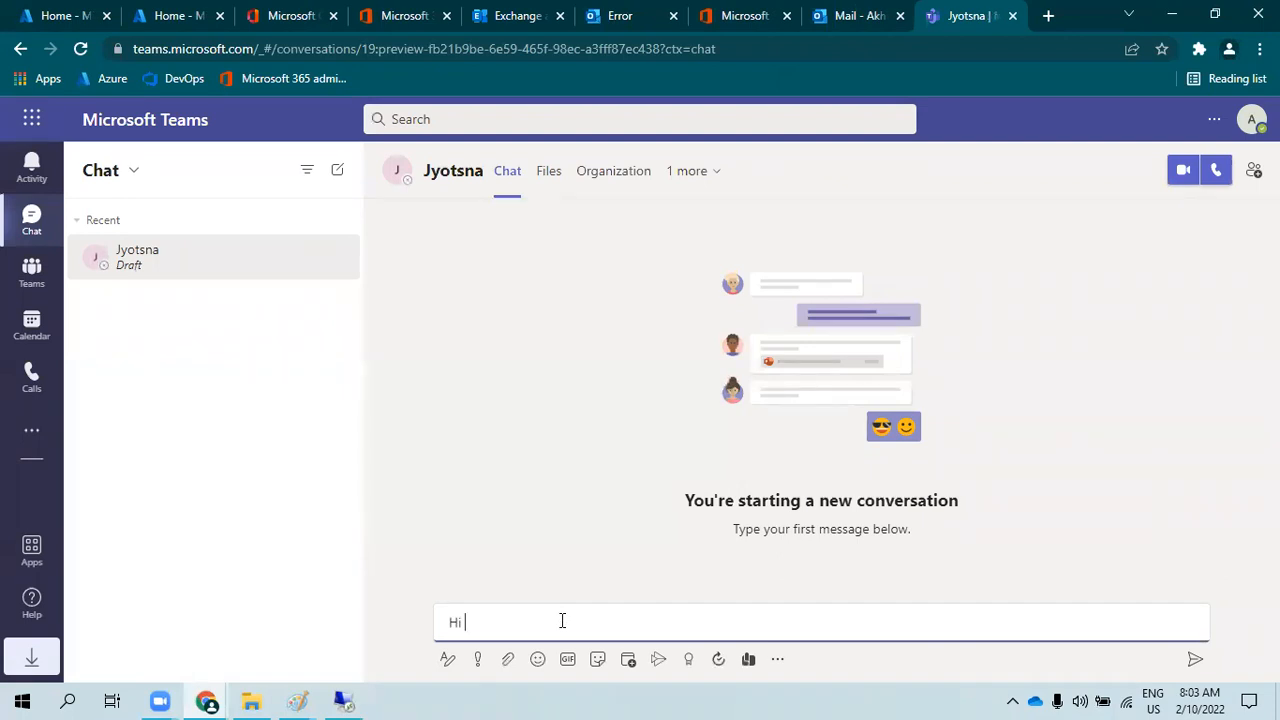
pyautogui.press('Return')
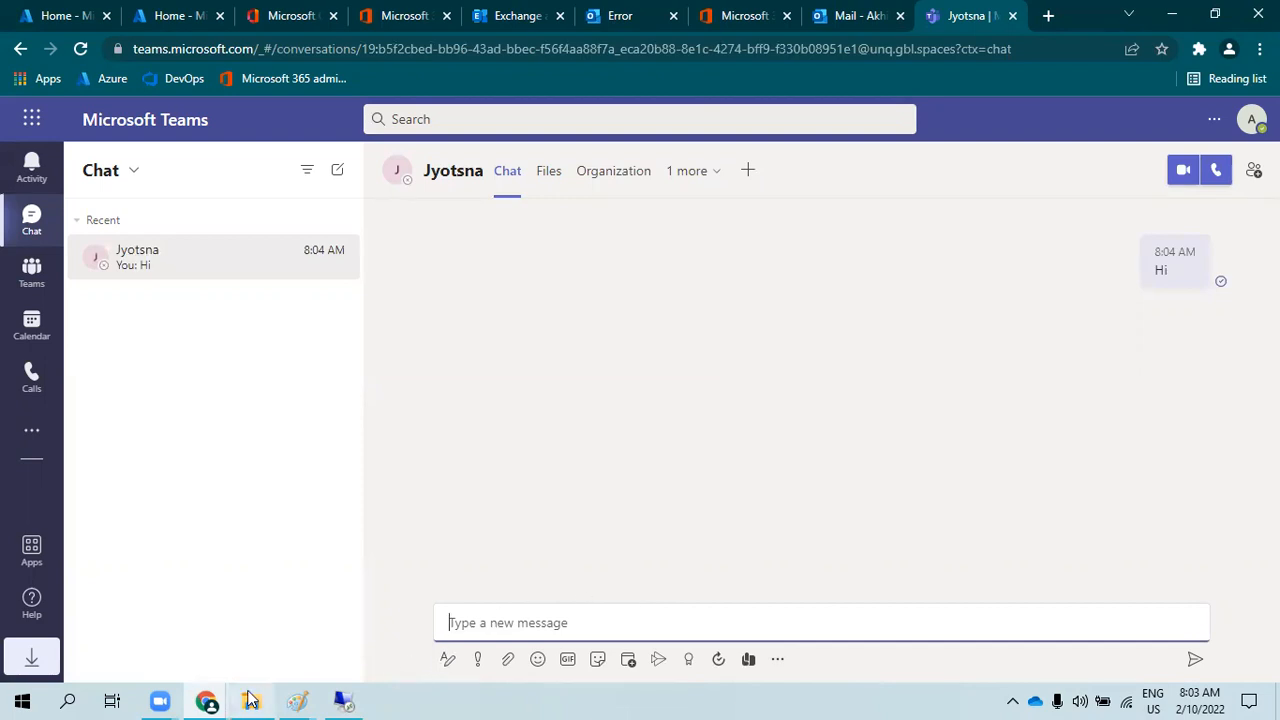
# - Switch to the incognito window with the recipient's Outlook mailbox and reload the inbox
pyautogui.moveTo(207, 702)
pyautogui.click(507, 632)
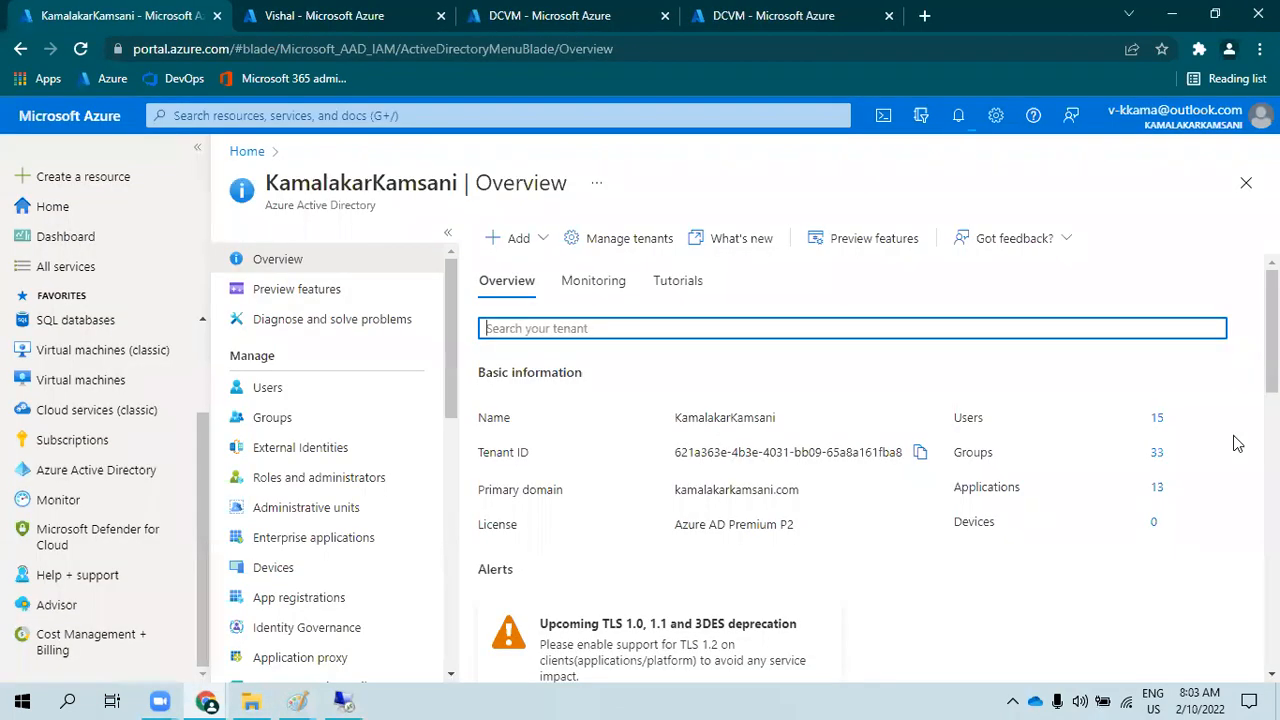
pyautogui.moveTo(236, 686)
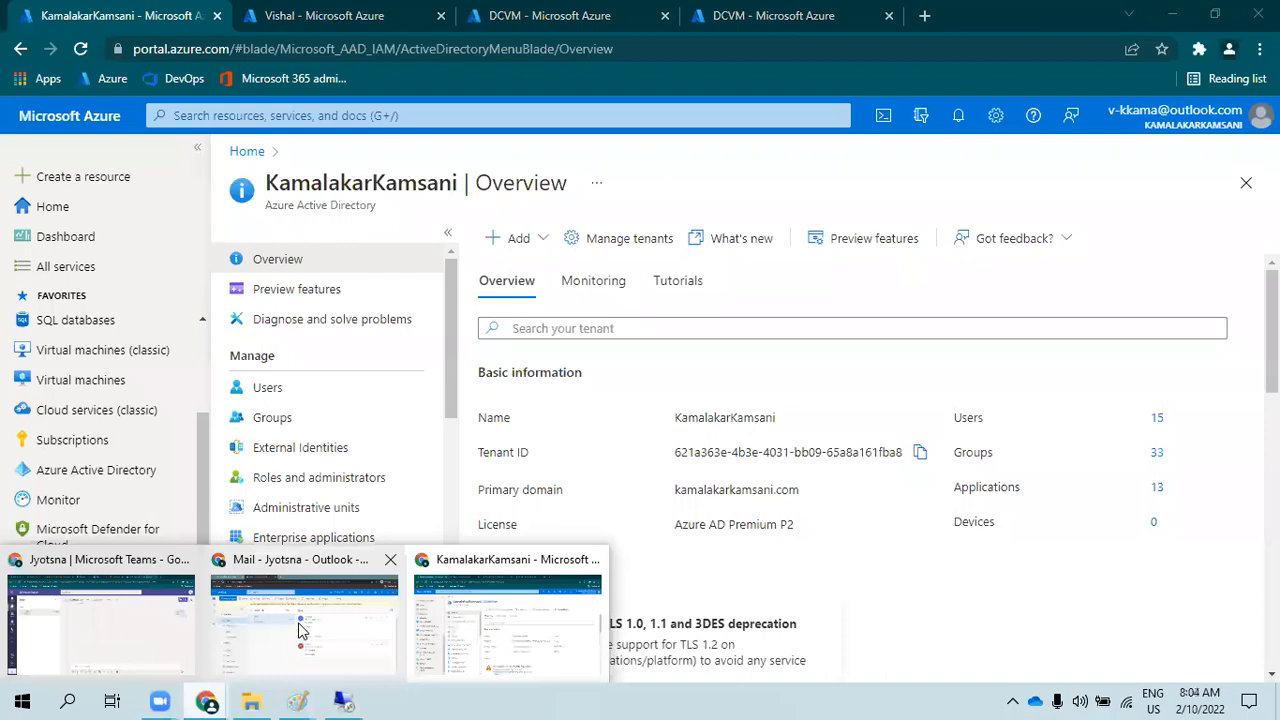
pyautogui.click(281, 628)
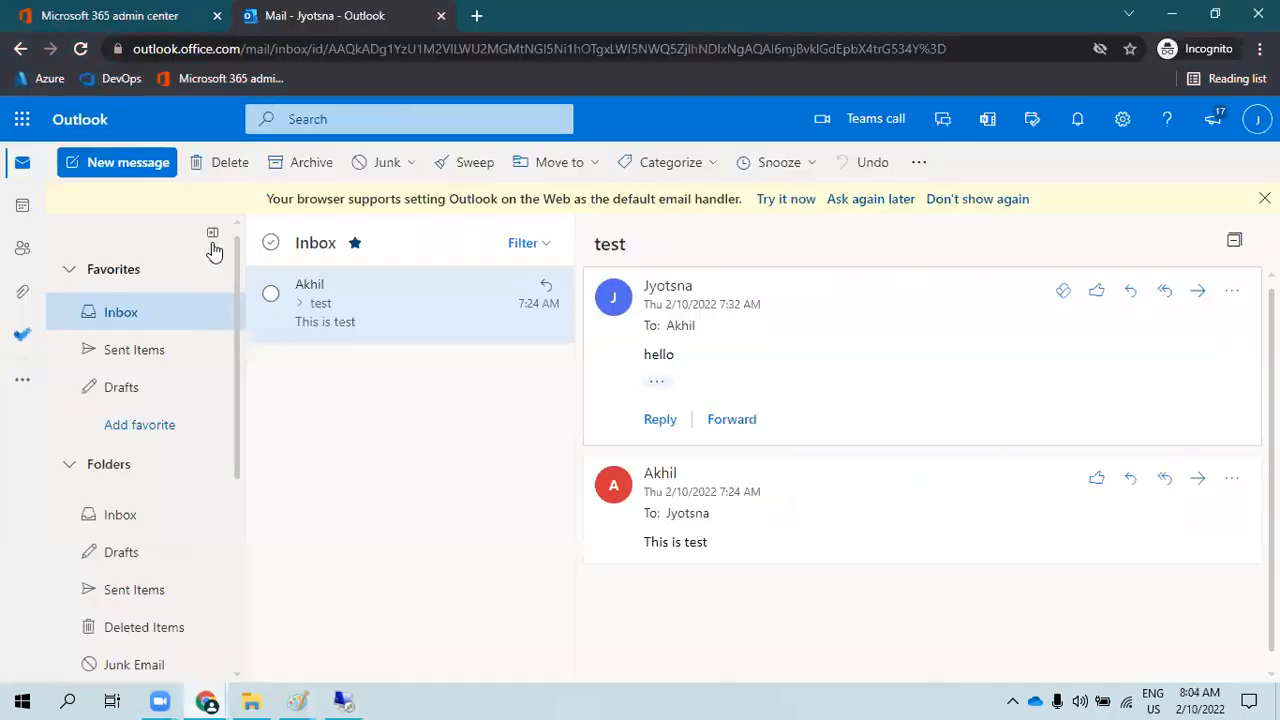
pyautogui.click(80, 48)
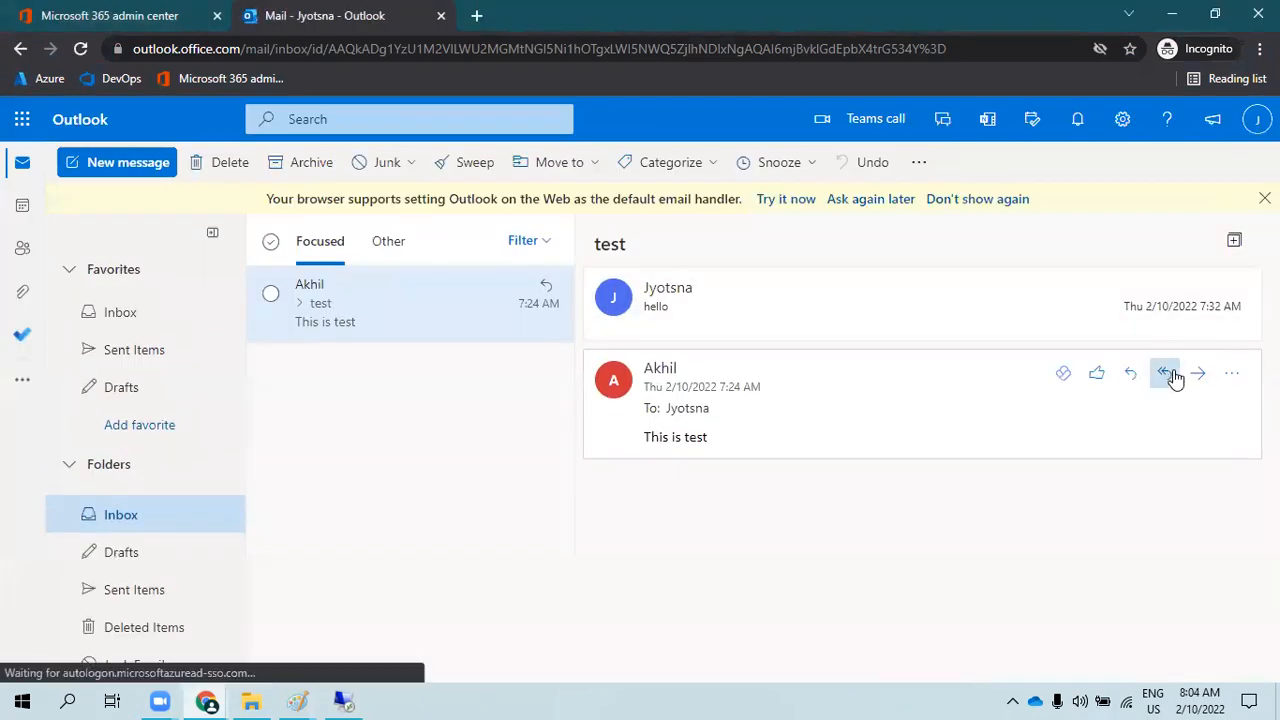
# - Reply to all on the "test" email with "Hello Team," and "This is just a test email", and send the reply
pyautogui.click(1165, 374)
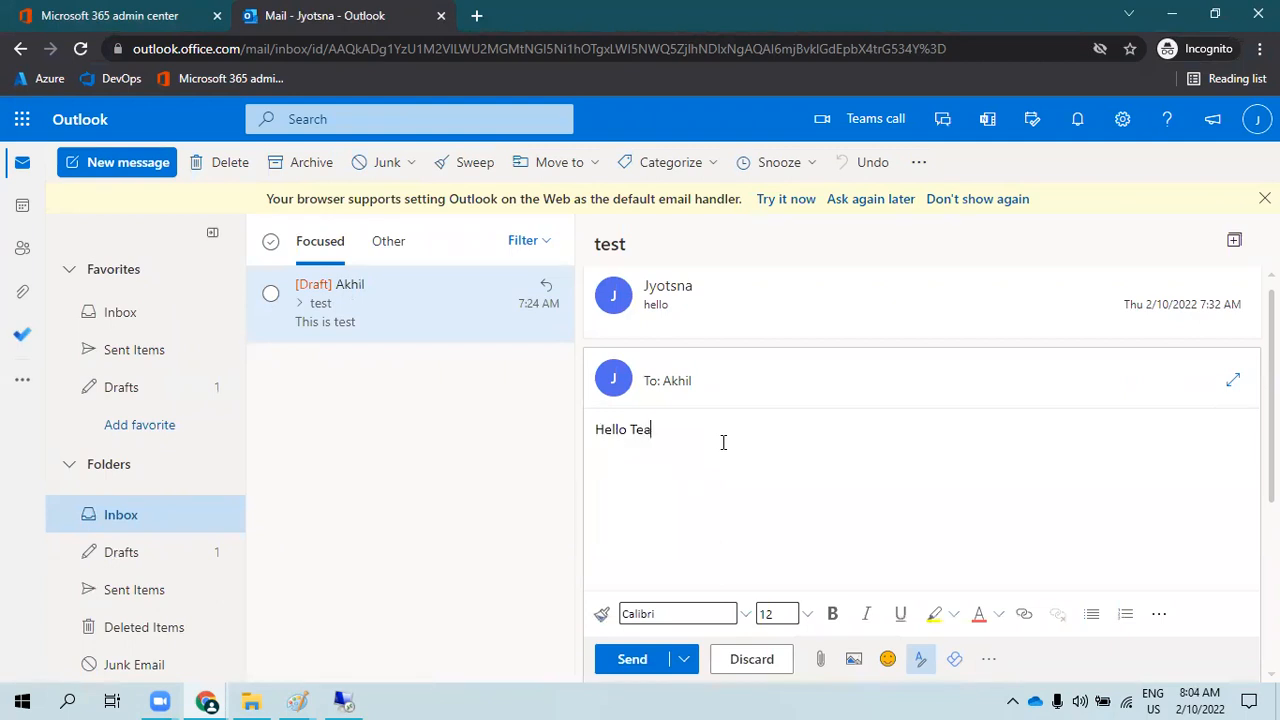
pyautogui.write('This is just a test email')
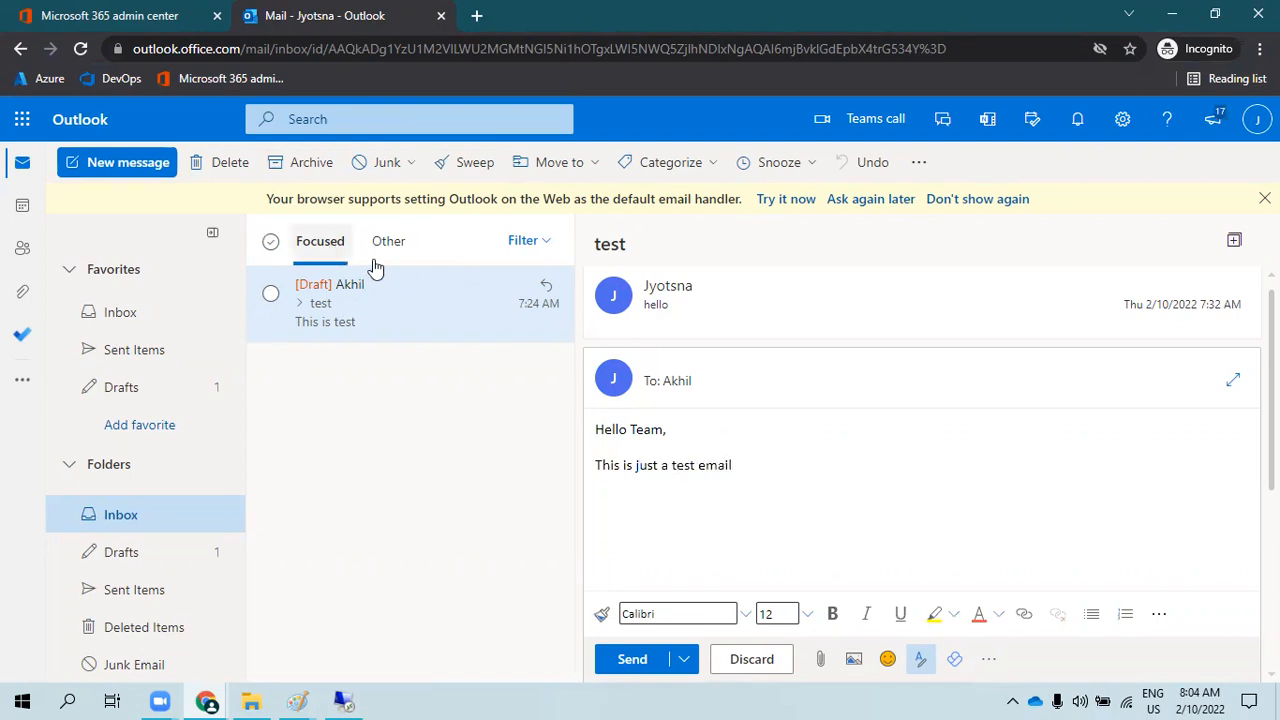
pyautogui.scroll(-3, 857, 493)
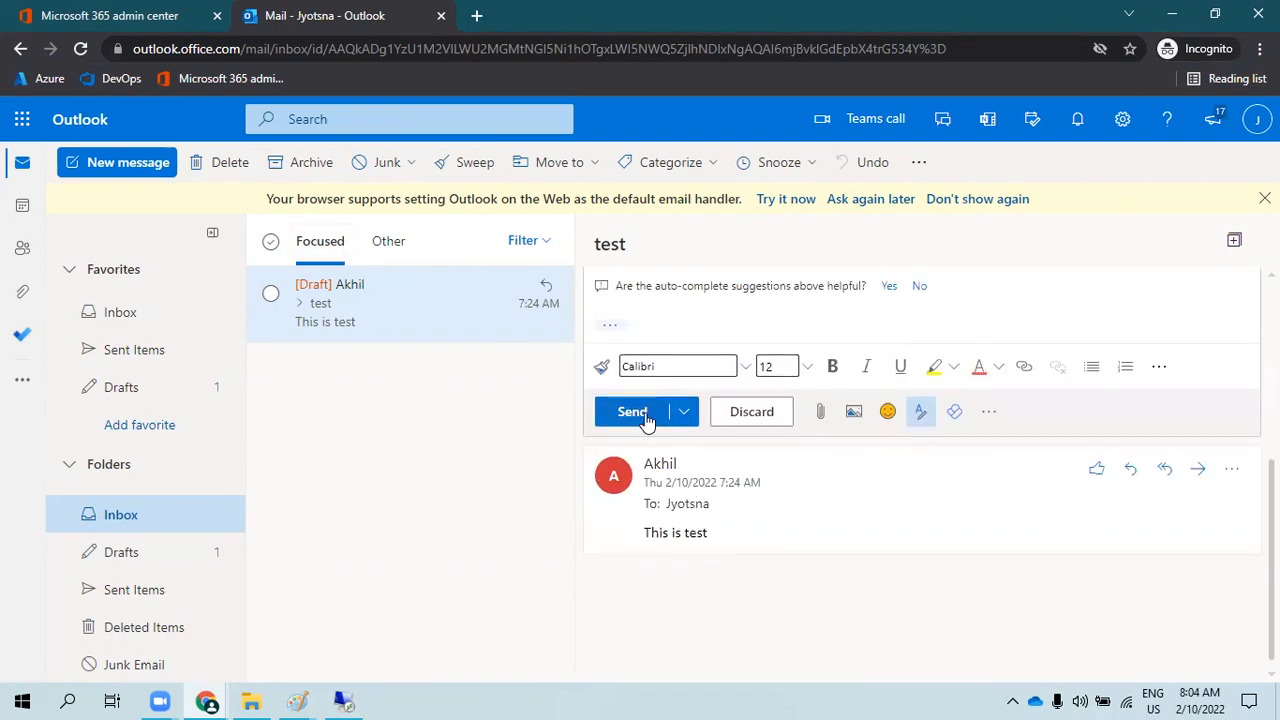
pyautogui.click(643, 416)
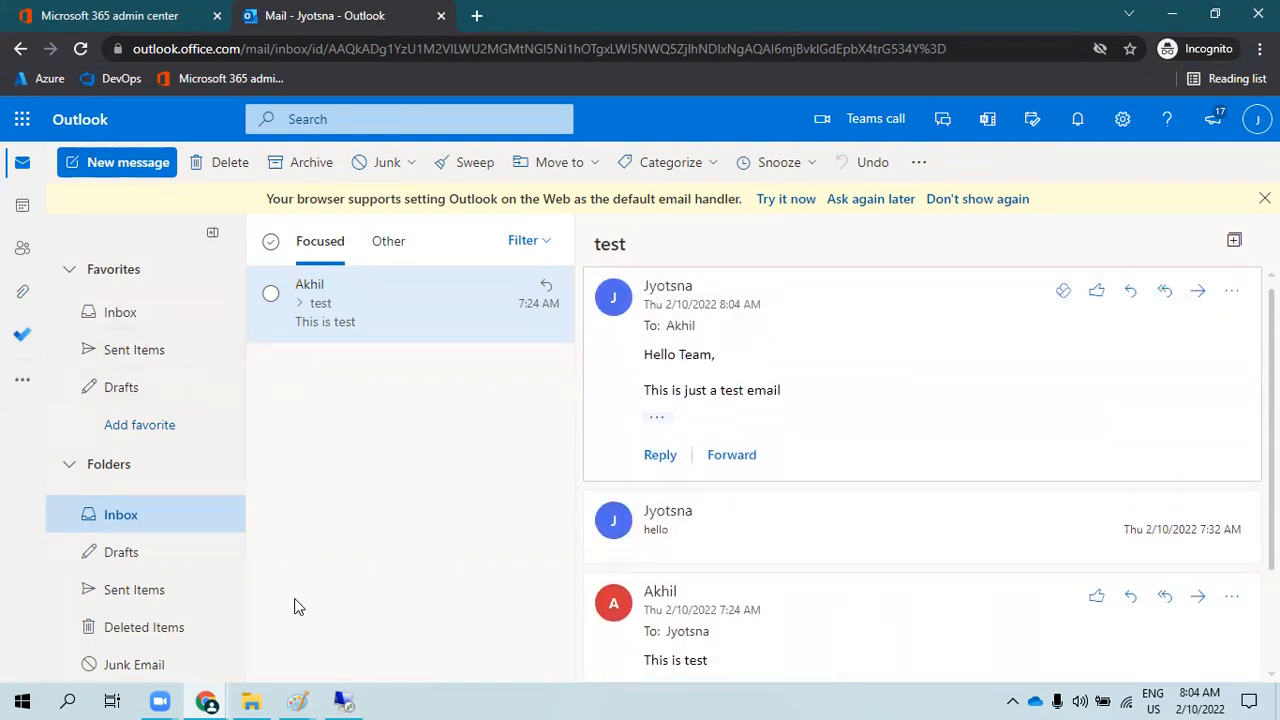
# - Switch to the original sender's Outlook mailbox in the regular browser window and open the newest reply in the "test" conversation
pyautogui.click(207, 702)
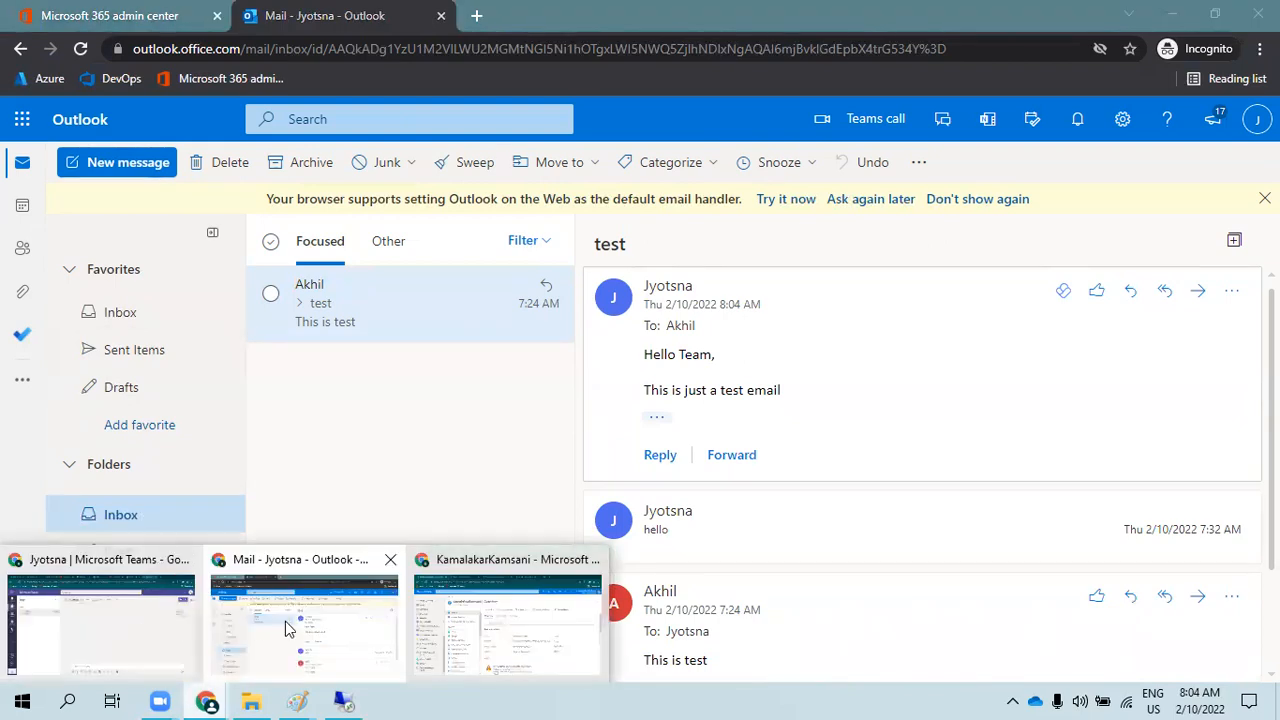
pyautogui.click(114, 628)
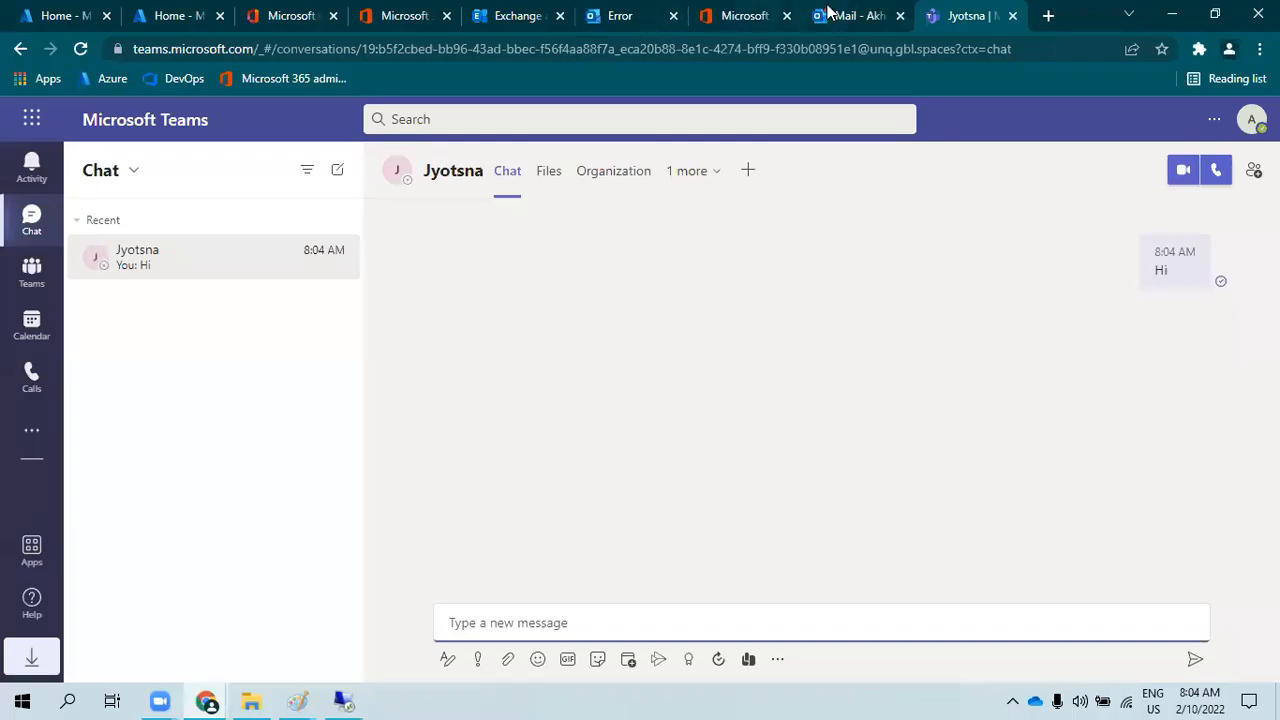
pyautogui.click(827, 14)
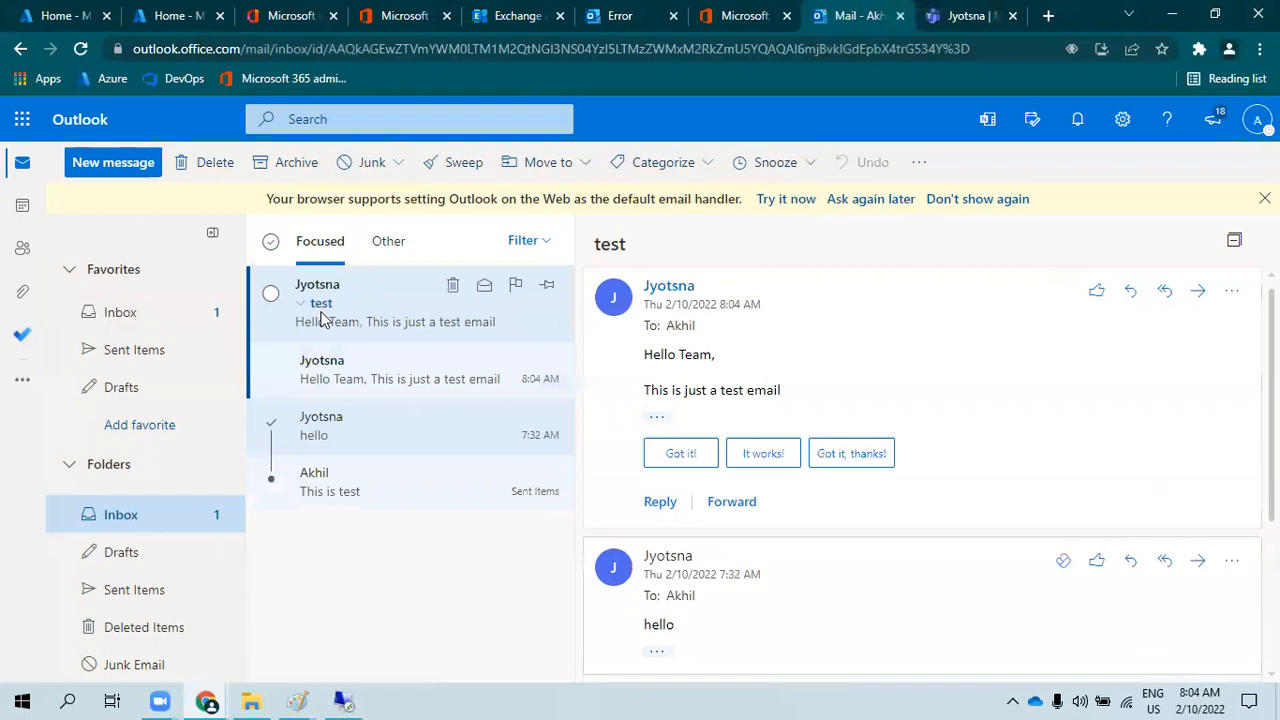
pyautogui.click(386, 438)
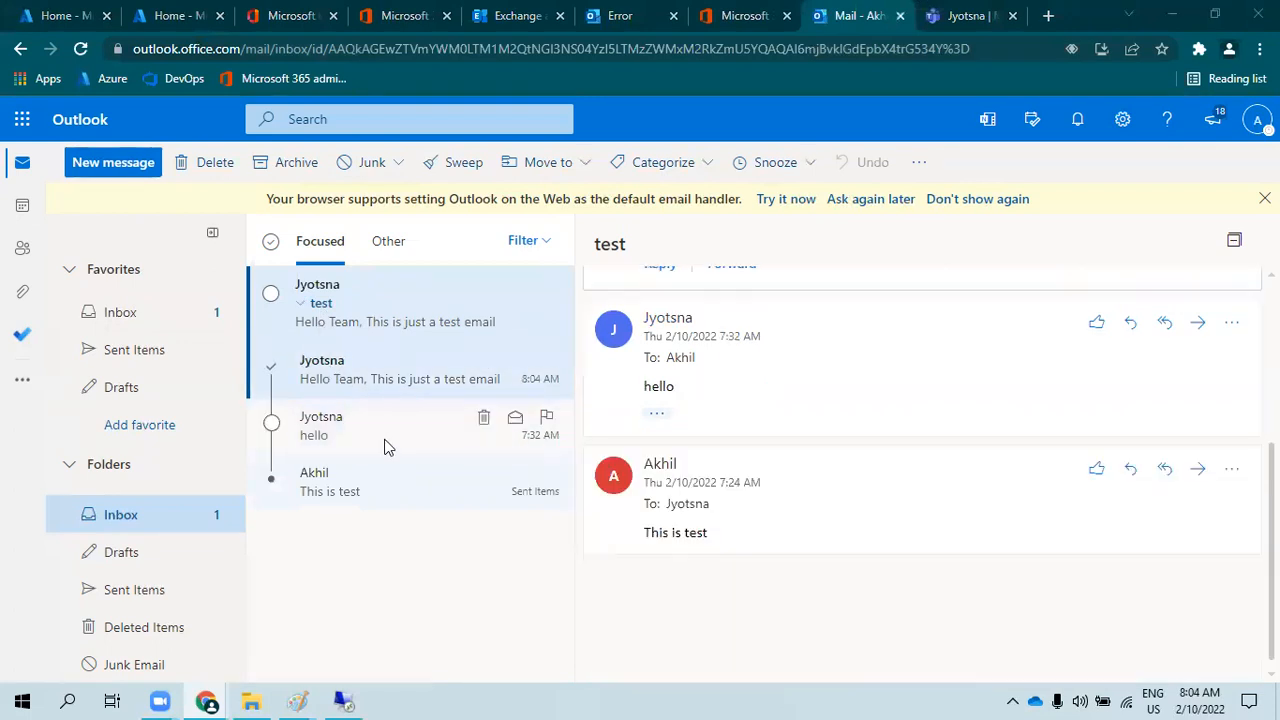
pyautogui.click(23, 130)
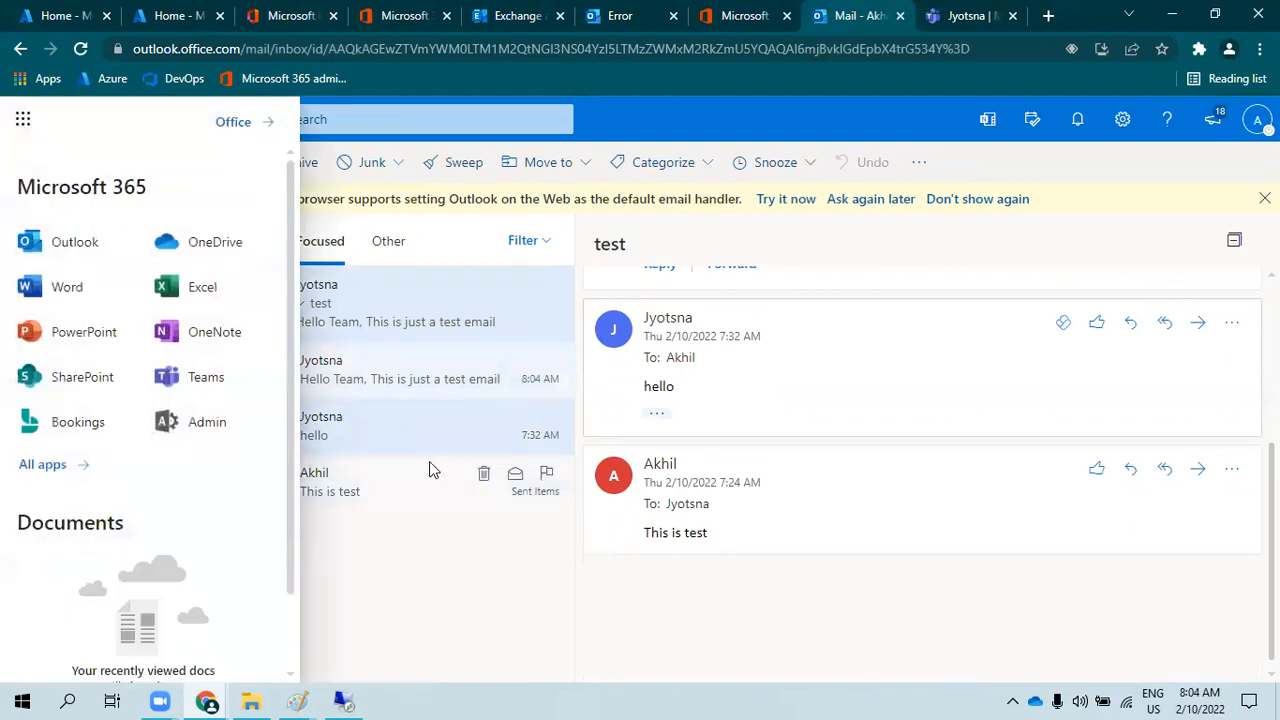
pyautogui.click(377, 366)
# - Try to open Microsoft Teams from the recipient's Outlook in the incognito window, and close the Teams page
pyautogui.moveTo(210, 700)
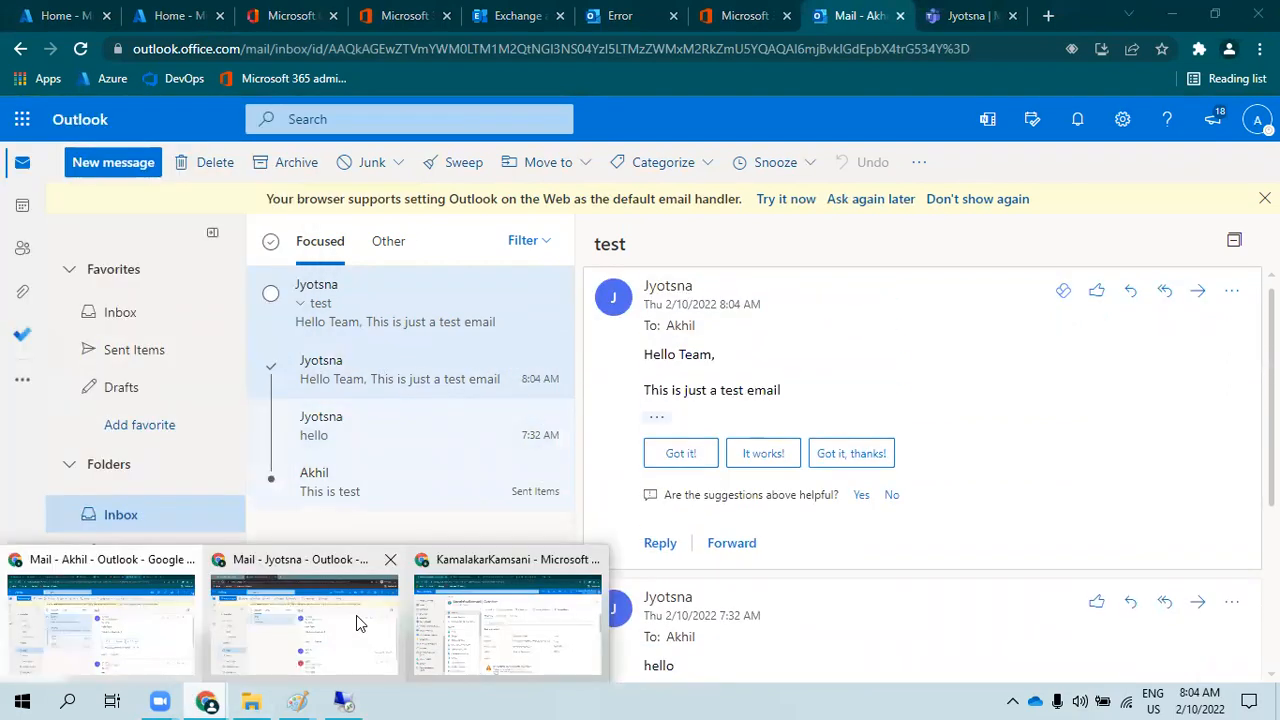
pyautogui.click(357, 621)
pyautogui.click(22, 119)
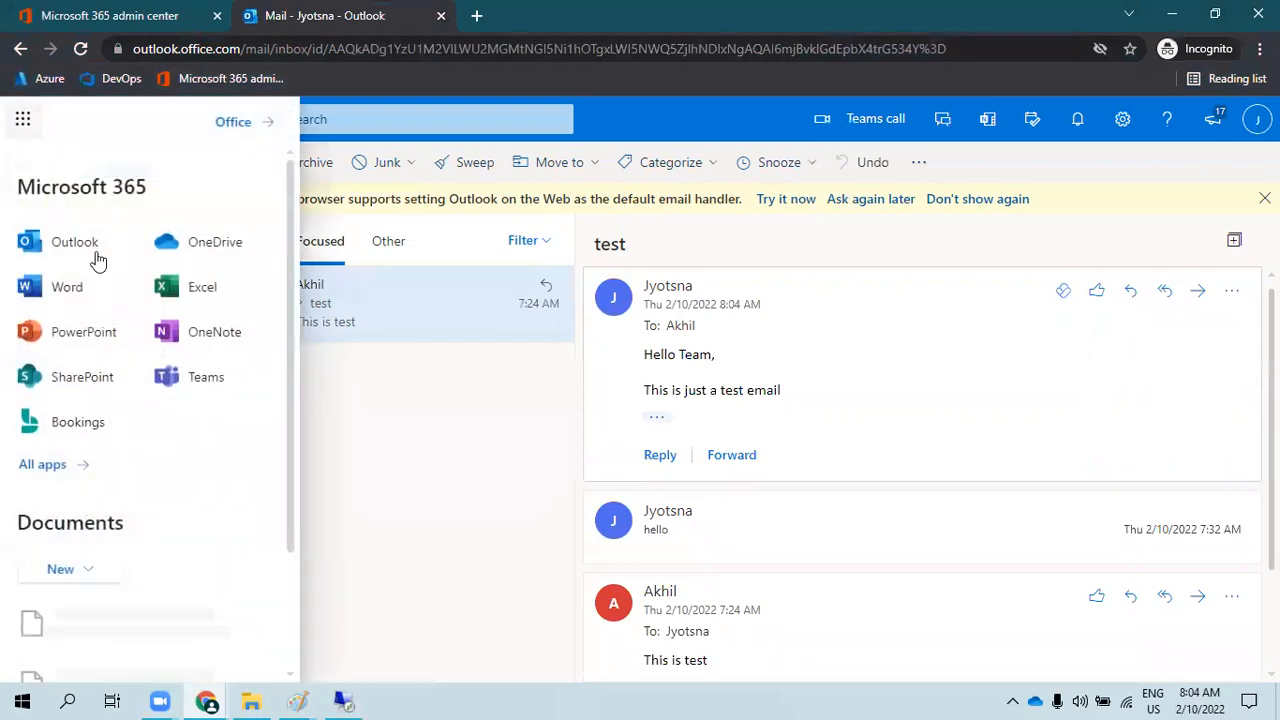
pyautogui.click(165, 376)
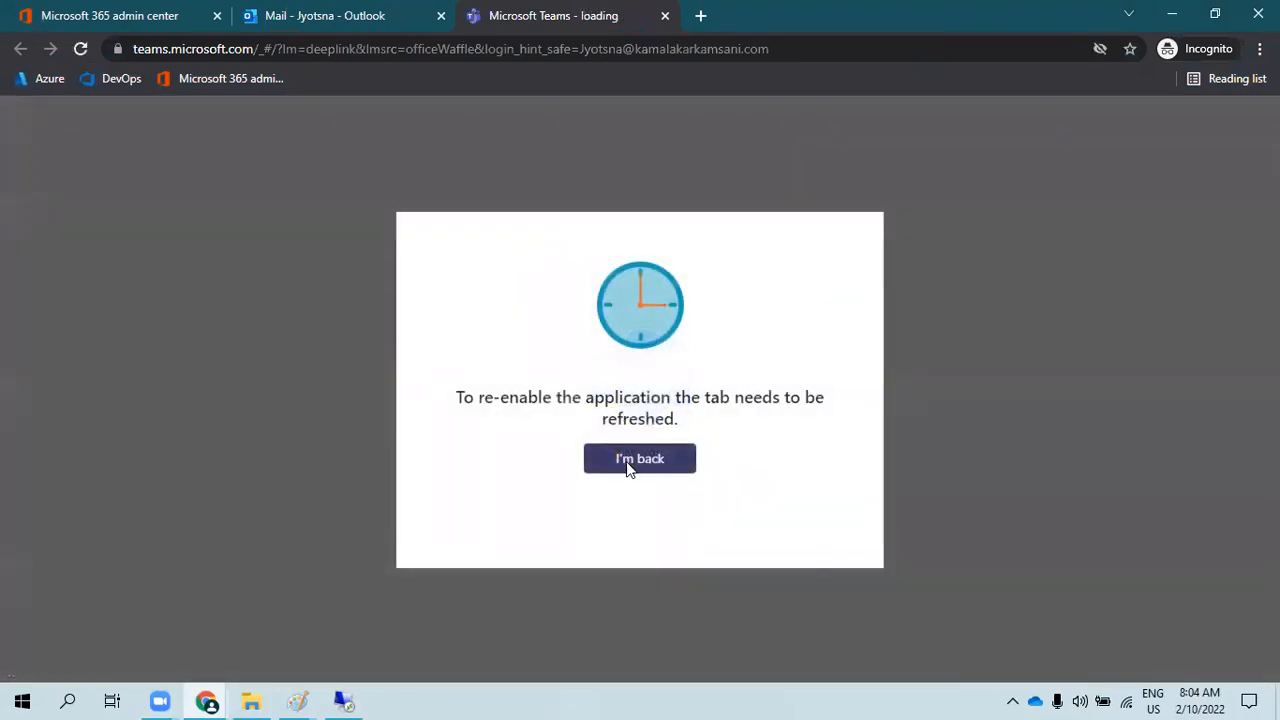
pyautogui.click(628, 460)
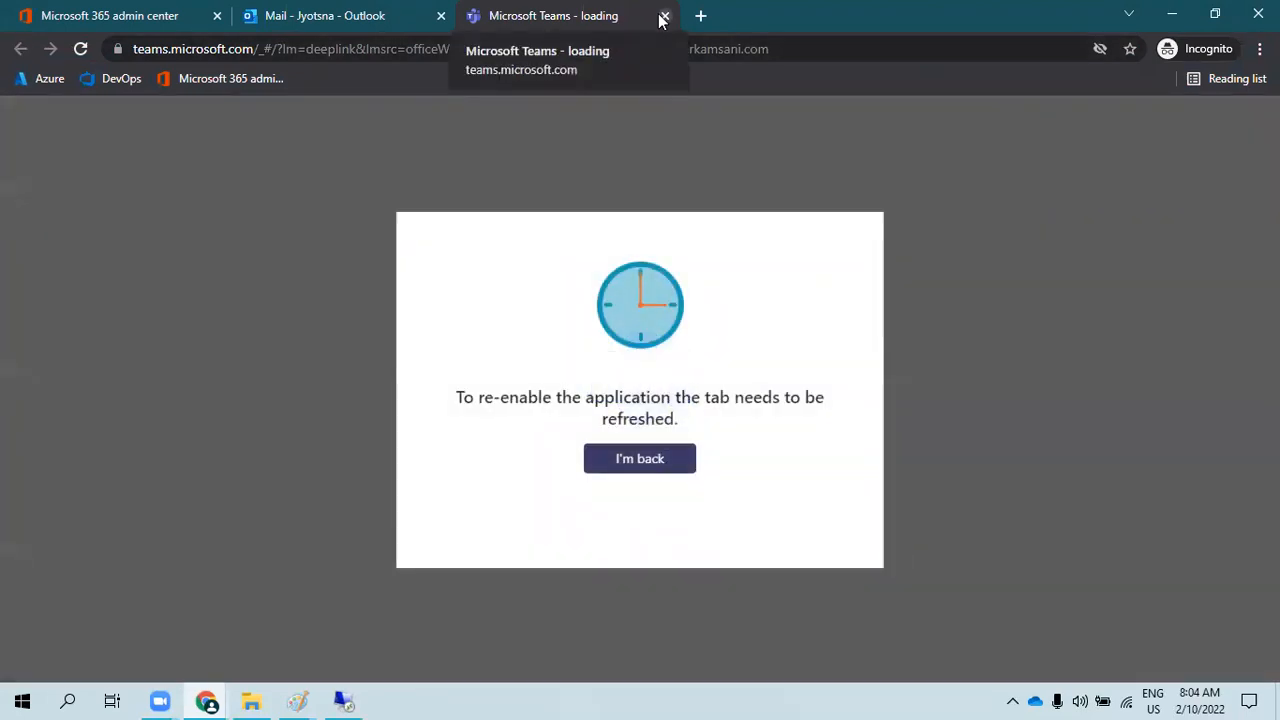
pyautogui.click(664, 16)
# - Check the recipient's Microsoft 365 admin center page, return to their Outlook mail and minimize the incognito window
pyautogui.click(70, 18)
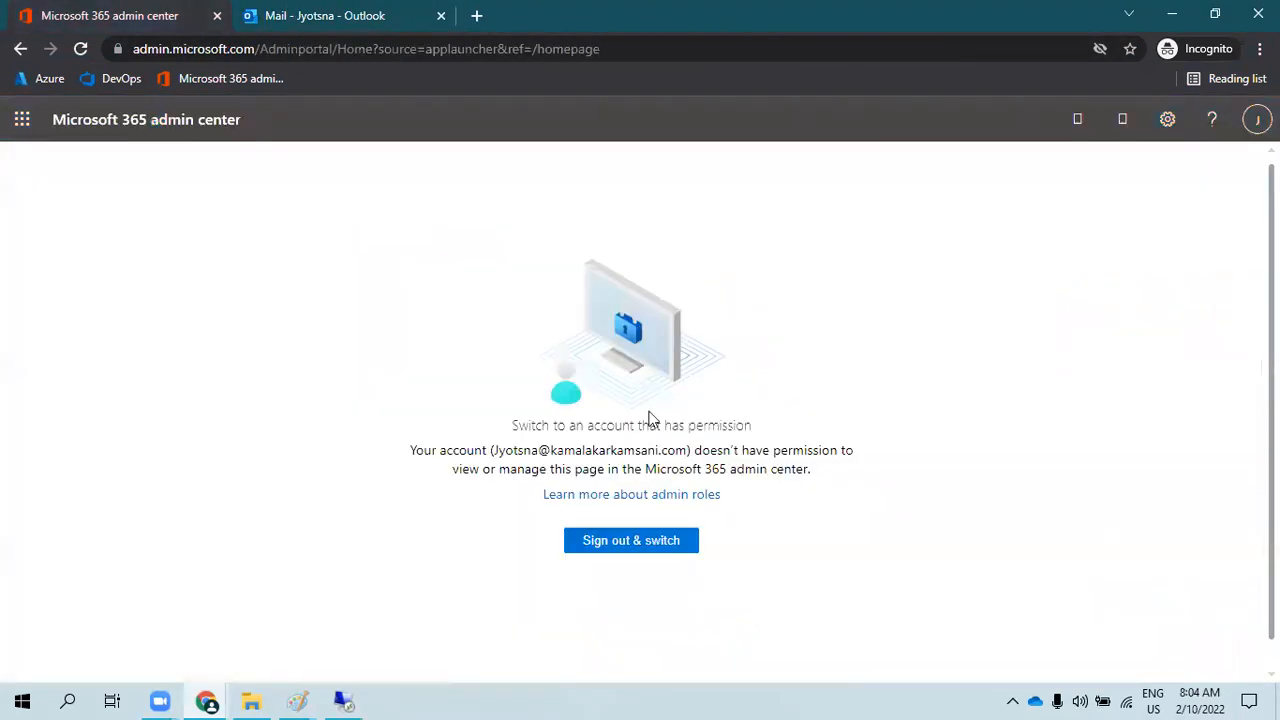
pyautogui.click(335, 10)
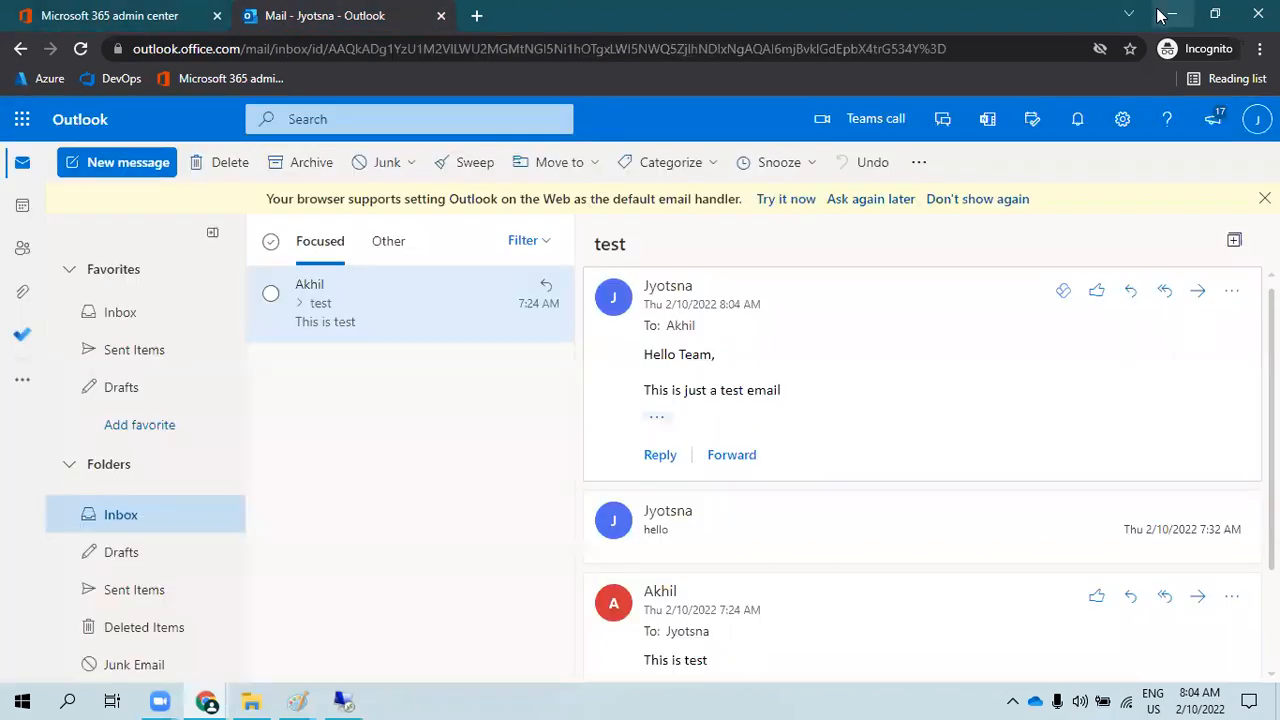
pyautogui.click(1167, 12)
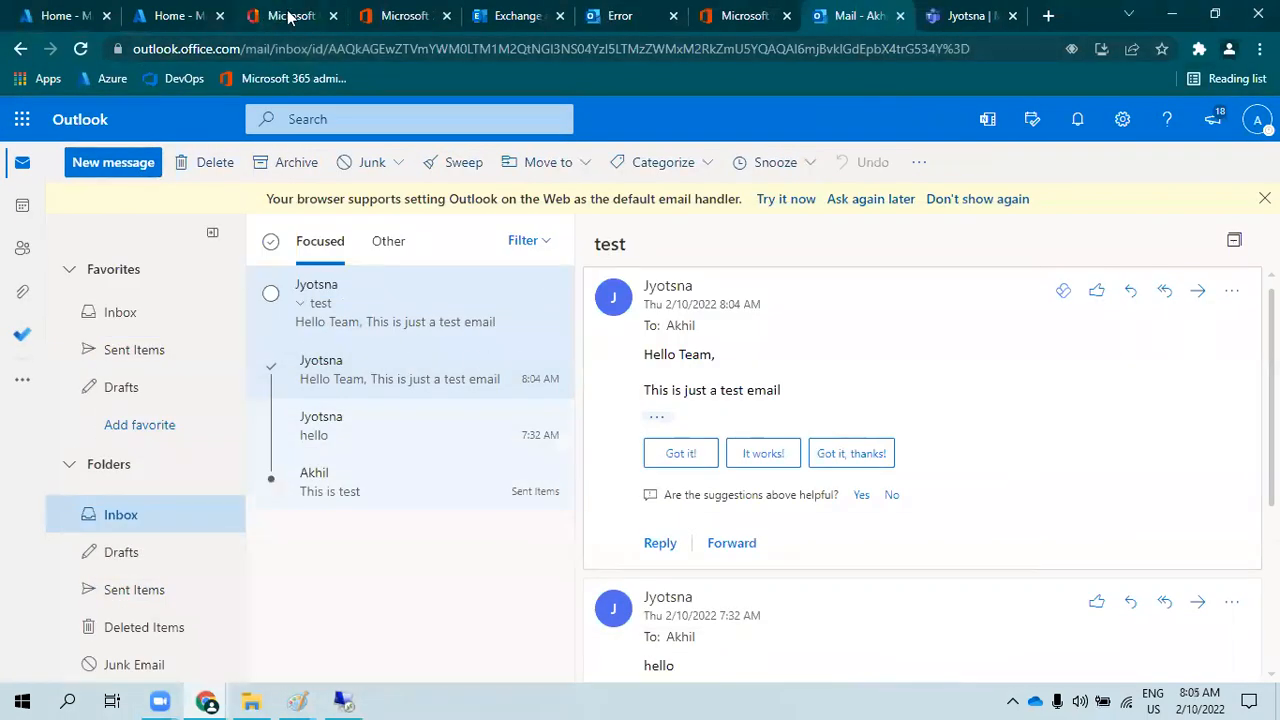
# - Switch to the architecture diagram in Paint and draw a short pencil stroke beside the "microsoft 365" label
pyautogui.moveTo(297, 703)
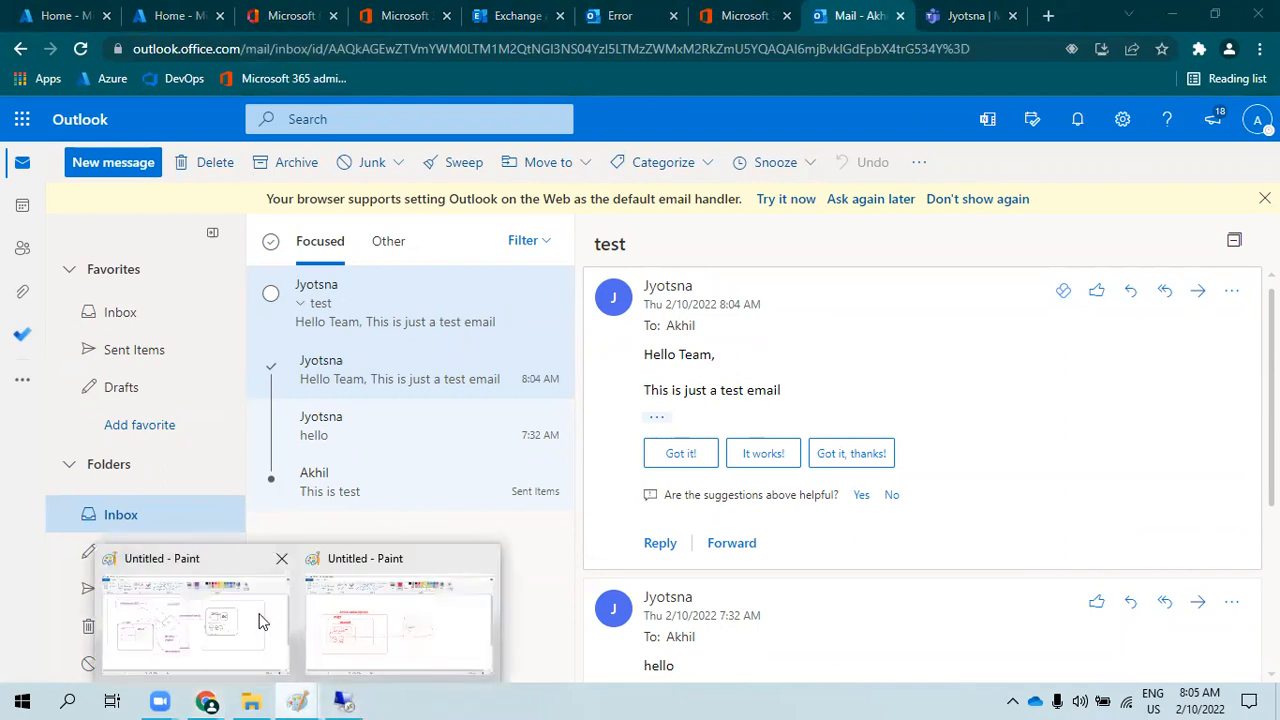
pyautogui.click(259, 622)
pyautogui.moveTo(248, 186); pyautogui.dragTo(306, 157)
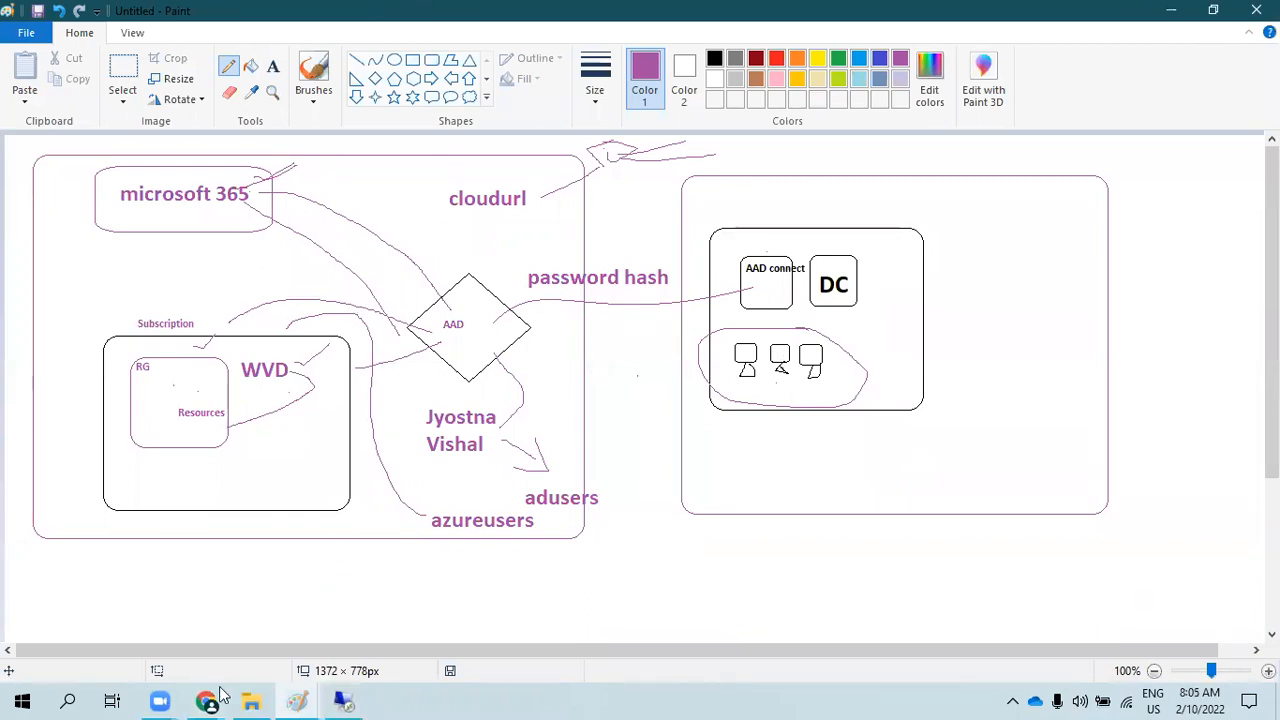
# - Switch to the Azure portal and open the vmCreation-linkedTemplate resource of the host pool deployment running in resource group DevOpsRG
pyautogui.moveTo(206, 703)
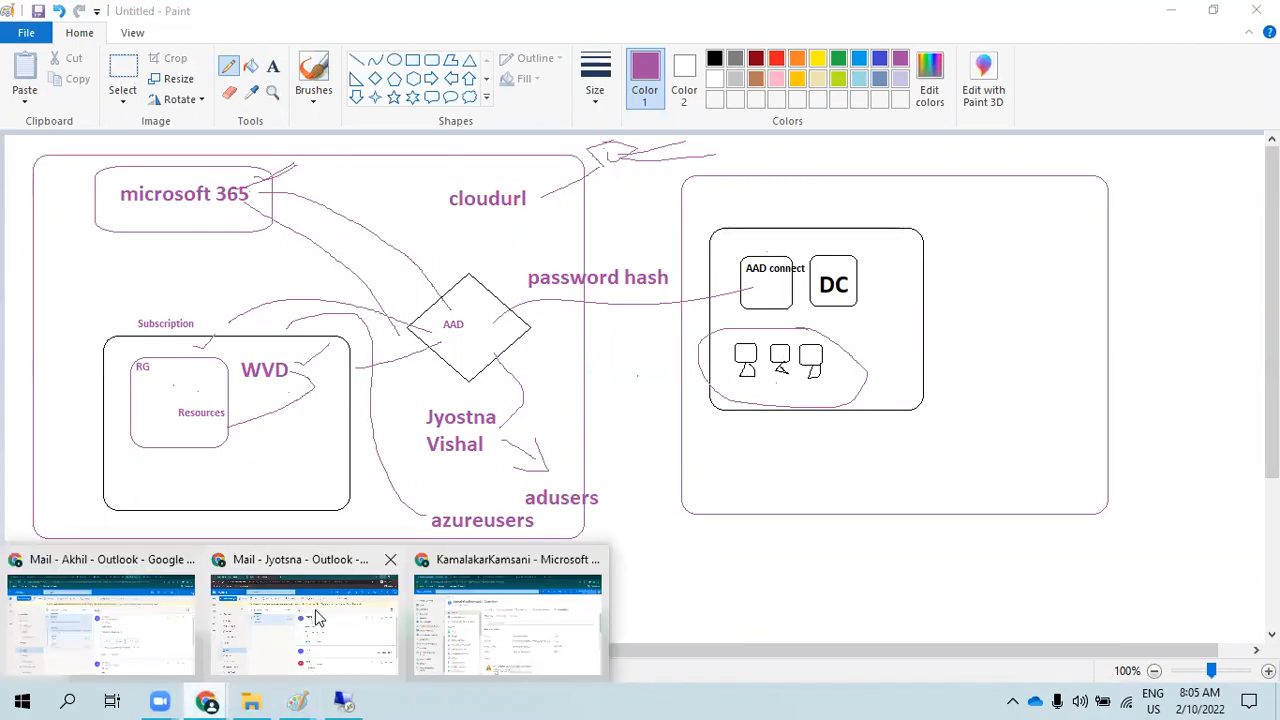
pyautogui.click(508, 613)
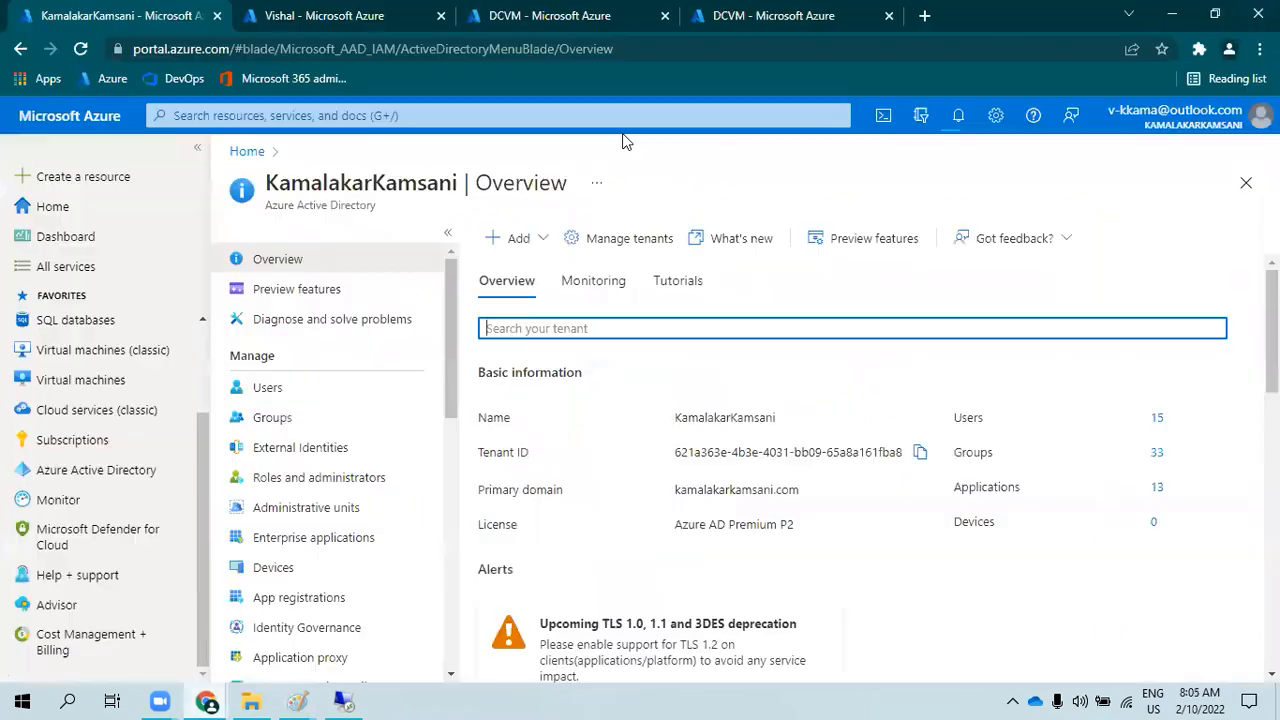
pyautogui.click(958, 118)
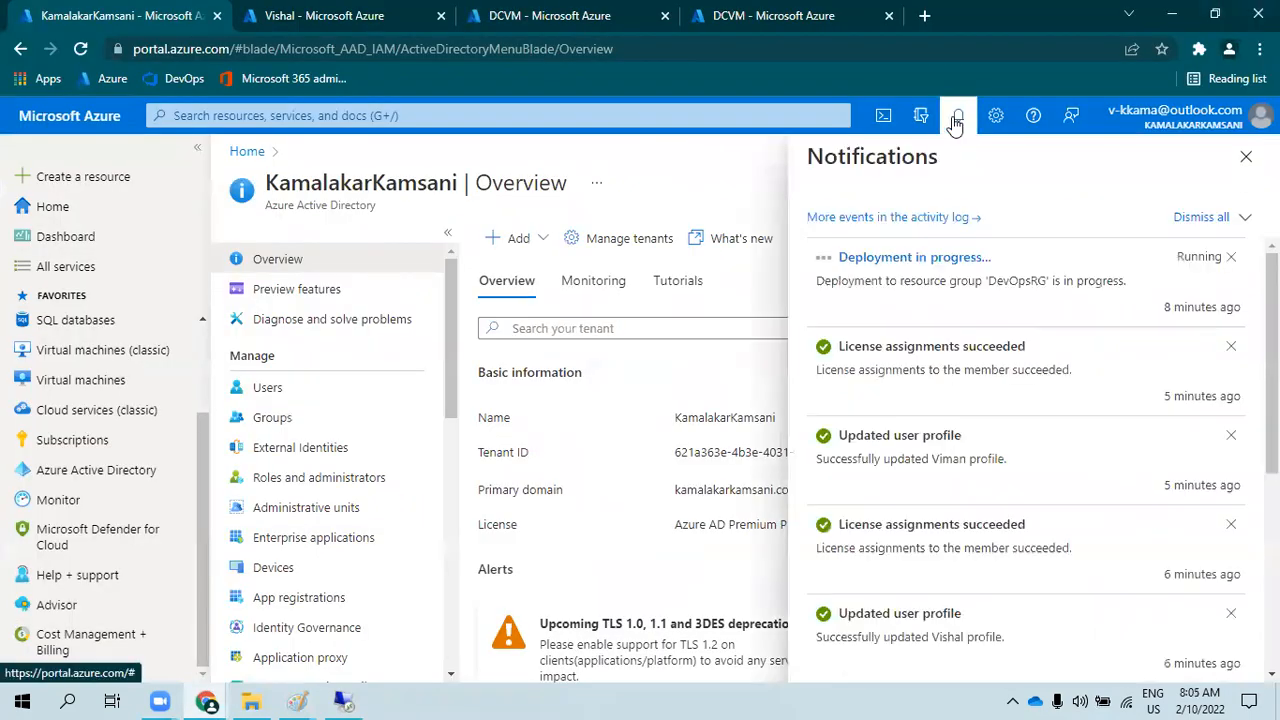
pyautogui.click(913, 259)
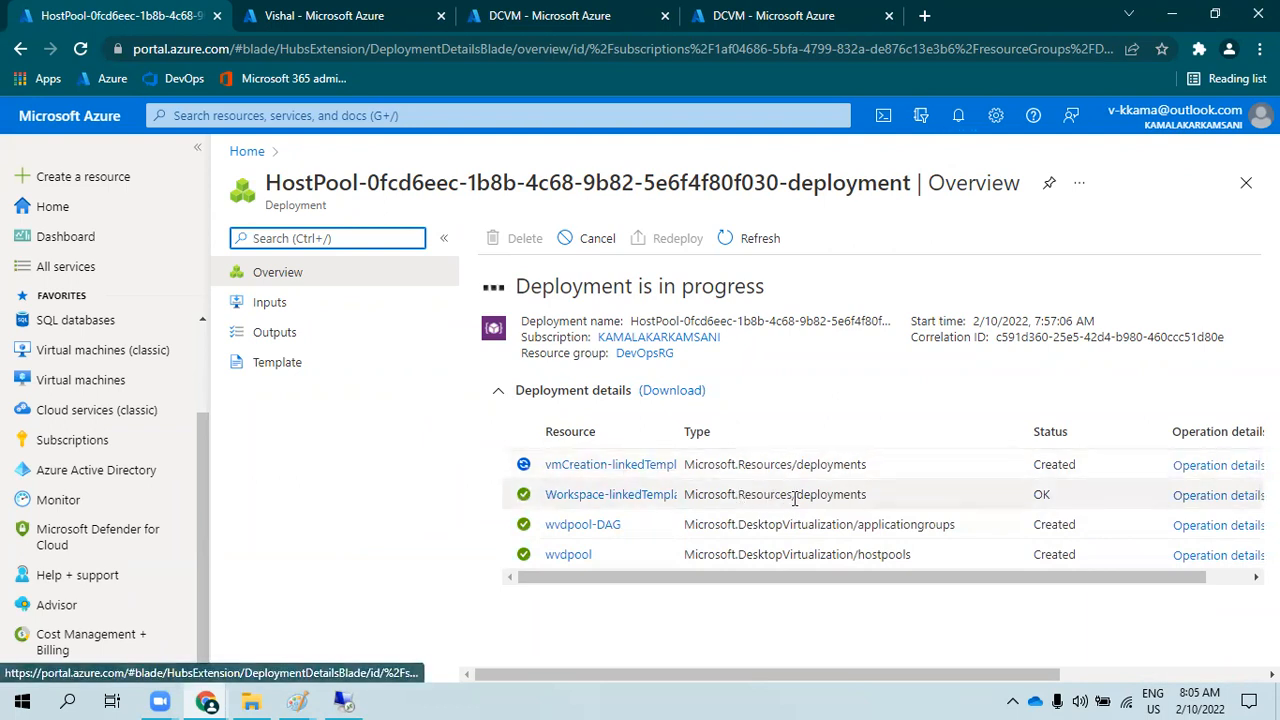
pyautogui.click(626, 467)
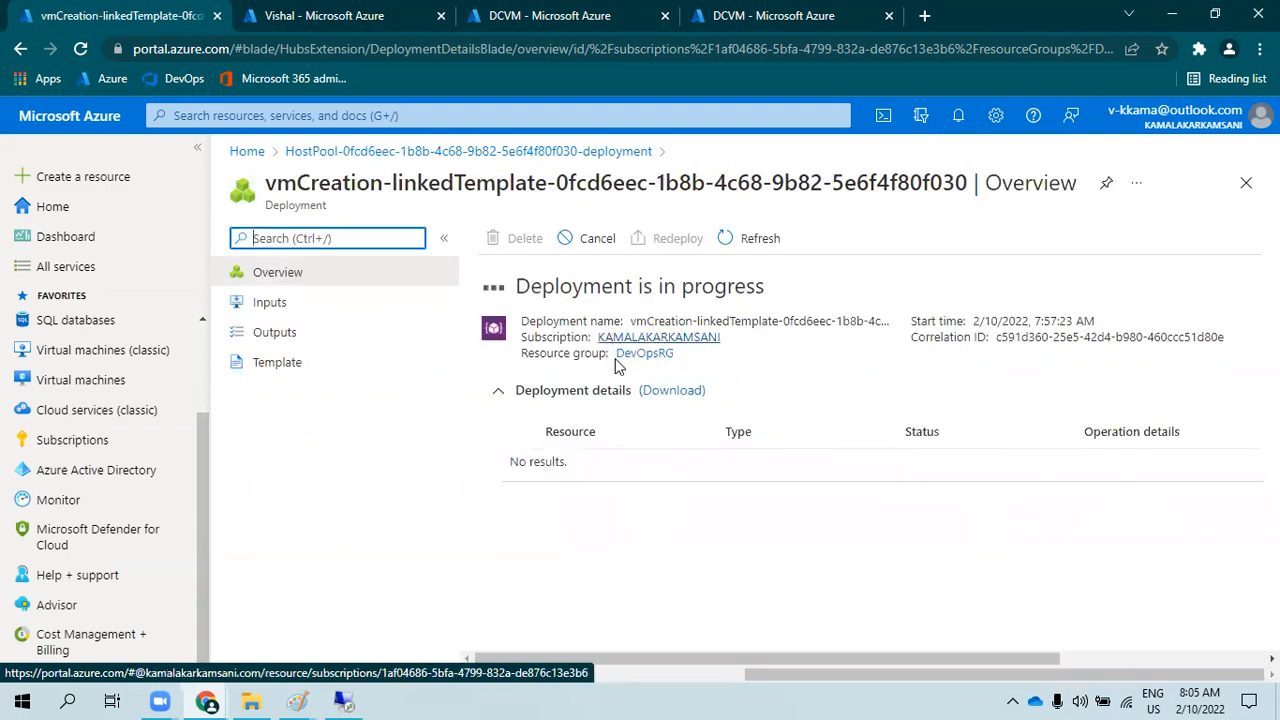
# - Review the deployment details of the wvdvm-0 and wvdvm-1 virtual machines, their extensions and their domain joins
pyautogui.scroll(-1, 674, 480)
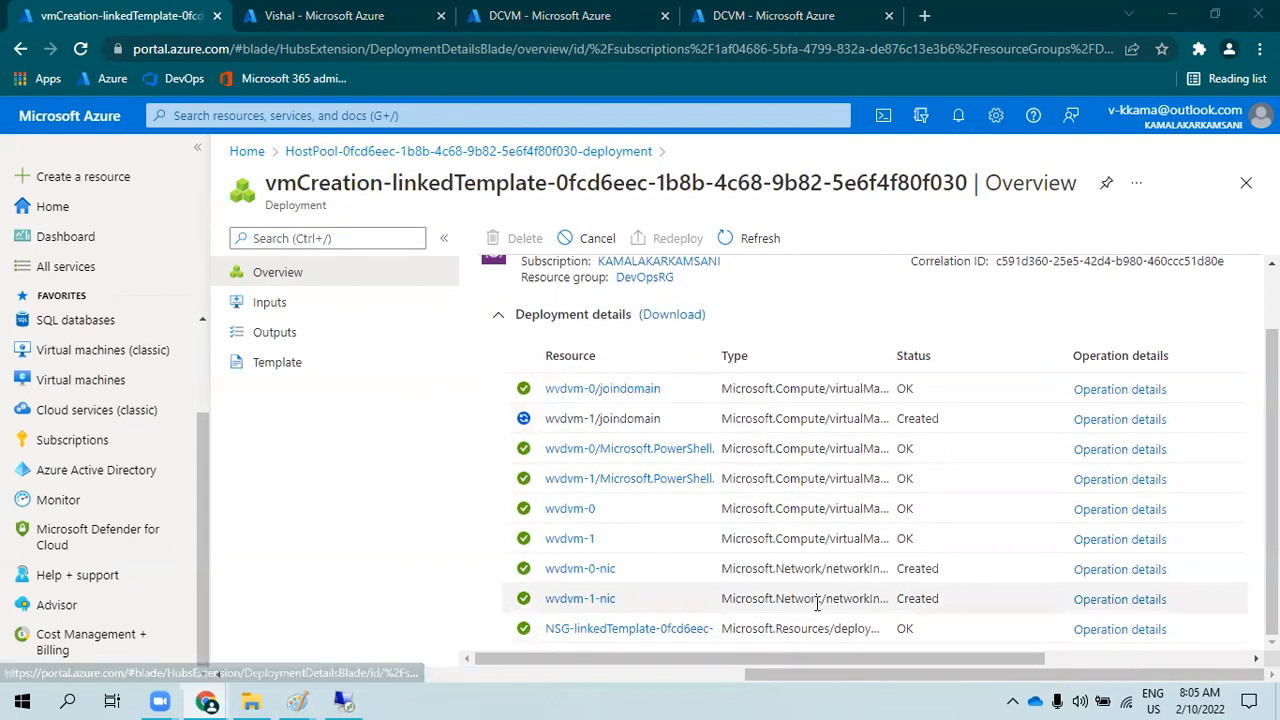
pyautogui.moveTo(890, 355); pyautogui.dragTo(1040, 384)
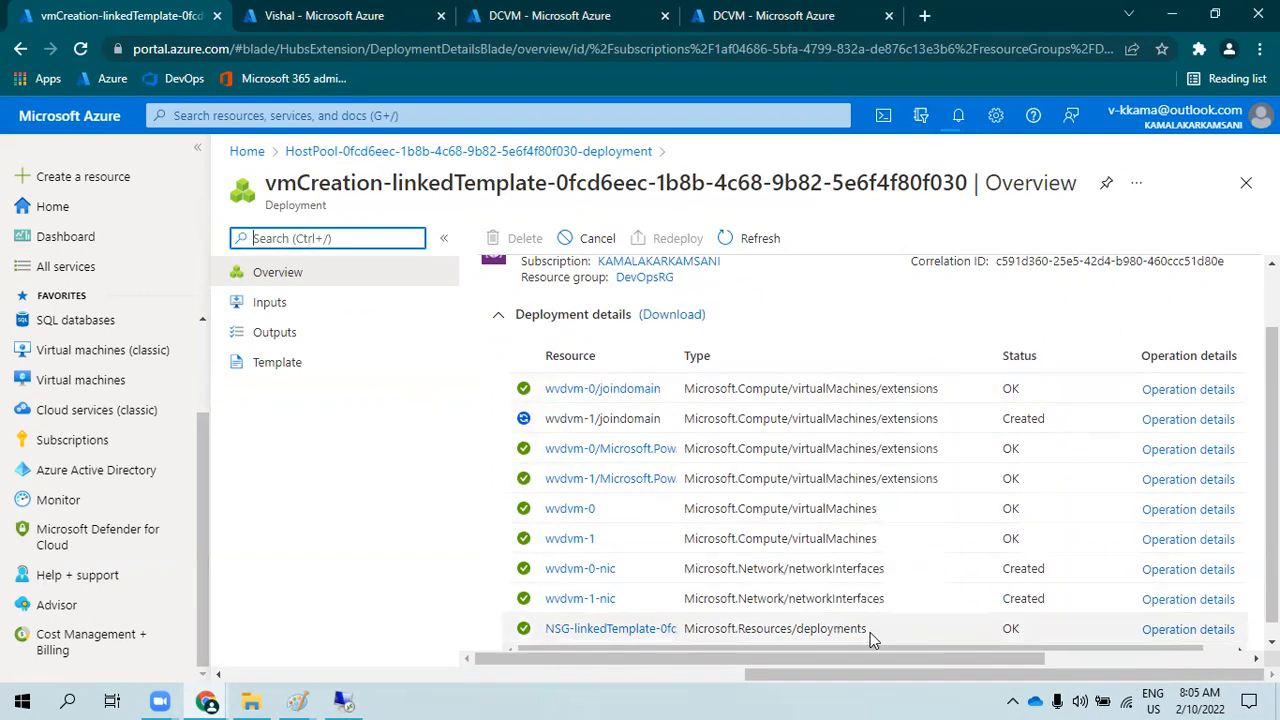
pyautogui.moveTo(686, 540); pyautogui.dragTo(876, 540)
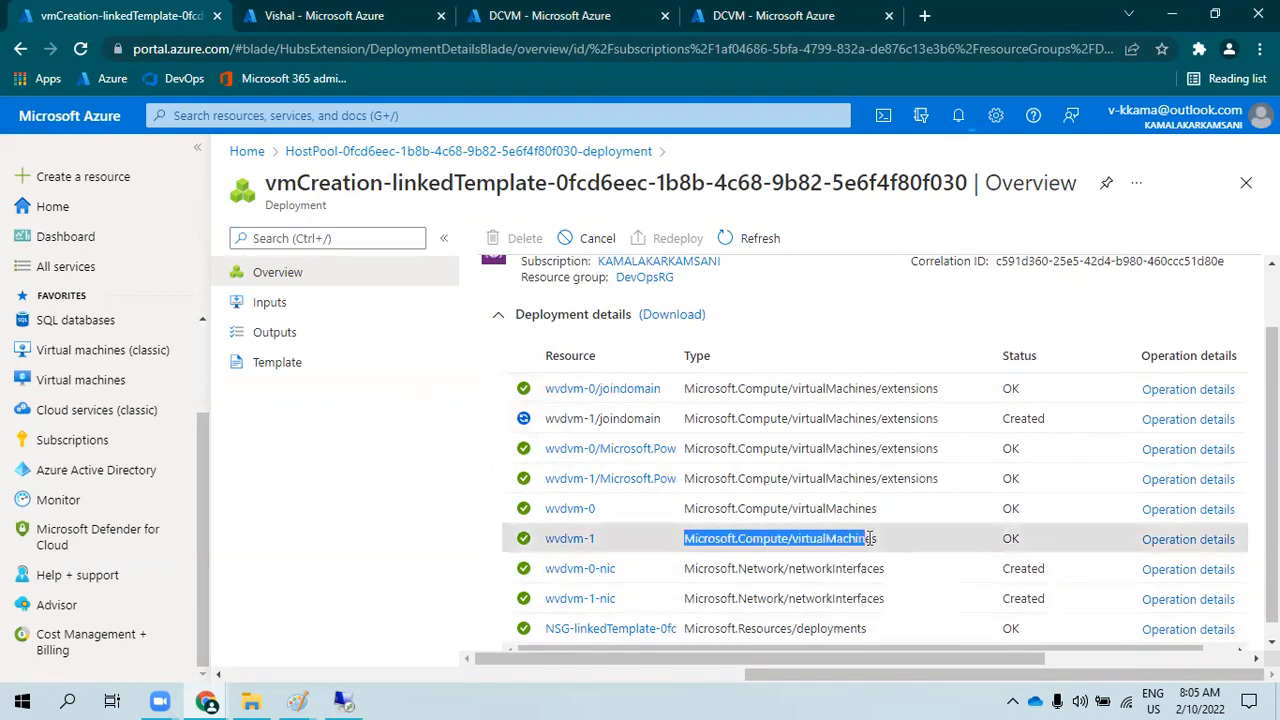
pyautogui.click(729, 511)
pyautogui.moveTo(720, 510); pyautogui.dragTo(876, 509)
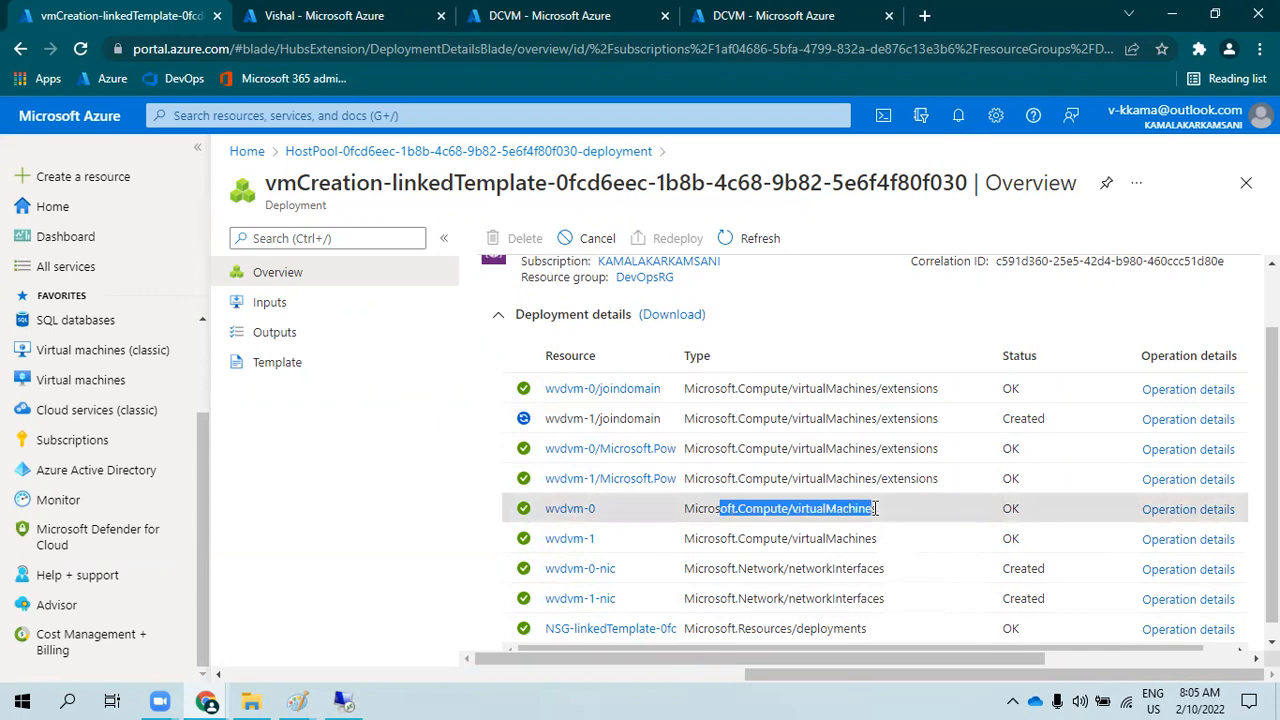
pyautogui.moveTo(777, 481); pyautogui.dragTo(912, 479)
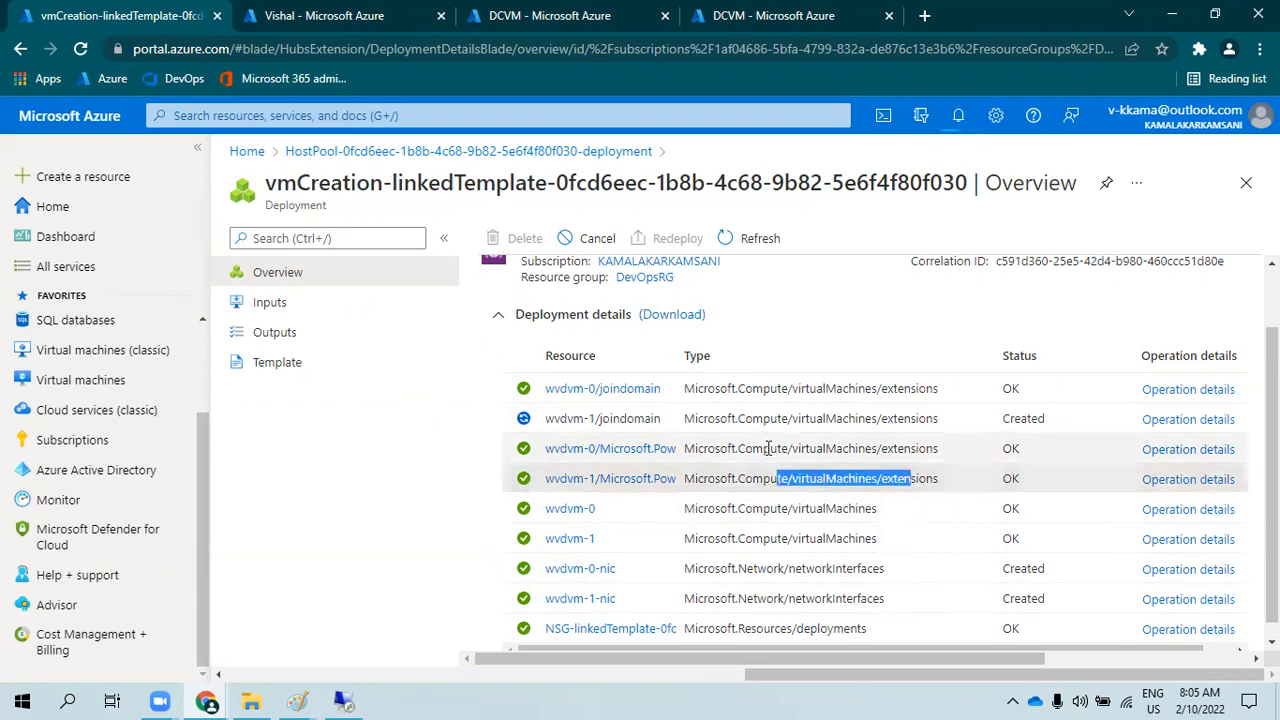
pyautogui.moveTo(764, 449); pyautogui.dragTo(883, 449)
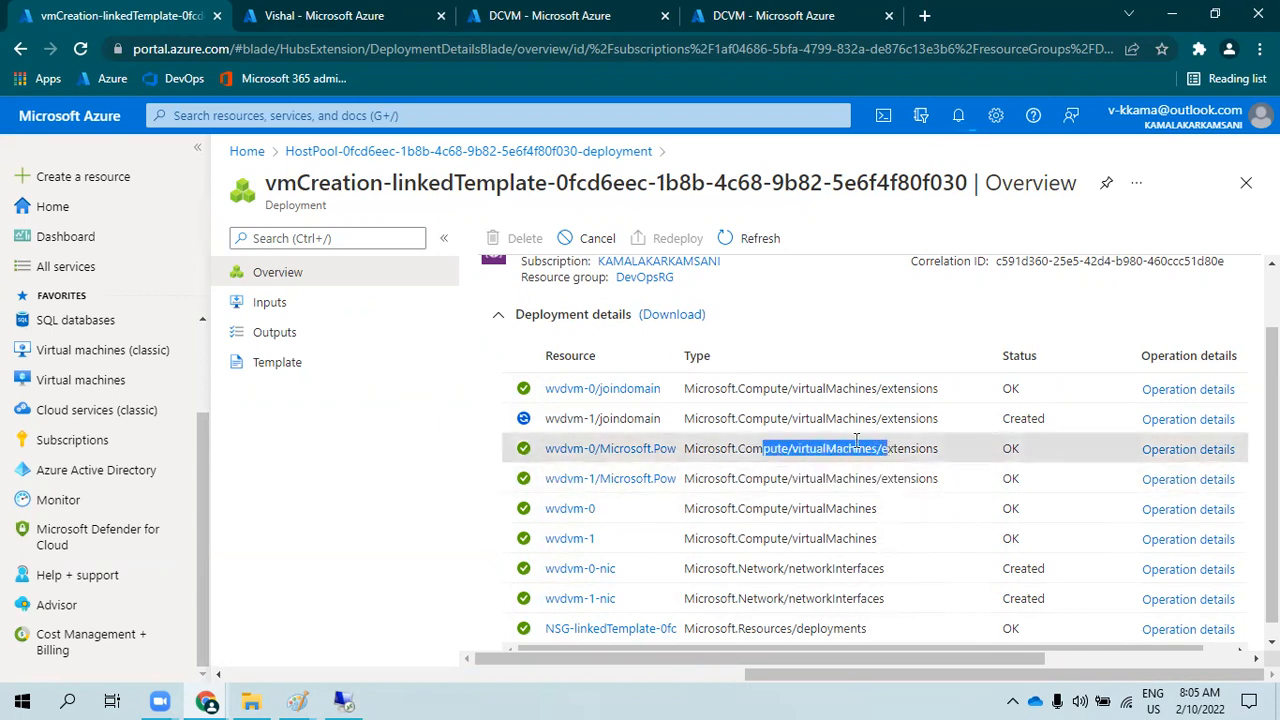
pyautogui.moveTo(720, 389); pyautogui.dragTo(929, 390)
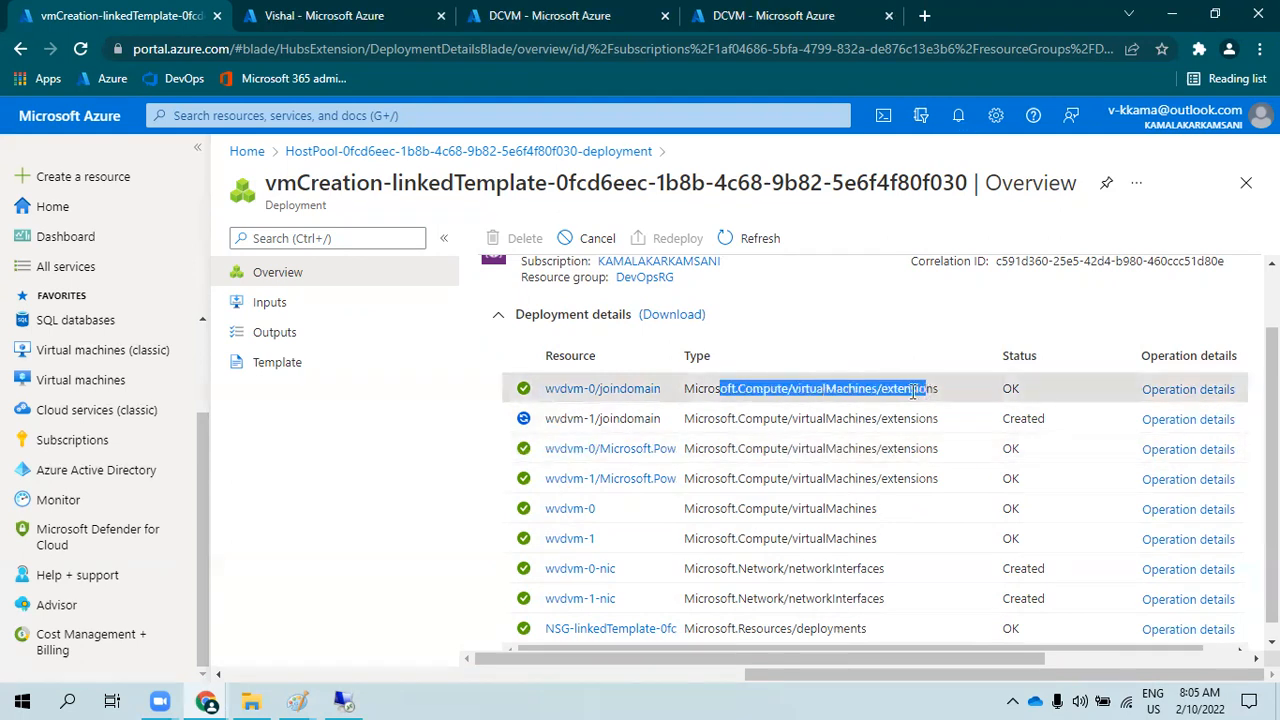
pyautogui.moveTo(695, 414); pyautogui.dragTo(913, 432)
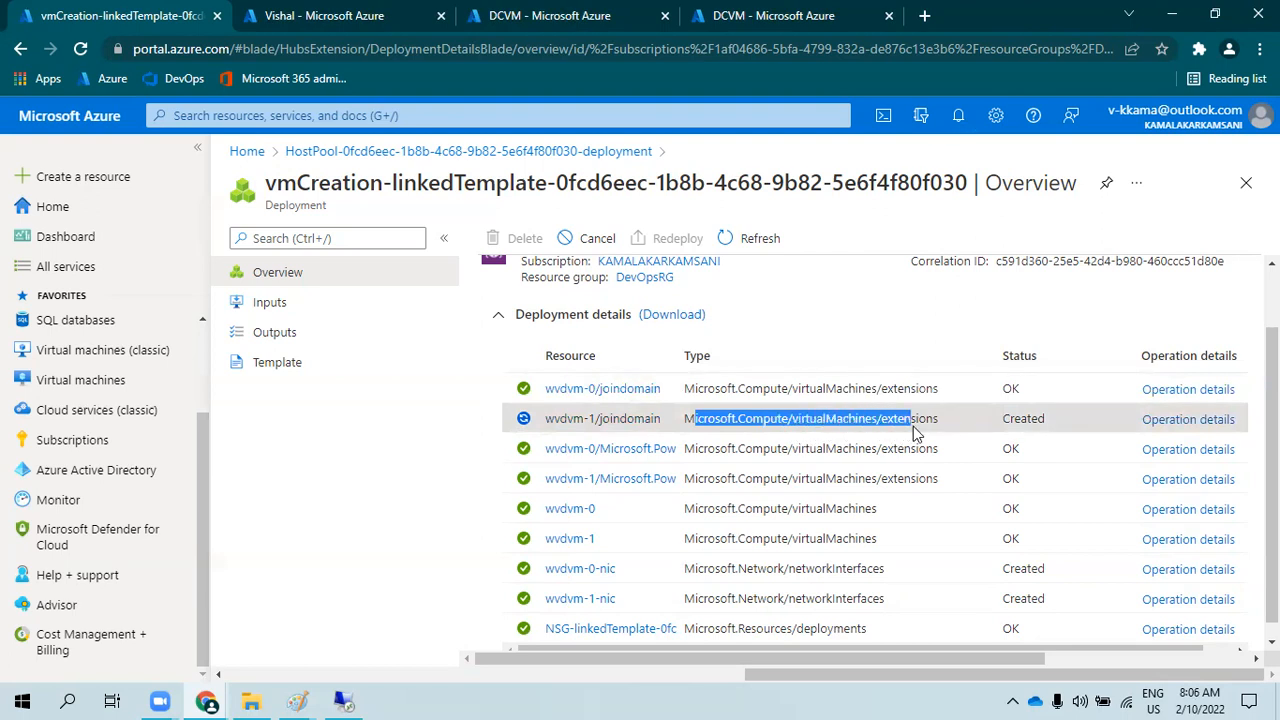
pyautogui.click(879, 423)
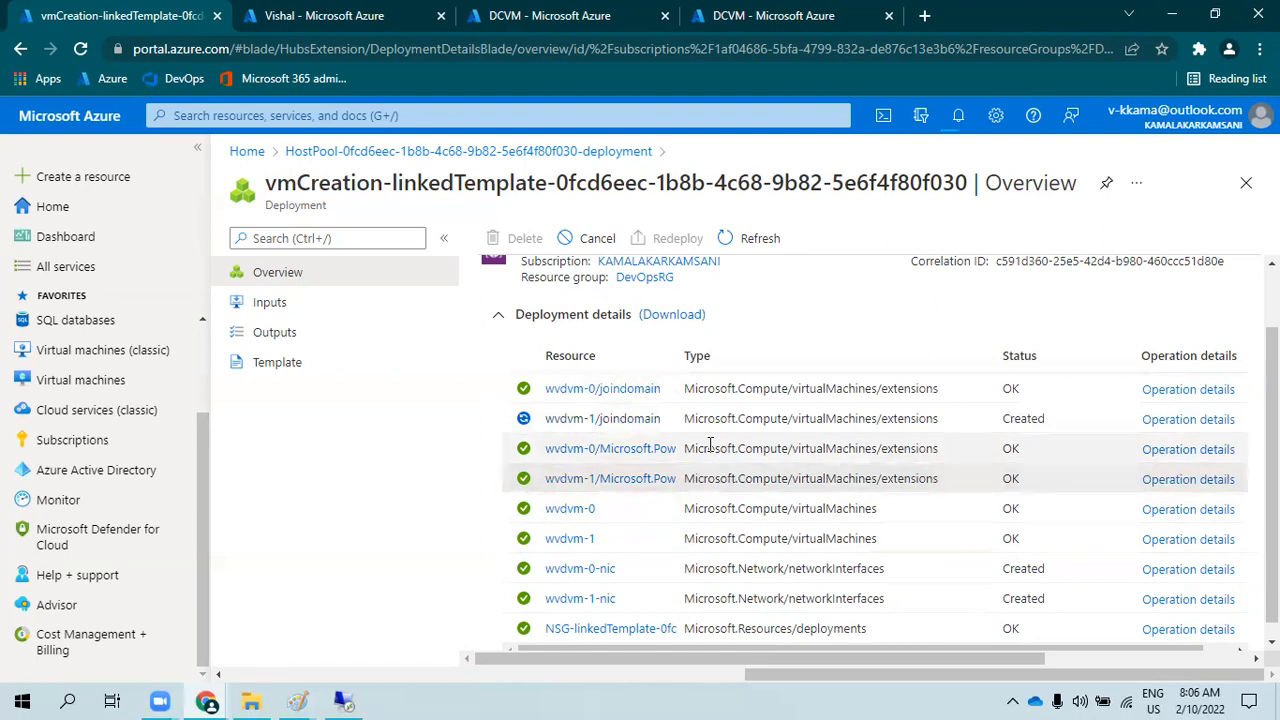
# - Open the virtual machine wvdvm-0 from the virtual machines list in the second portal page and review its overview properties
pyautogui.click(338, 12)
pyautogui.click(69, 115)
pyautogui.click(532, 244)
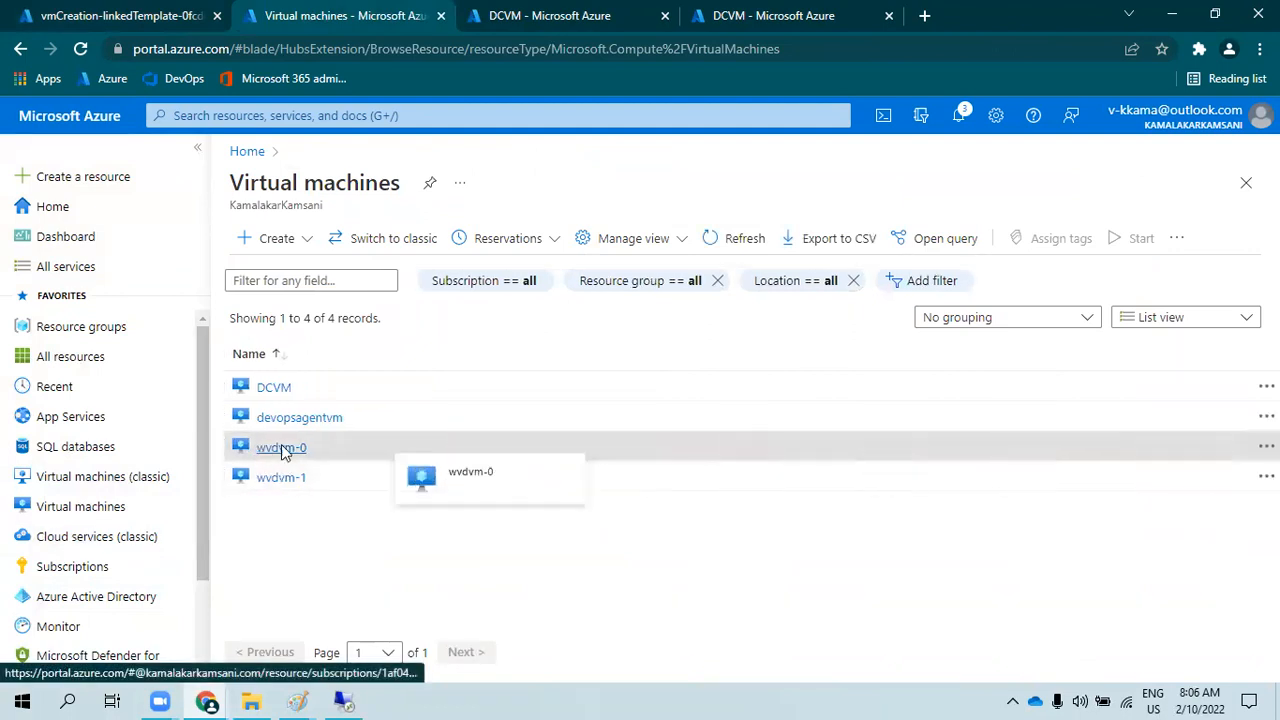
pyautogui.click(286, 449)
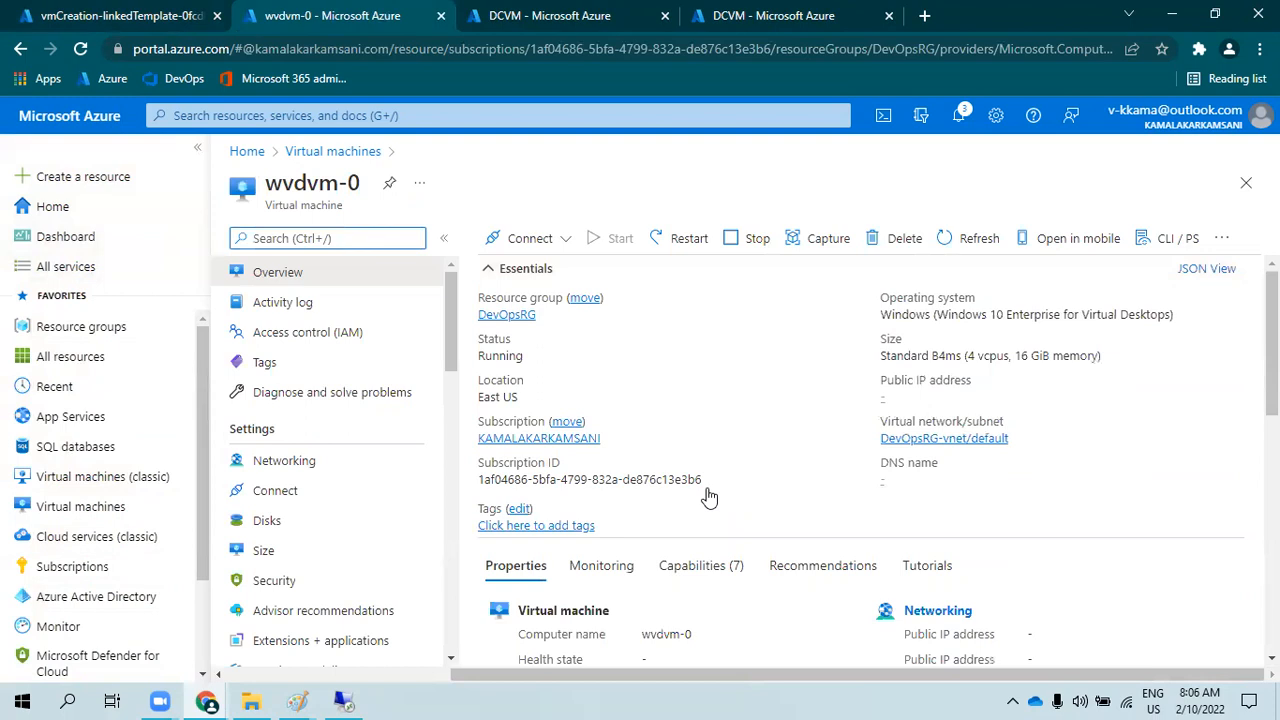
pyautogui.scroll(-3, 718, 526)
pyautogui.scroll(2, 720, 529)
pyautogui.scroll(-3, 716, 521)
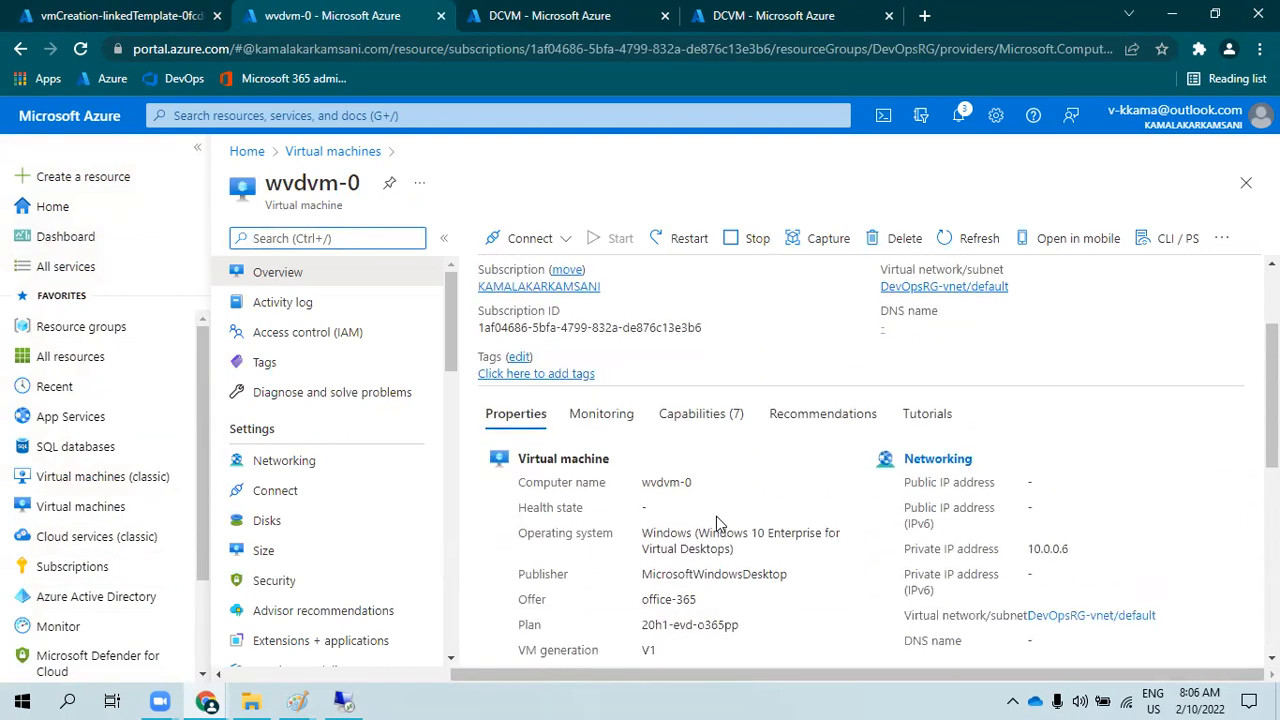
# - Review the properties and installed extensions of virtual machine wvdvm-0, and return to the virtual machines list
pyautogui.moveTo(576, 448); pyautogui.dragTo(729, 452)
pyautogui.scroll(-2, 378, 449)
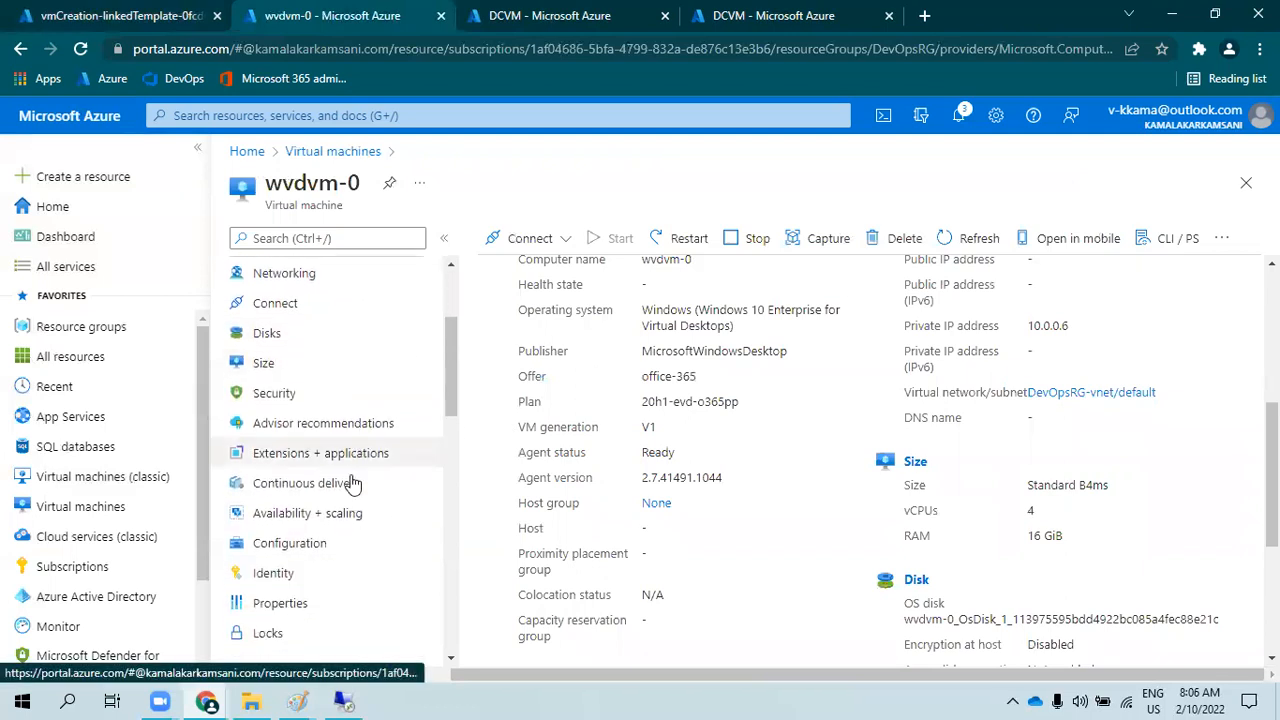
pyautogui.click(310, 453)
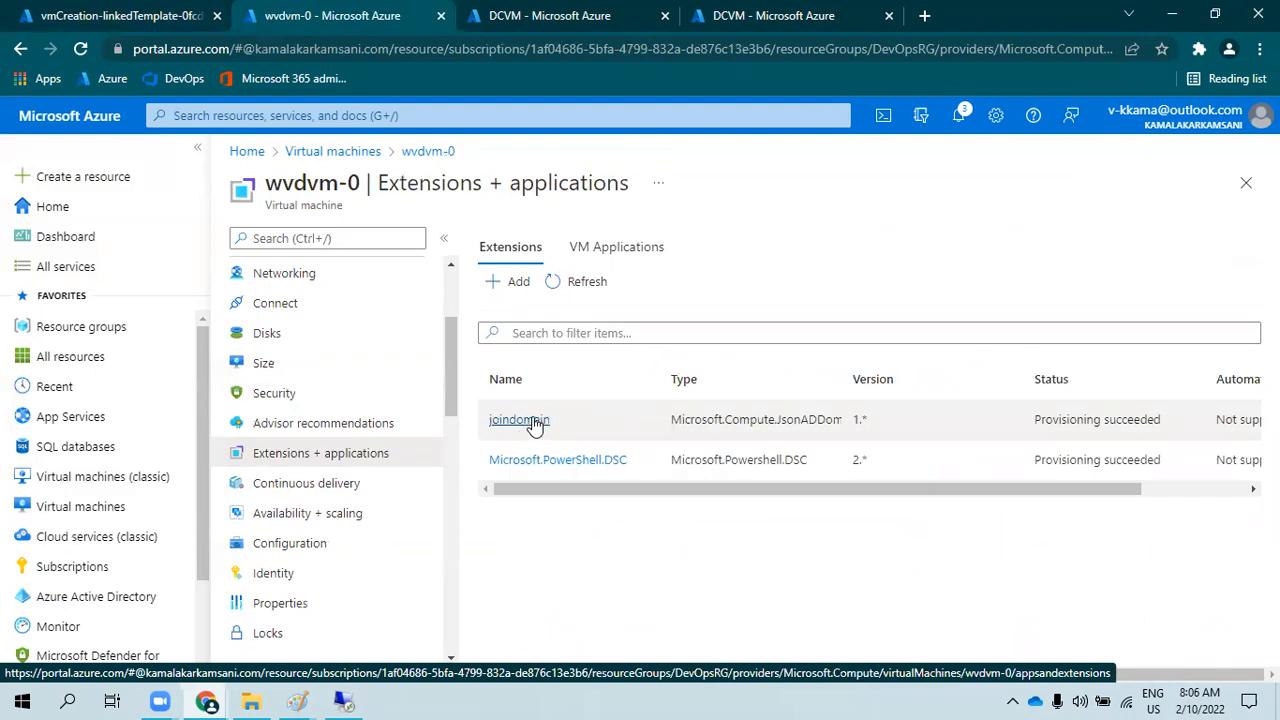
pyautogui.scroll(2, 386, 406)
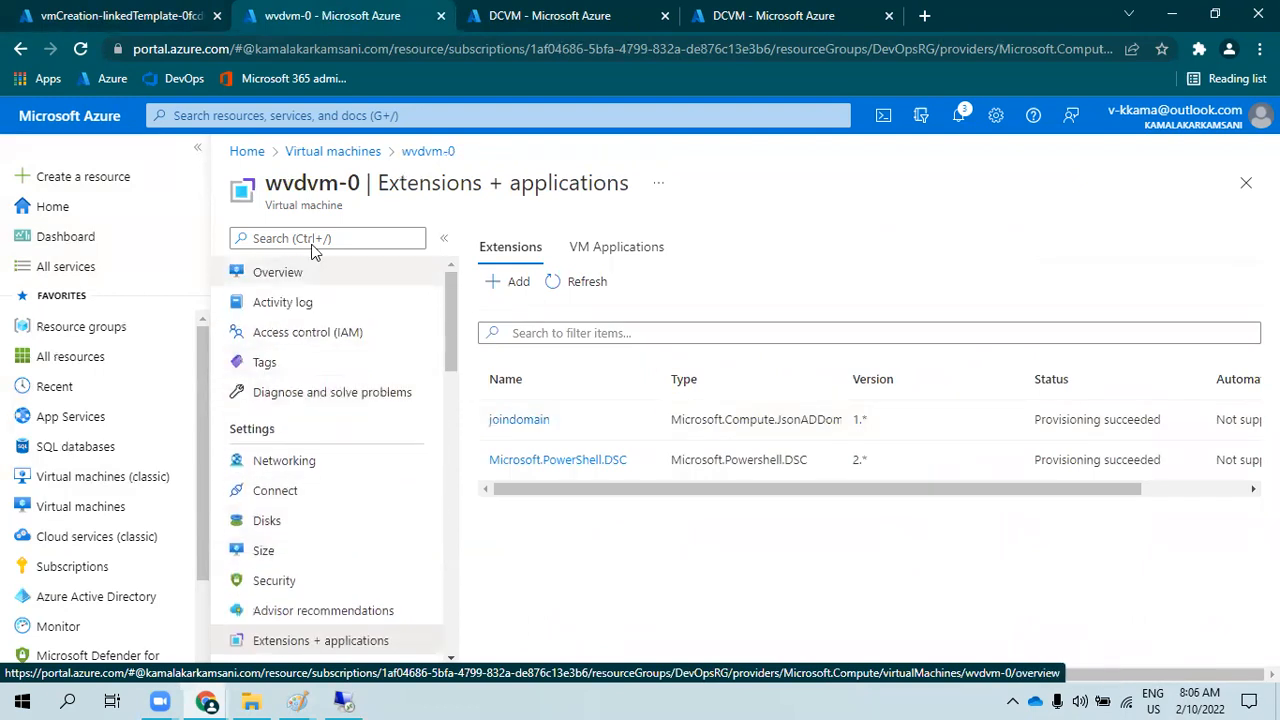
pyautogui.click(340, 157)
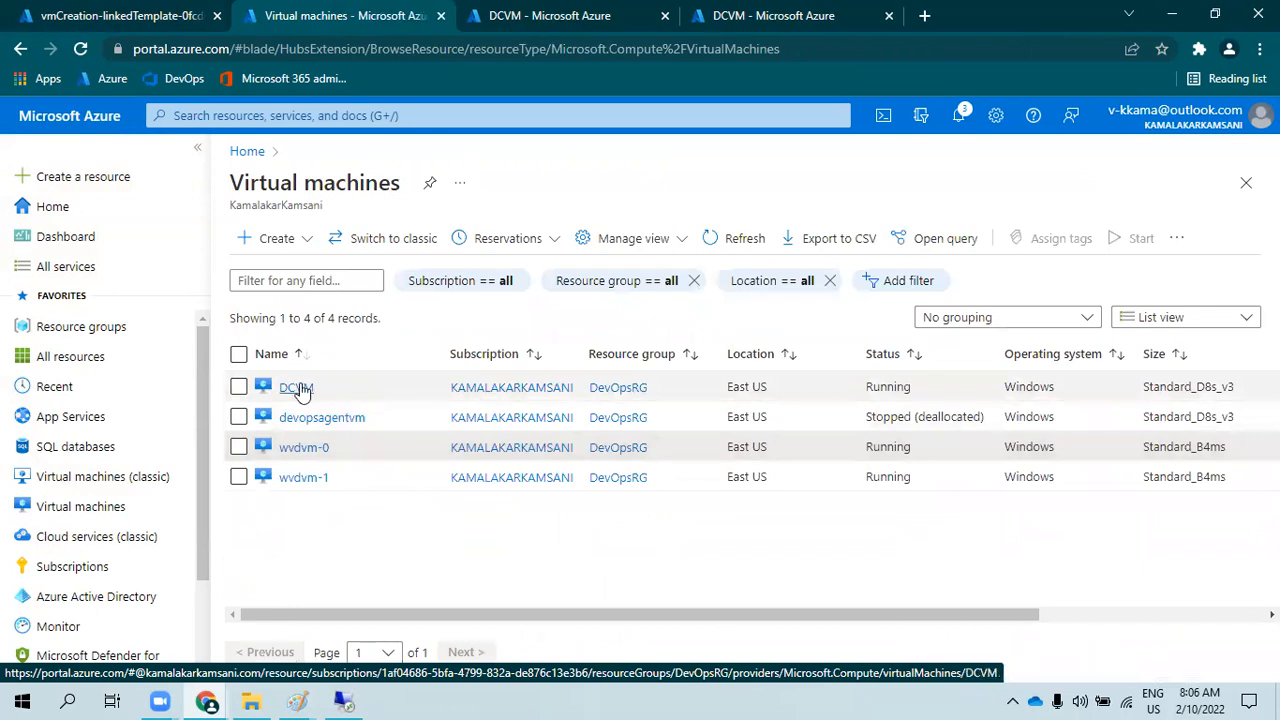
# - Switch to the domain controller's remote desktop session, refresh the Computers container in Active Directory and check for wvdvm-0 and wvdvm-1
pyautogui.click(343, 701)
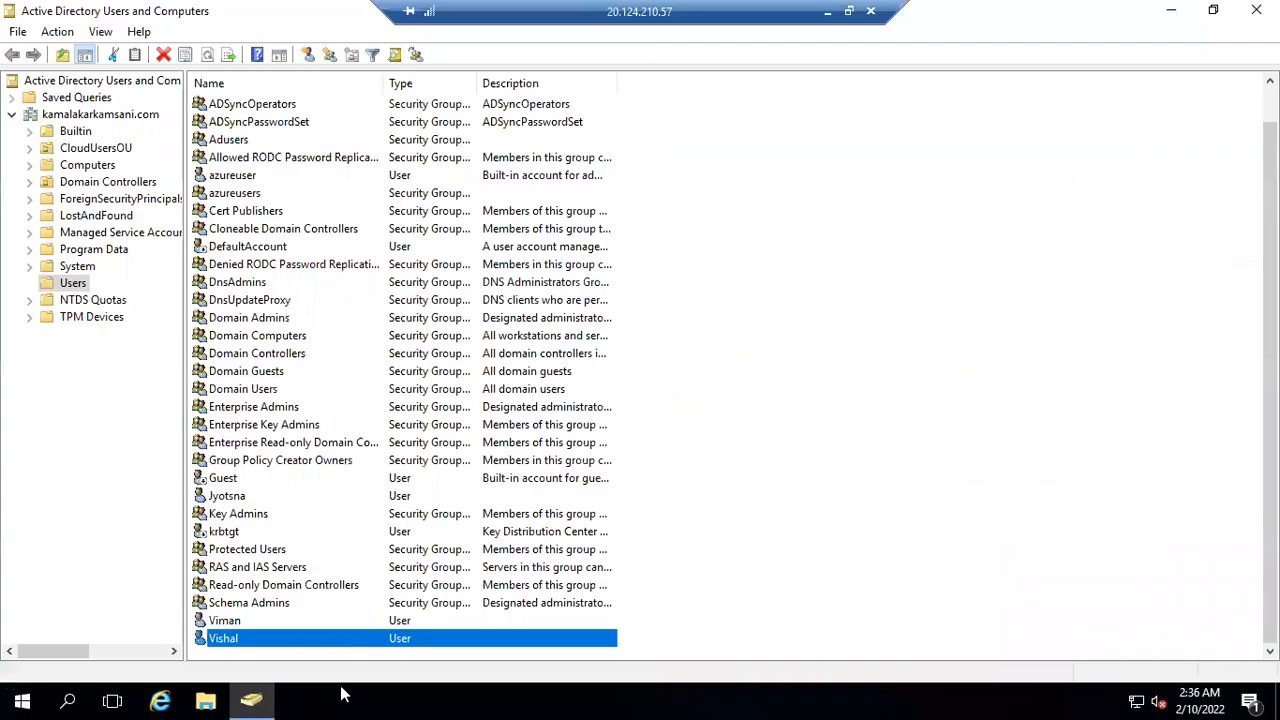
pyautogui.click(100, 164)
pyautogui.rightClick(659, 243)
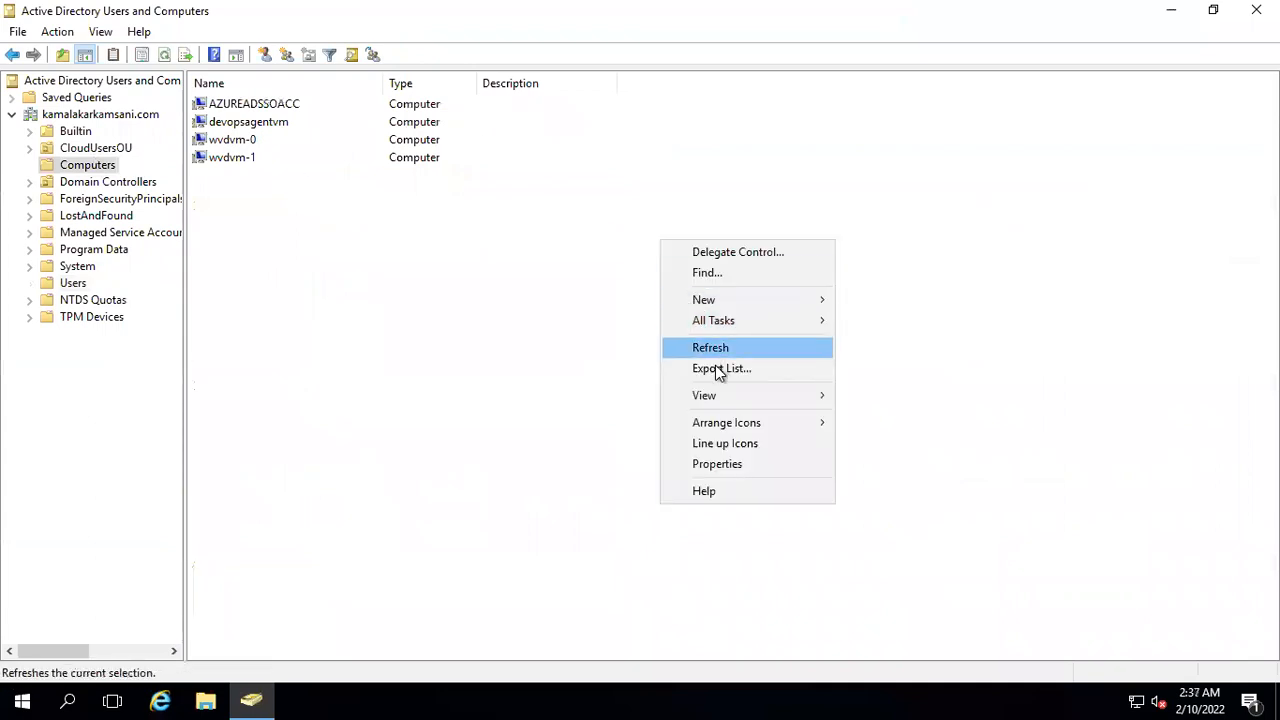
pyautogui.click(713, 350)
pyautogui.click(249, 142)
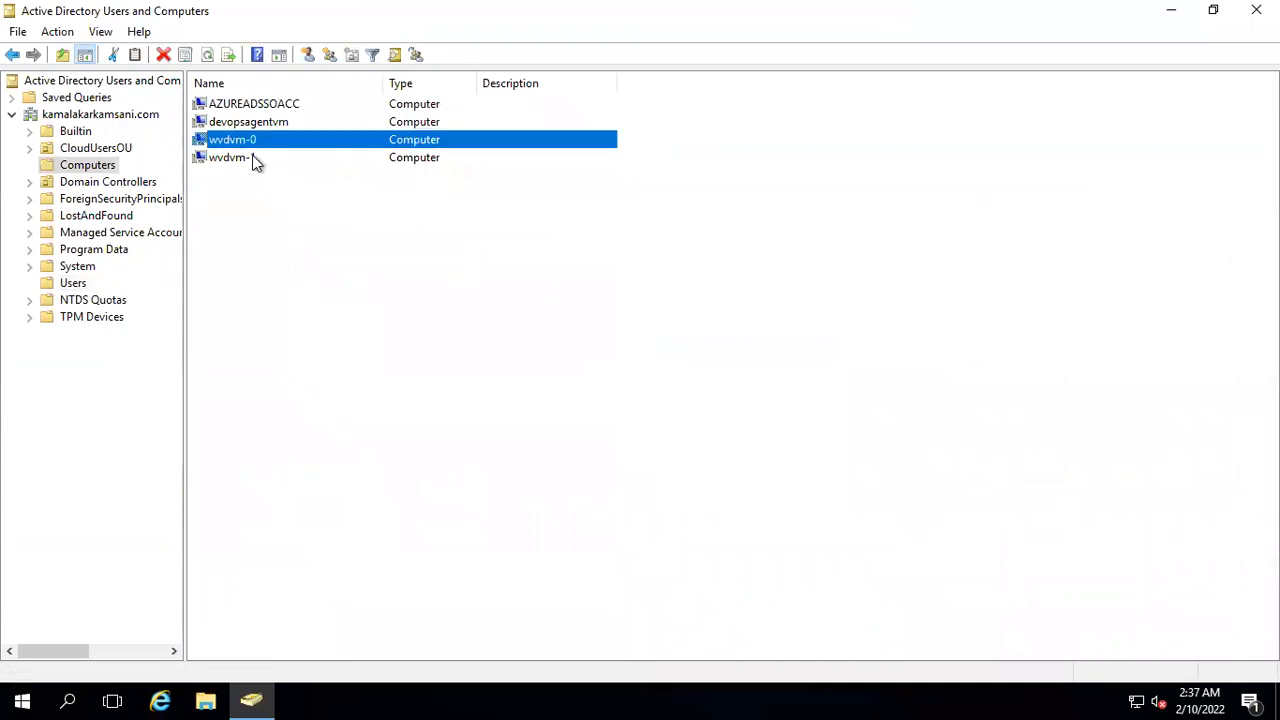
pyautogui.click(256, 160)
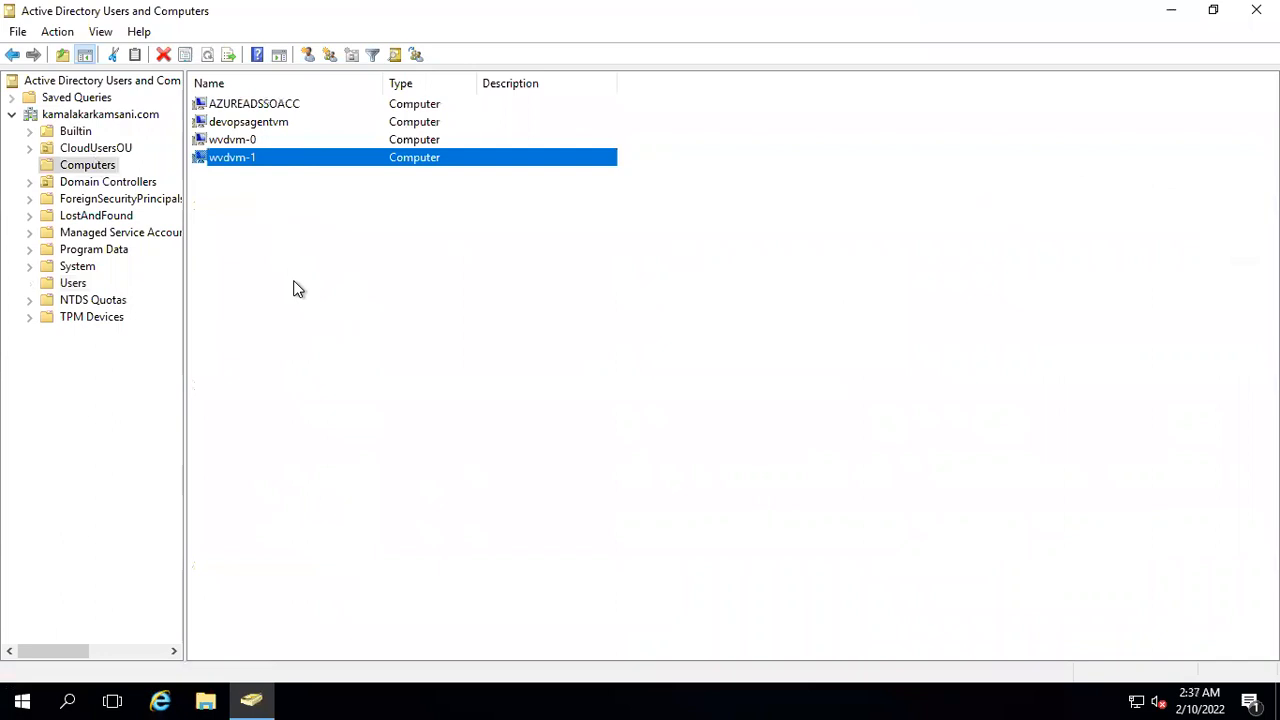
pyautogui.click(293, 289)
pyautogui.click(249, 143)
pyautogui.click(243, 162)
# - View the Users container, return to the Computers container and re-examine the wvdvm-0 and wvdvm-1 entries
pyautogui.click(73, 283)
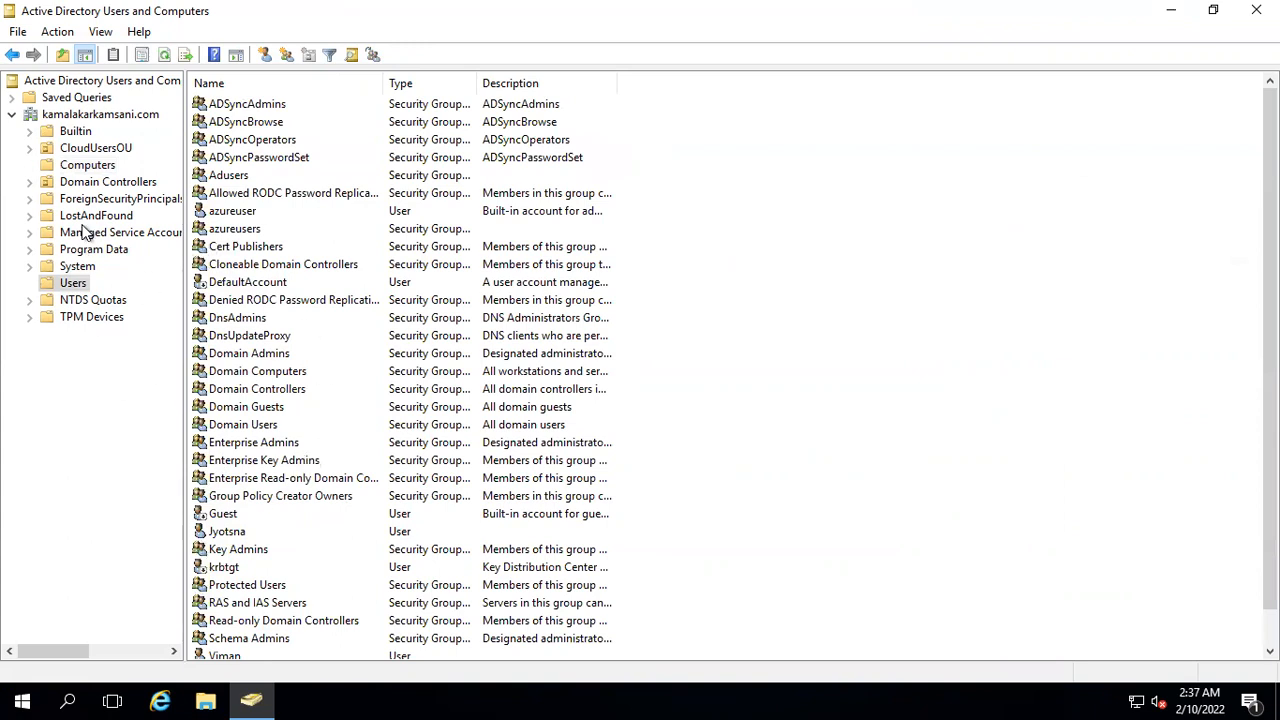
pyautogui.click(92, 166)
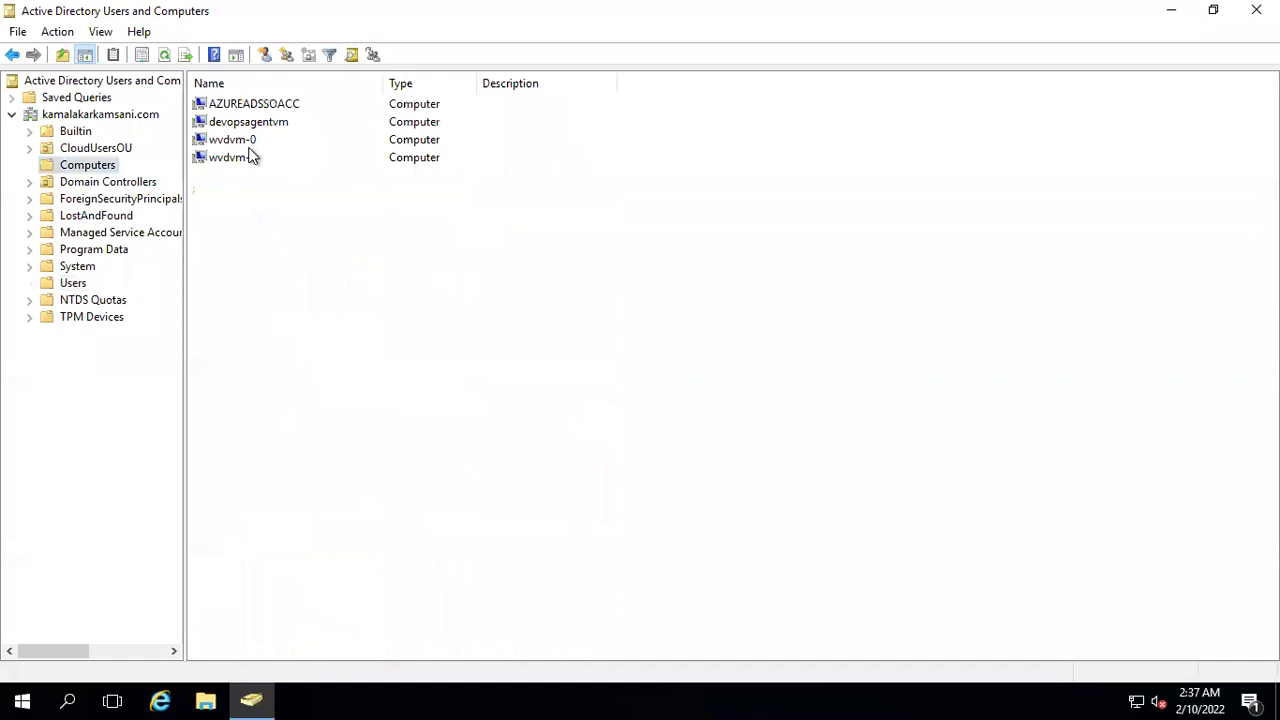
pyautogui.click(228, 141)
pyautogui.click(228, 159)
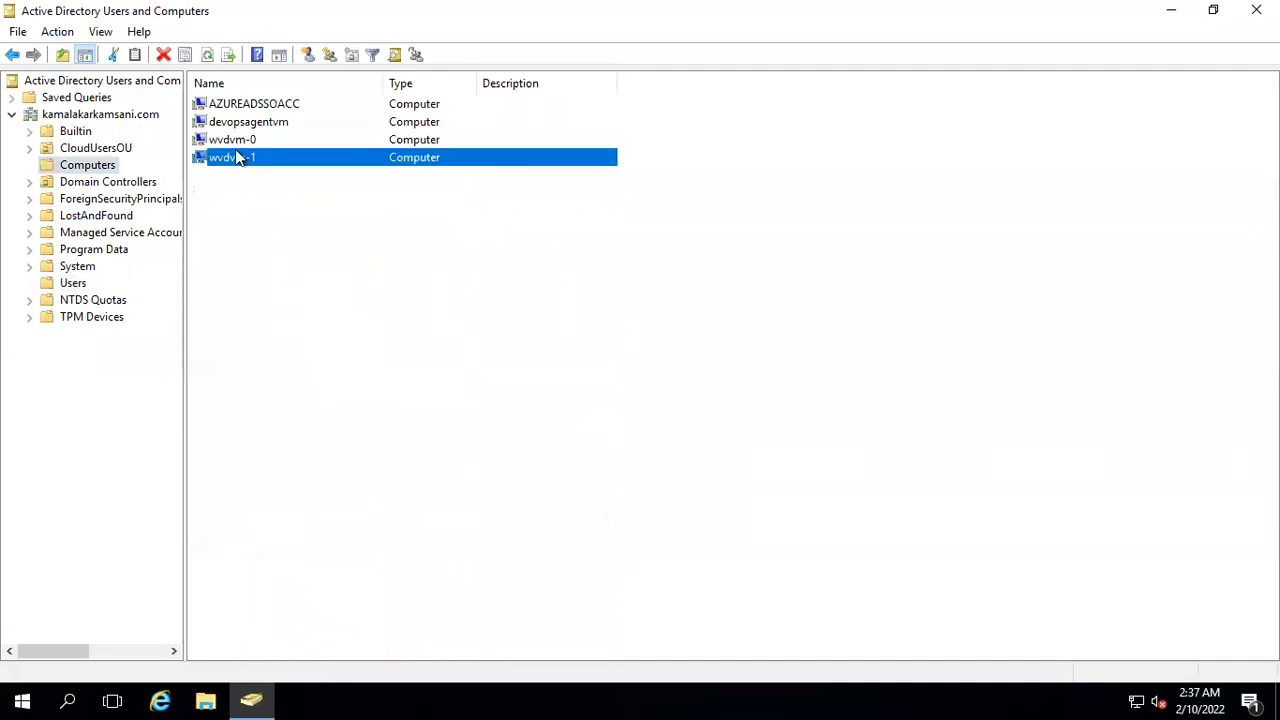
pyautogui.click(248, 141)
pyautogui.click(235, 163)
pyautogui.click(233, 141)
pyautogui.click(232, 159)
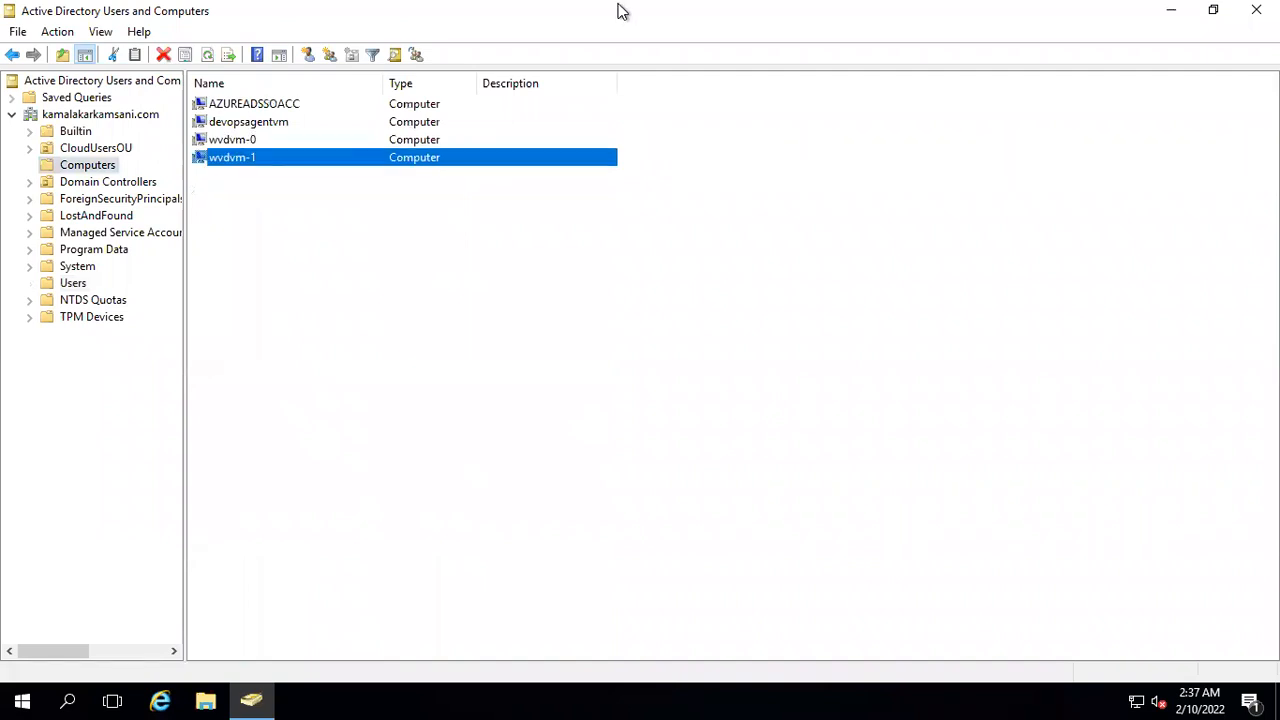
pyautogui.moveTo(759, 13)
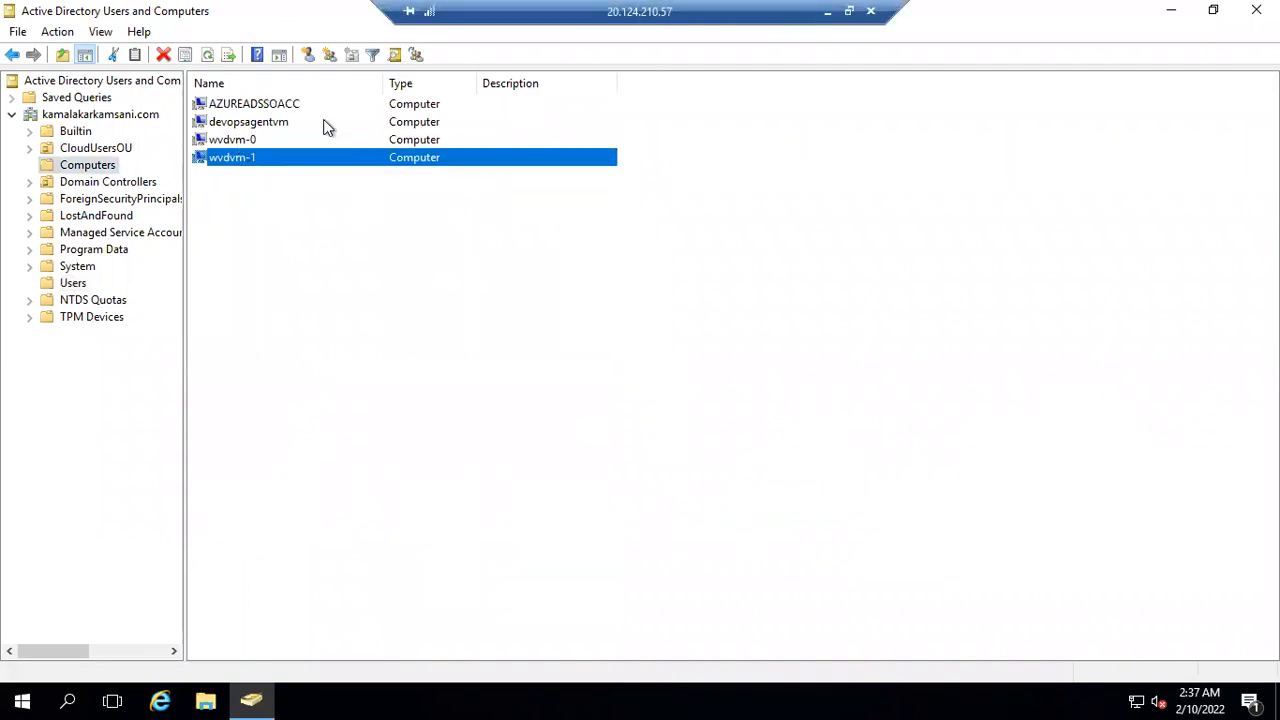
pyautogui.click(228, 140)
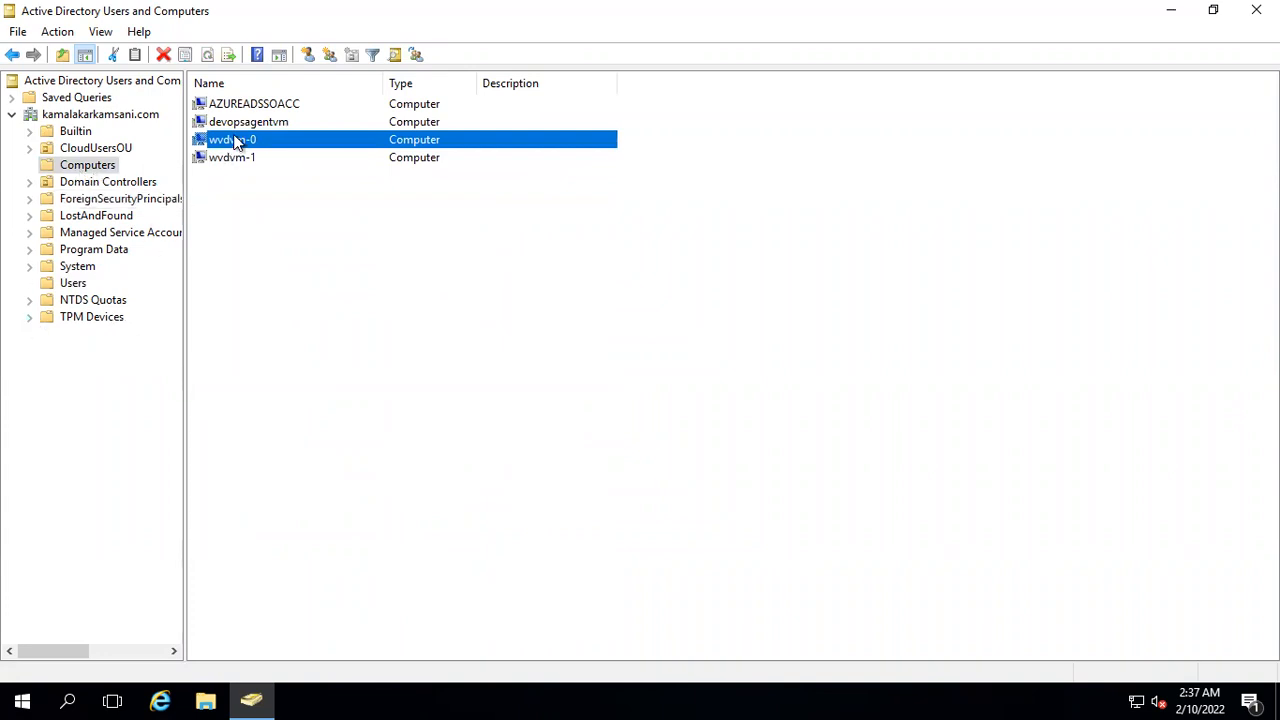
pyautogui.click(296, 244)
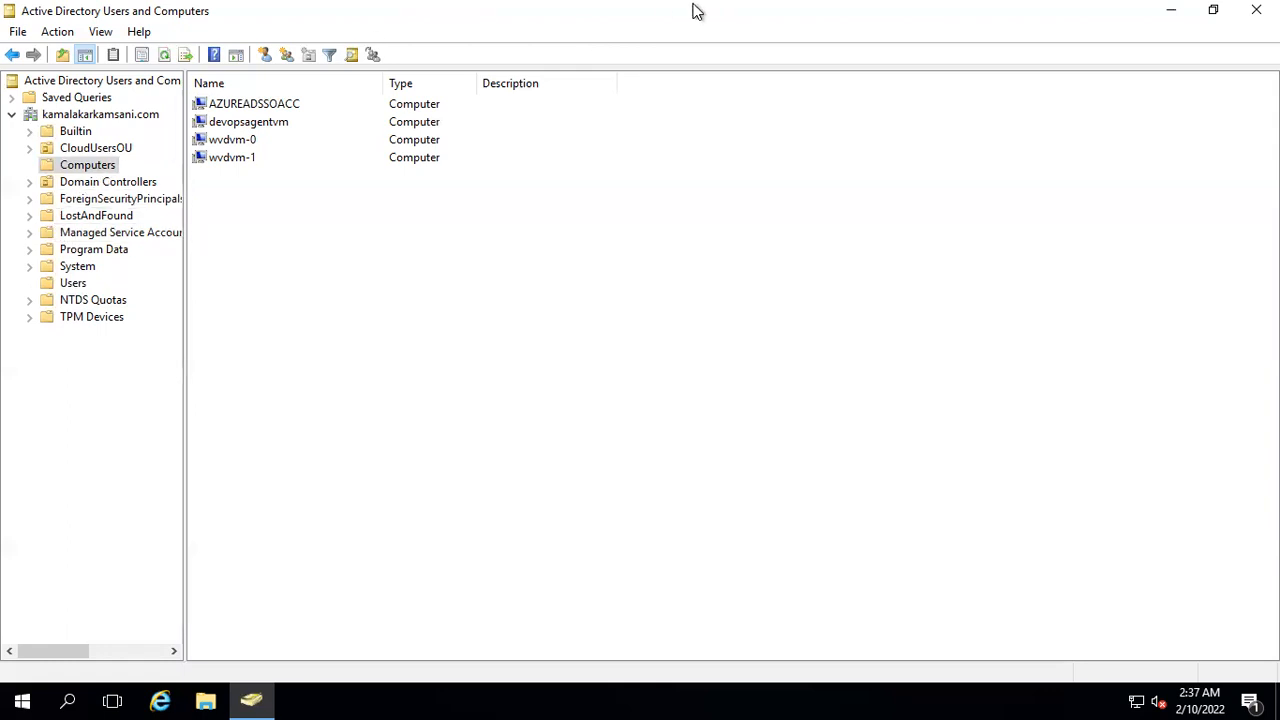
# - Minimise the remote session and check the notifications on the open Azure portal pages for the host pool deployment's status
pyautogui.click(825, 12)
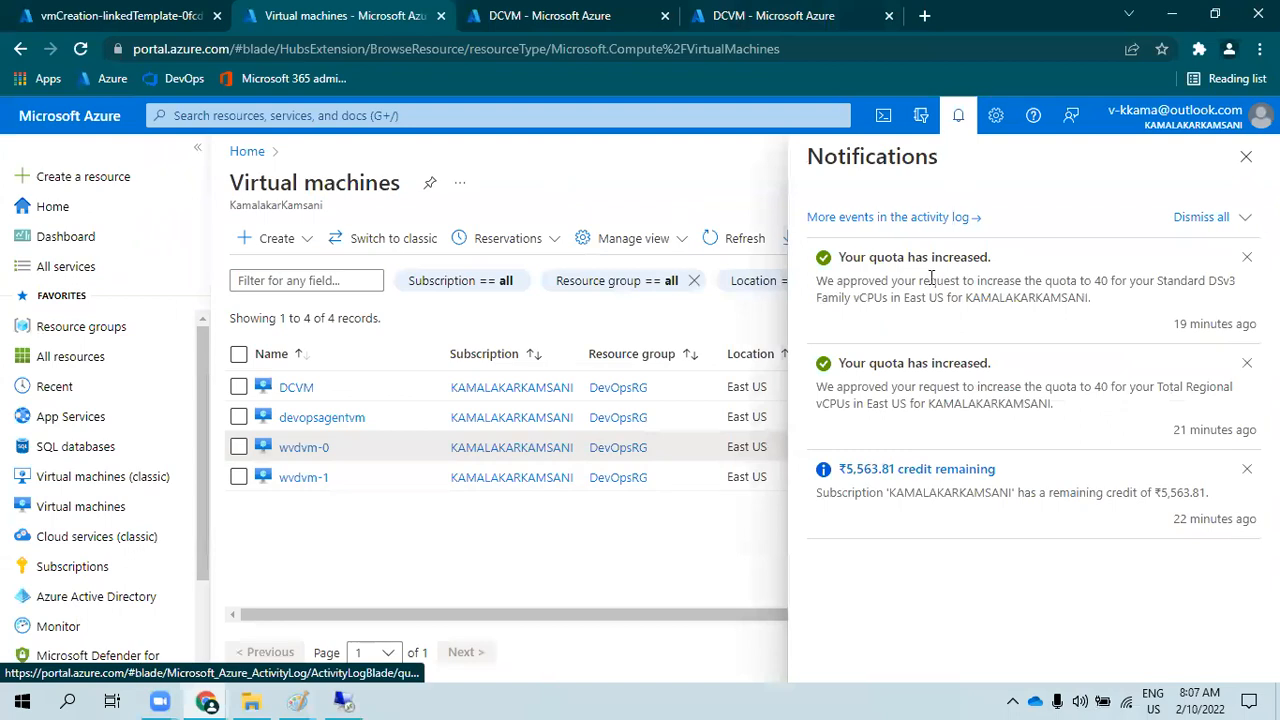
pyautogui.click(564, 12)
pyautogui.click(958, 116)
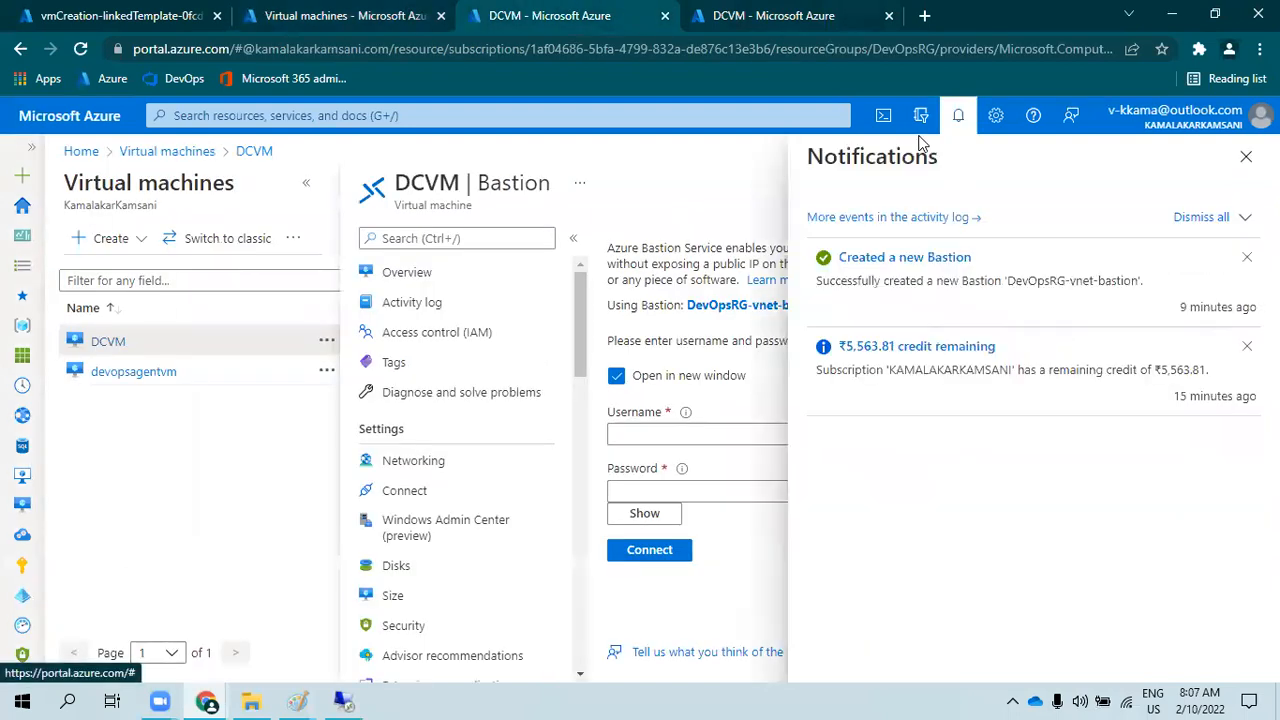
pyautogui.hotkey('ctrl', 'Tab')
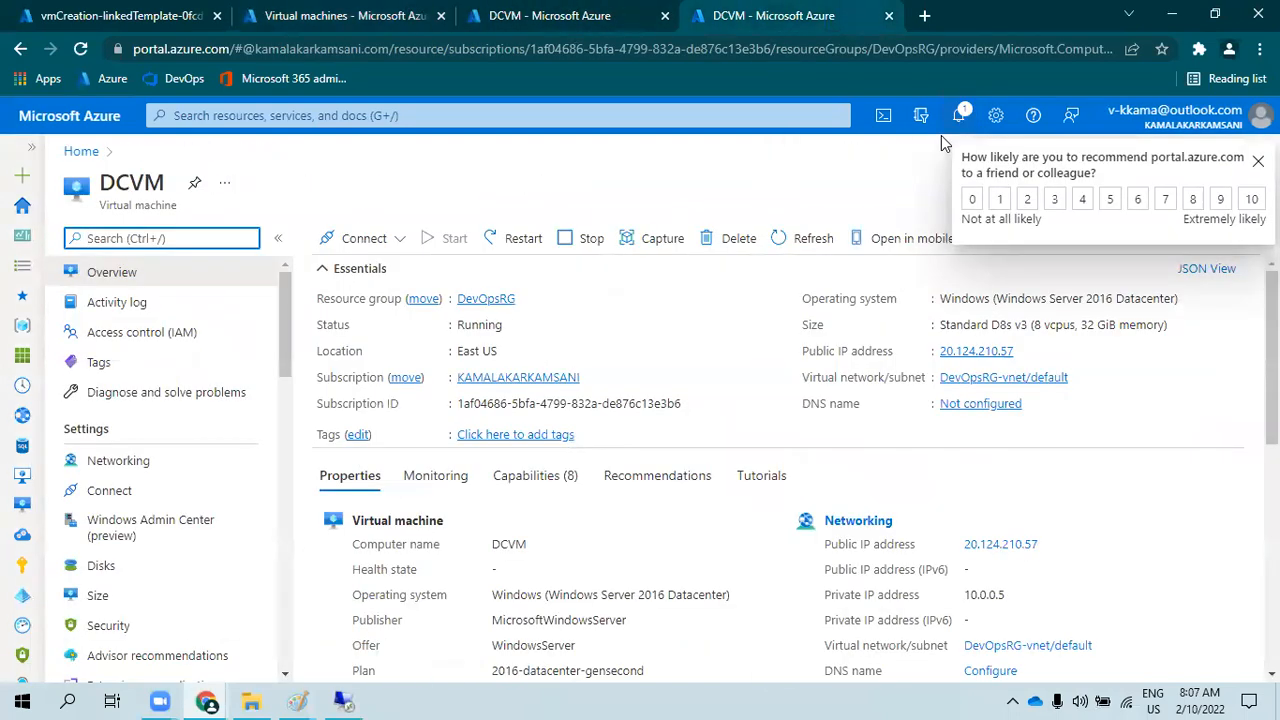
pyautogui.click(958, 116)
pyautogui.click(150, 14)
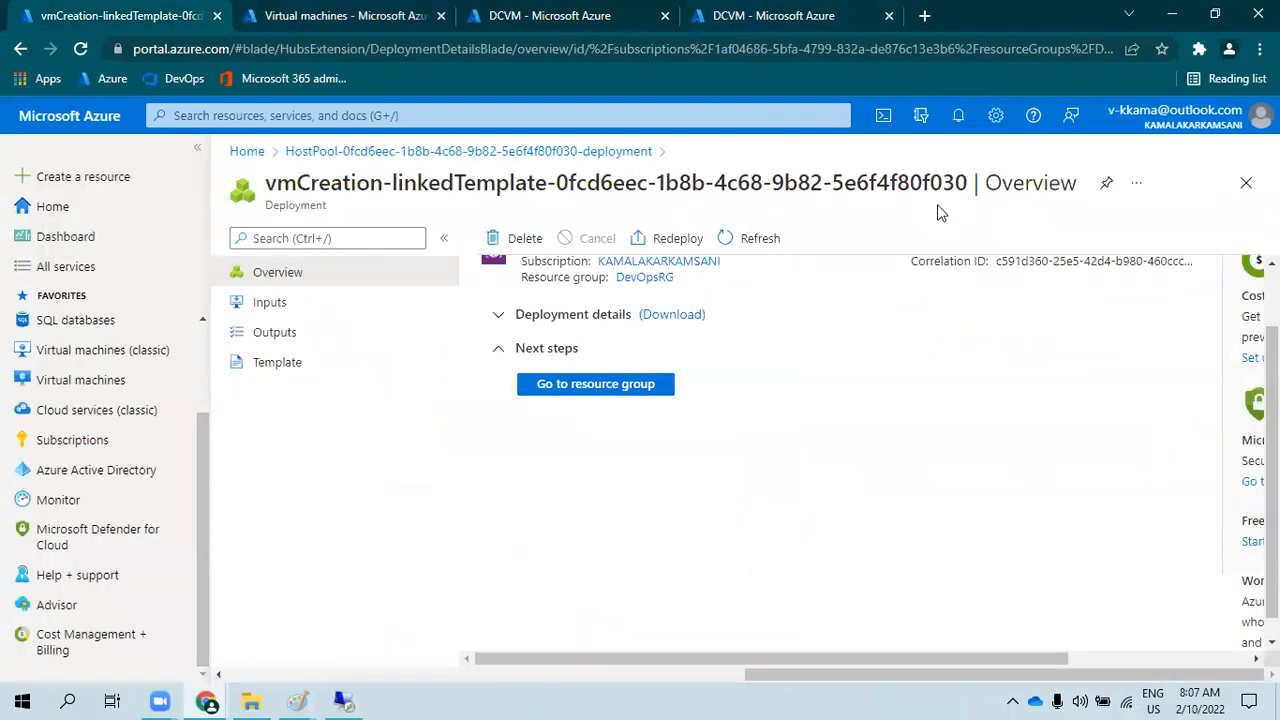
pyautogui.click(976, 132)
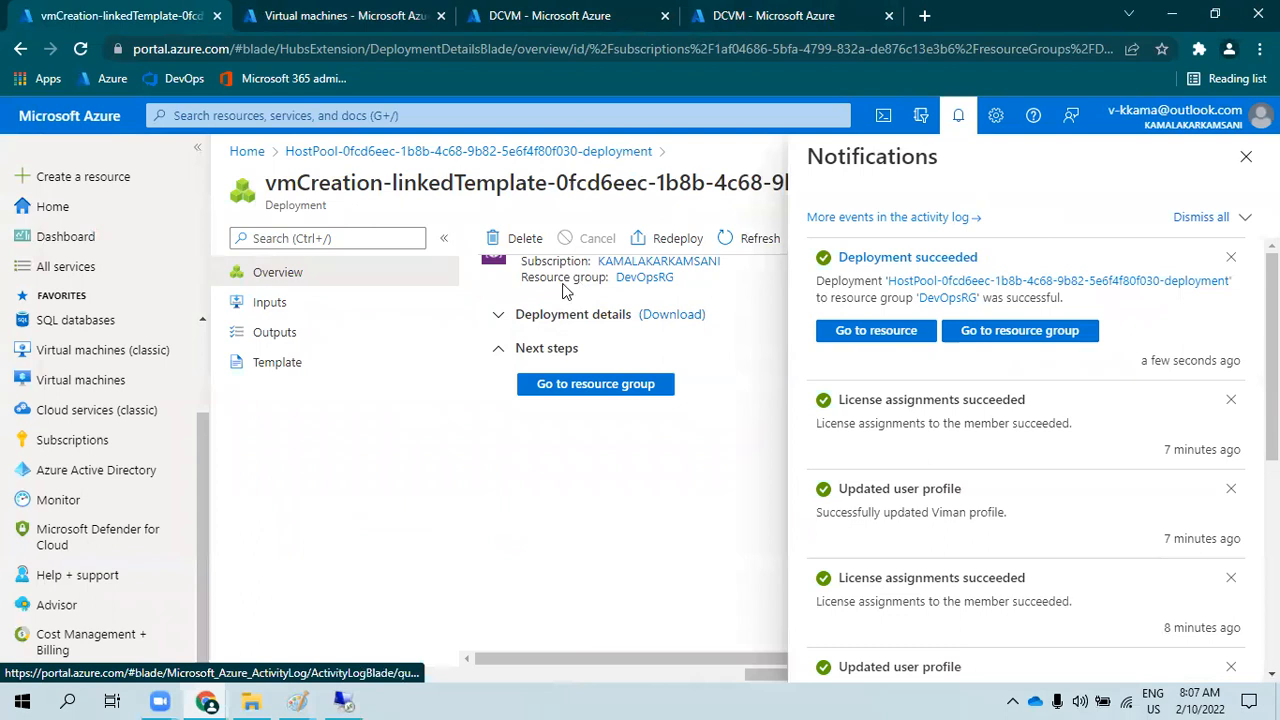
# - Open the host pool wvdpool in Azure Virtual Desktop from the portal's home page
pyautogui.click(80, 120)
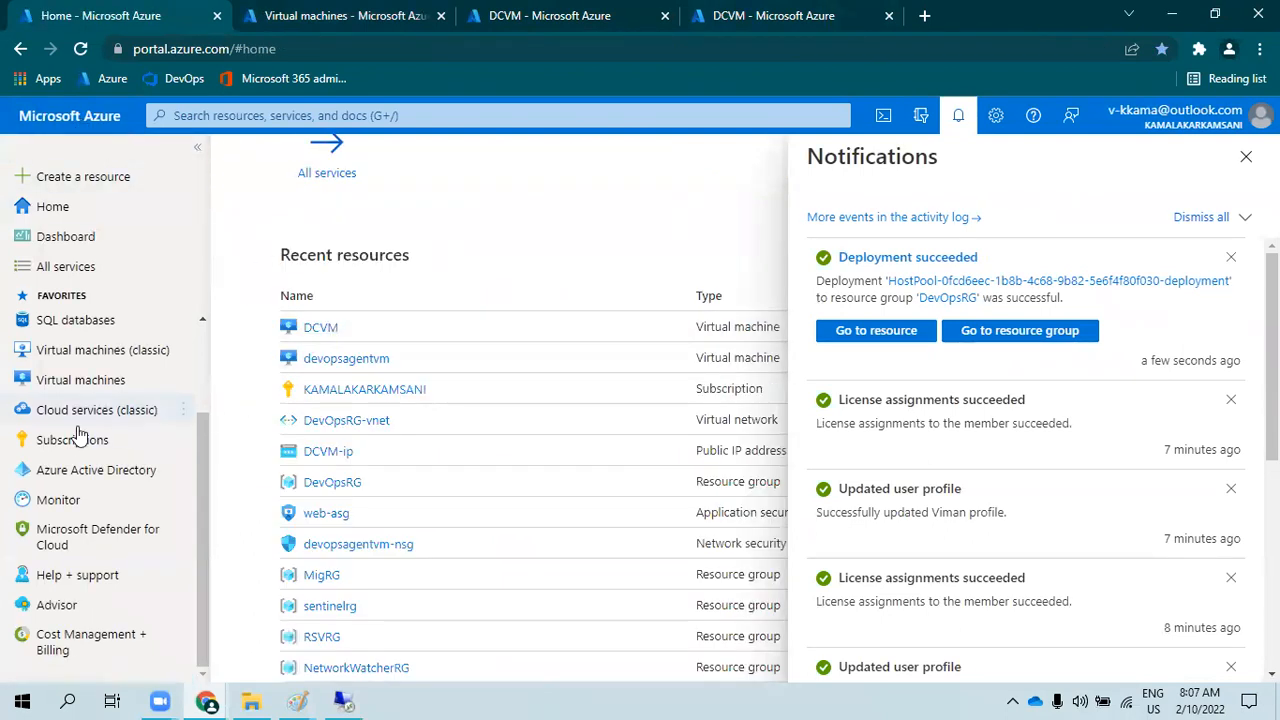
pyautogui.scroll(2, 55, 508)
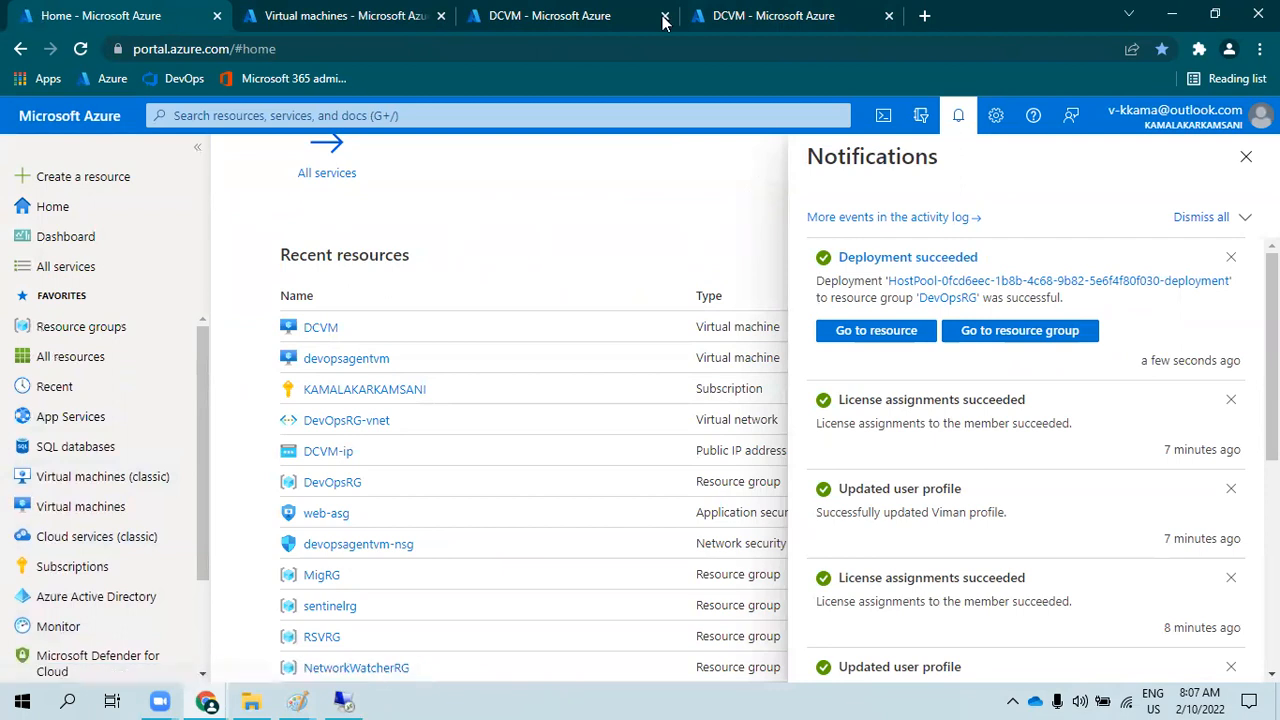
pyautogui.scroll(2, 480, 195)
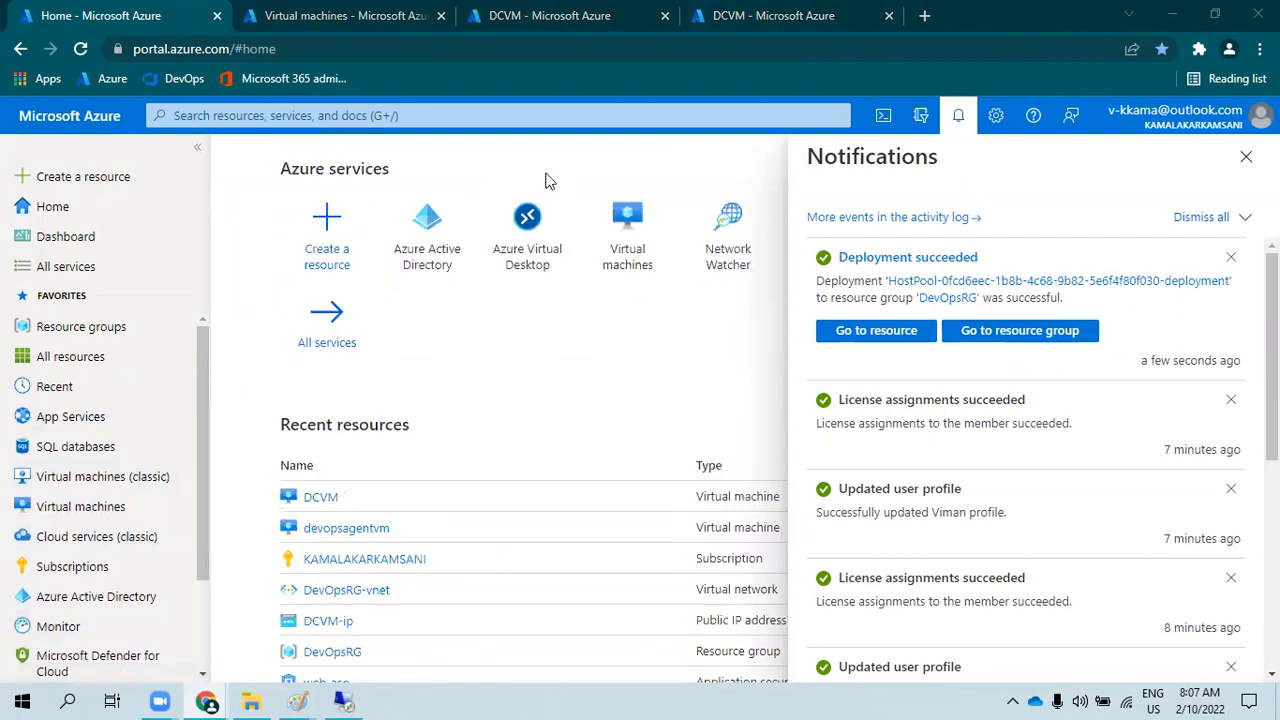
pyautogui.click(523, 265)
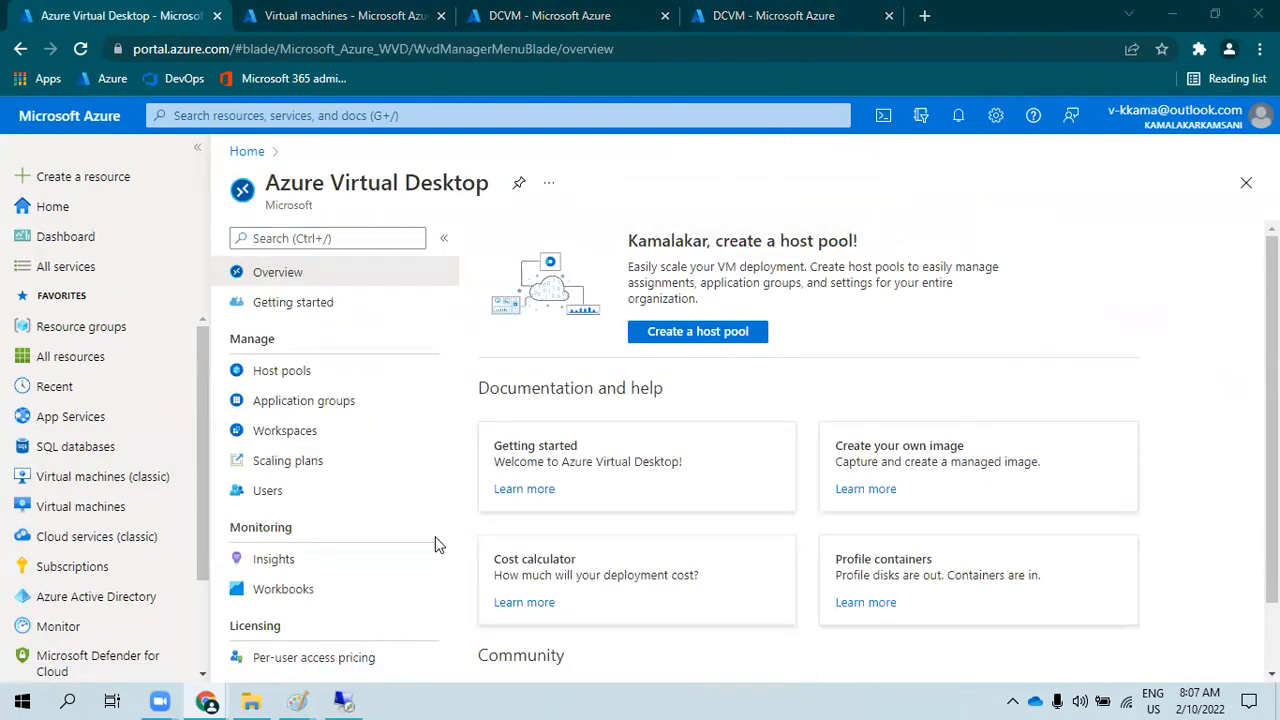
pyautogui.click(330, 370)
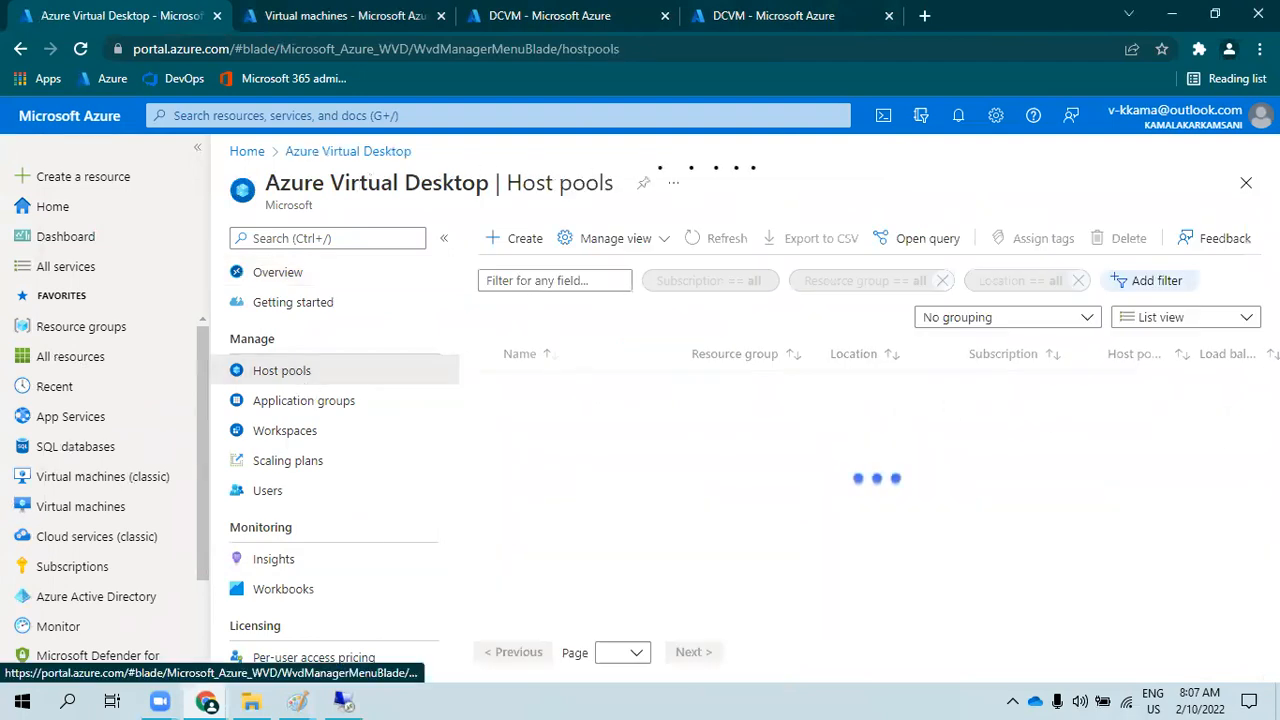
pyautogui.click(563, 386)
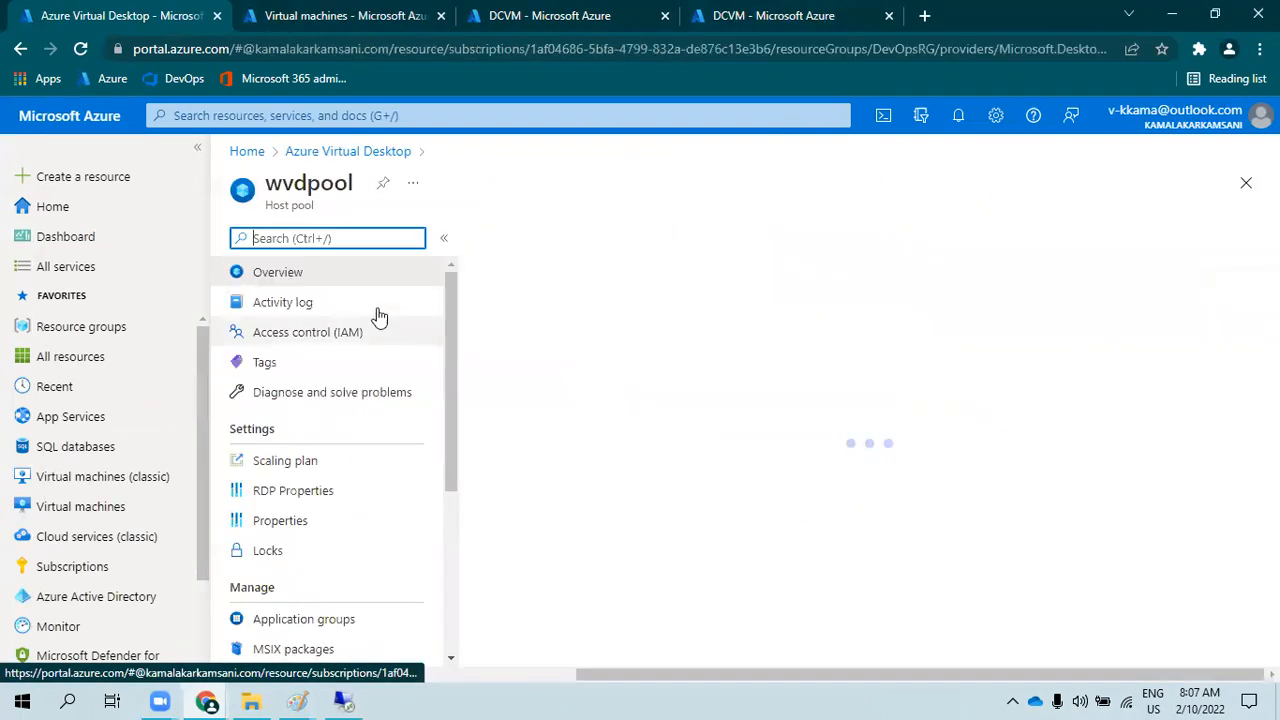
# - Review the virtual machines and sessions in the wvdpool overview and open its application group wvdpool-DAG
pyautogui.scroll(-3, 731, 423)
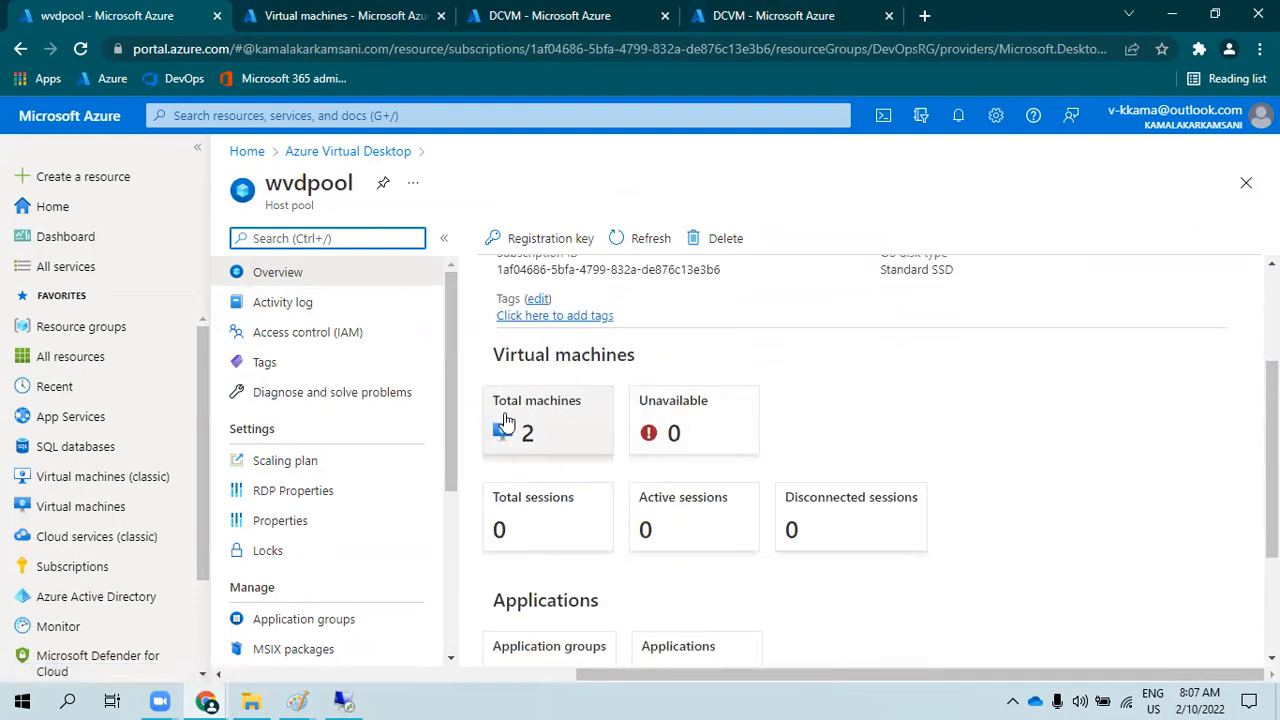
pyautogui.scroll(-2, 528, 460)
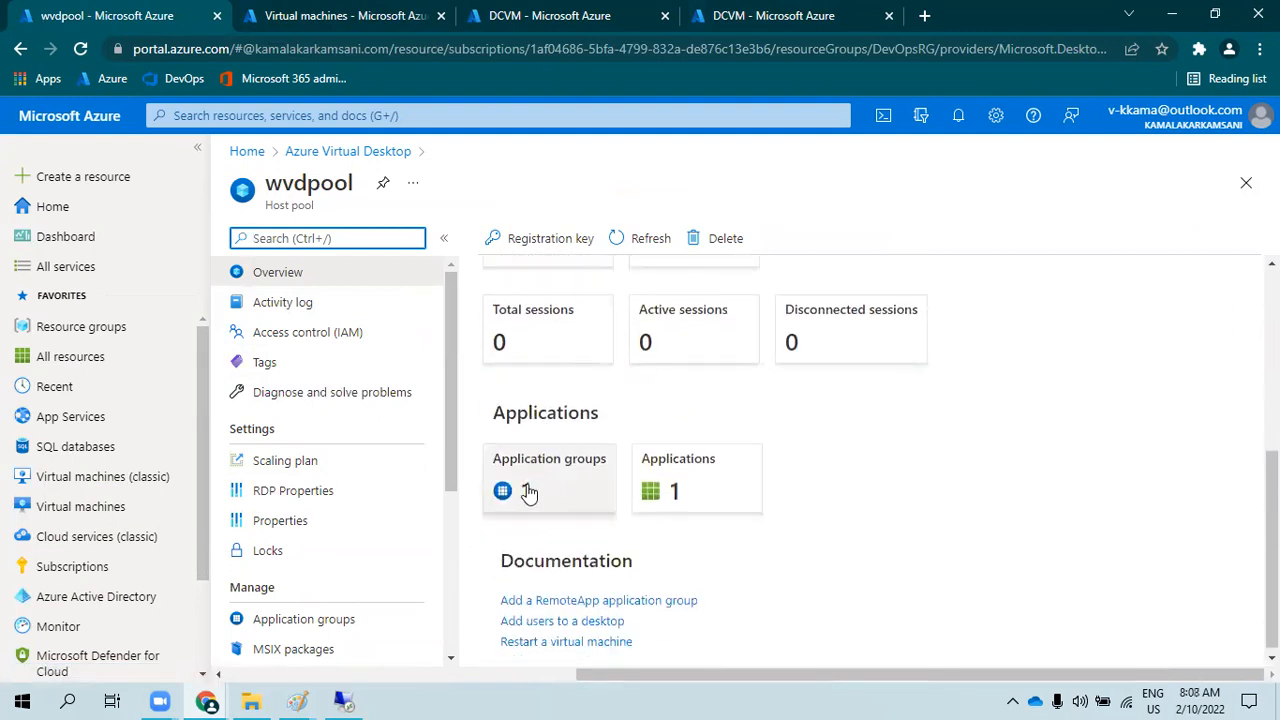
pyautogui.scroll(-1, 532, 489)
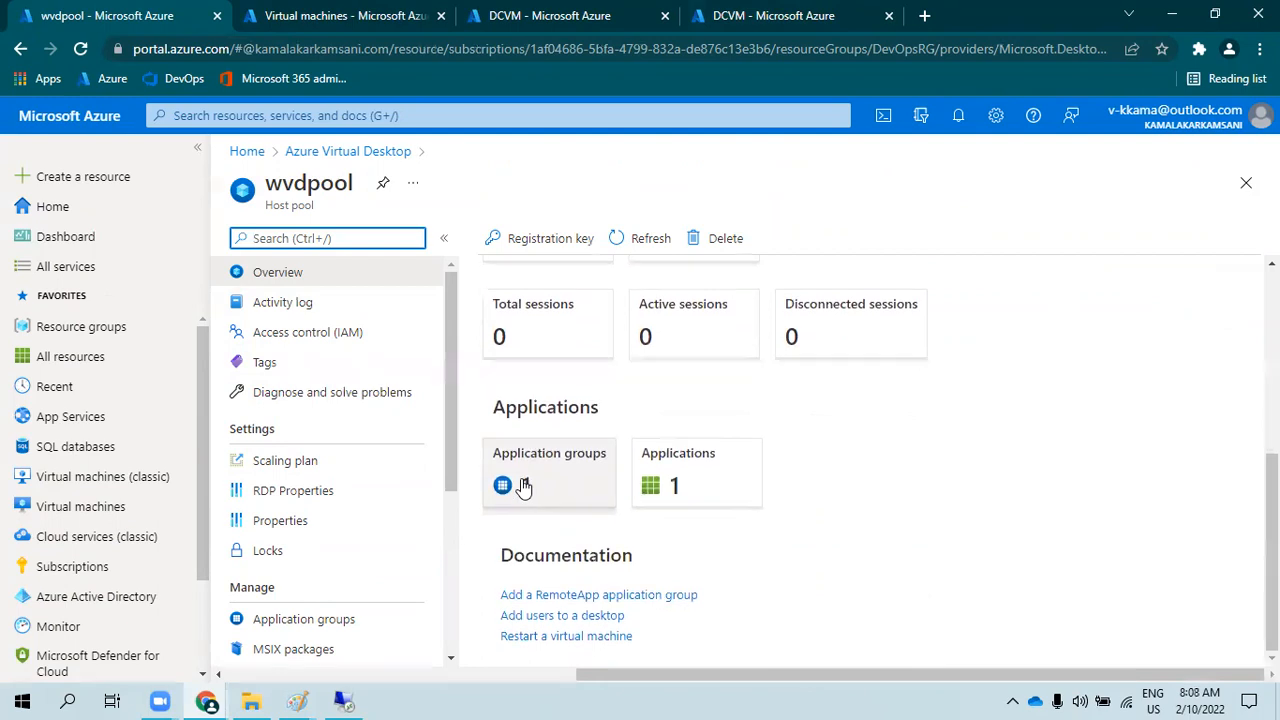
pyautogui.click(523, 486)
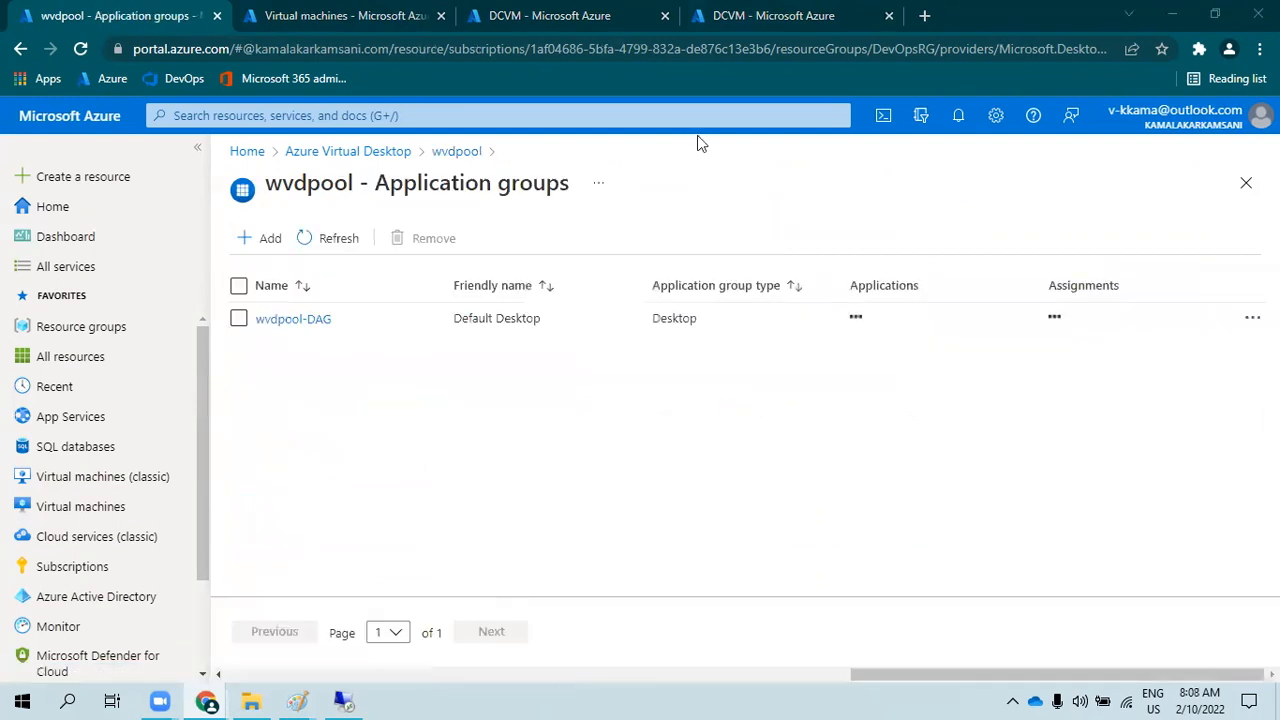
pyautogui.click(300, 319)
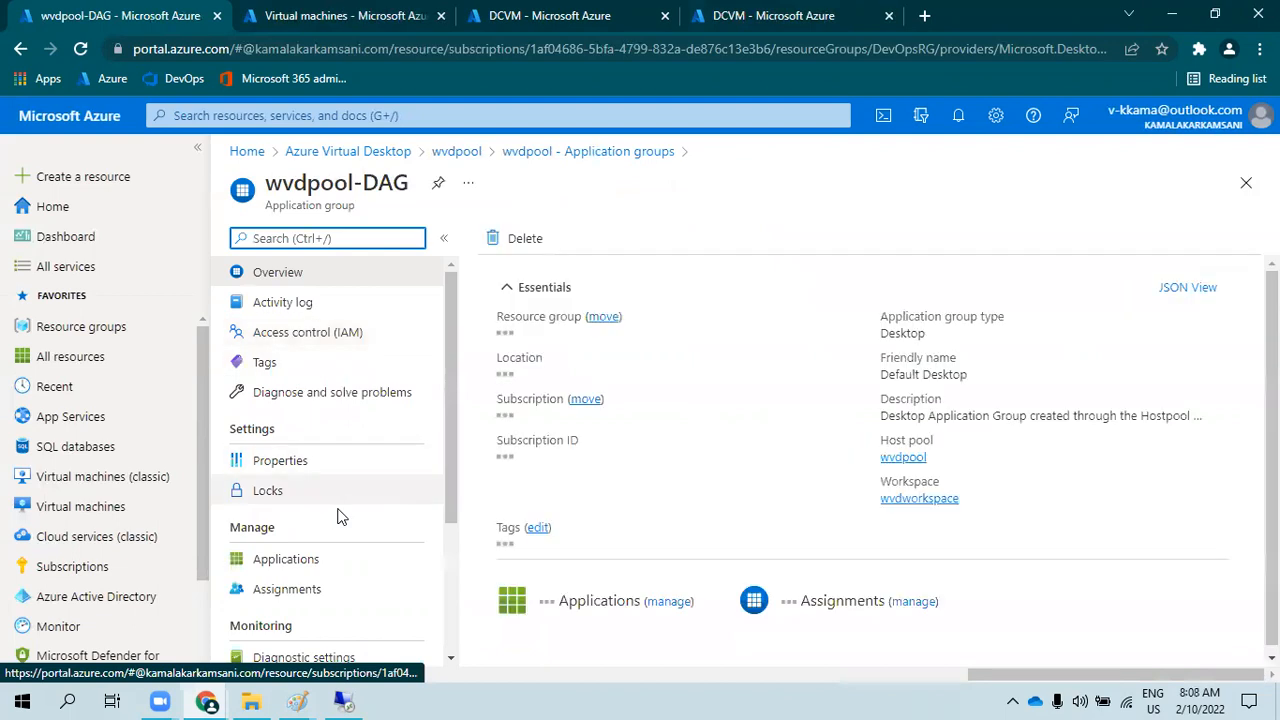
# - Assign the Azure AD groups azureusers and Adusers to the wvdpool-DAG application group and refresh its assignments
pyautogui.click(308, 589)
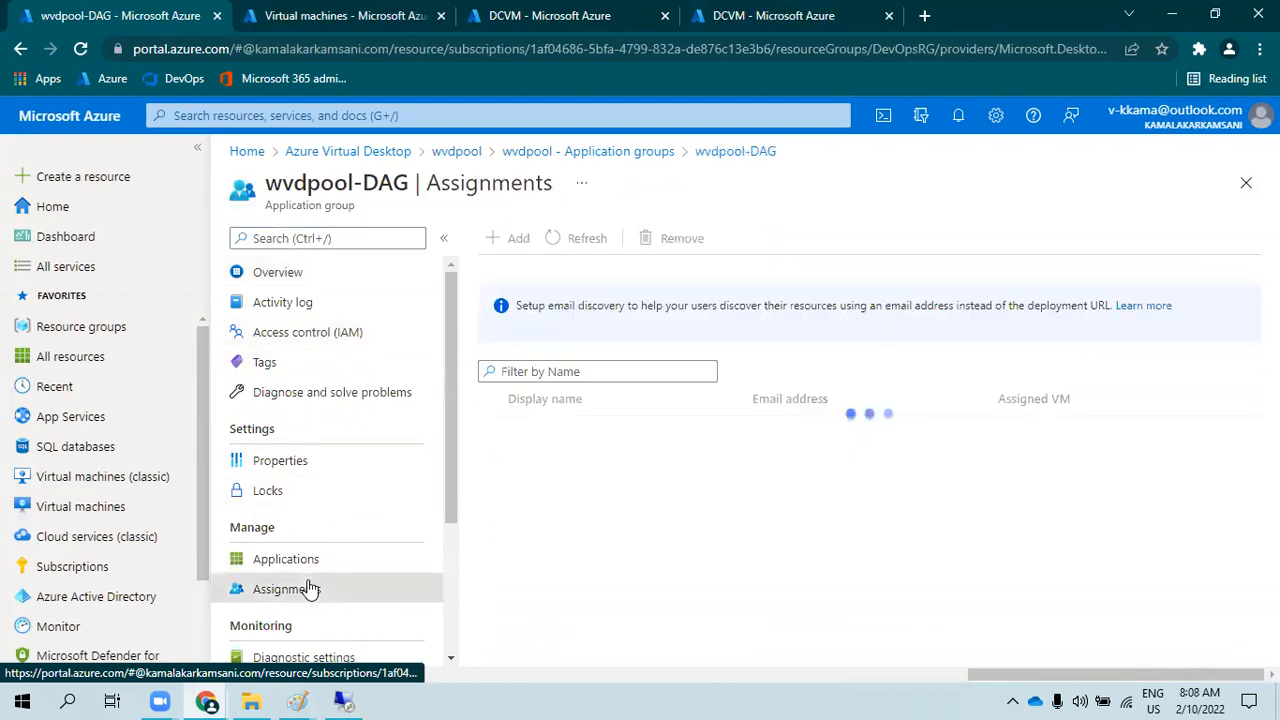
pyautogui.click(517, 242)
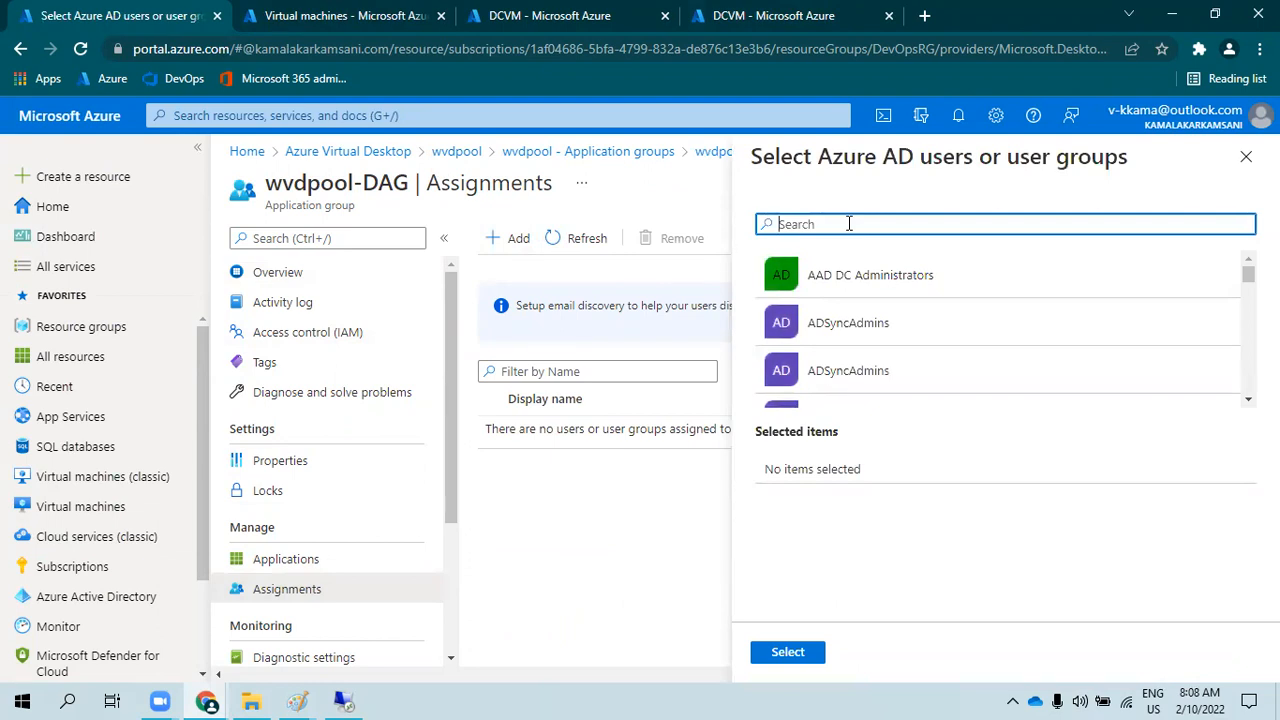
pyautogui.write('azured')
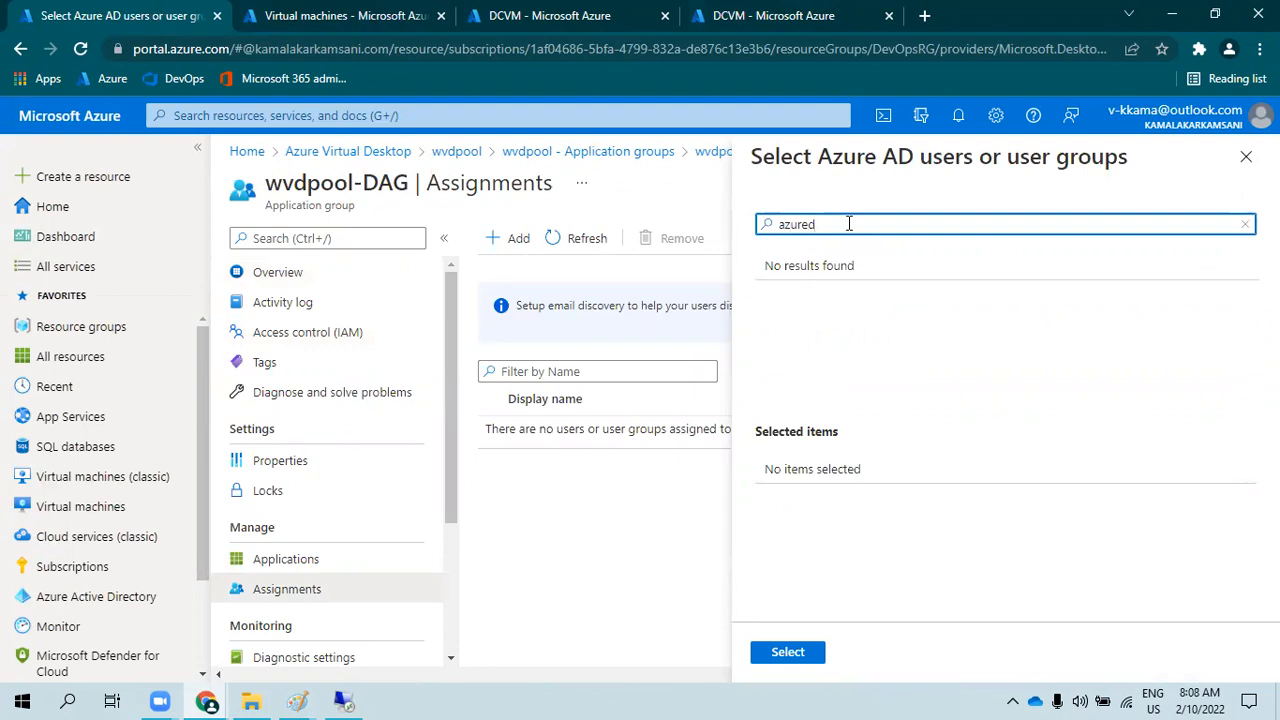
pyautogui.press('BackSpace')
pyautogui.write('u')
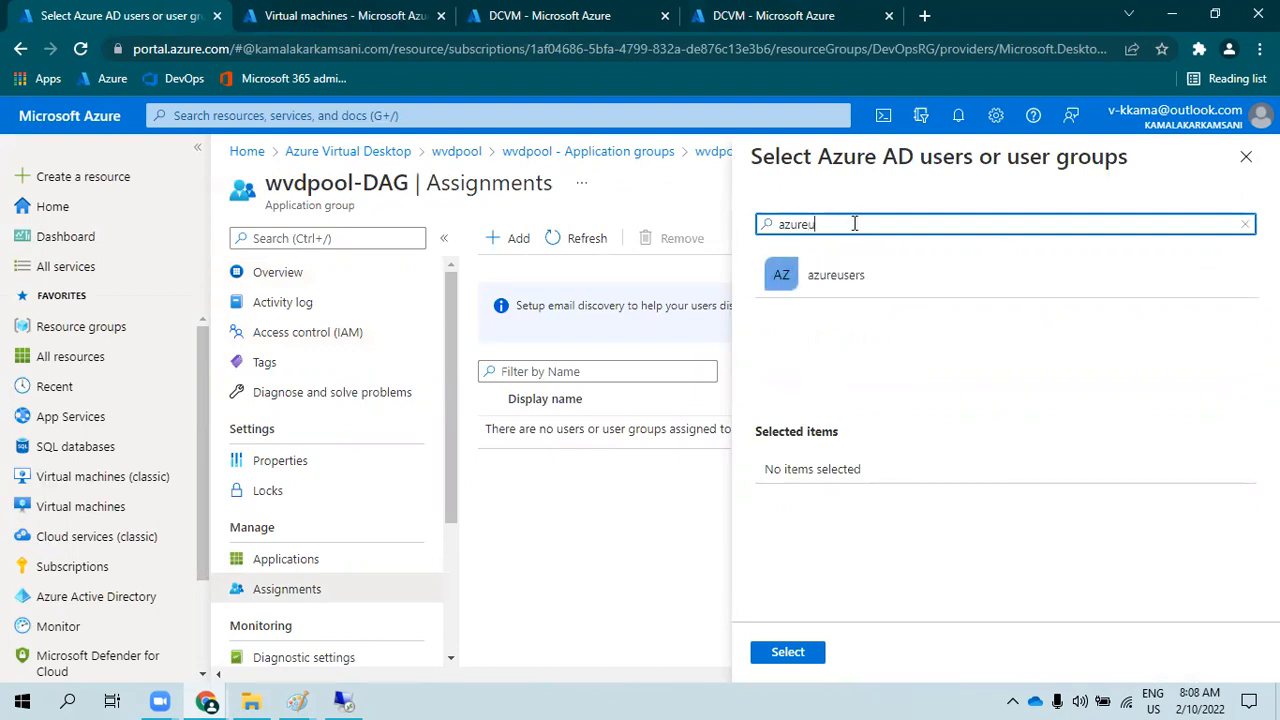
pyautogui.click(841, 285)
pyautogui.moveTo(880, 222); pyautogui.dragTo(677, 225)
pyautogui.write('adu')
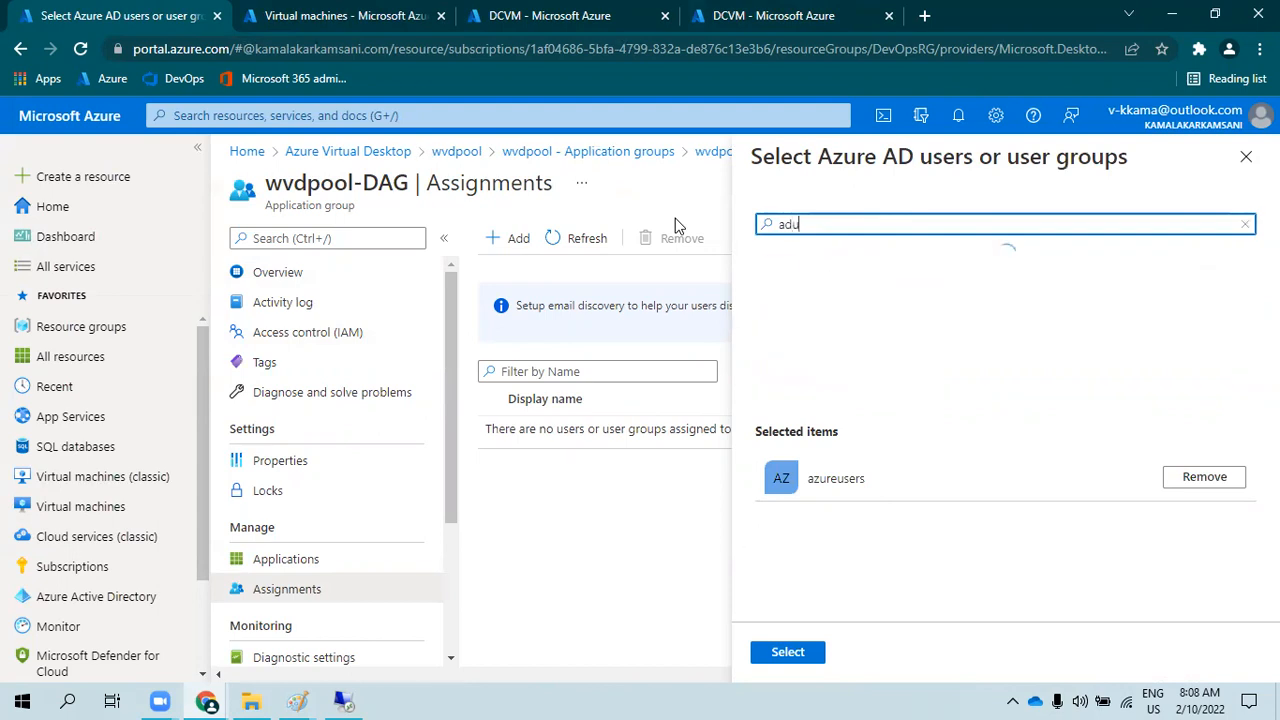
pyautogui.click(790, 292)
pyautogui.click(788, 656)
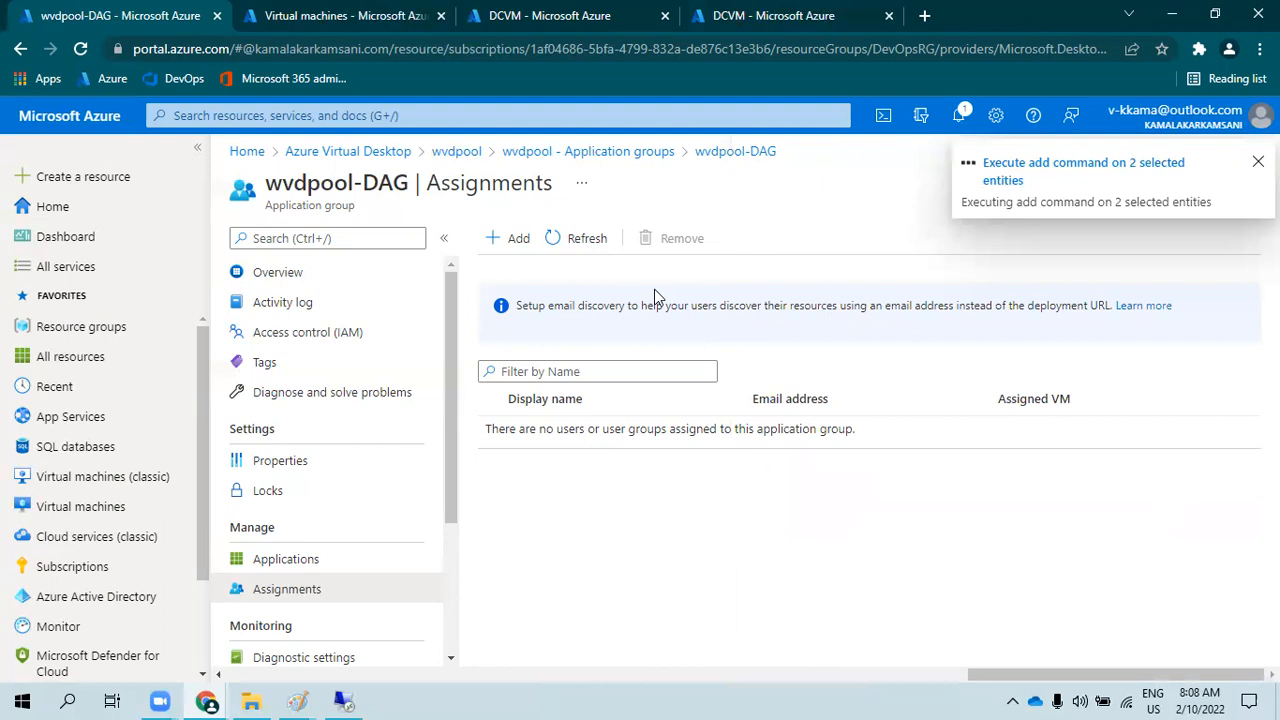
pyautogui.click(582, 250)
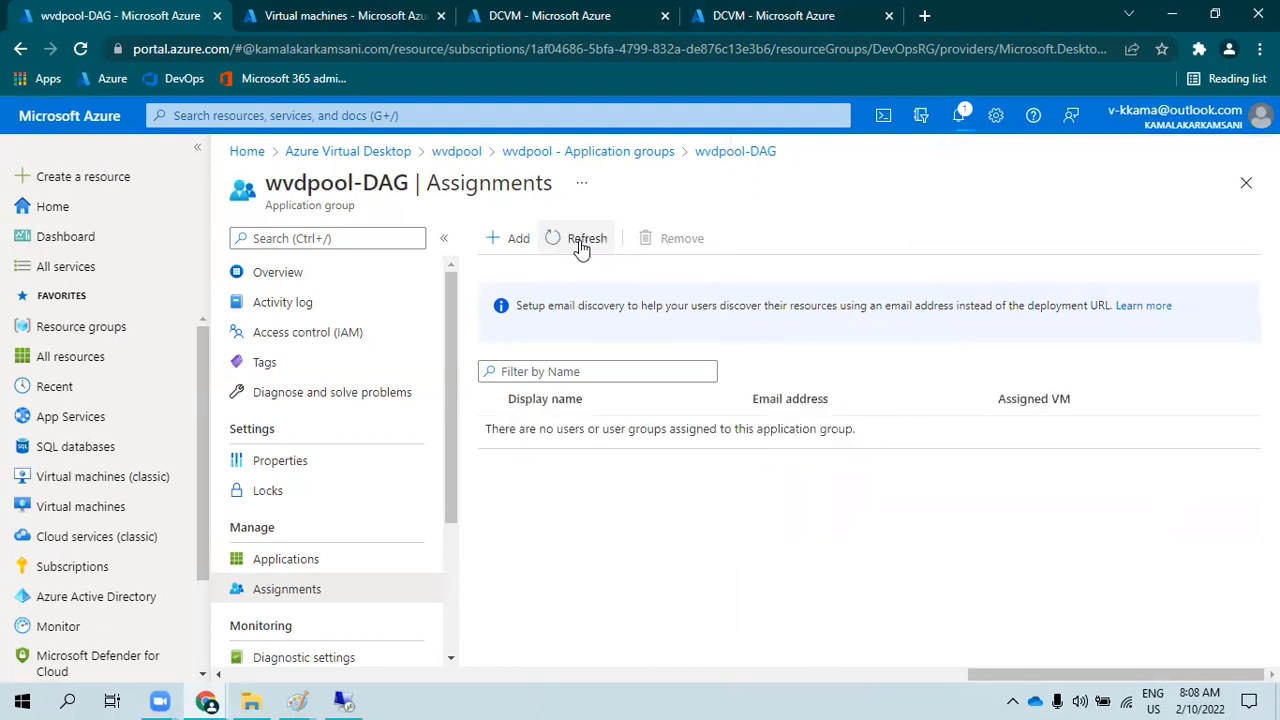
# - Inspect the SessionDesktop application's details without changing them and review the wvdpool-DAG overview
pyautogui.click(335, 562)
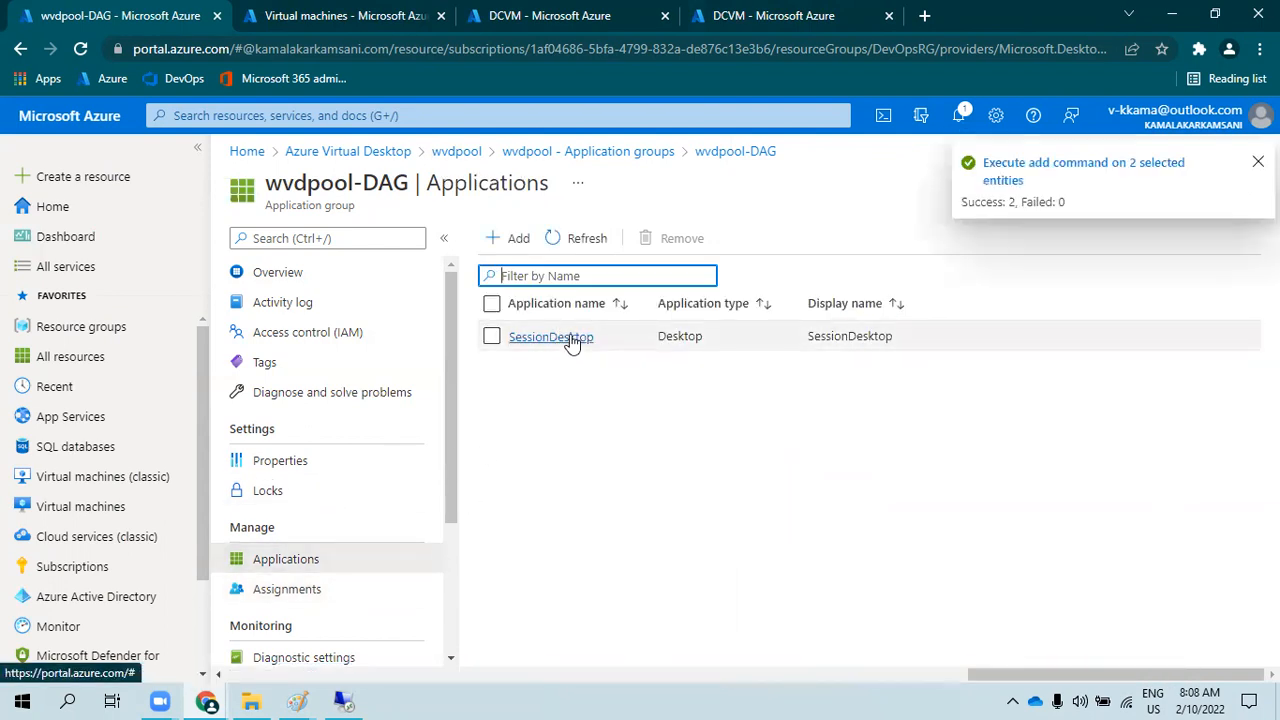
pyautogui.click(571, 338)
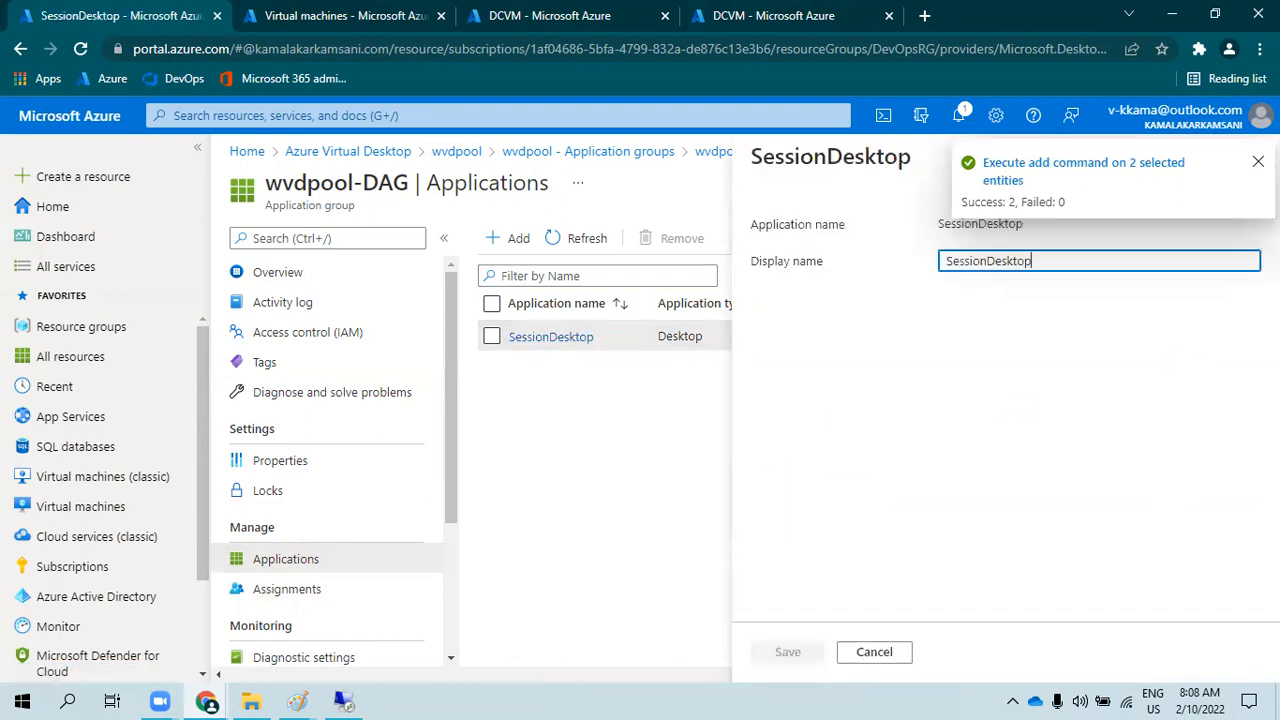
pyautogui.click(1257, 161)
pyautogui.click(1252, 159)
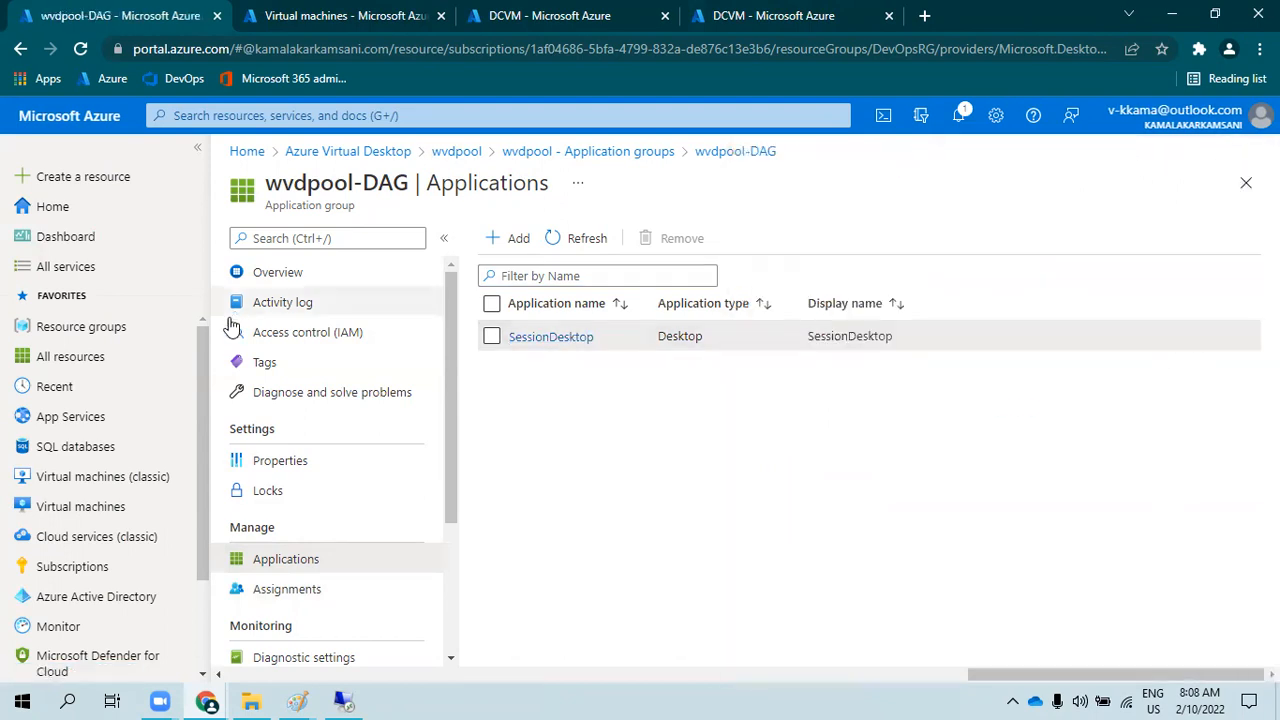
pyautogui.click(300, 272)
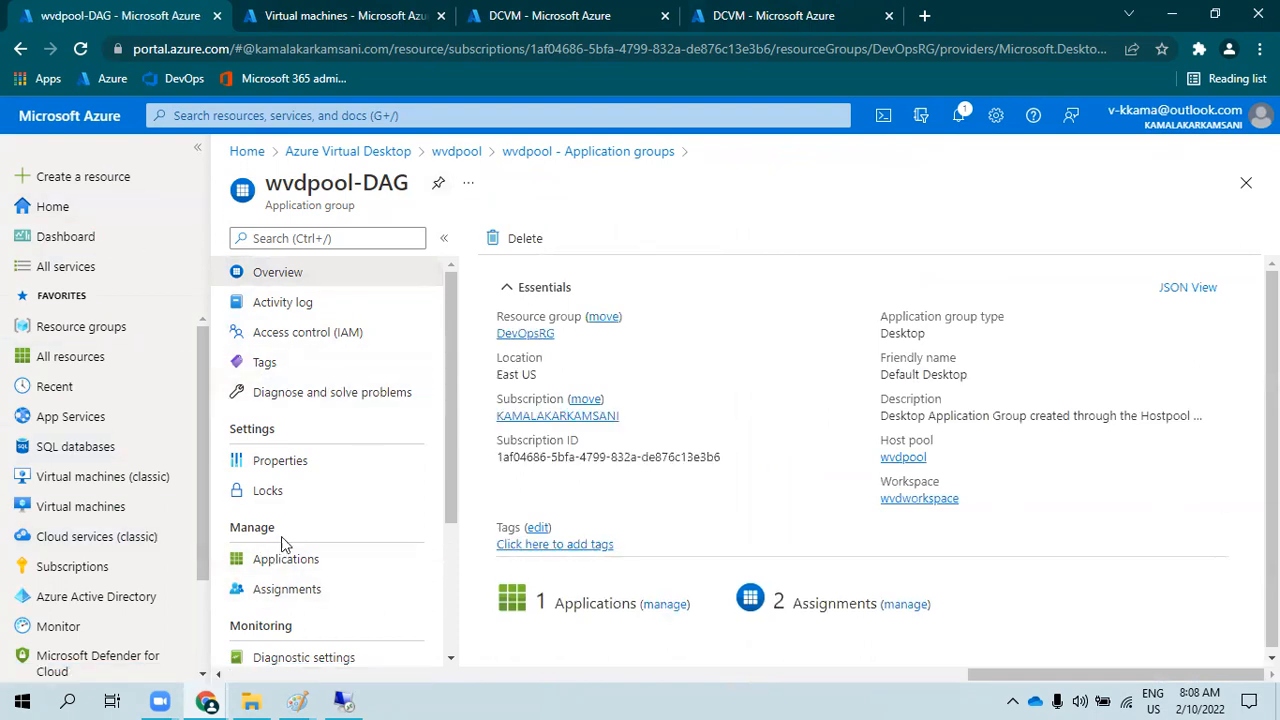
# - Find the Adusers group in Azure Active Directory by searching for "adu" and view its members
pyautogui.click(92, 597)
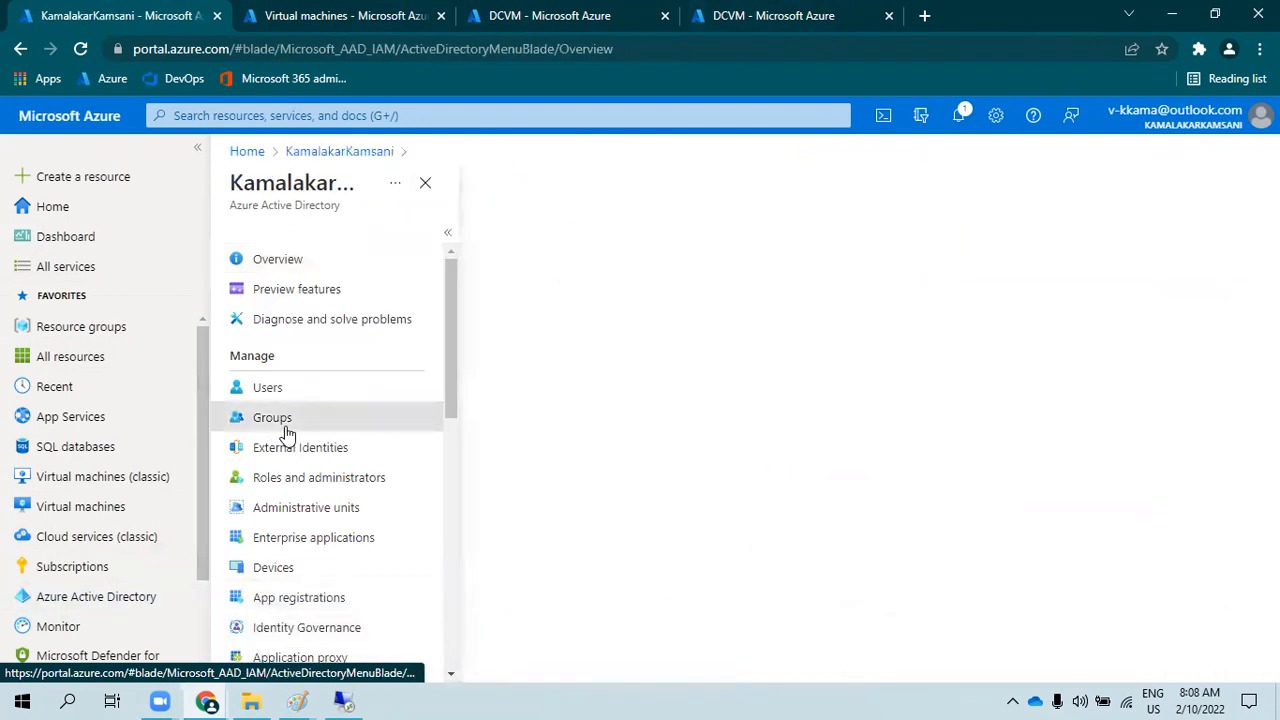
pyautogui.click(272, 418)
pyautogui.click(610, 289)
pyautogui.write('adu')
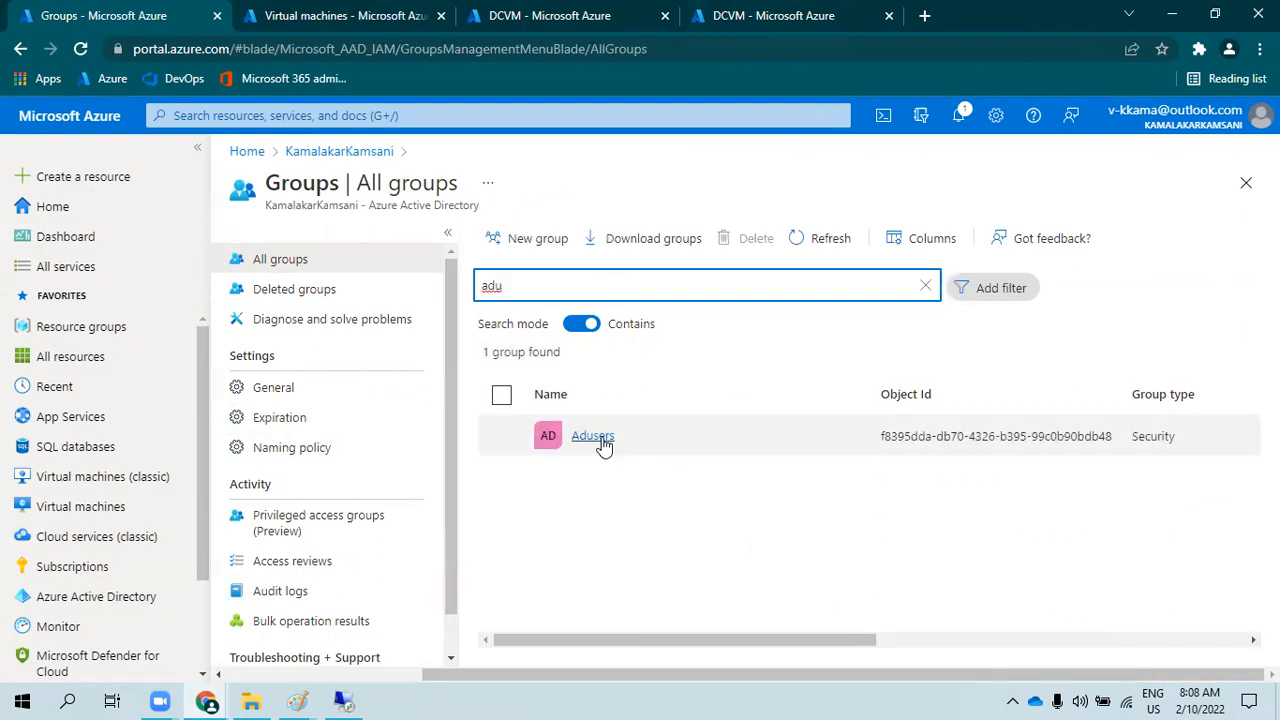
pyautogui.click(592, 436)
pyautogui.click(334, 386)
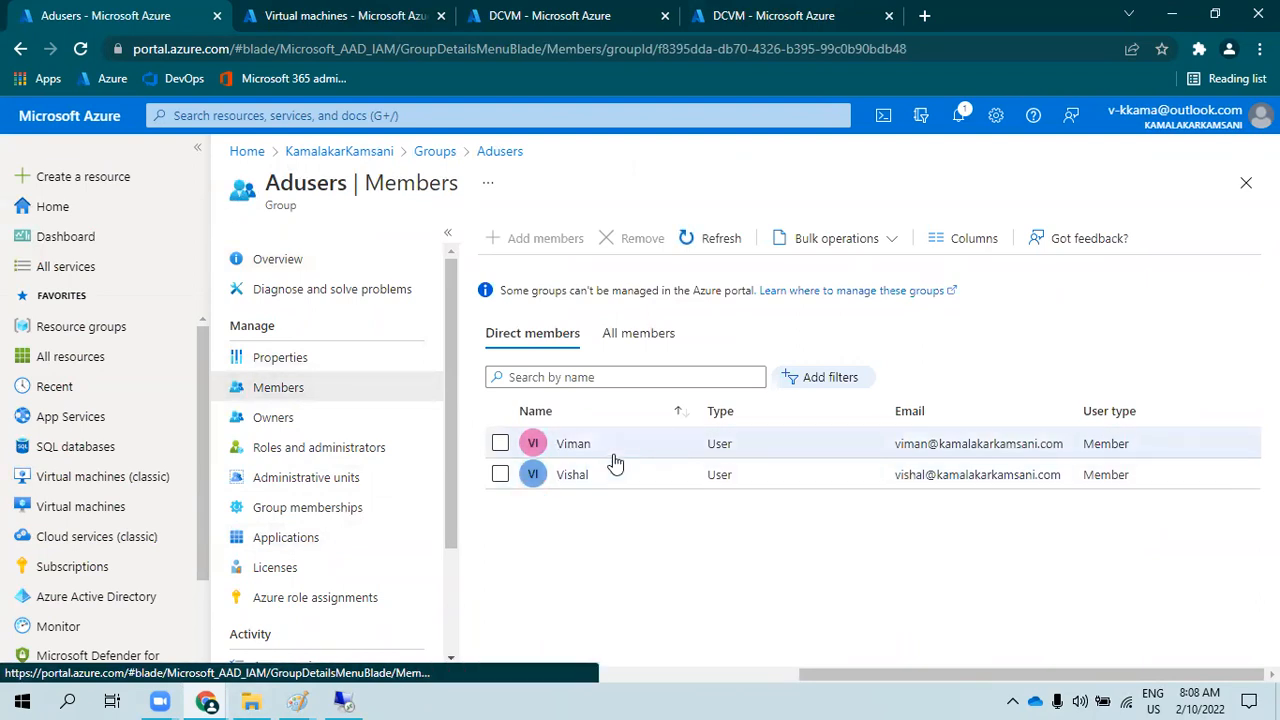
# - Return to the groups list, search for "azureu" and view the members of the azureusers group
pyautogui.click(440, 153)
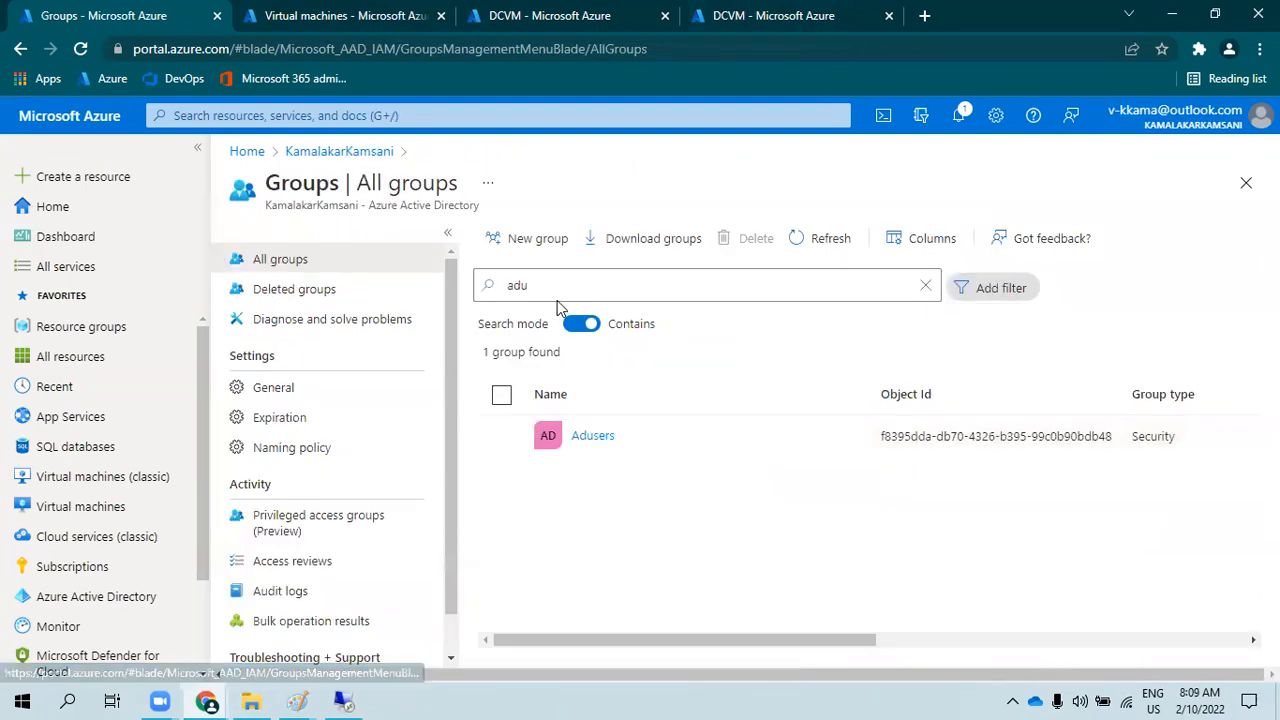
pyautogui.write('a')
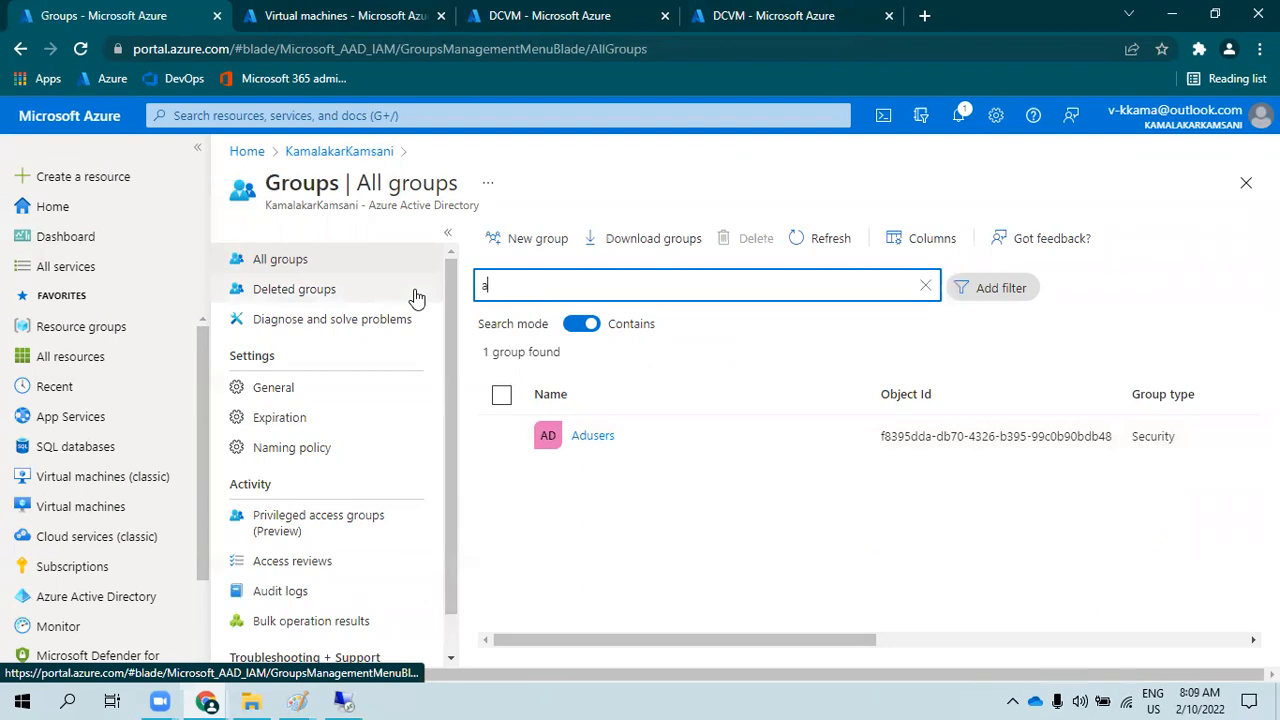
pyautogui.write('zureu')
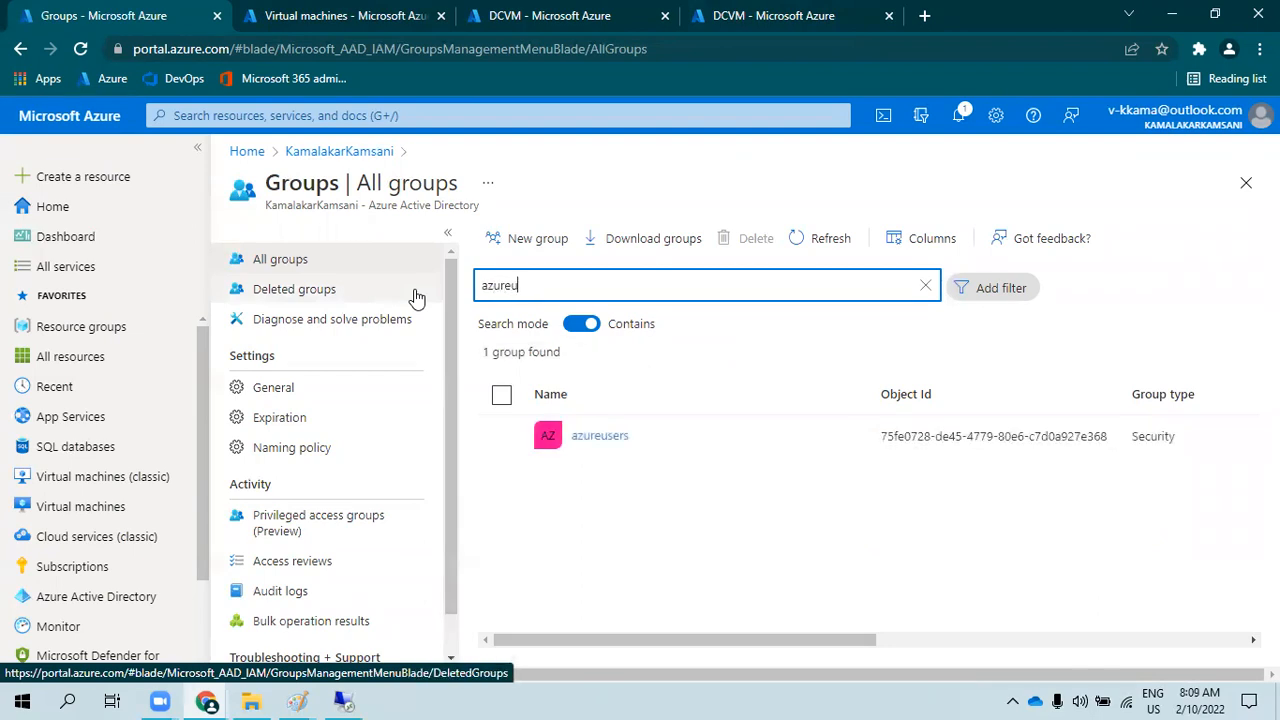
pyautogui.click(593, 447)
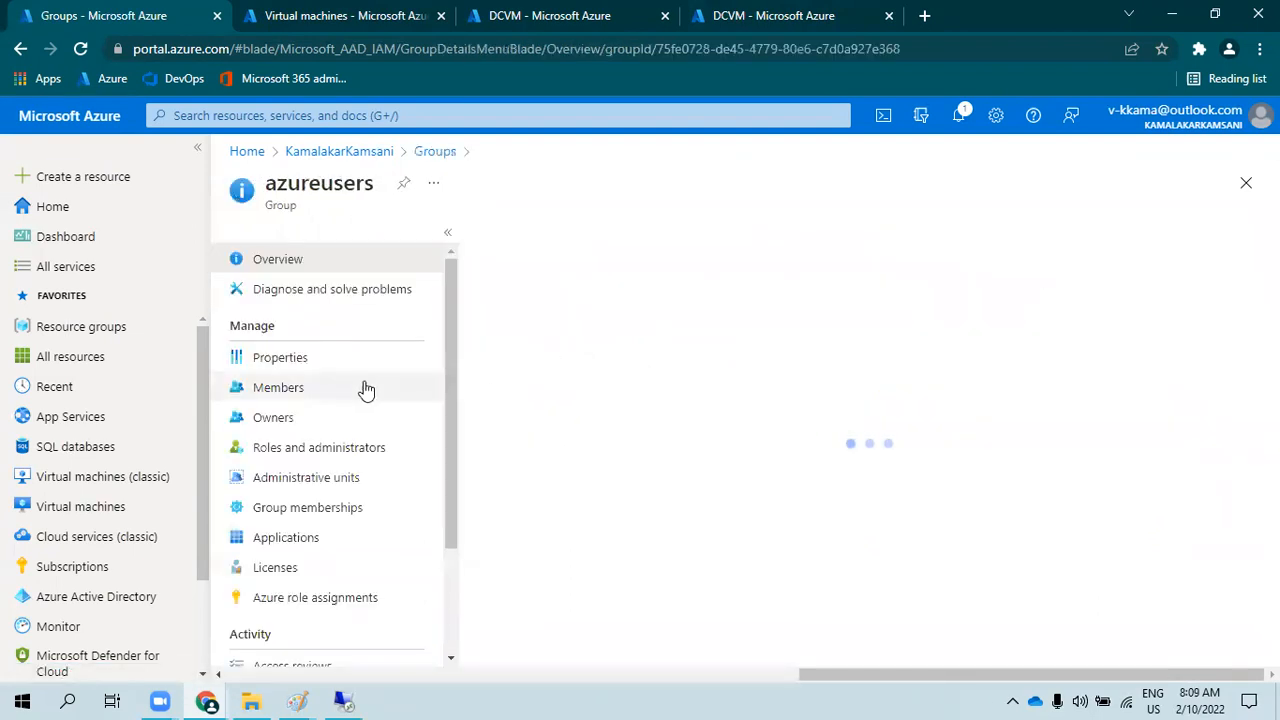
pyautogui.click(314, 389)
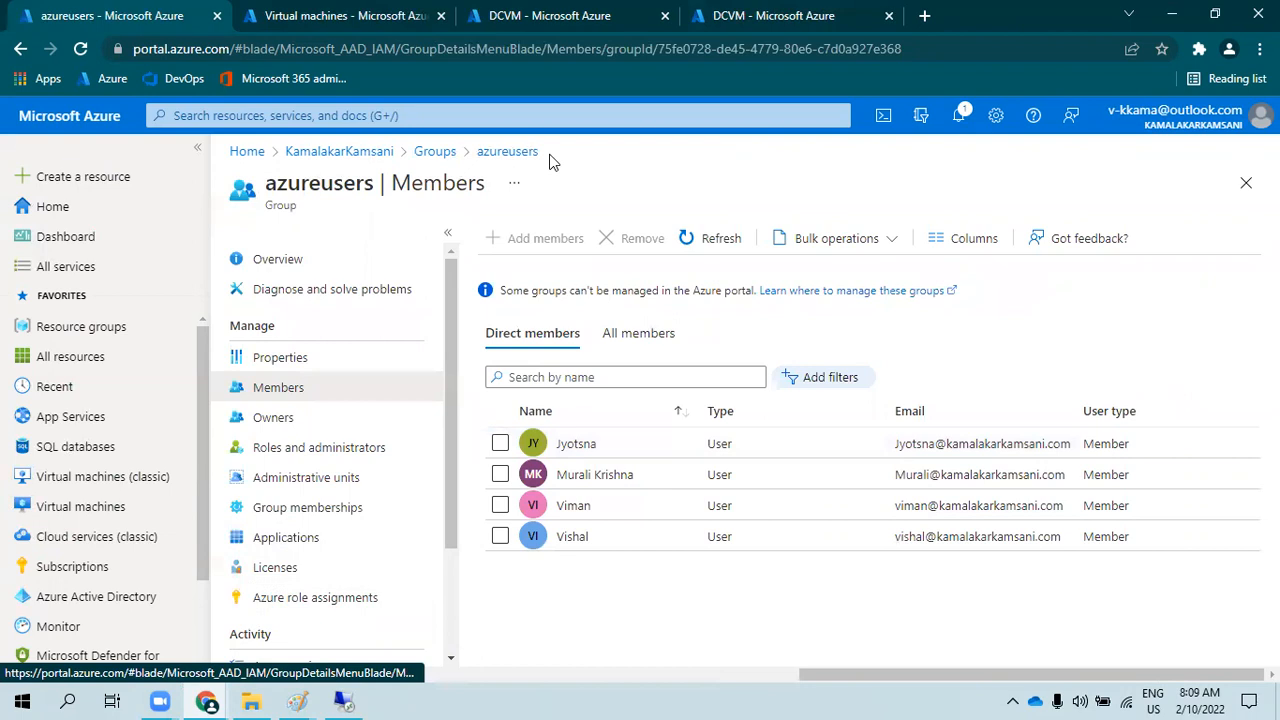
# - Switch to the existing Incognito window with the test user's Outlook mailbox and open a blank tab there
pyautogui.hotkey('ctrl', 'shift', 'n')
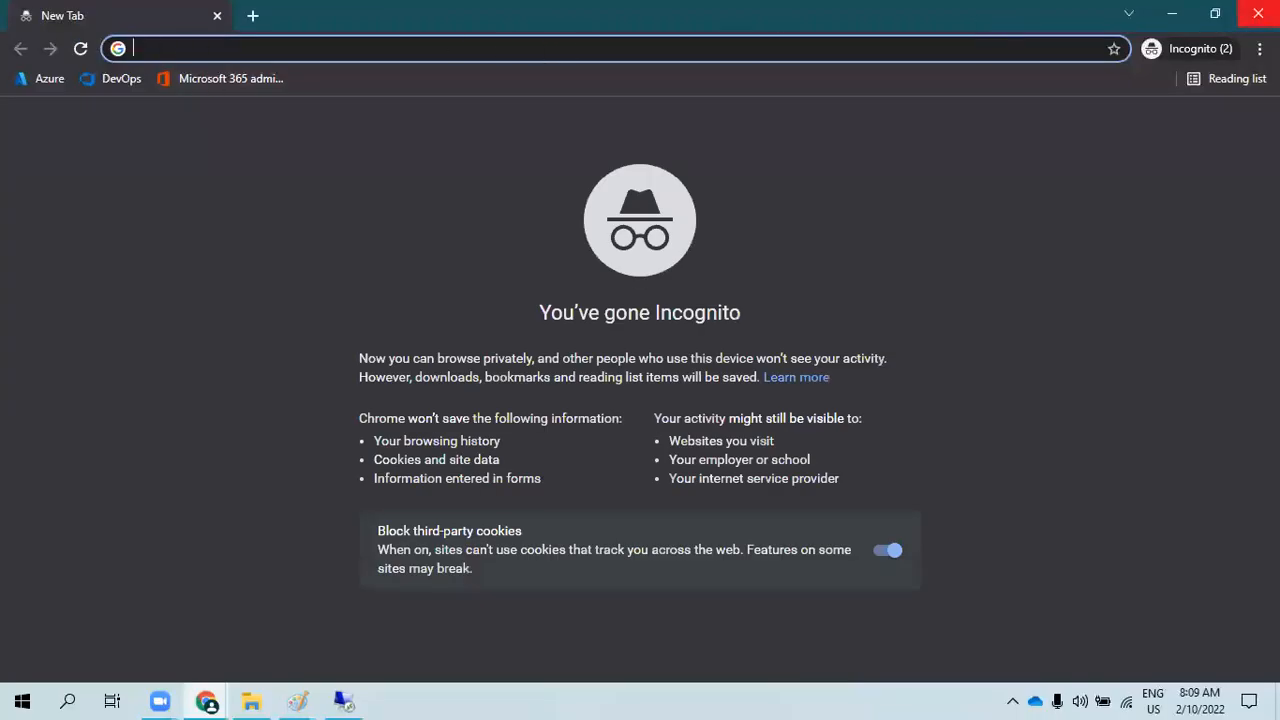
pyautogui.click(1258, 13)
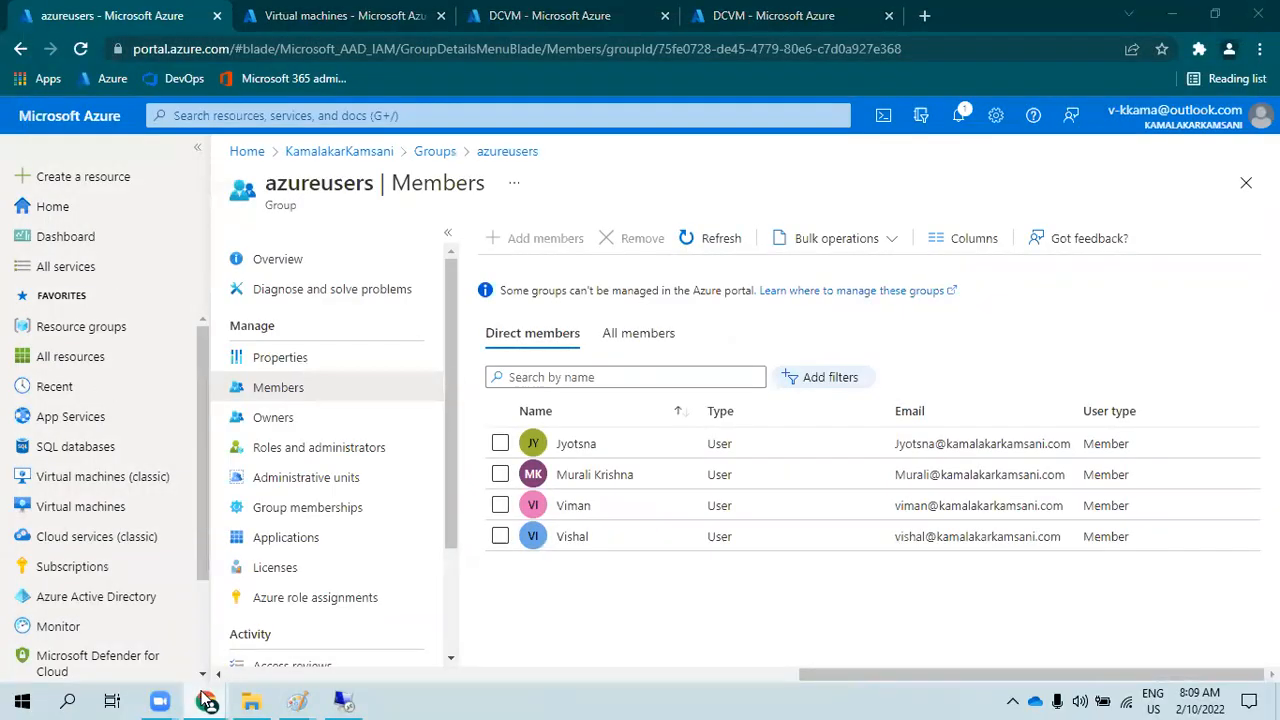
pyautogui.moveTo(207, 701)
pyautogui.click(252, 615)
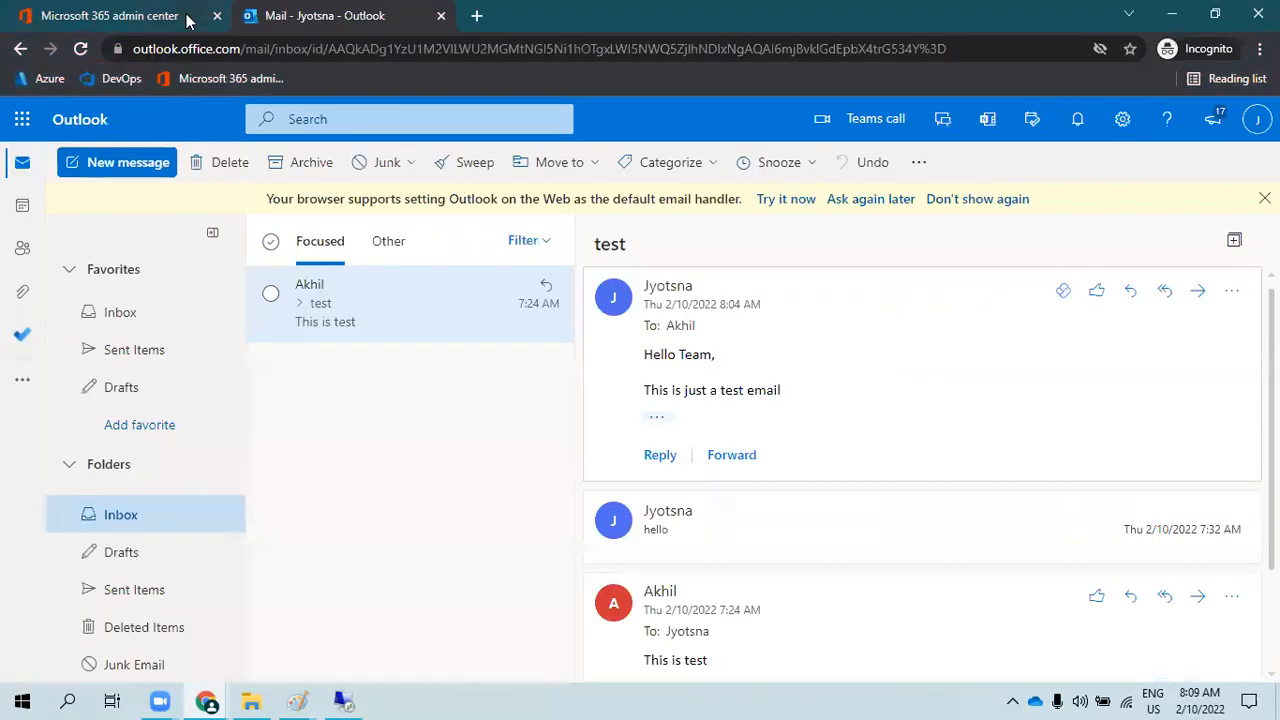
pyautogui.click(478, 15)
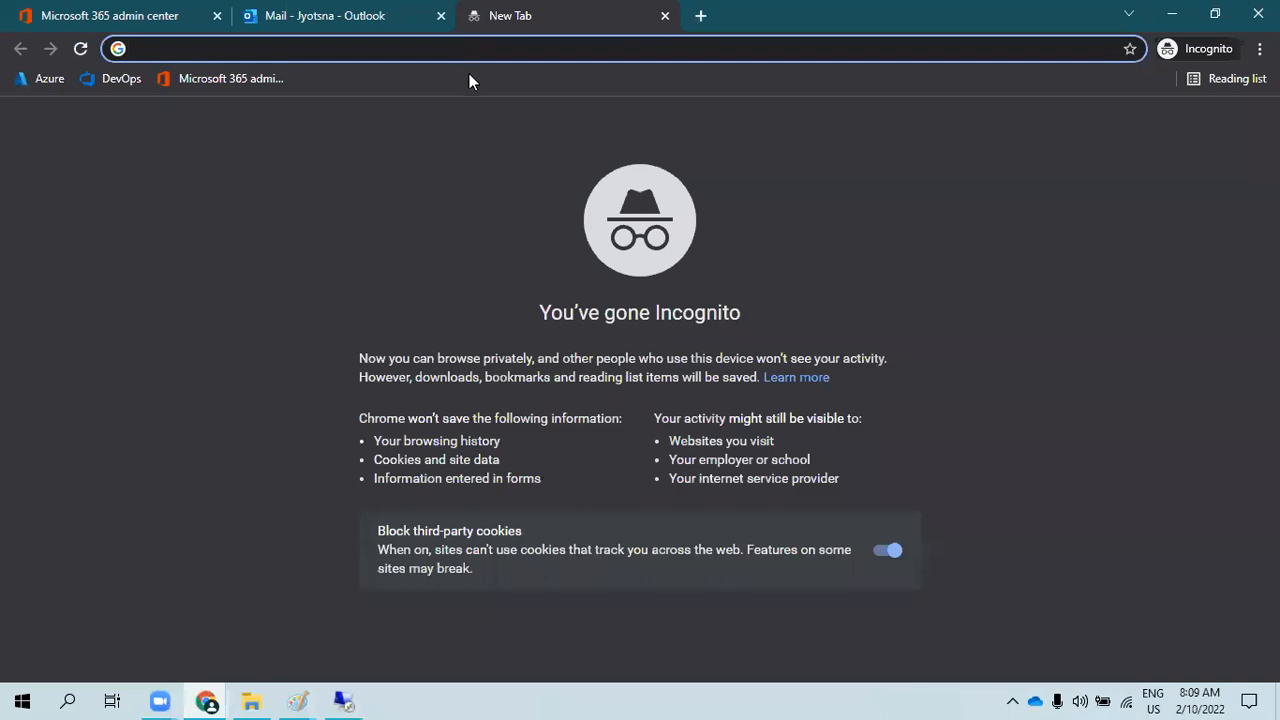
pyautogui.click(448, 94)
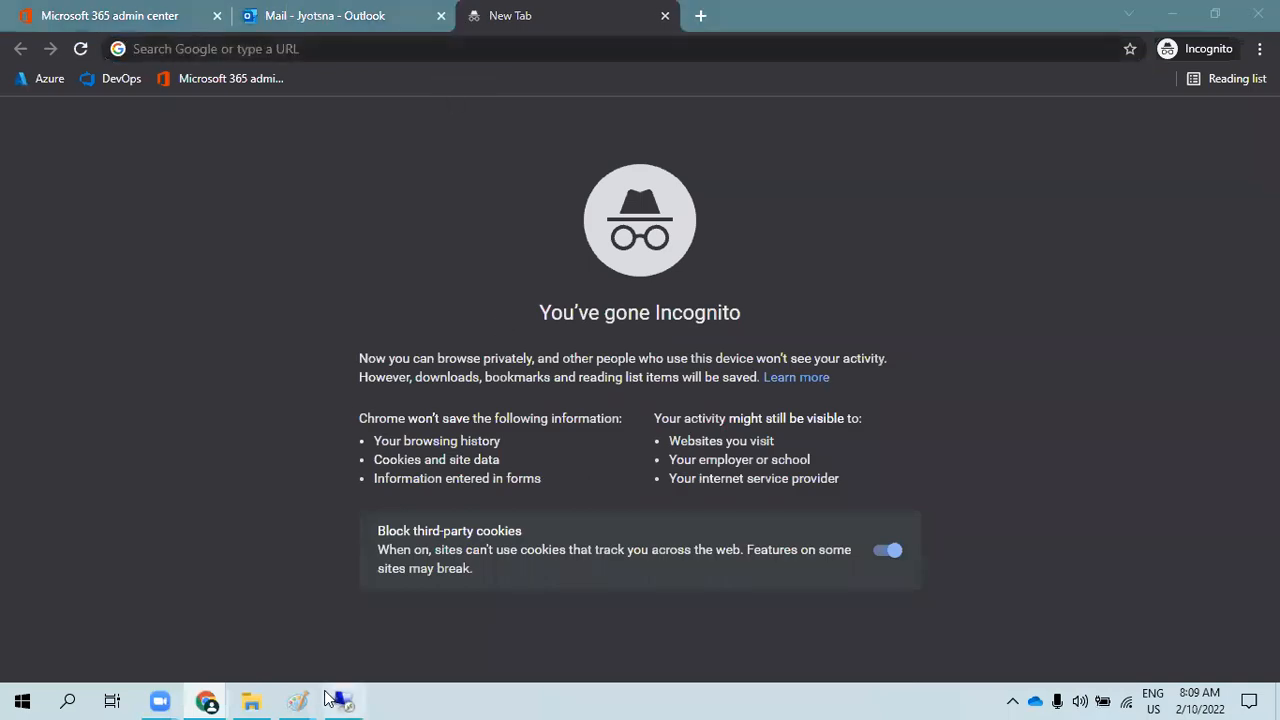
# - Open Chrome with the Learning profile and copy the Remote Desktop Web Client address from its start page
pyautogui.moveTo(208, 700)
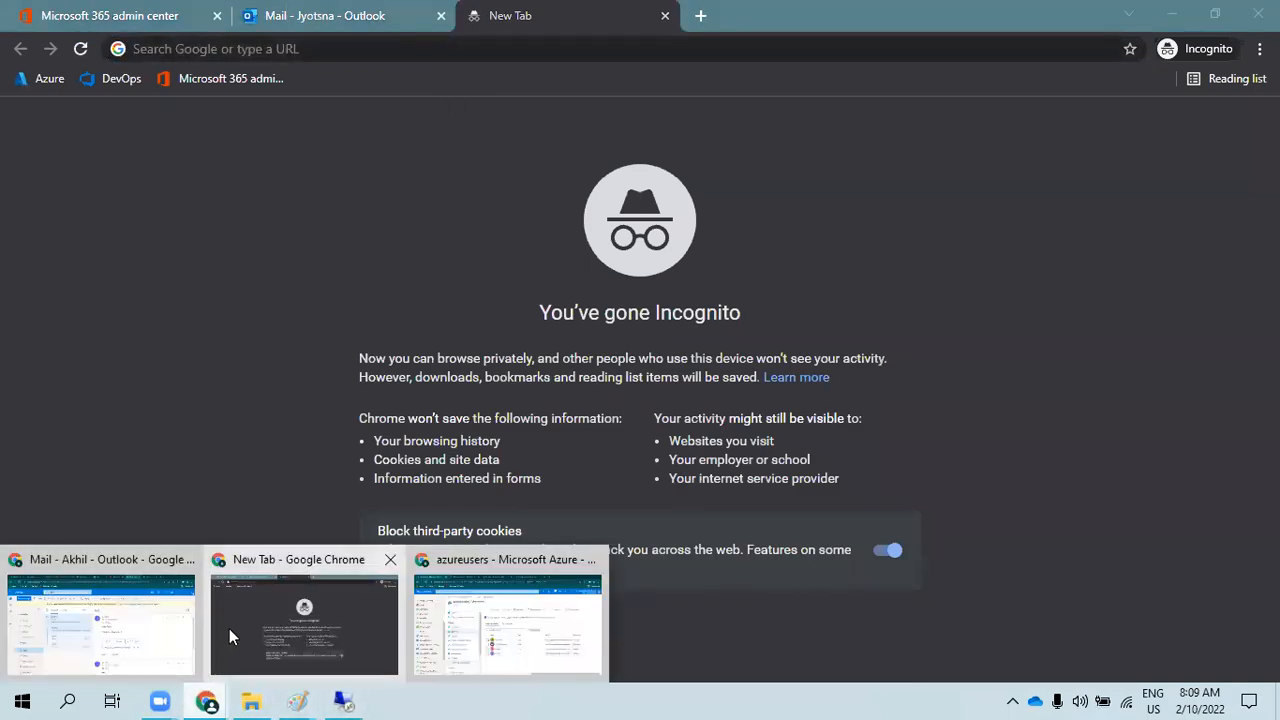
pyautogui.click(480, 595)
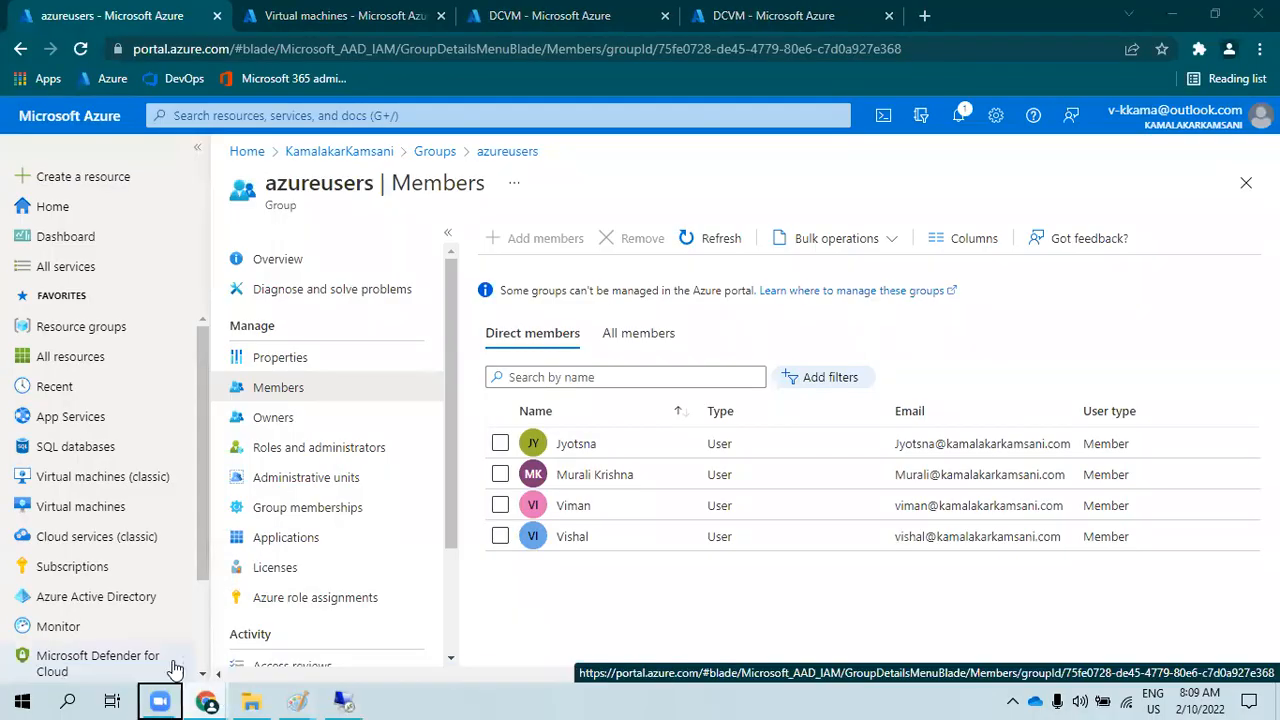
pyautogui.rightClick(160, 700)
pyautogui.click(568, 621)
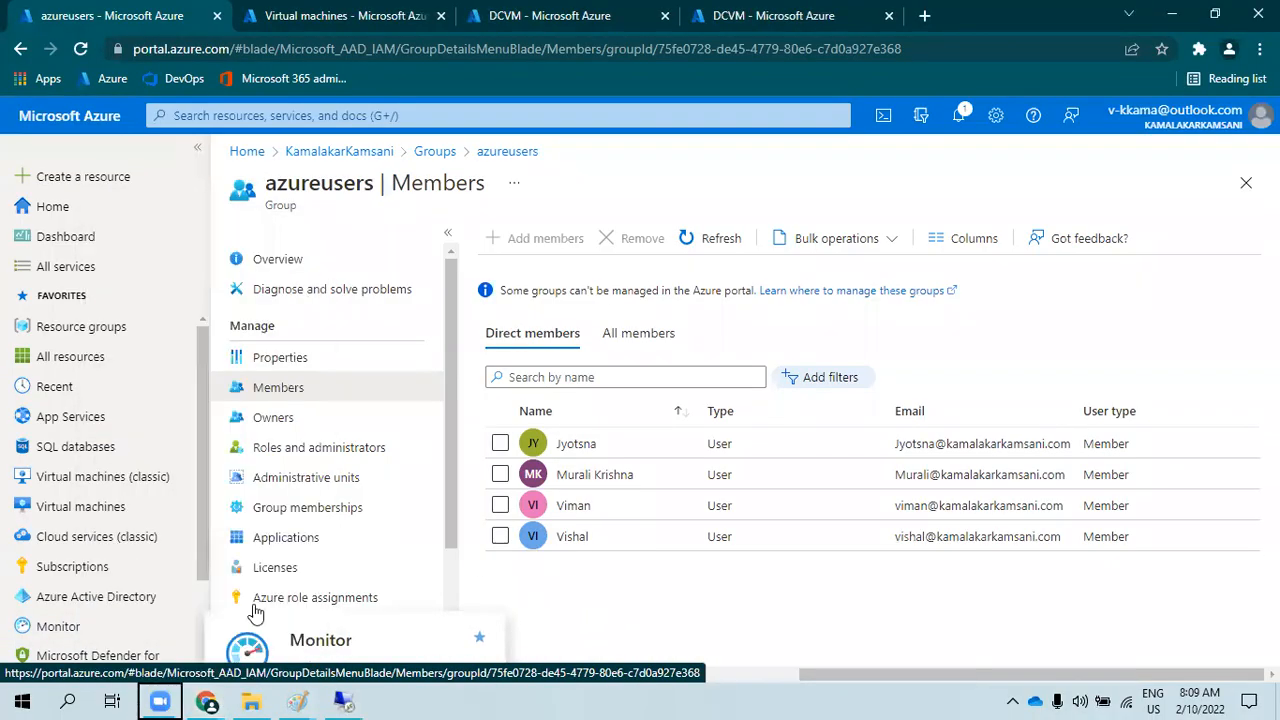
pyautogui.click(16, 701)
pyautogui.click(447, 180)
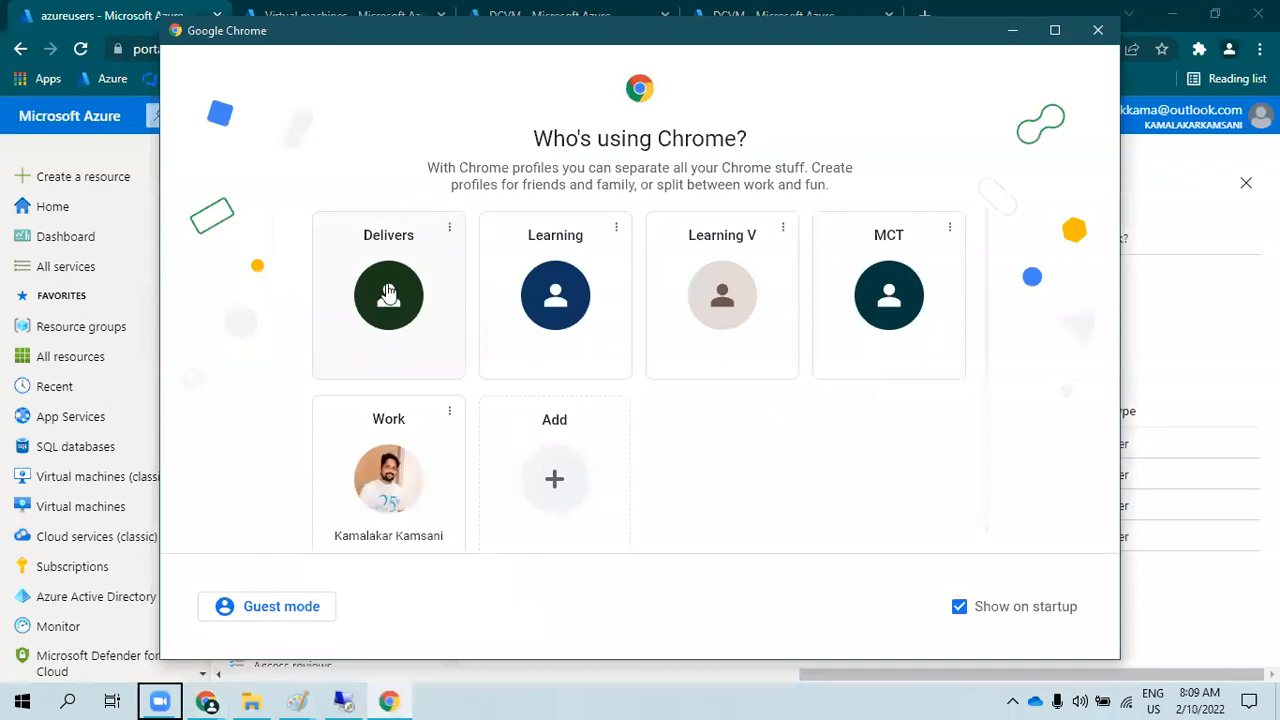
pyautogui.click(555, 298)
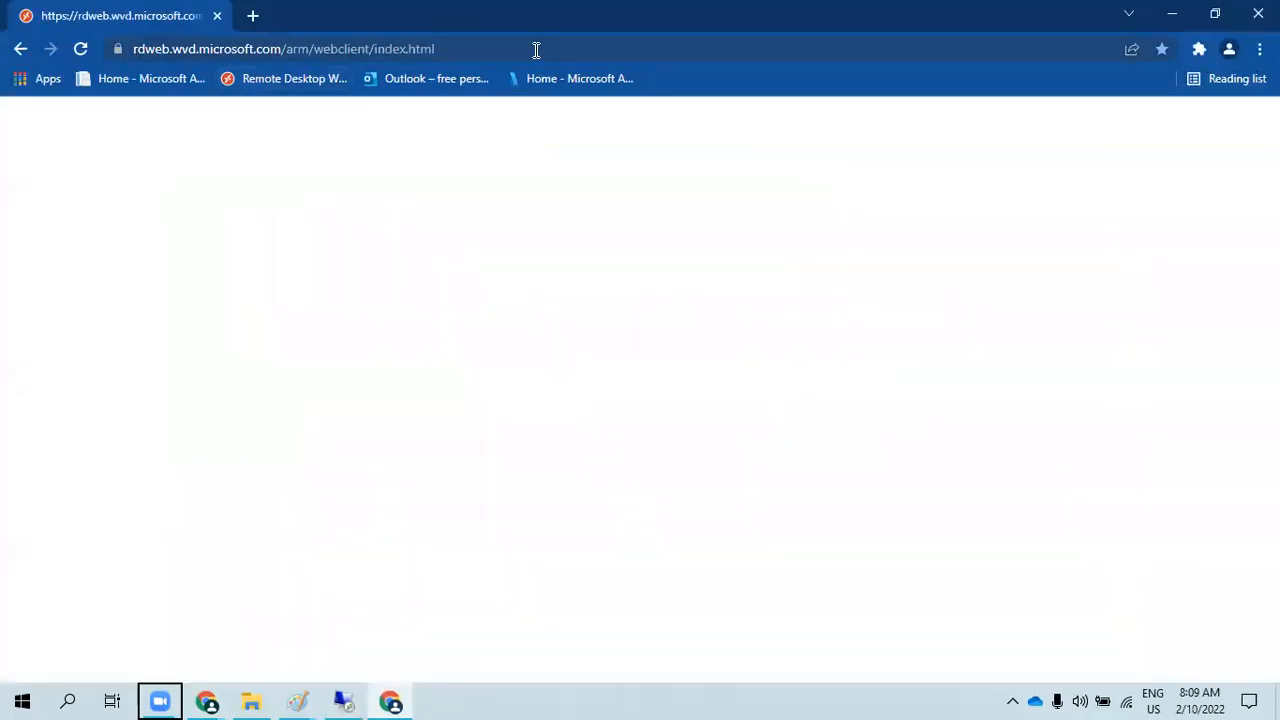
pyautogui.click(536, 49)
pyautogui.hotkey('ctrl', 'c')
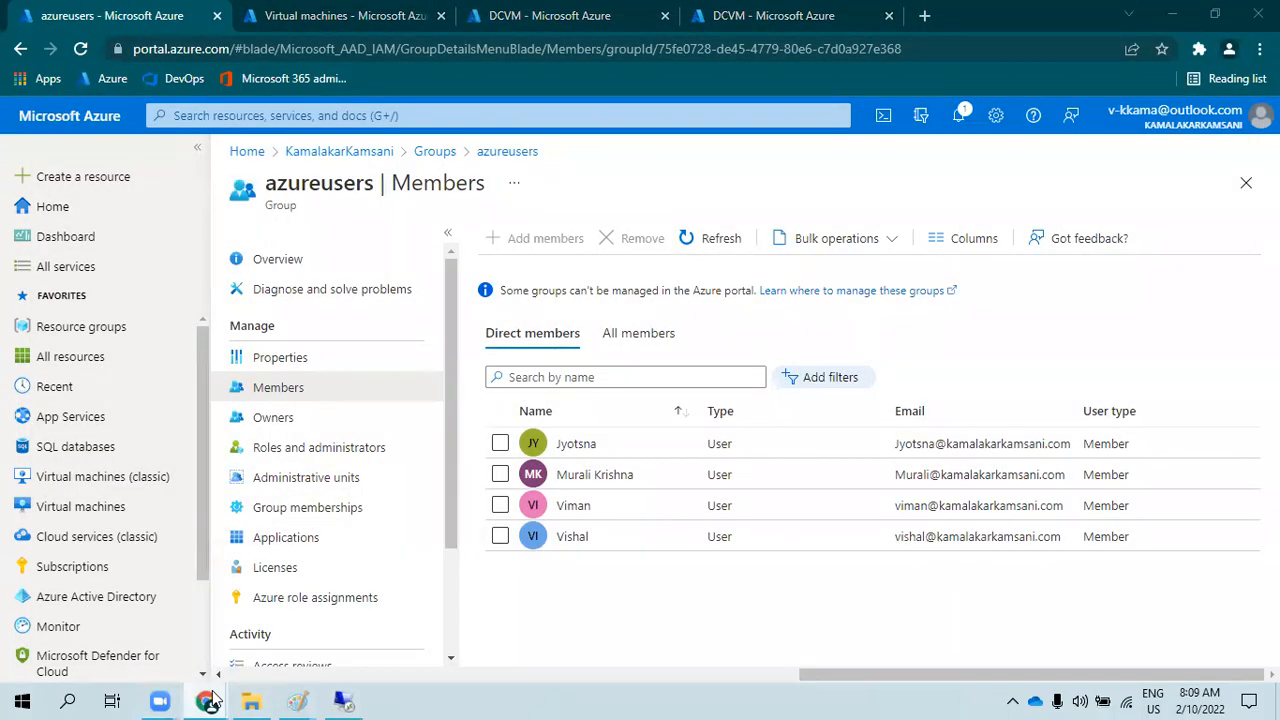
pyautogui.moveTo(207, 701)
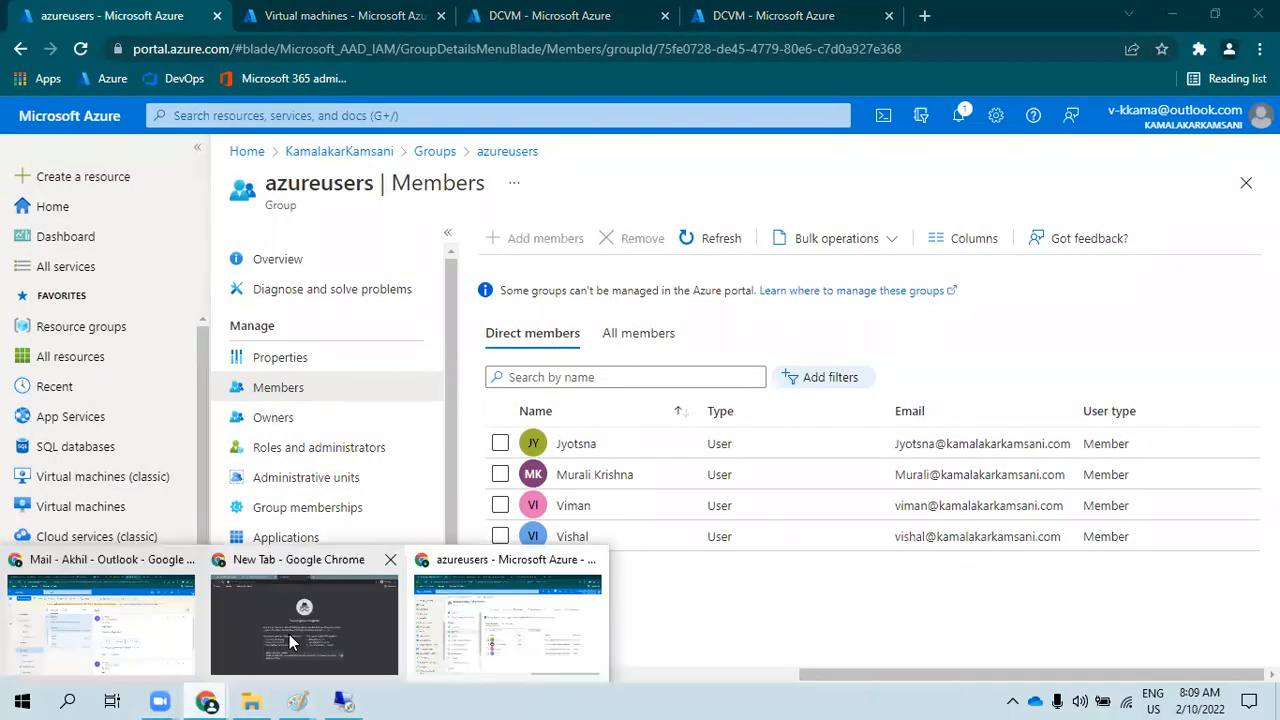
pyautogui.click(289, 634)
pyautogui.hotkey('ctrl', 'v')
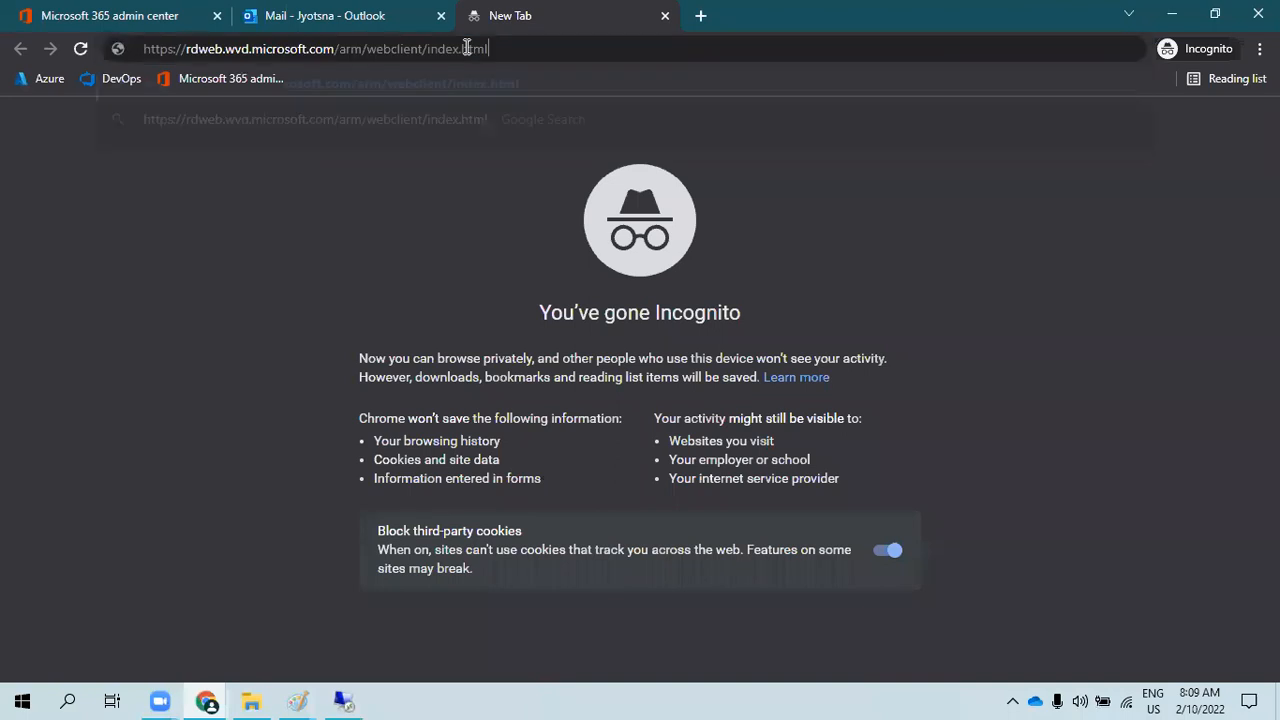
pyautogui.press('Return')
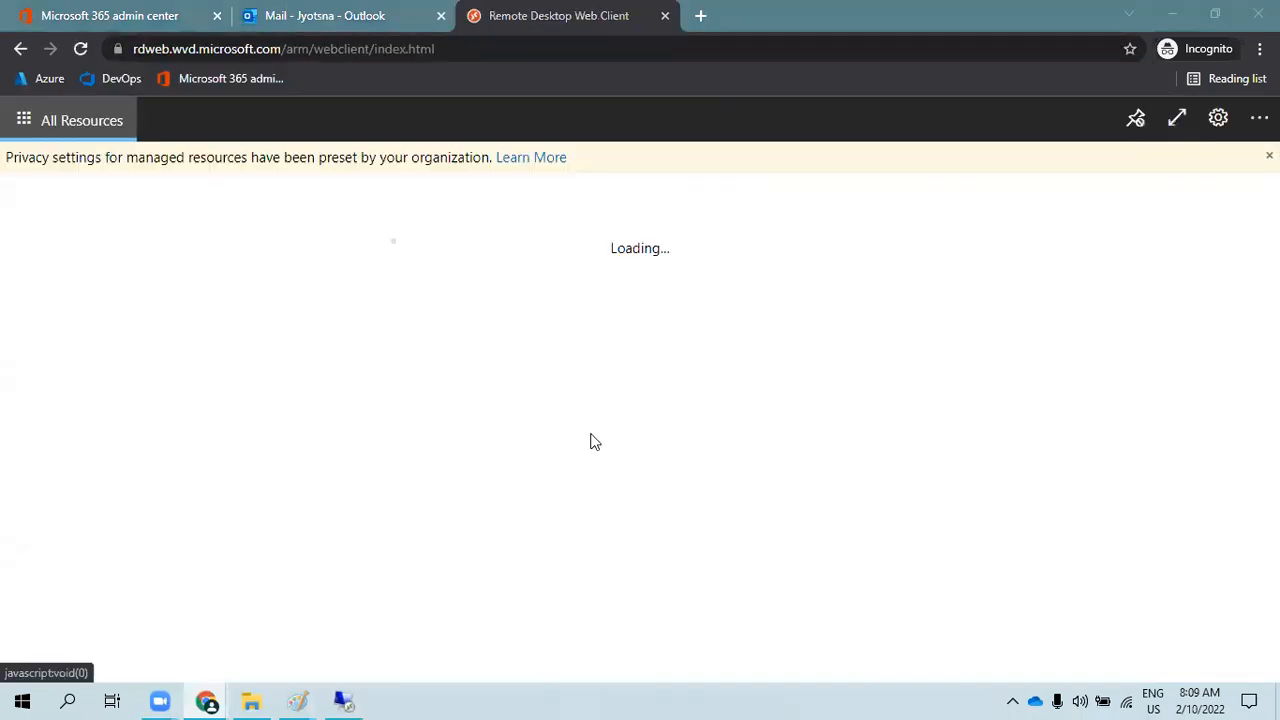
pyautogui.click(317, 22)
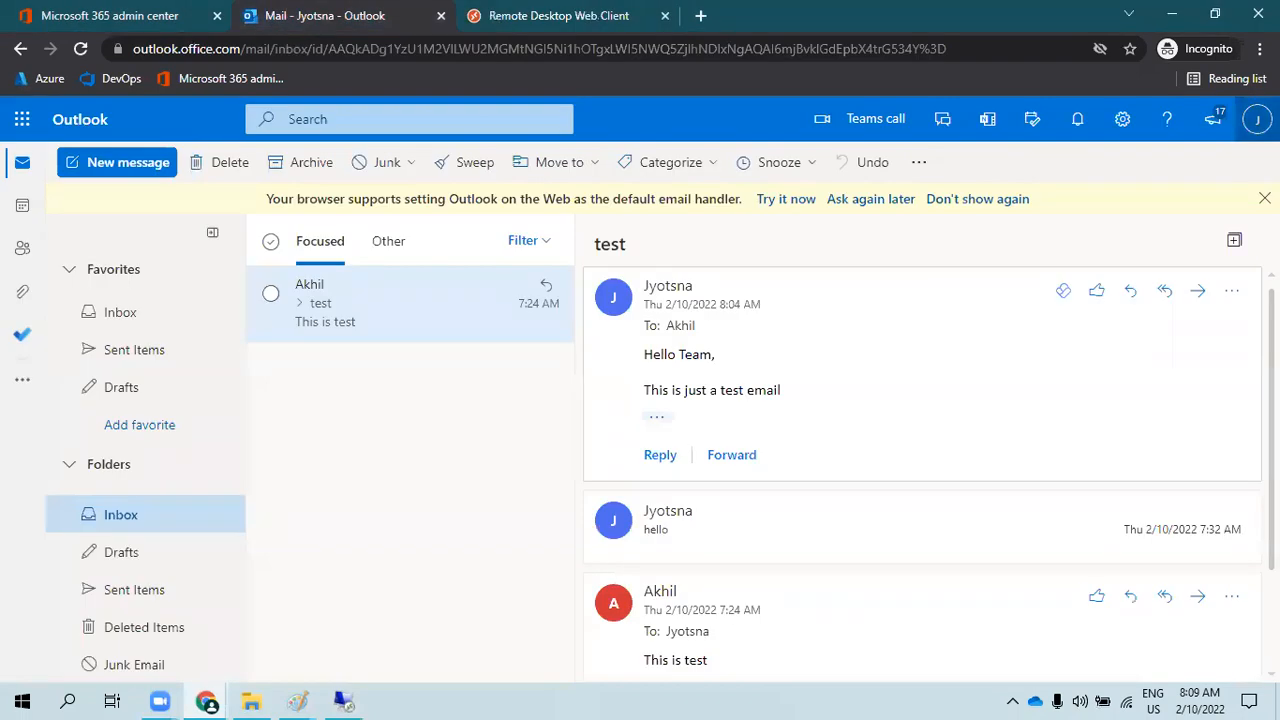
pyautogui.click(566, 20)
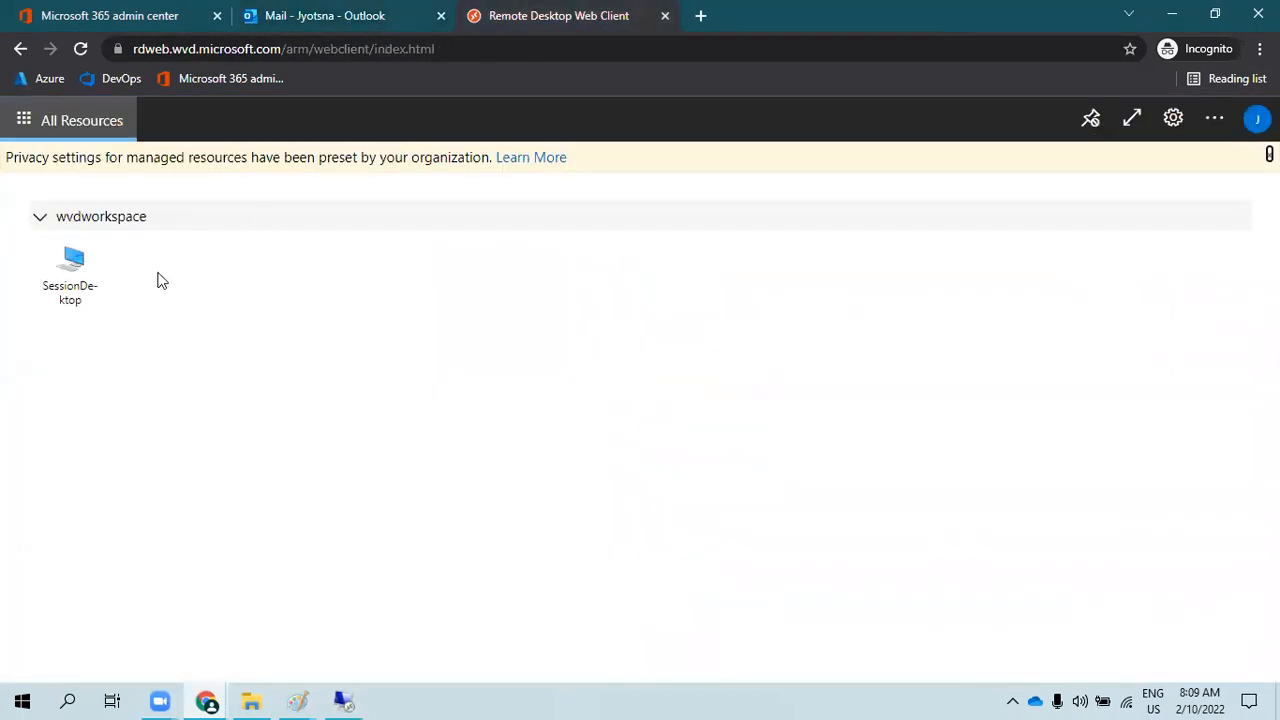
# - Launch SessionDesktop from wvdworkspace, allow clipboard, printer and file transfer access, and suppress this prompt for further connections
pyautogui.click(60, 277)
pyautogui.click(596, 461)
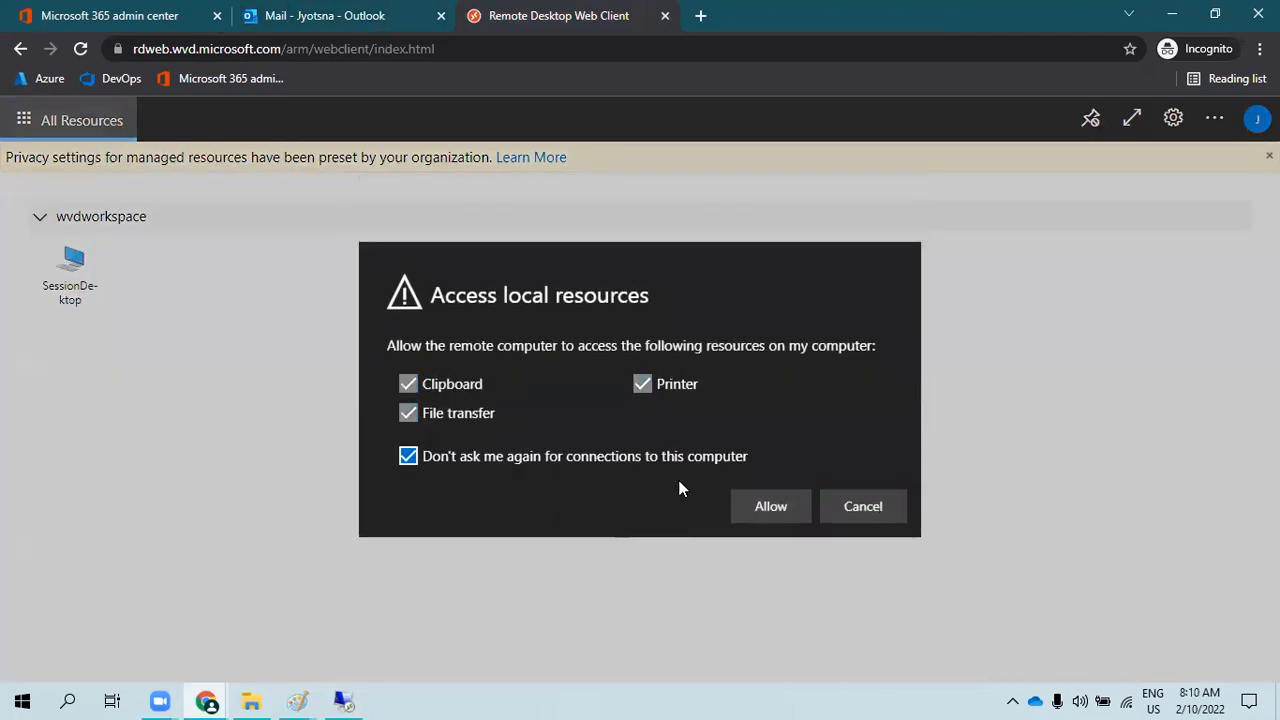
pyautogui.click(785, 510)
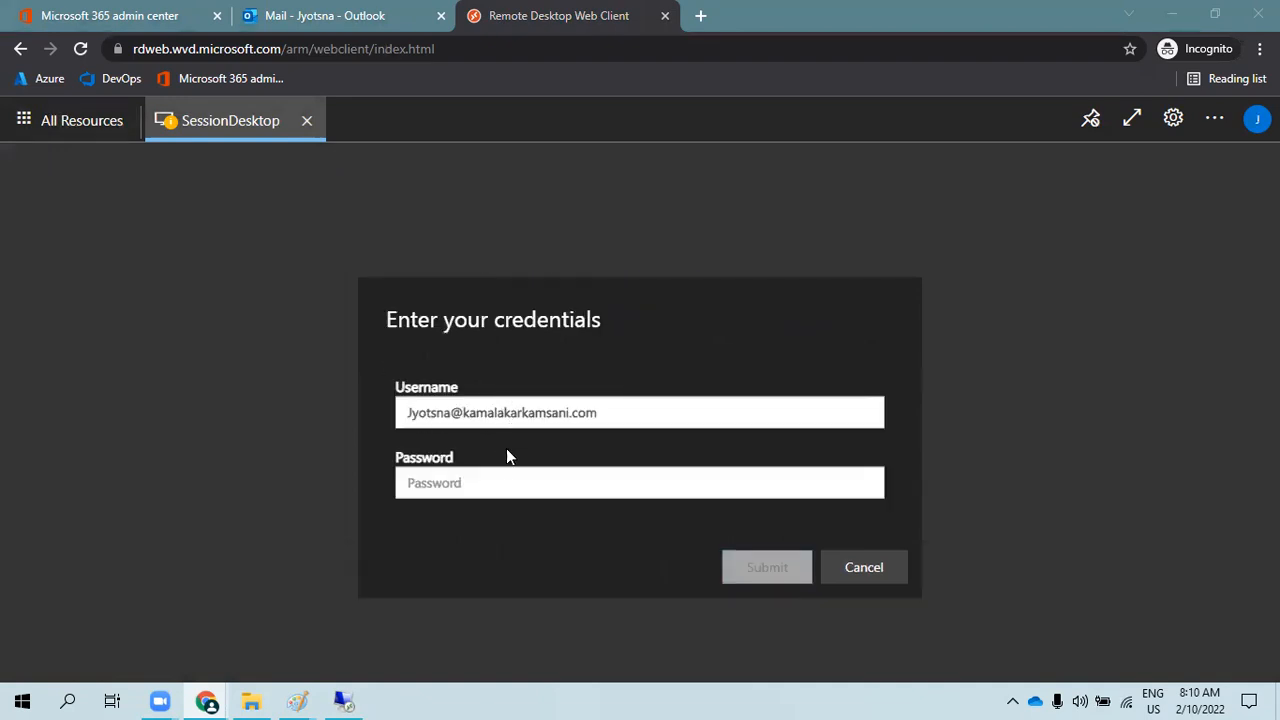
# - Sign in to SessionDesktop with the prefilled username and the account password, and show the session in full screen
pyautogui.moveTo(605, 412); pyautogui.dragTo(423, 412)
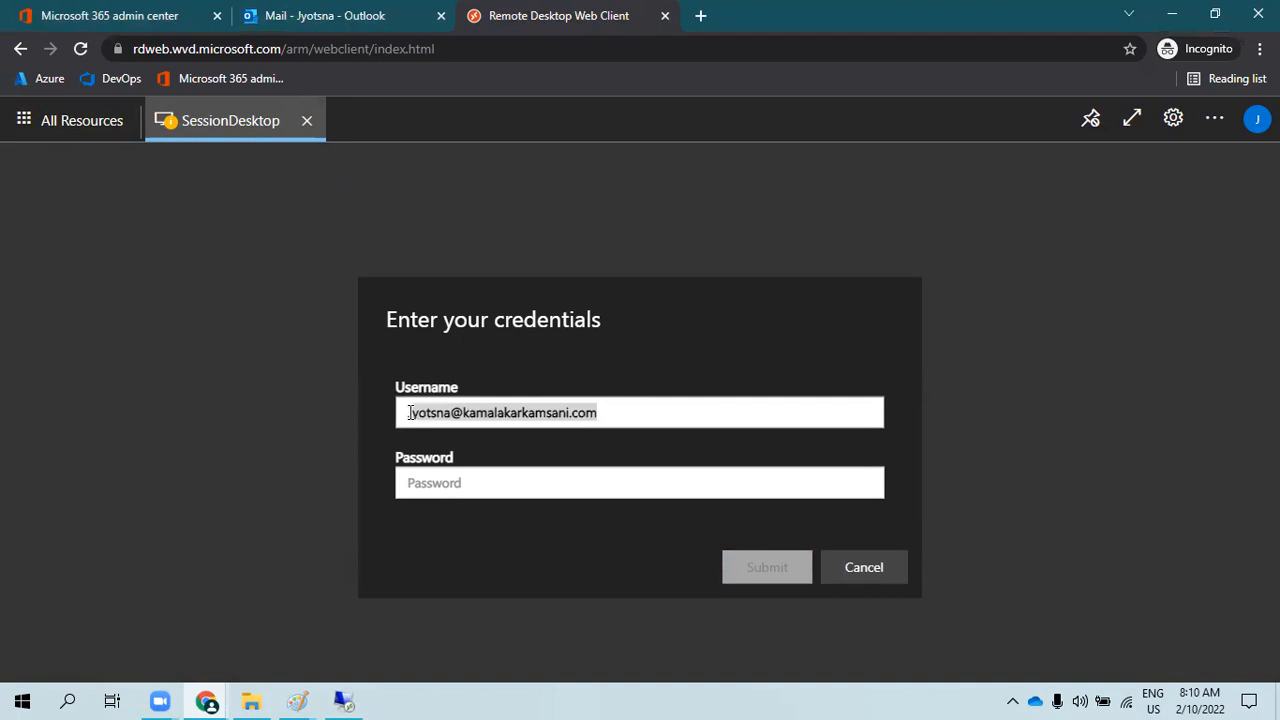
pyautogui.click(472, 482)
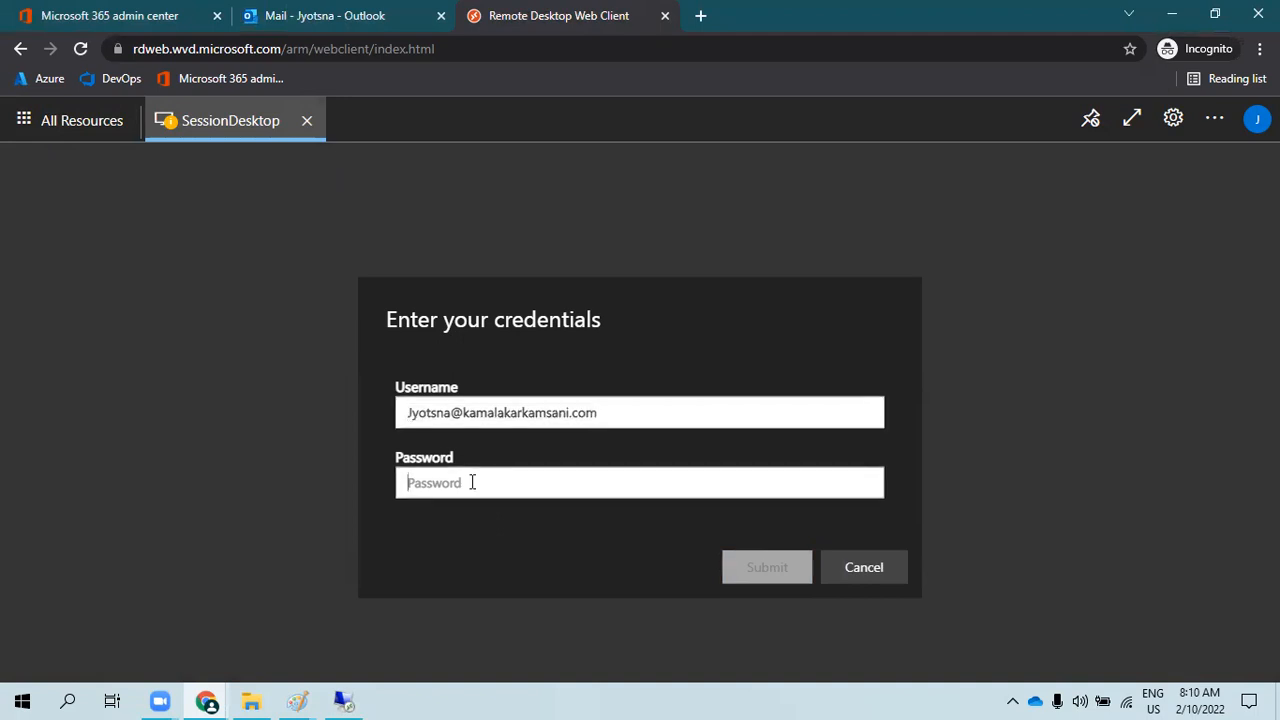
pyautogui.write('••')
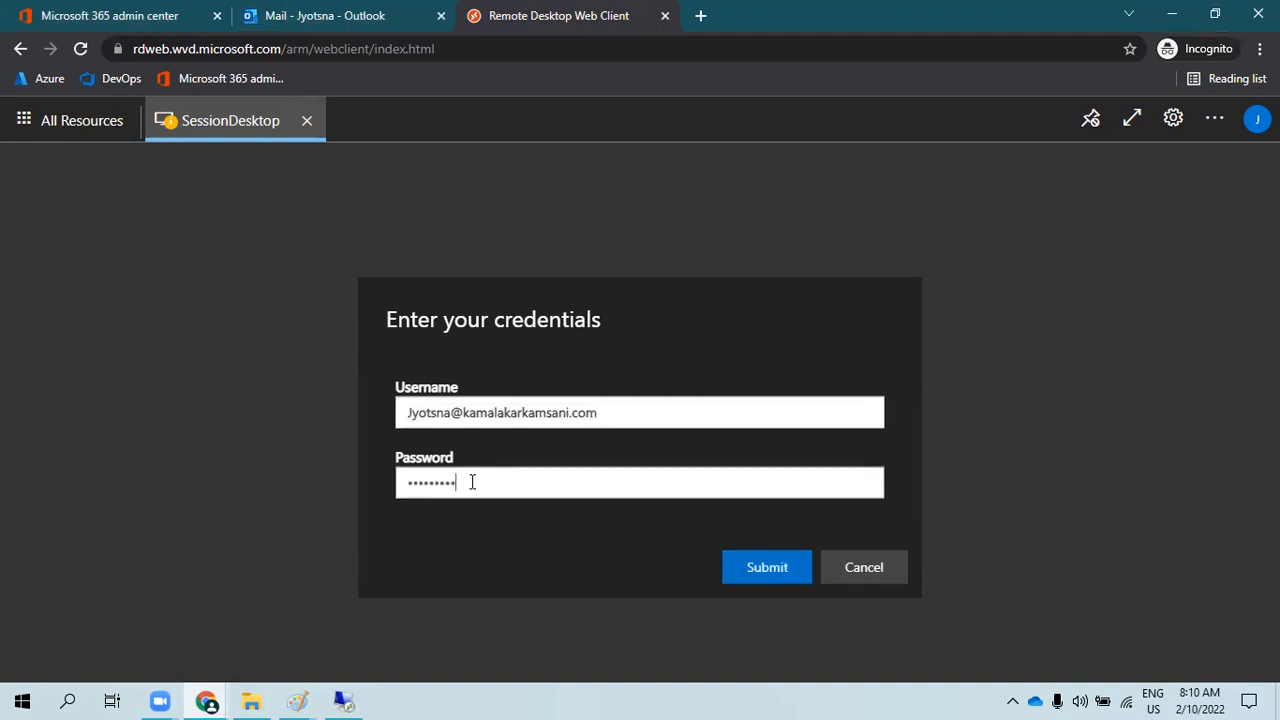
pyautogui.press('Return')
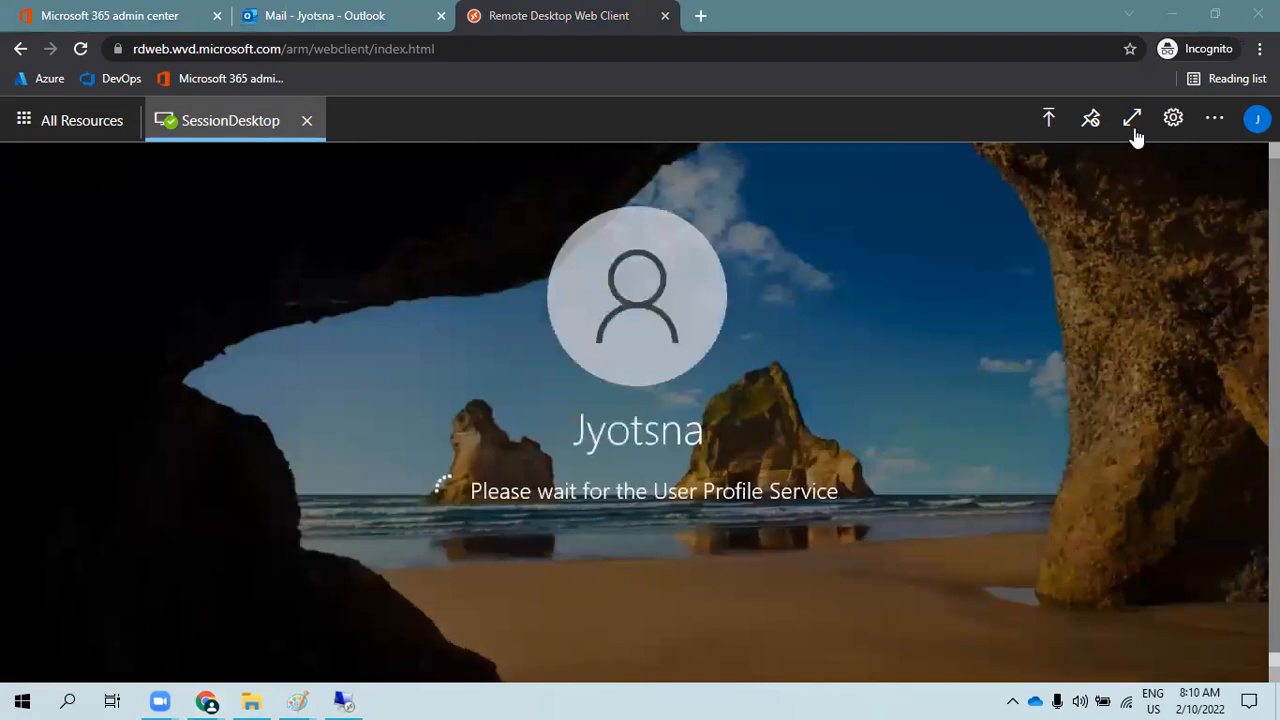
pyautogui.click(1132, 120)
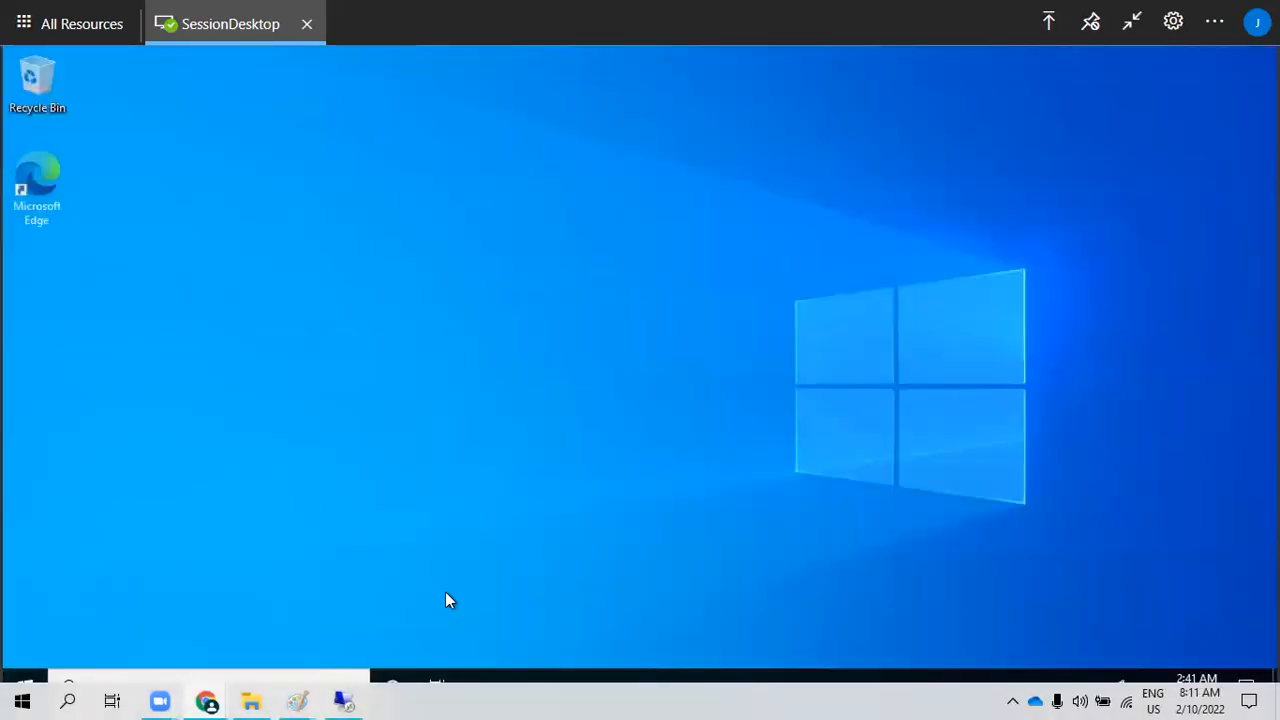
# - Look over the Office apps available in the remote session and refresh its desktop
pyautogui.rightClick(709, 316)
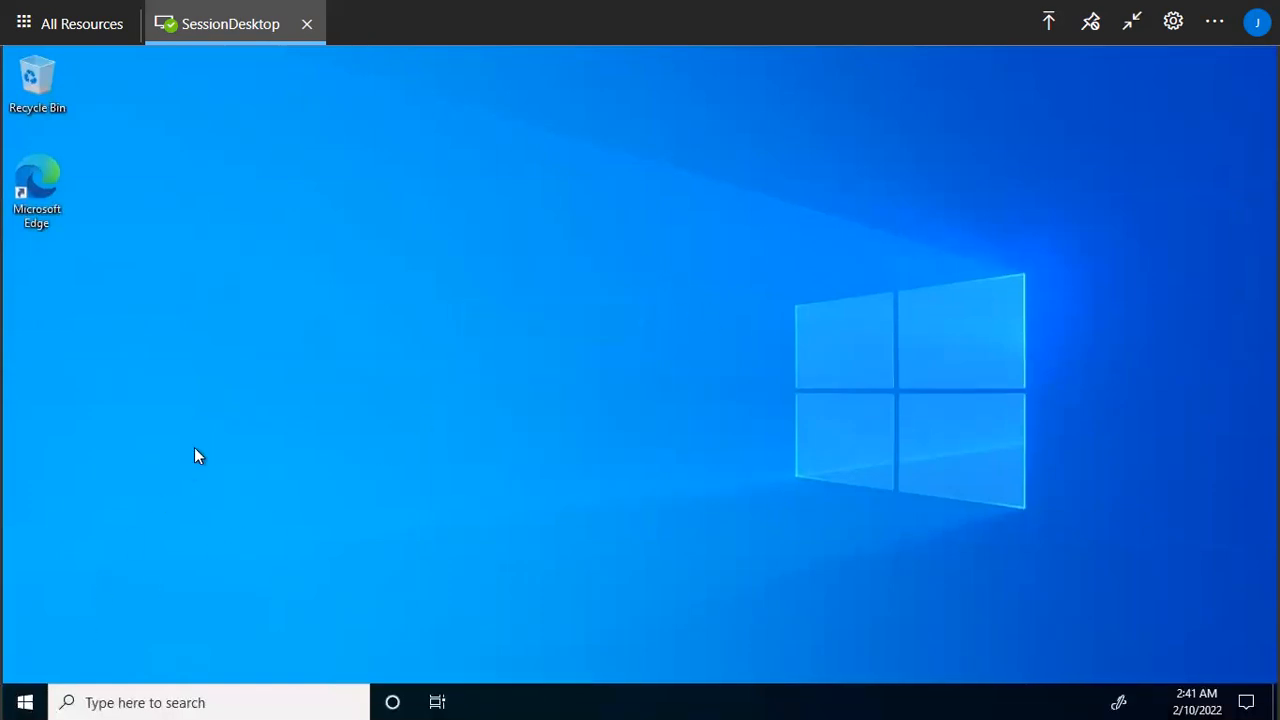
pyautogui.click(26, 702)
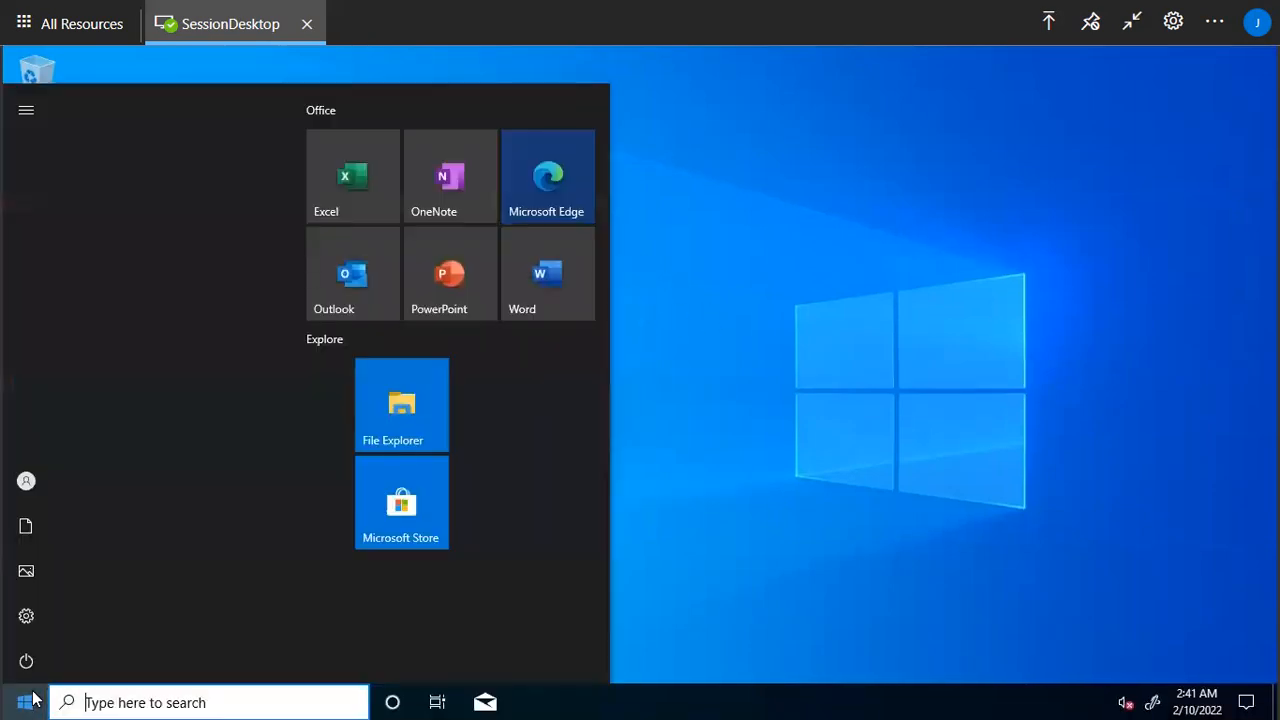
pyautogui.click(799, 292)
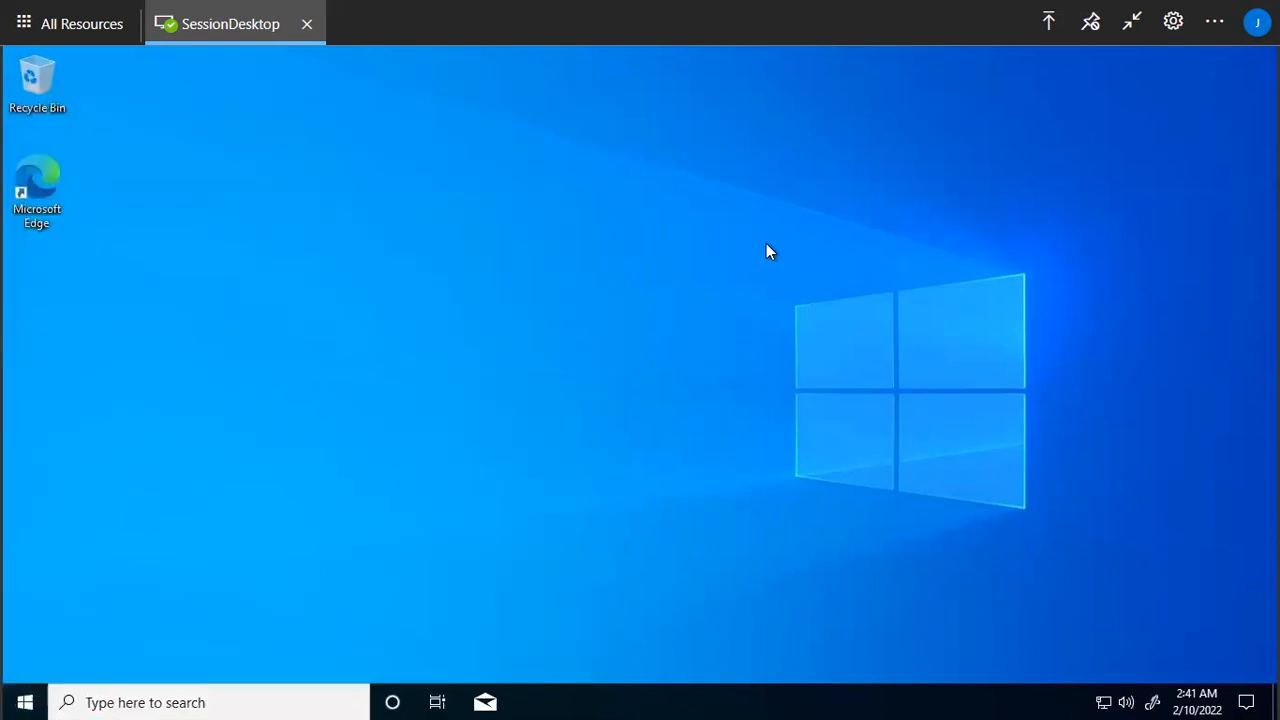
pyautogui.rightClick(766, 245)
pyautogui.click(622, 287)
pyautogui.rightClick(474, 194)
pyautogui.click(346, 248)
pyautogui.rightClick(458, 196)
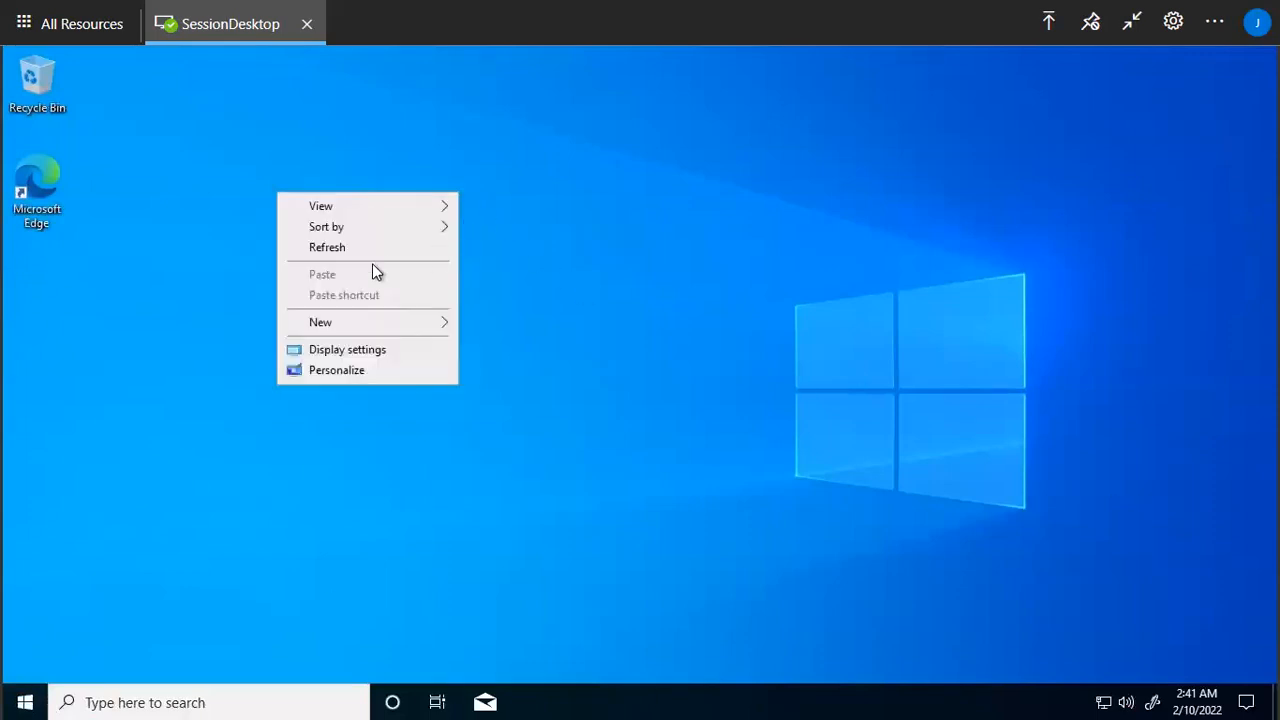
pyautogui.click(340, 247)
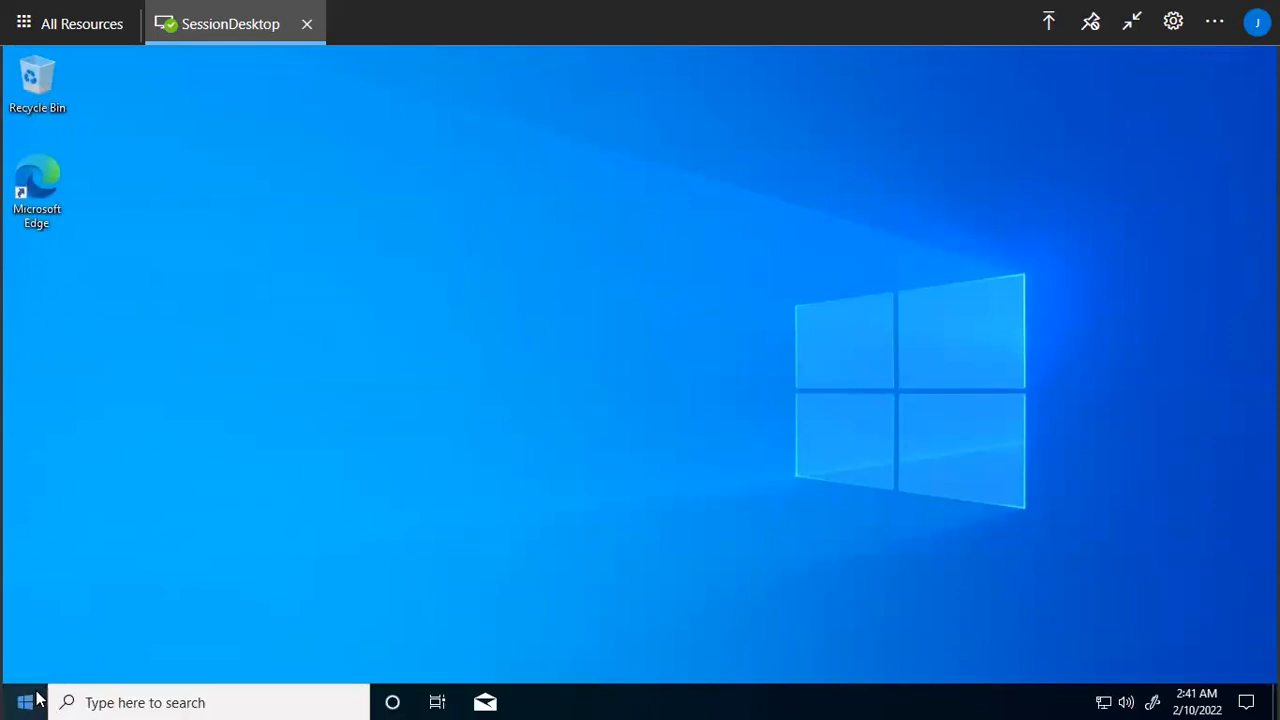
# - Launch Outlook and Microsoft Teams in the remote session and refresh the desktop while they load
pyautogui.click(36, 699)
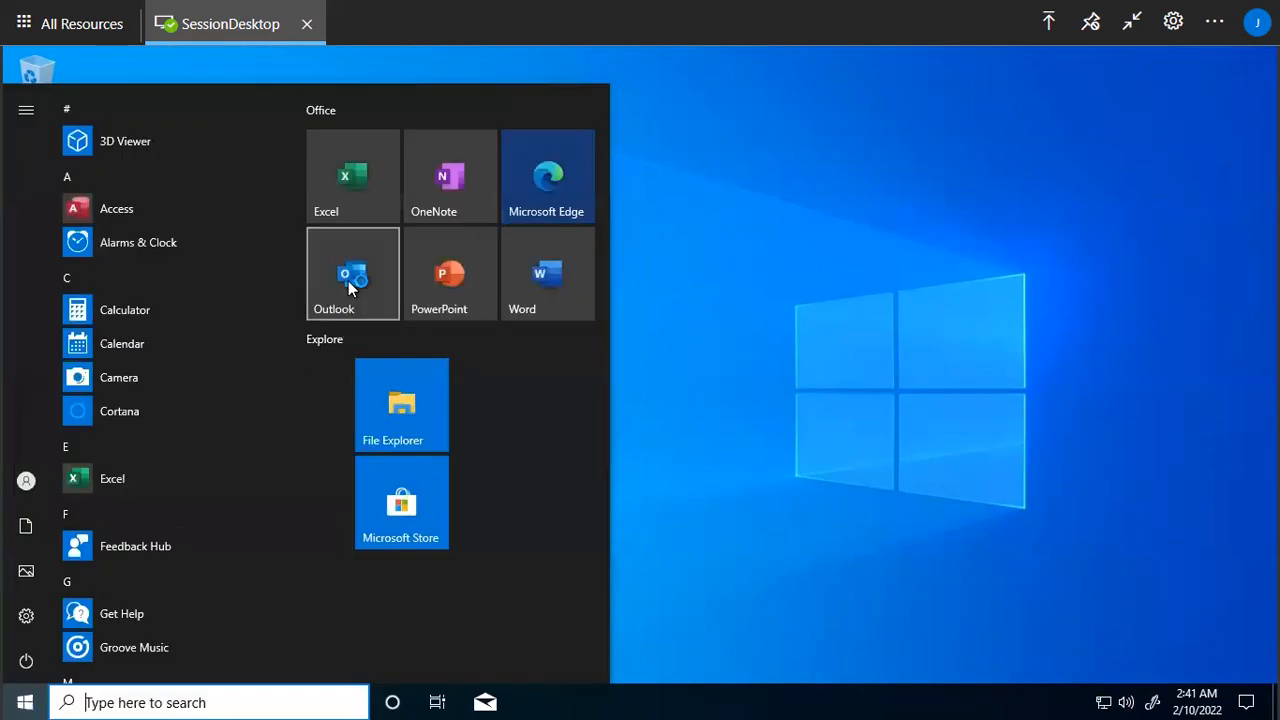
pyautogui.click(349, 285)
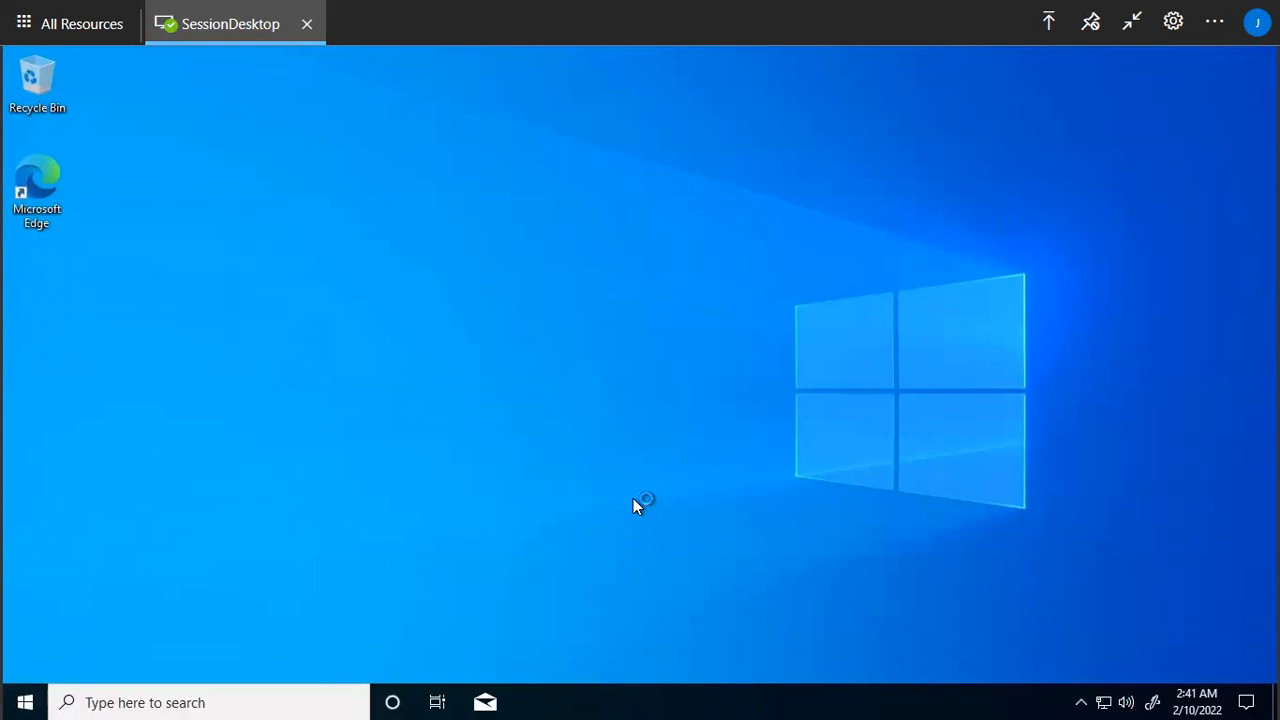
pyautogui.click(24, 702)
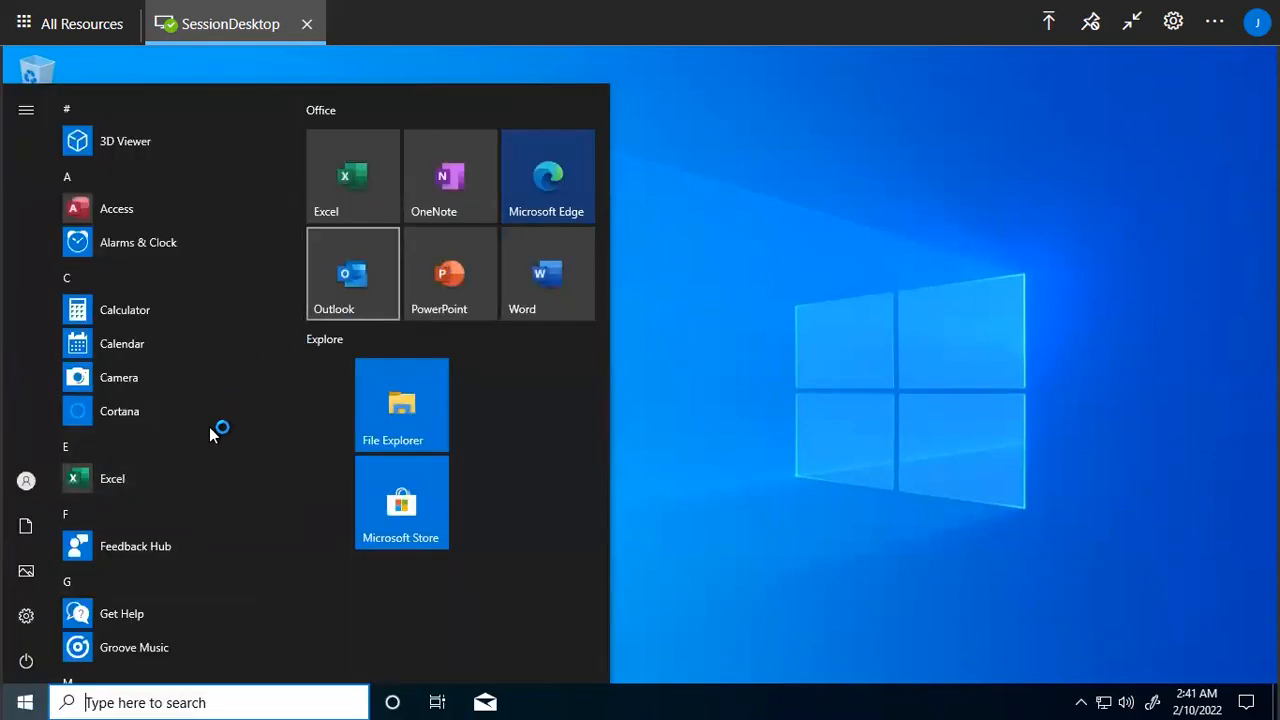
pyautogui.scroll(-8, 177, 537)
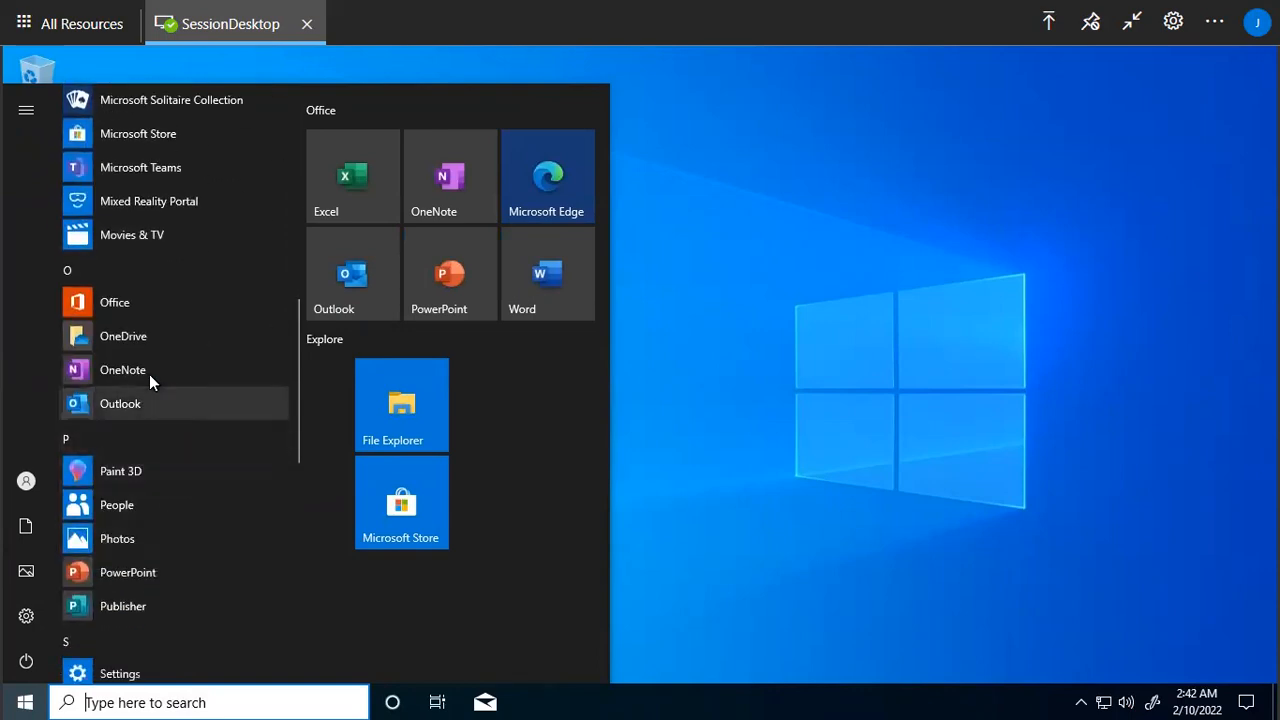
pyautogui.scroll(3, 149, 374)
pyautogui.click(130, 318)
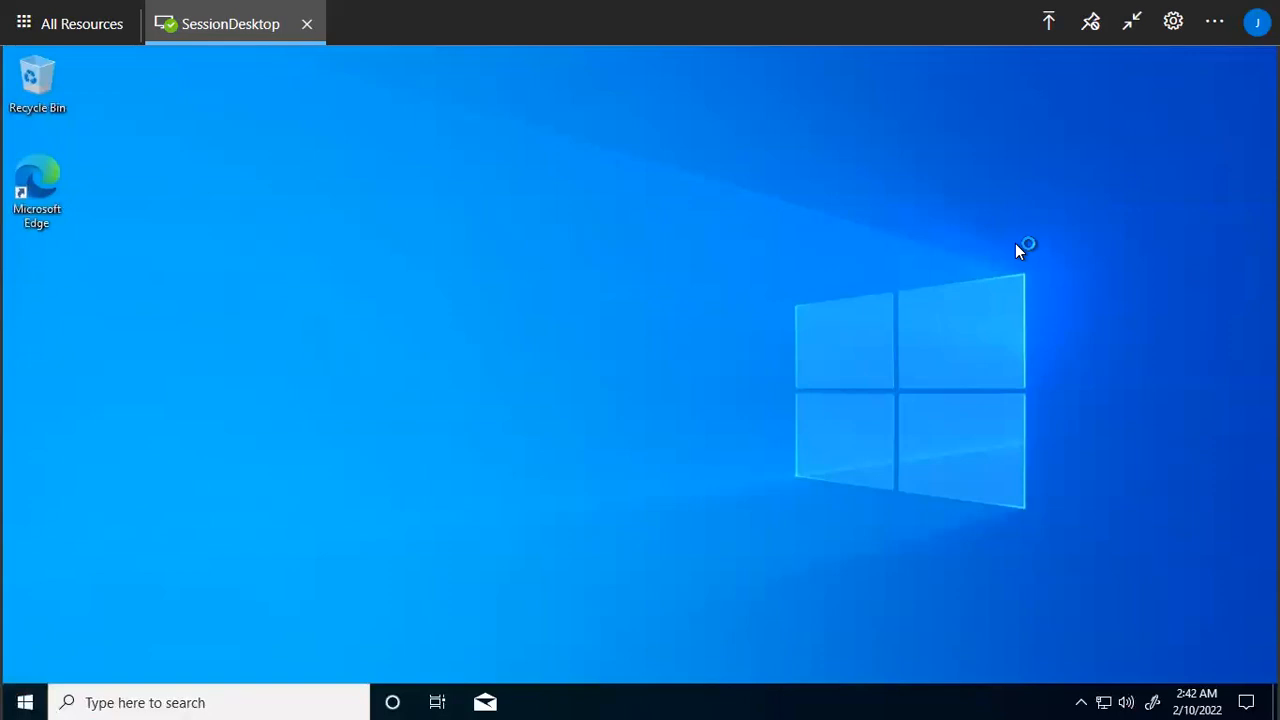
pyautogui.rightClick(1015, 245)
pyautogui.click(927, 297)
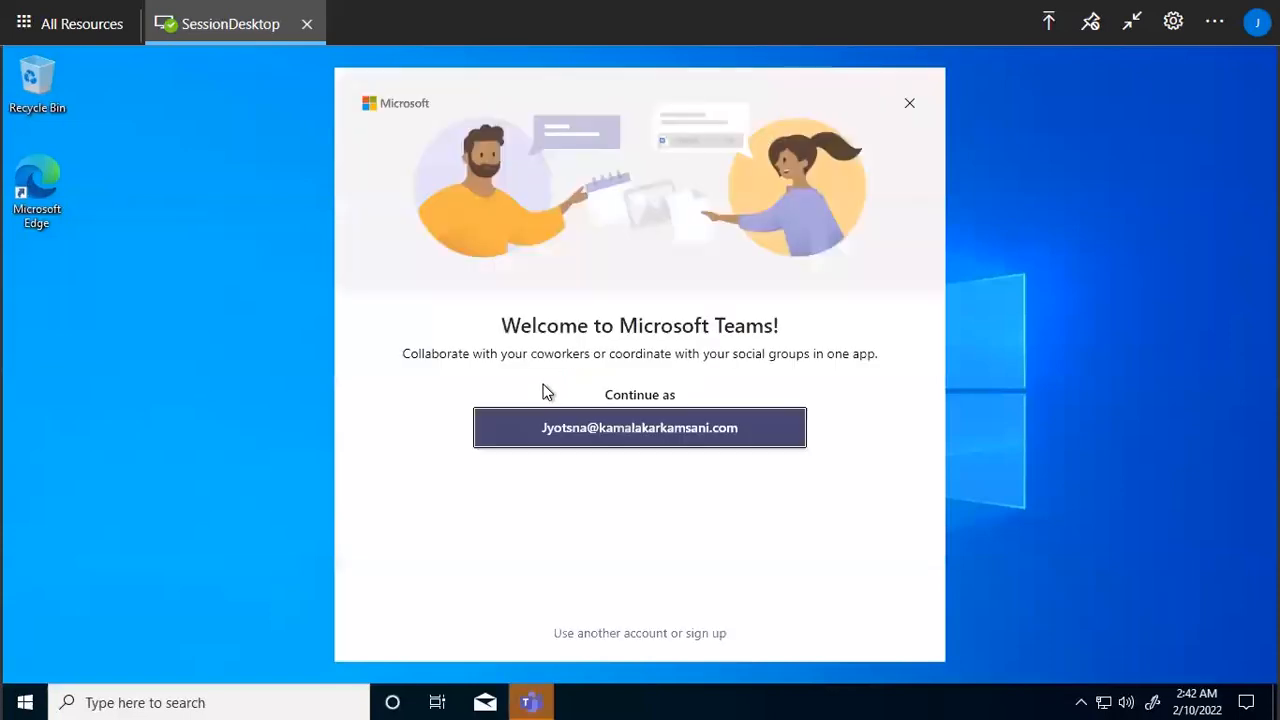
# - Continue in Teams as the test user, connect the suggested mailbox in Outlook, and submit the account password
pyautogui.click(601, 429)
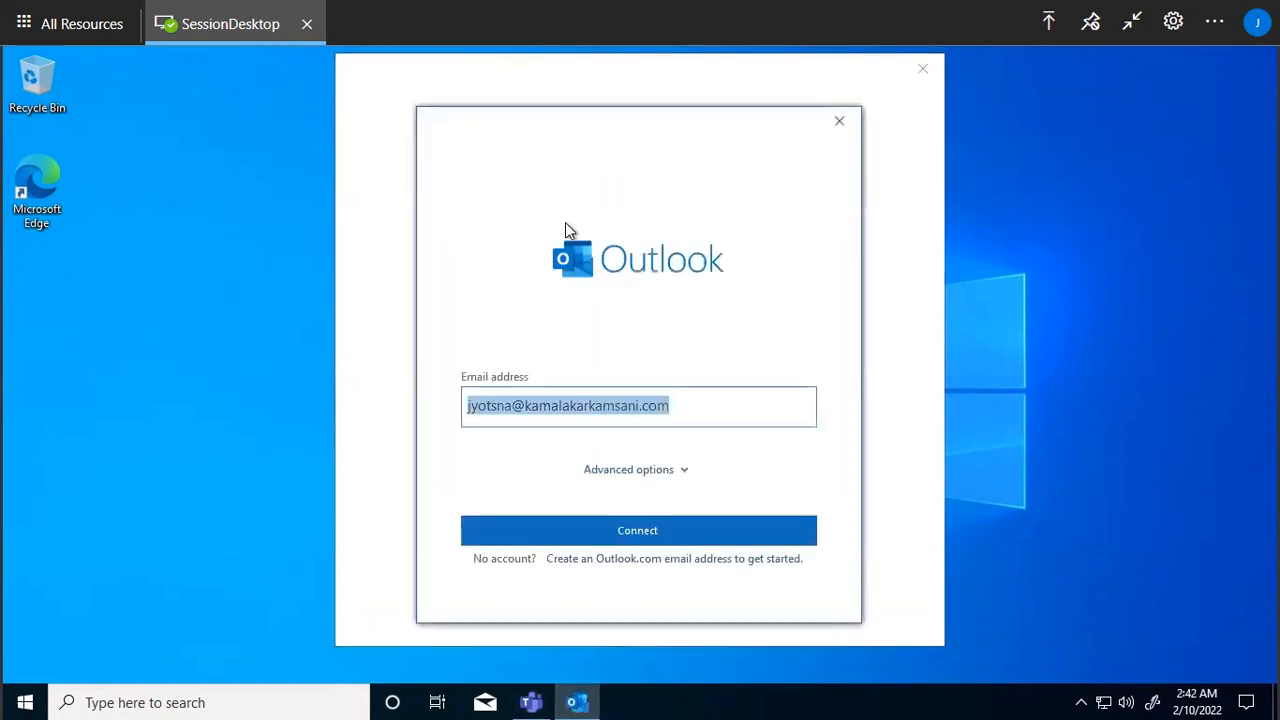
pyautogui.click(622, 536)
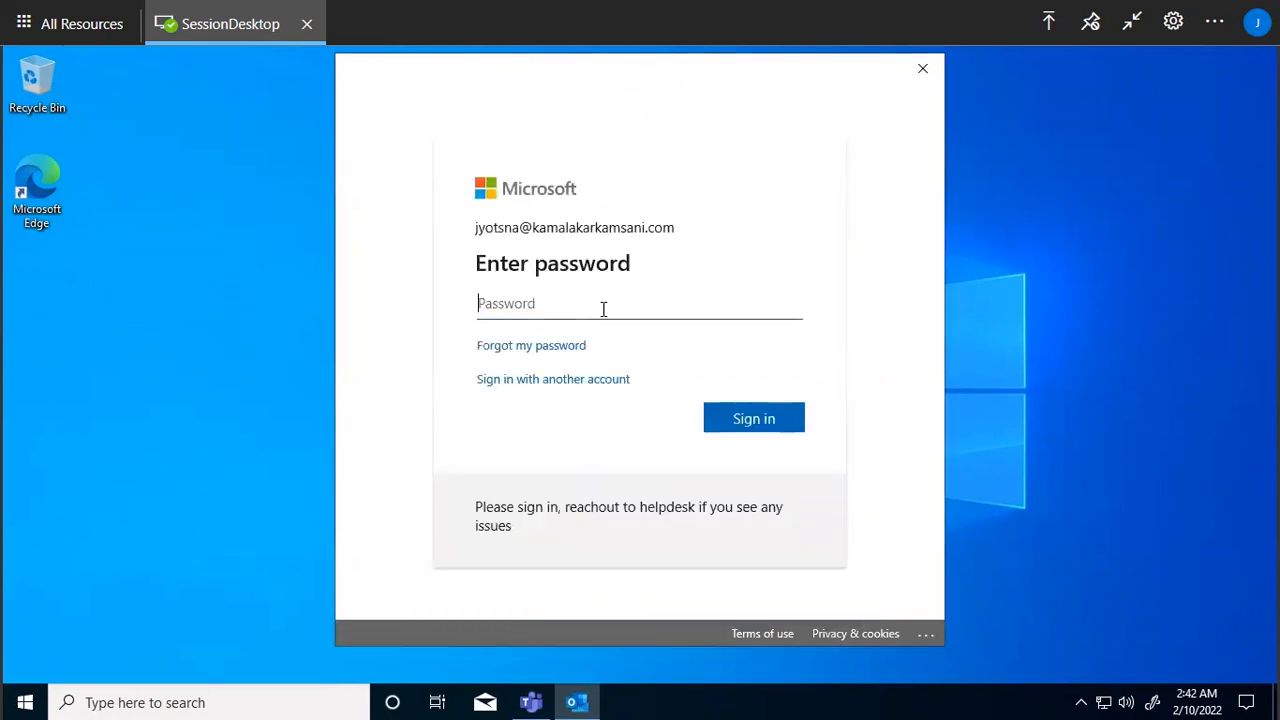
pyautogui.write('••')
pyautogui.press('Return')
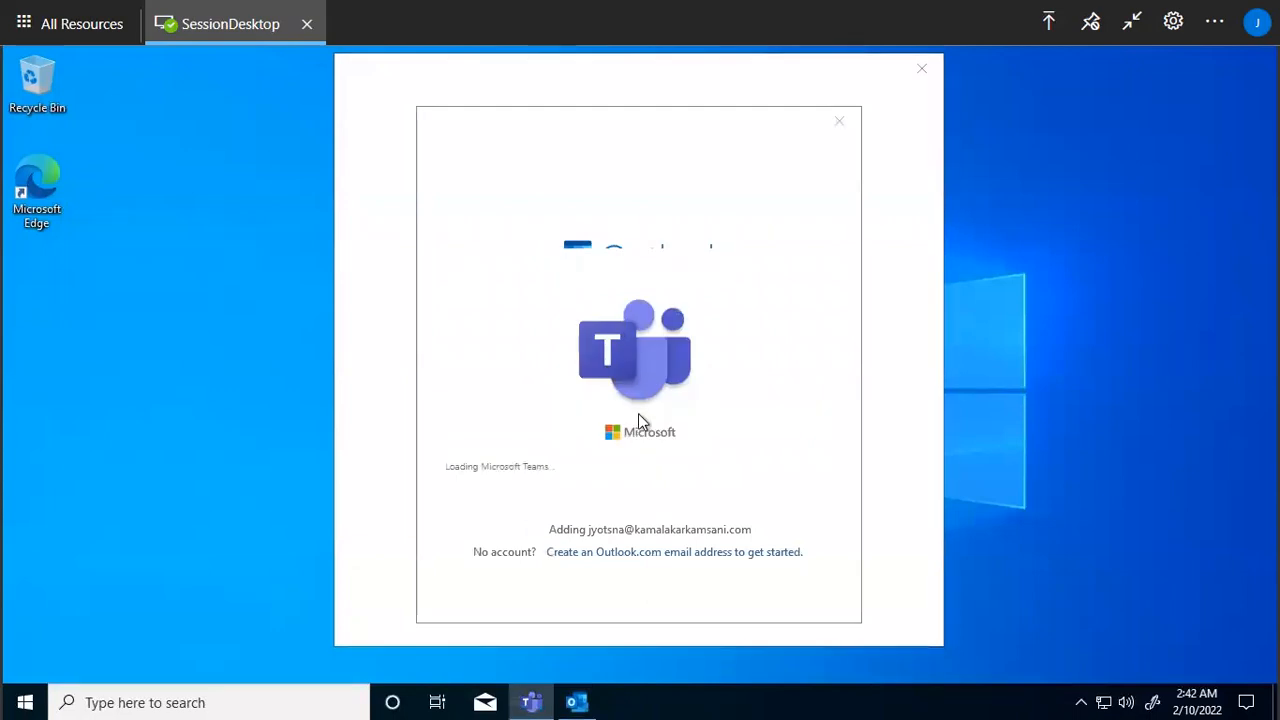
# - Return to Outlook's sign-in prompt and submit the test user's account password
pyautogui.click(576, 701)
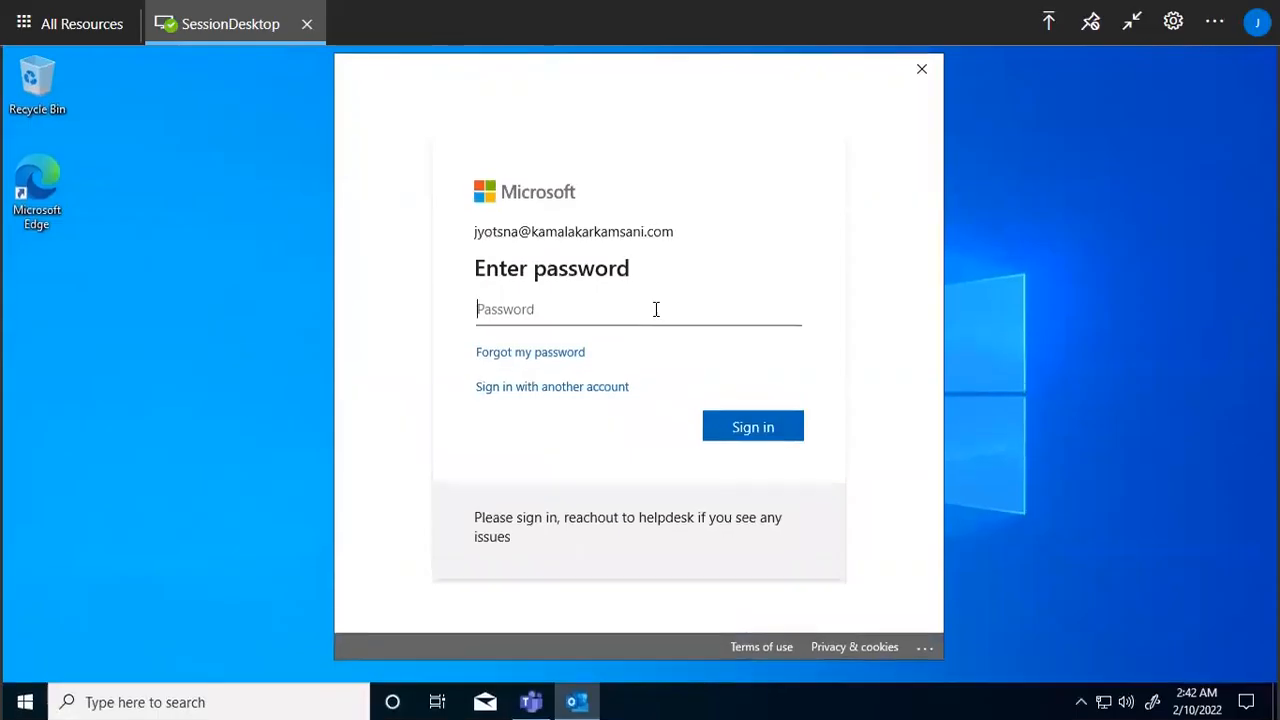
pyautogui.write('•••••••••')
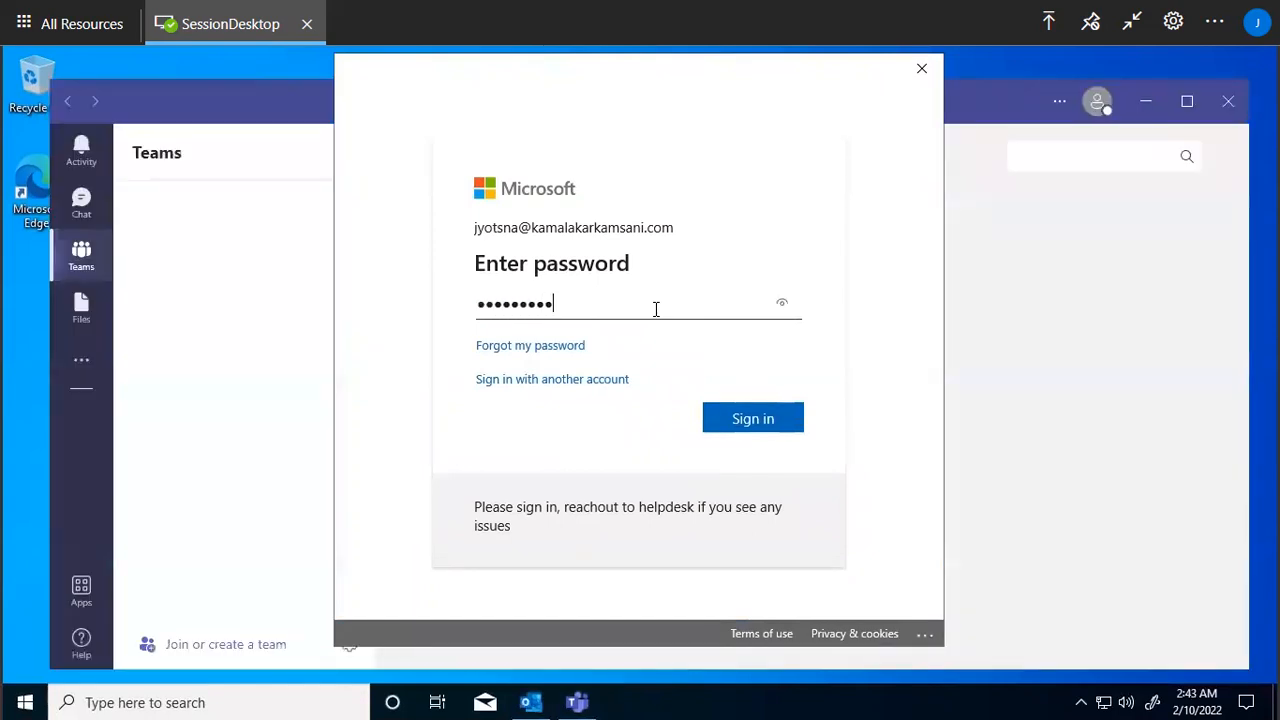
pyautogui.write('•••')
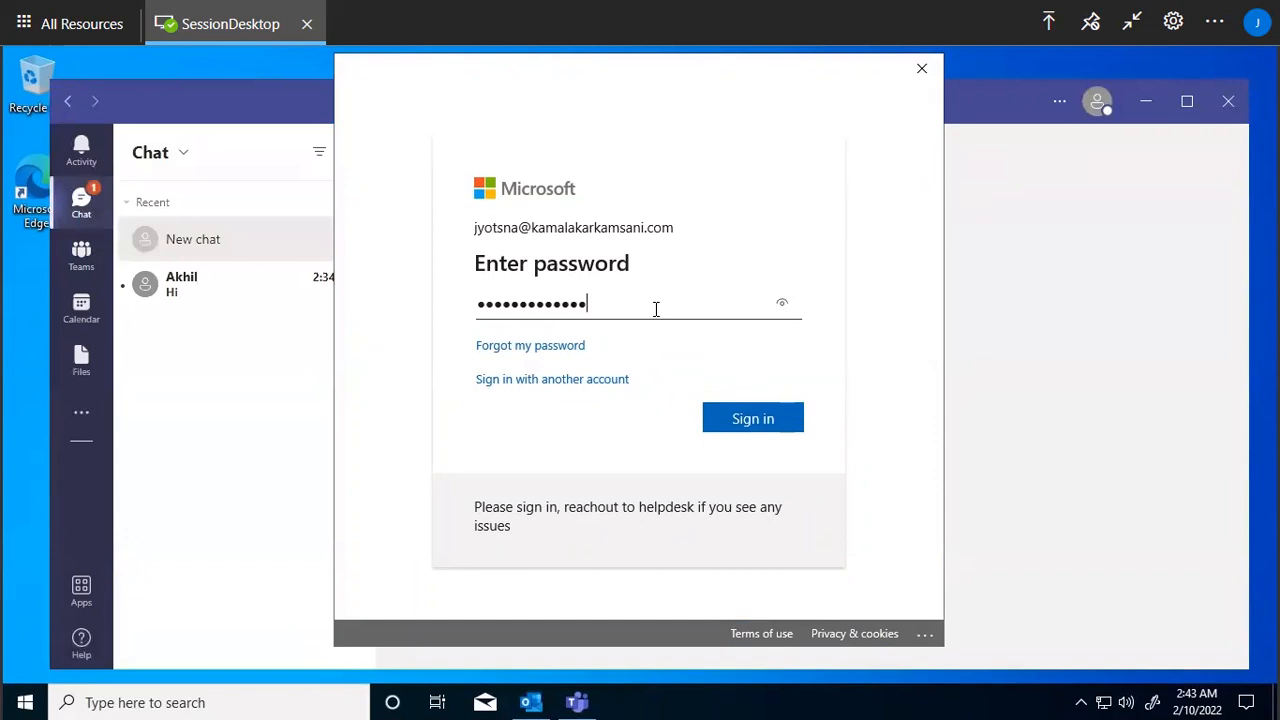
pyautogui.press('Return')
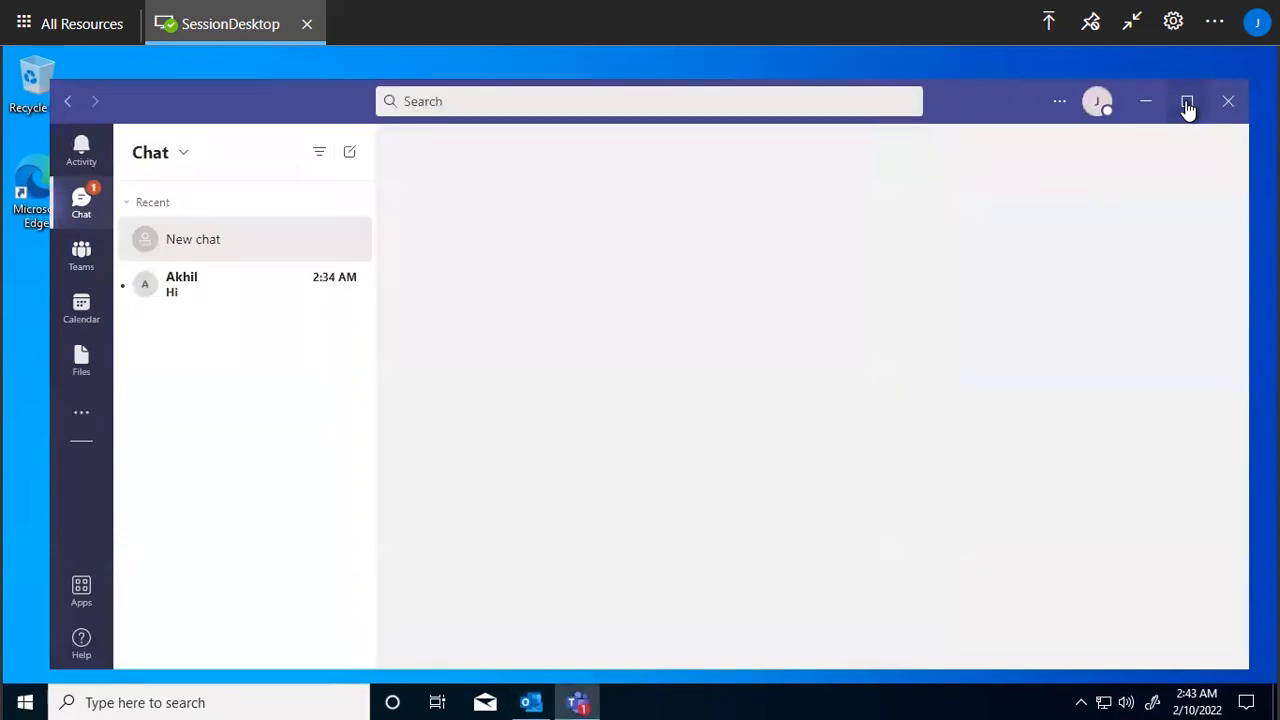
# - Maximize Teams, open the recent chat, dismiss the mobile app prompt, and send the reply "Hello"
pyautogui.click(1188, 103)
pyautogui.click(155, 262)
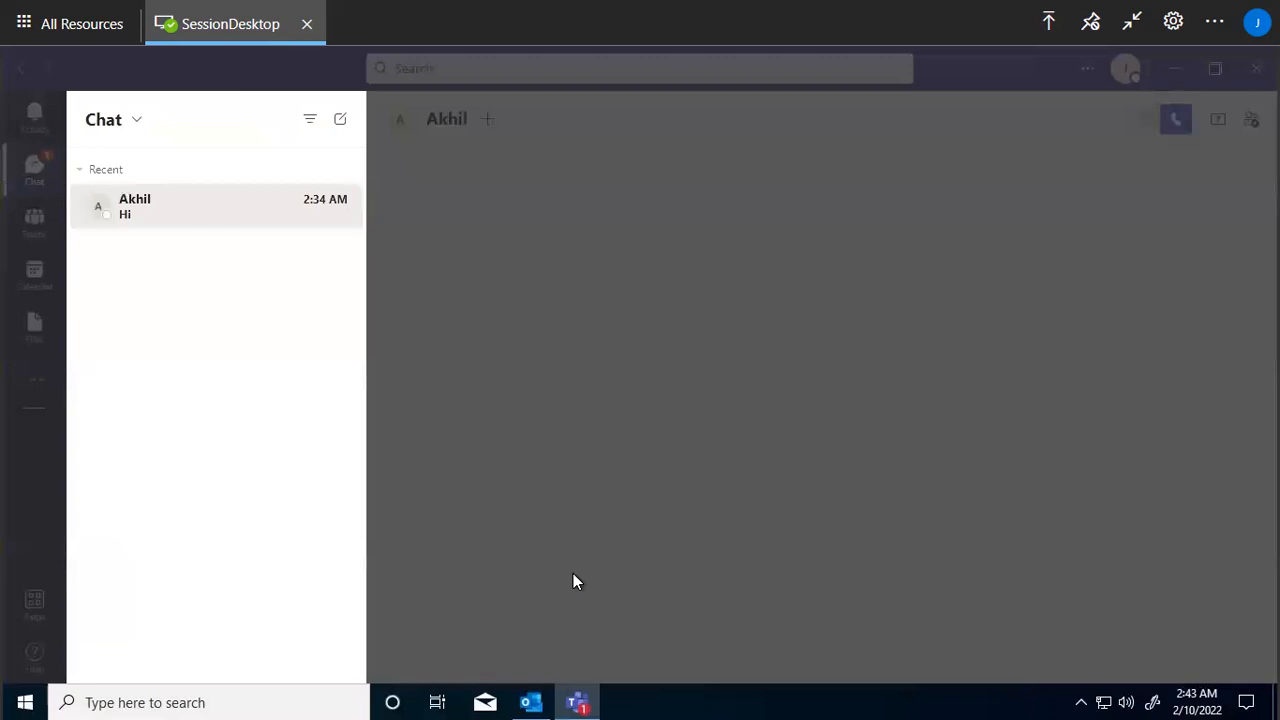
pyautogui.click(620, 292)
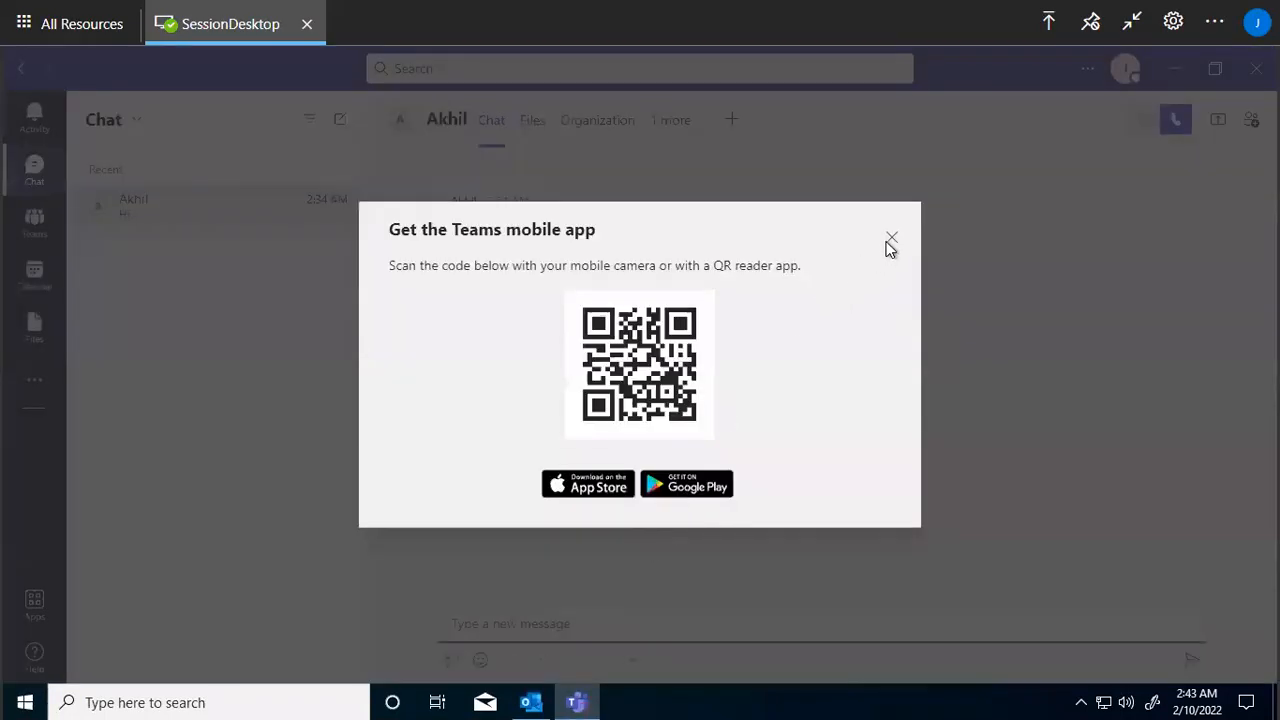
pyautogui.click(890, 242)
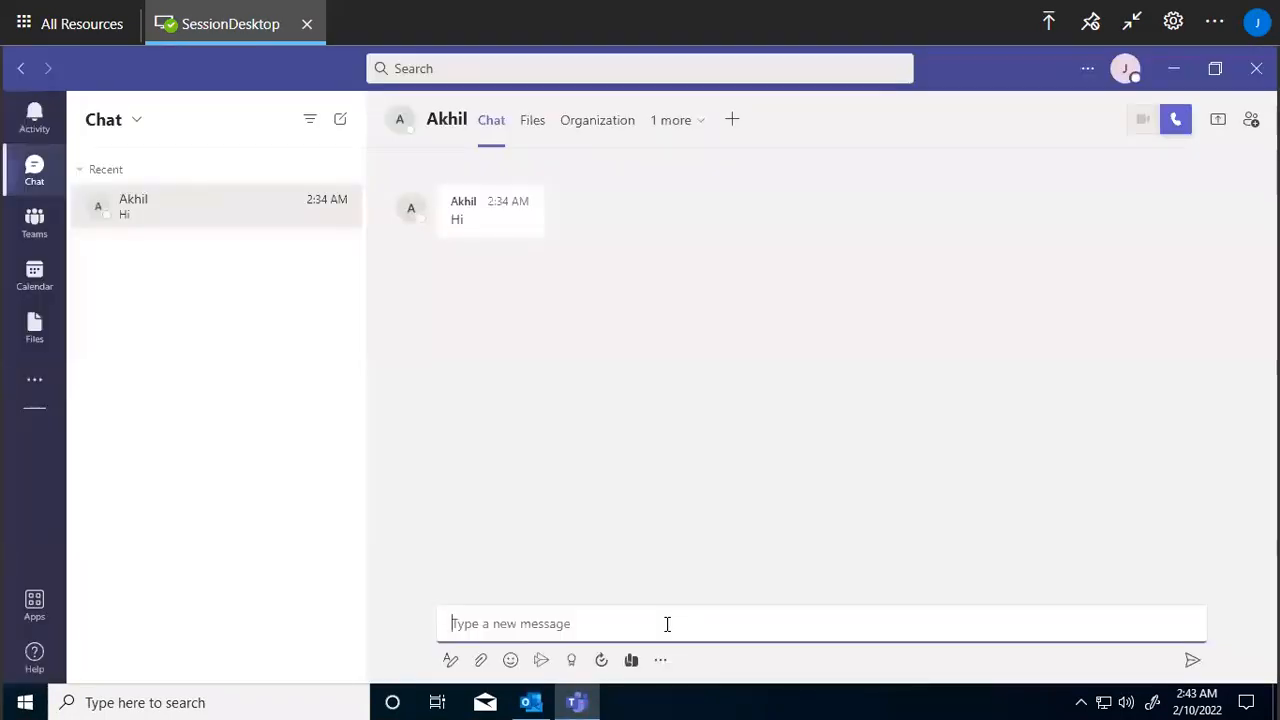
pyautogui.write('Hello')
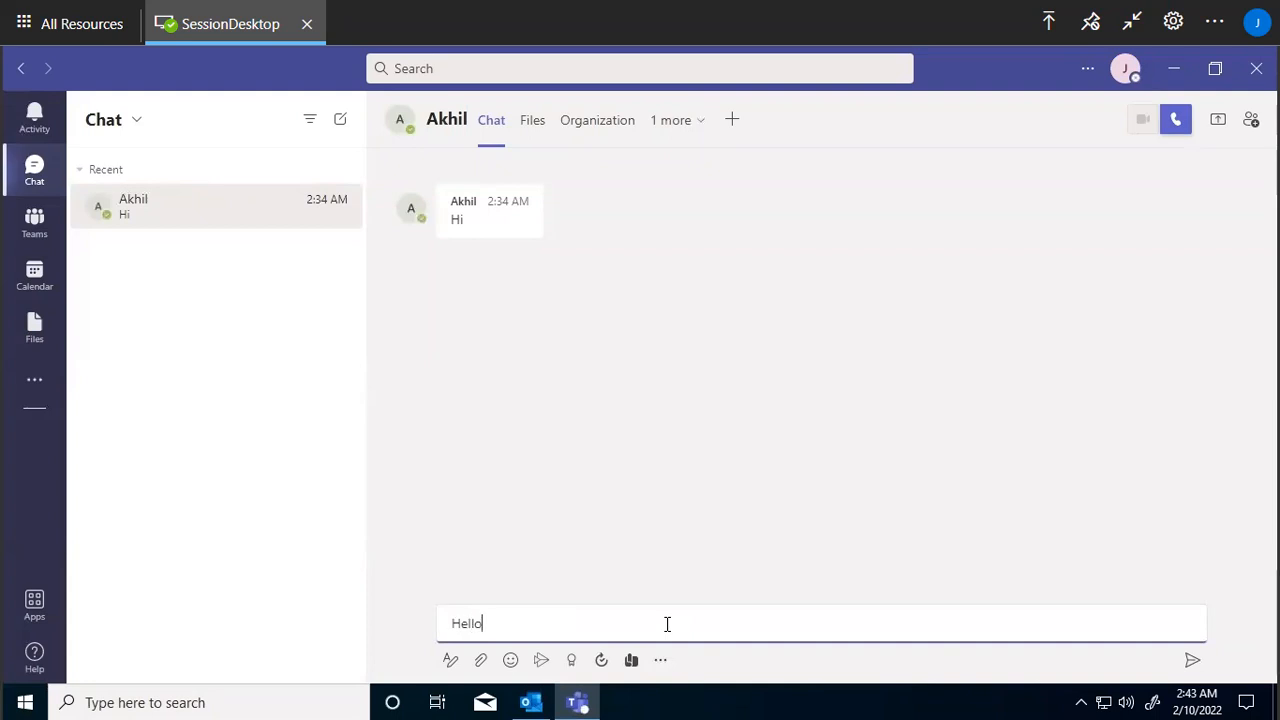
pyautogui.press('Return')
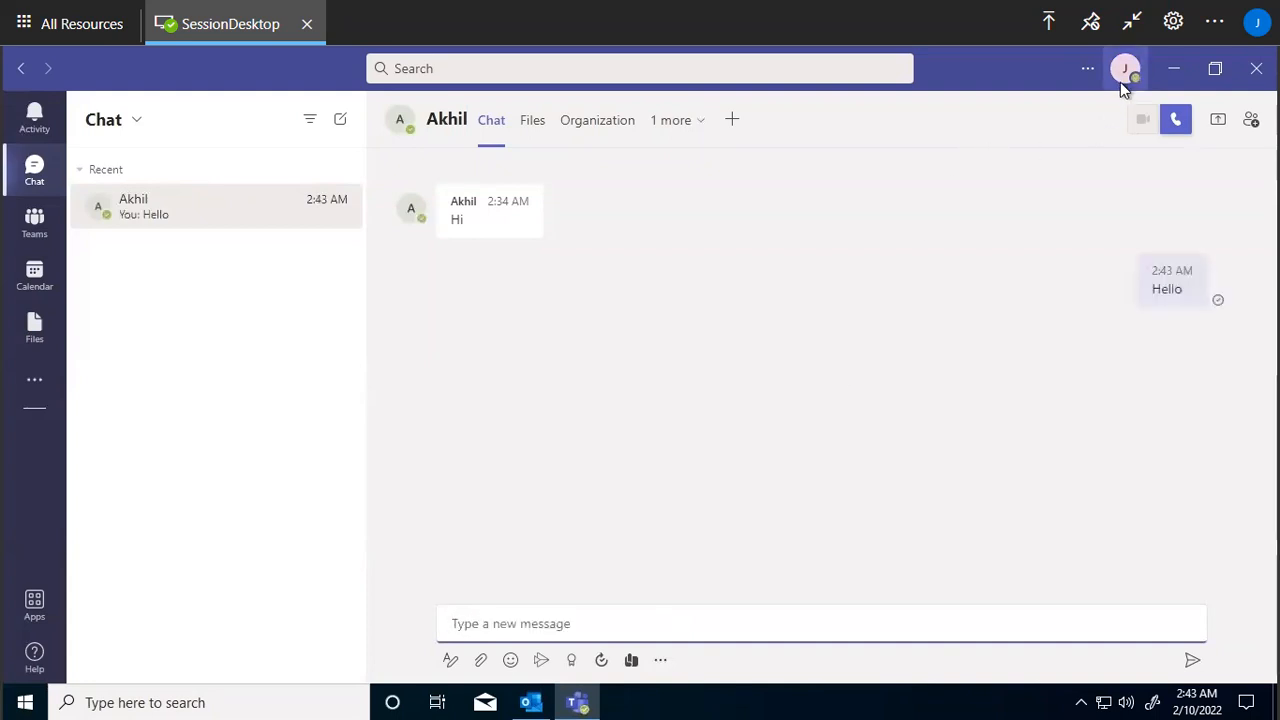
# - Complete the test user's Outlook account setup, leaving the Outlook Mobile setup option selected
pyautogui.click(530, 702)
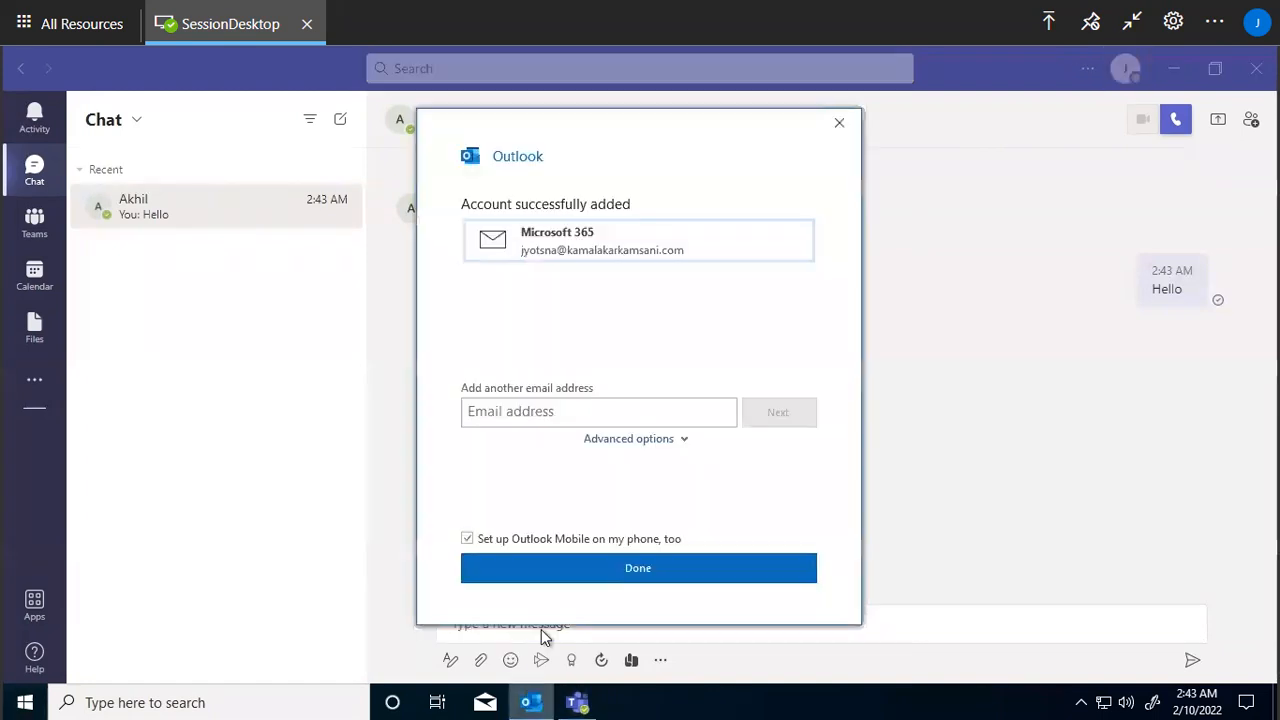
pyautogui.click(612, 565)
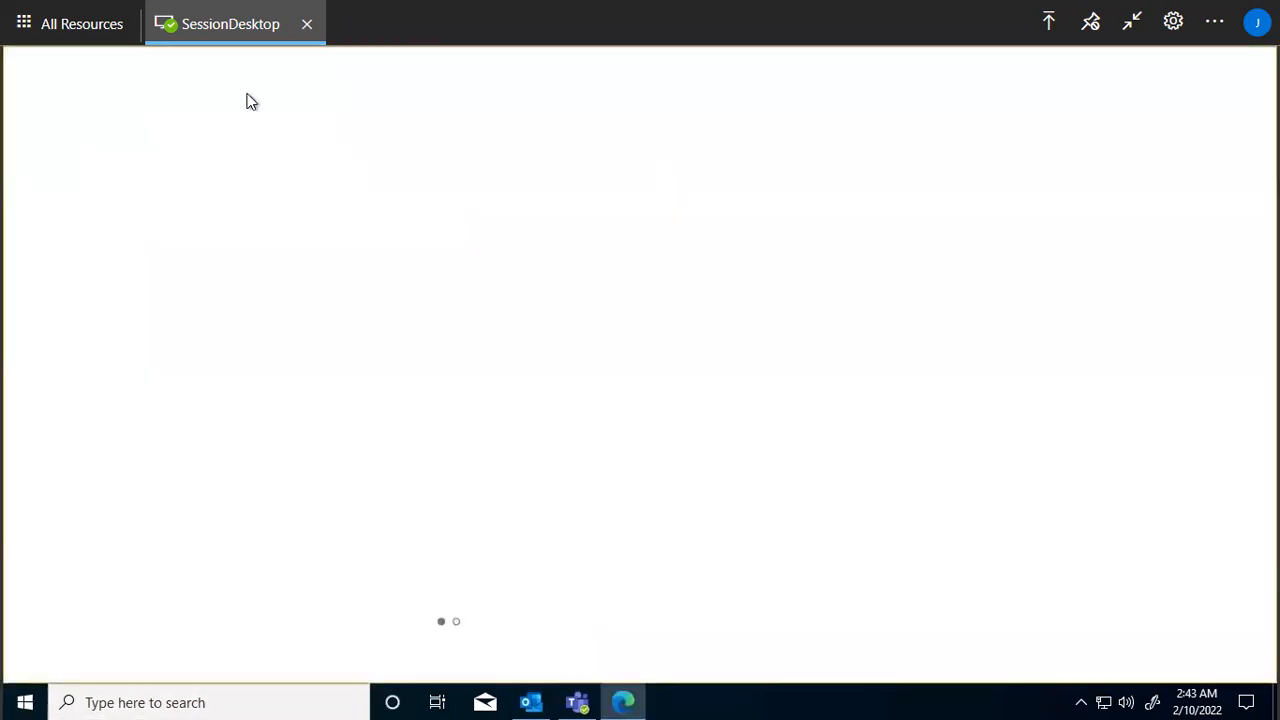
# - Try to close the Microsoft Edge welcome window in the remote session
pyautogui.rightClick(611, 682)
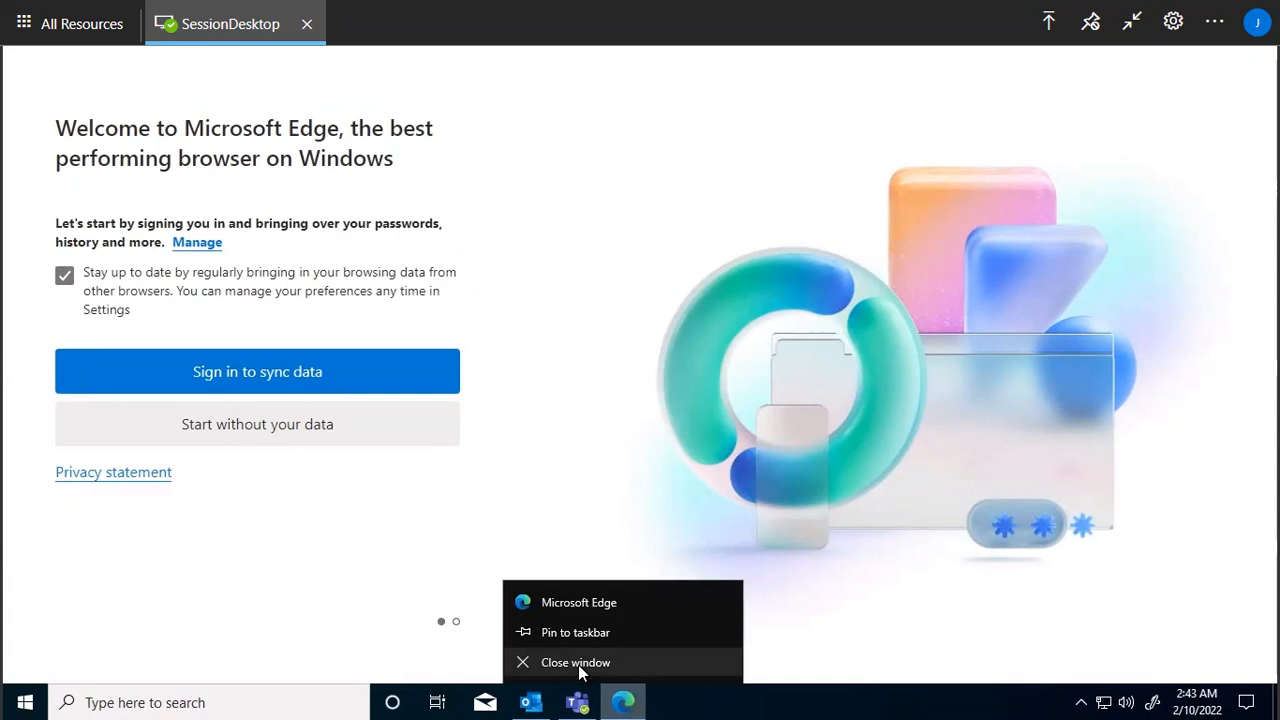
pyautogui.click(578, 665)
pyautogui.click(530, 700)
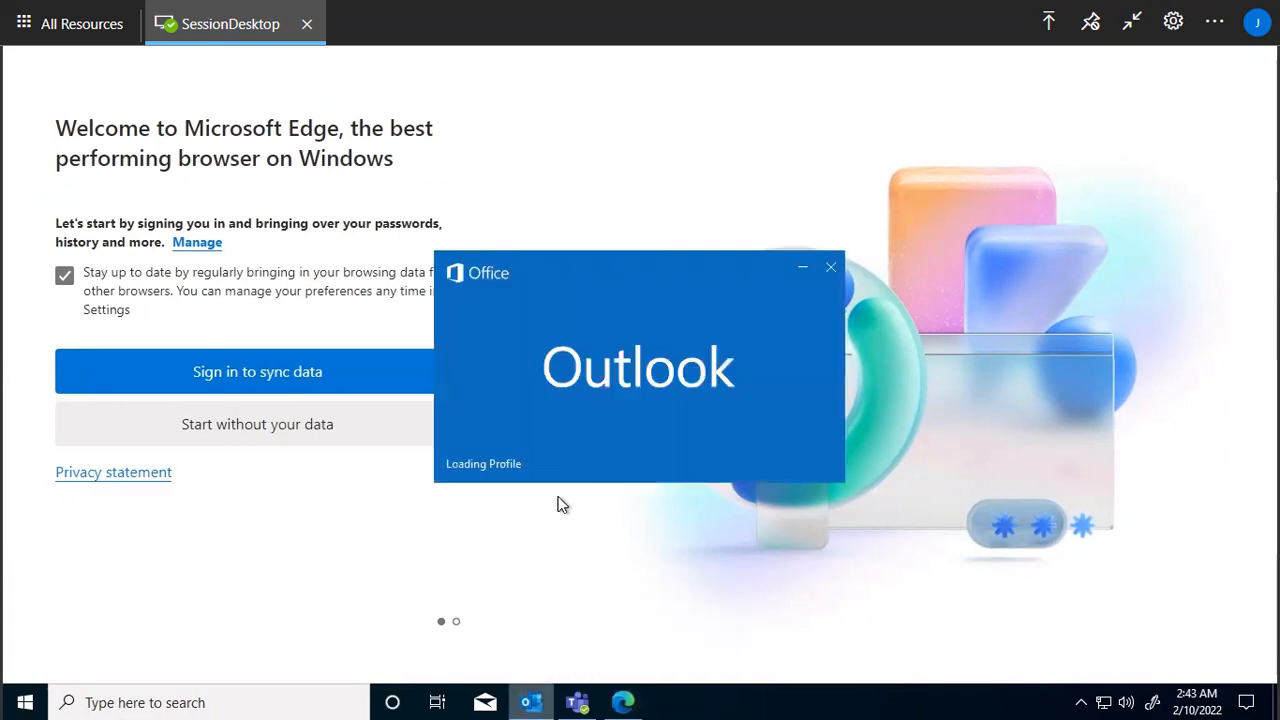
pyautogui.click(458, 91)
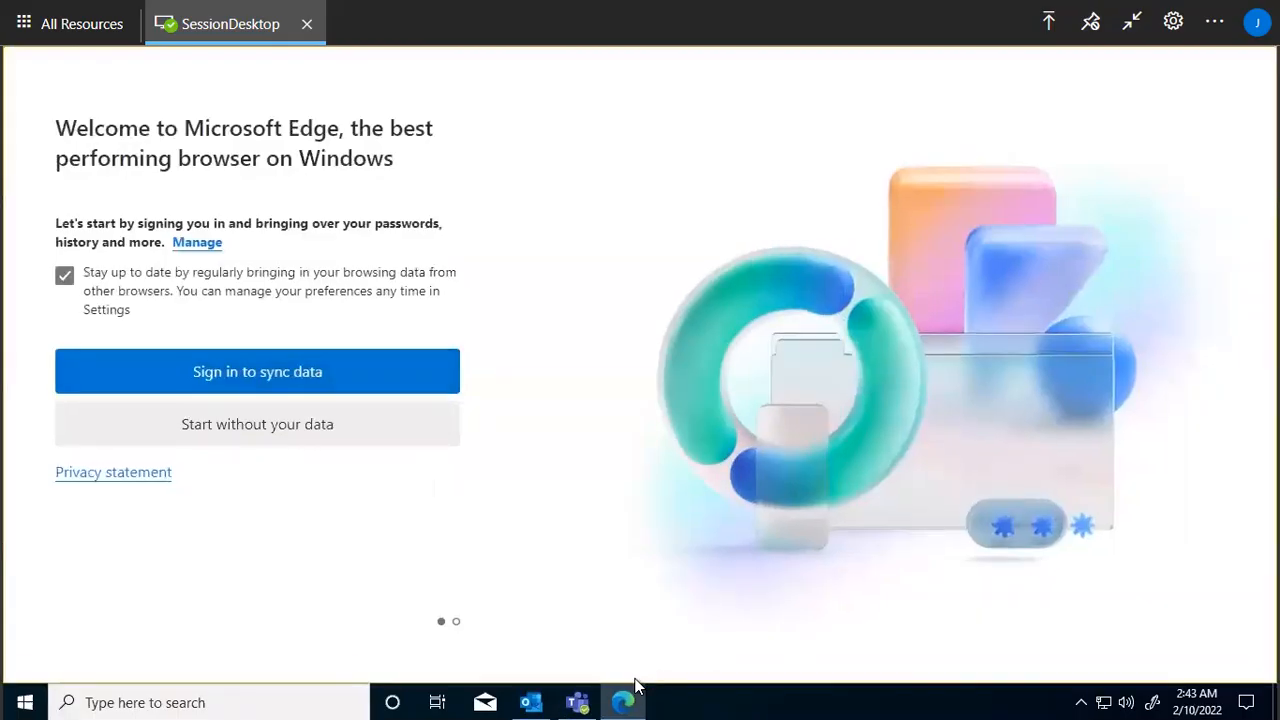
pyautogui.rightClick(628, 699)
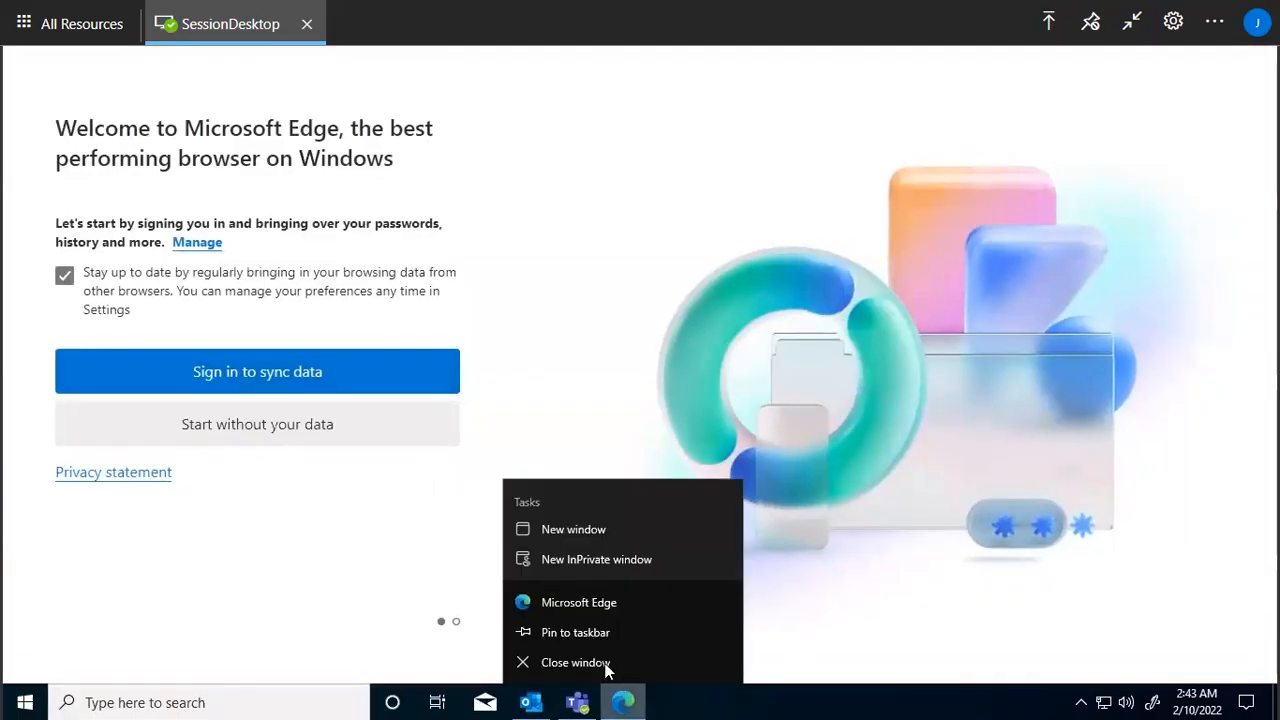
pyautogui.click(575, 662)
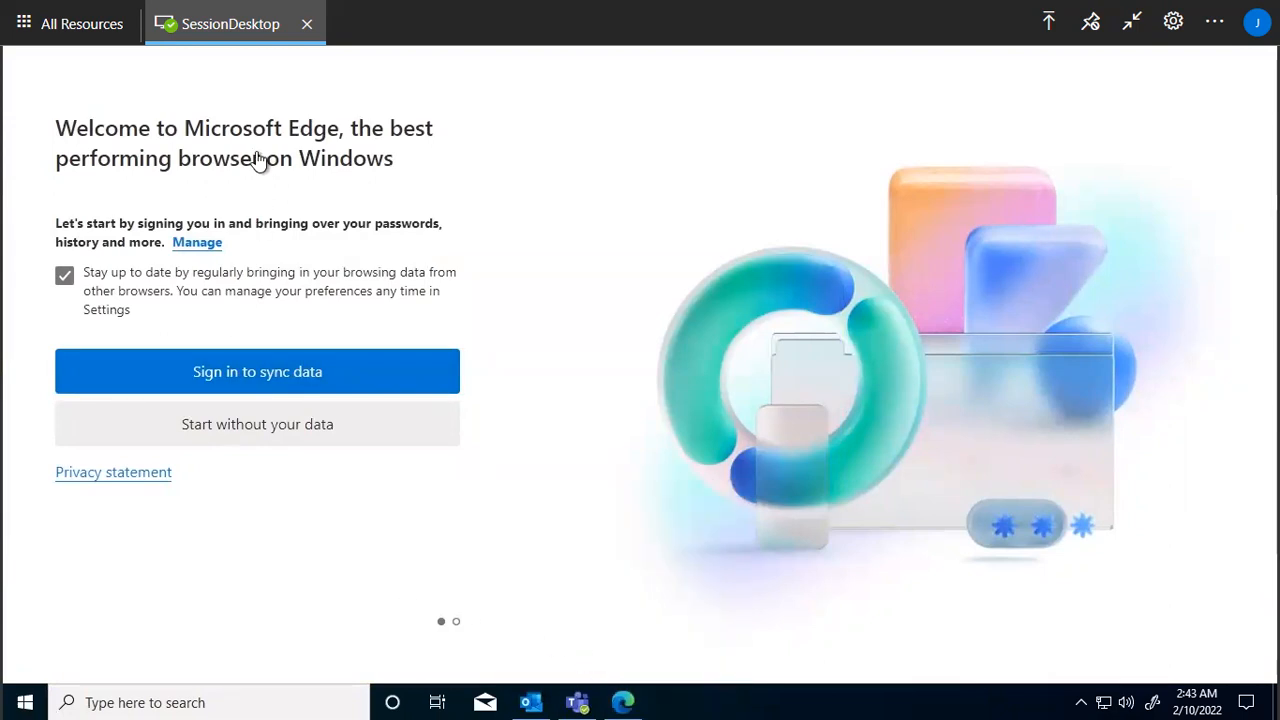
# - Exit the session's full-screen view and try again to close the Edge welcome window from there
pyautogui.click(1133, 25)
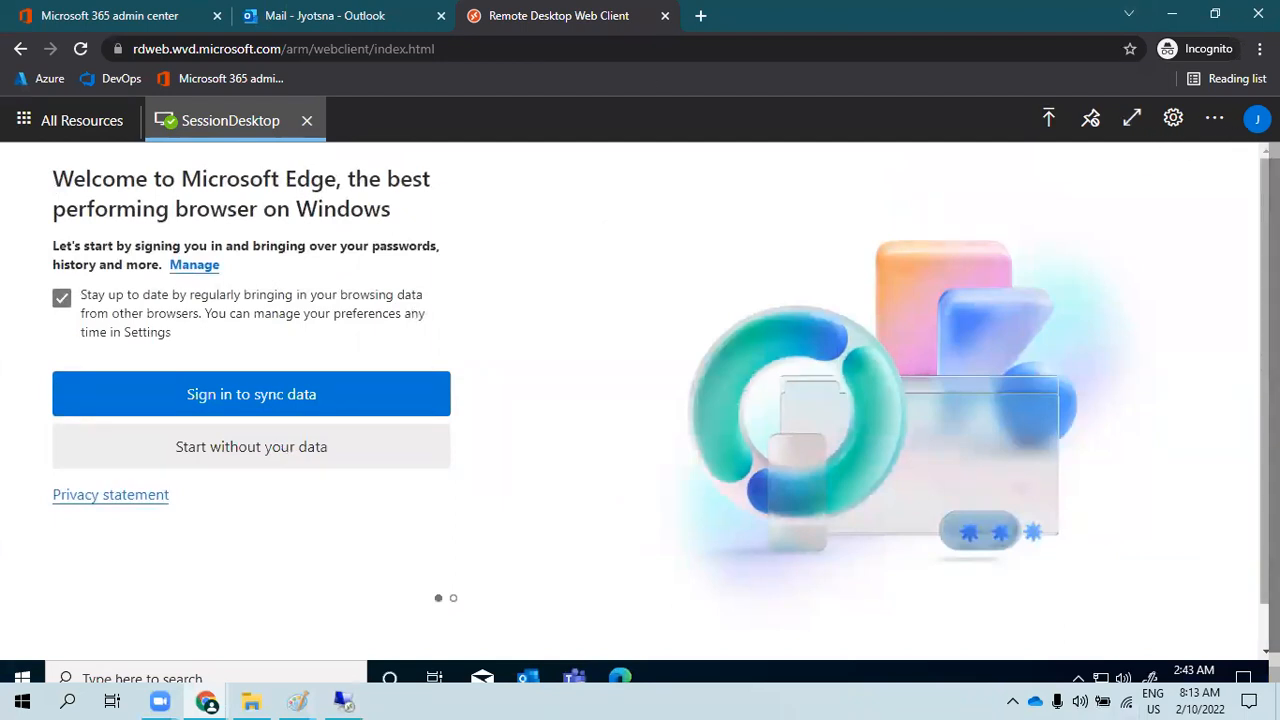
pyautogui.moveTo(1264, 400); pyautogui.dragTo(1264, 445)
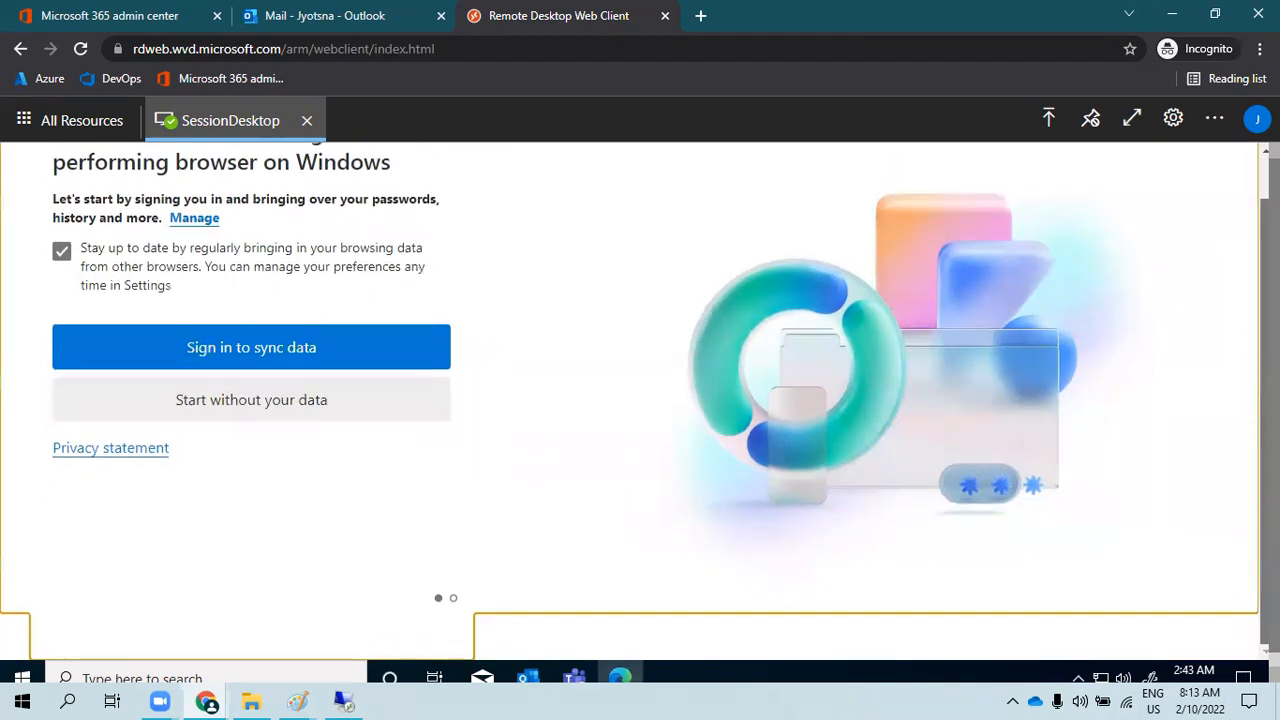
pyautogui.rightClick(621, 676)
pyautogui.click(606, 642)
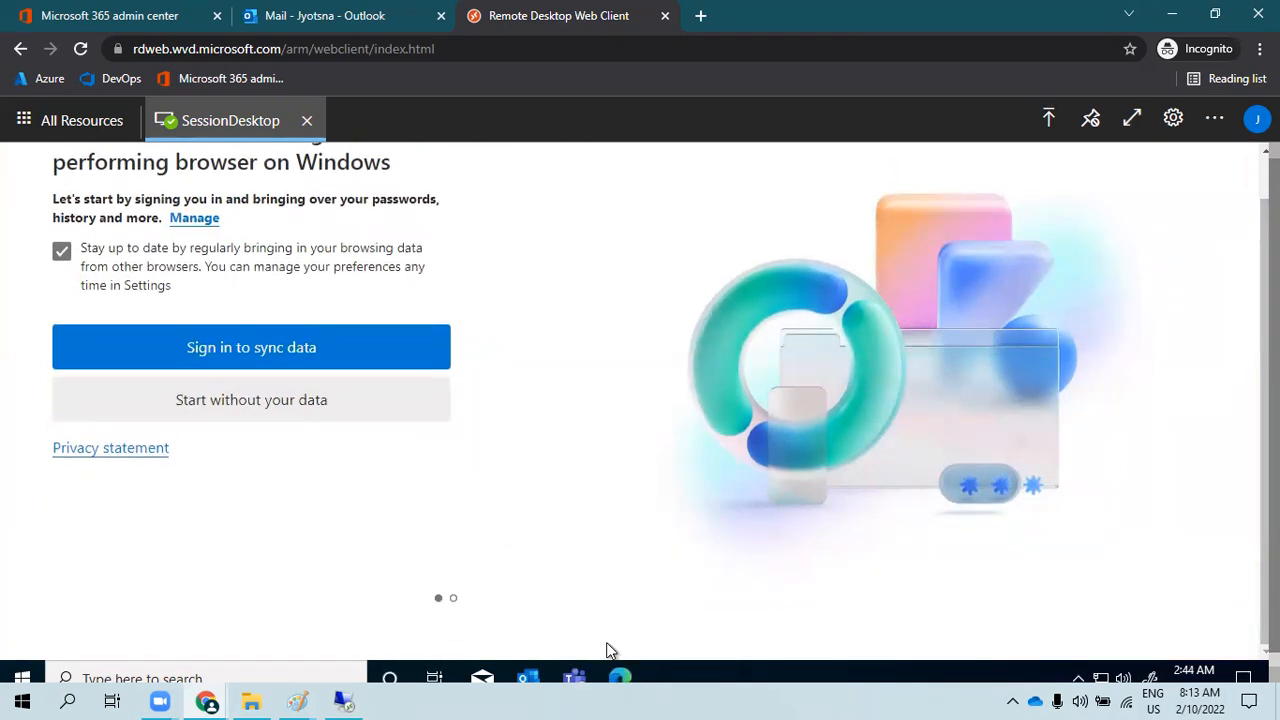
# - Bring Outlook and Teams forward in the remote session, and switch to the other user's Teams chat in the local browser
pyautogui.click(528, 678)
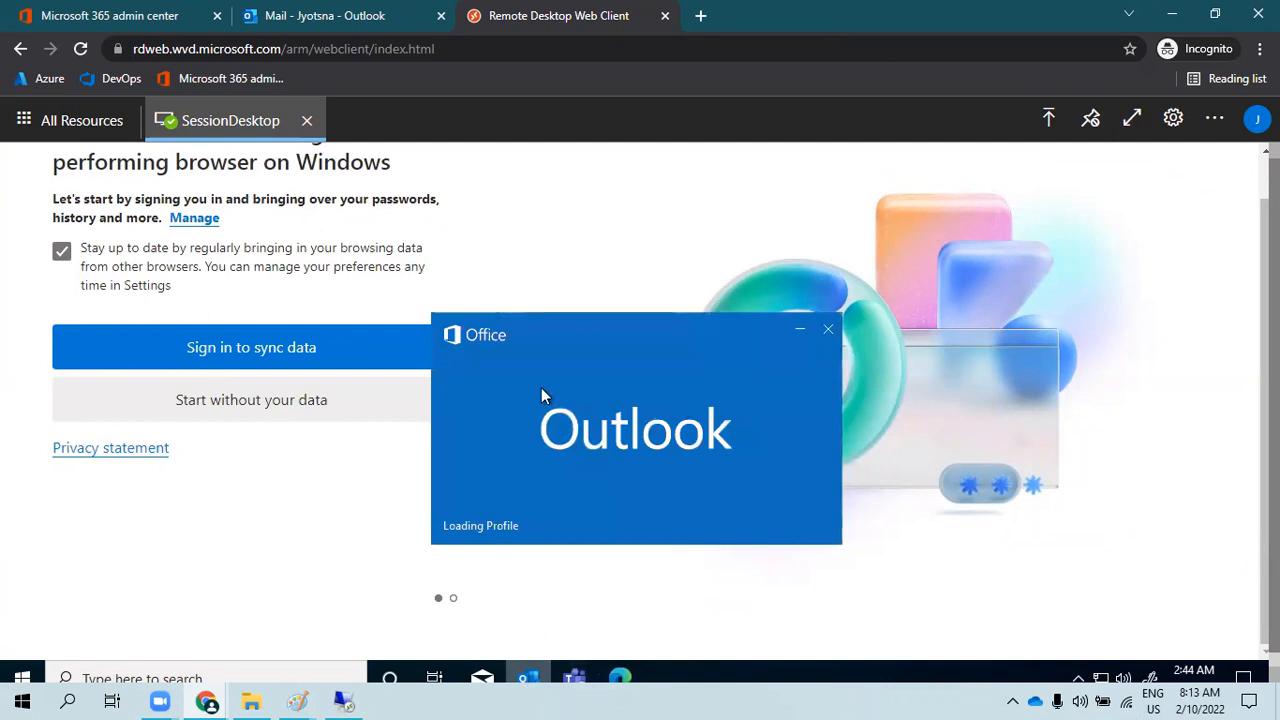
pyautogui.click(572, 680)
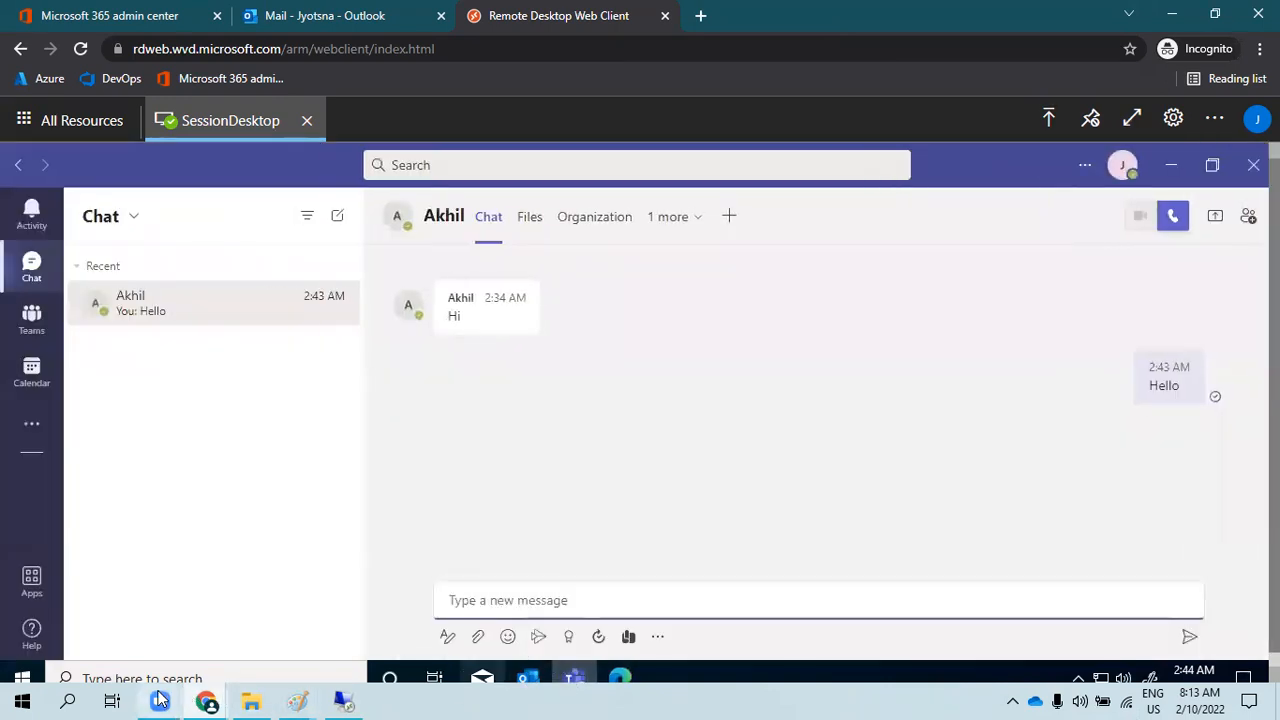
pyautogui.moveTo(210, 700)
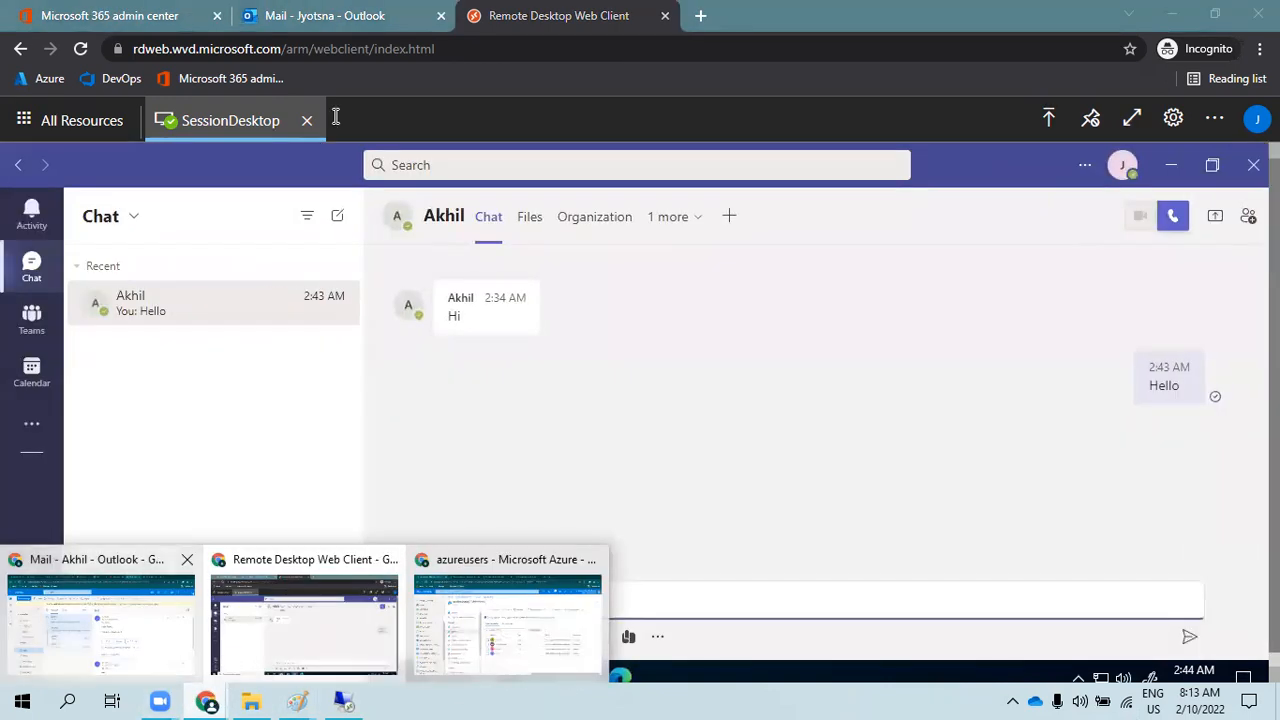
pyautogui.click(154, 626)
pyautogui.click(965, 15)
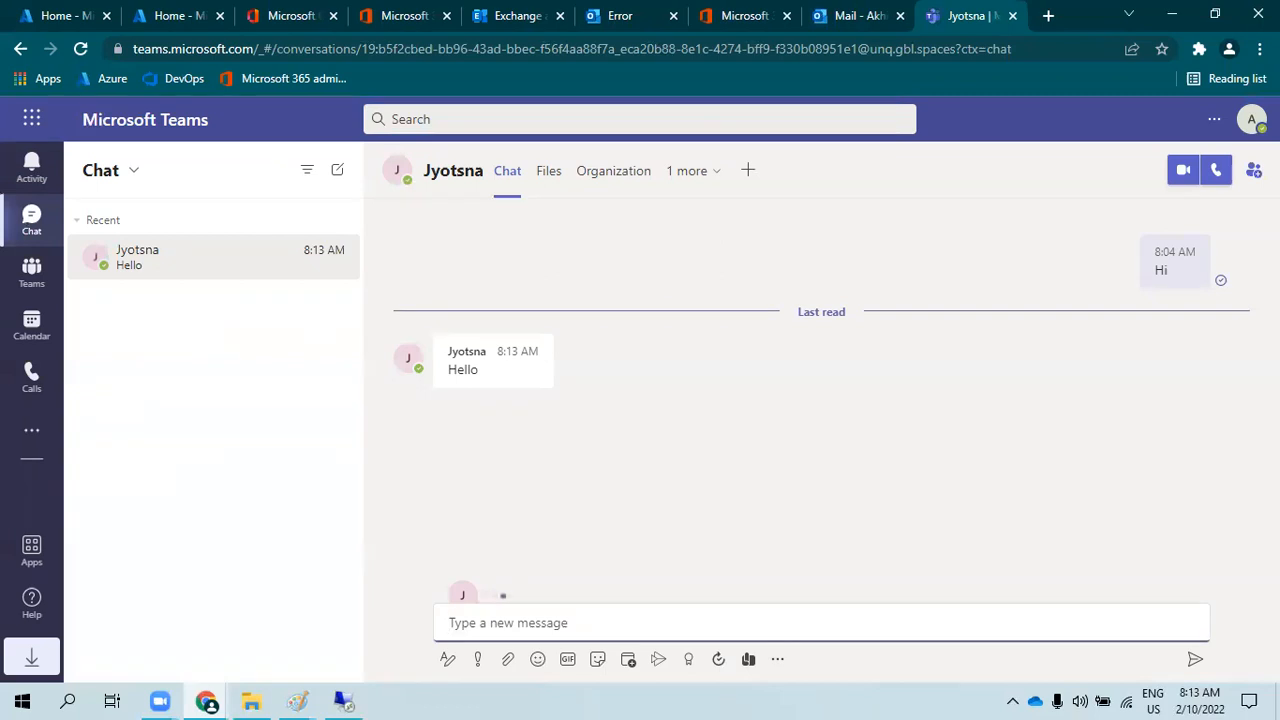
# - Start adding people to the one-to-one Teams chat and select a colleague from the name search
pyautogui.click(1254, 170)
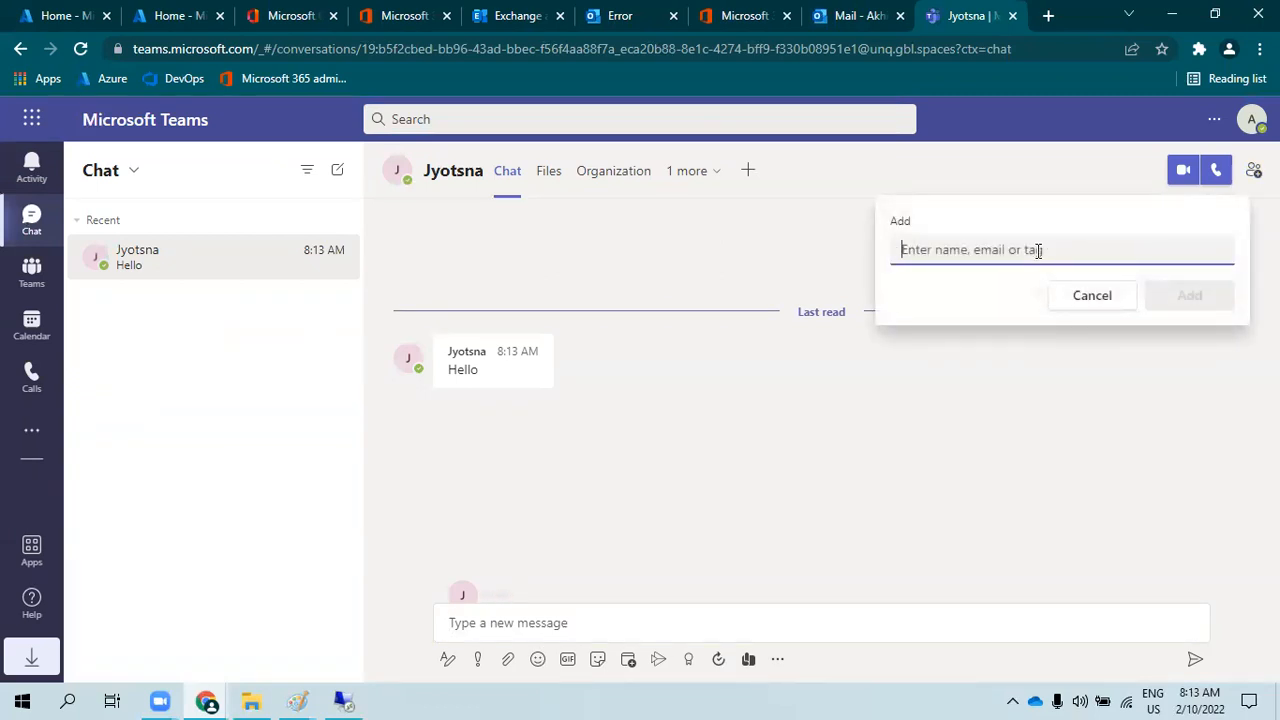
pyautogui.write('vh')
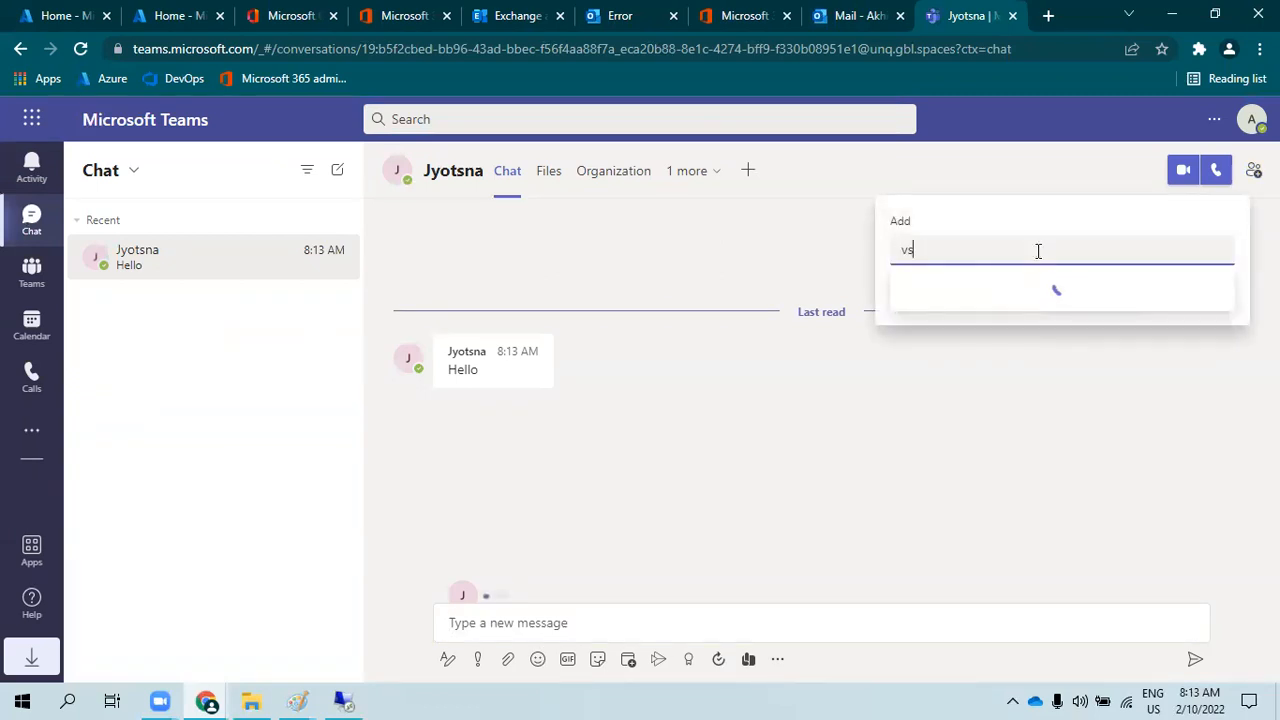
pyautogui.write('shal')
pyautogui.click(1034, 311)
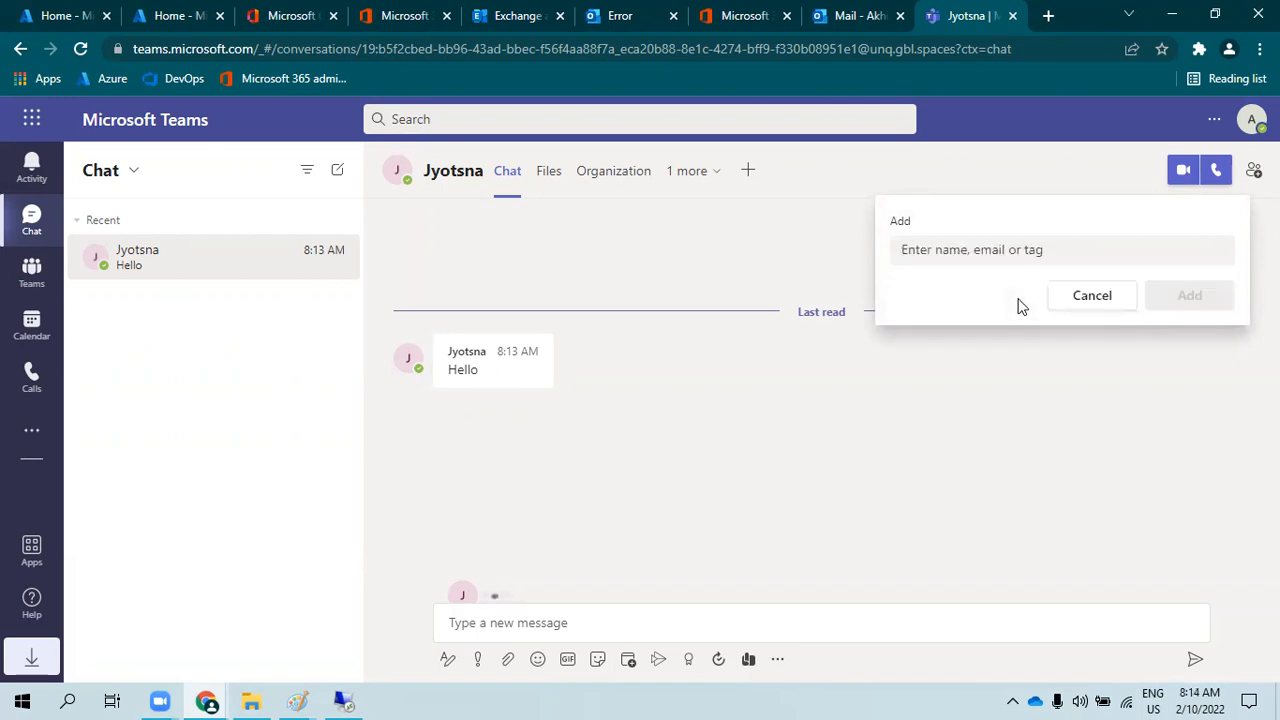
# - Try to find two more colleagues by name to add to the chat, and clear the search text
pyautogui.write('viman')
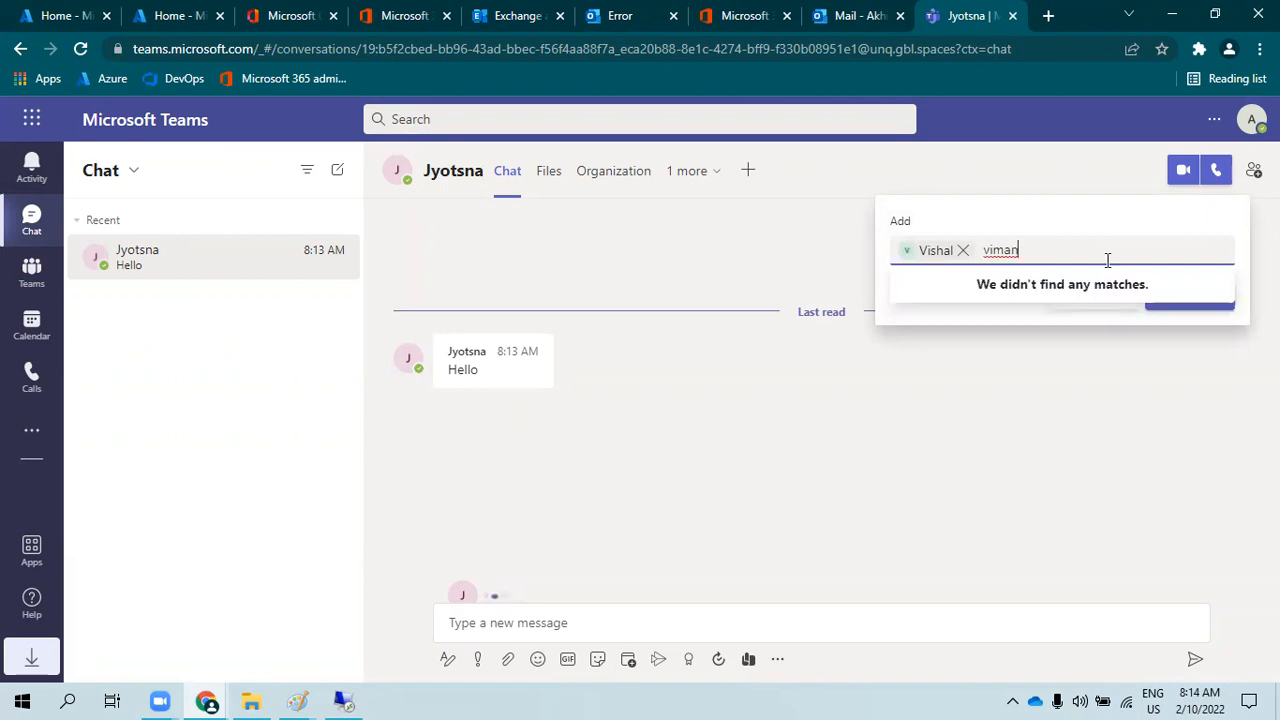
pyautogui.moveTo(1024, 248); pyautogui.dragTo(986, 247)
pyautogui.press('BackSpace')
pyautogui.write('mur')
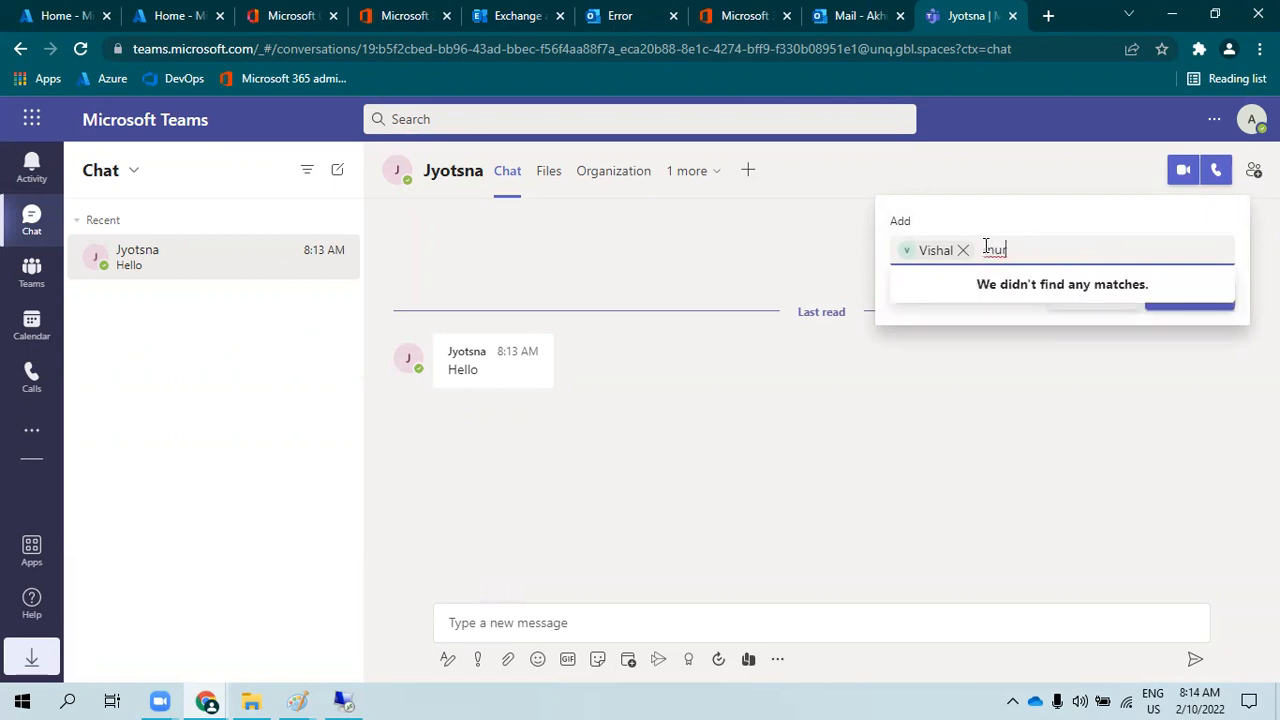
pyautogui.press('BackSpace')
pyautogui.press('BackSpace')
pyautogui.press('BackSpace')
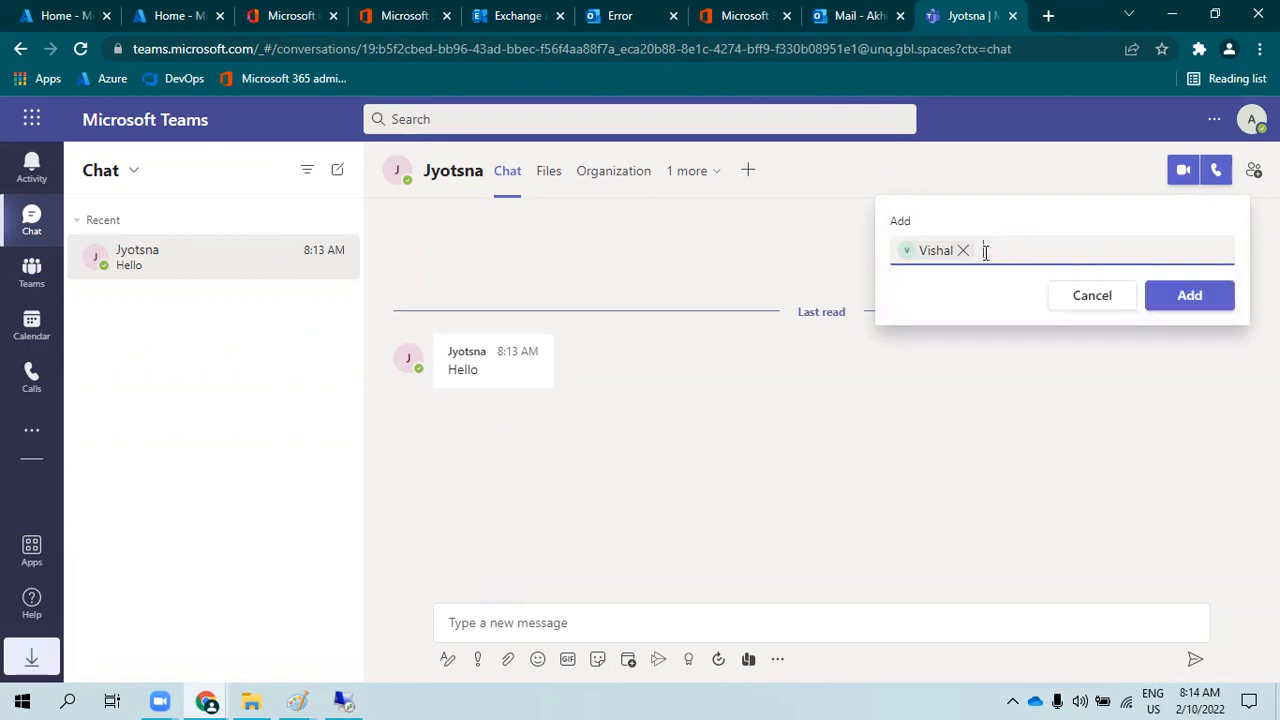
# - Create the group chat with the selected participant and send the message "Hello Team"
pyautogui.click(1186, 300)
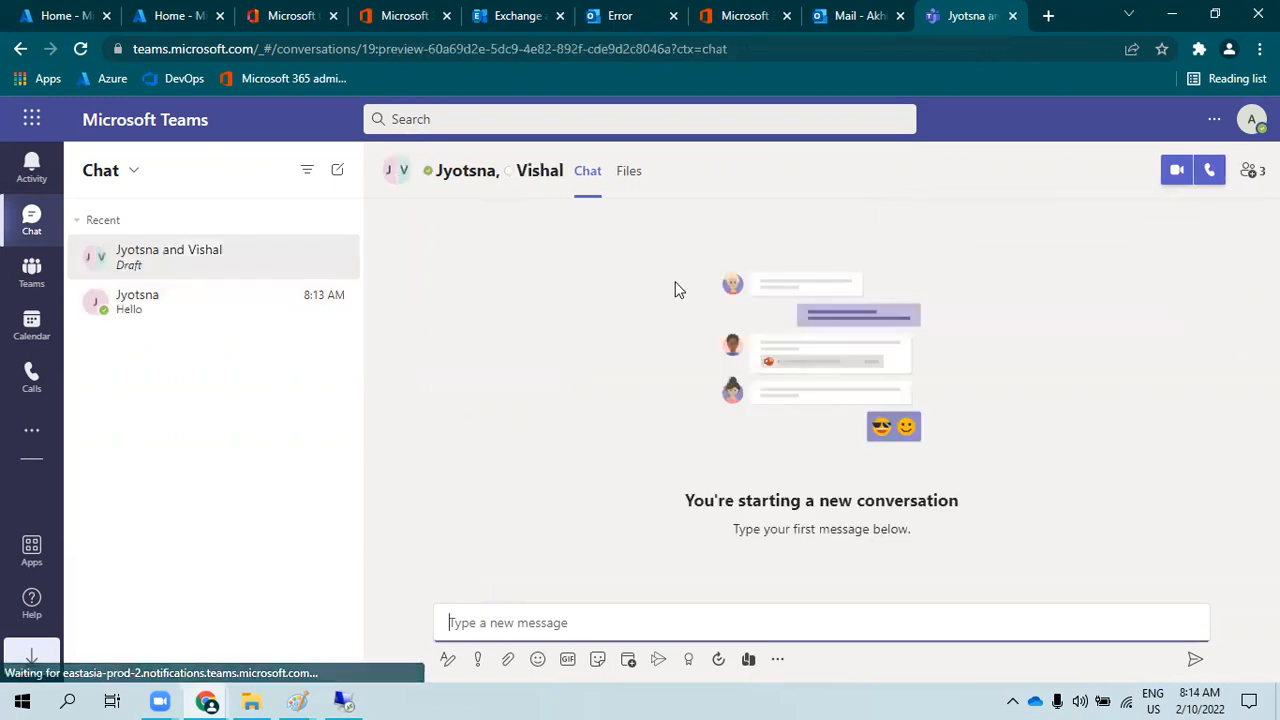
pyautogui.write('He')
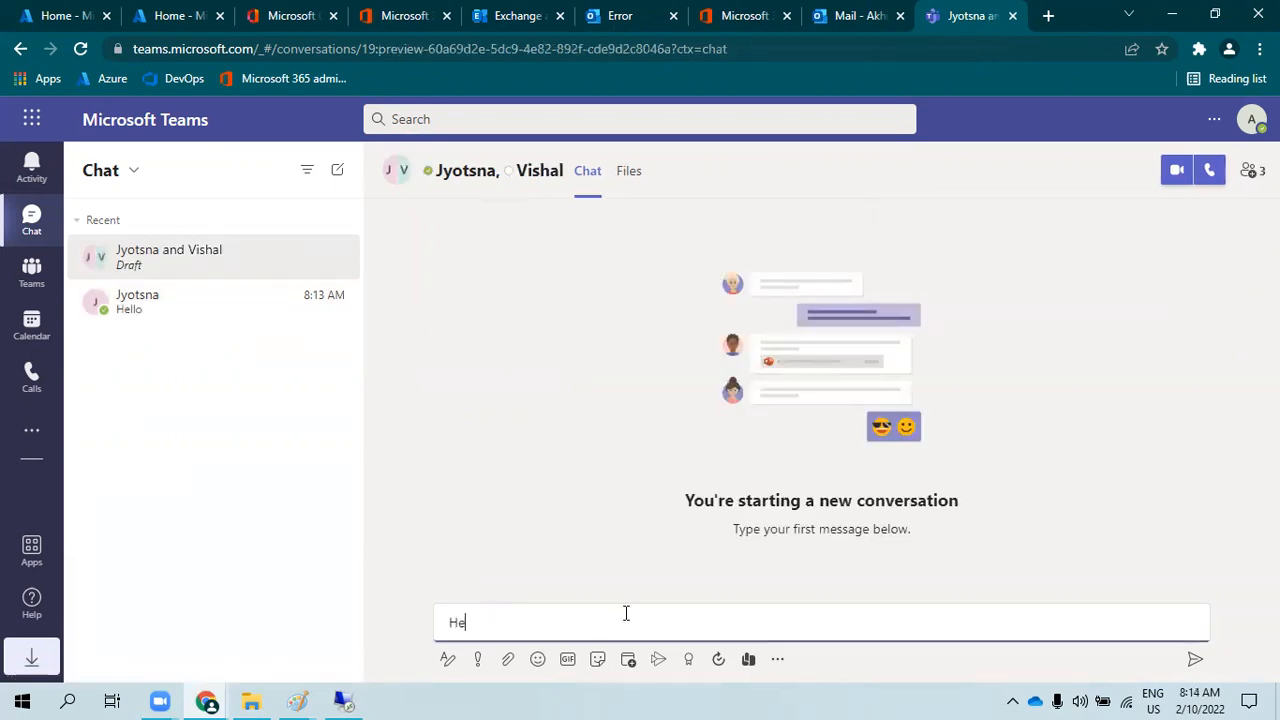
pyautogui.press('Return')
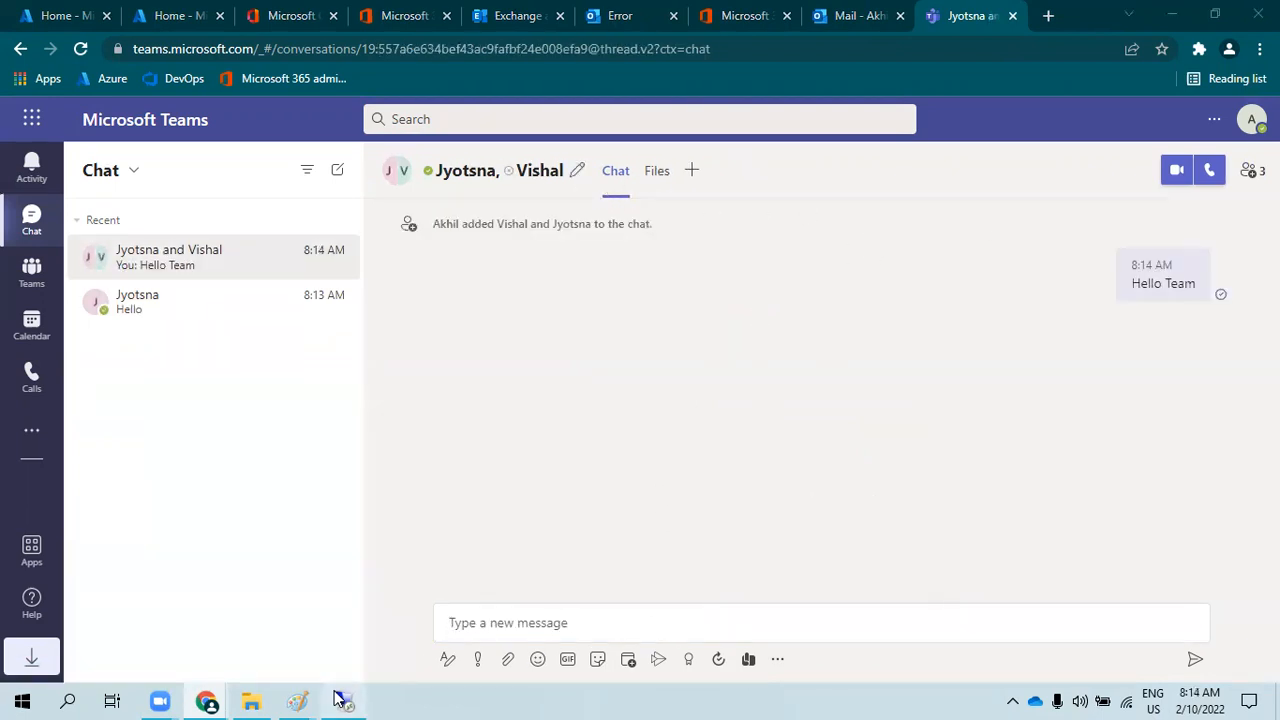
# - Return to the Remote Desktop Web Client window and open the new group chat in the session's Teams
pyautogui.click(343, 700)
pyautogui.click(827, 11)
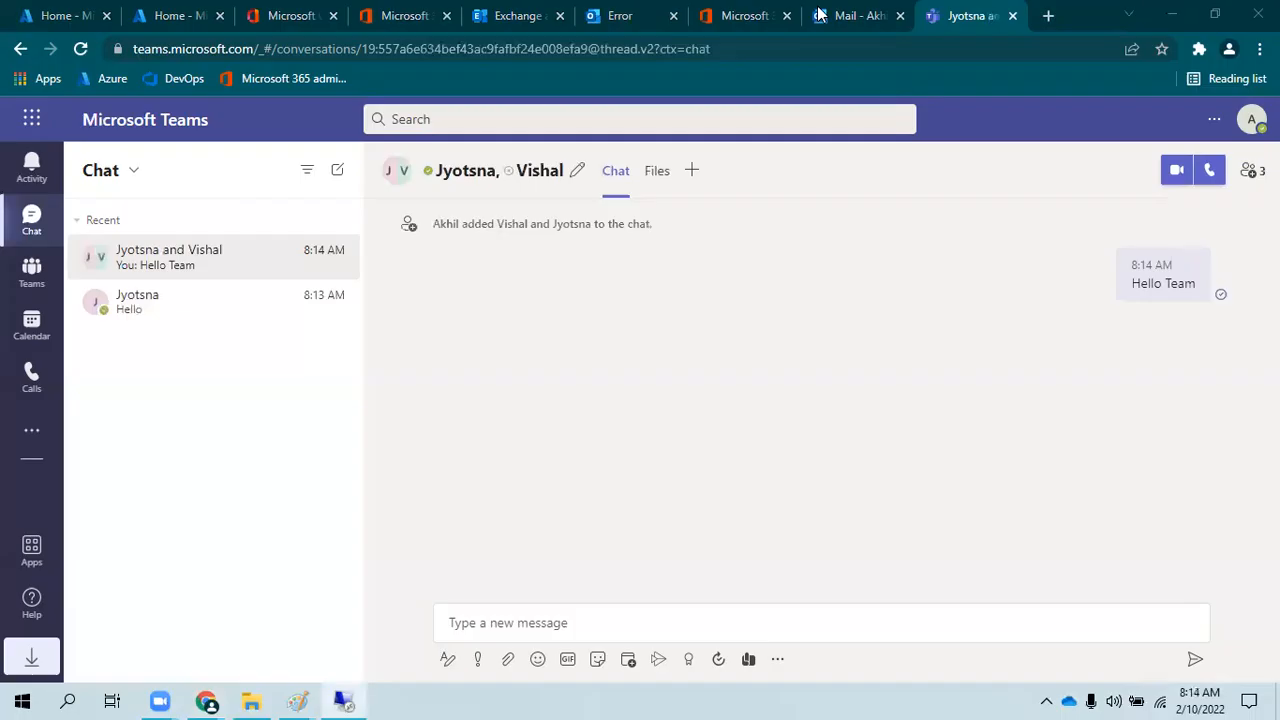
pyautogui.click(251, 700)
pyautogui.moveTo(207, 700)
pyautogui.click(470, 650)
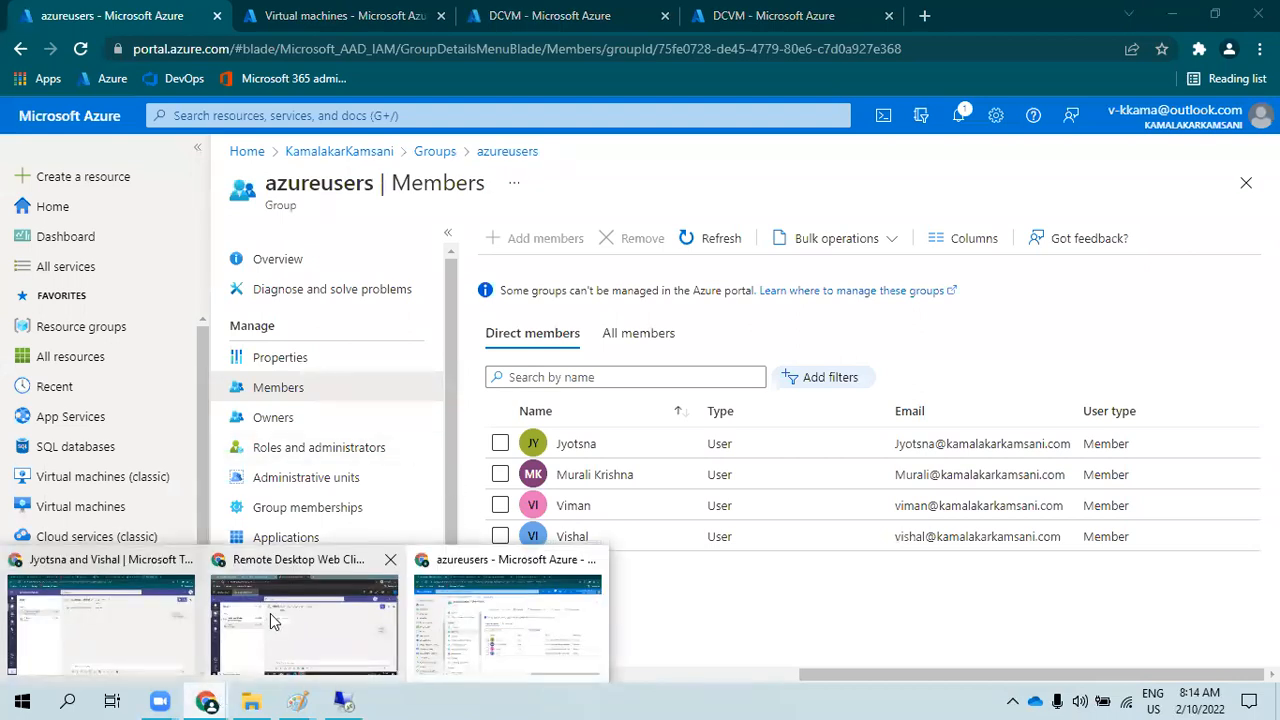
pyautogui.click(275, 620)
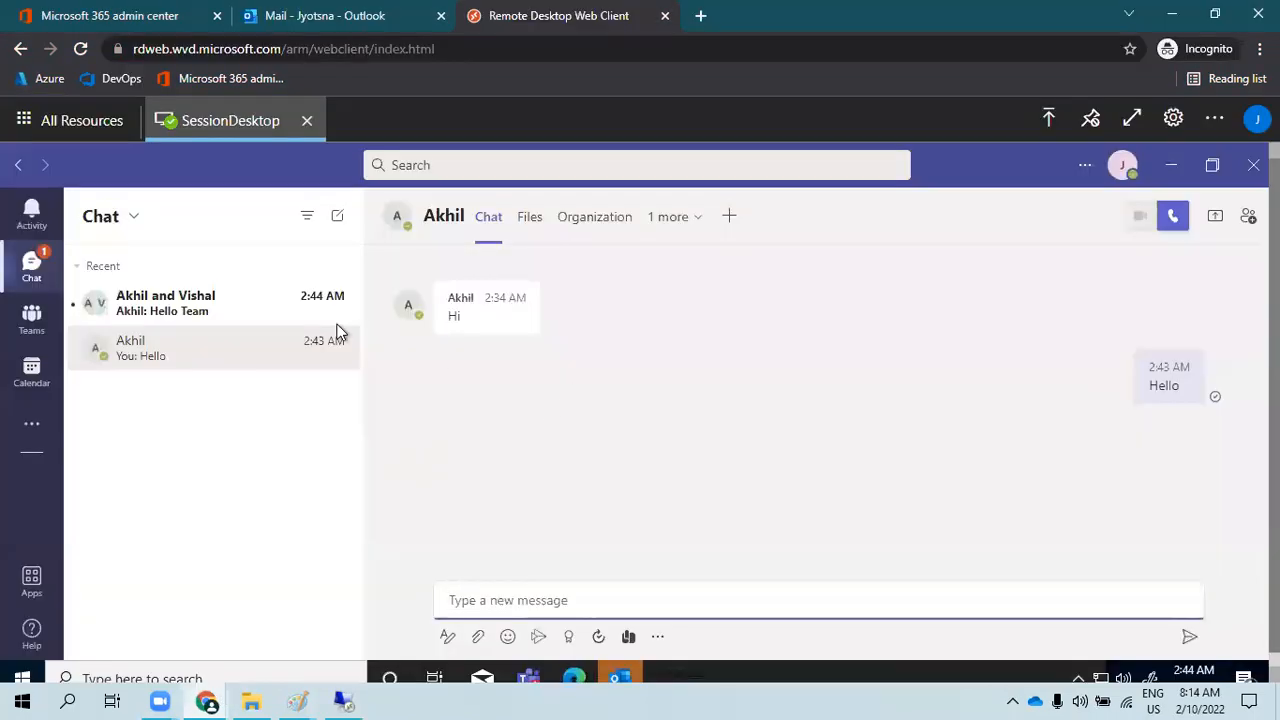
pyautogui.click(190, 308)
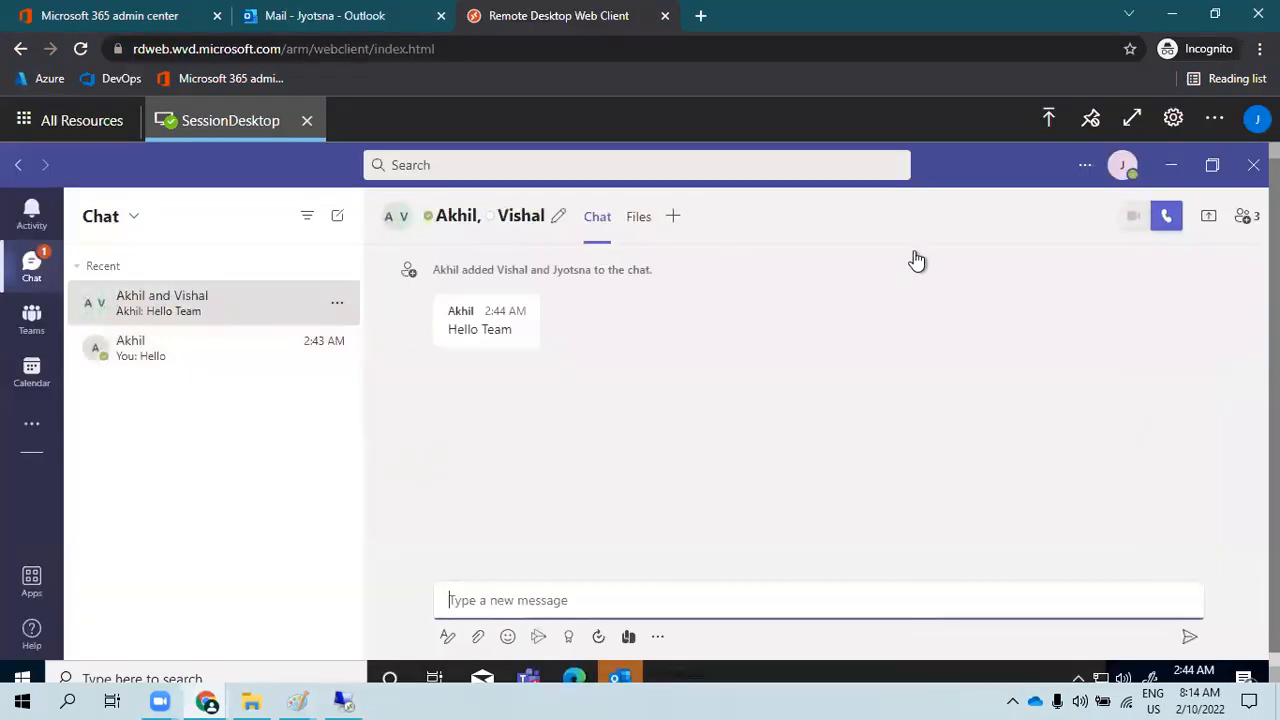
# - Open Outlook in the session, dismiss the Office sign-in, privacy and layout prompts, and check the inbox
pyautogui.click(621, 678)
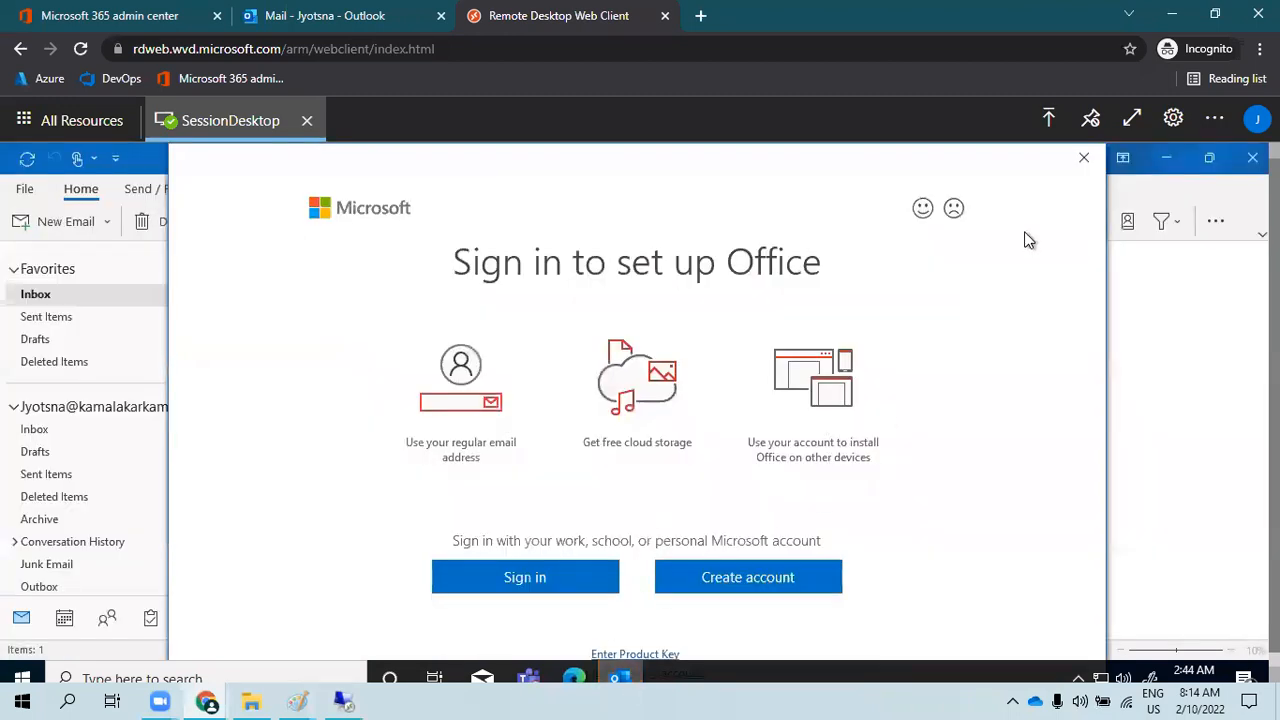
pyautogui.click(1083, 161)
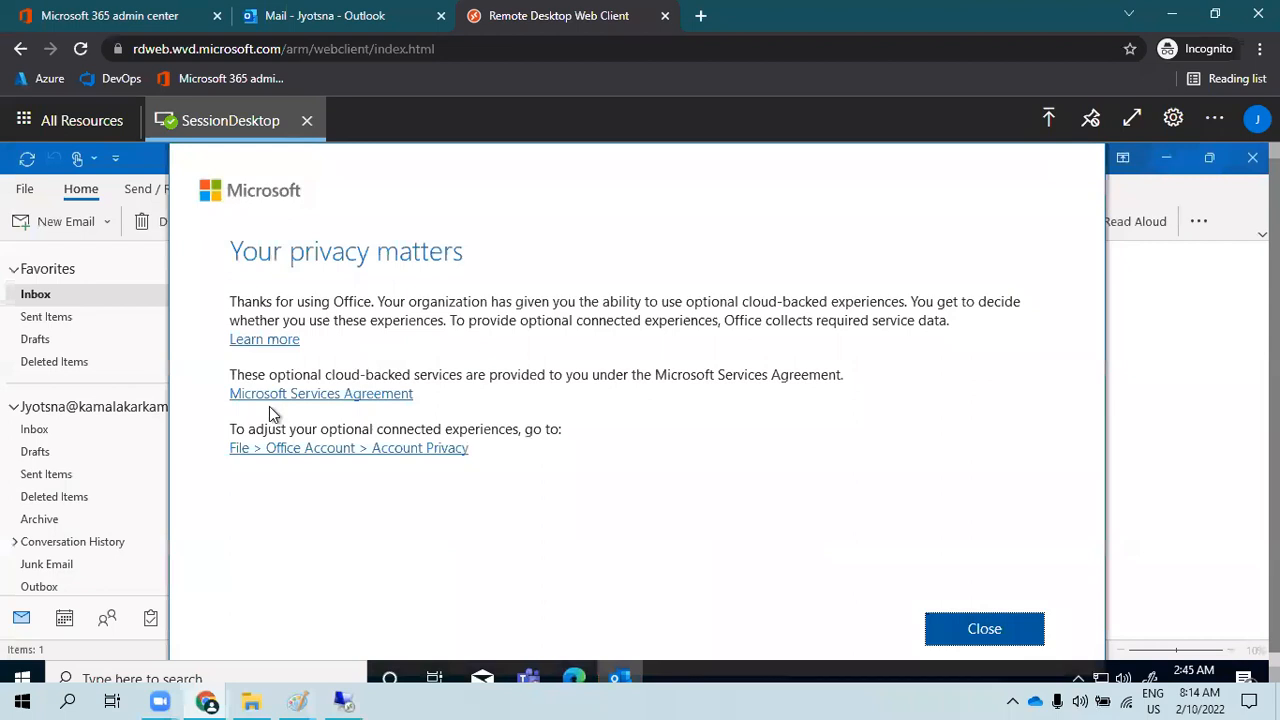
pyautogui.click(981, 627)
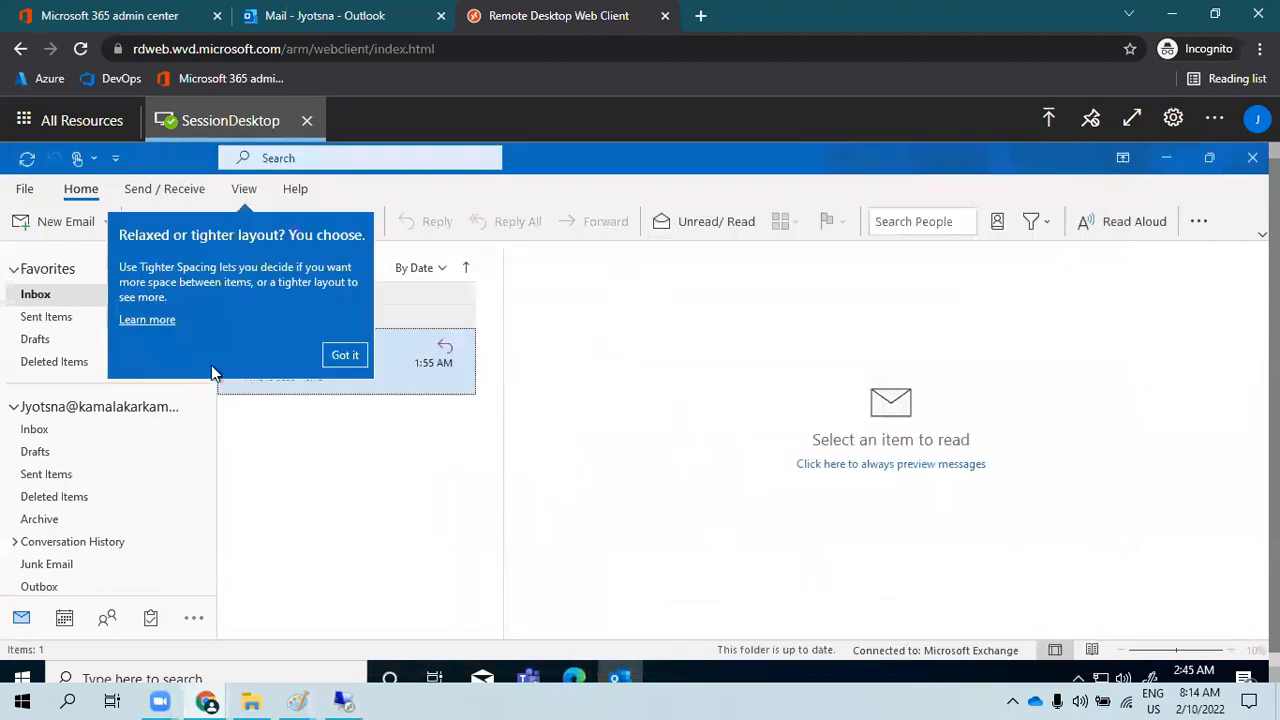
pyautogui.click(239, 327)
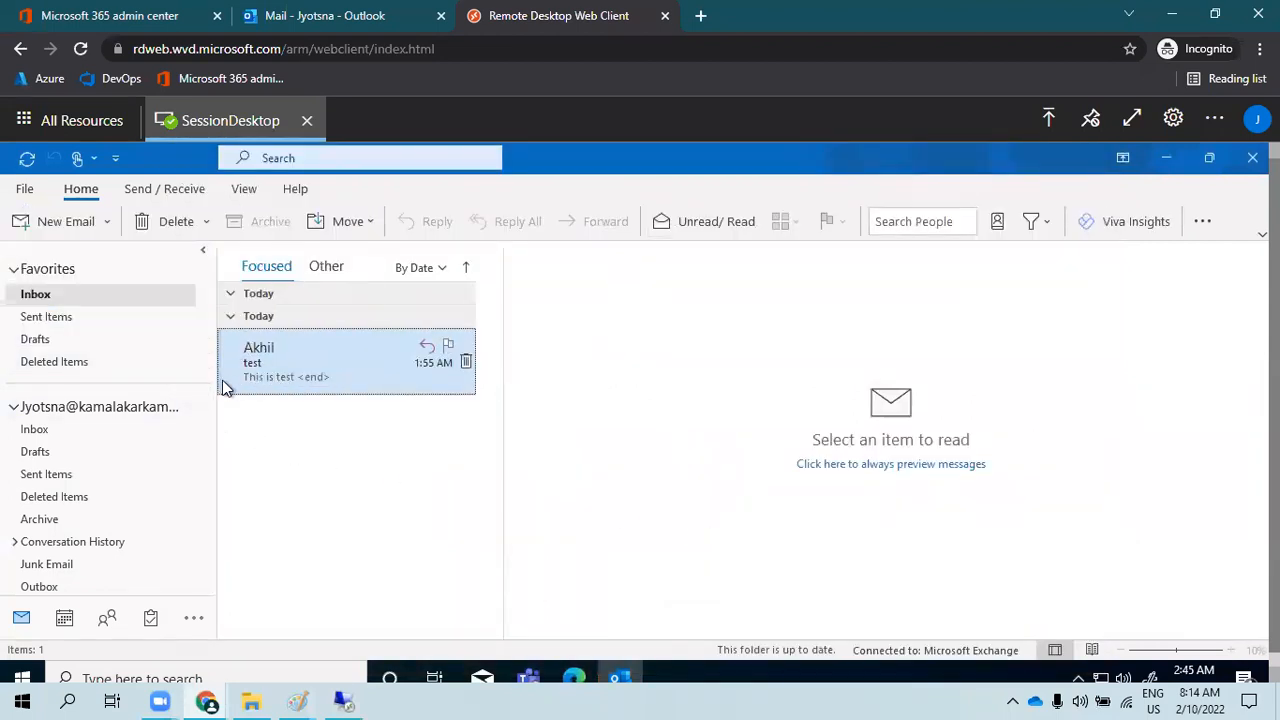
pyautogui.click(232, 321)
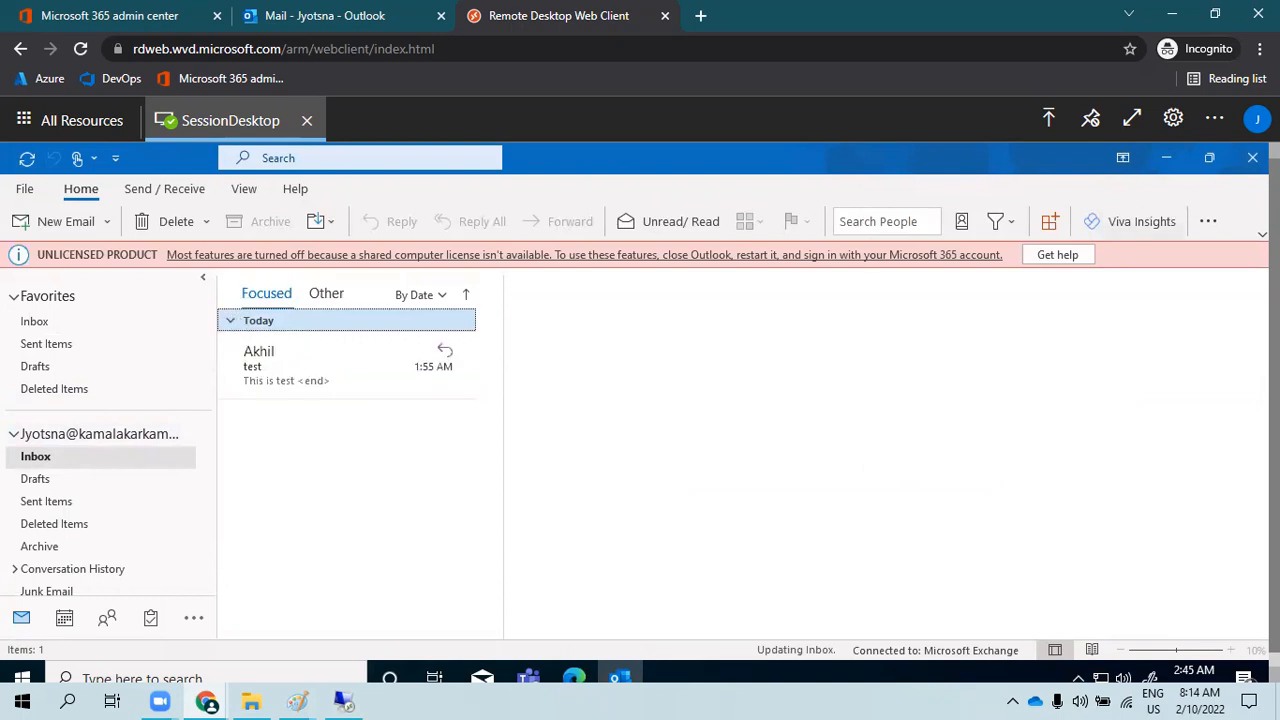
# - Minimize Outlook, Teams and the web client window, and switch to the Paint diagram of the Azure subscription
pyautogui.hotkey('alt', 'Tab')
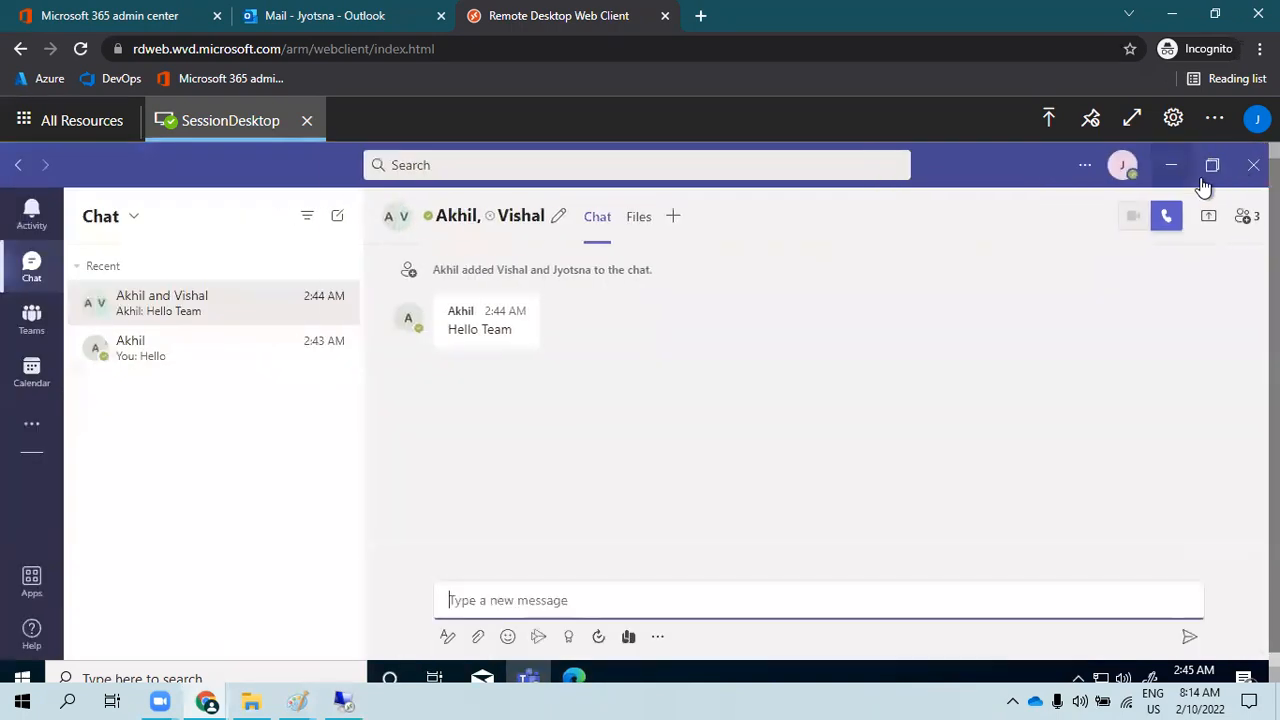
pyautogui.click(1171, 165)
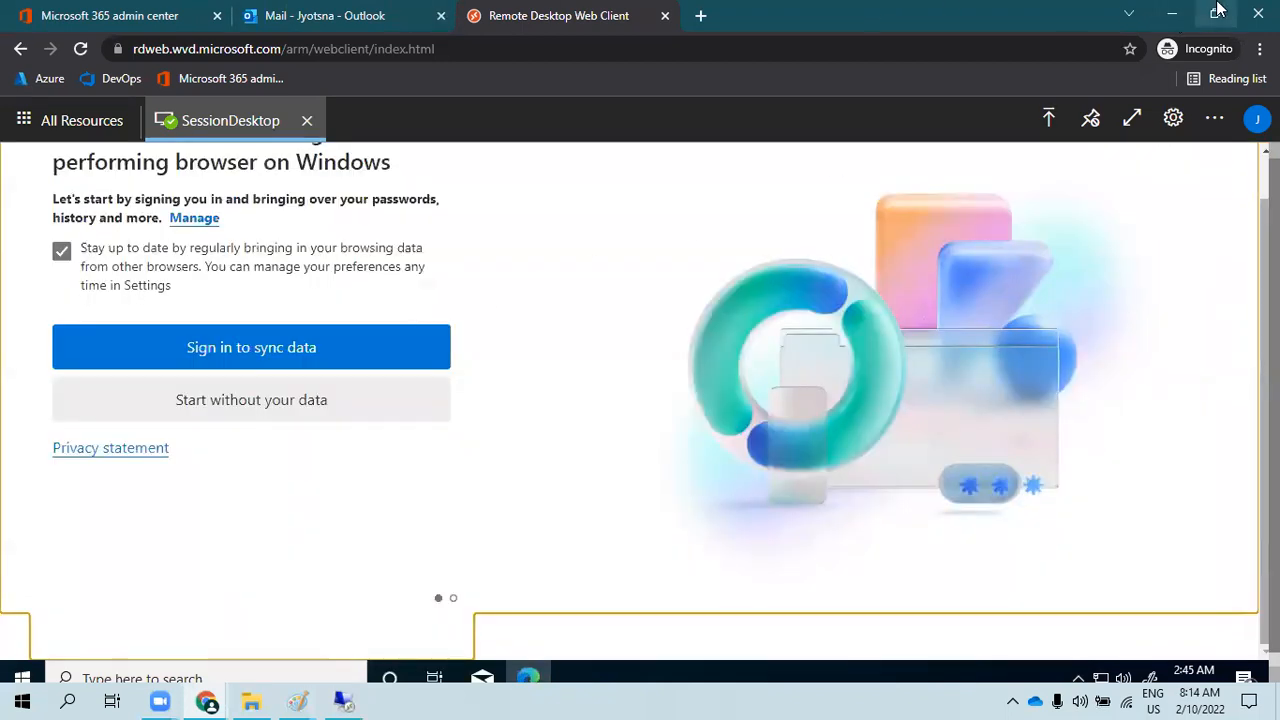
pyautogui.click(1171, 14)
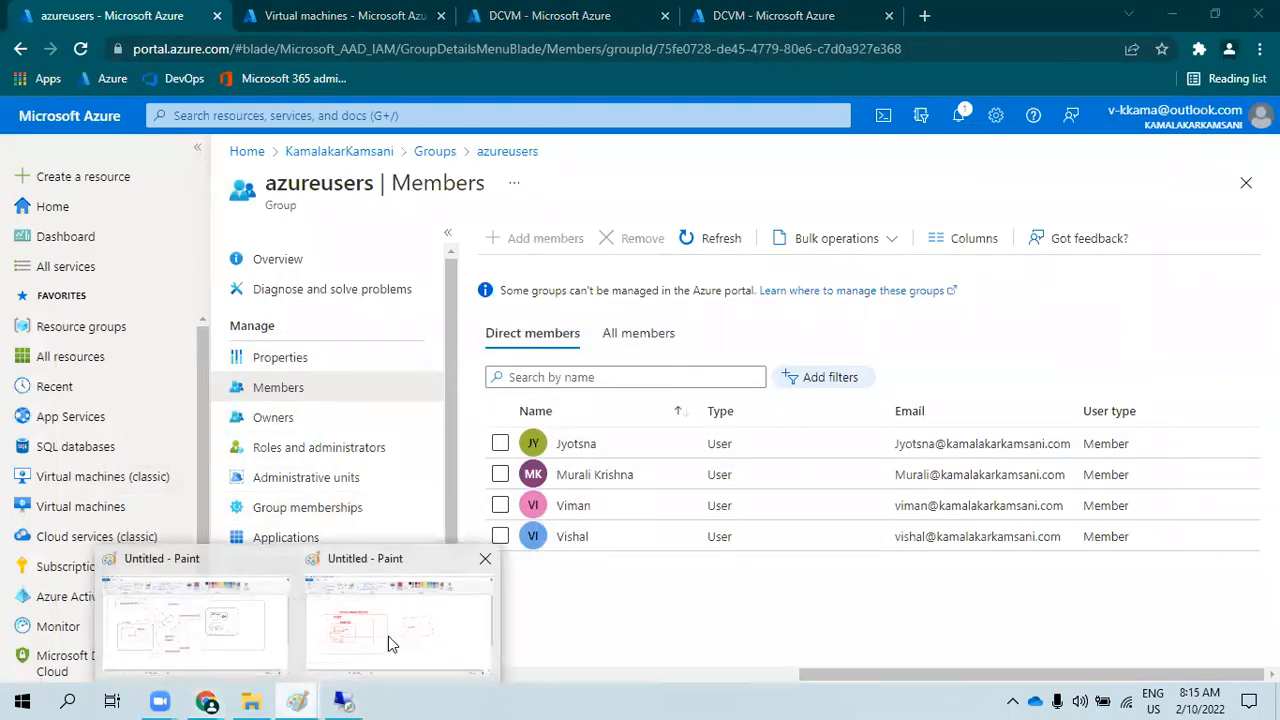
pyautogui.click(386, 628)
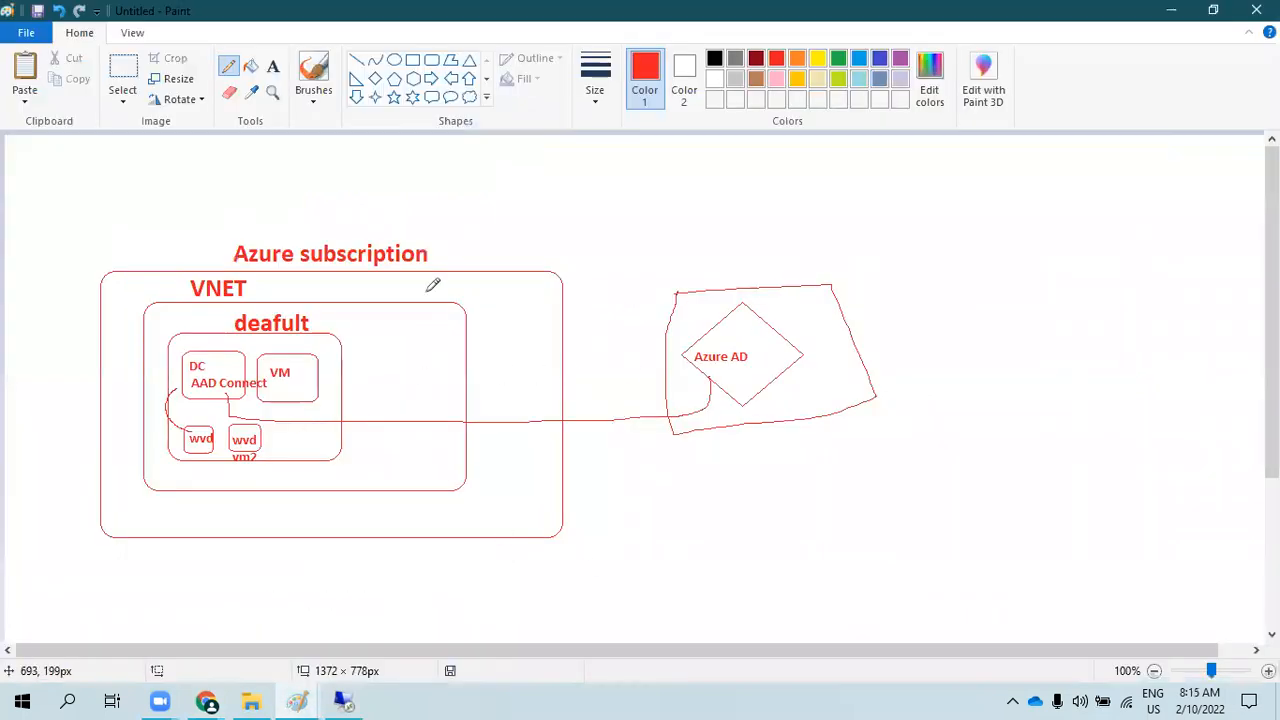